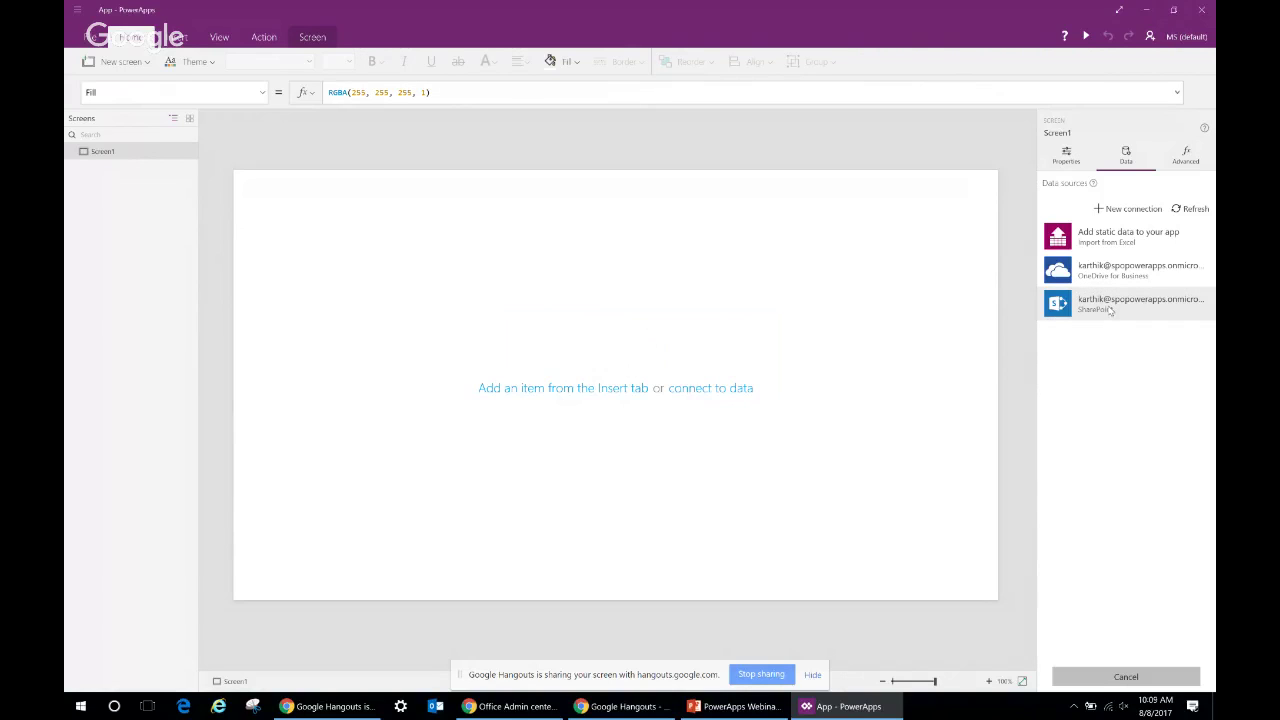
left_click(1108, 310)
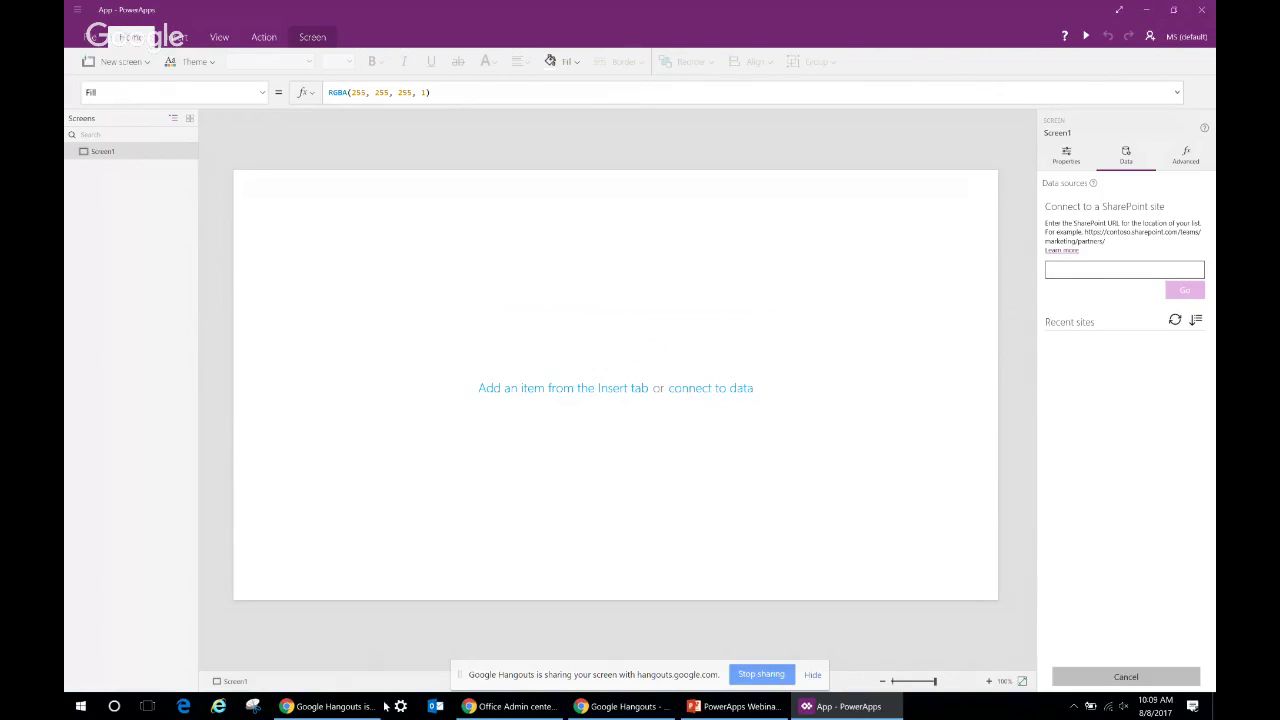
left_click(490, 706)
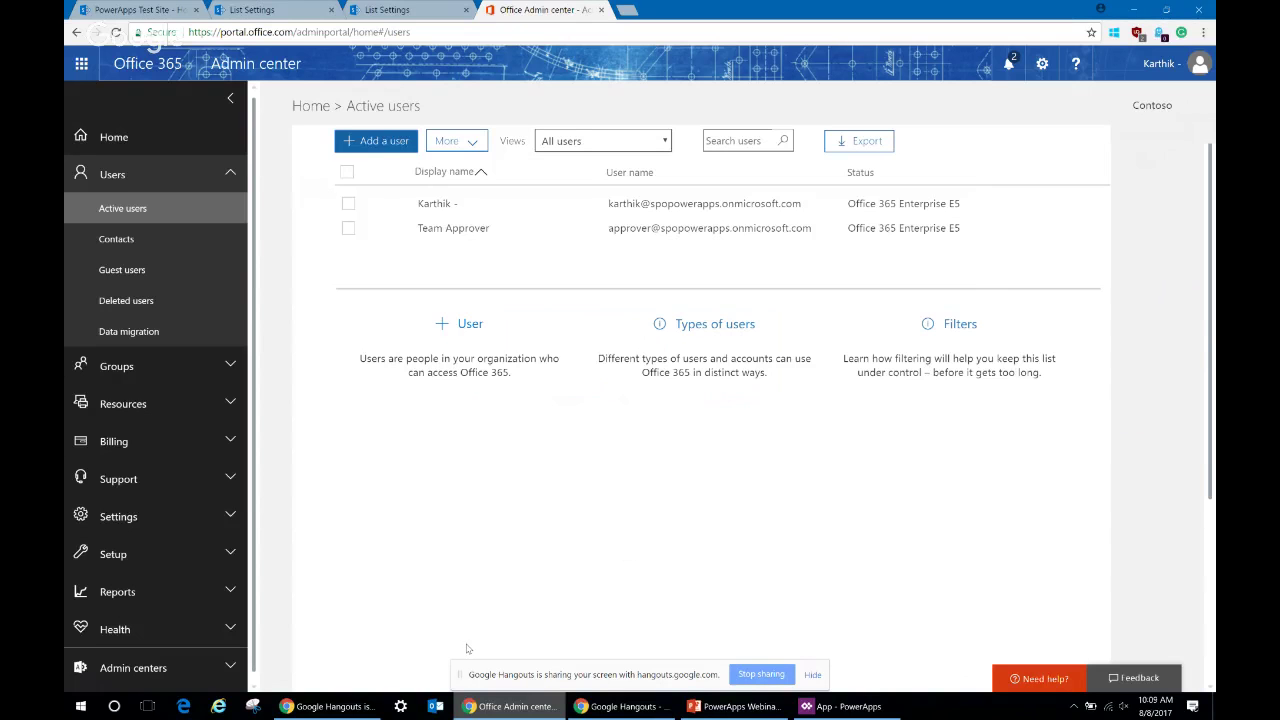
left_click(252, 10)
left_click_drag(354, 33, 184, 36)
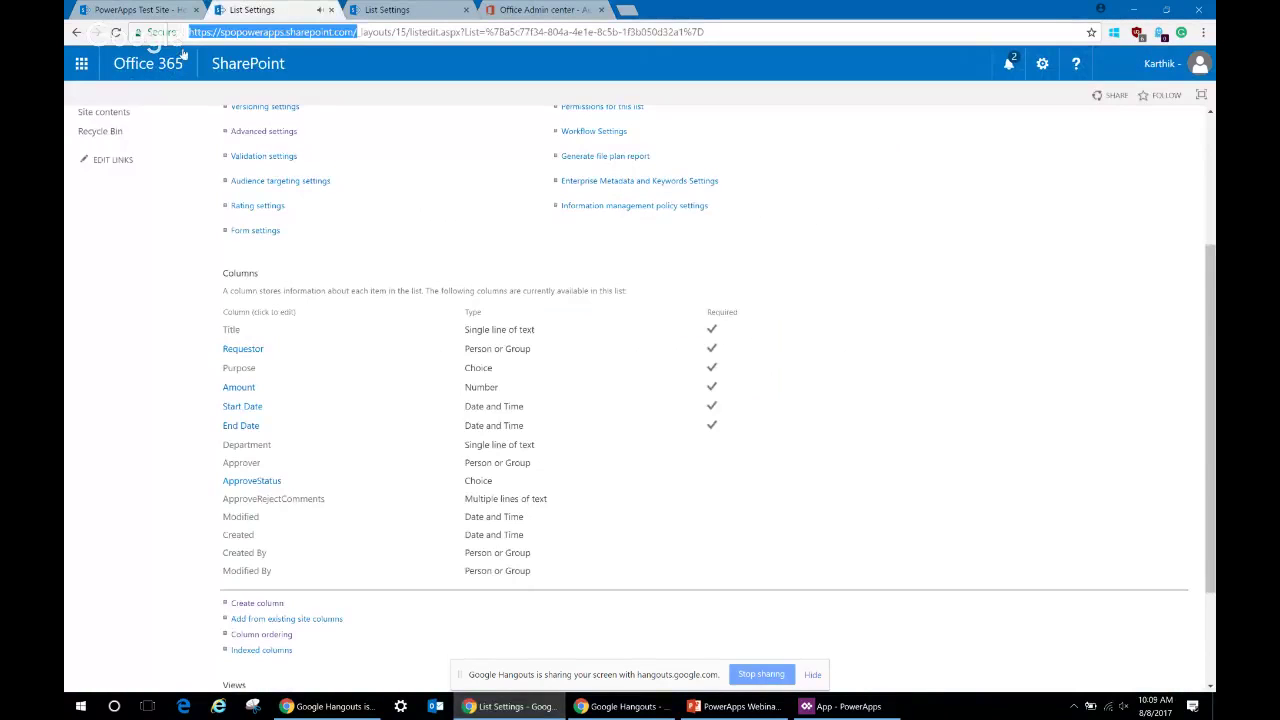
key("alt+Tab")
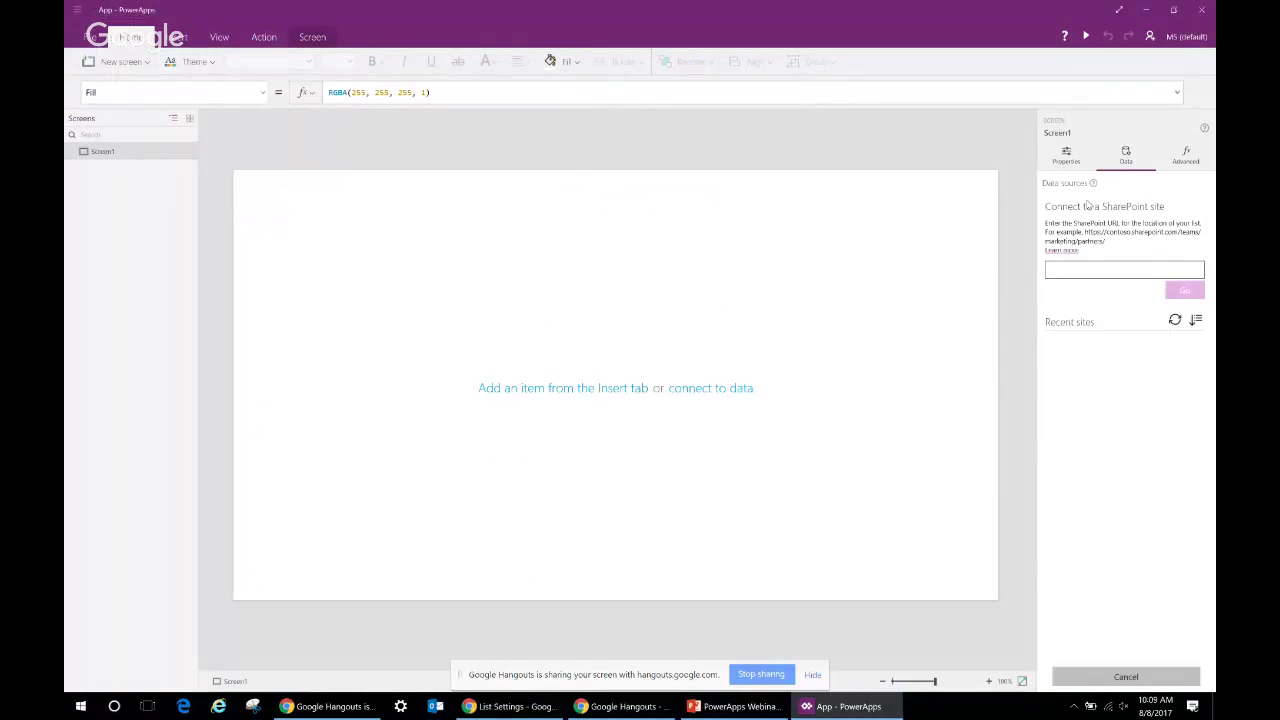
type("https://soopowerapps.sharepoint.com/")
left_click(1185, 292)
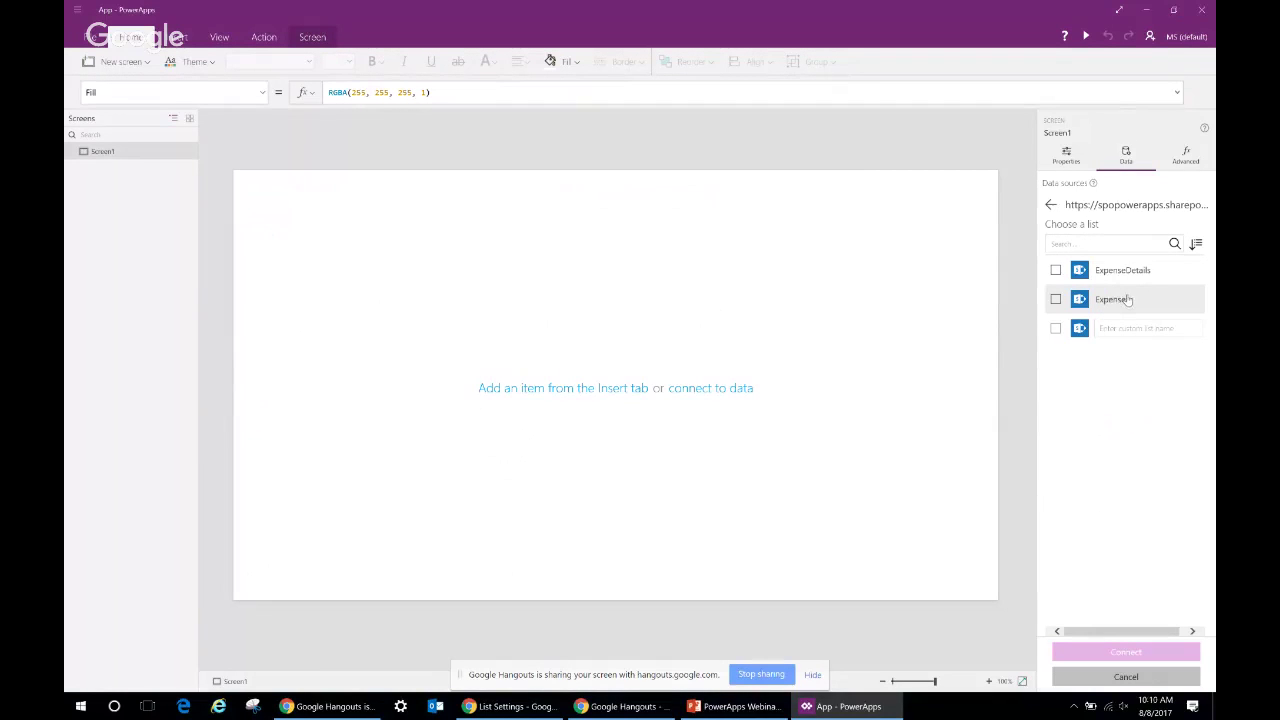
Add the ExpenseDetails and Expenses lists as data sources for the app
left_click(1055, 270)
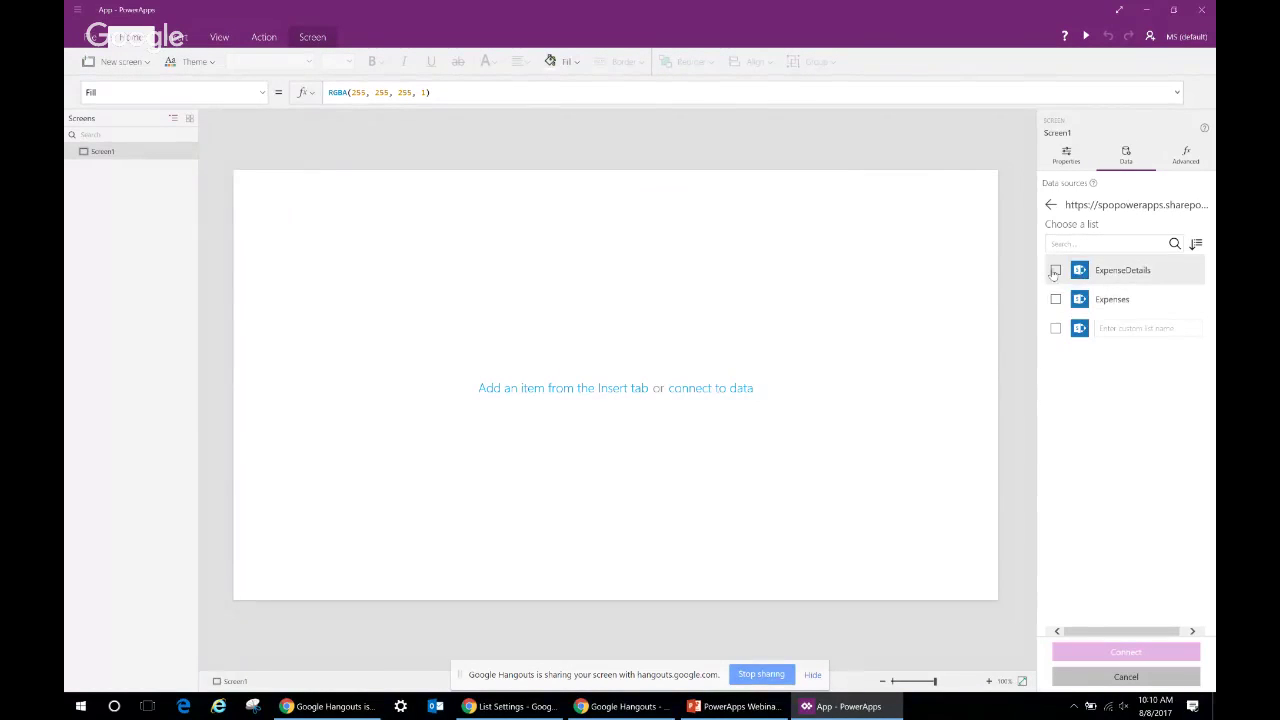
left_click(1055, 299)
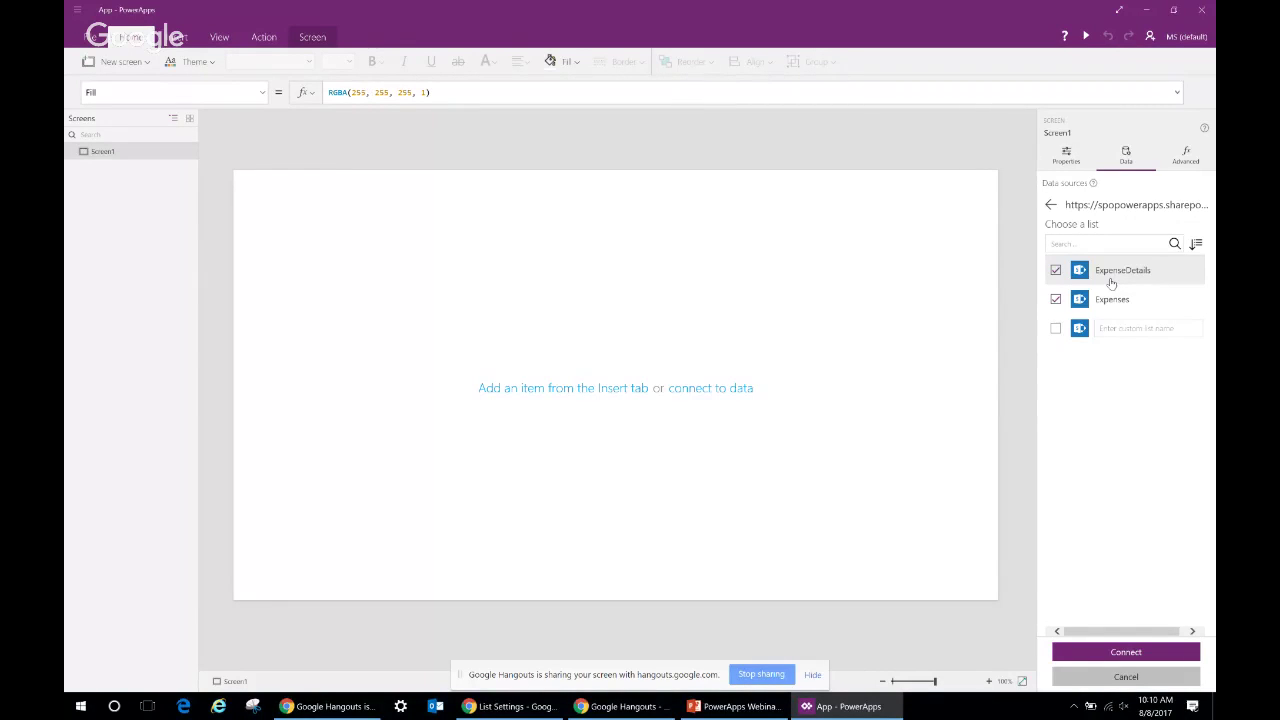
left_click(1101, 663)
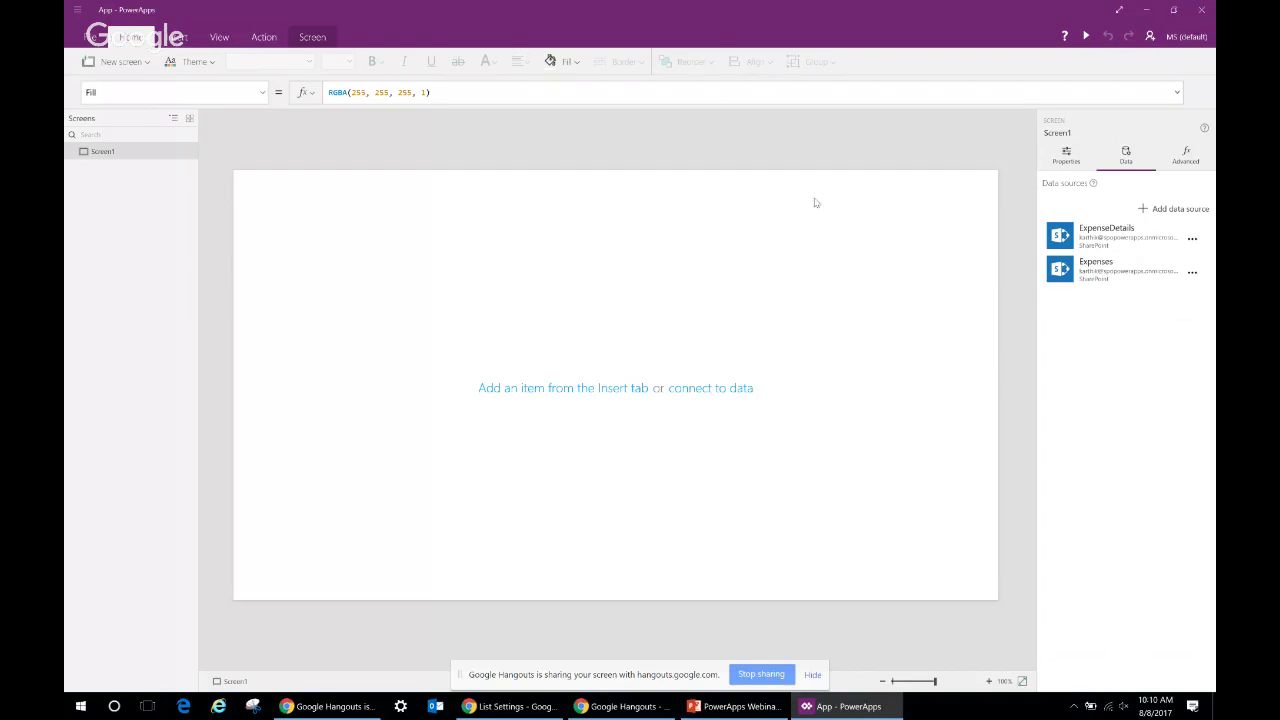
Insert a blank vertical gallery about 570 wide and 678 high, flush with the screen's lower-left corner
left_click(178, 37)
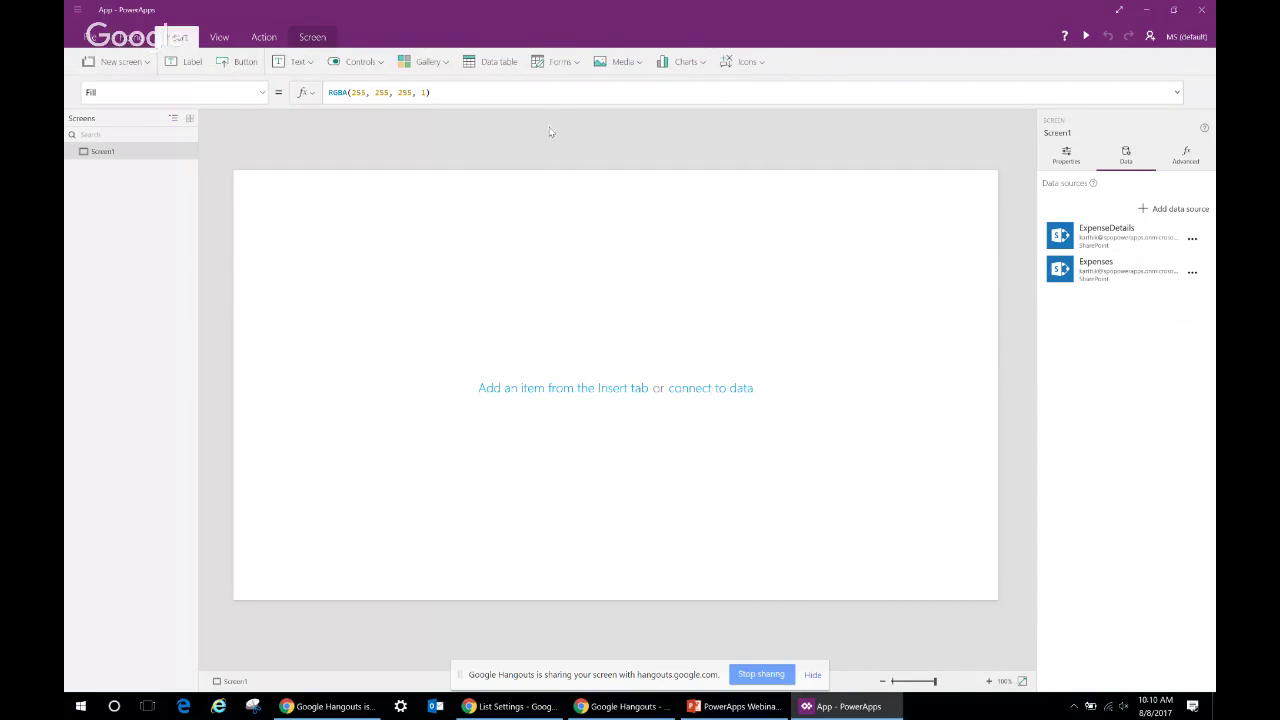
left_click(446, 64)
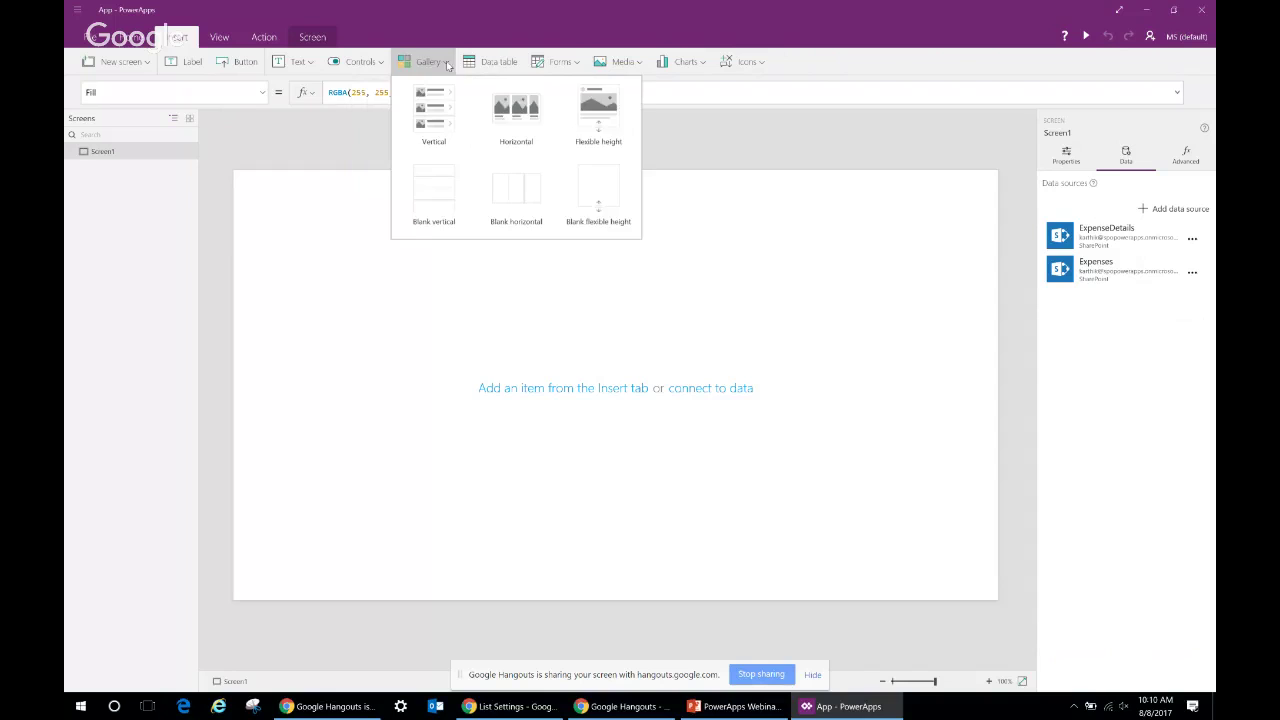
left_click(446, 188)
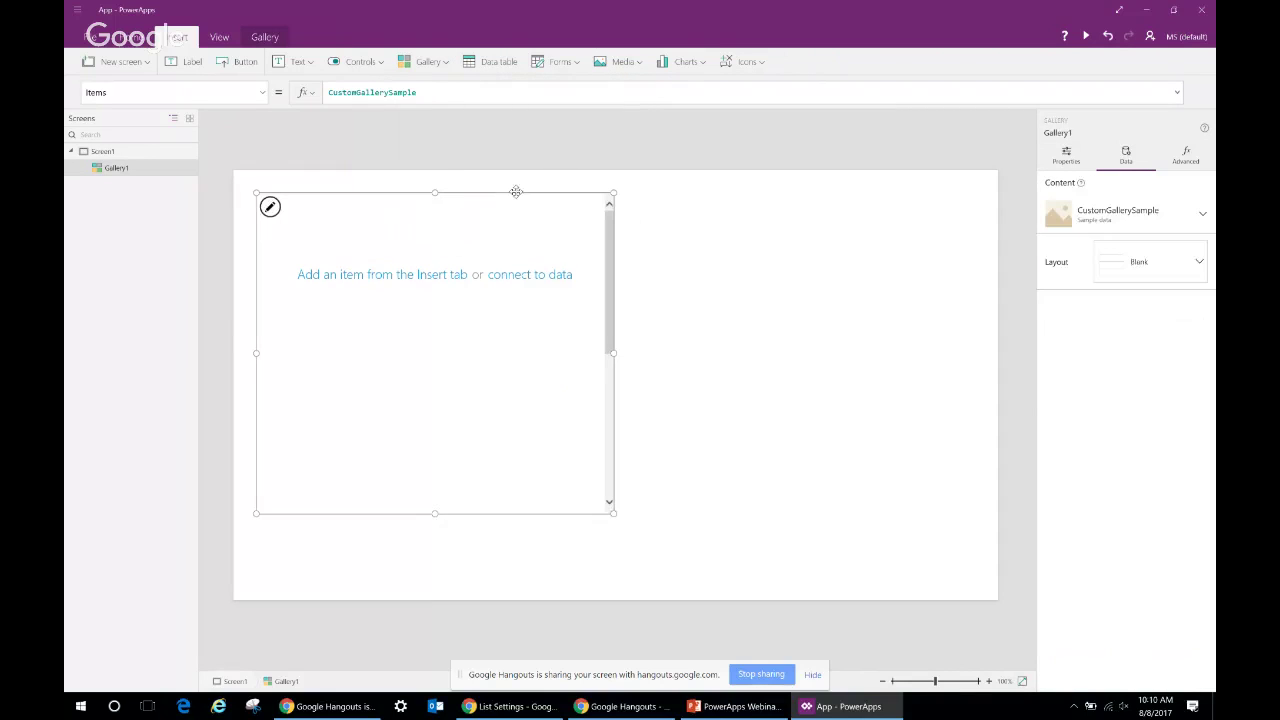
left_click_drag(516, 192, 494, 220)
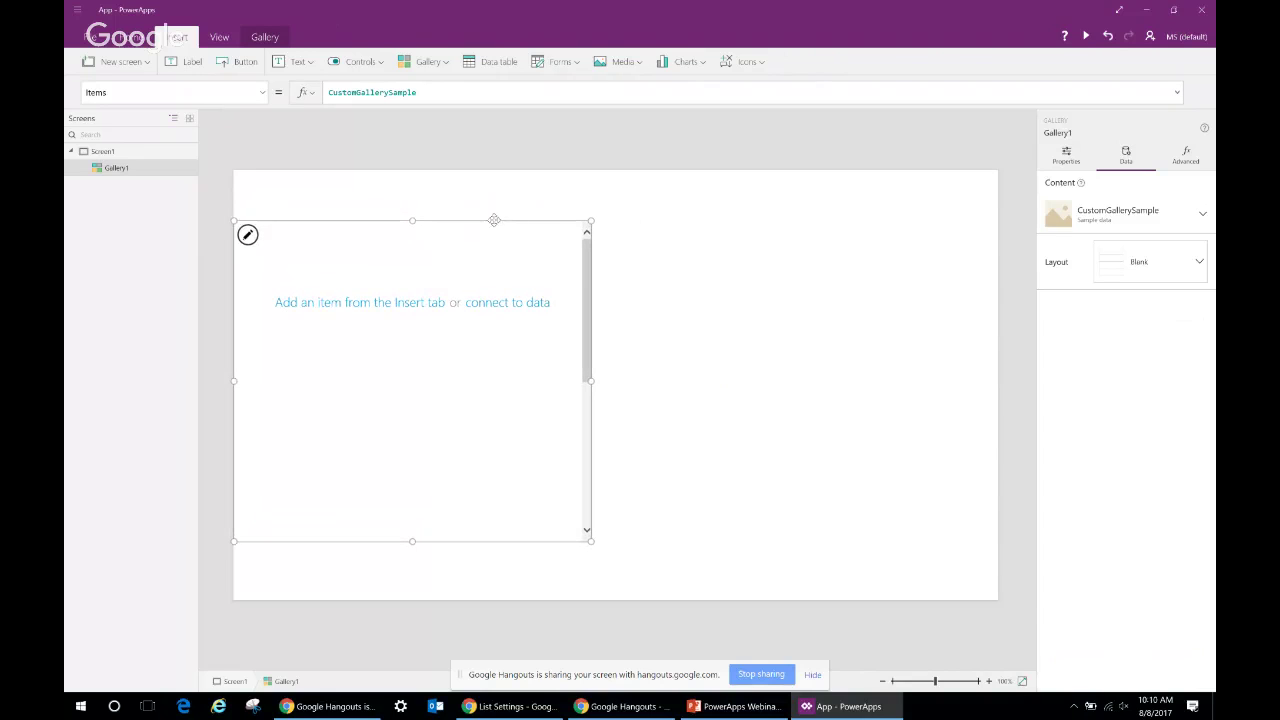
left_click_drag(591, 541, 552, 600)
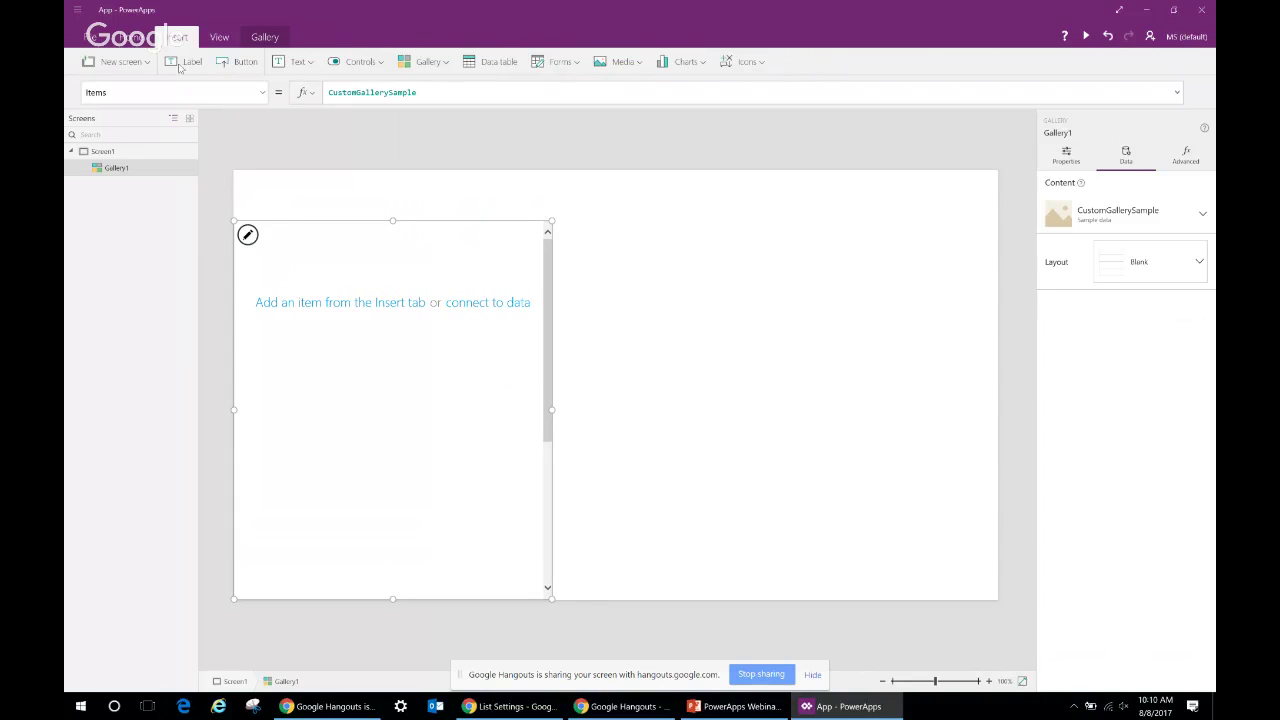
Insert a rectangle and stretch it across the full screen width as a header bar above the gallery
left_click(747, 66)
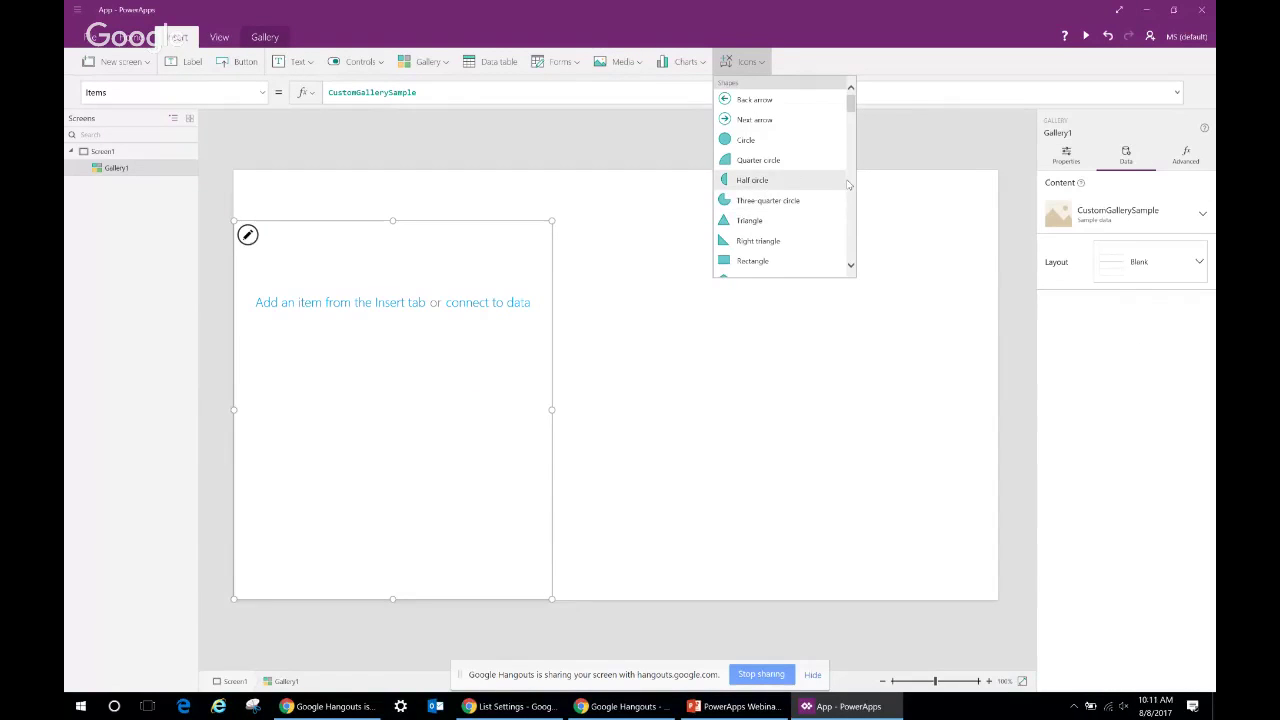
scroll(842, 118, "down", 2)
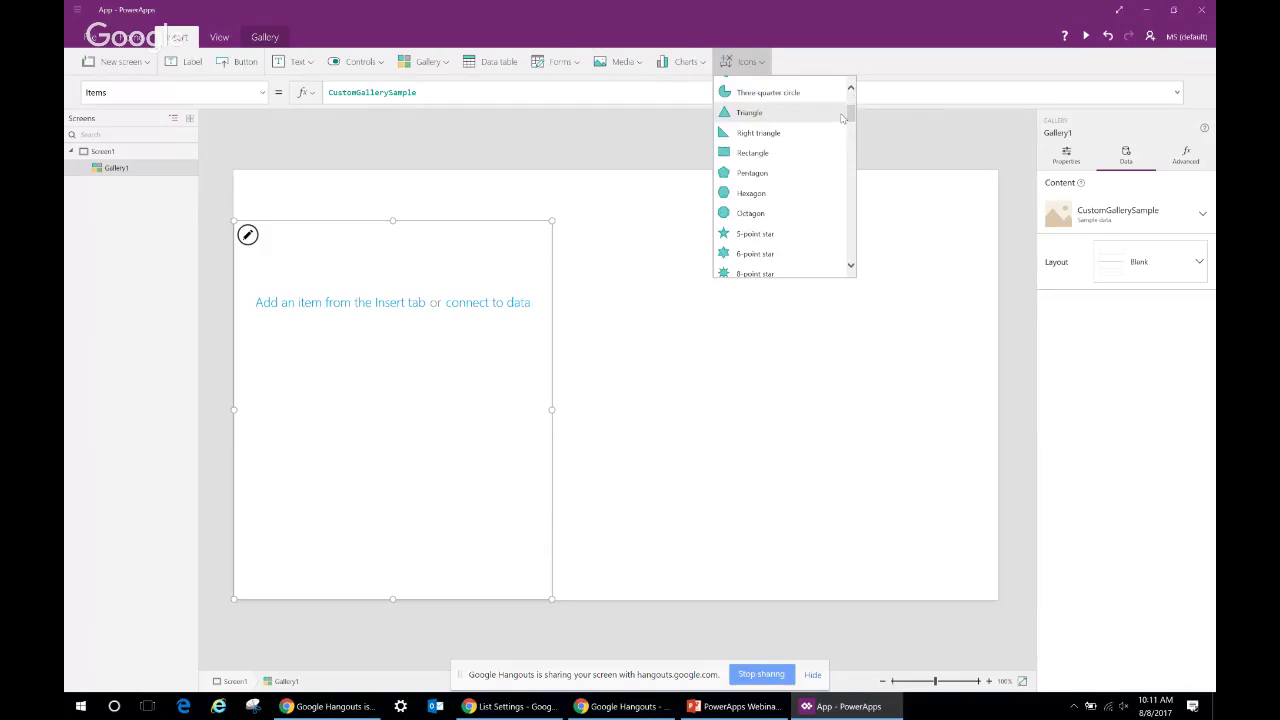
left_click(751, 152)
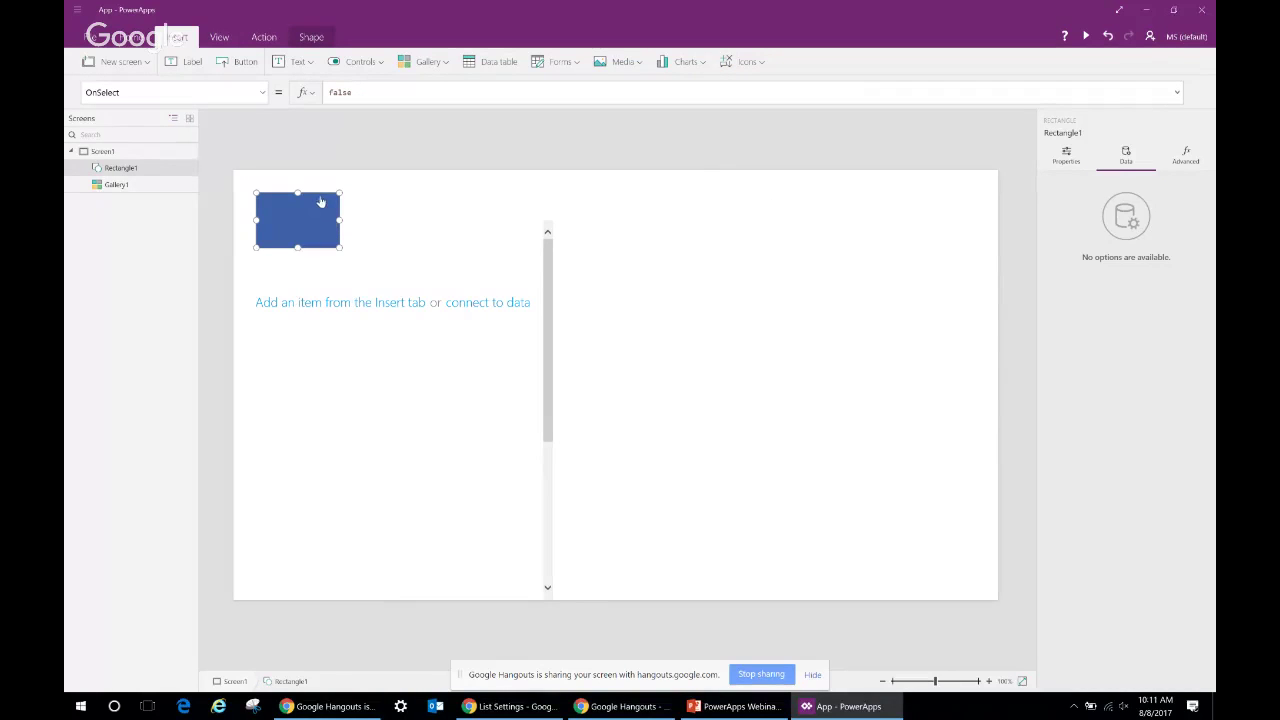
left_click_drag(321, 203, 299, 180)
left_click_drag(319, 226, 1030, 229)
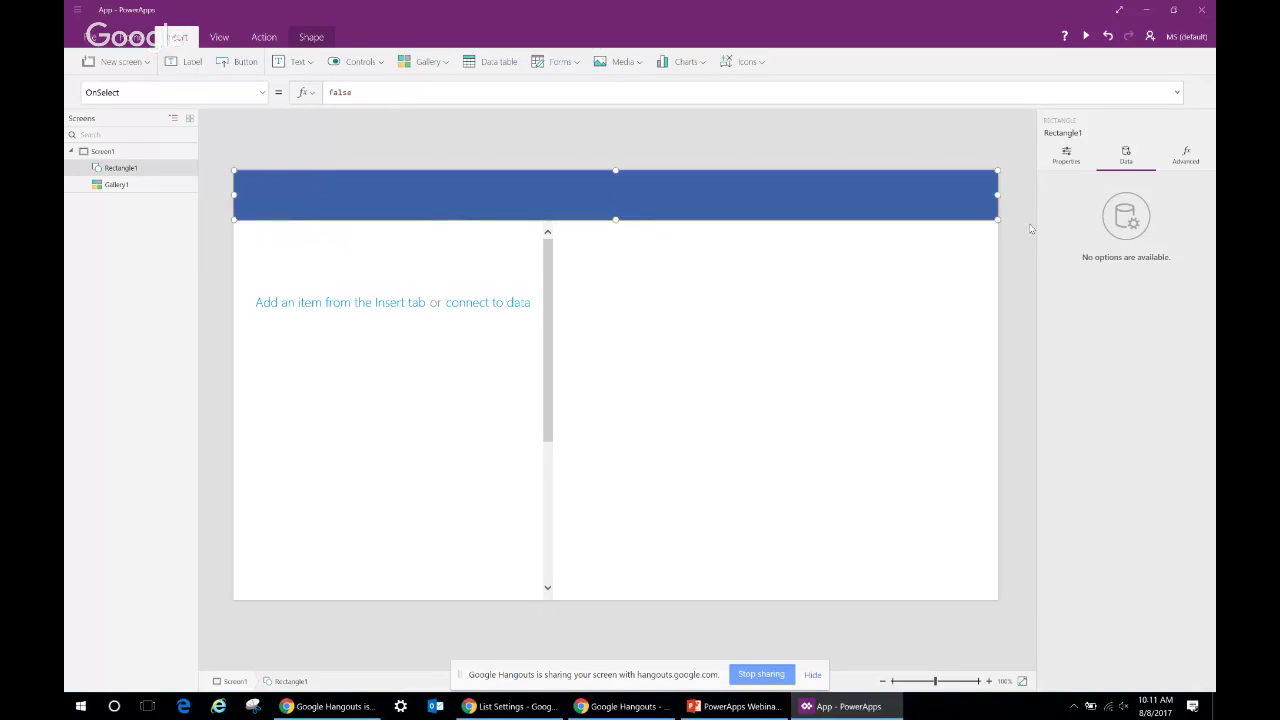
Insert a label about 371 wide and 40 high in the header bar, vertically centred
left_click(185, 61)
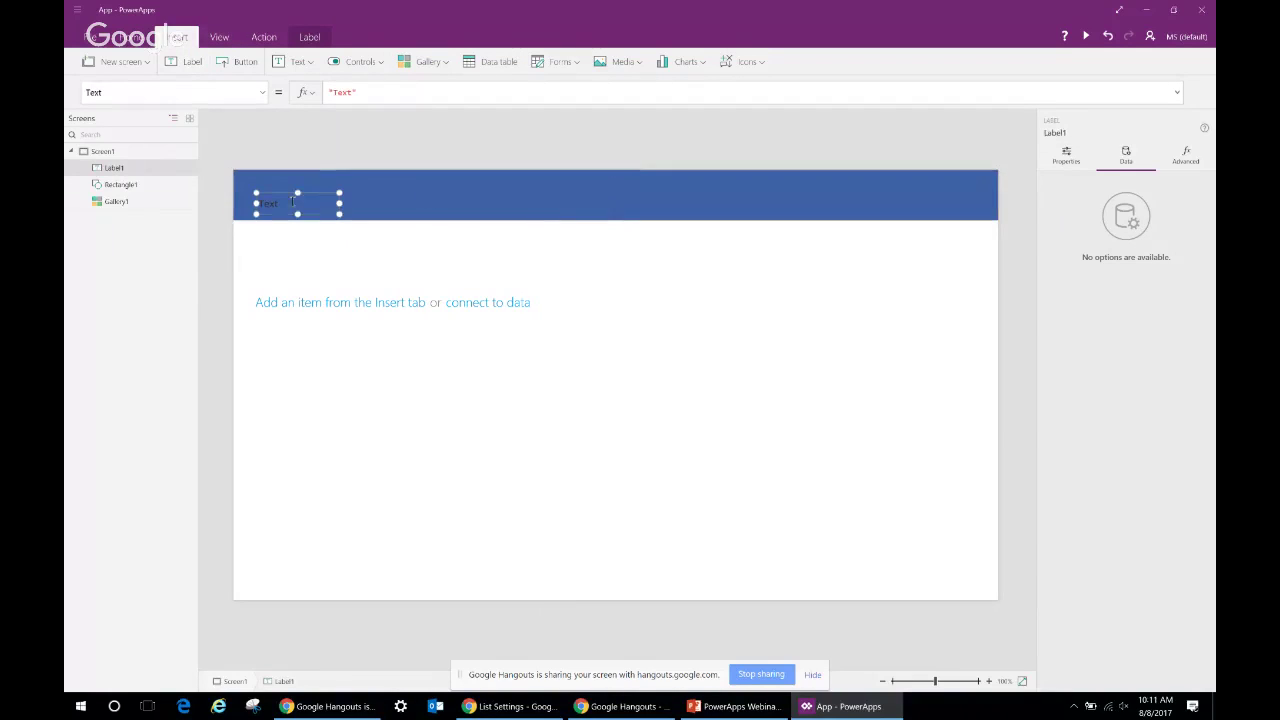
left_click_drag(292, 201, 808, 195)
left_click_drag(711, 183, 667, 184)
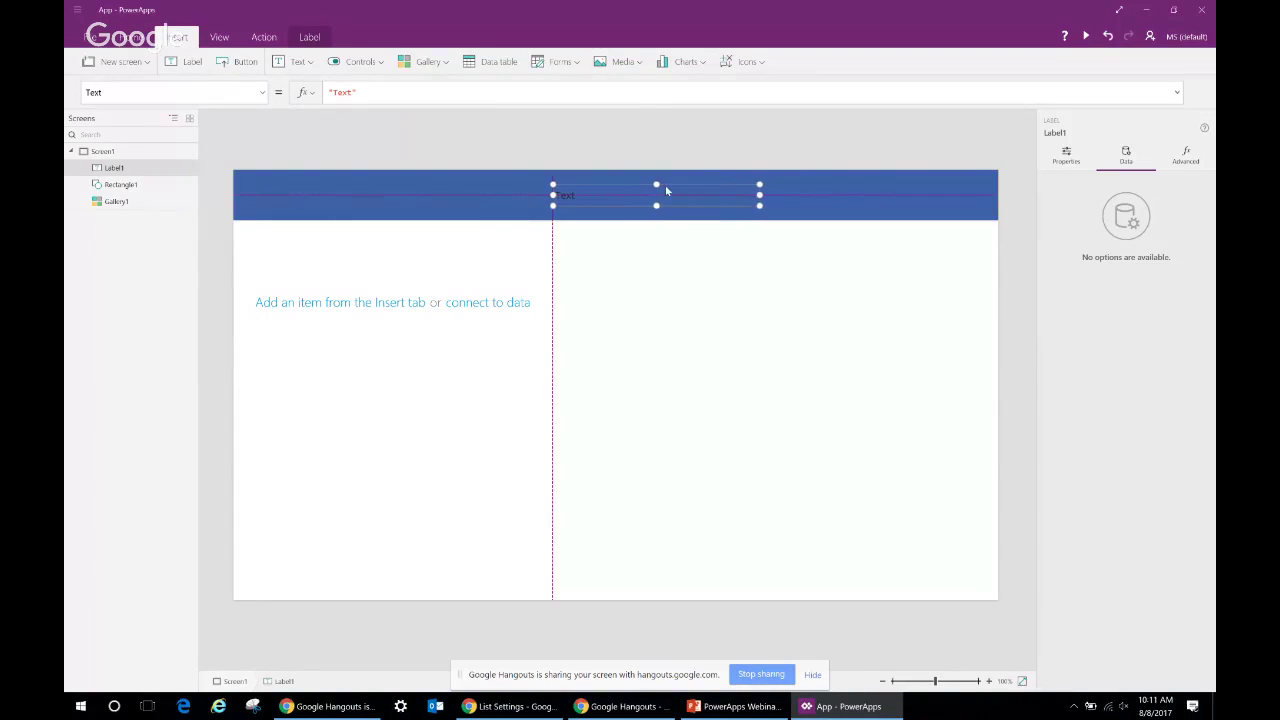
Set the header label's text to Expenses and its text colour to white
left_click(135, 40)
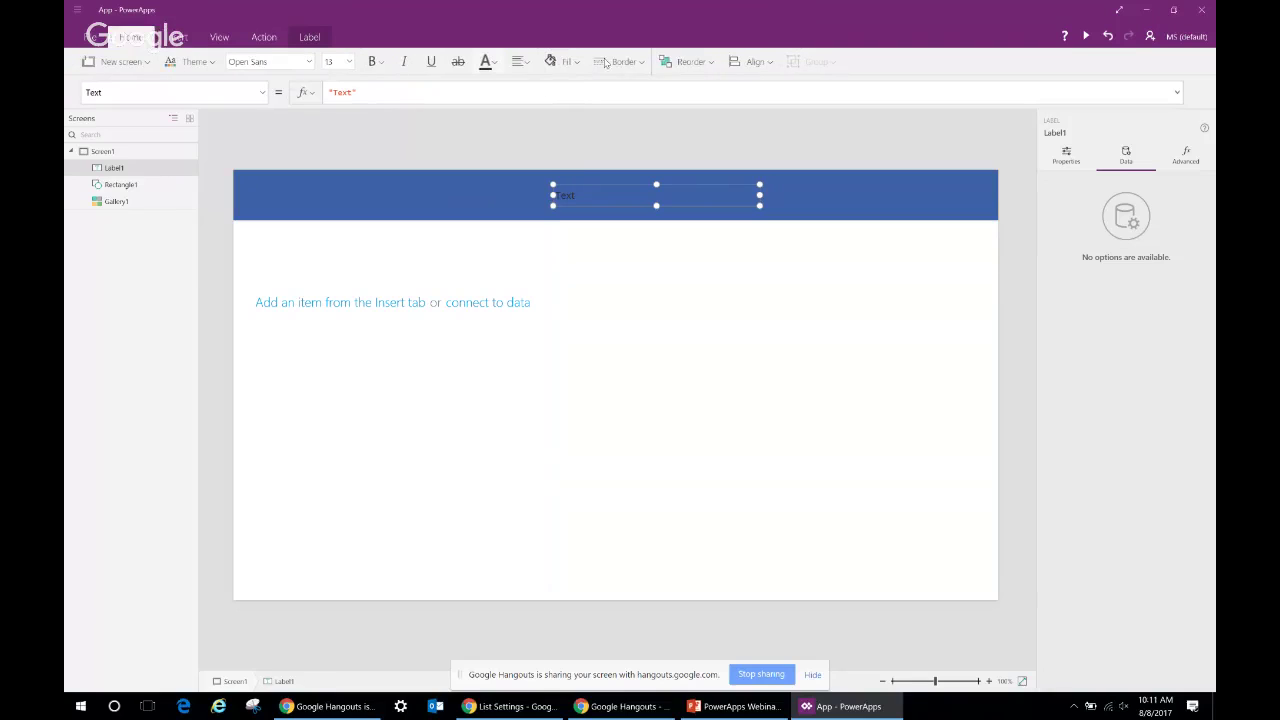
left_click(1066, 158)
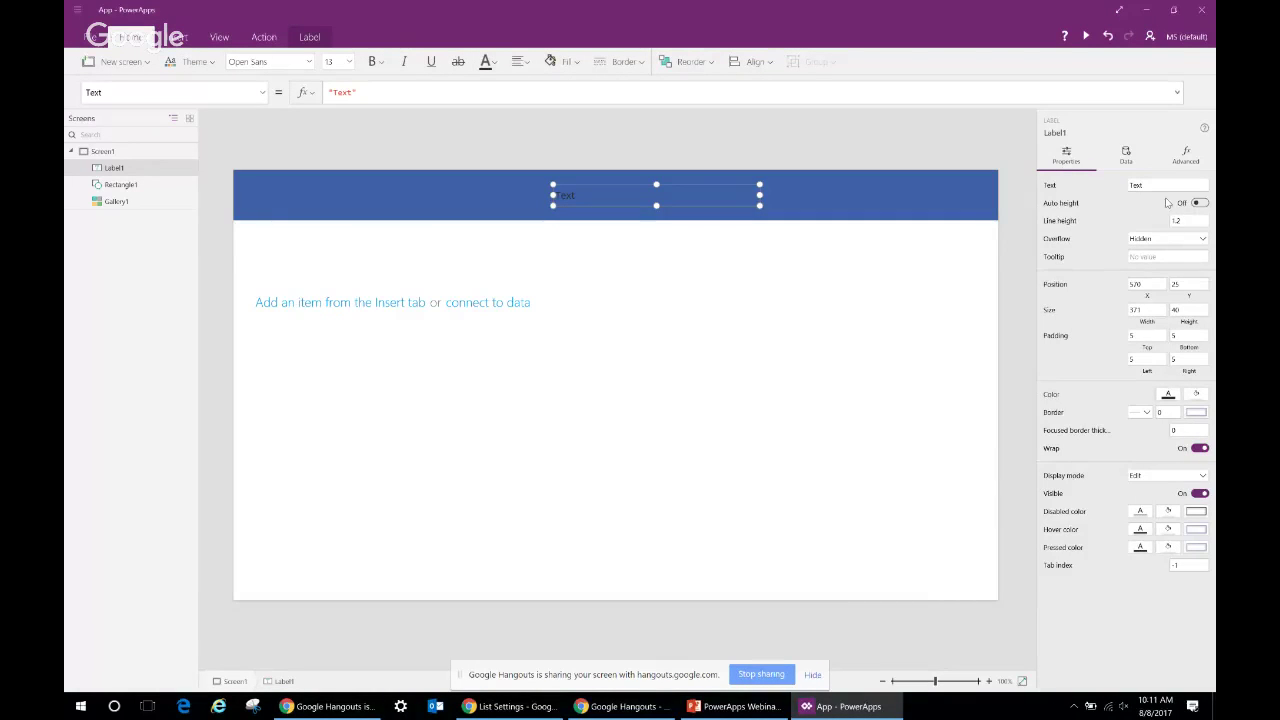
left_click(1160, 185)
type("Expenses")
left_click(1166, 394)
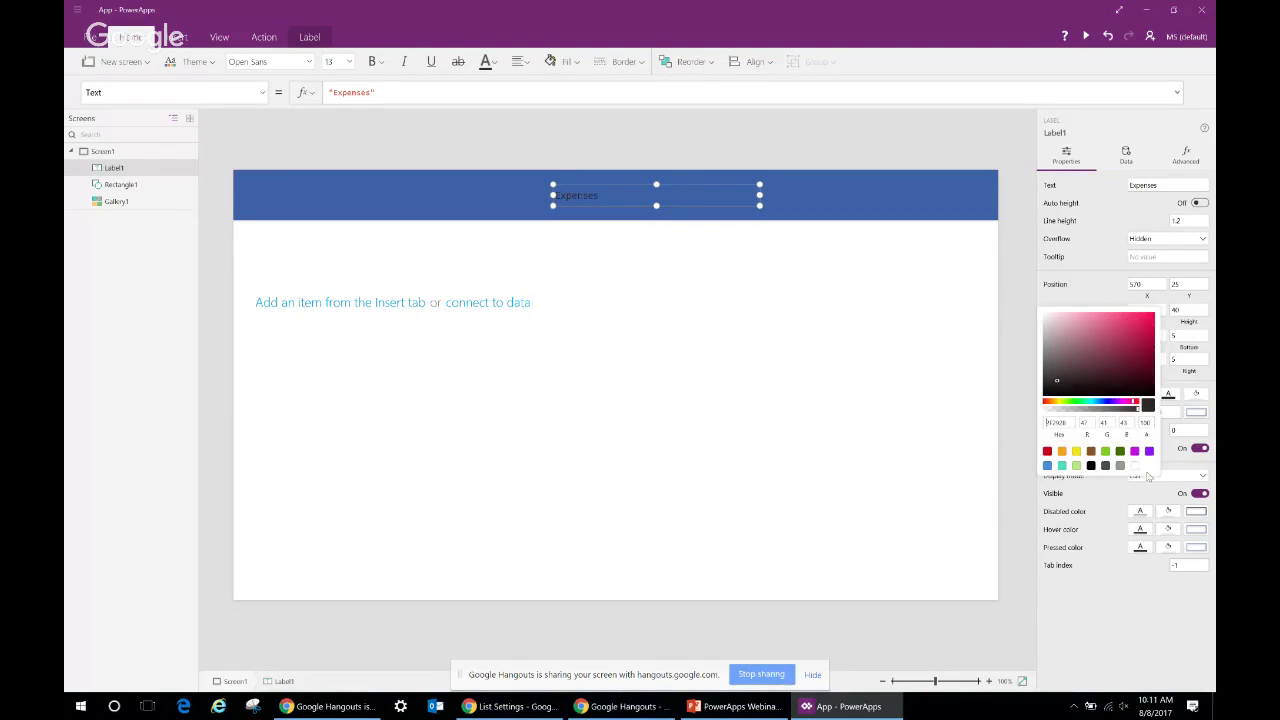
left_click(1135, 467)
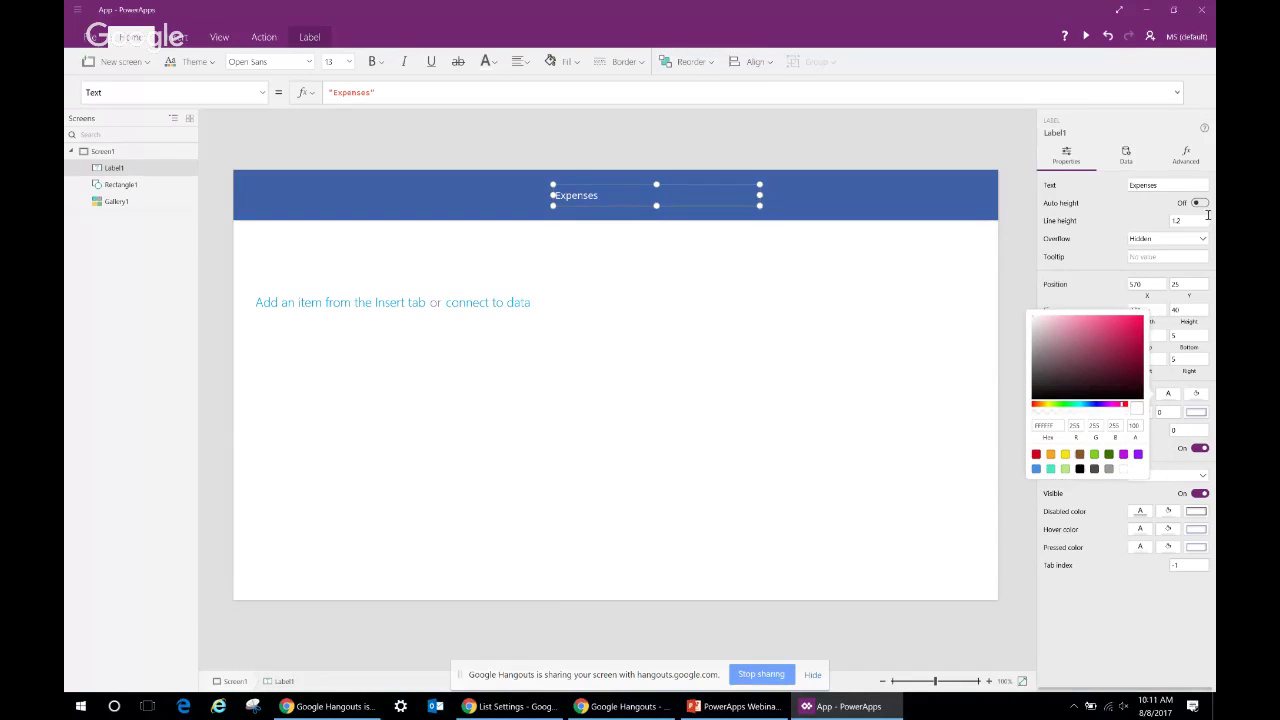
left_click(932, 181)
Centre the header label's text at font size 18 and move the label to the middle of the header bar
left_click(594, 193)
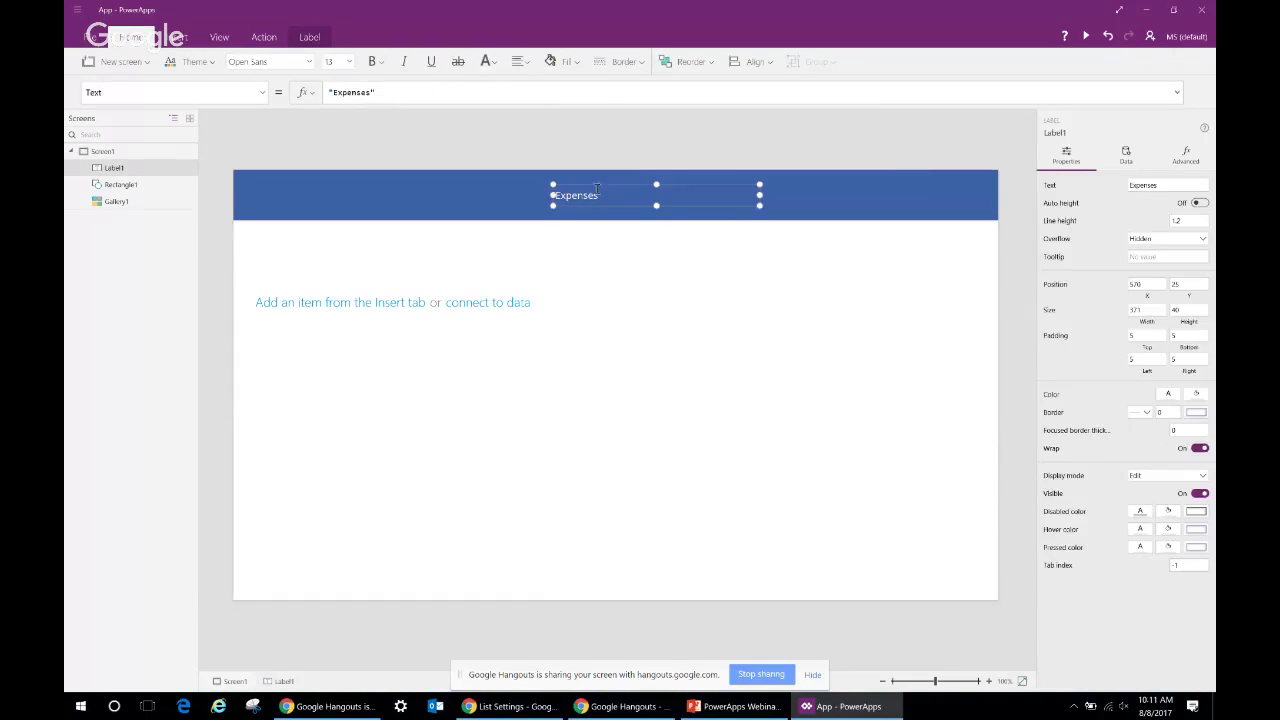
left_click(519, 61)
left_click(539, 106)
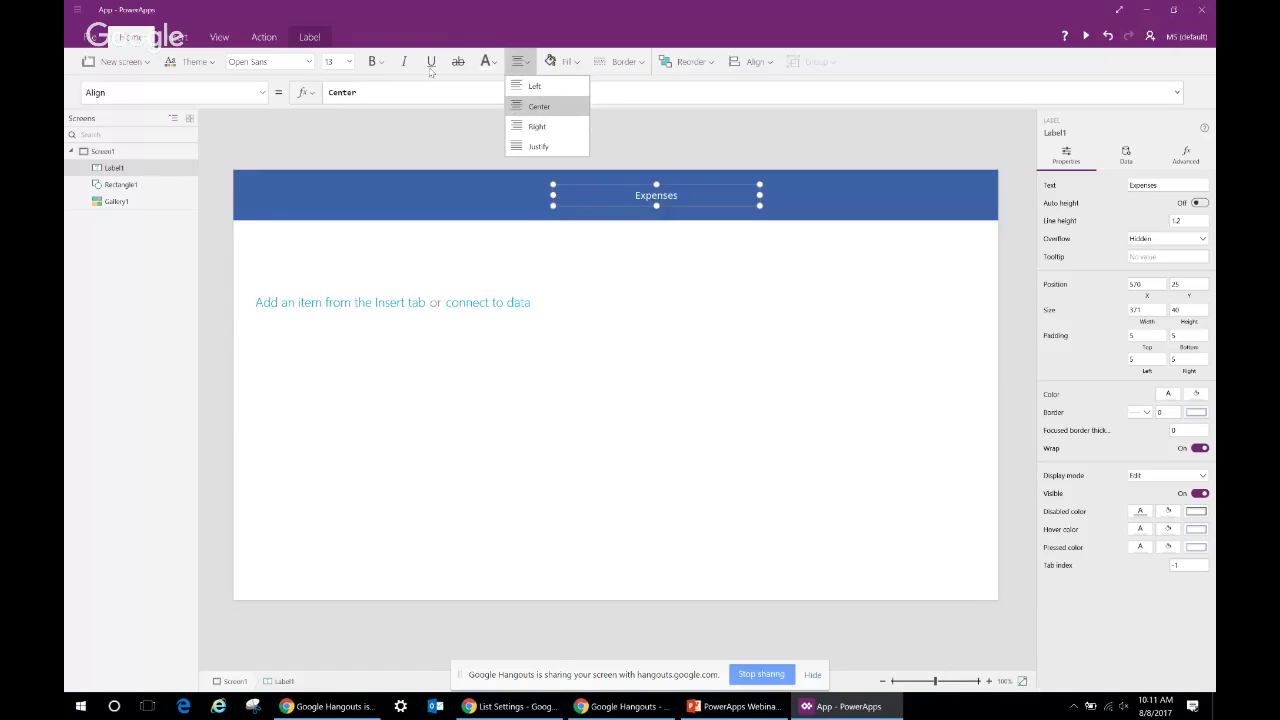
left_click(348, 62)
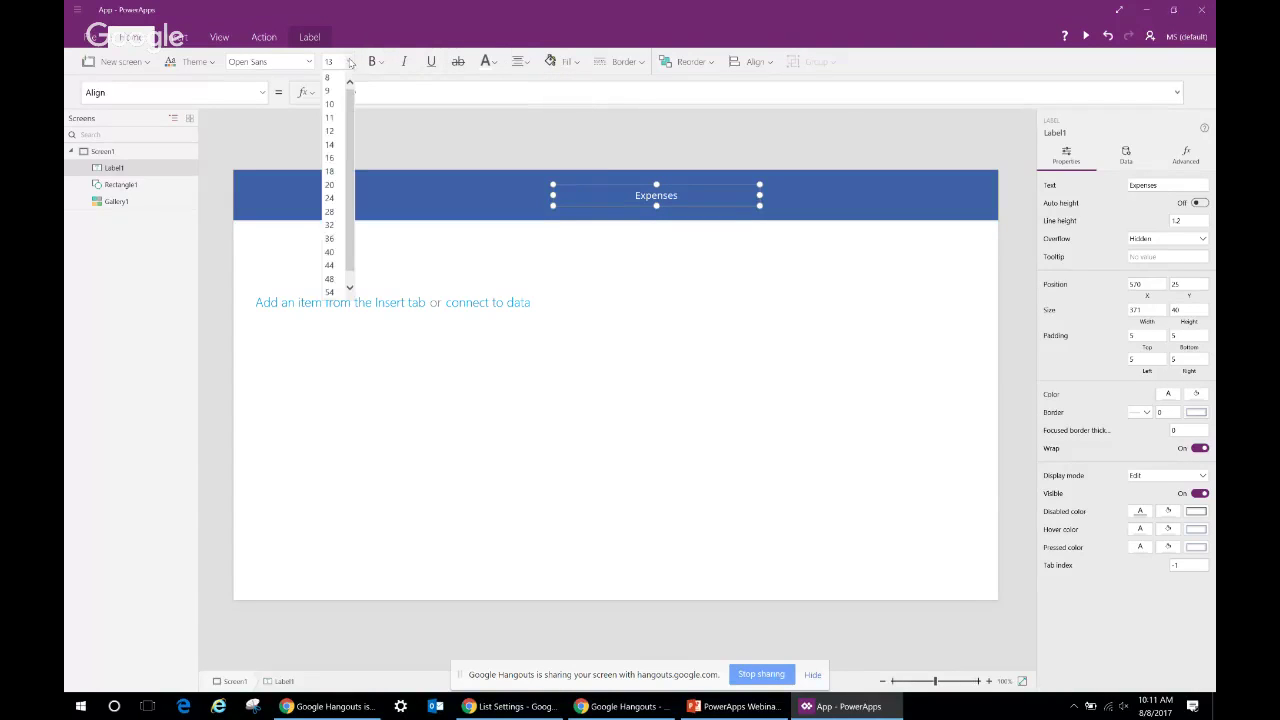
left_click(332, 175)
left_click(646, 149)
left_click_drag(678, 185, 638, 185)
Bind the gallery to the Expenses list and set its layout to Title, subtitle, and body
left_click(440, 330)
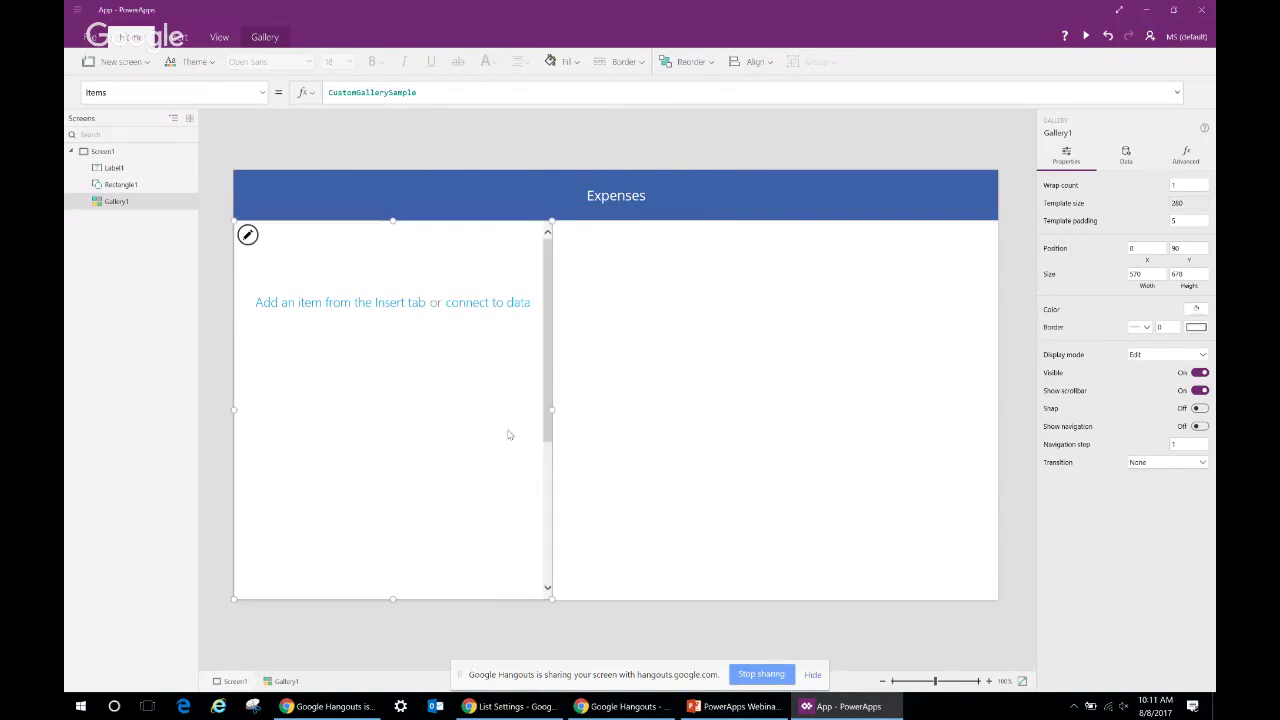
left_click(1127, 156)
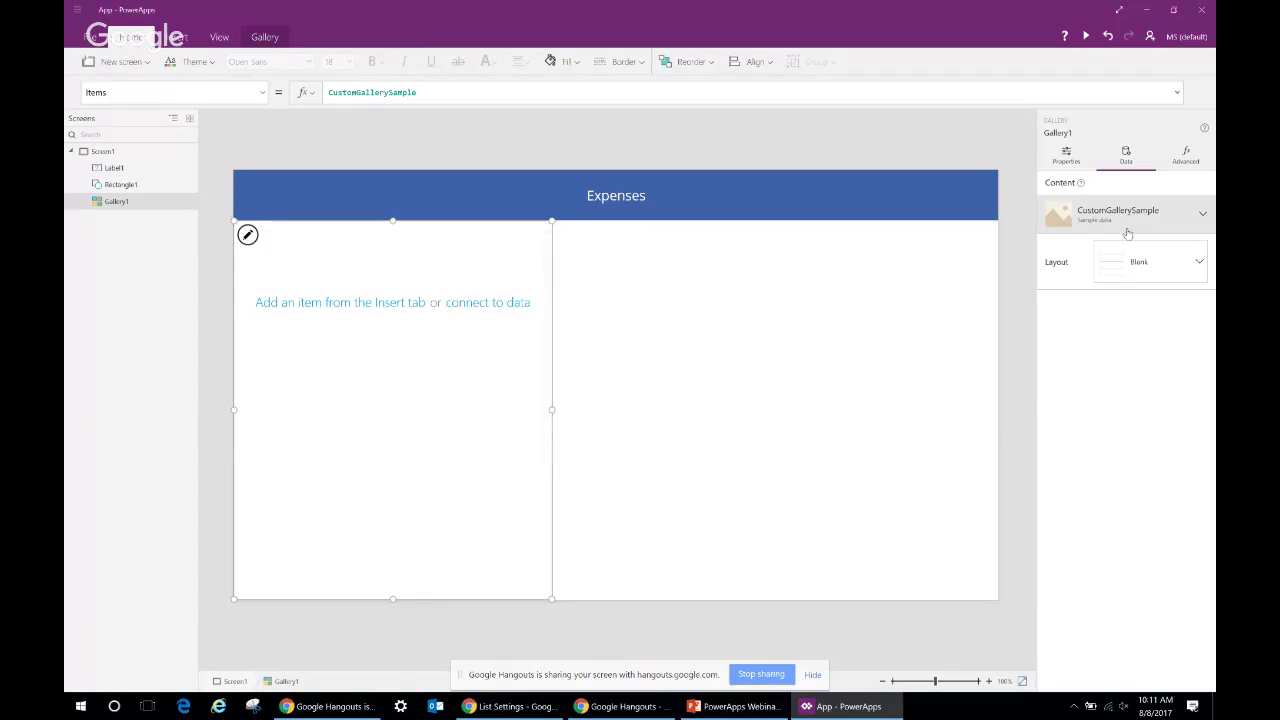
left_click(1200, 217)
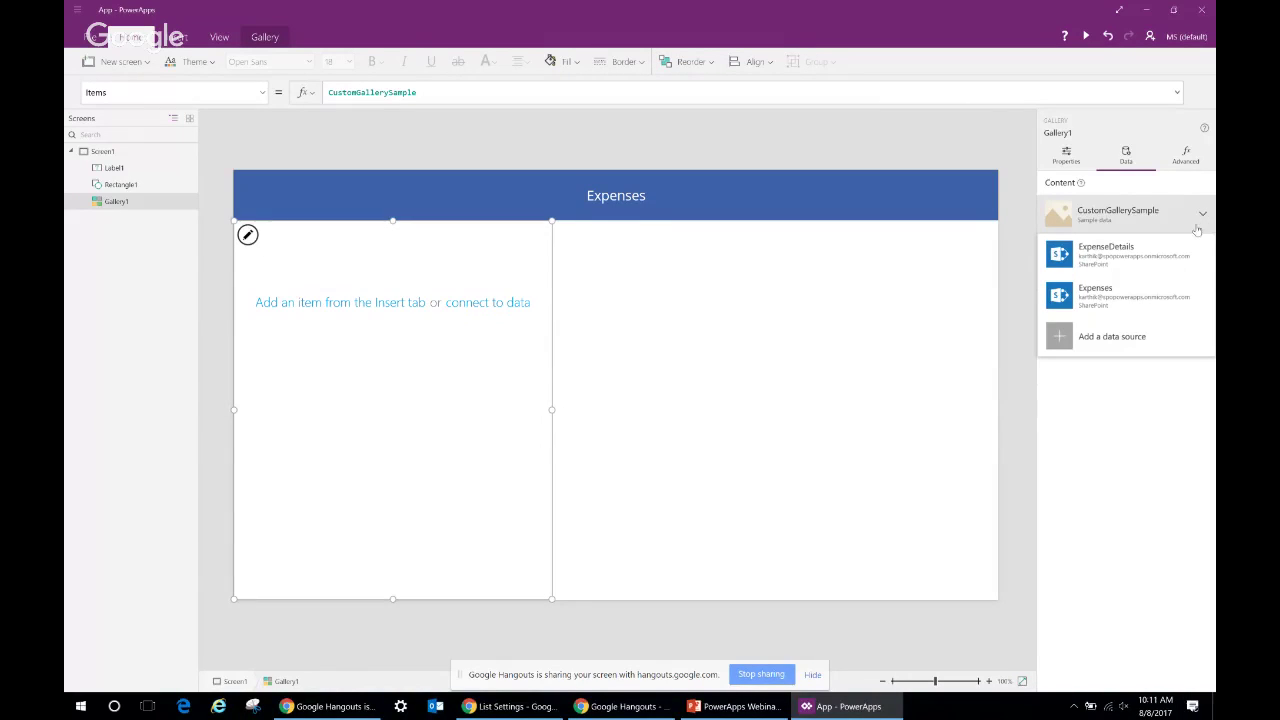
left_click(1190, 295)
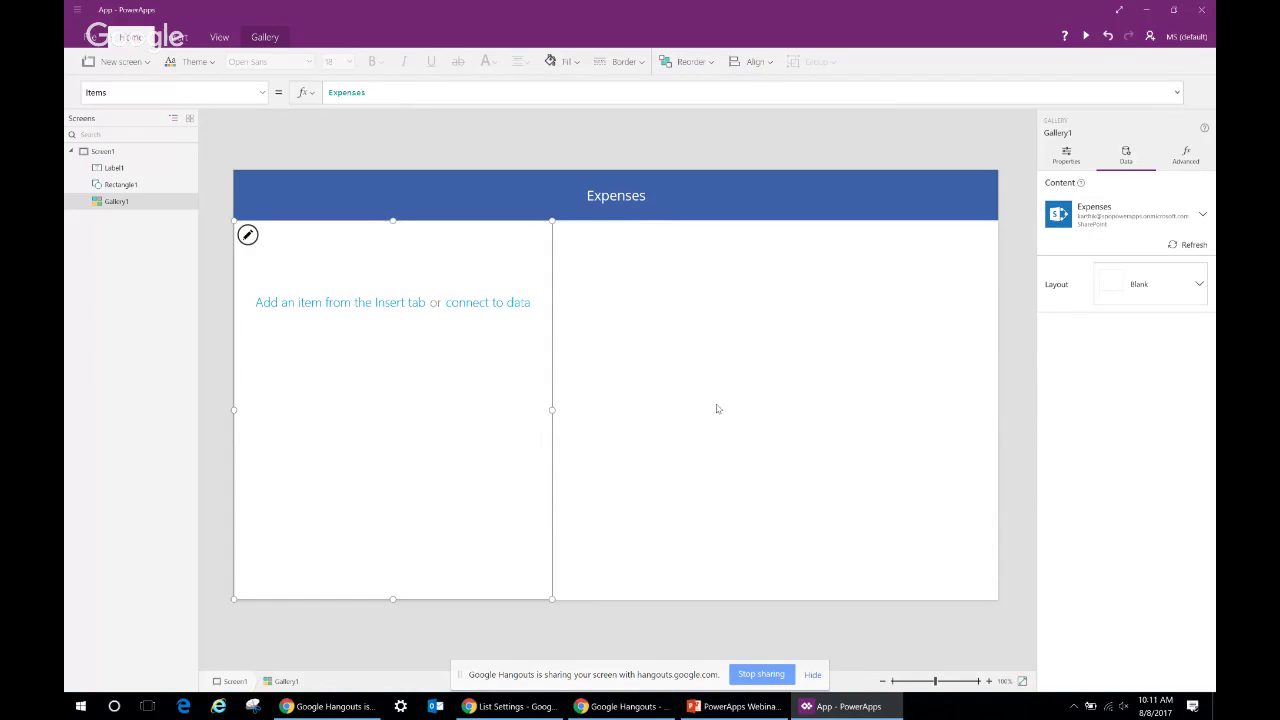
left_click(1189, 286)
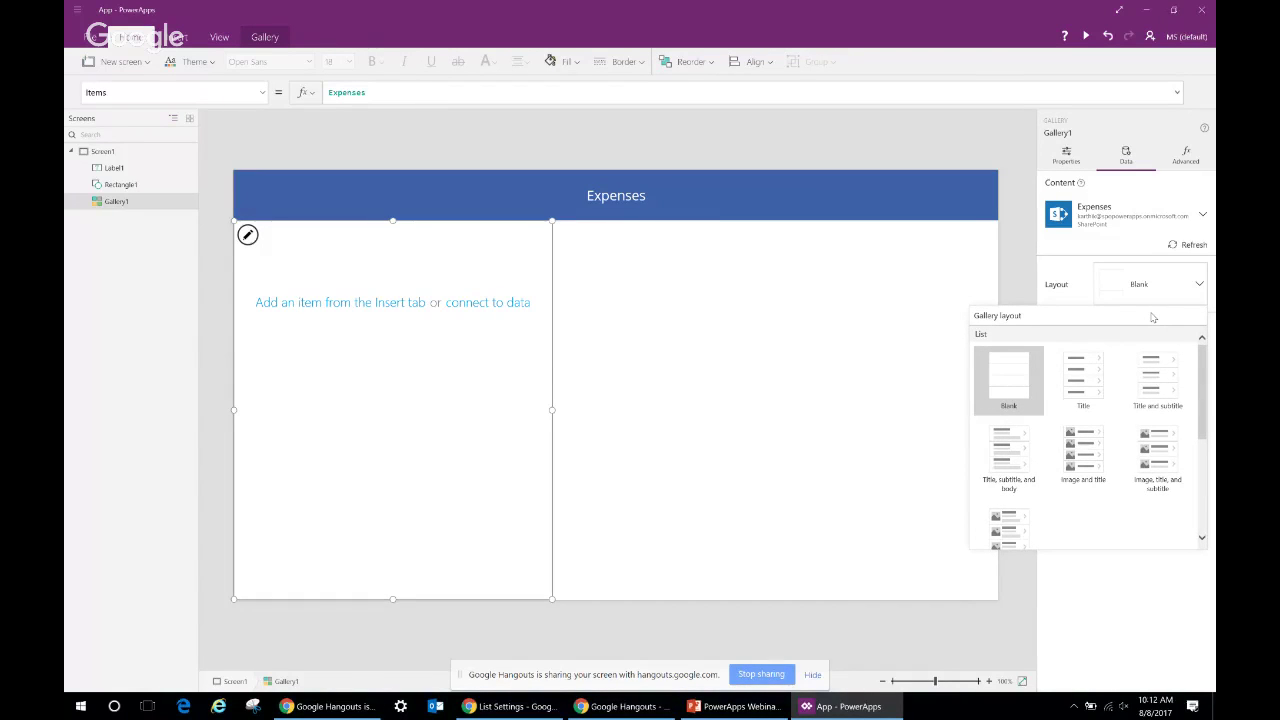
left_click(1010, 458)
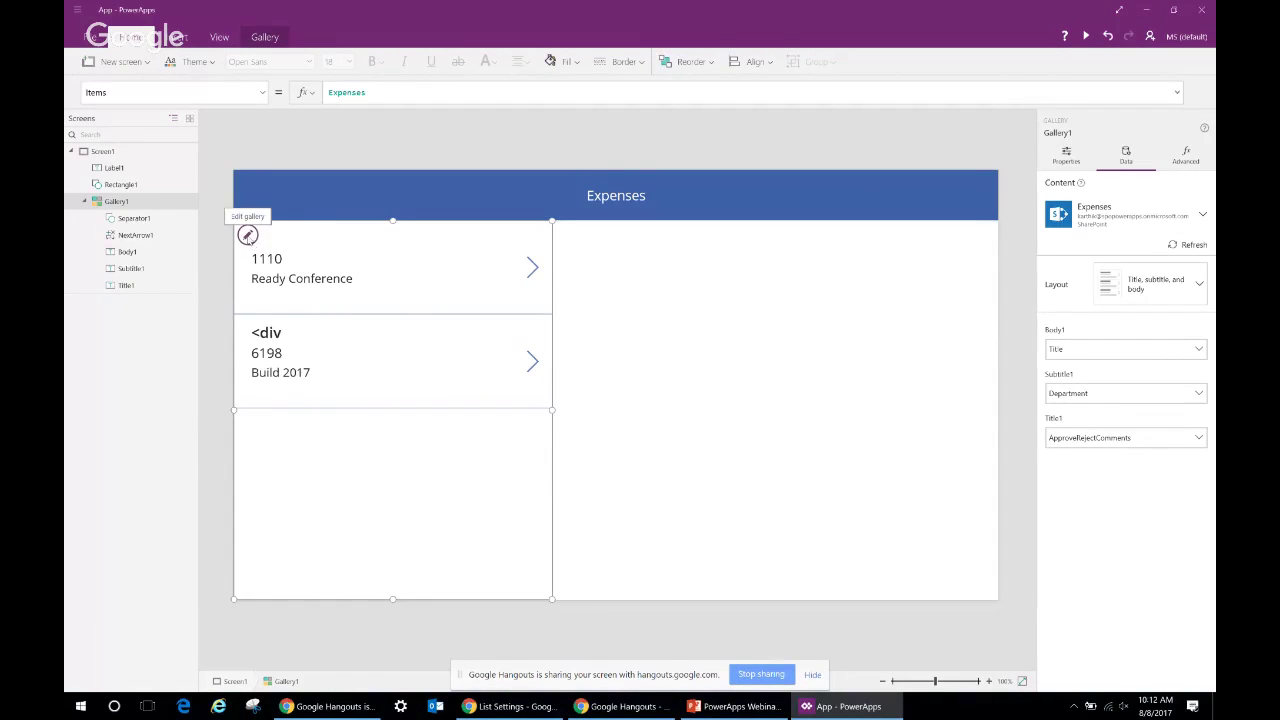
In the gallery template, bind the title label to the Title field and the subtitle label to the Amount field
left_click(247, 235)
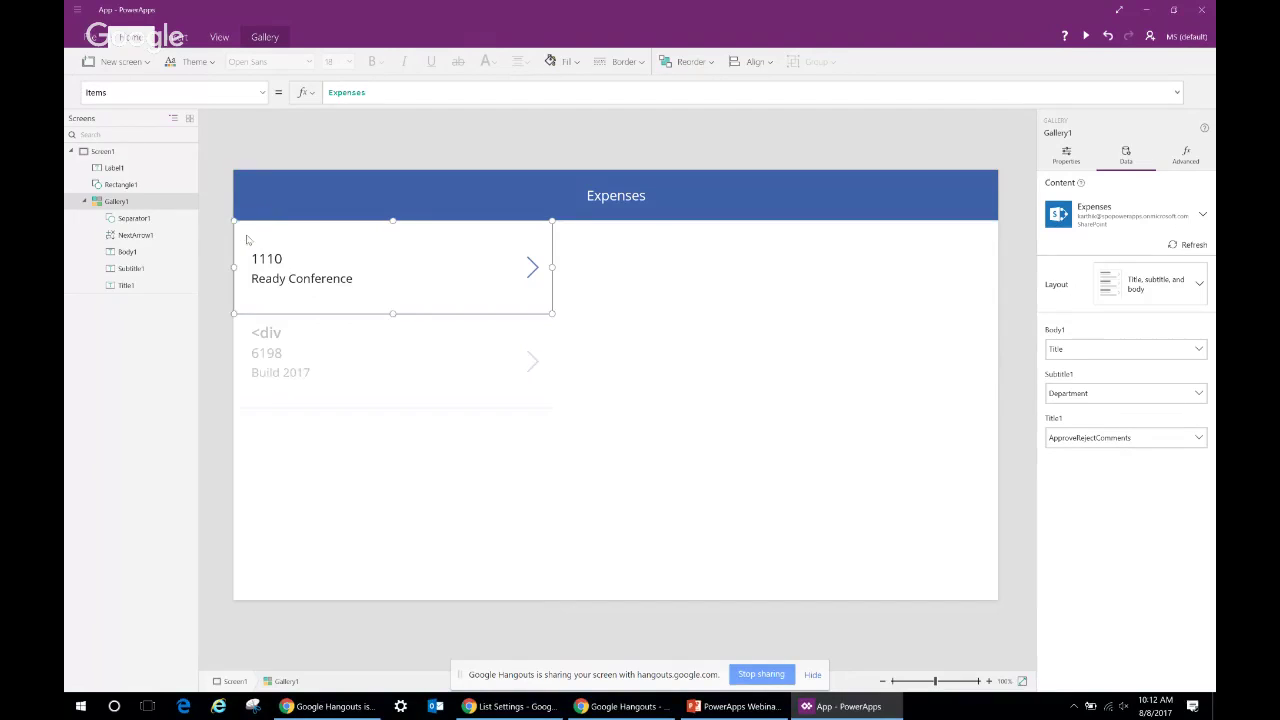
left_click(300, 241)
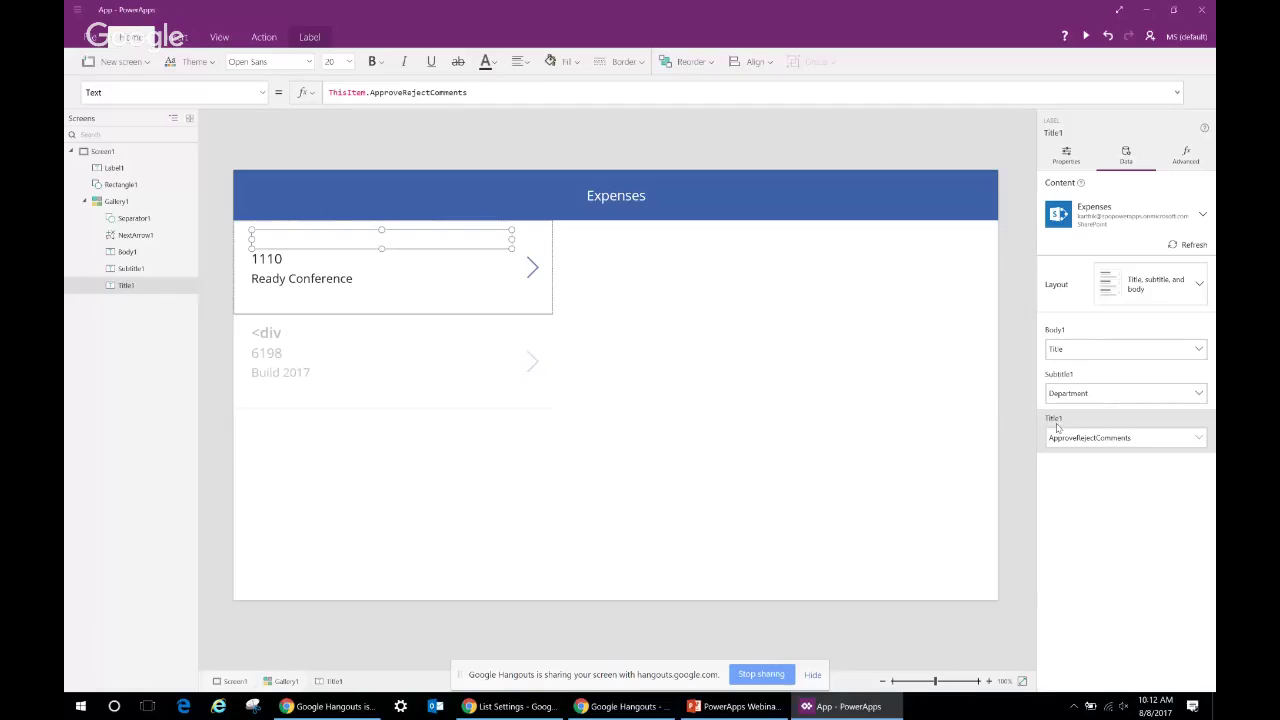
left_click(1197, 438)
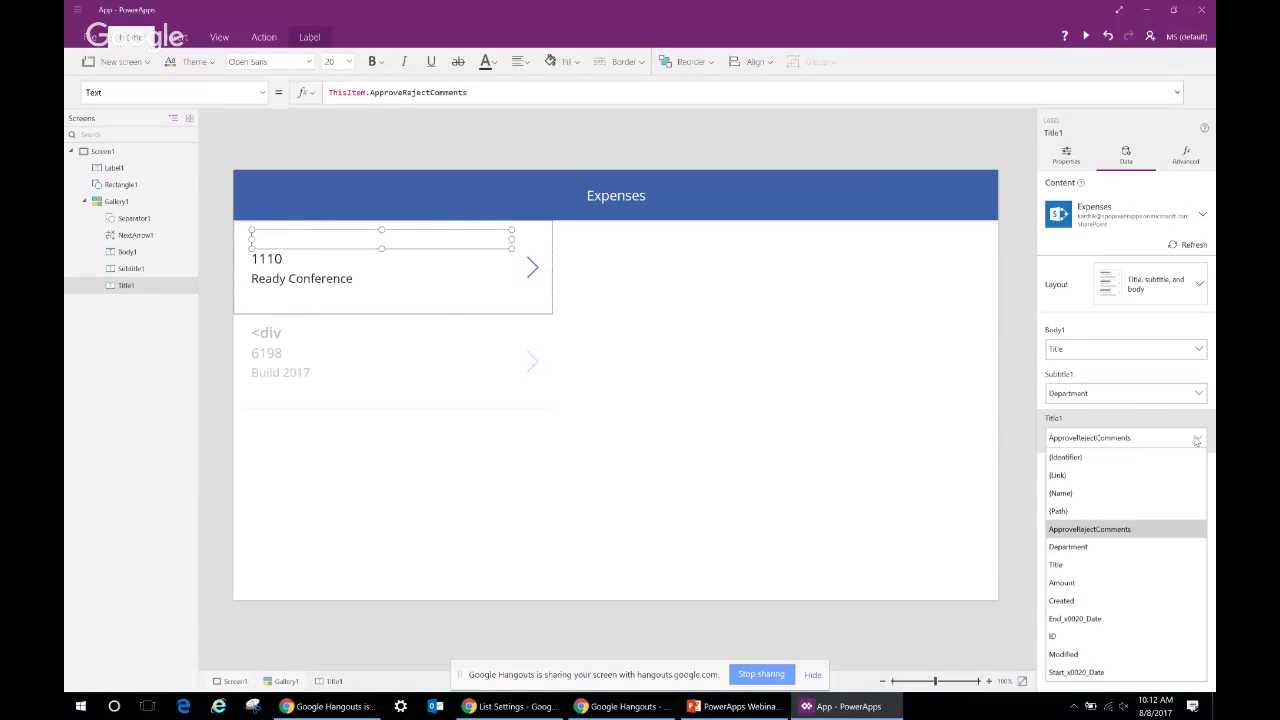
left_click(1130, 565)
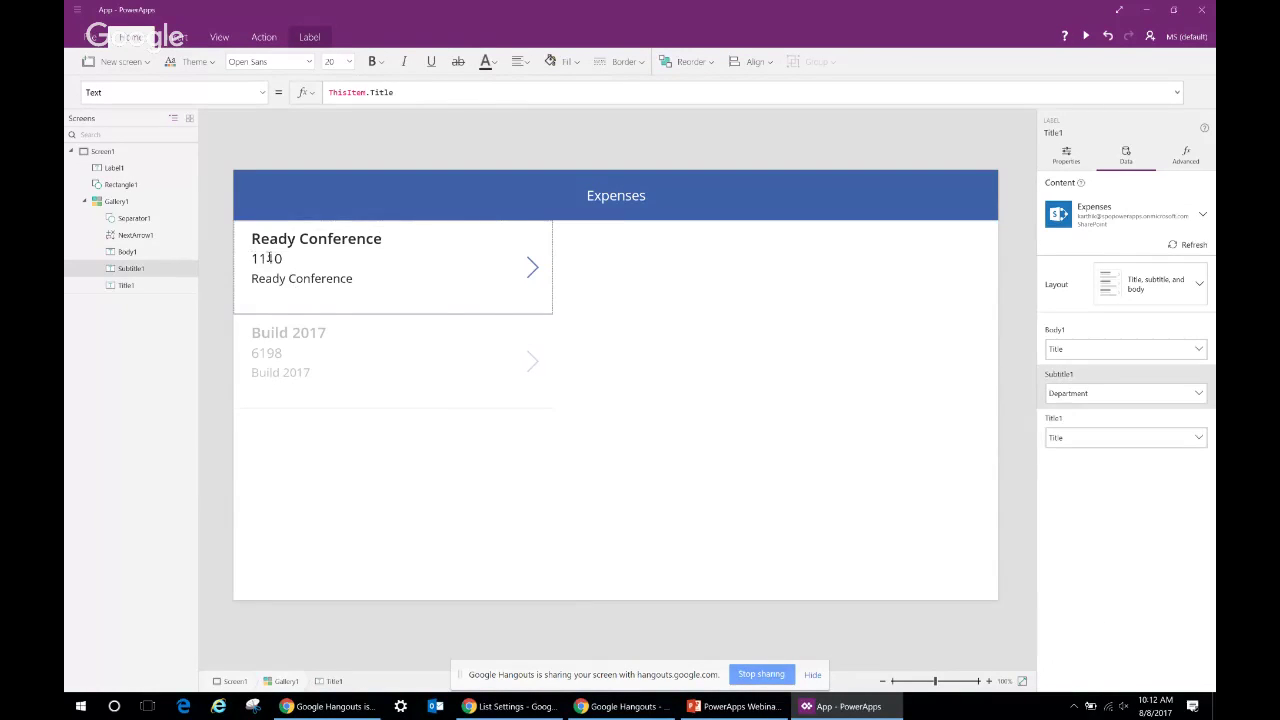
left_click(269, 258)
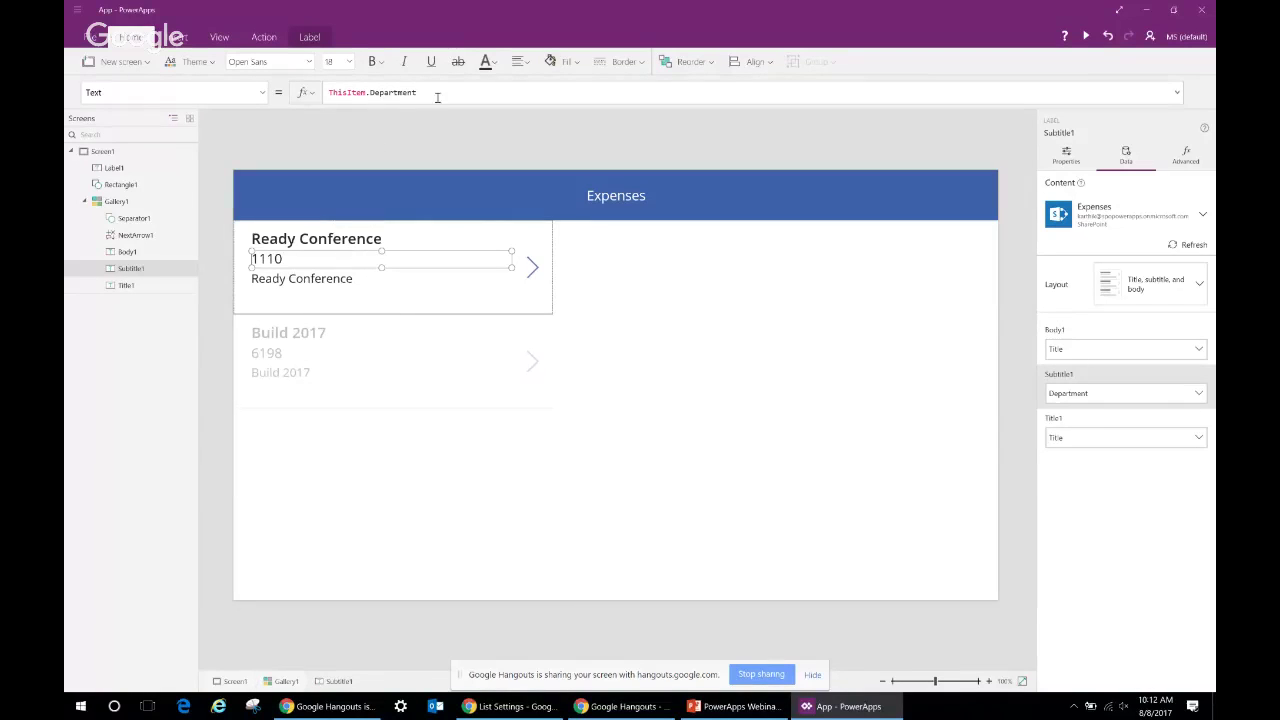
left_click(1199, 394)
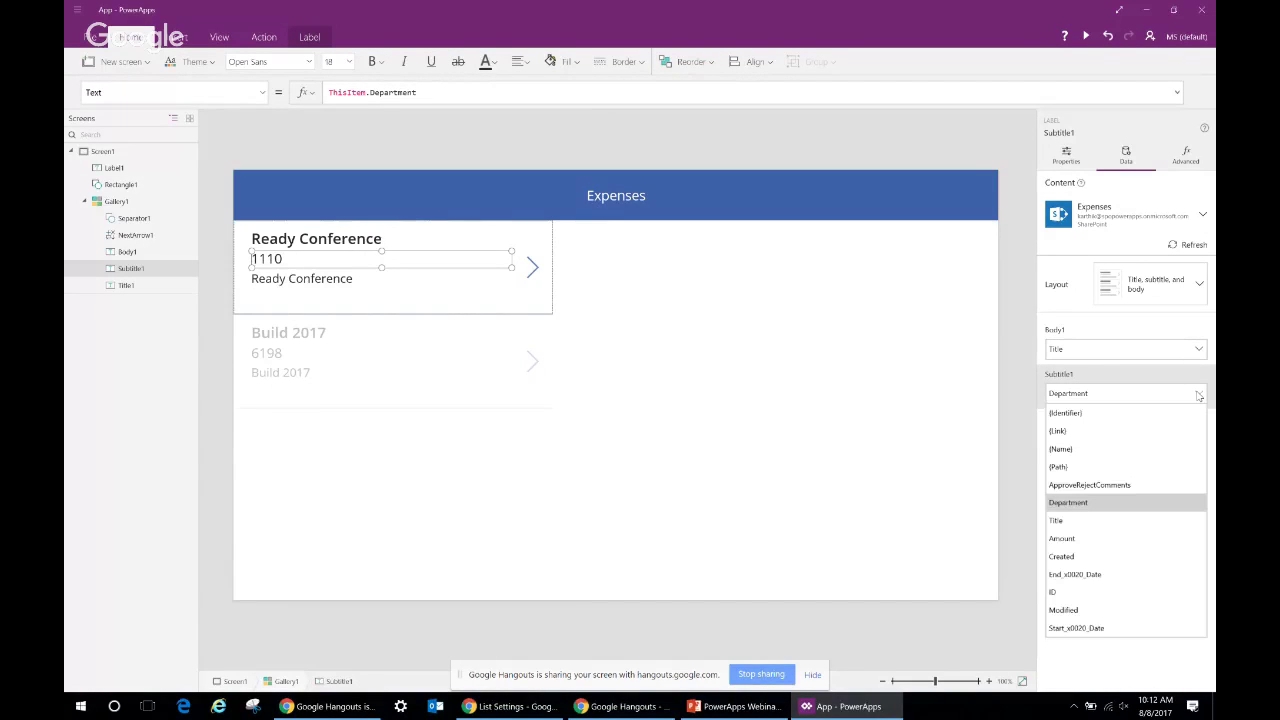
left_click(1080, 538)
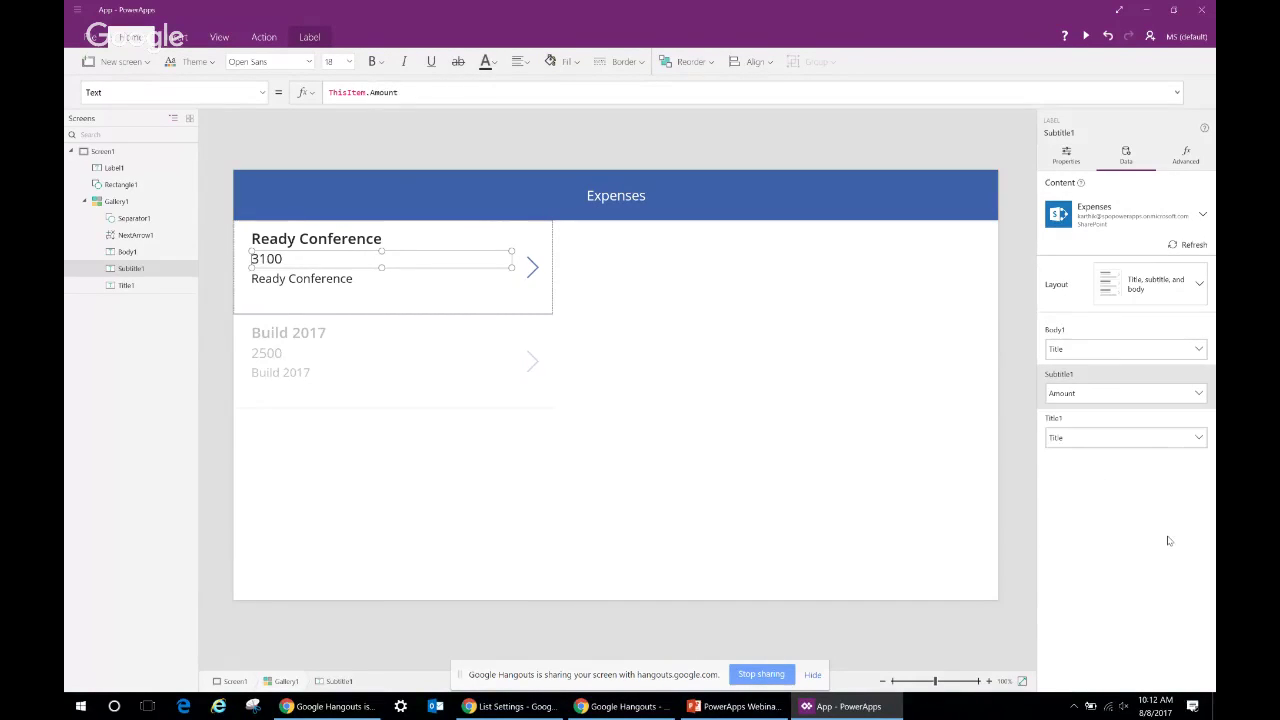
Set the text formula of the gallery's body label to ThisItem.ApproveStatus.Value
left_click(333, 281)
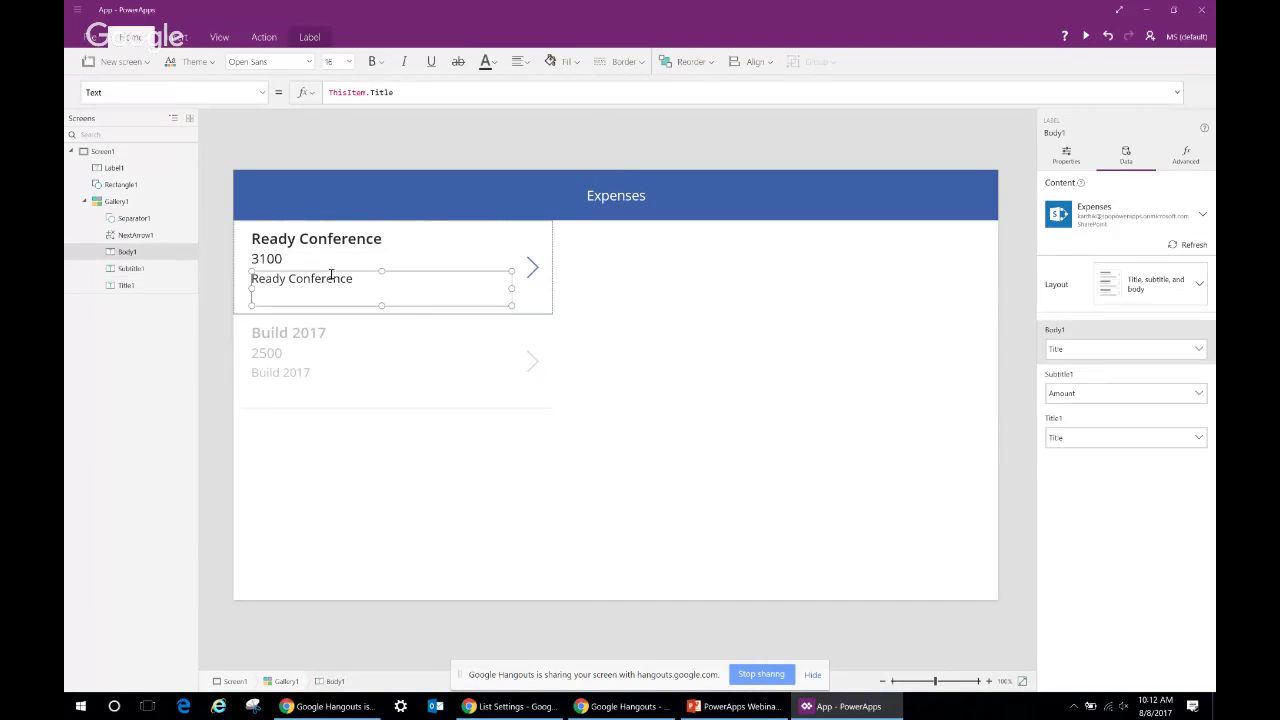
left_click(1197, 352)
double_click(442, 93)
key("BackSpace")
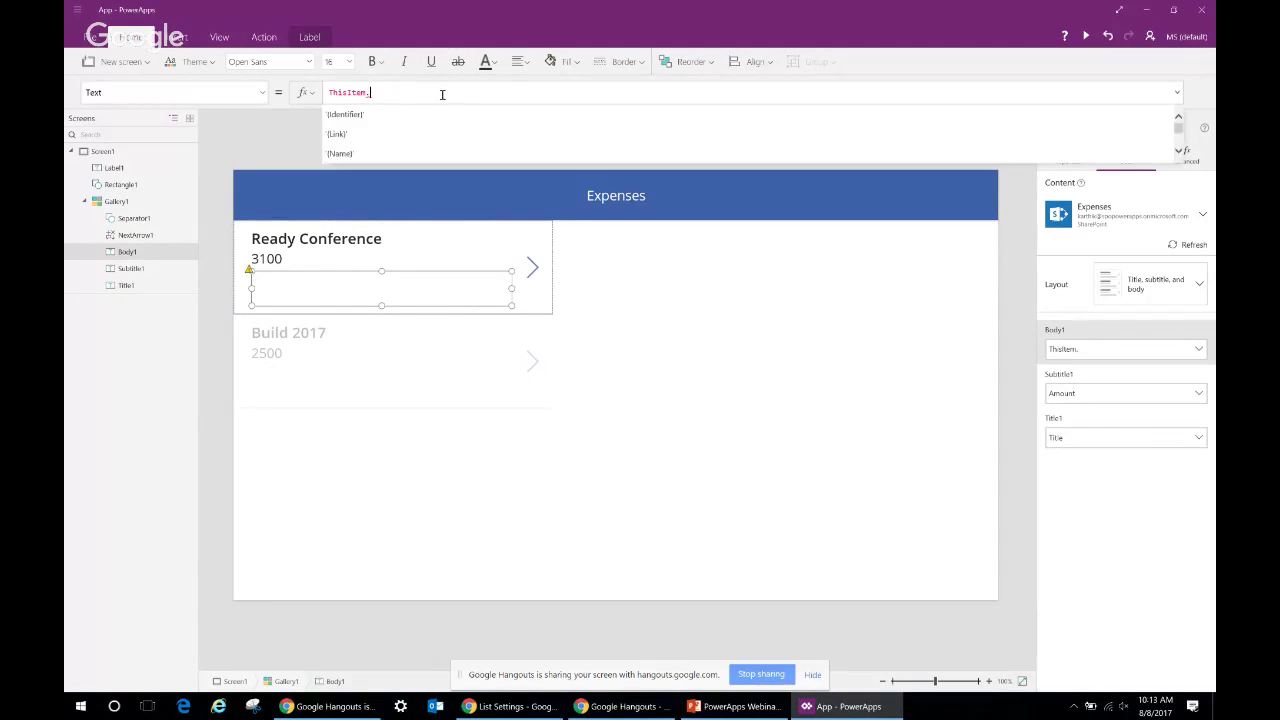
type("appro")
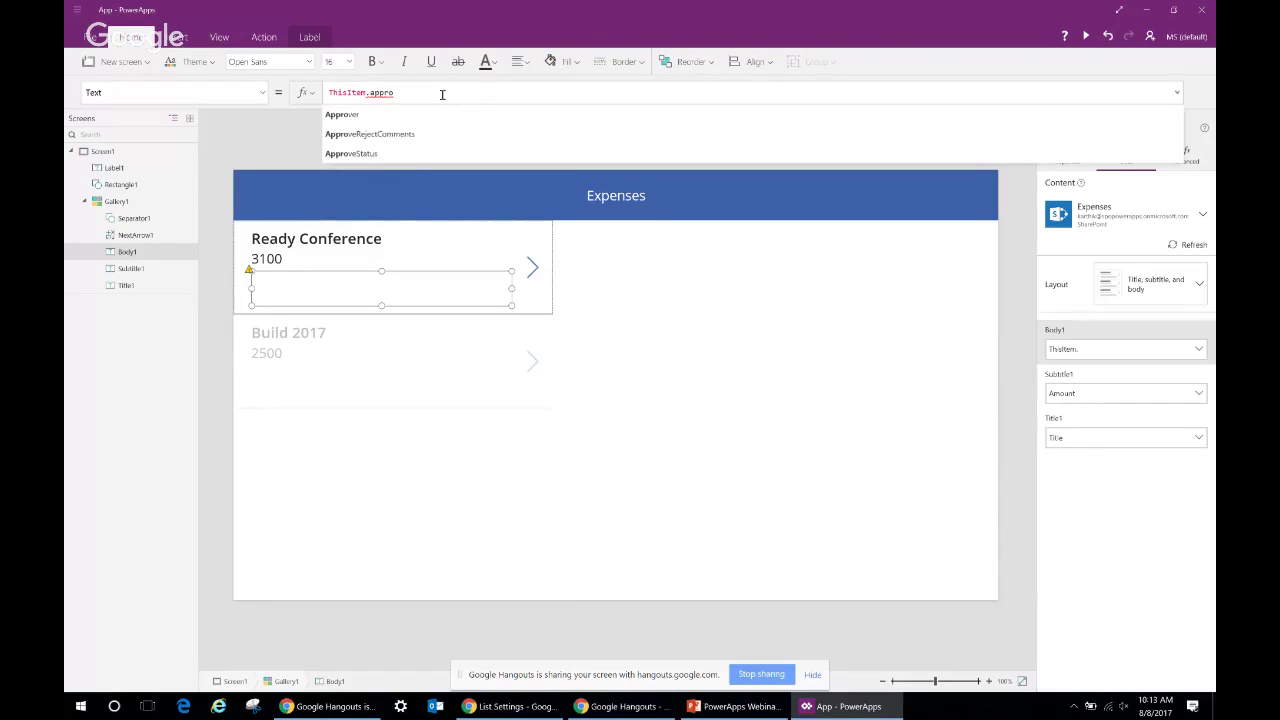
key("Down")
key("Tab")
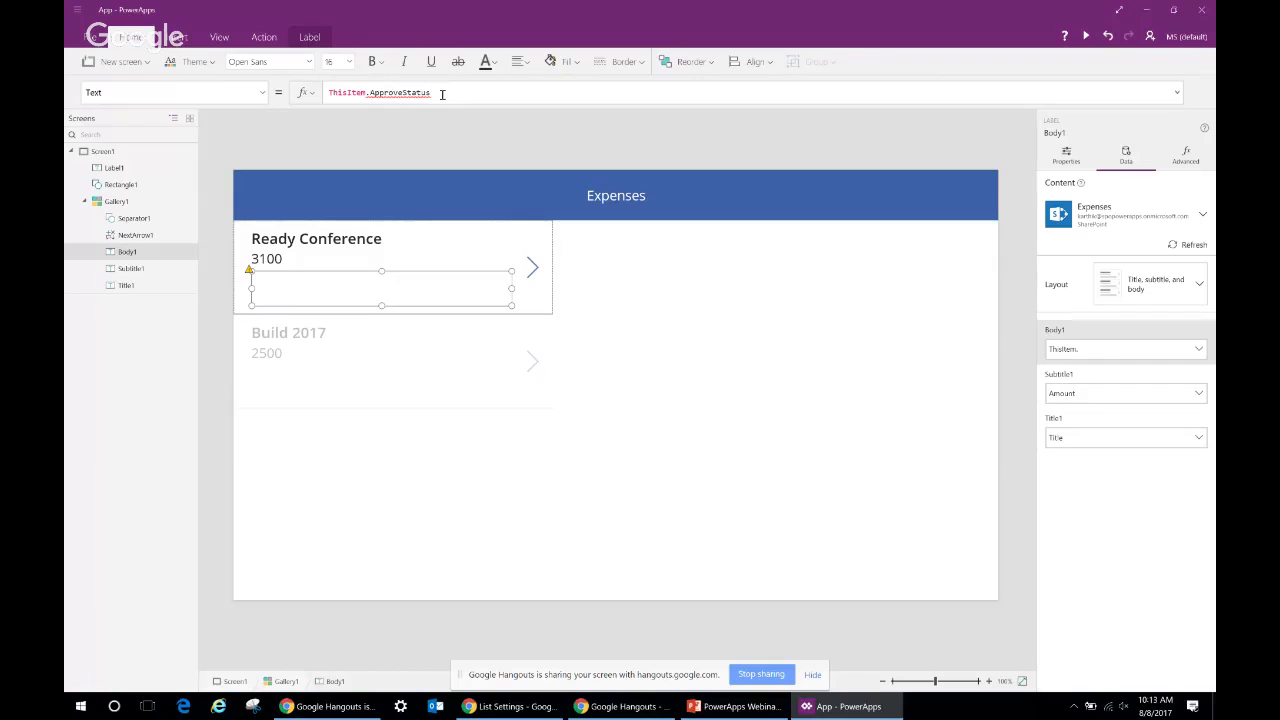
type(".")
key("Down")
key("Down")
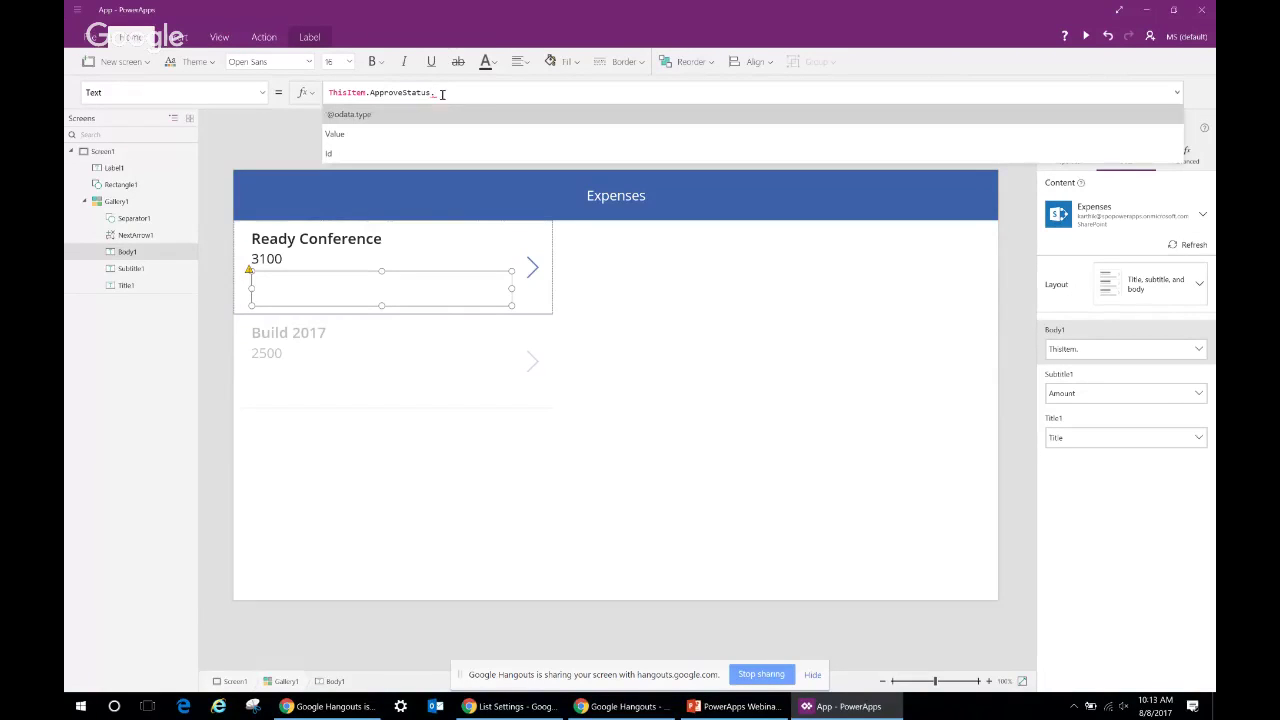
key("Tab")
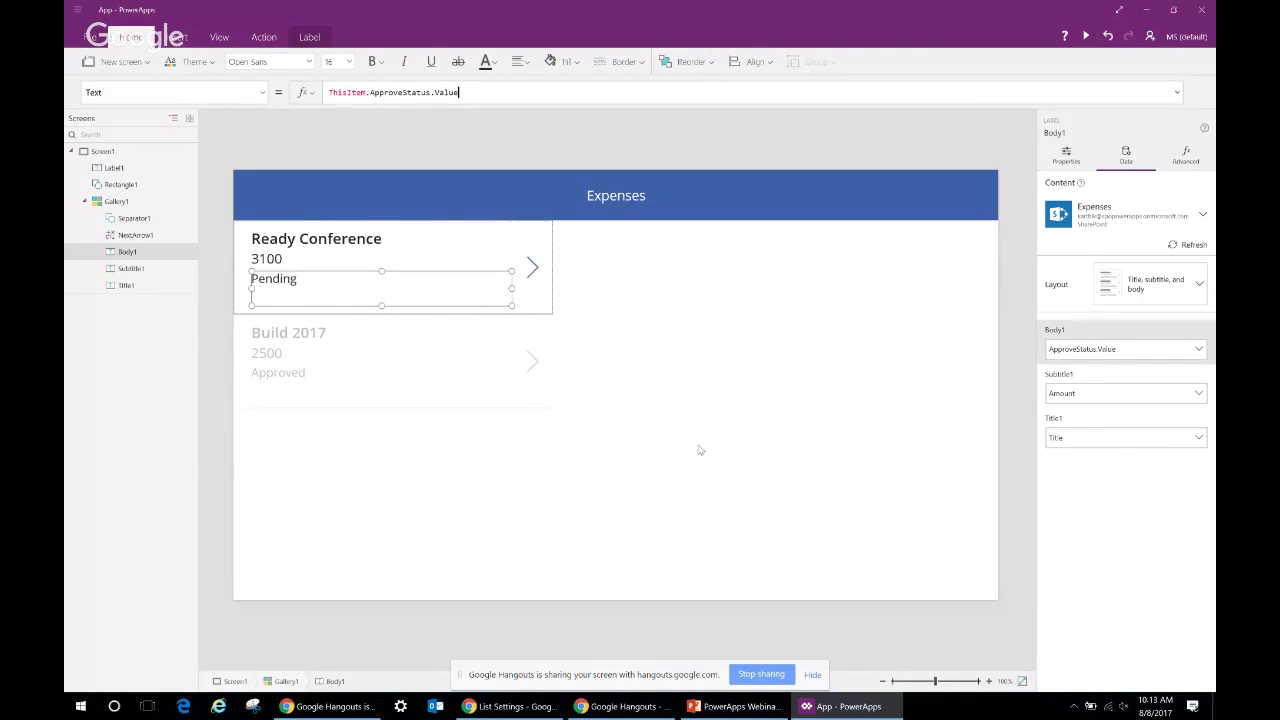
Narrow the gallery to a width of about 448 by moving its outer edge inward
left_click(528, 477)
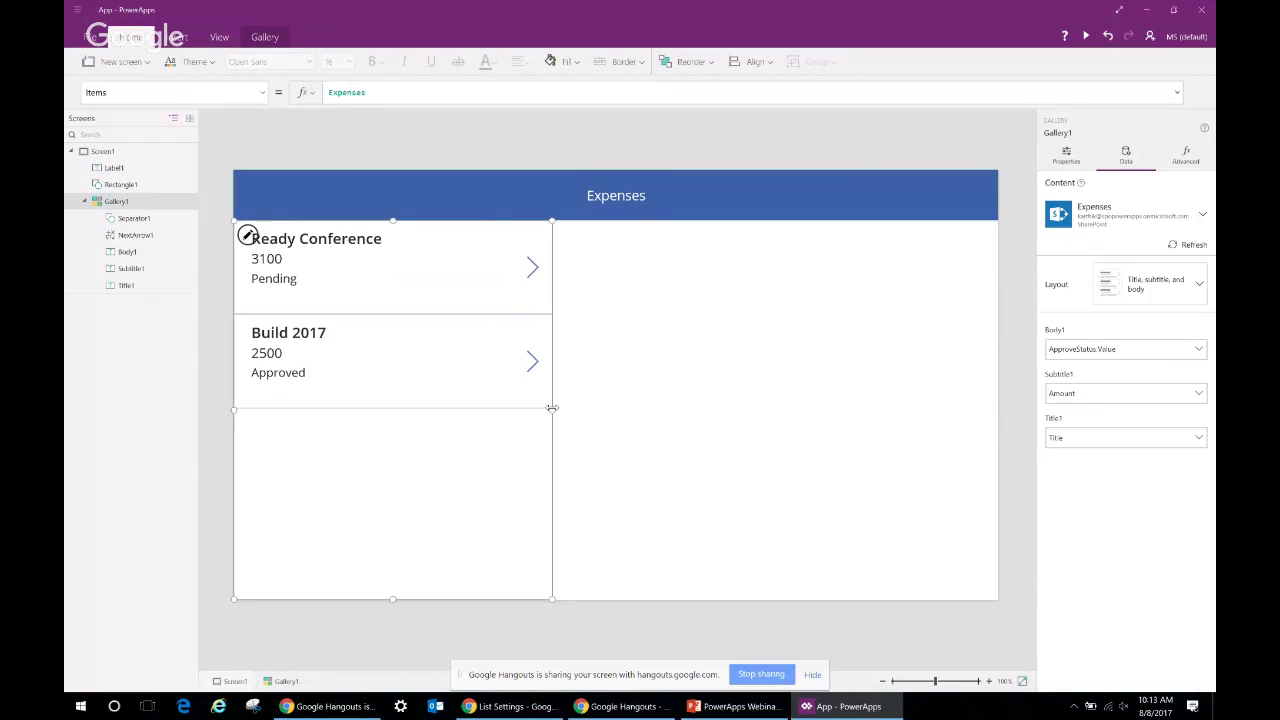
left_click_drag(552, 409, 484, 410)
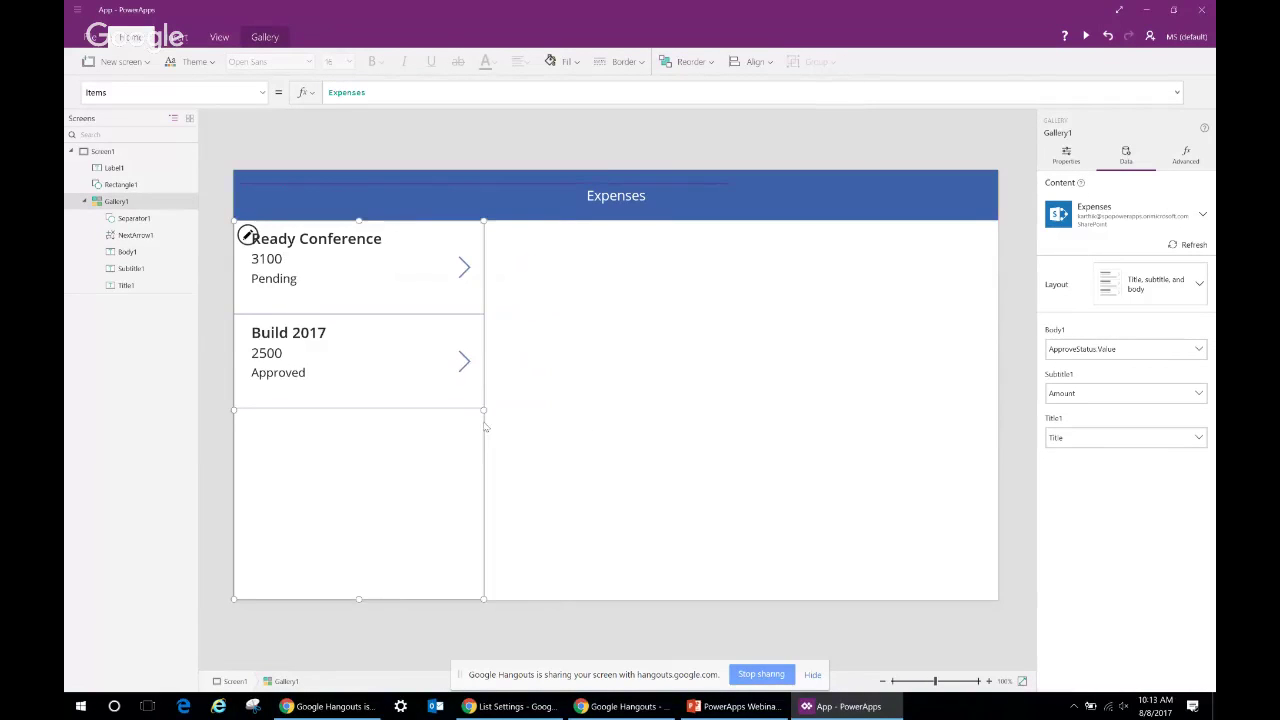
Prefix the gallery's subtitle amount with a dollar sign, using the text formula "$" & ThisItem.Amount
left_click(291, 261)
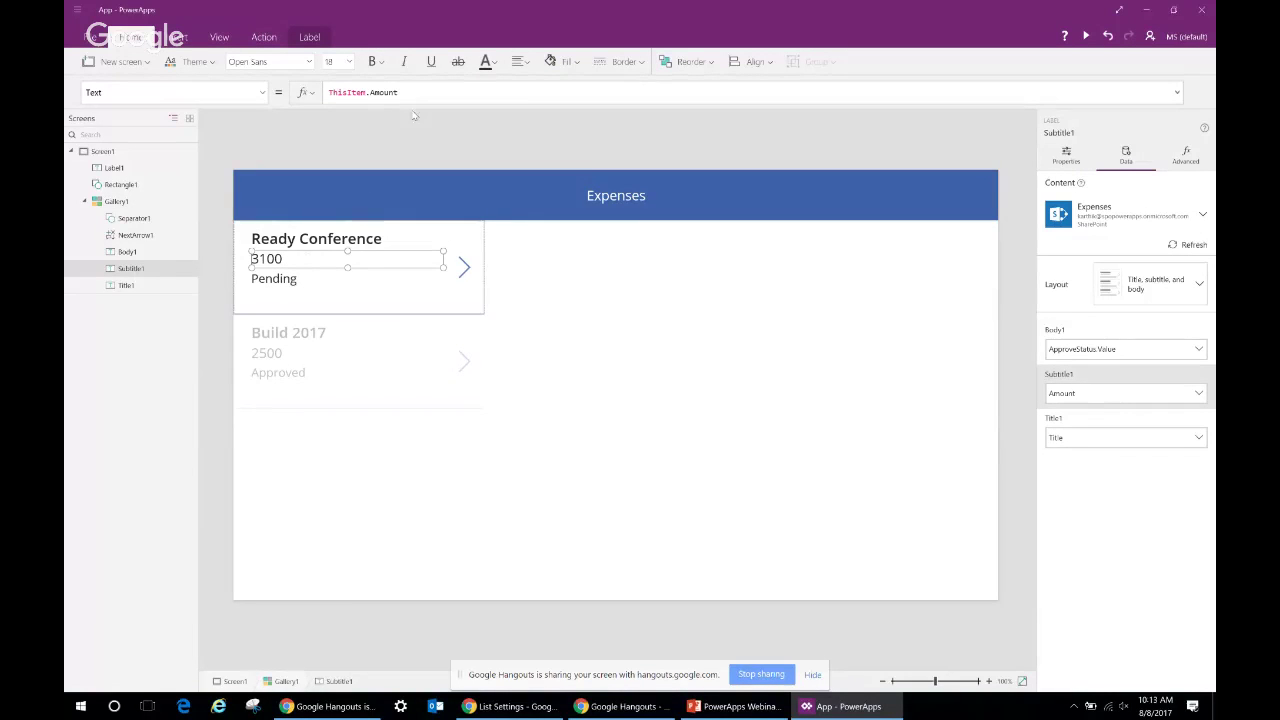
left_click_drag(416, 92, 320, 91)
left_click(329, 96)
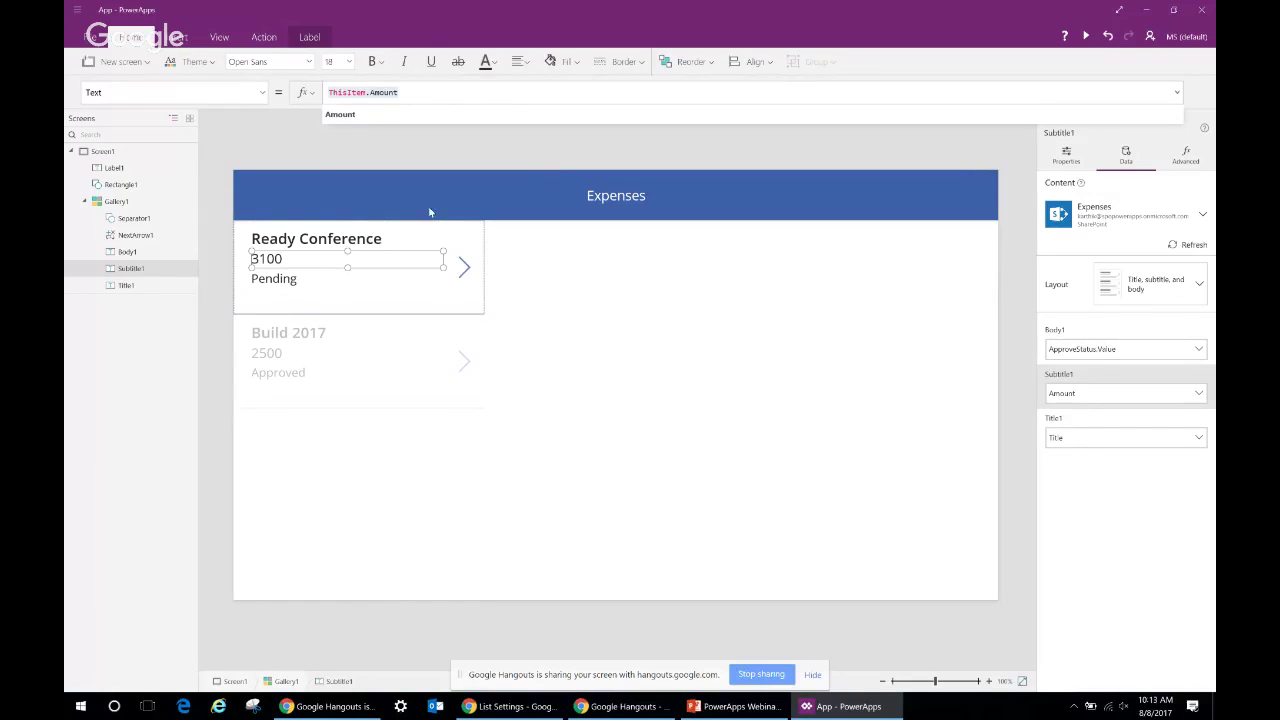
left_click(430, 91)
key("Home")
type("\"")
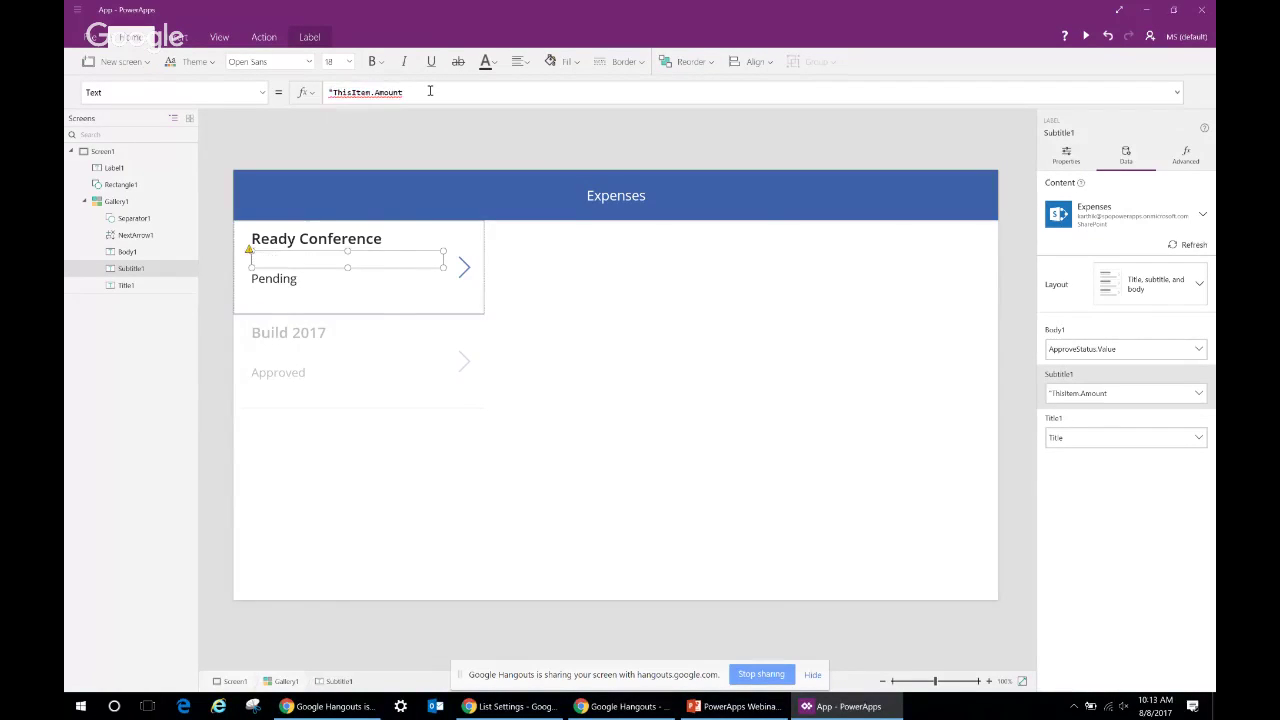
type("$\" &")
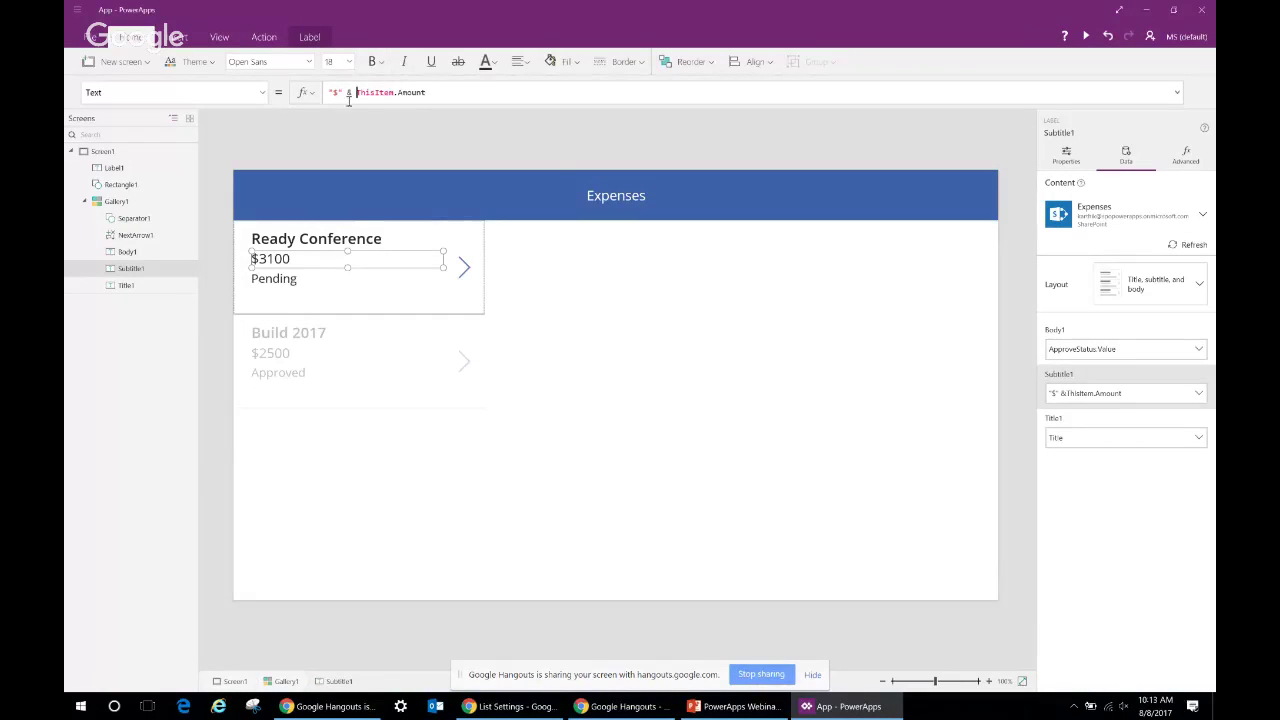
left_click(525, 148)
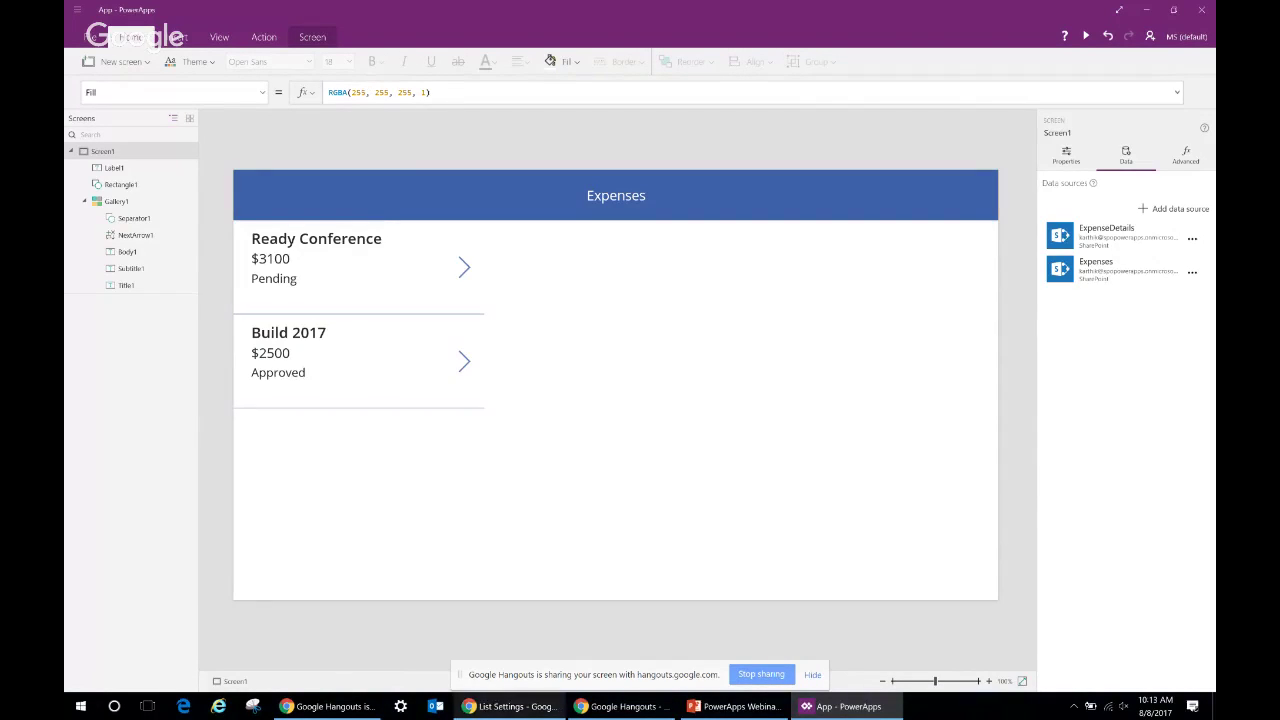
Give the gallery a border of thickness 1 in grey (RGB 155, 155, 155)
left_click(401, 538)
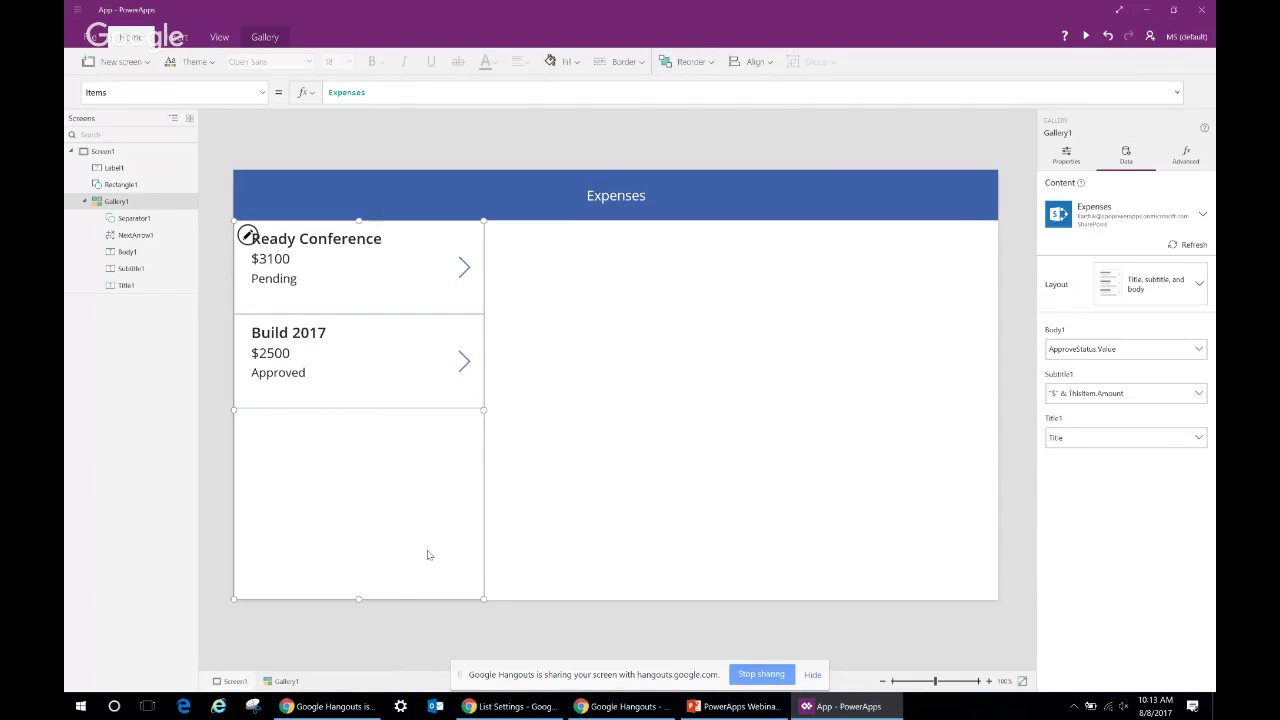
left_click(1066, 157)
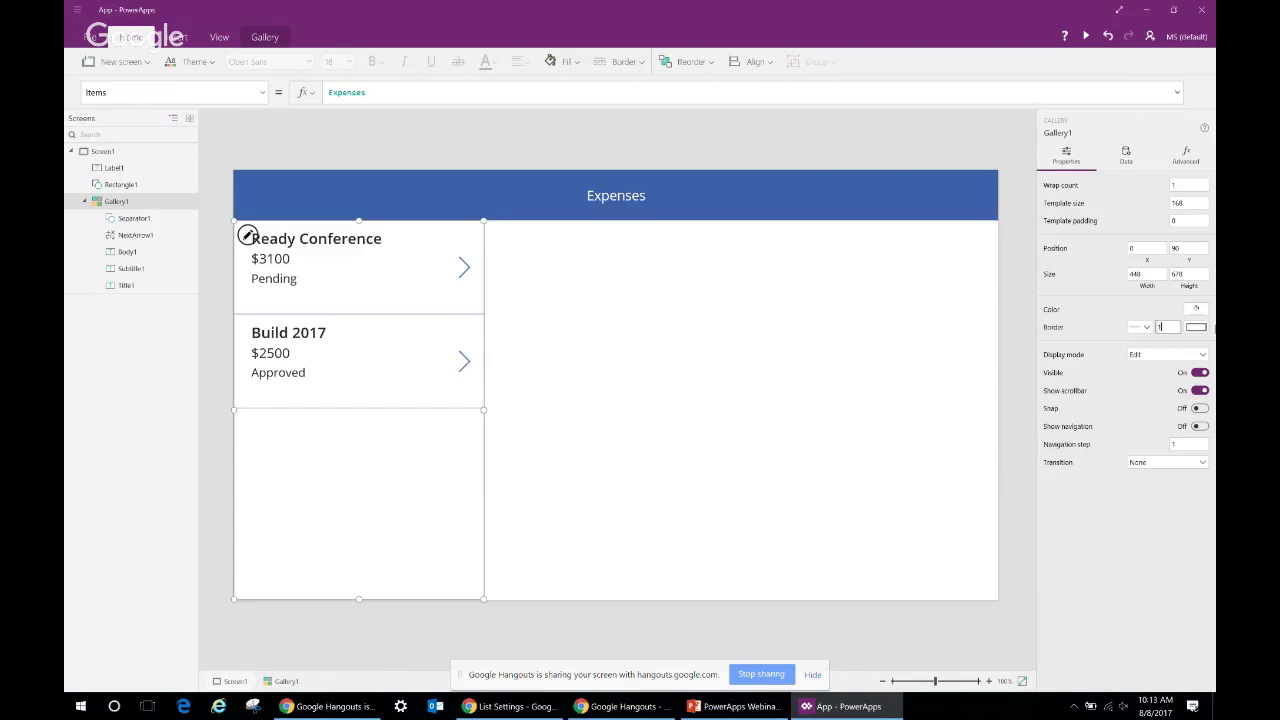
left_click(1191, 273)
left_click(863, 351)
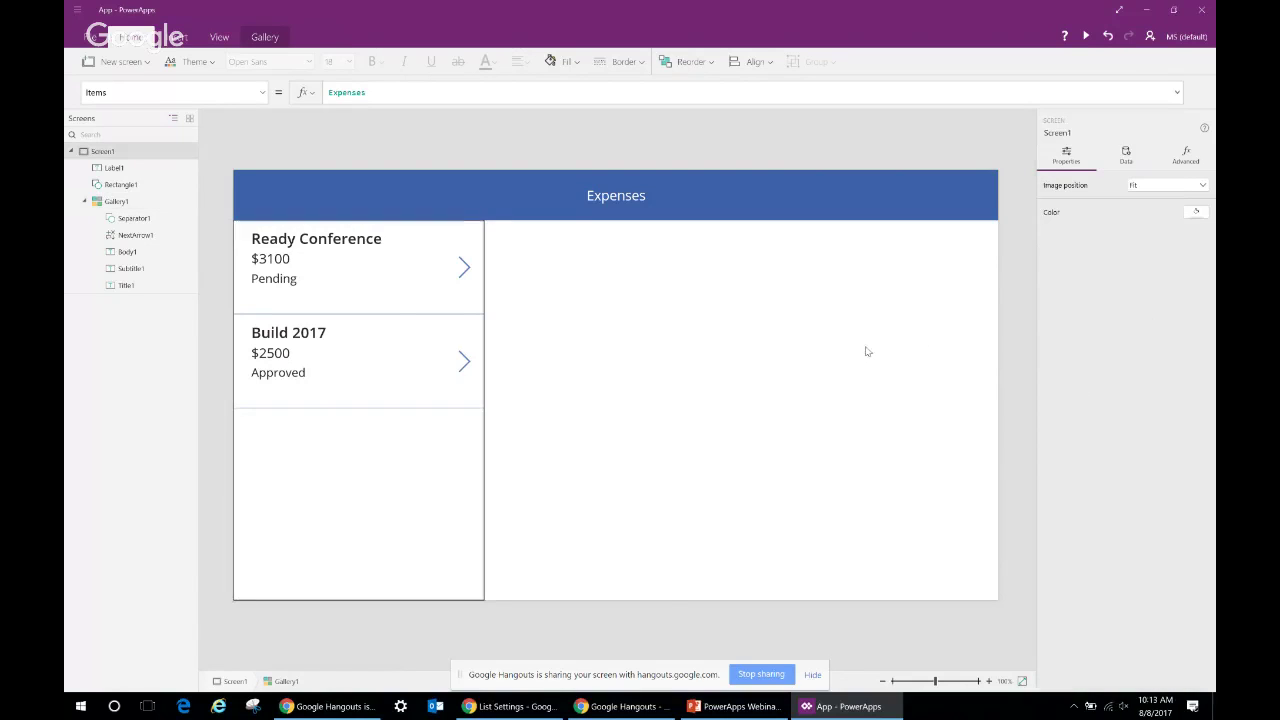
left_click(404, 450)
left_click(1196, 309)
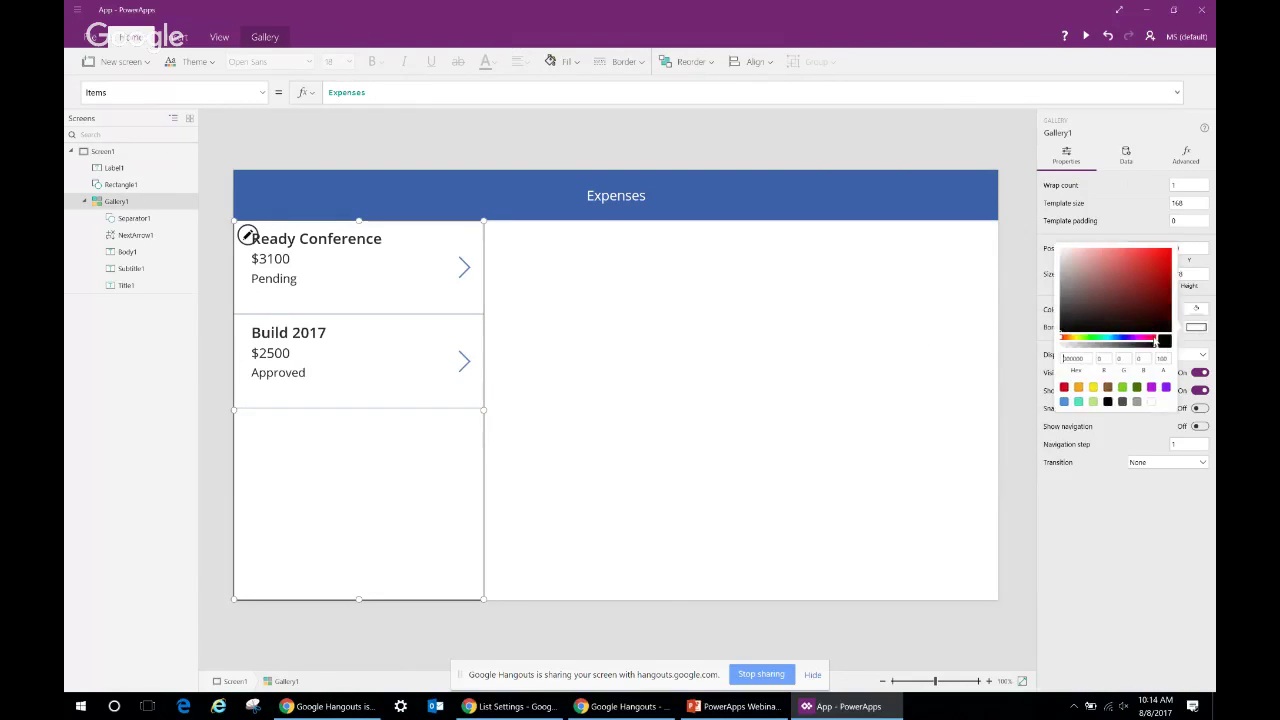
left_click(1136, 402)
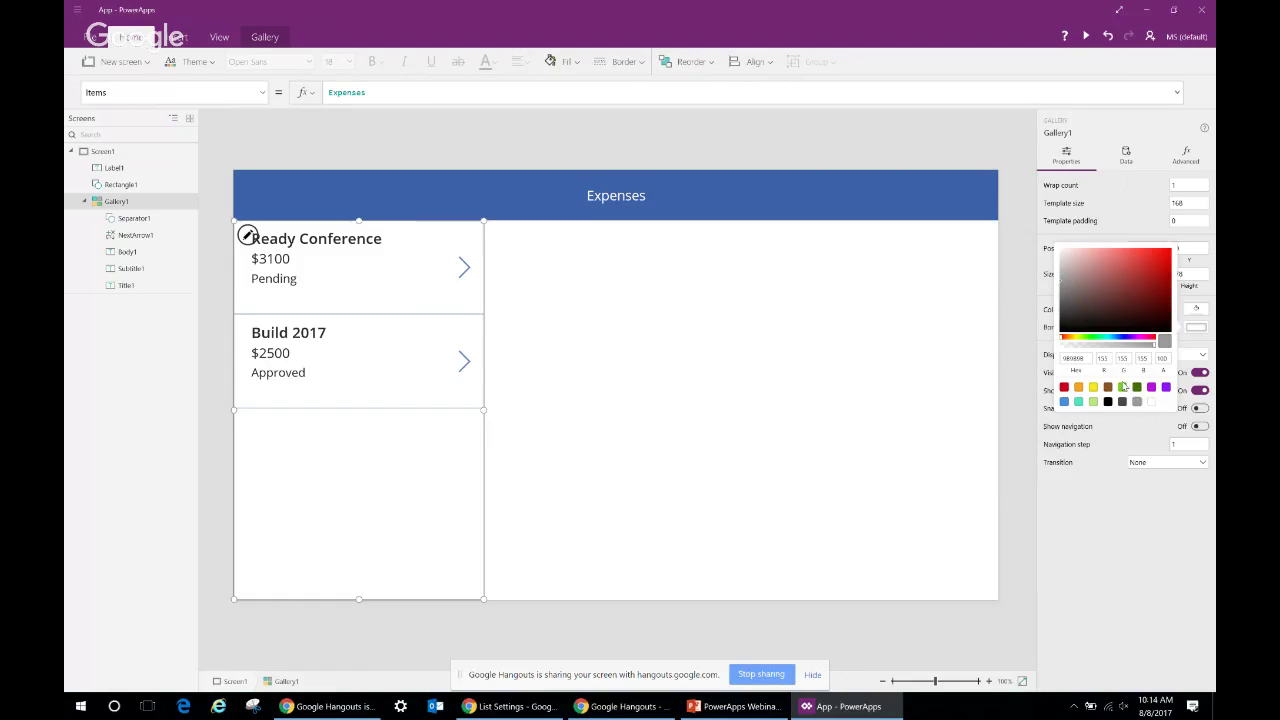
left_click(1020, 232)
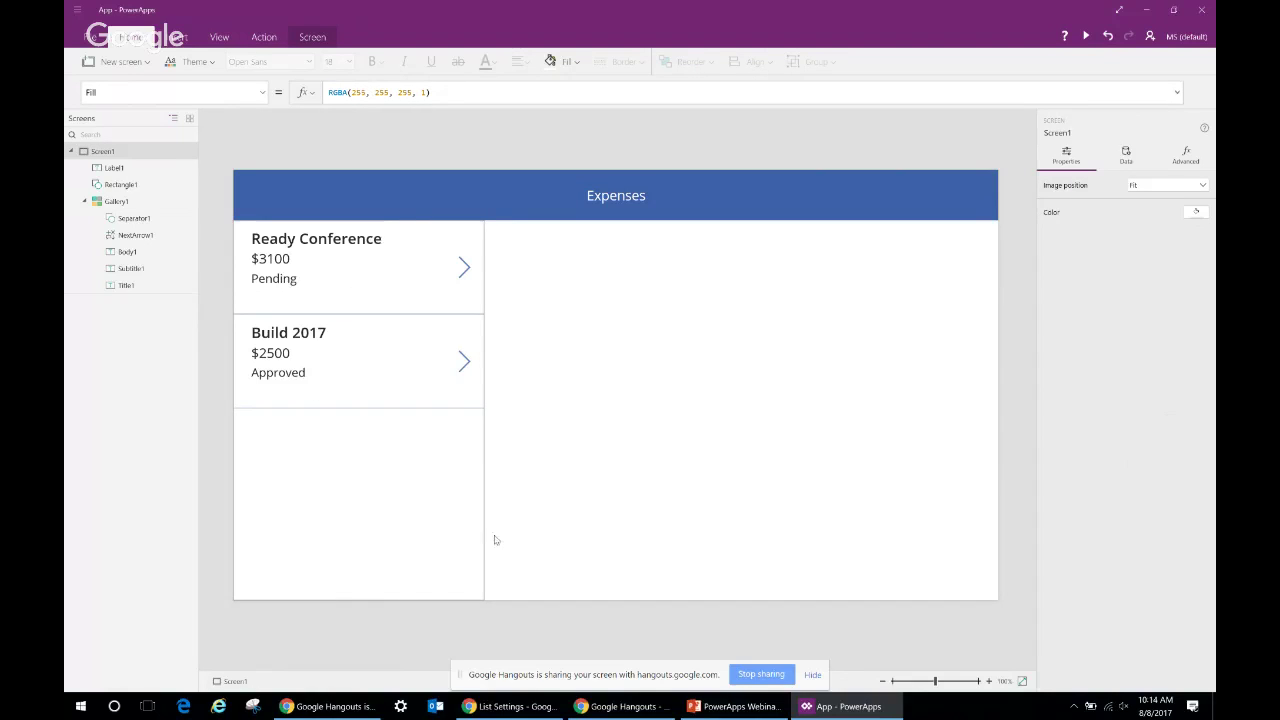
Switch to the PowerApps Webinar deck in PowerPoint and present the Gallery and Gallery with Search slides, ending the slide show after them
left_click(735, 706)
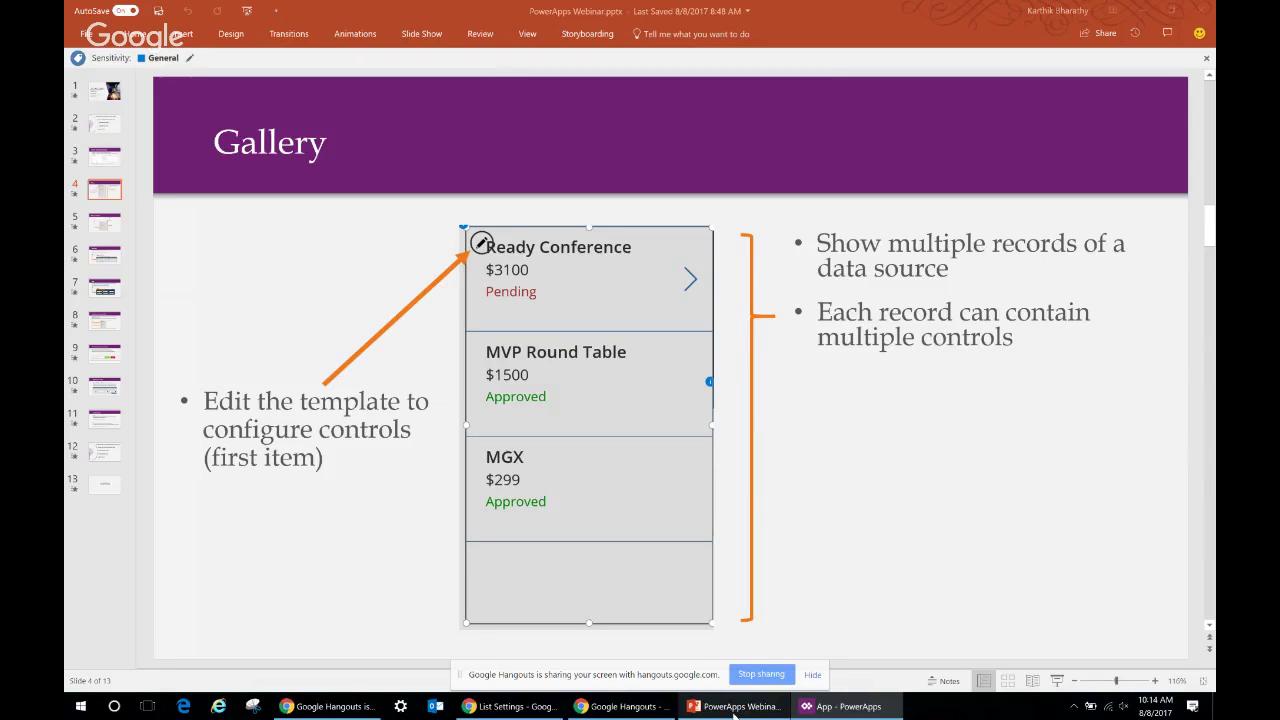
left_click(1057, 681)
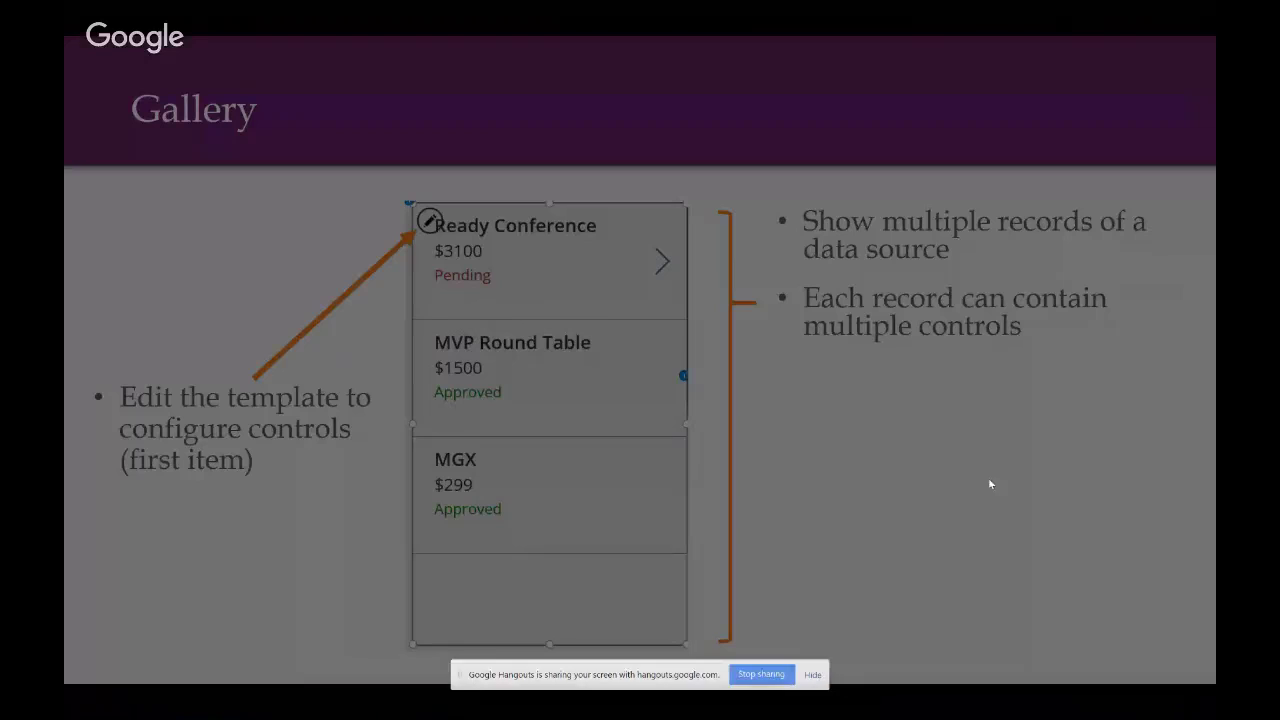
left_click(990, 484)
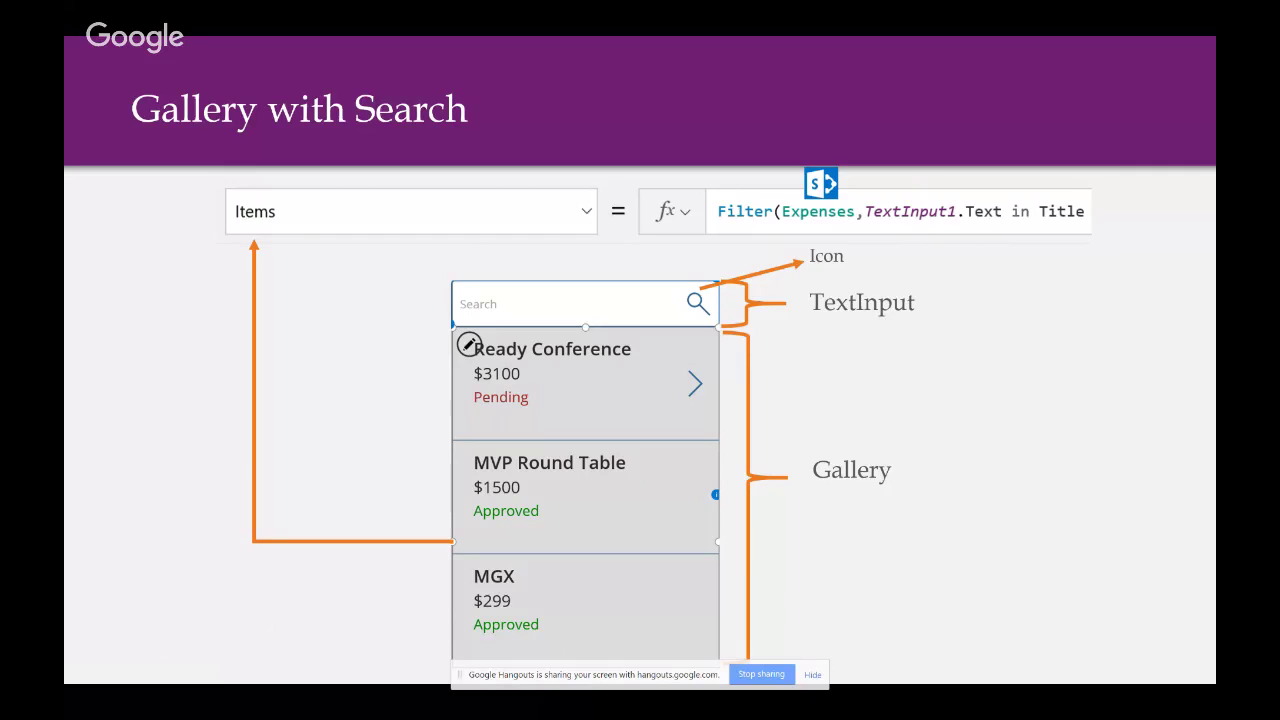
key("Escape")
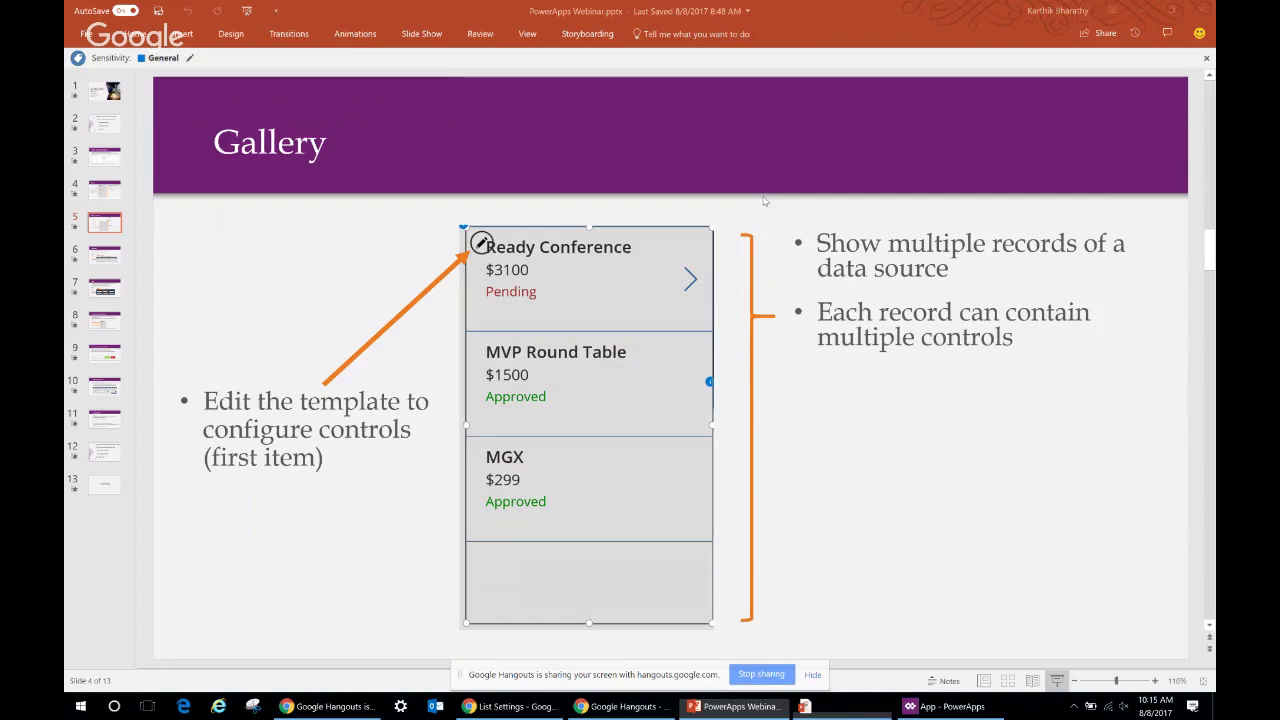
Switch back to PowerApps and lower the gallery's top edge to about Y 155, leaving free space beneath the header
key("alt+Tab")
left_click(265, 303)
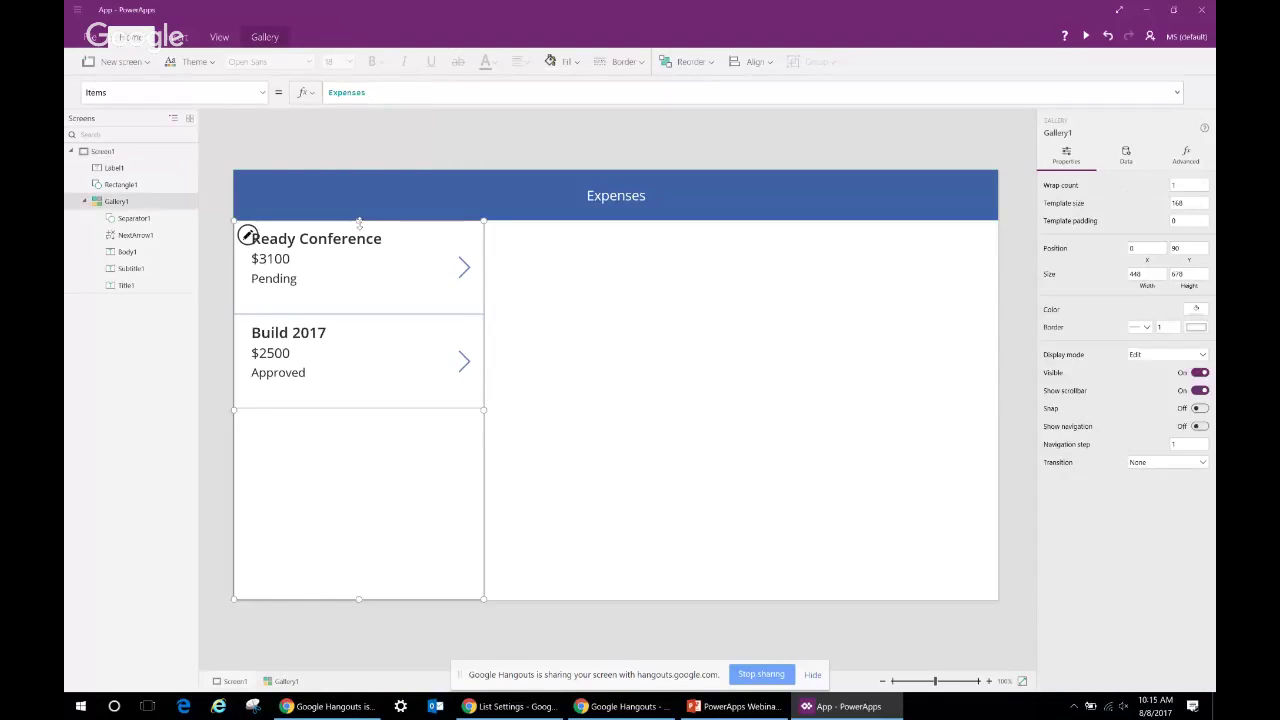
left_click_drag(359, 221, 359, 257)
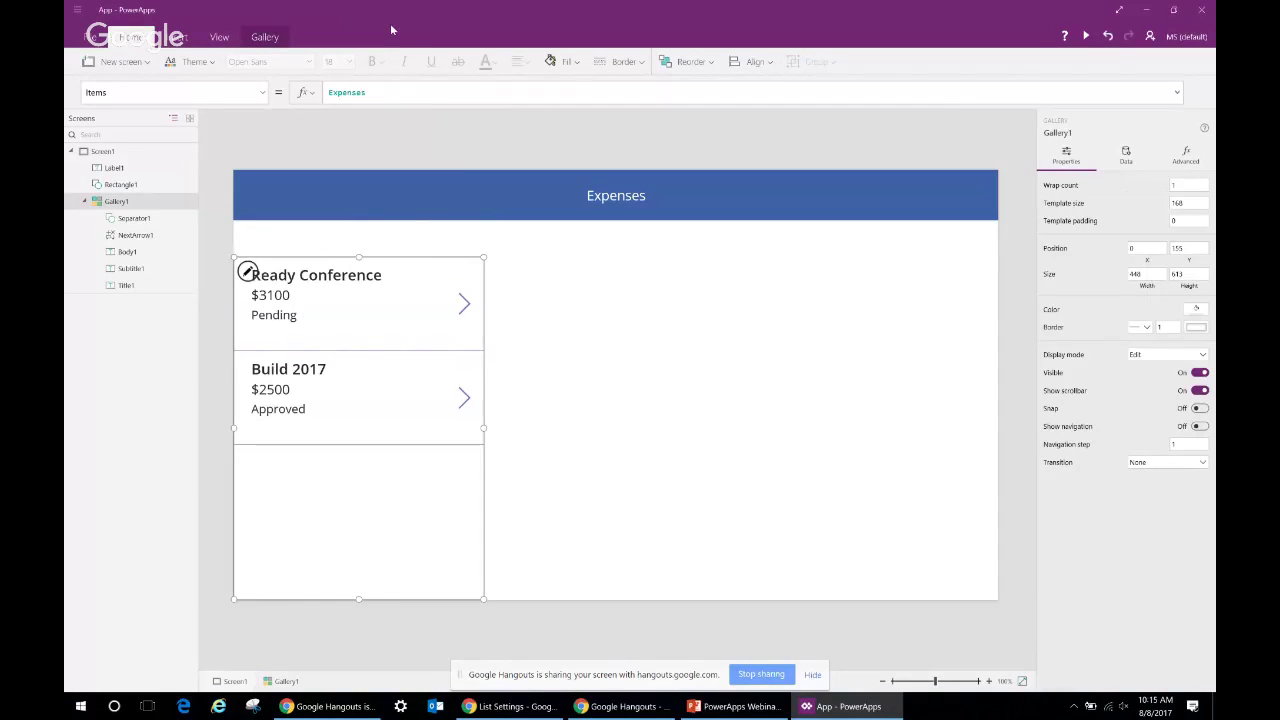
Insert a text input 448 wide and 65 high at X 0, Y 90, filling the gap between the header and the gallery
left_click(185, 38)
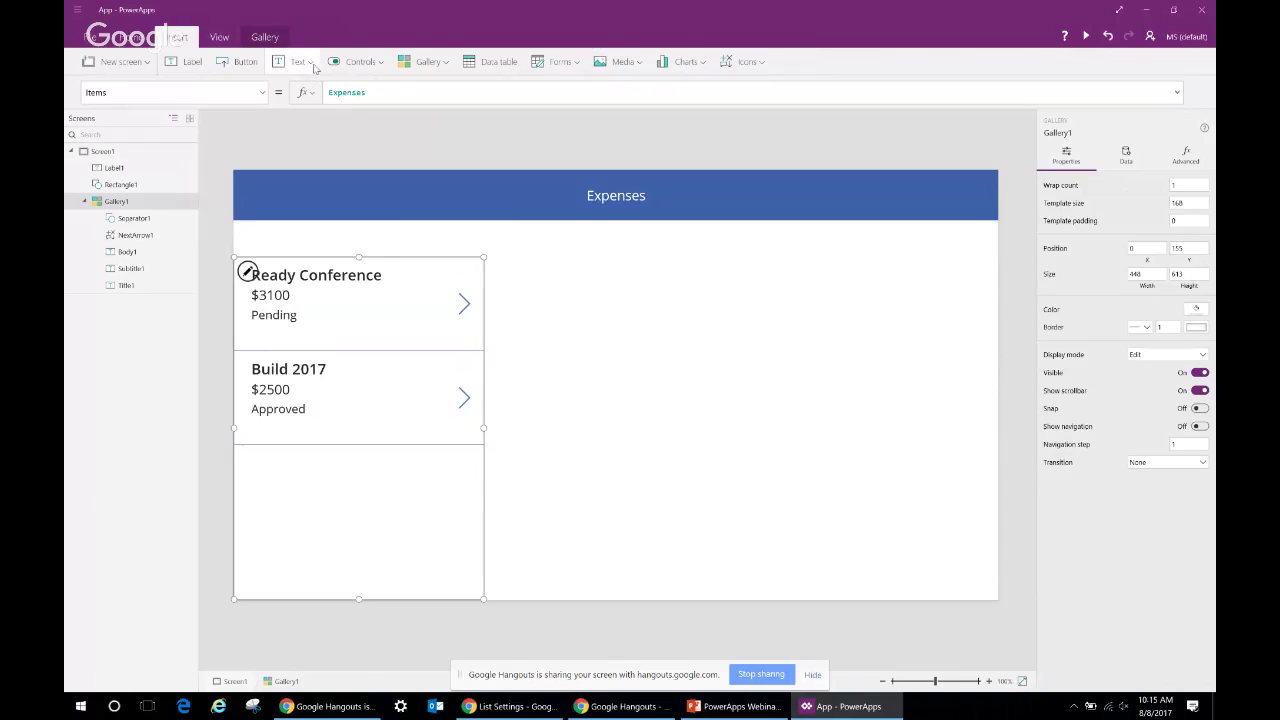
left_click(314, 64)
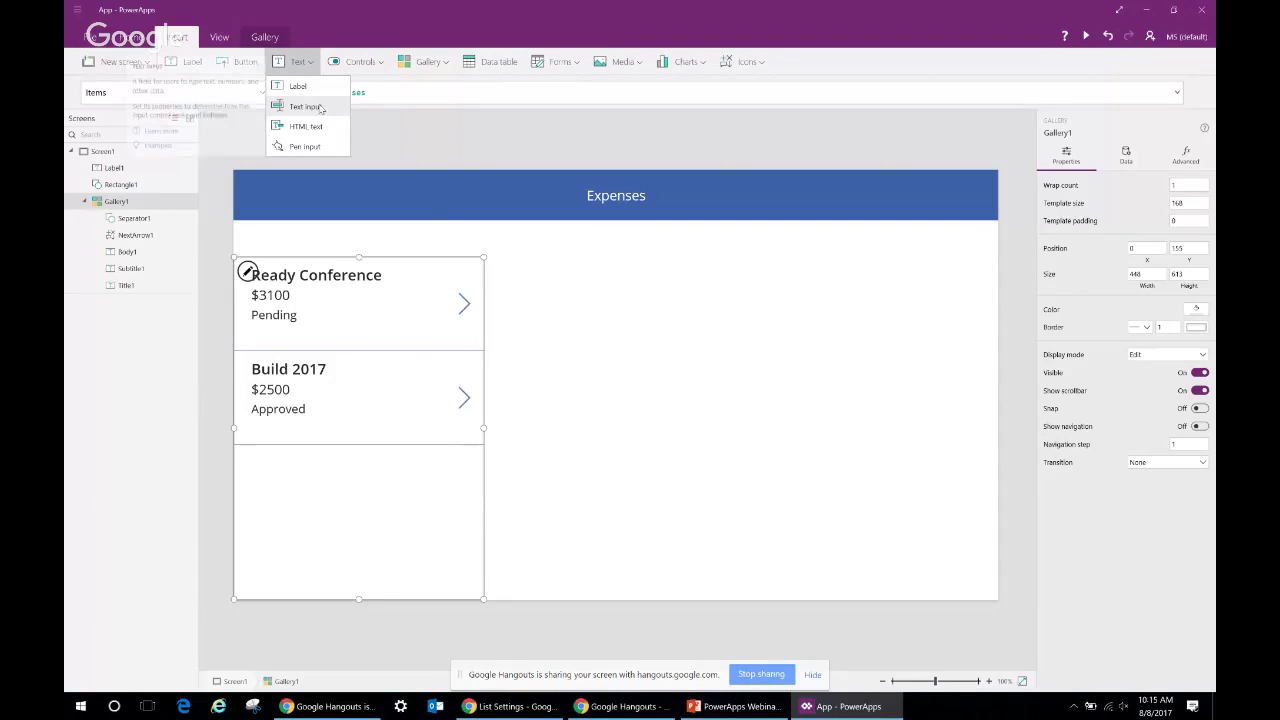
left_click(320, 106)
left_click_drag(402, 213, 484, 256)
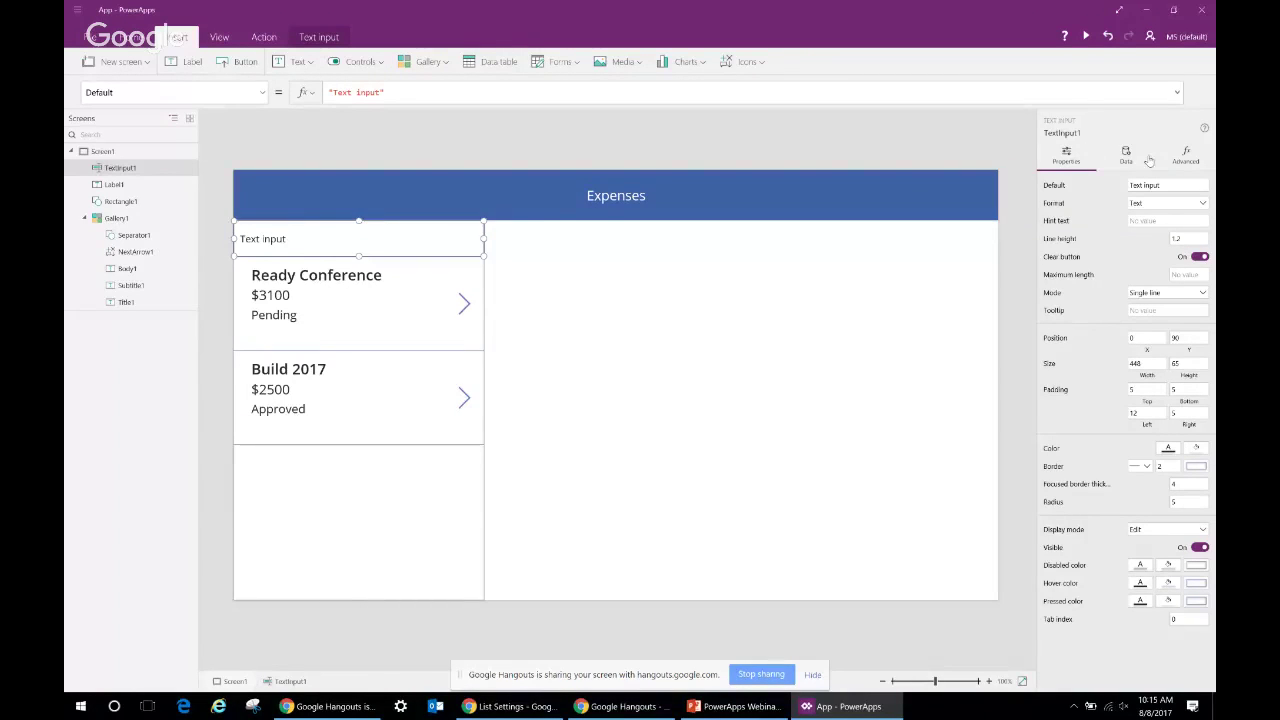
Clear the text input's default text and set its hint text to Search
left_click(1193, 186)
key("BackSpace")
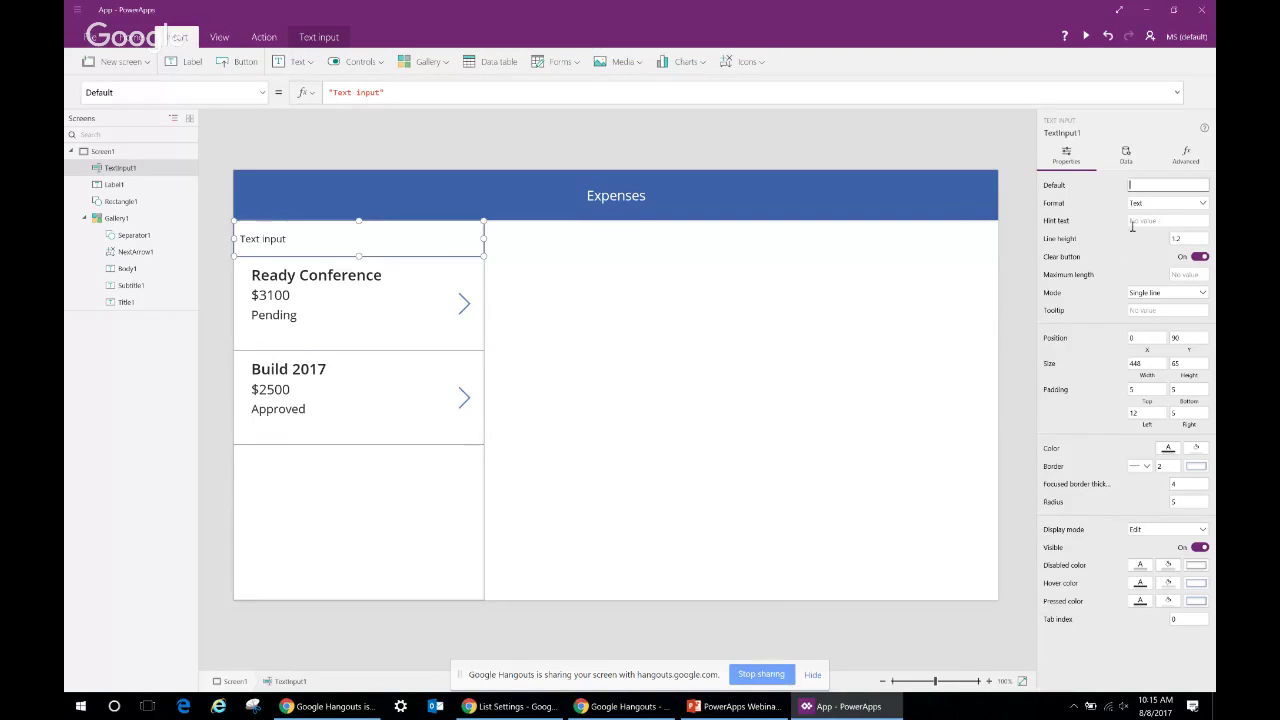
left_click(1143, 219)
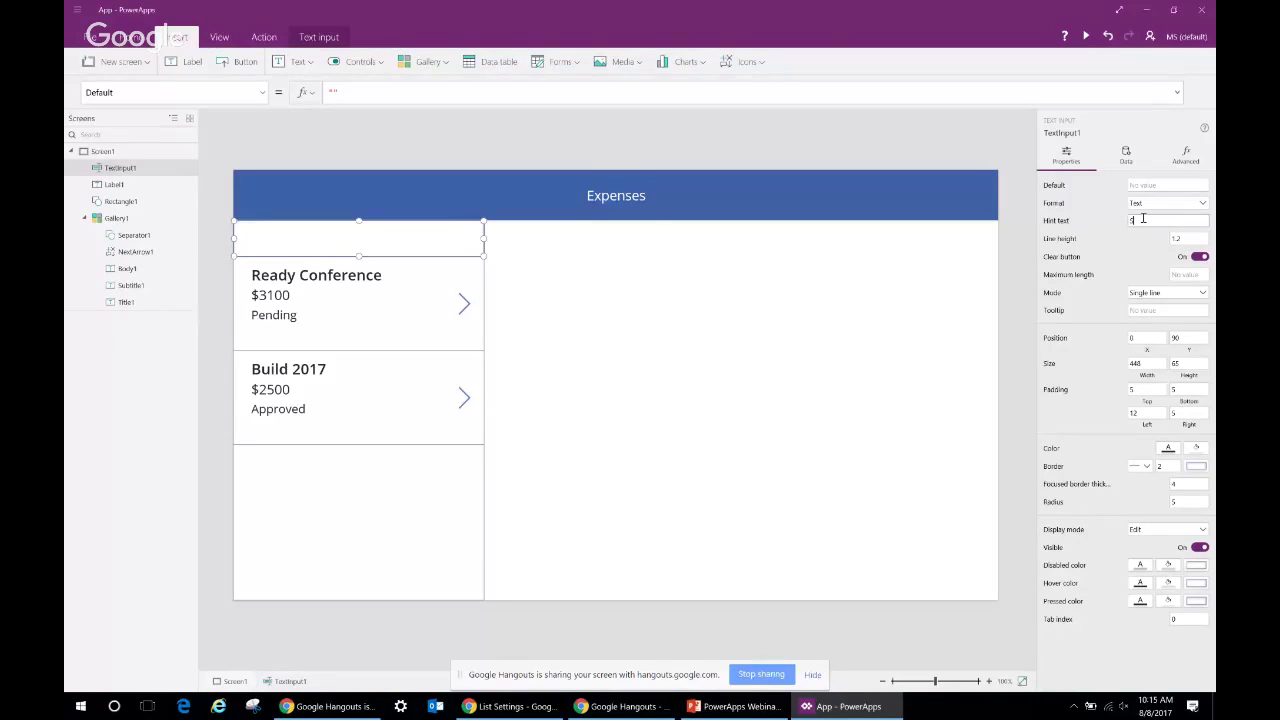
type("Search")
left_click(1130, 185)
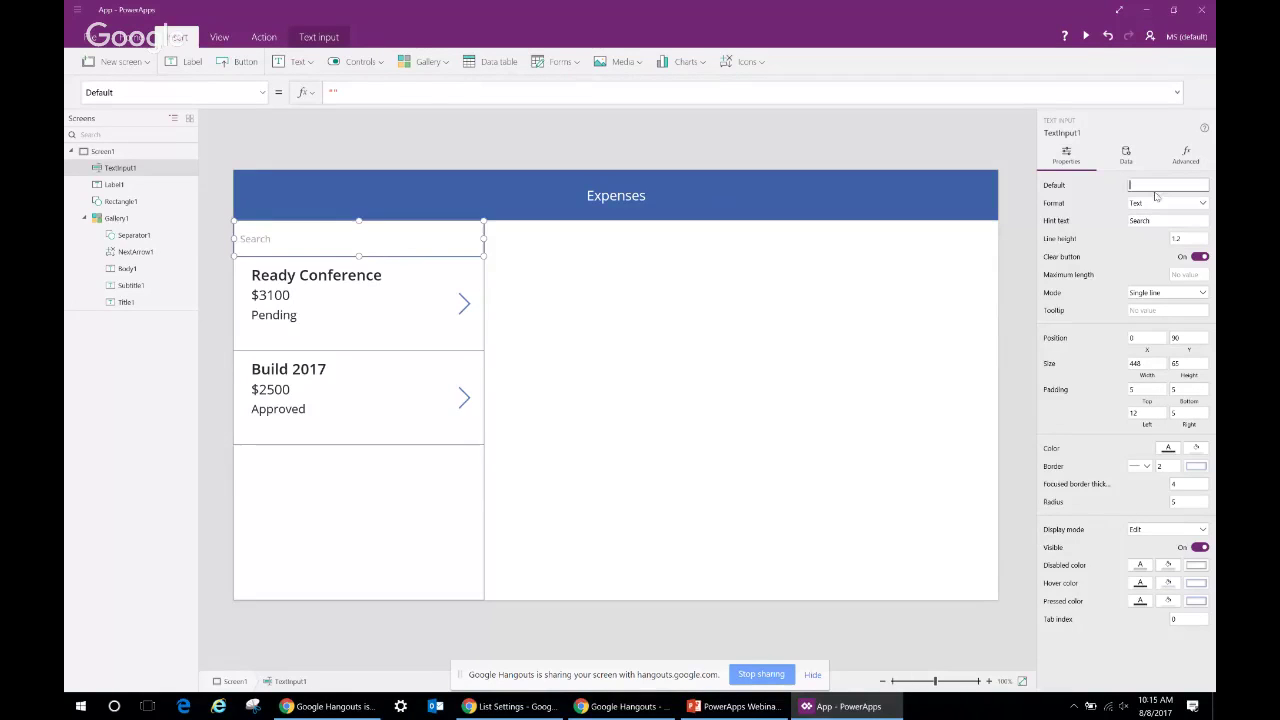
left_click(652, 322)
Insert a Search icon about 47 wide and 39 high inside the search box's right end, at about X 390, Y 103
left_click(460, 247)
left_click(750, 62)
left_click_drag(851, 112, 855, 157)
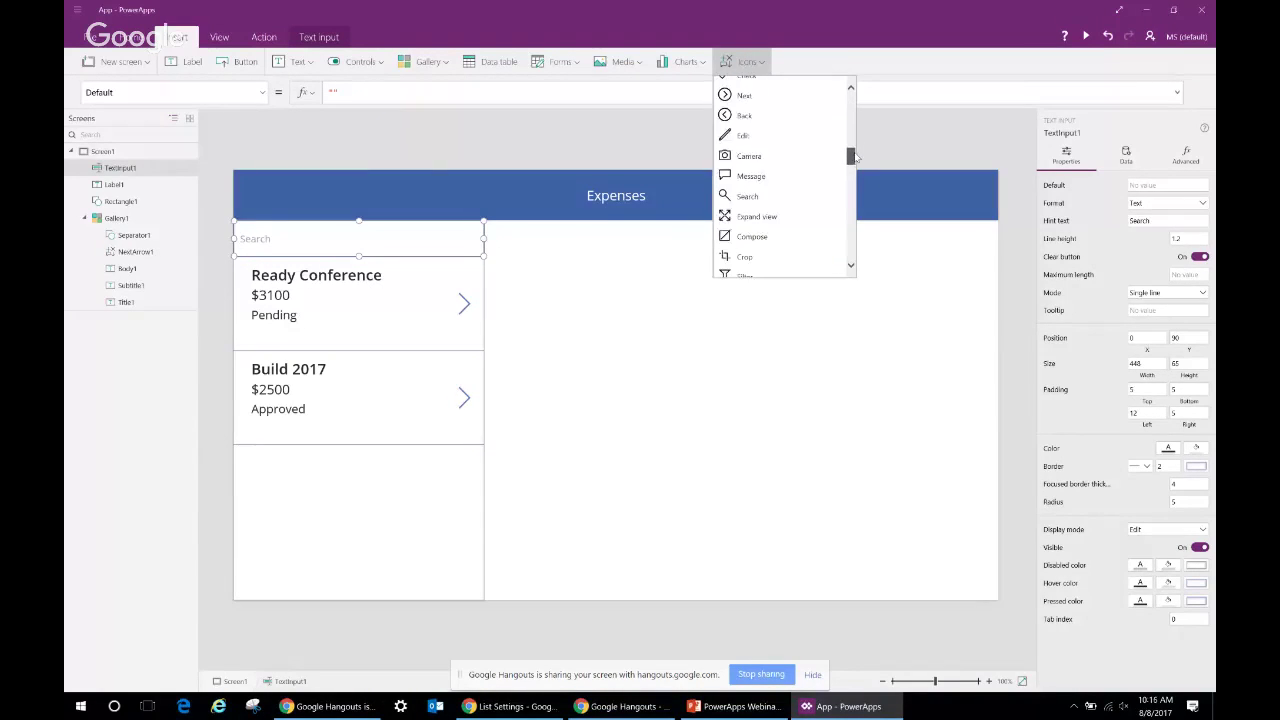
left_click(740, 196)
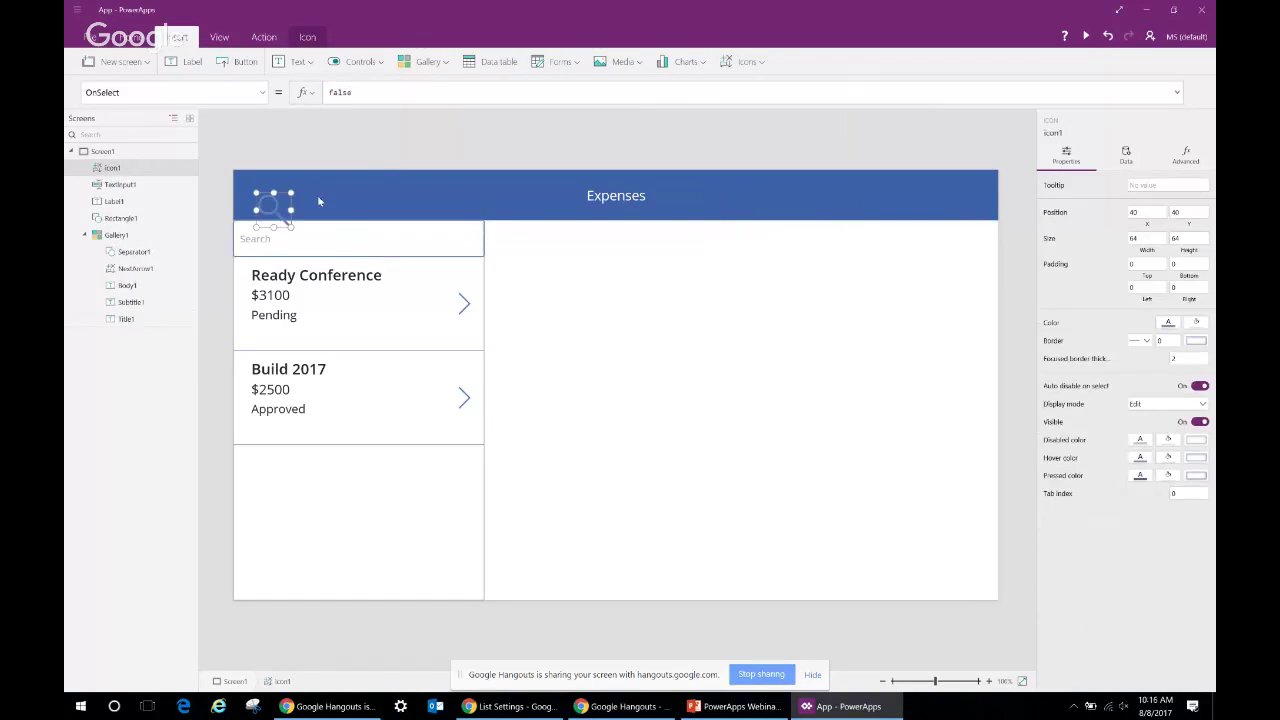
left_click_drag(280, 212, 472, 246)
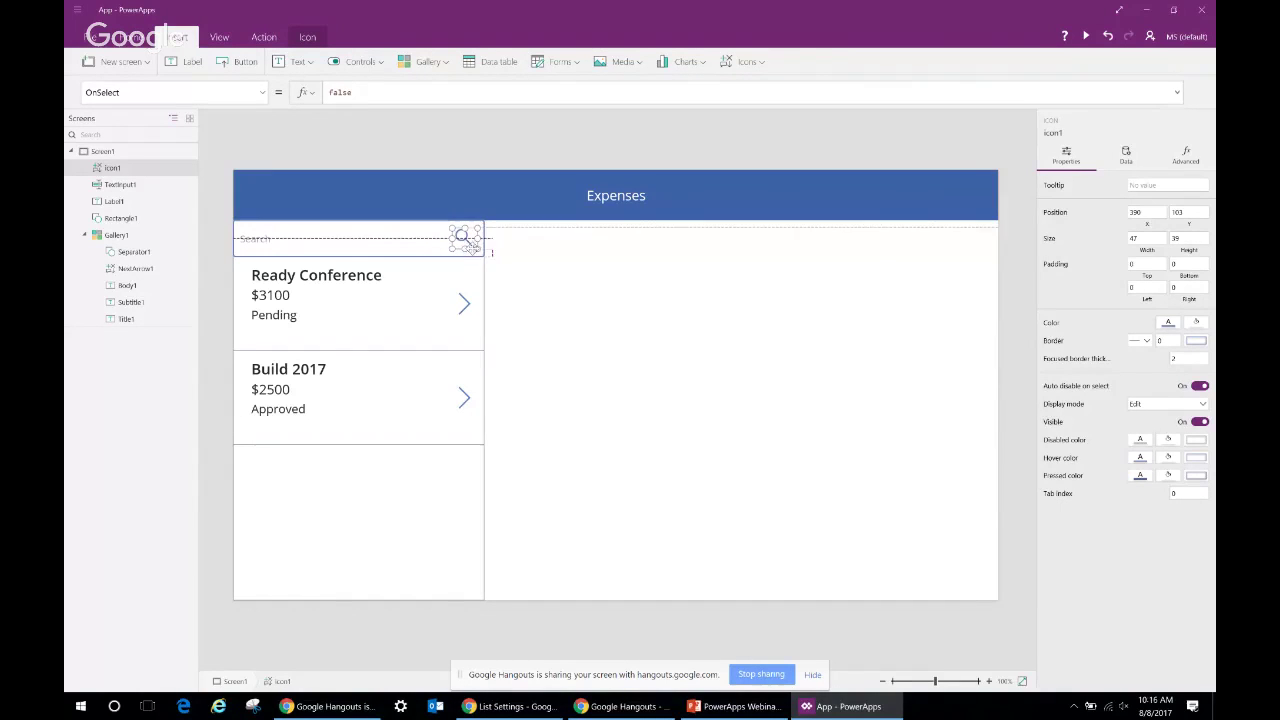
left_click(690, 340)
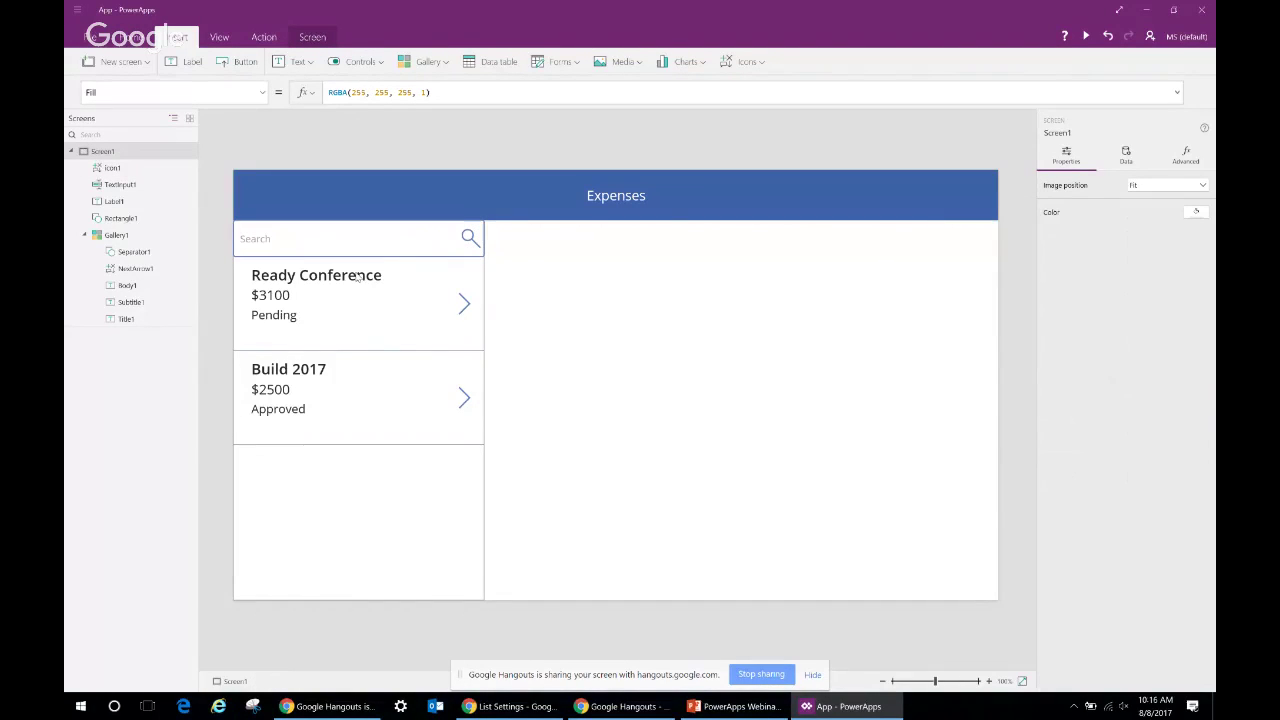
Set the gallery's Items formula to Filter(Expenses,TextInput1 in Title)
left_click(354, 551)
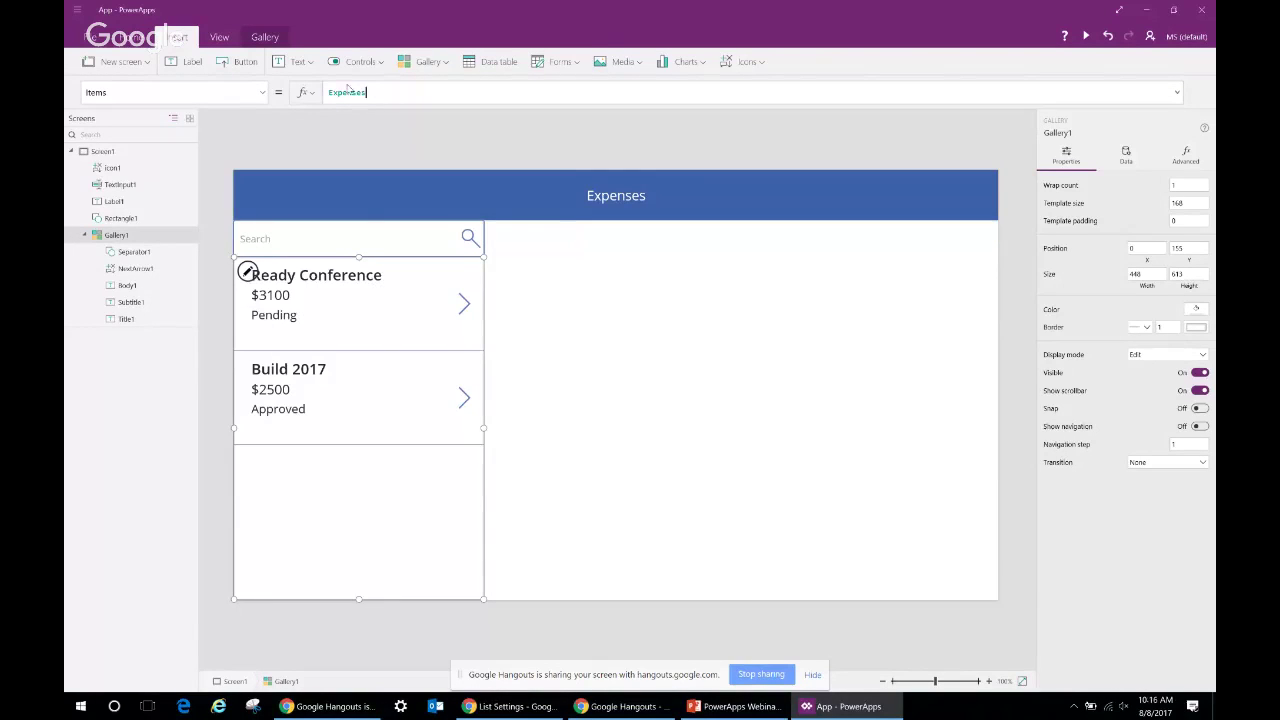
double_click(382, 95)
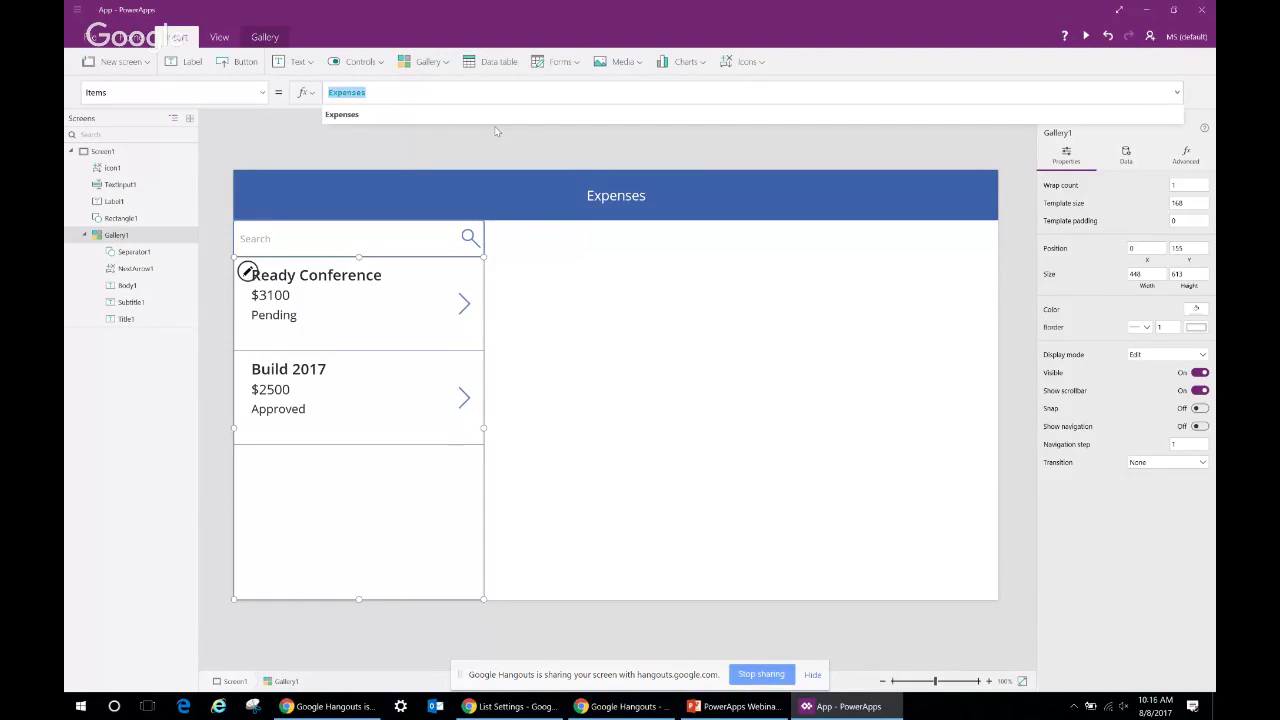
type("ter(")
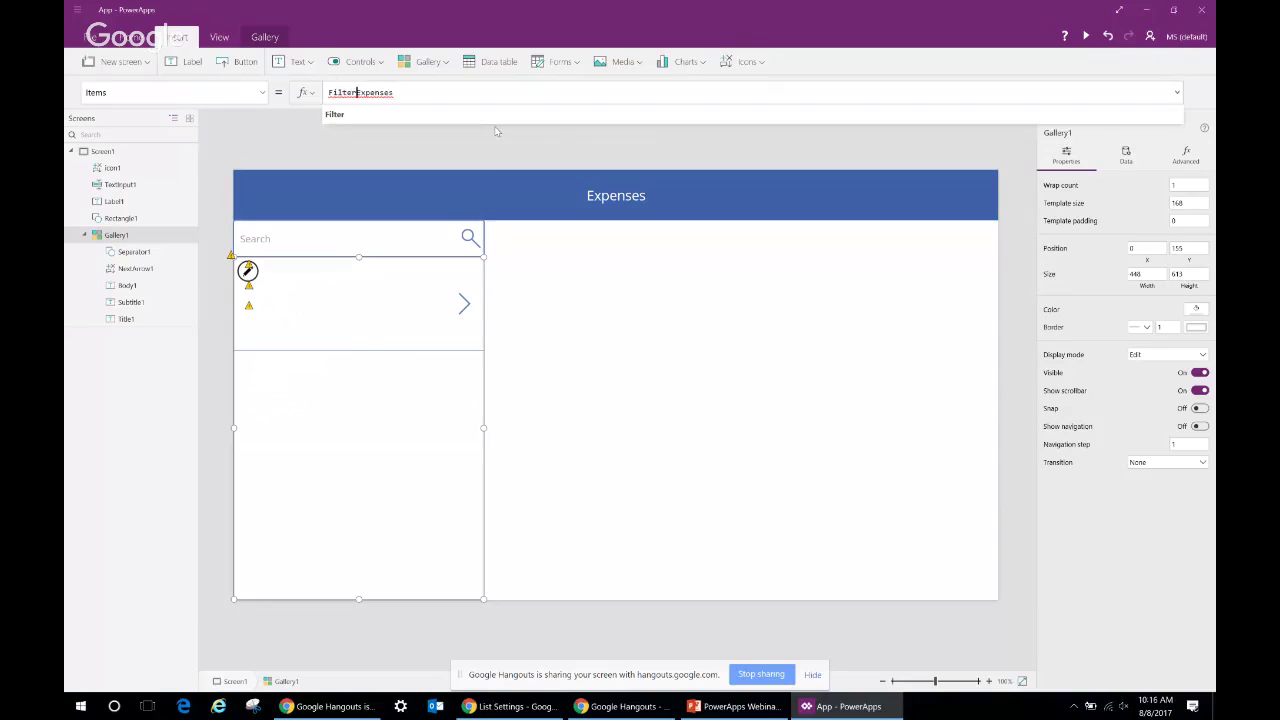
key("Tab")
type(",")
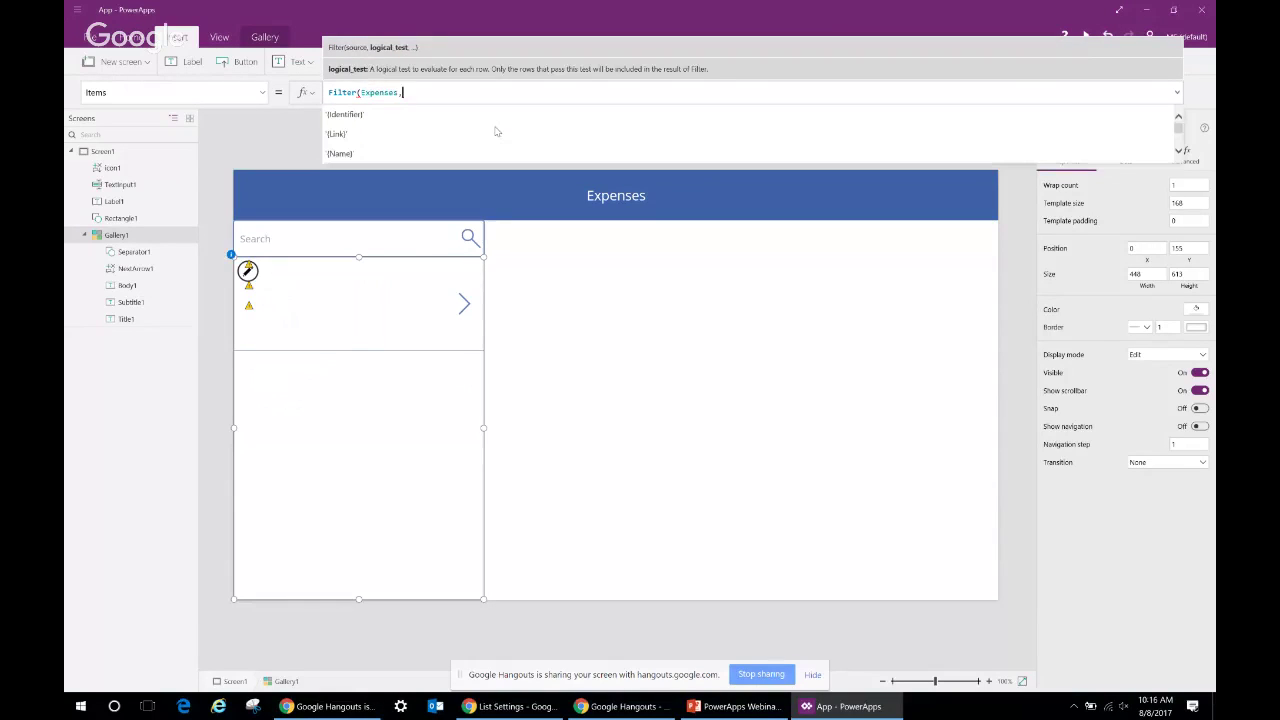
type("TextInput1 in ")
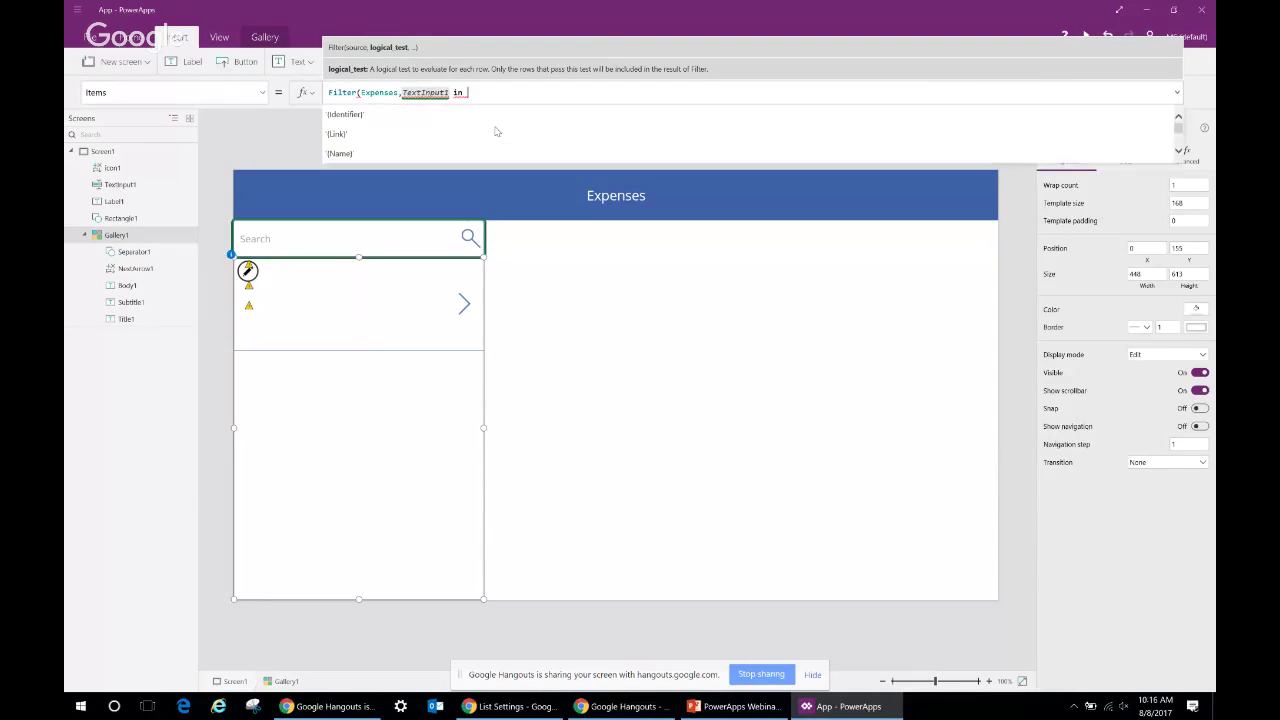
type("Tit")
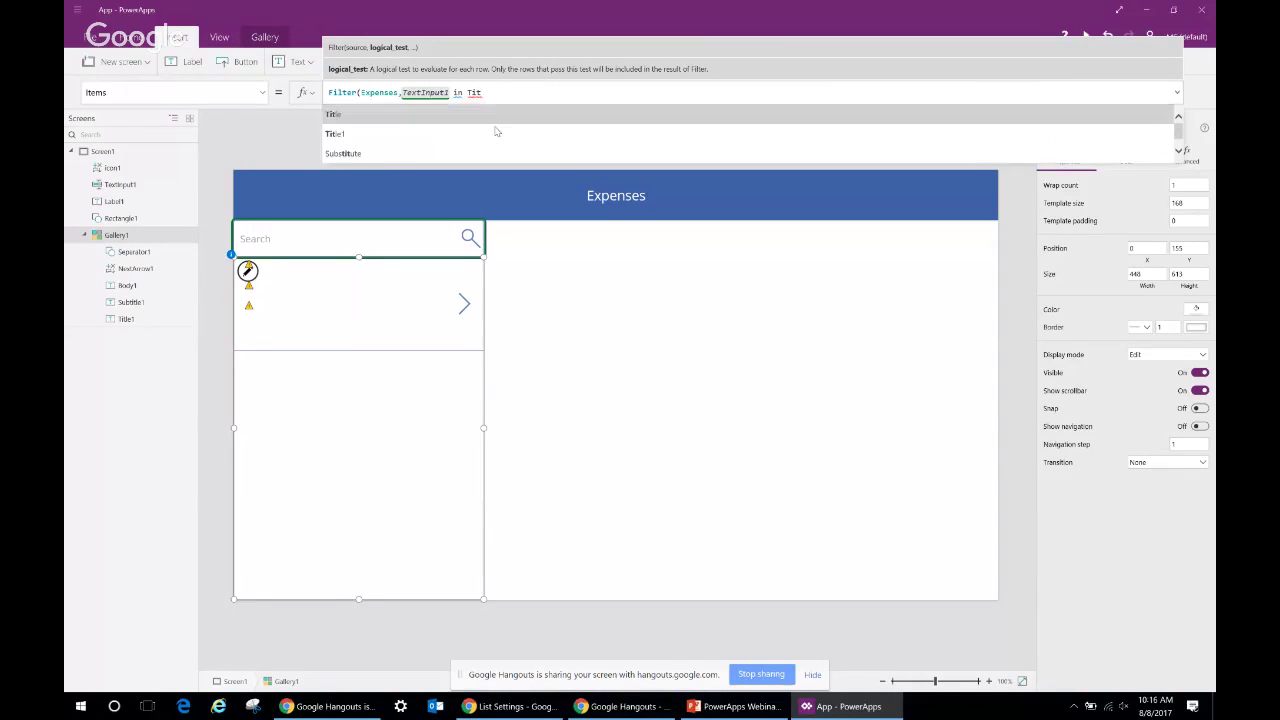
key("Tab")
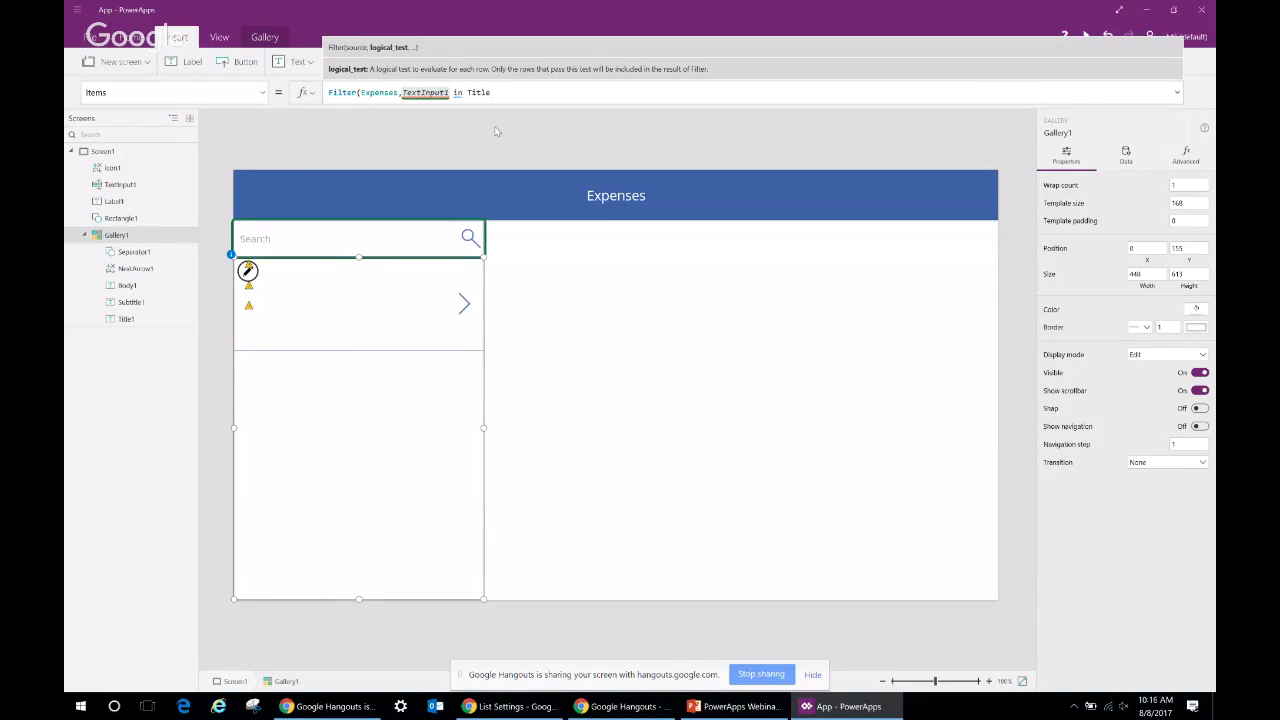
left_click(714, 429)
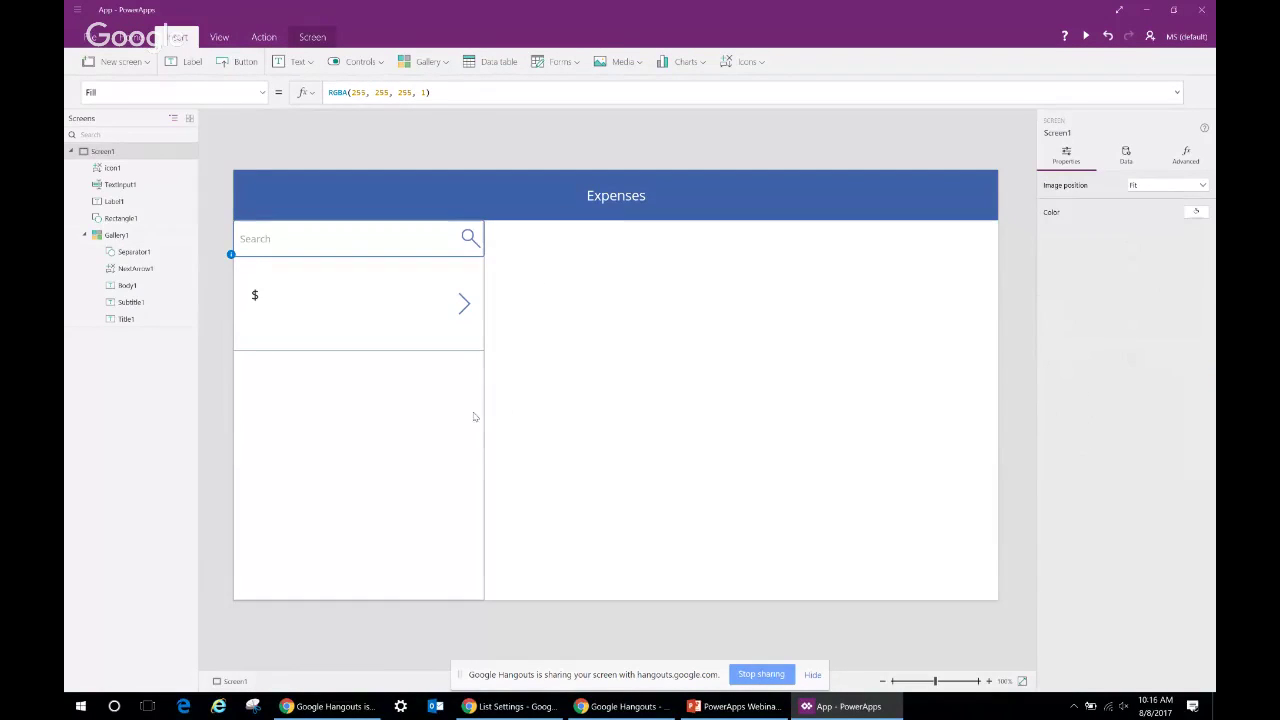
Change the gallery's filter condition to TextInput1.Text in Title and preview the app briefly
left_click(475, 417)
left_click(428, 247)
left_click(442, 440)
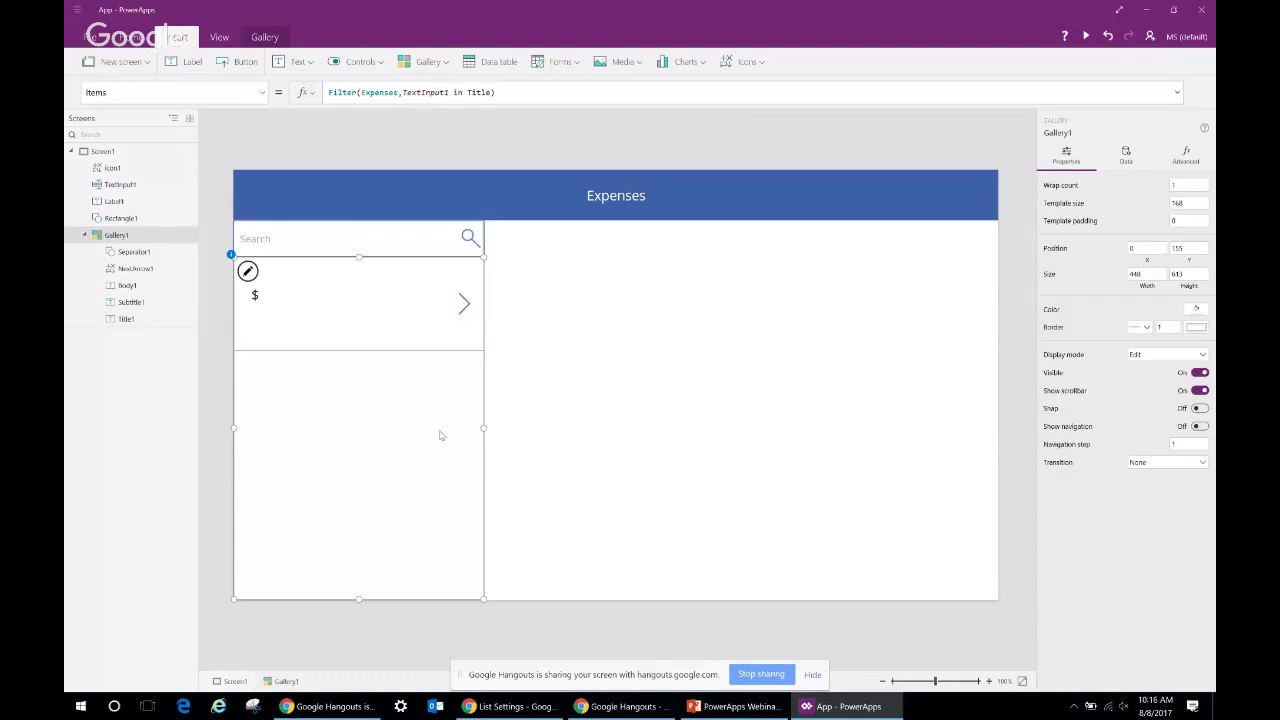
left_click(447, 93)
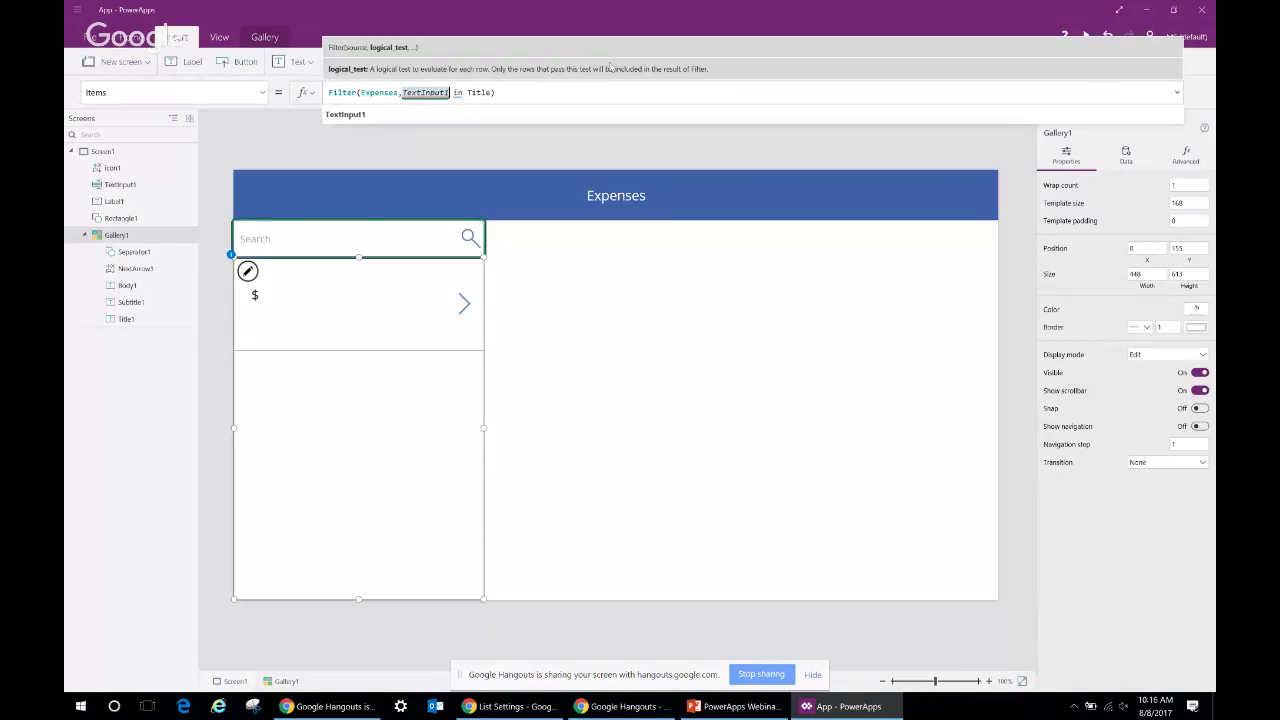
type(".")
left_click(610, 114)
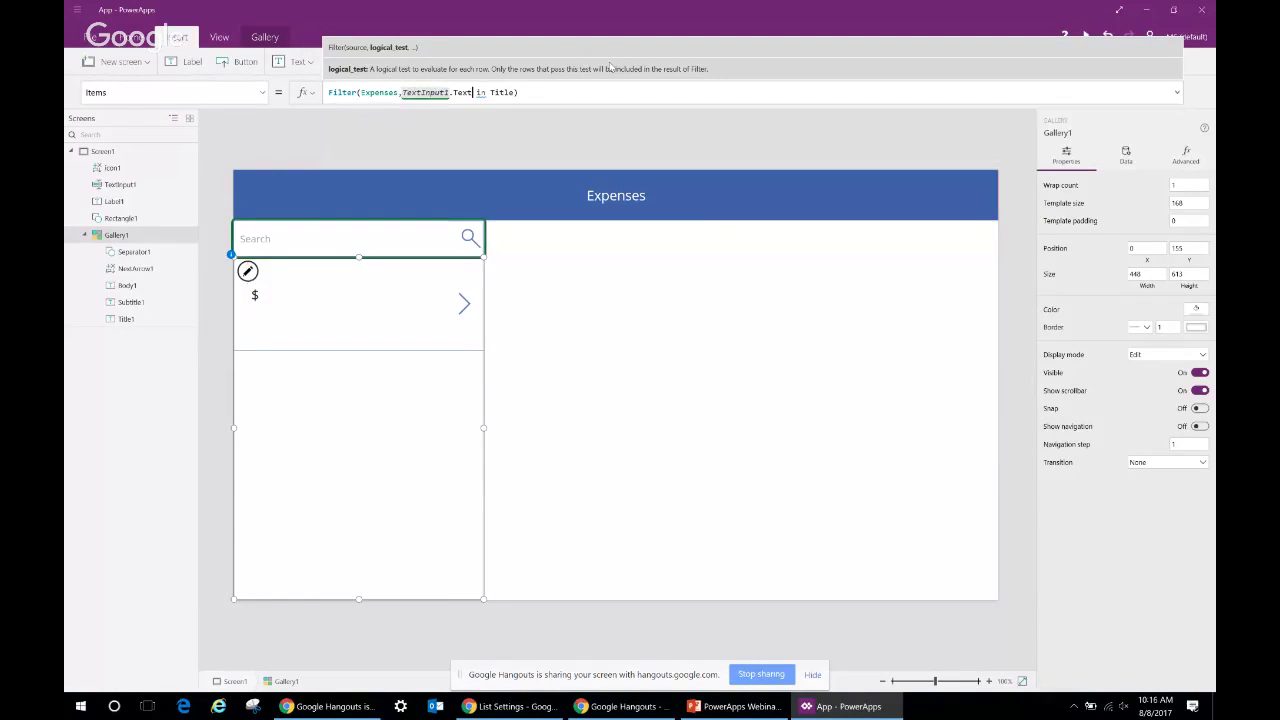
left_click(714, 334)
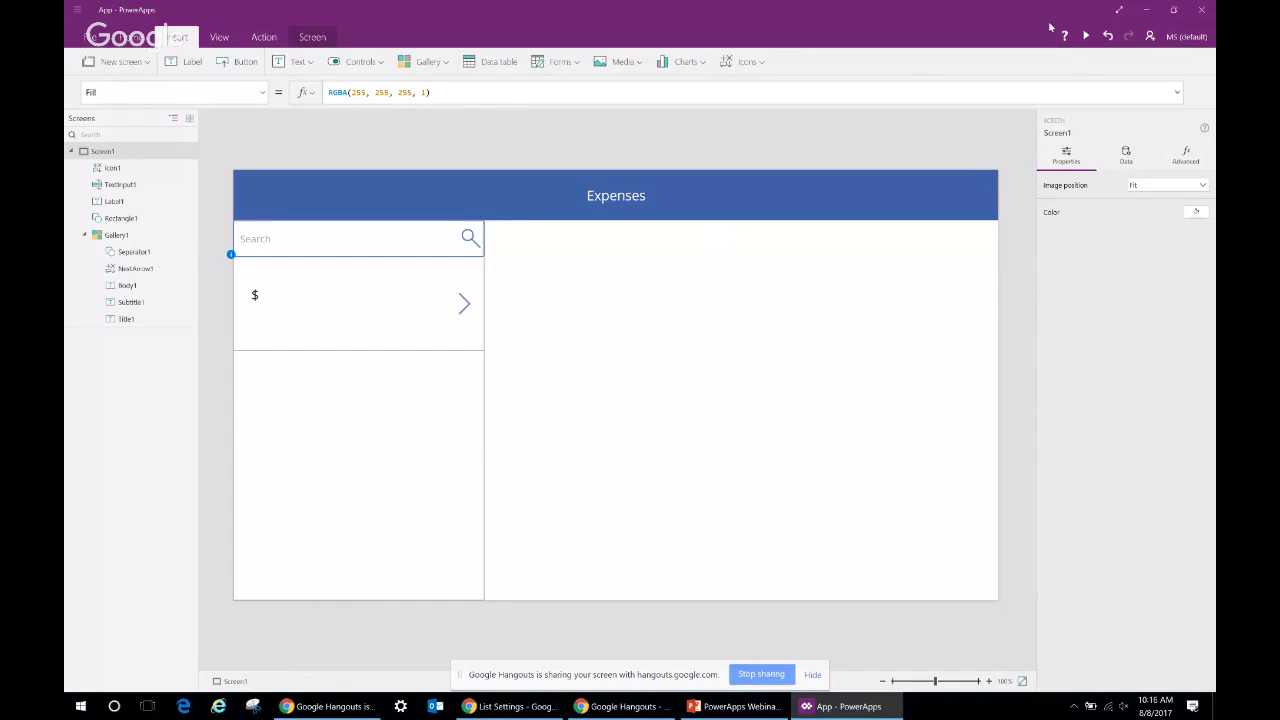
left_click(1086, 36)
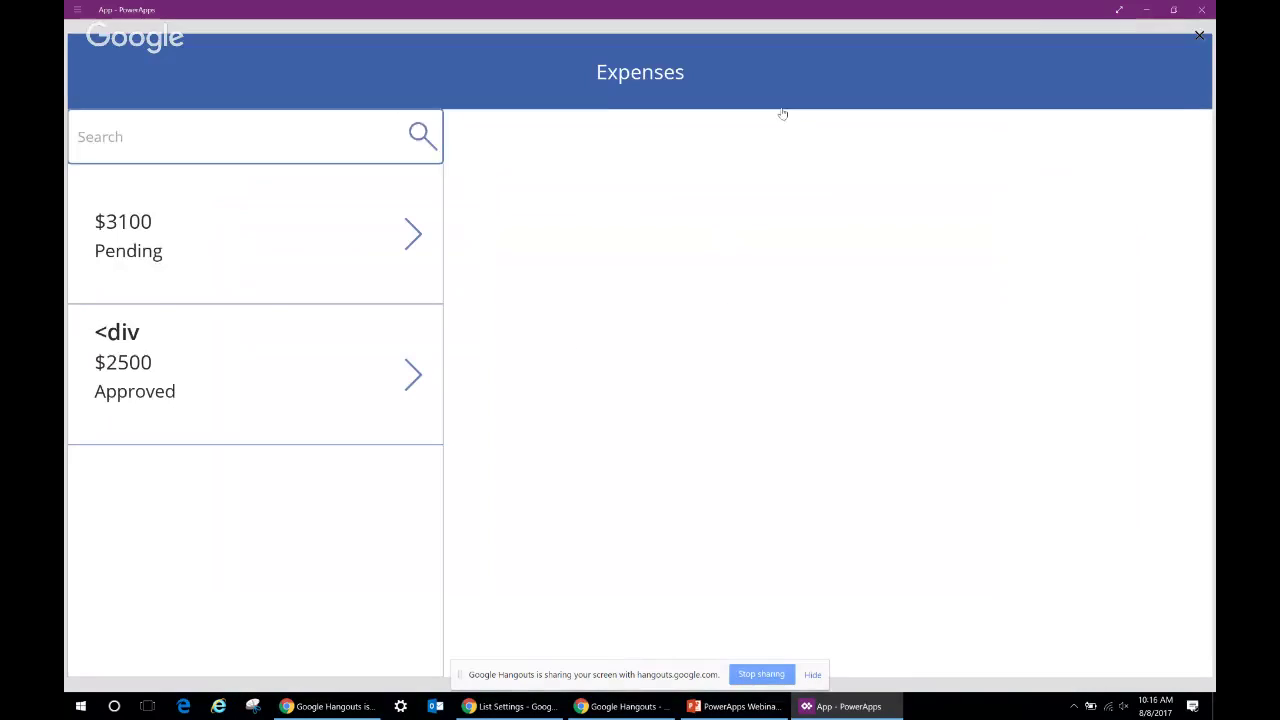
left_click(1199, 35)
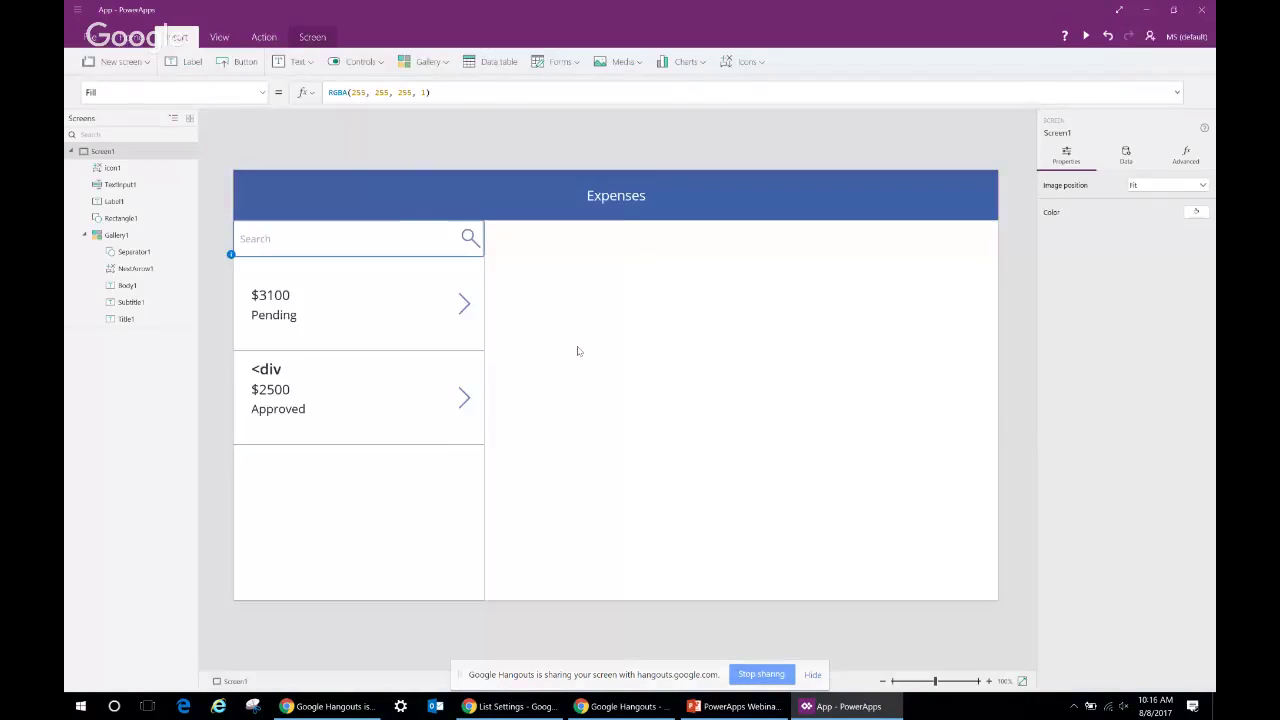
Bind the gallery's Title1 label to the Title field of the Expenses list
left_click(326, 291)
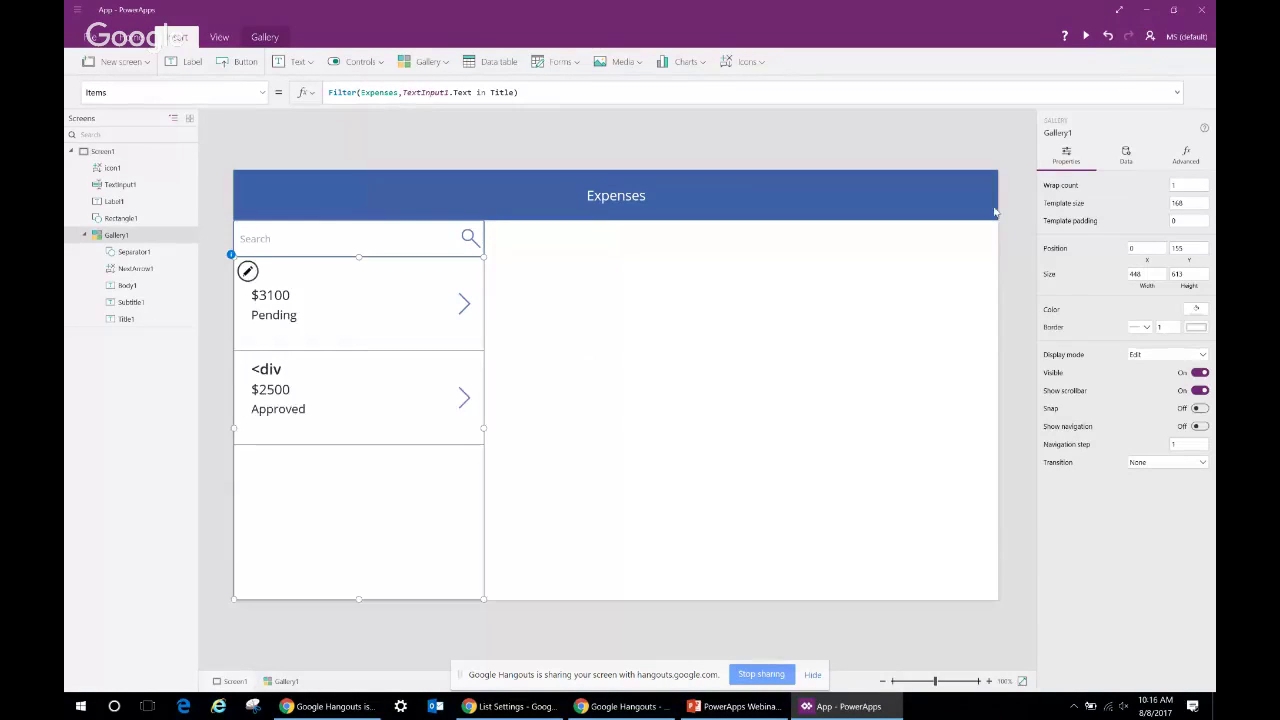
left_click(1126, 155)
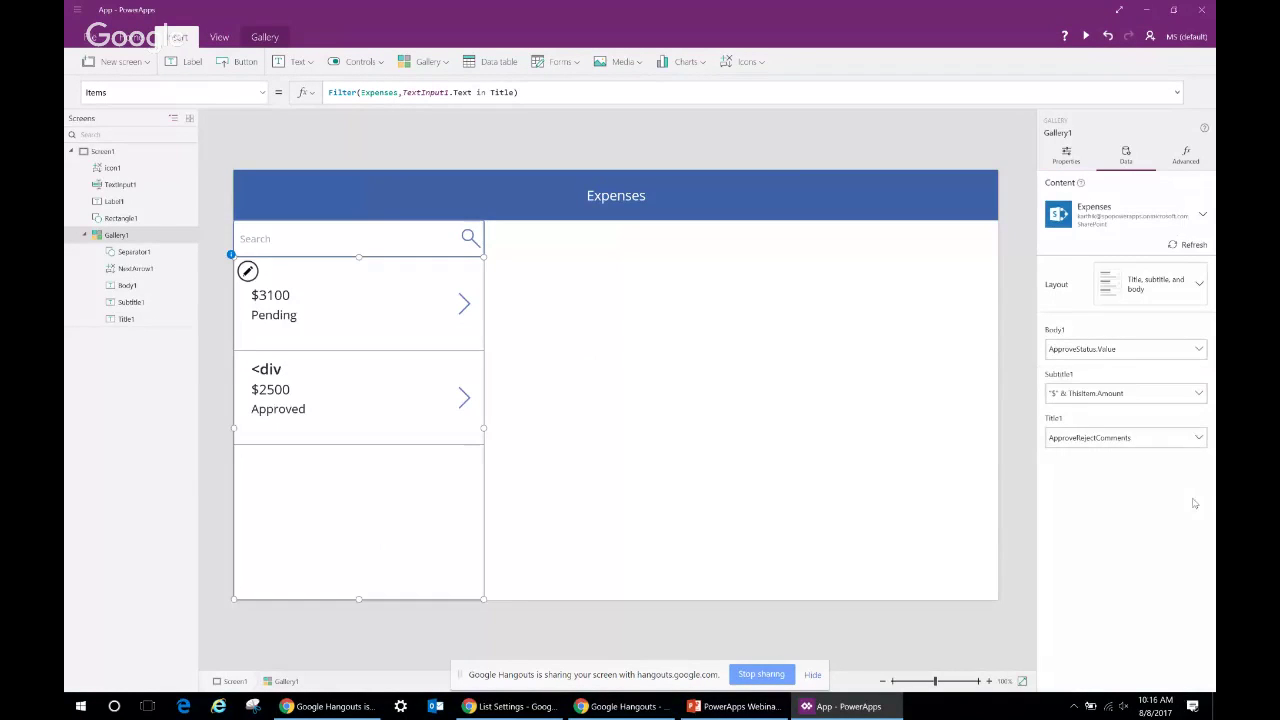
left_click(1201, 442)
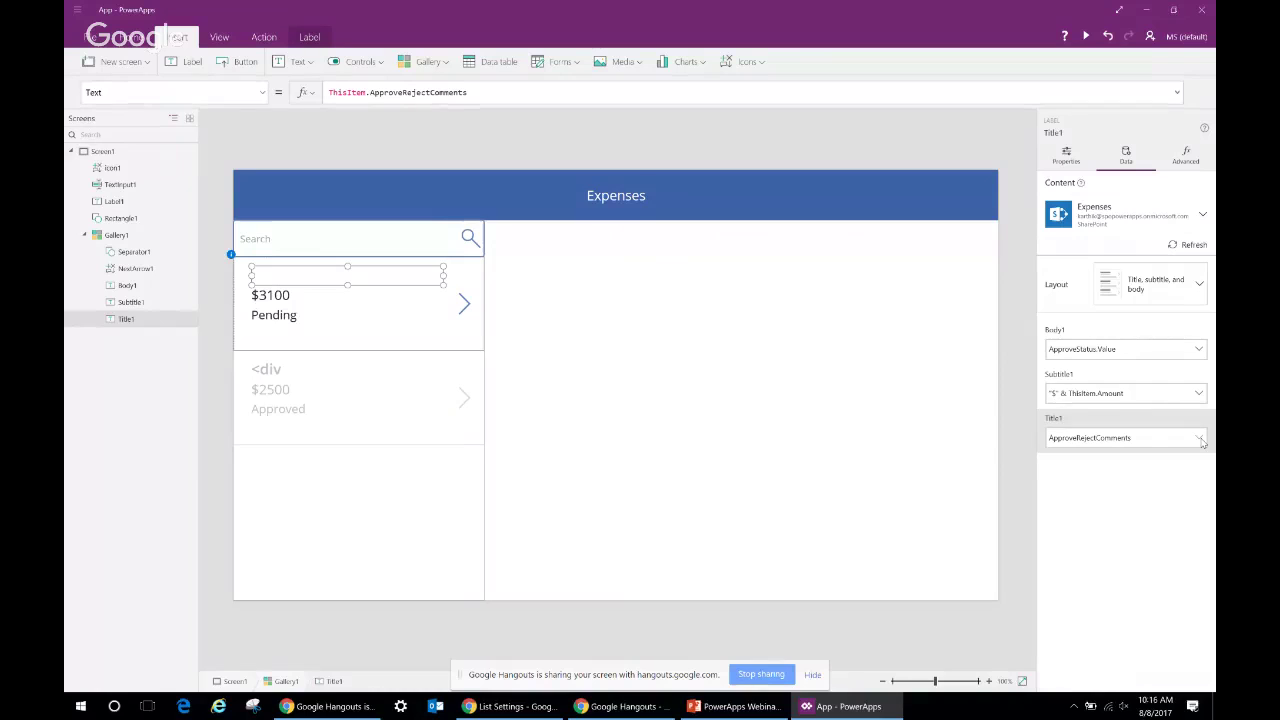
left_click(1201, 442)
left_click(1141, 566)
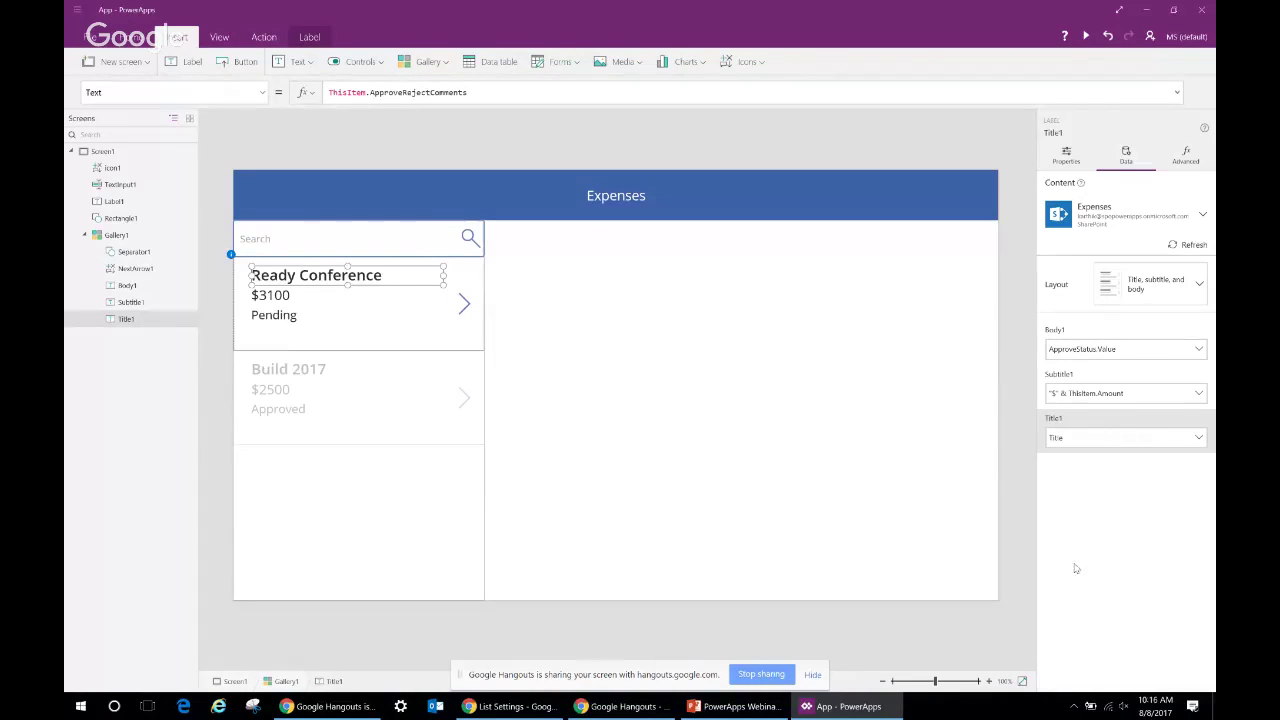
left_click(651, 506)
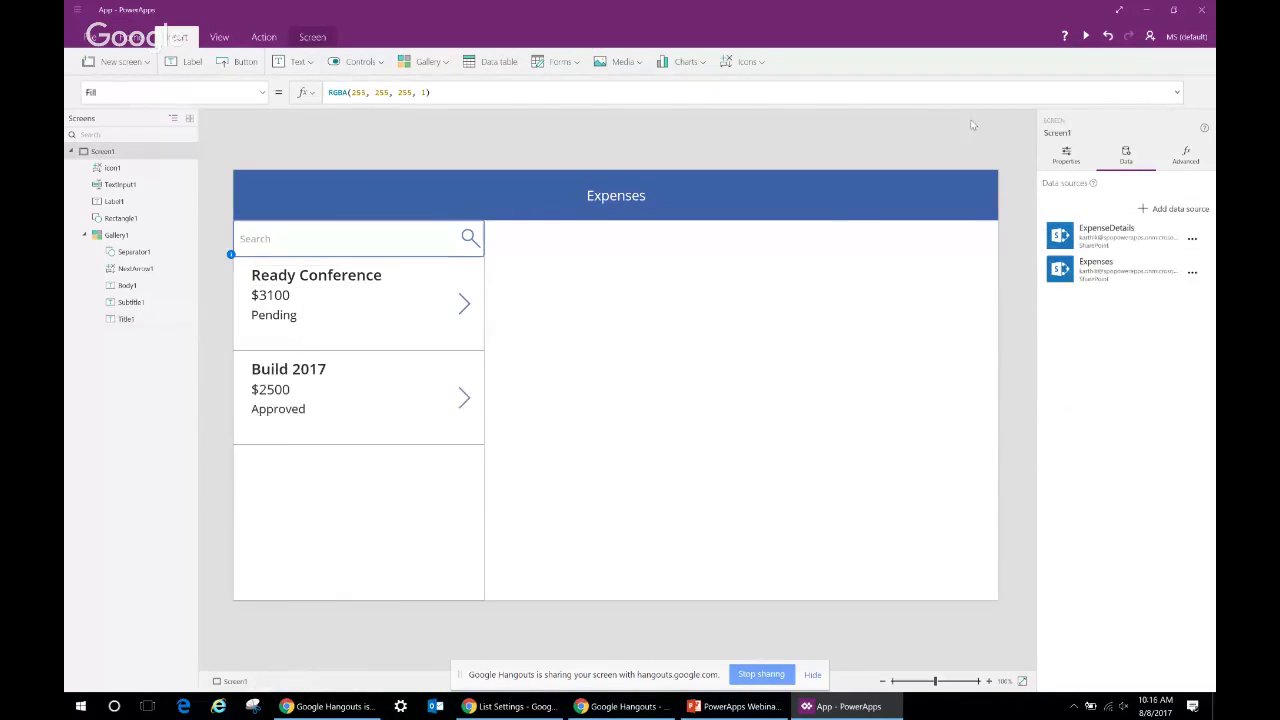
Preview the app and test the search box with entries such as re and u, clearing it before closing the preview
left_click(1086, 38)
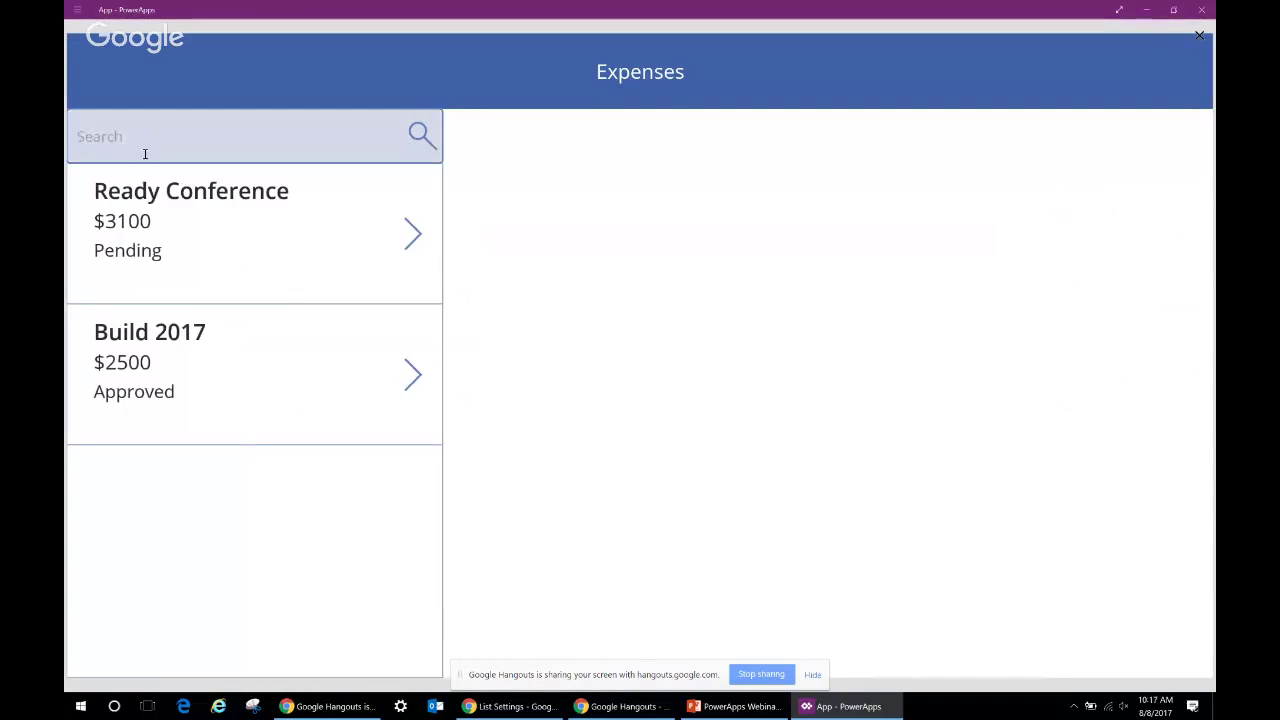
left_click(144, 152)
type("read")
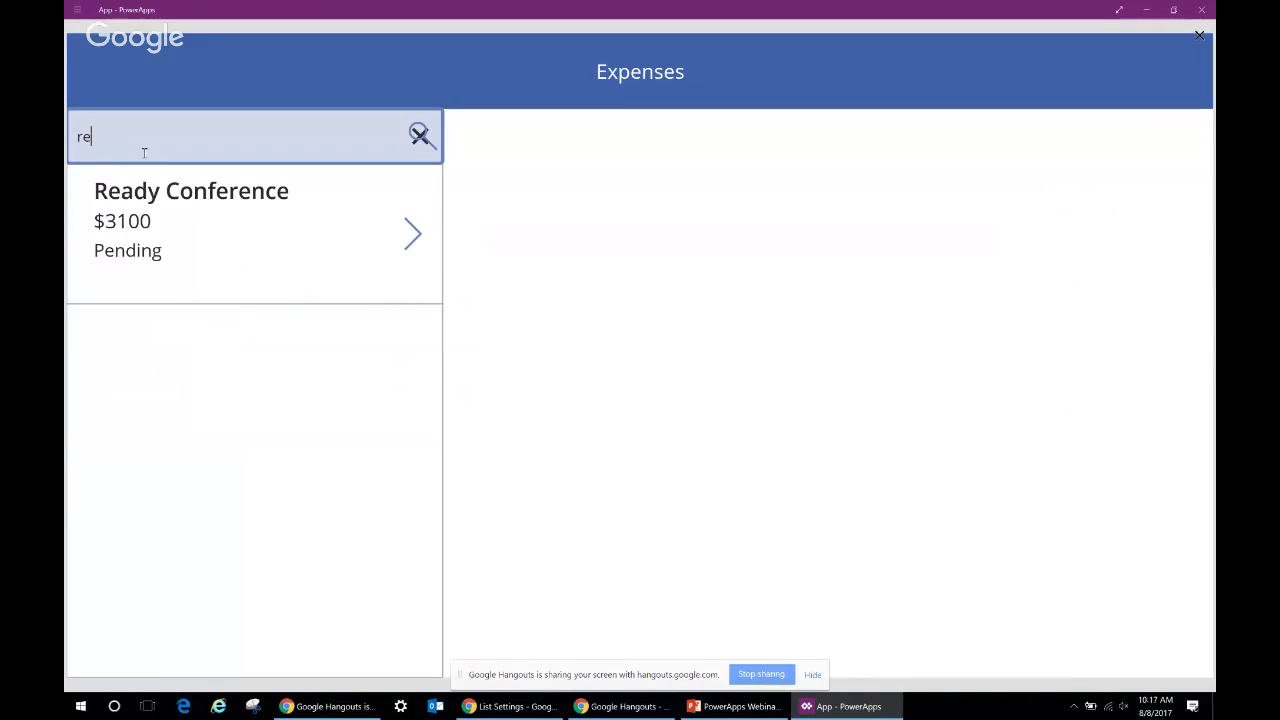
key("BackSpace")
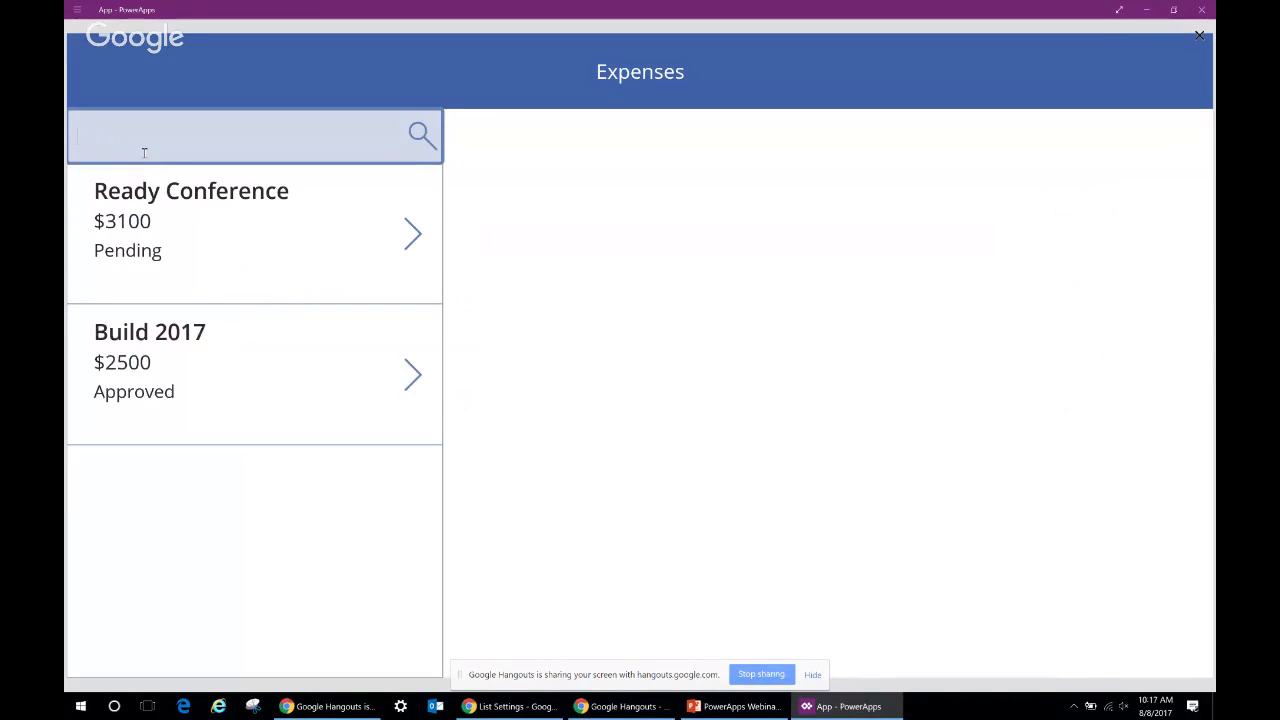
type("bu")
key("BackSpace")
key("BackSpace")
type("u")
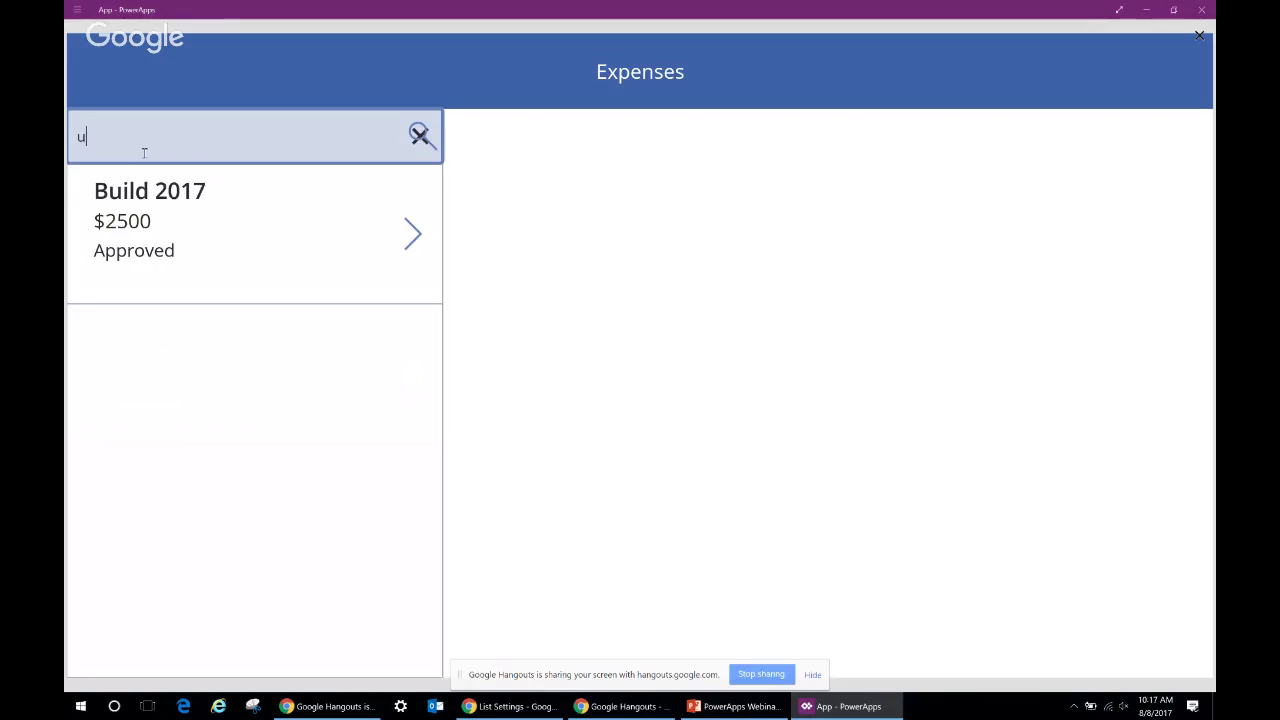
key("BackSpace")
type("uil")
key("BackSpace")
key("BackSpace")
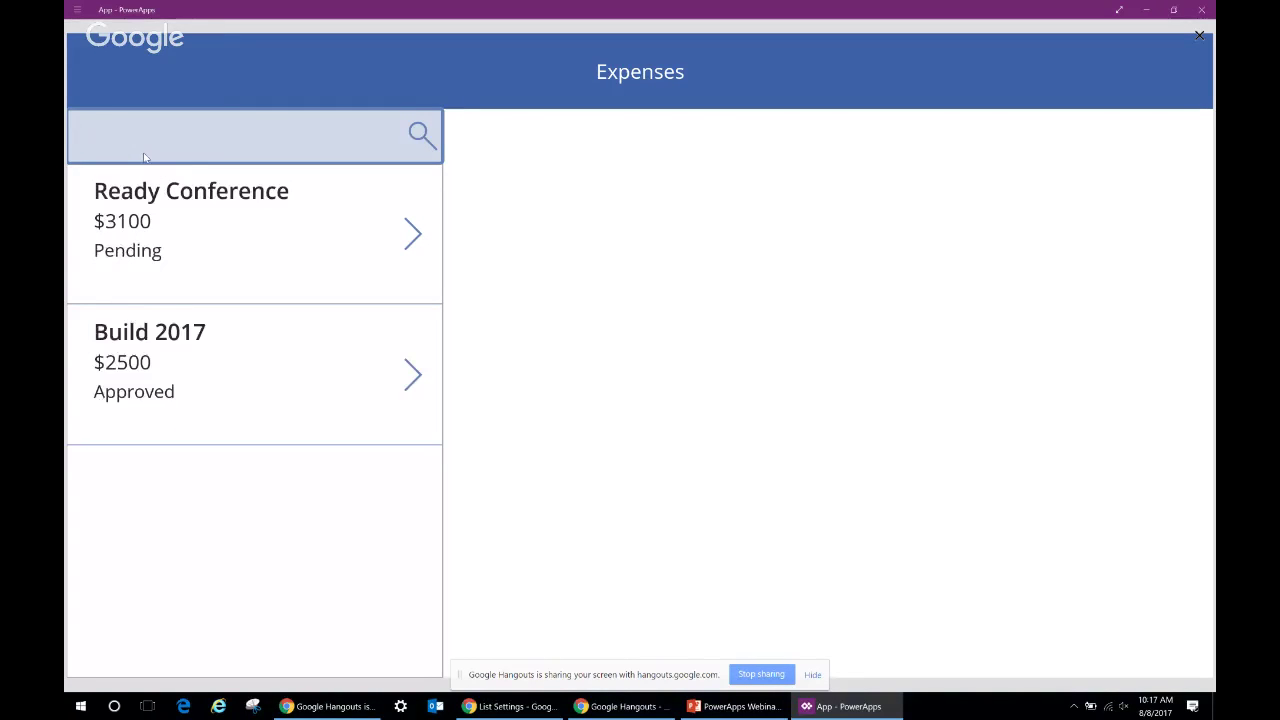
left_click(870, 370)
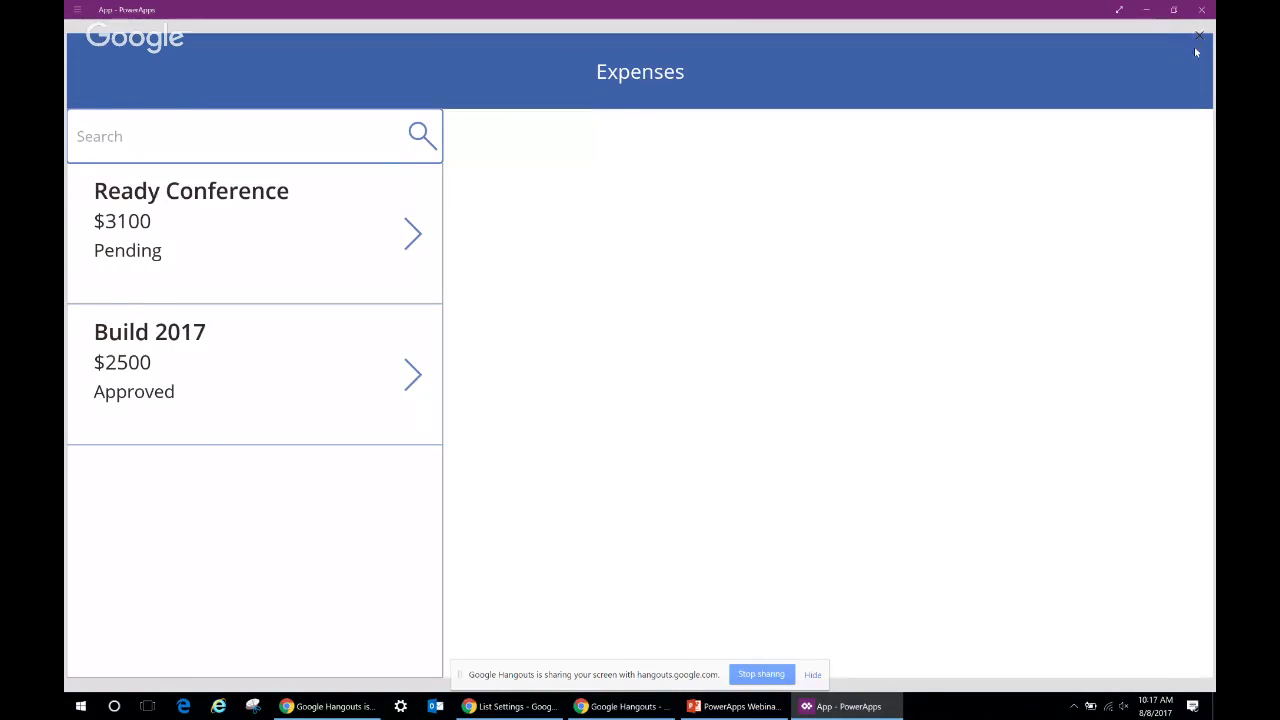
left_click(1199, 36)
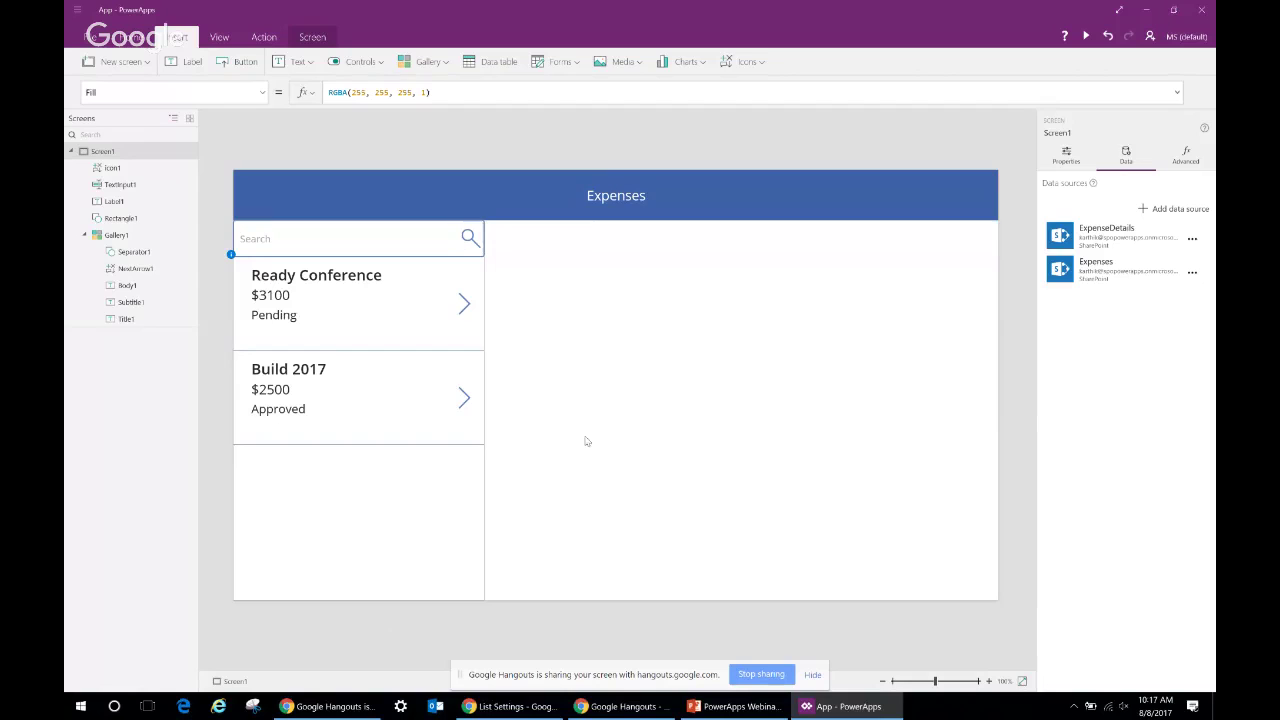
Switch to the PowerPoint presentation, show the Gallery with Search and Data Table slides, and return to PowerApps
left_click(733, 707)
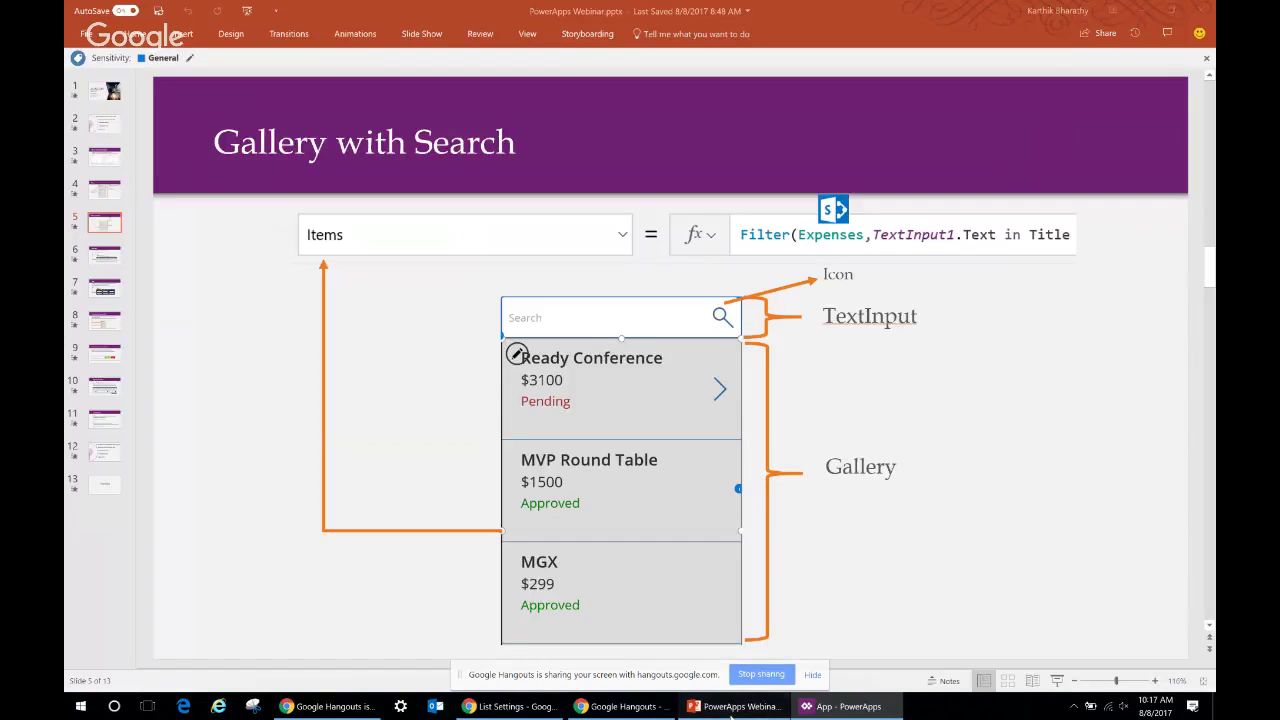
left_click(1057, 680)
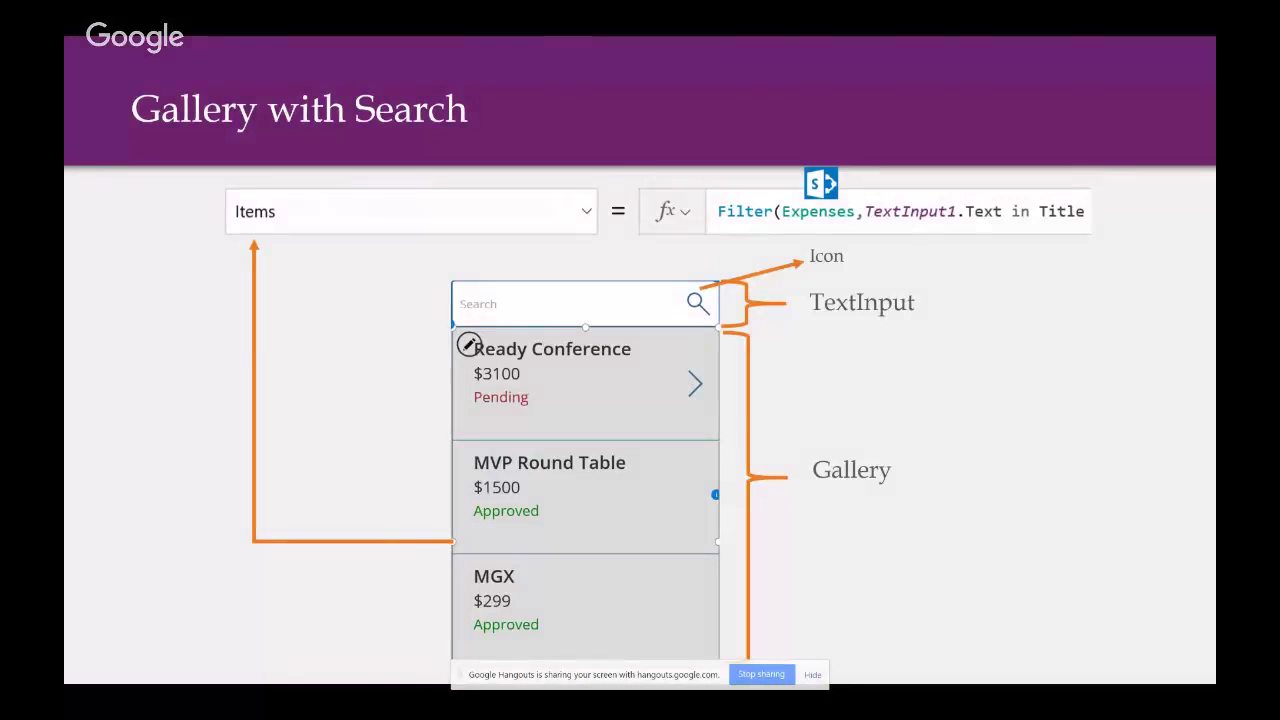
key("Right")
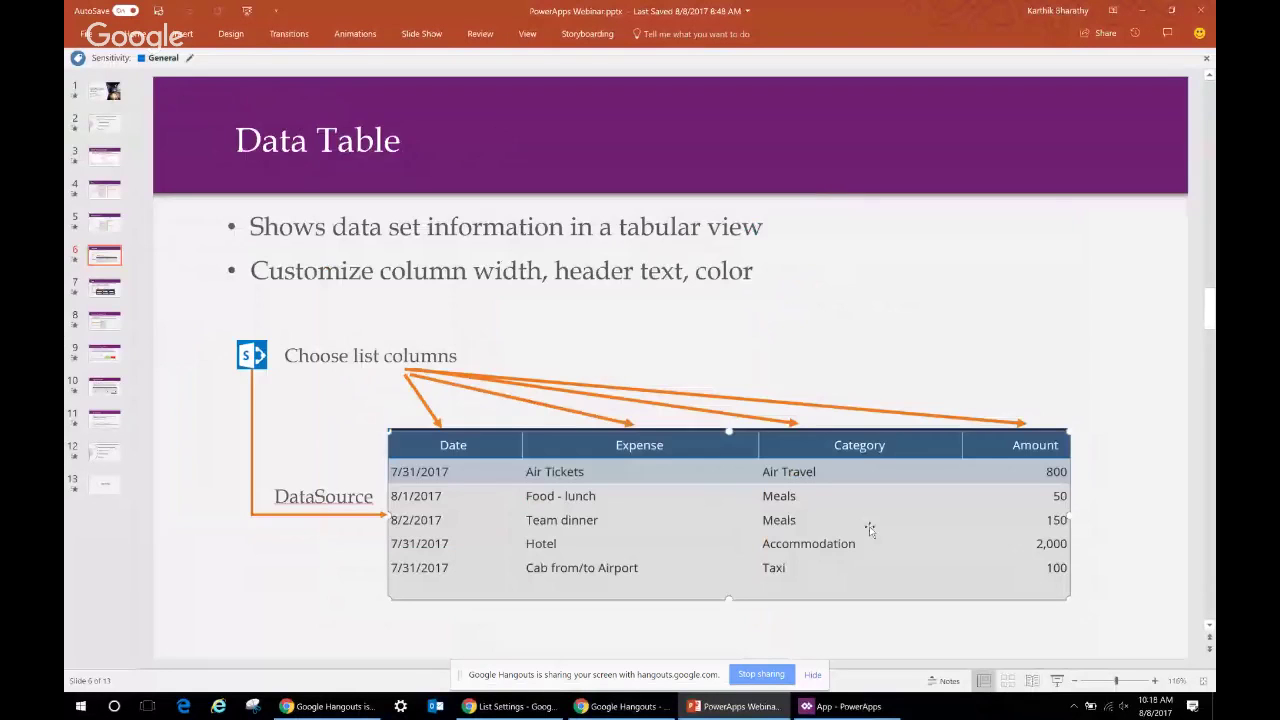
key("alt+Tab")
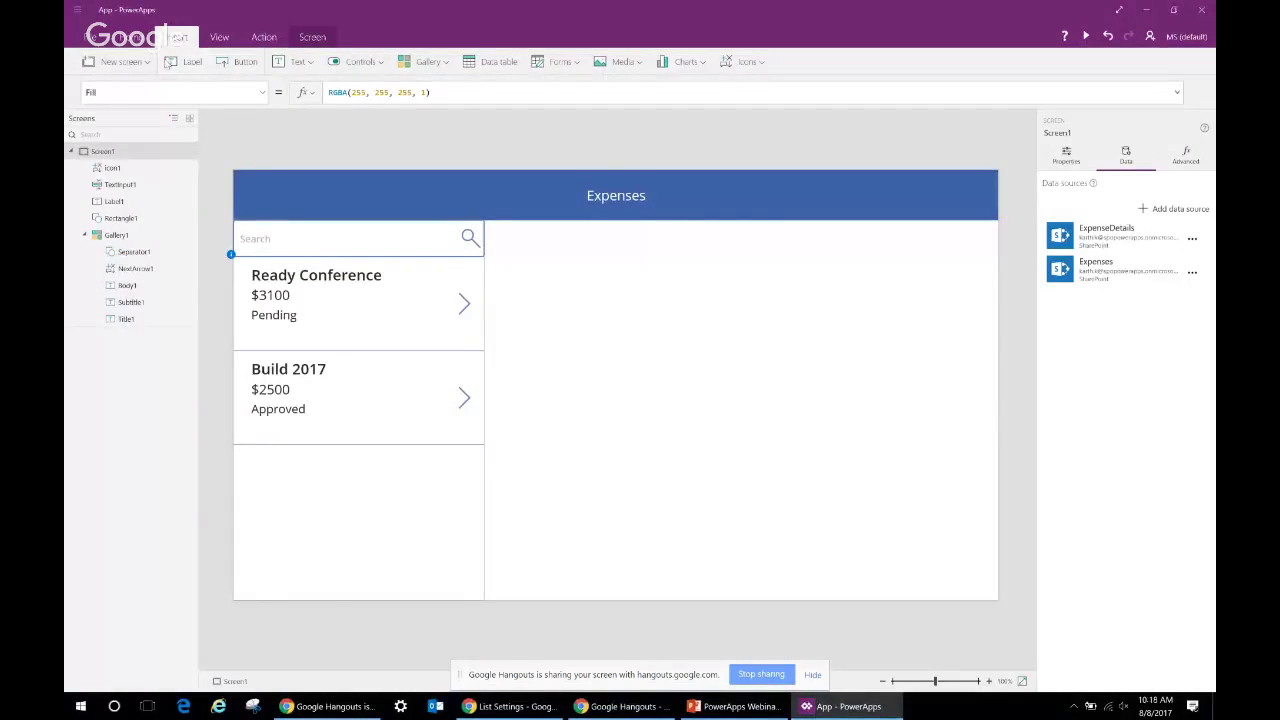
Insert a data table beside the gallery and resize it to span from the gallery to the screen's right edge
left_click(512, 62)
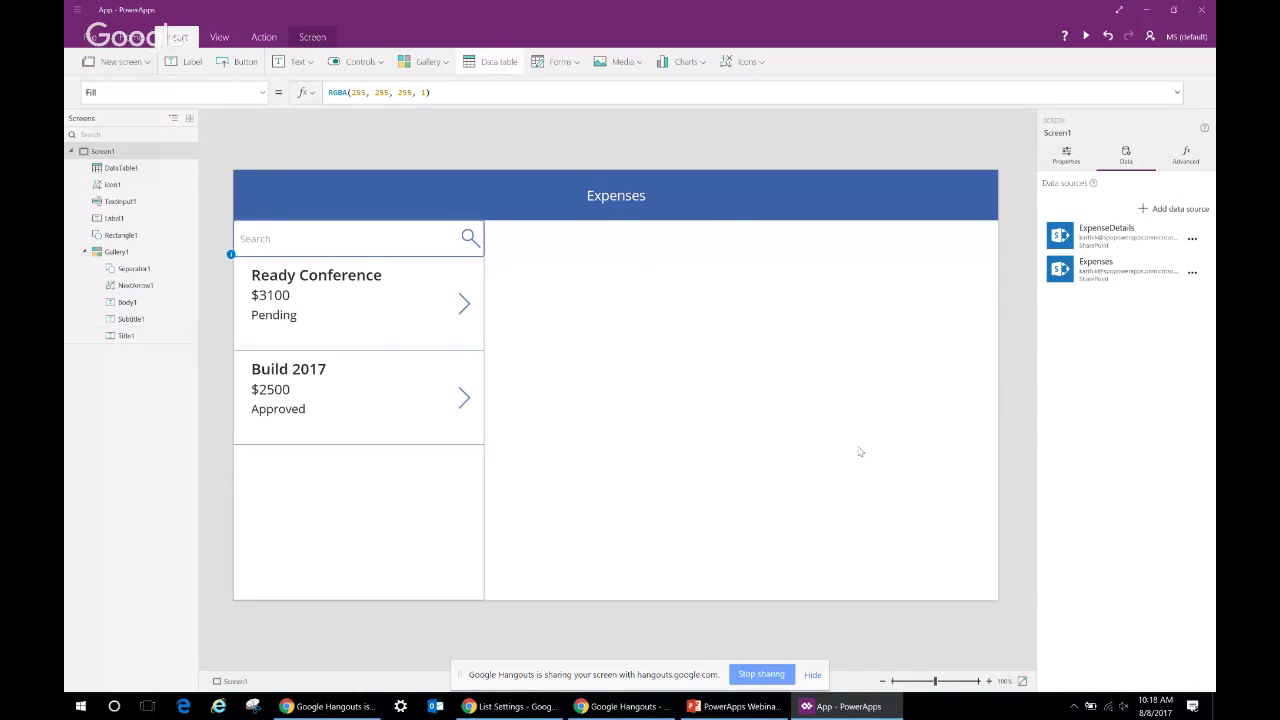
left_click_drag(684, 193, 912, 289)
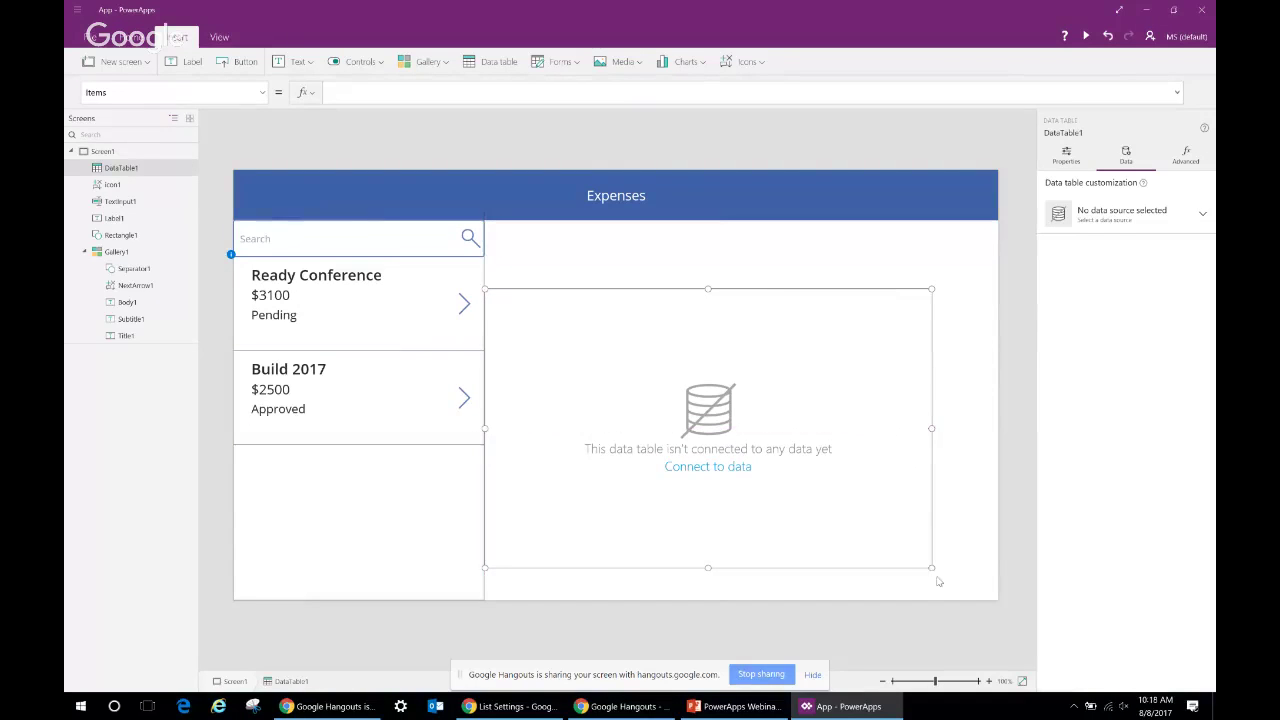
left_click_drag(930, 566, 997, 511)
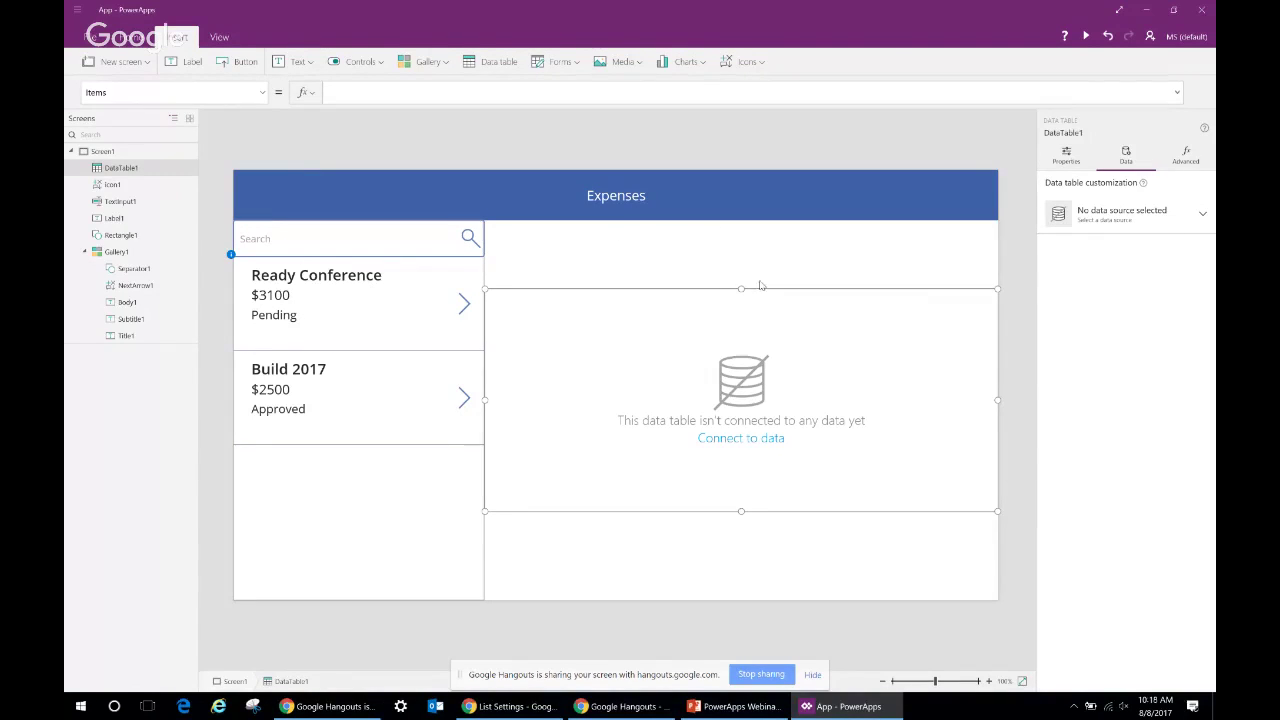
left_click_drag(743, 289, 742, 309)
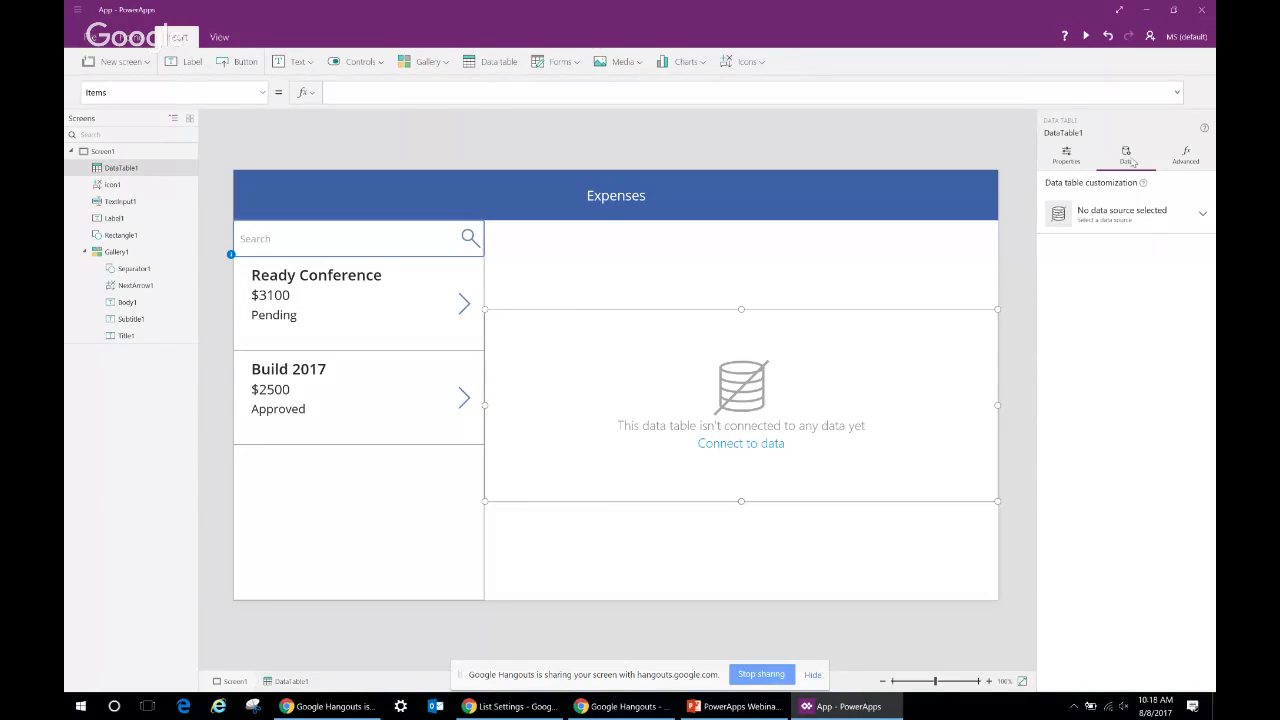
Connect the data table to the ExpenseDetails list and show the ExpenseDate, Title, Category, Amount and ExpenseIDRef fields
left_click(1204, 212)
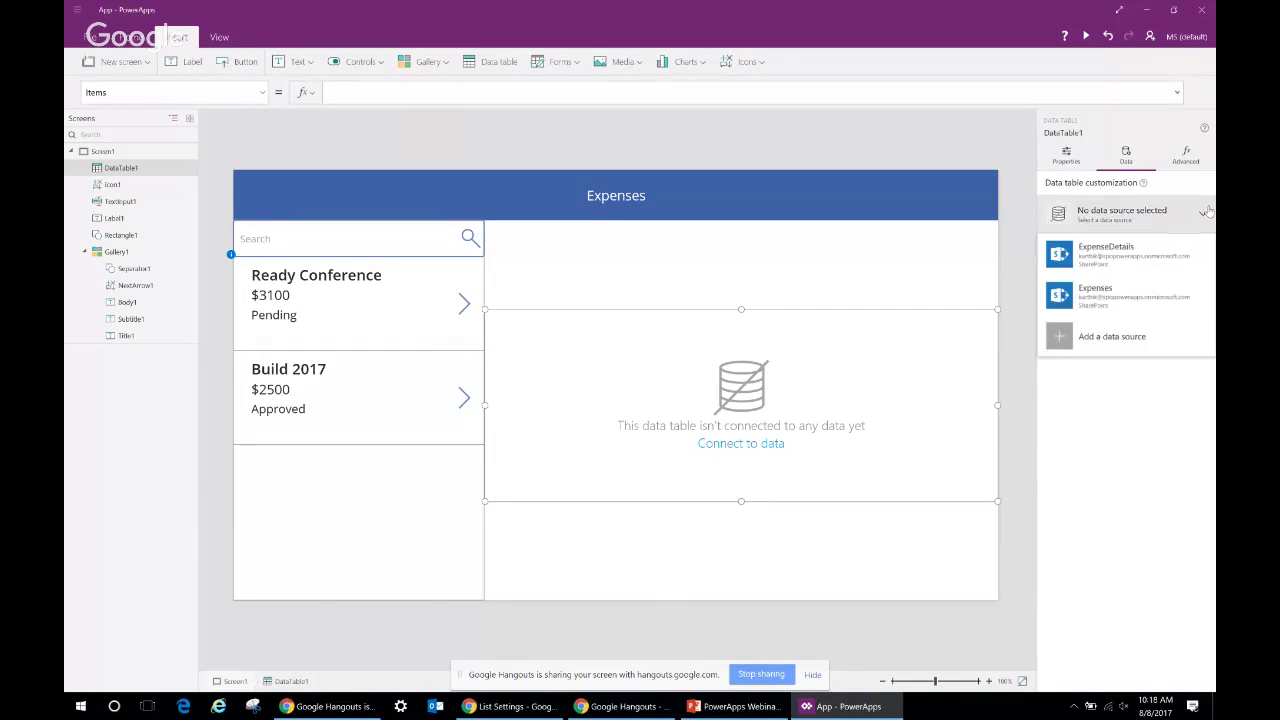
left_click(1155, 255)
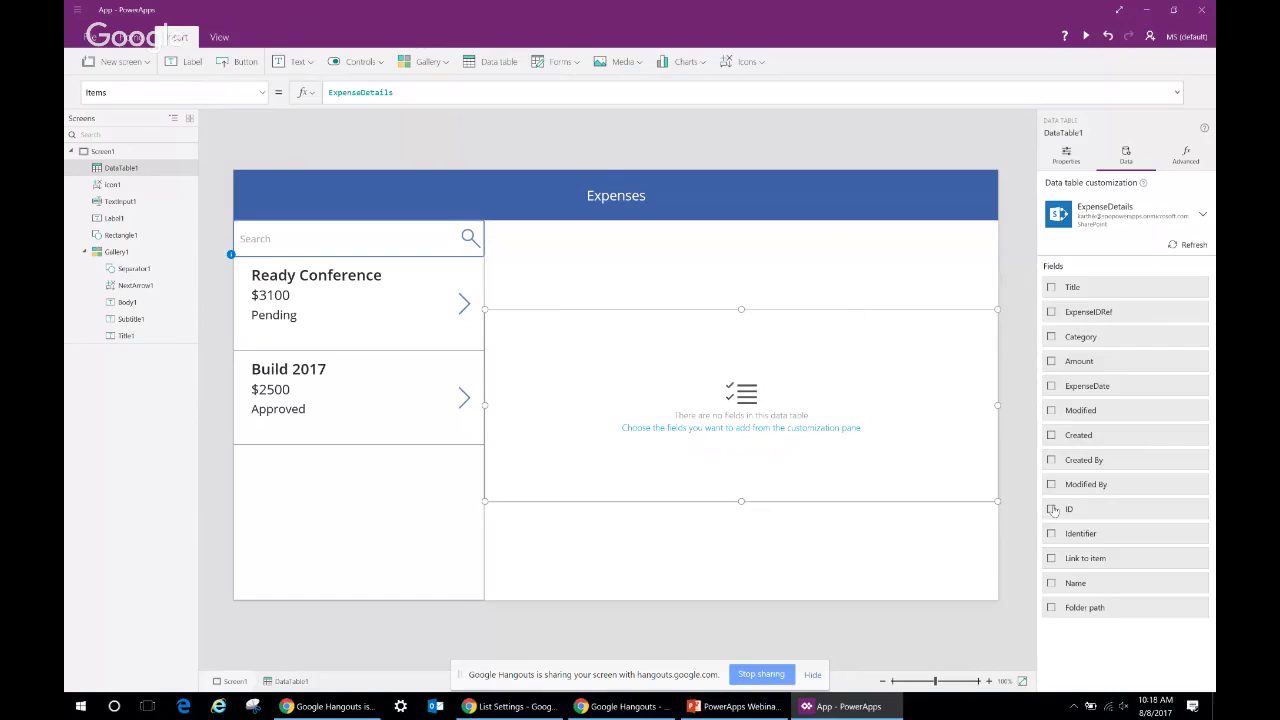
left_click(1051, 387)
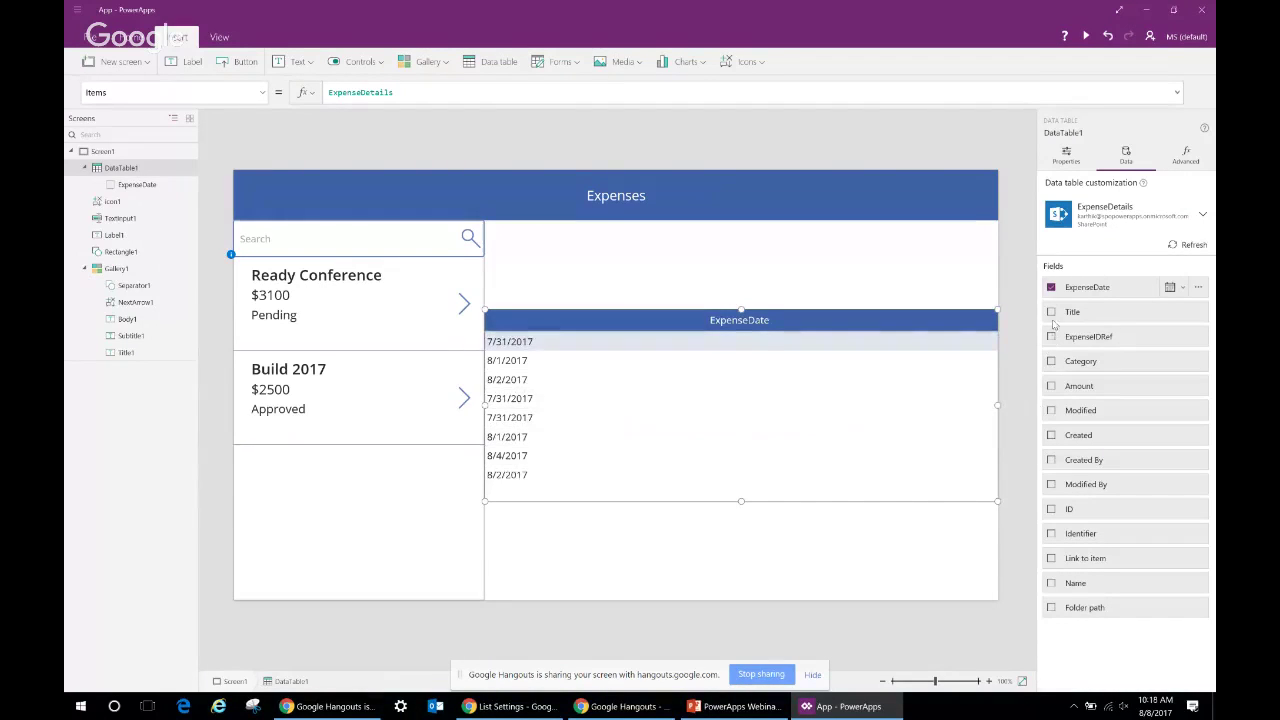
left_click(1051, 313)
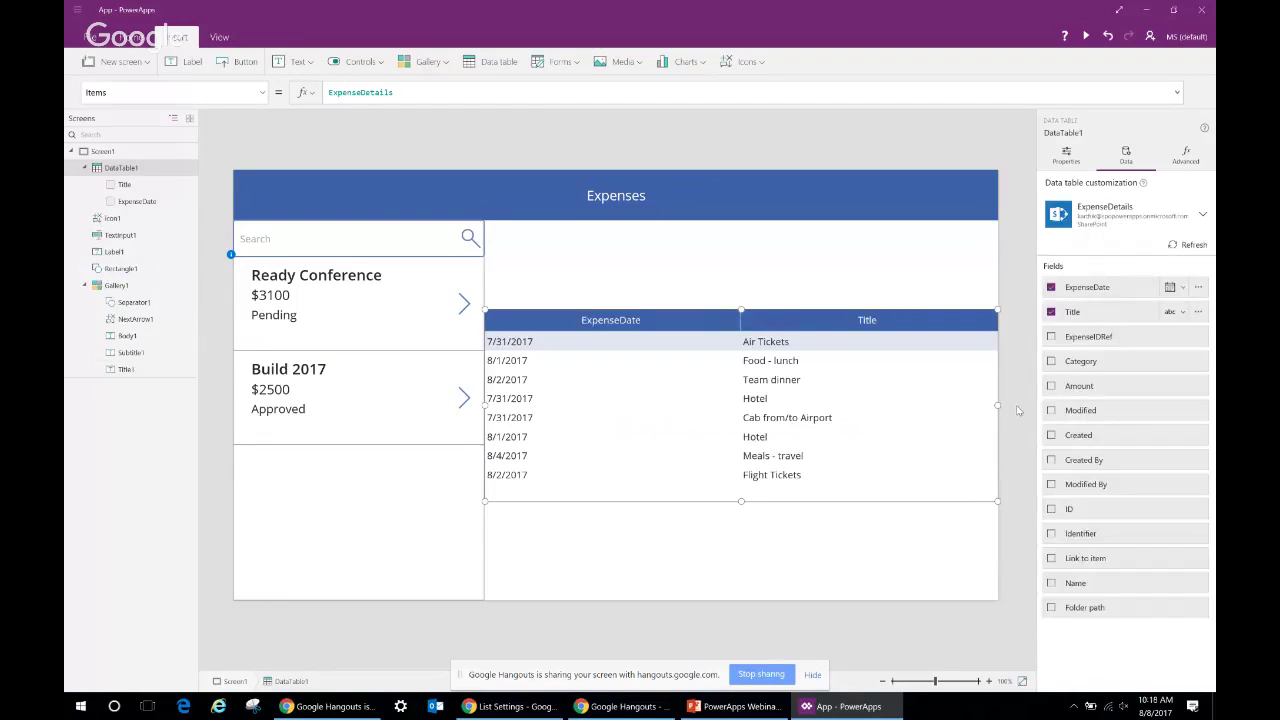
left_click(1051, 362)
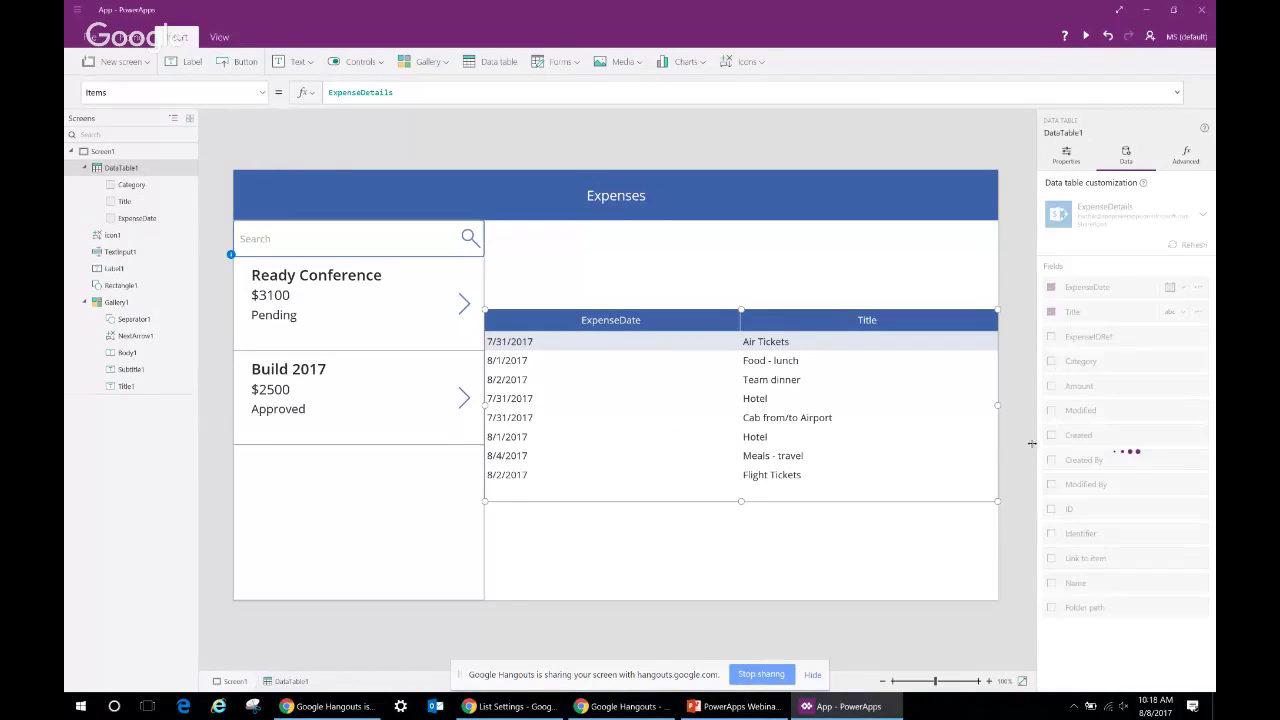
left_click(1052, 387)
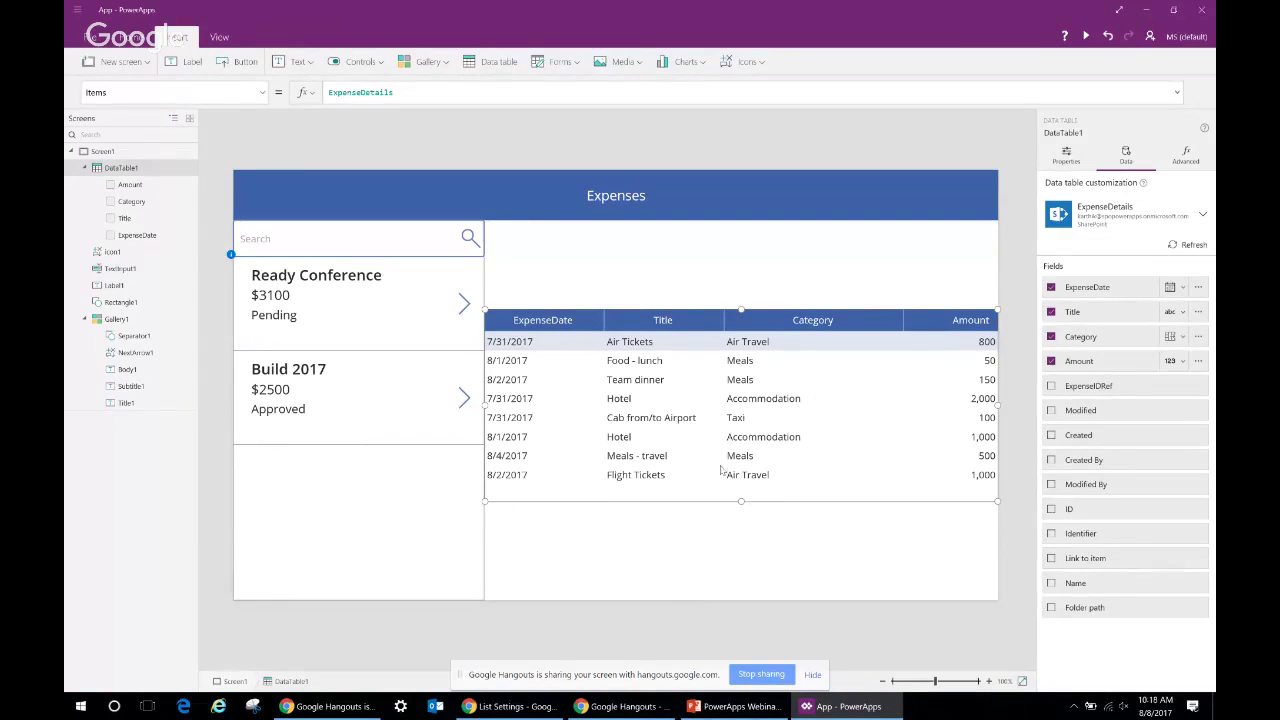
left_click(1052, 389)
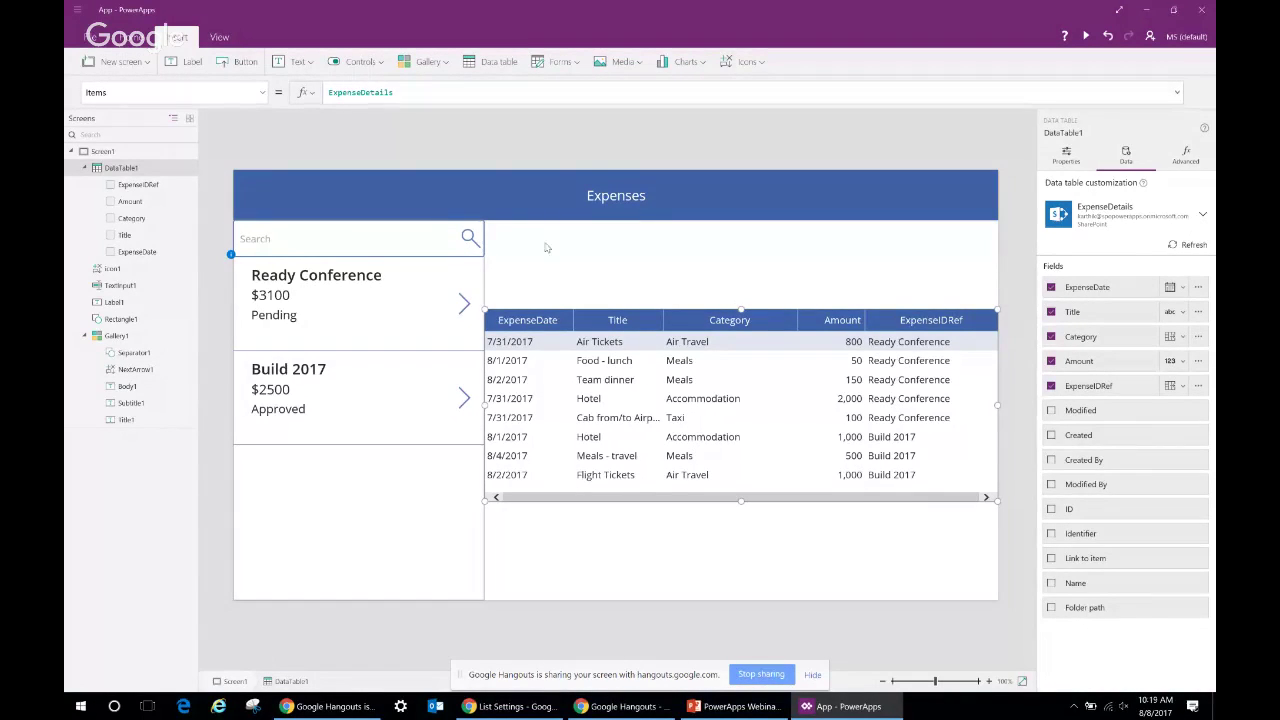
double_click(331, 93)
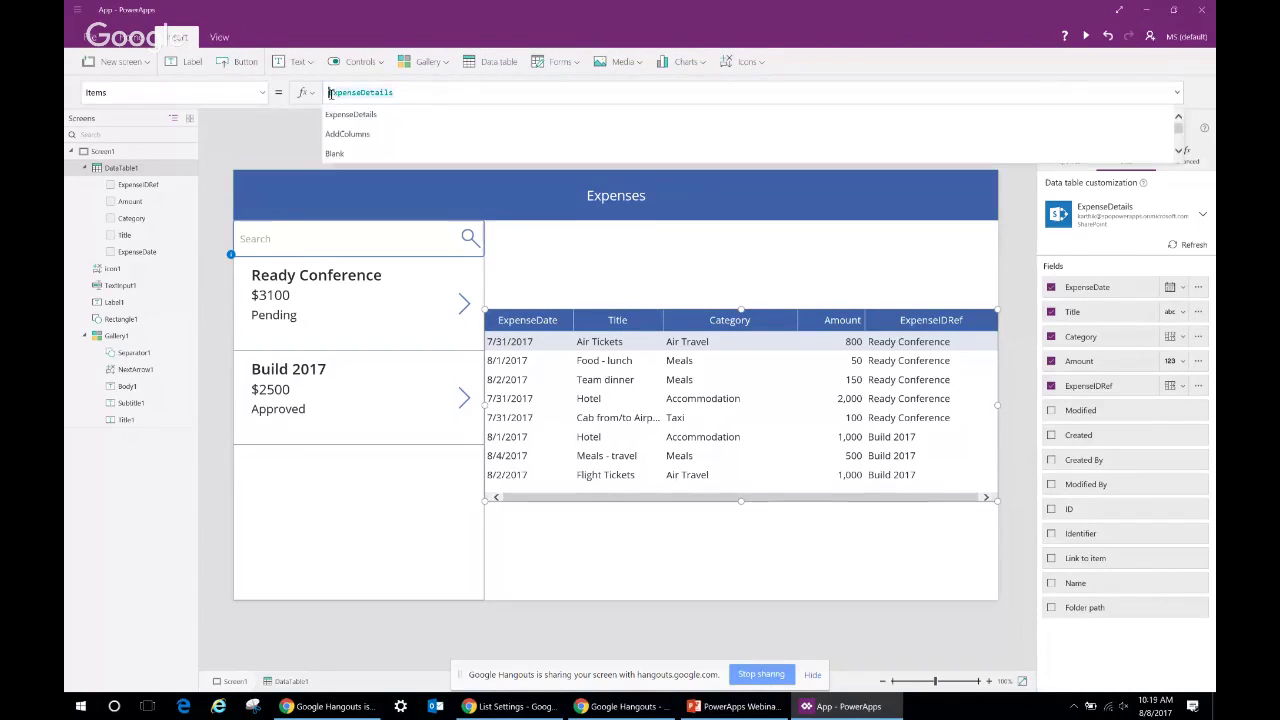
left_click(277, 145)
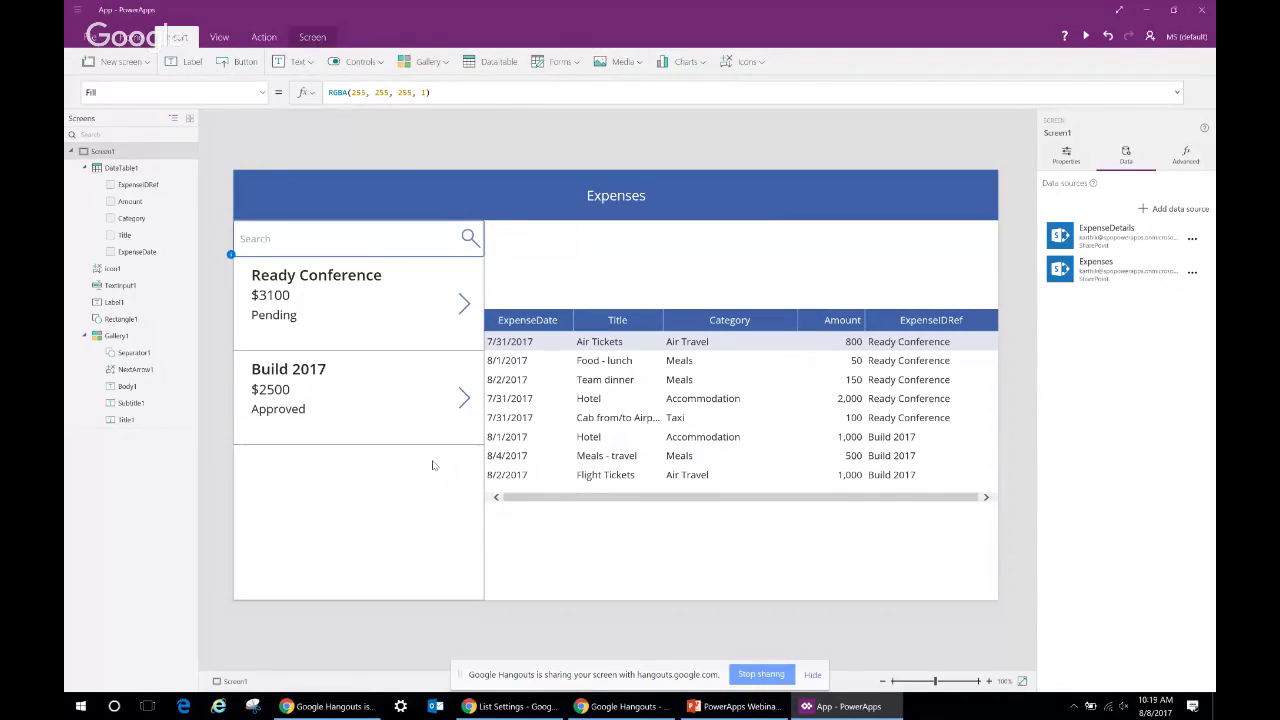
Open the Visible formula of the gallery's arrow icon for editing
left_click(464, 316)
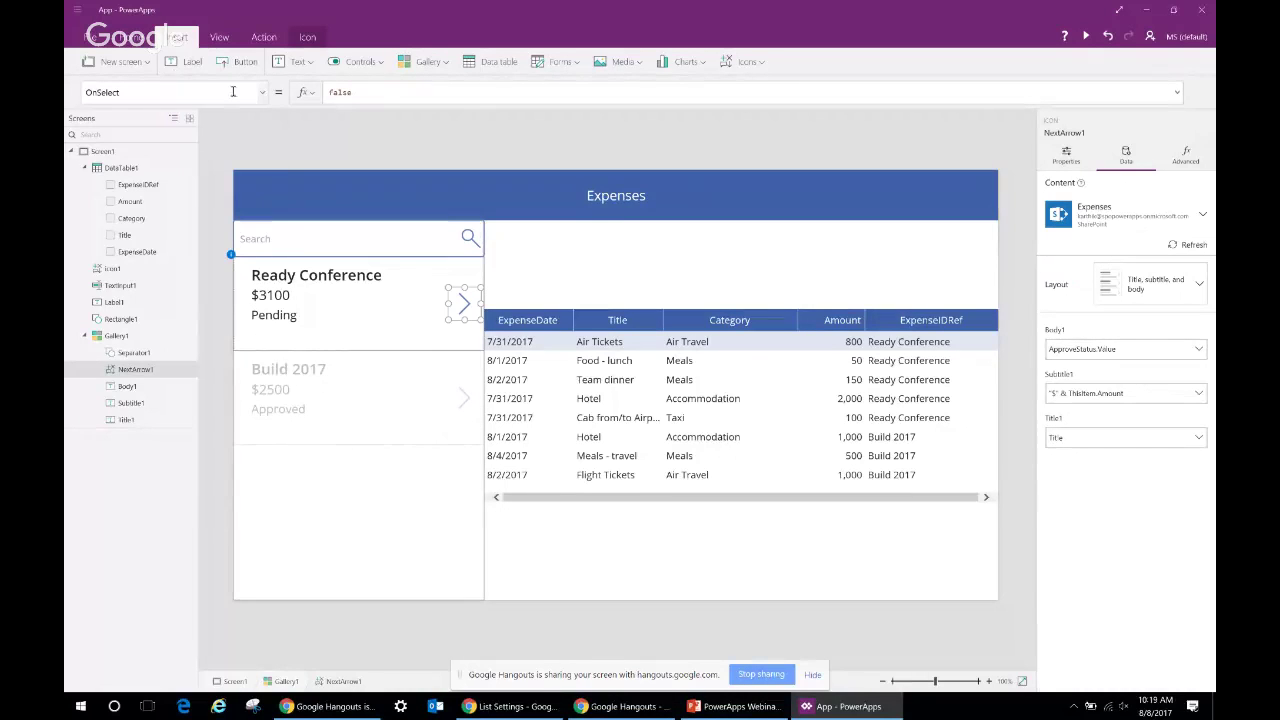
left_click(263, 94)
left_click_drag(265, 135, 270, 262)
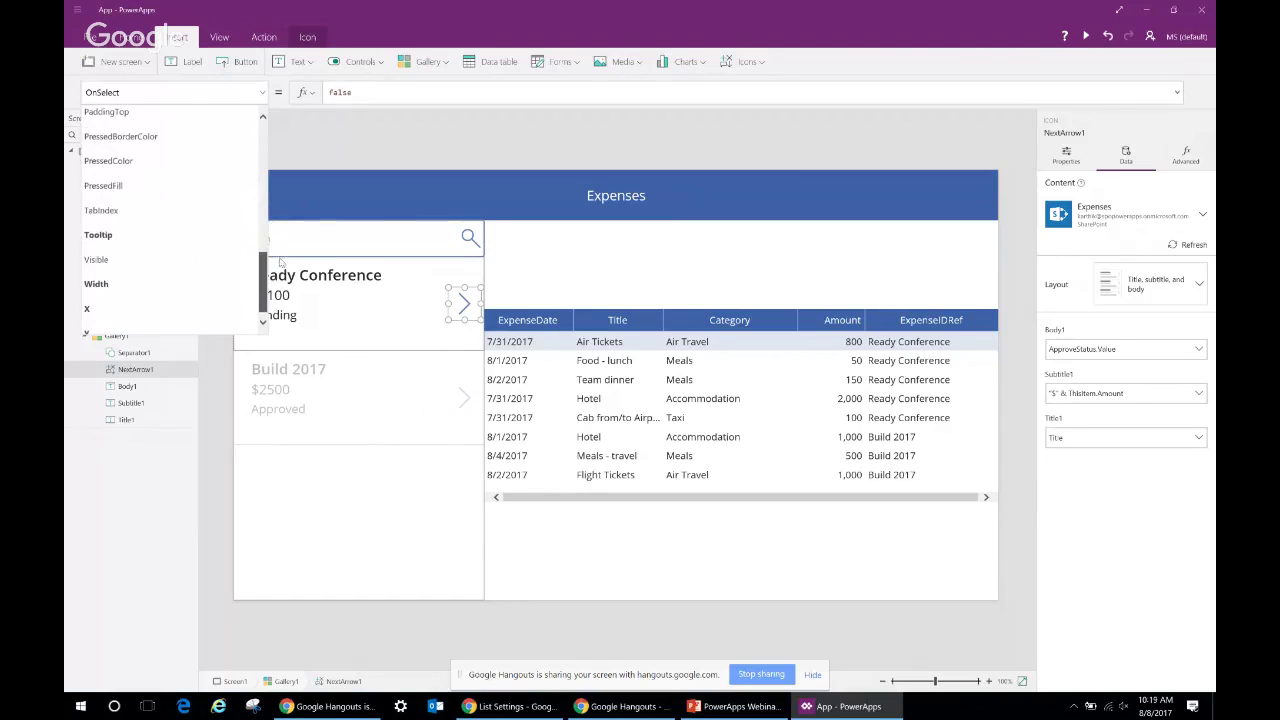
left_click(211, 256)
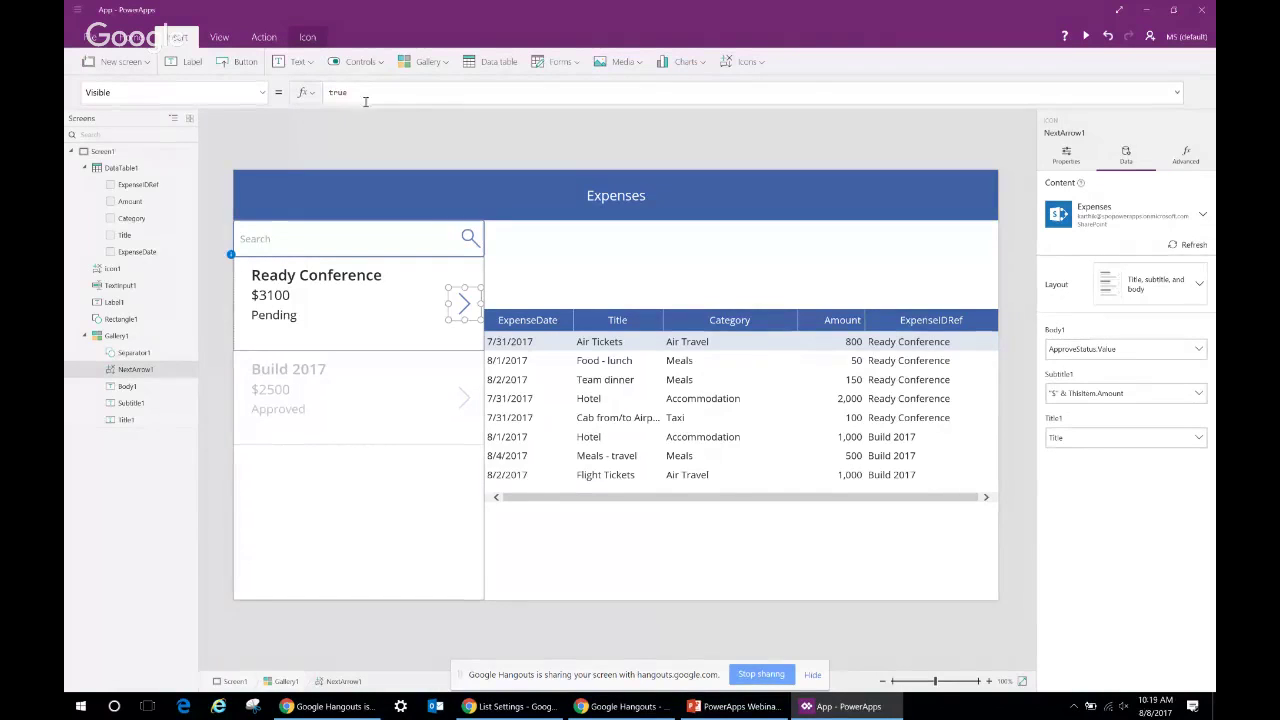
double_click(351, 92)
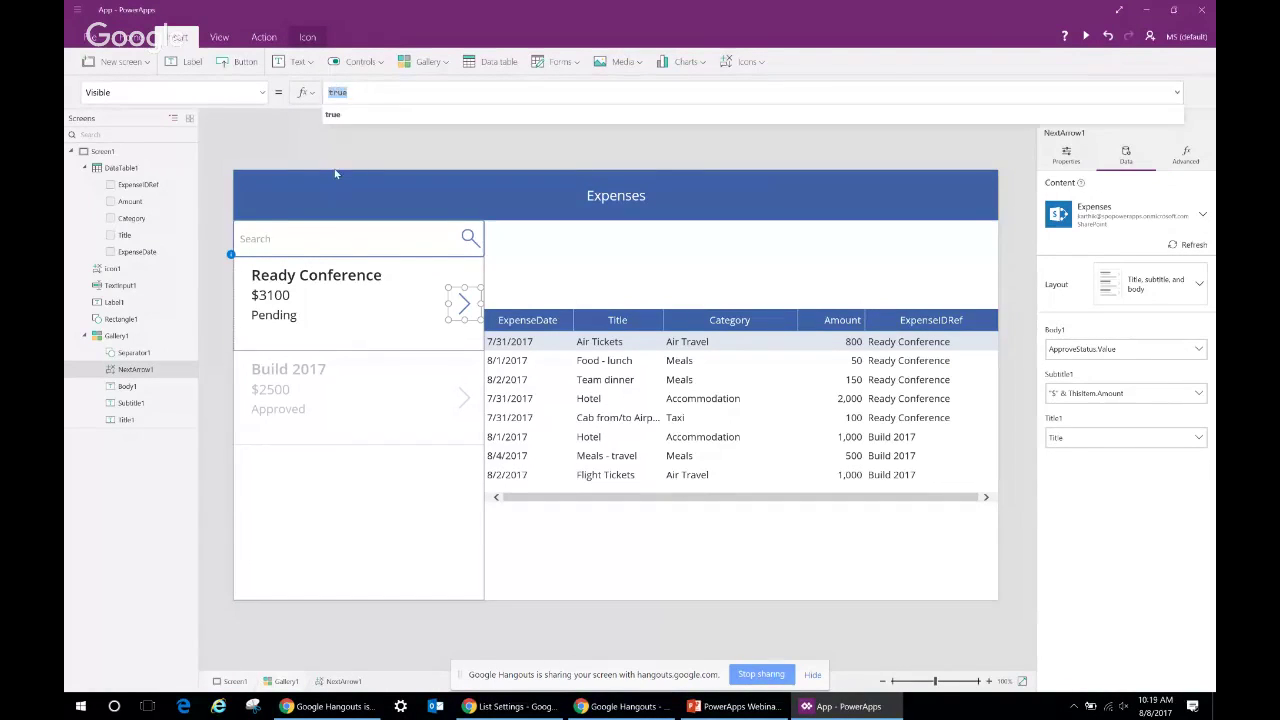
type("Gallery1.")
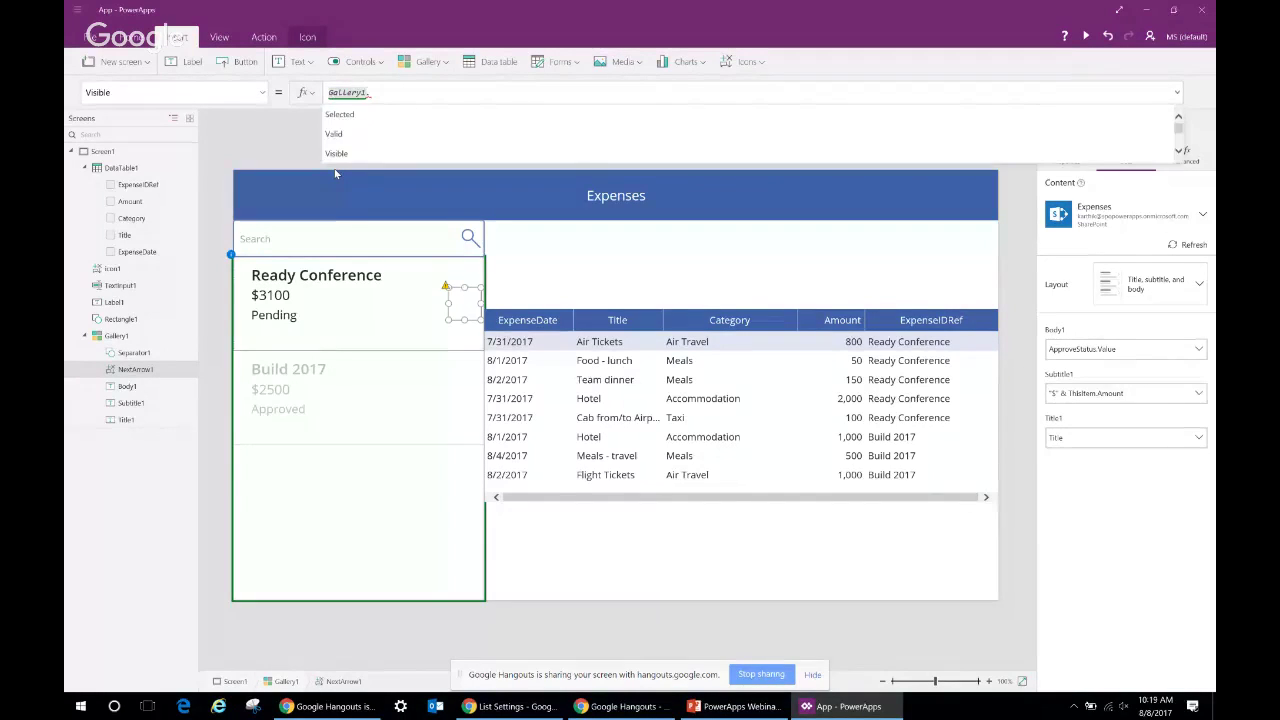
key("BackSpace")
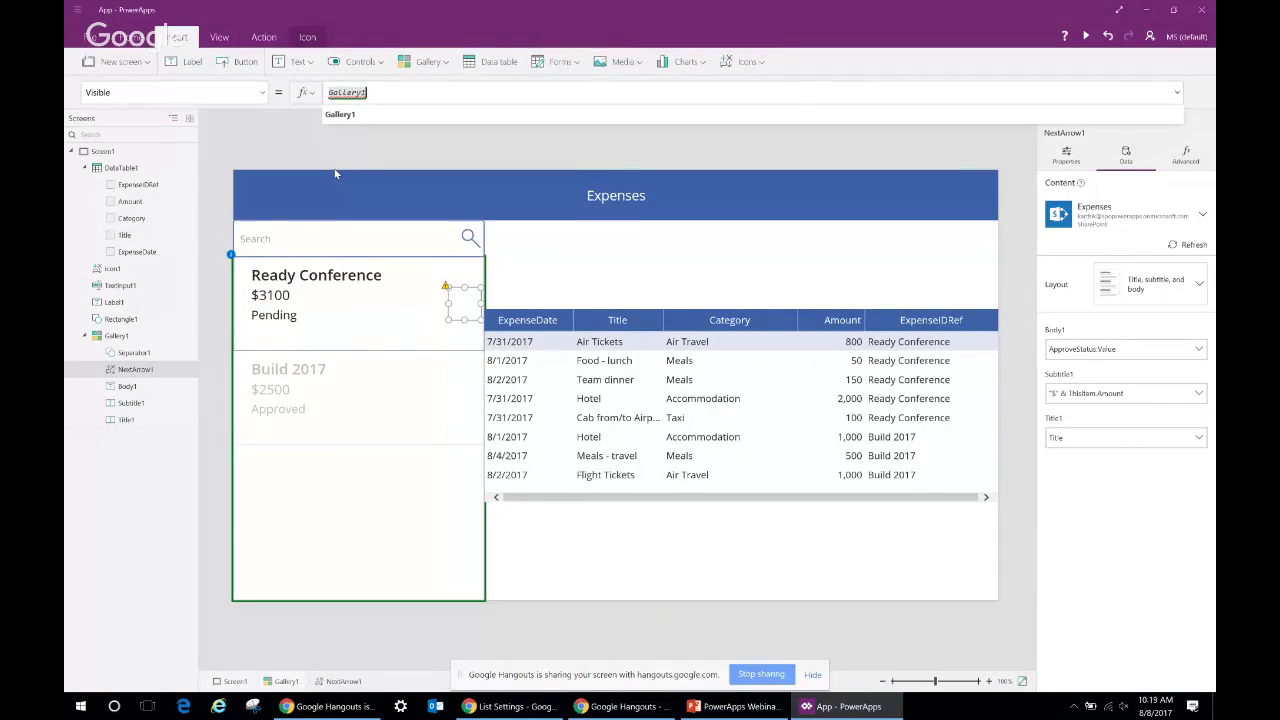
key("BackSpace")
key("BackSpace")
key("BackSpace")
key("BackSpace")
key("BackSpace")
key("BackSpace")
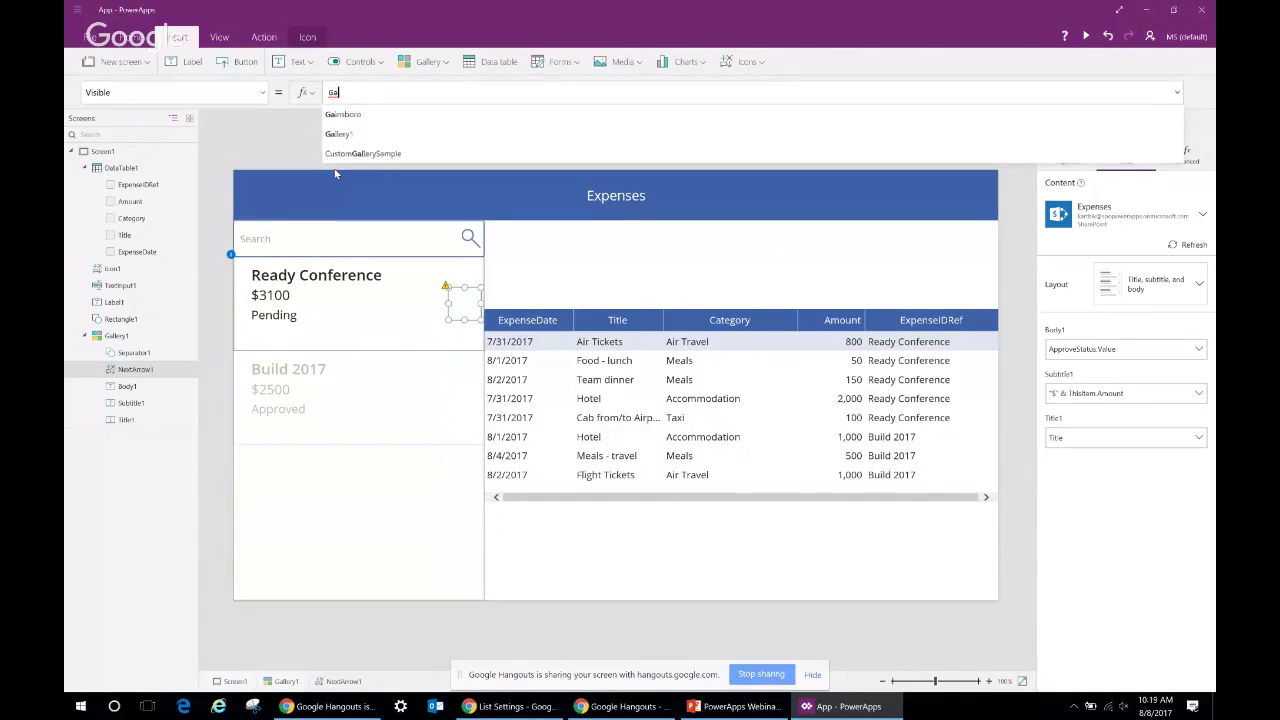
key("BackSpace")
key("BackSpace")
Set the arrow icon's Visible property to ThisItem.IsSelected
type("ThisI")
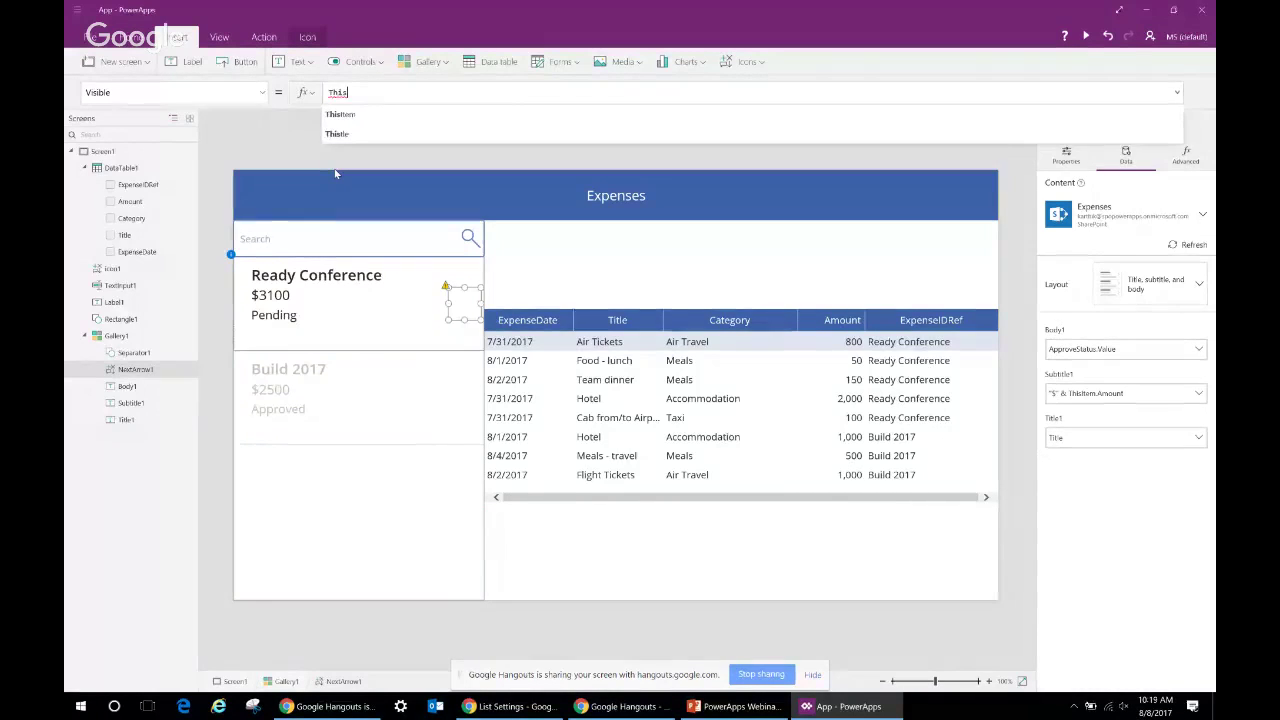
type("tem.")
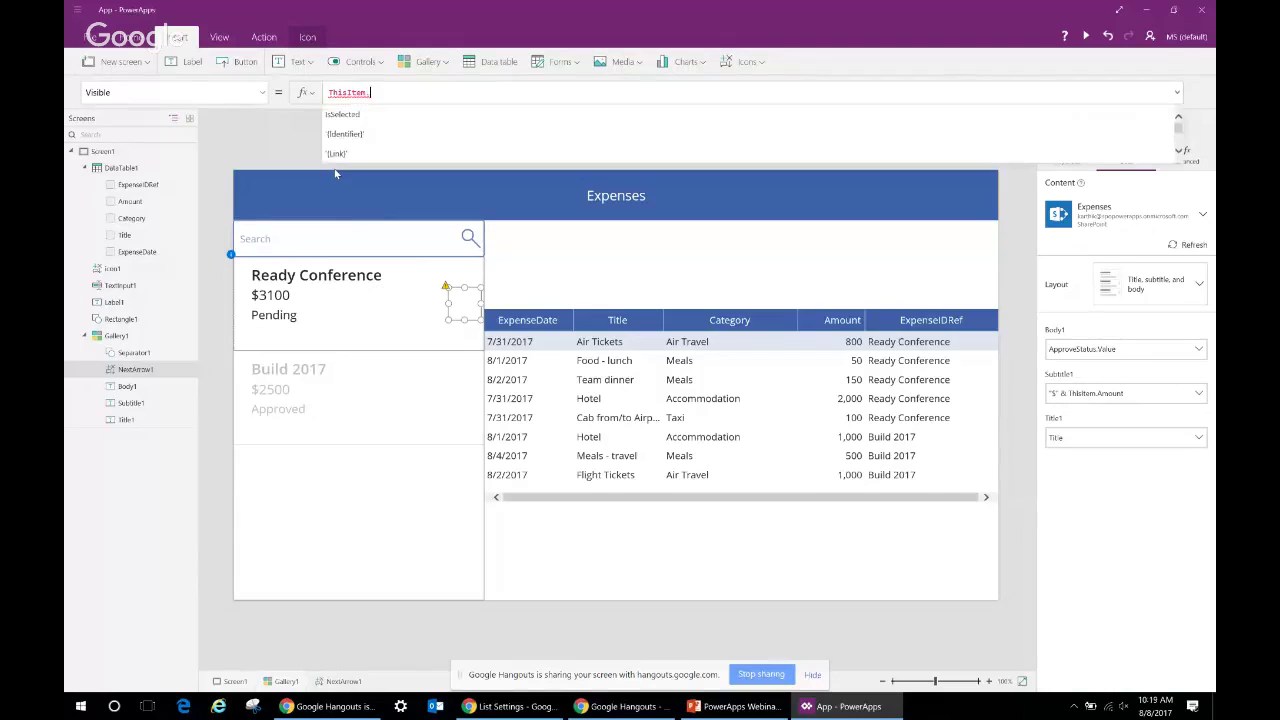
key("Tab")
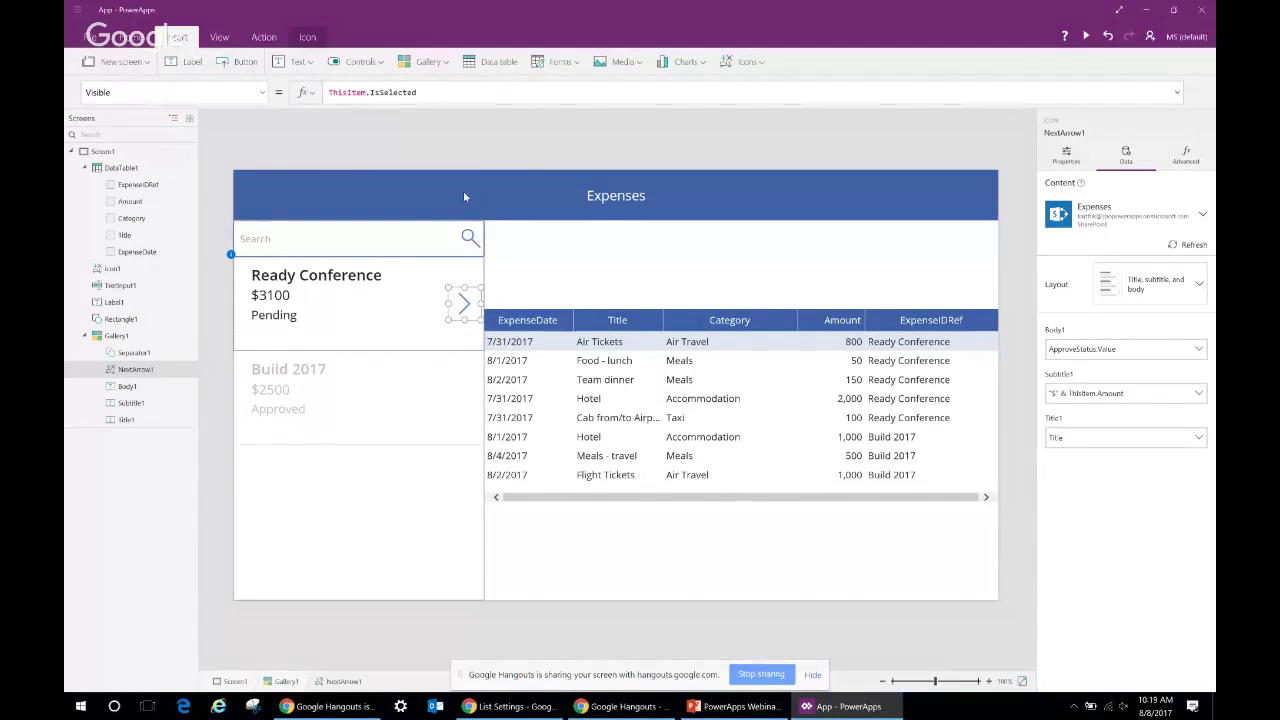
left_click(365, 477)
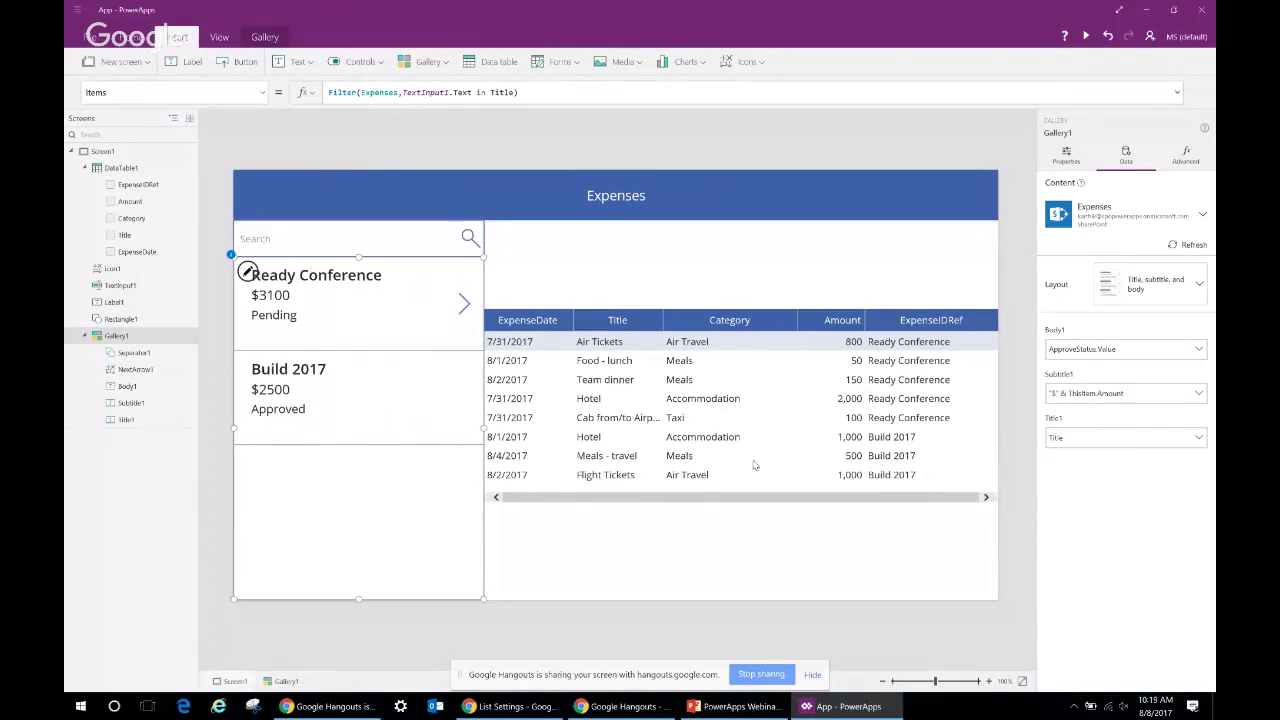
Wrap the data table's Items formula in a Filter function with ExpenseDetails as the source
left_click(757, 500)
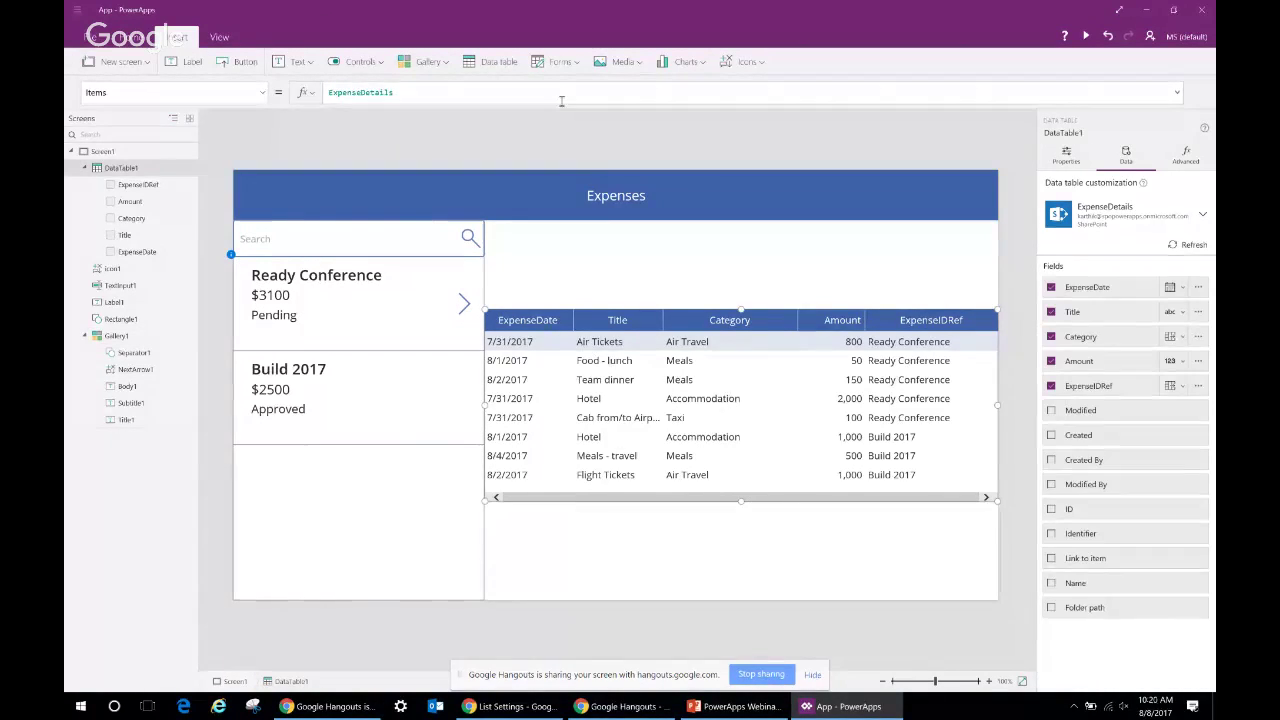
left_click(372, 97)
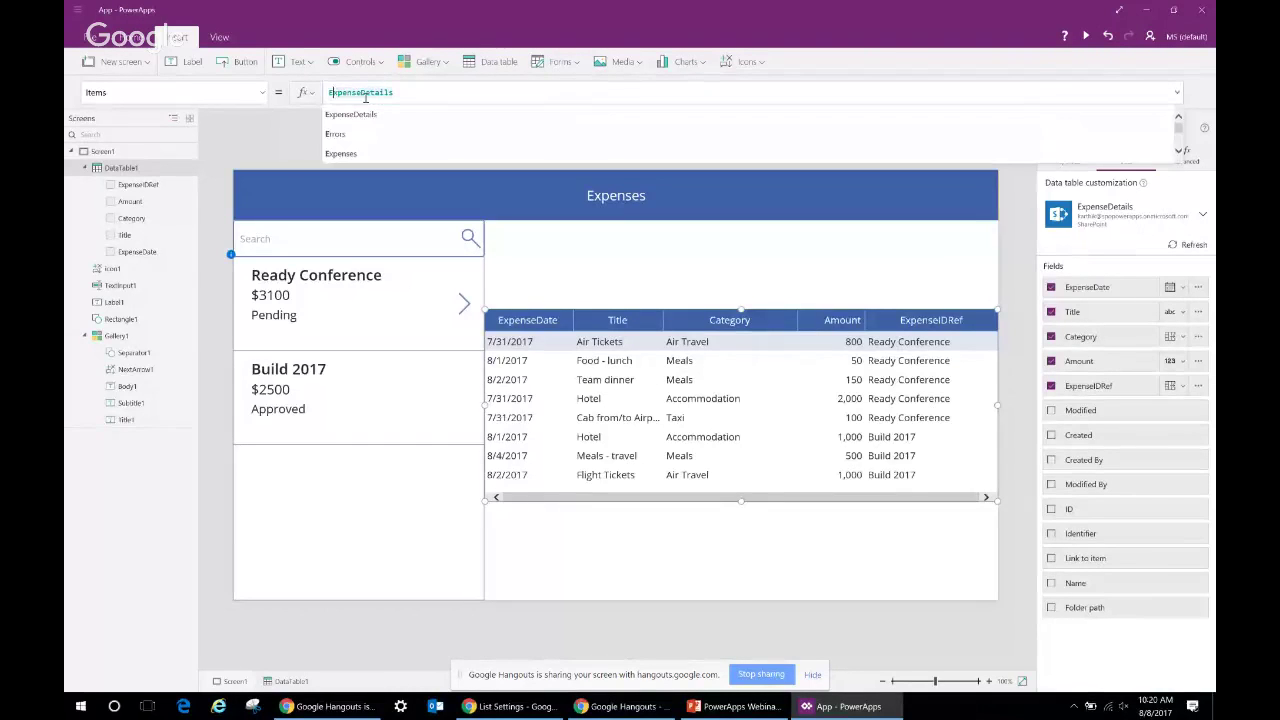
key("Home")
type("Fi;t")
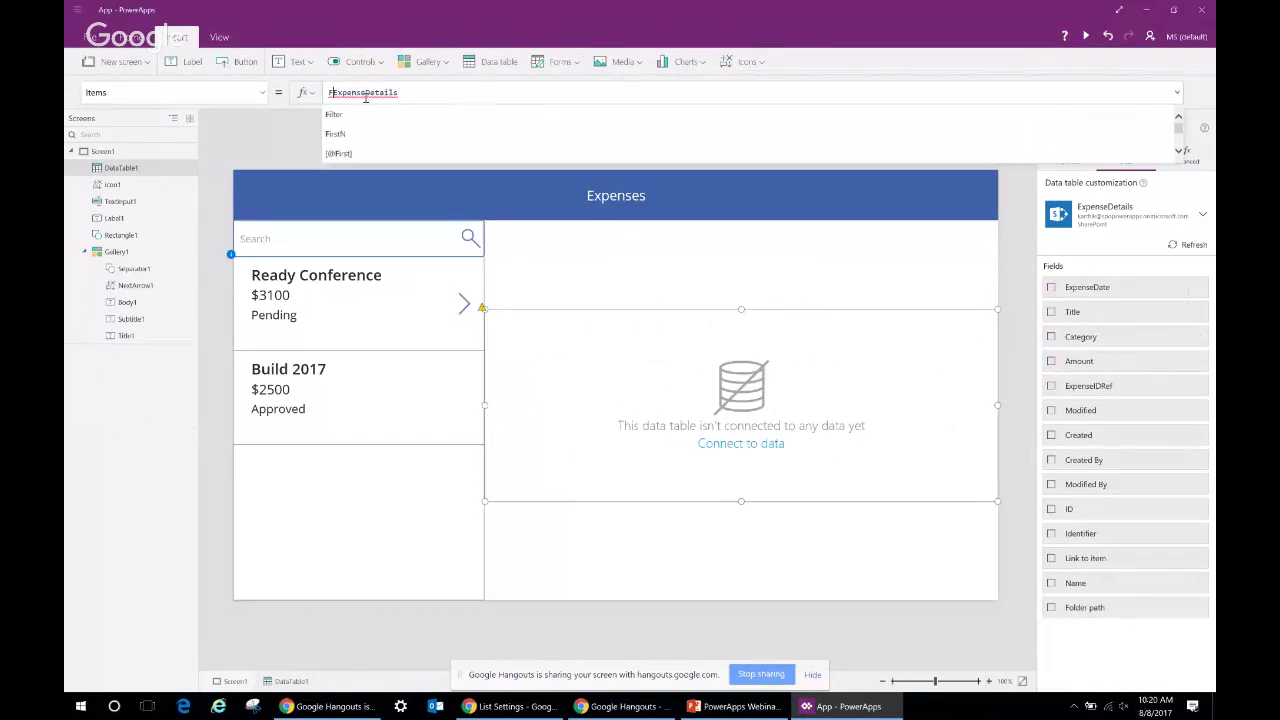
key("BackSpace")
key("BackSpace")
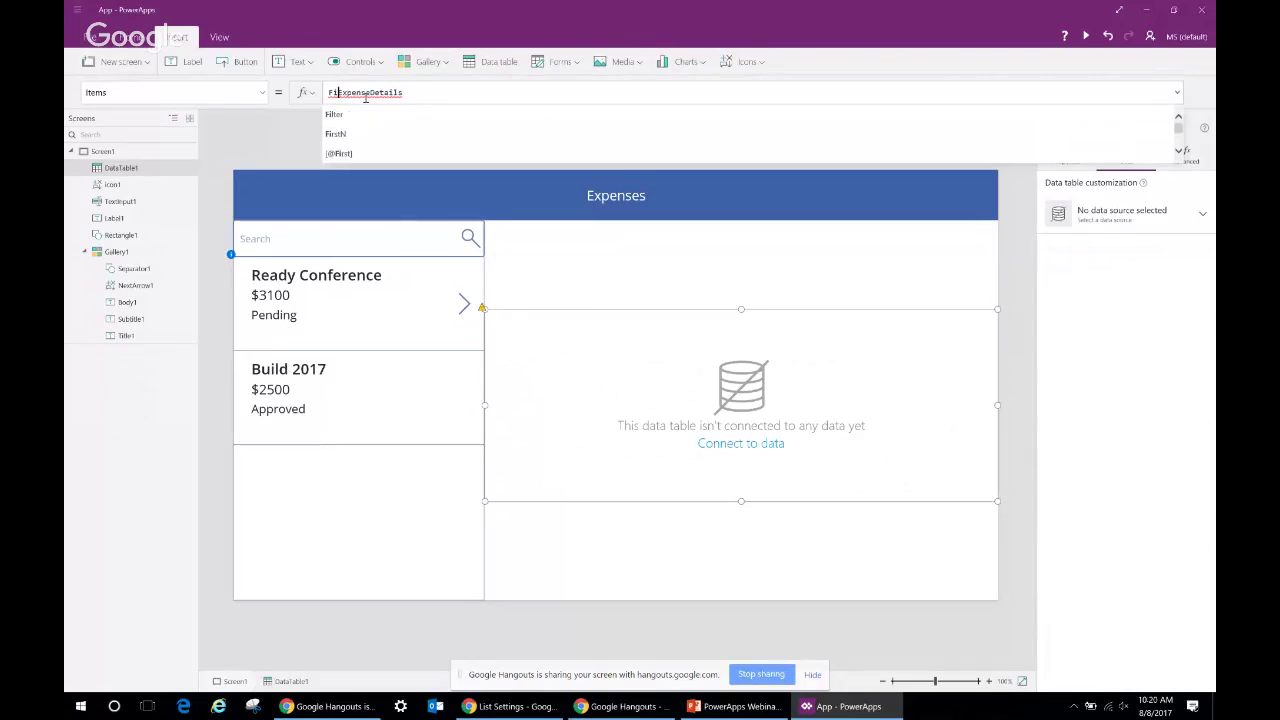
type("lter(ExpenseDetails")
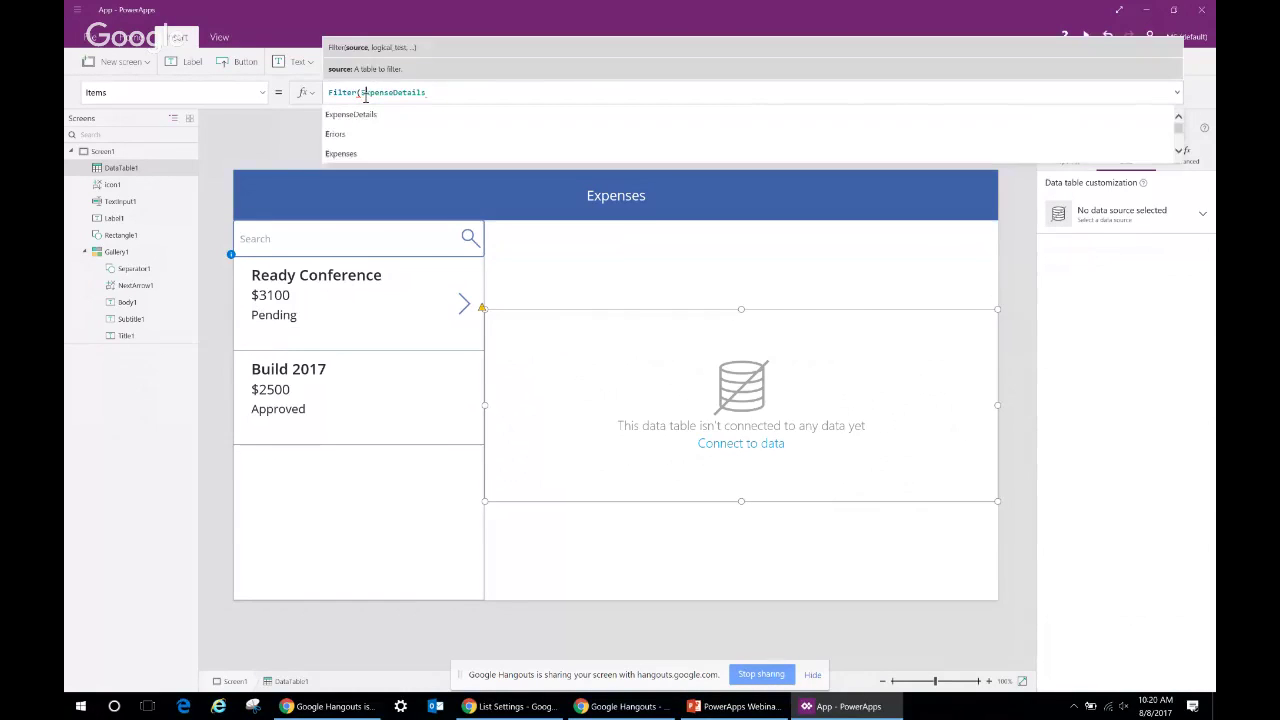
type(", ")
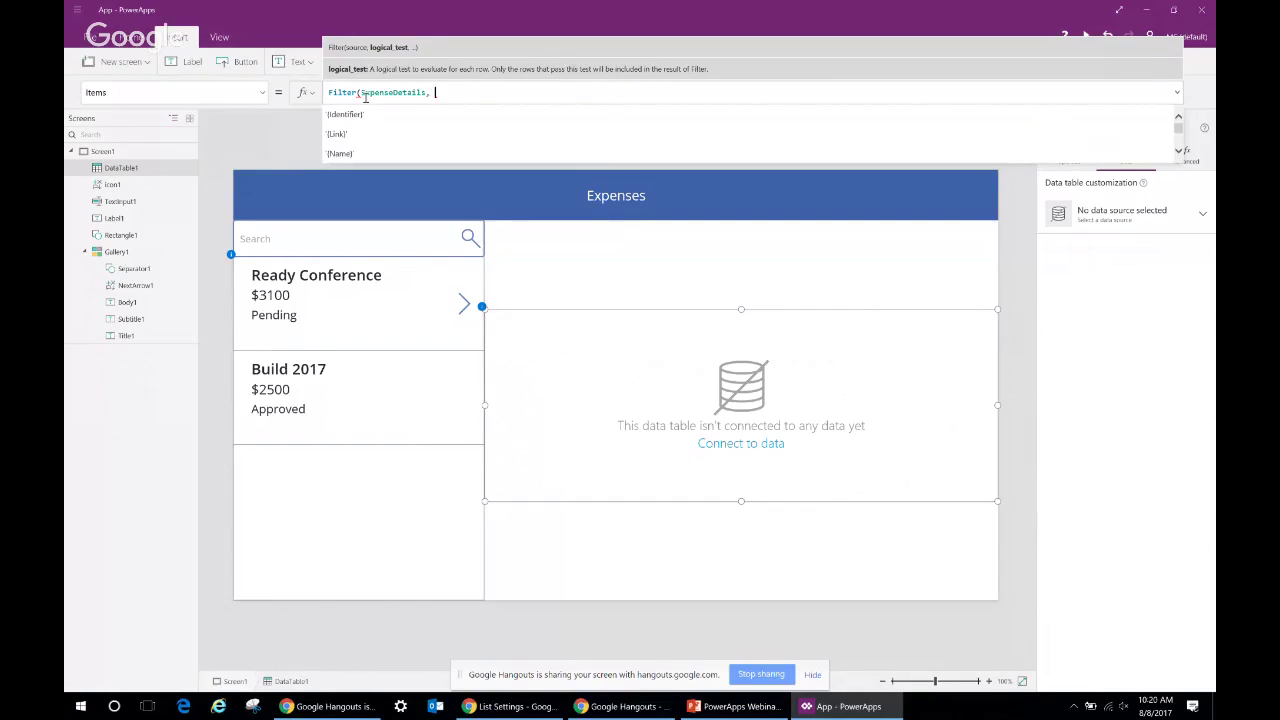
Complete the data table's Filter formula with the condition ExpenseIDRef.Value = Gallery1.Selected.Title
type("Expen")
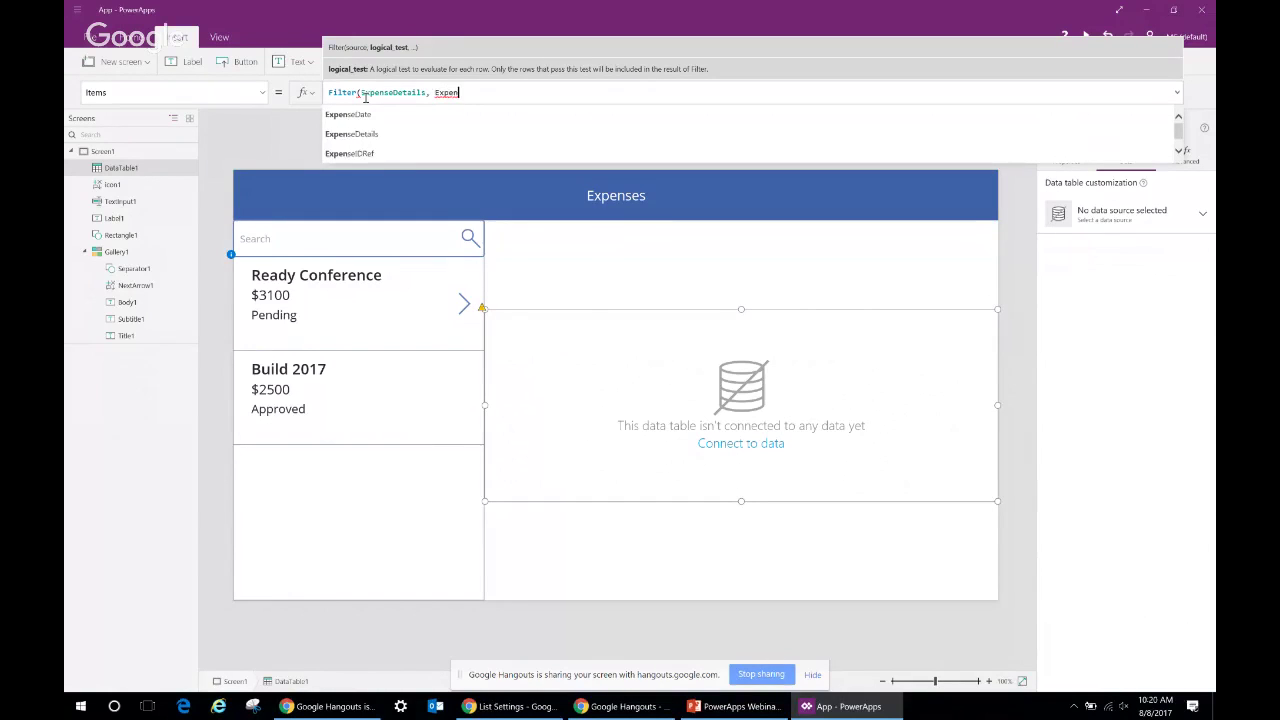
type("seIDRef.")
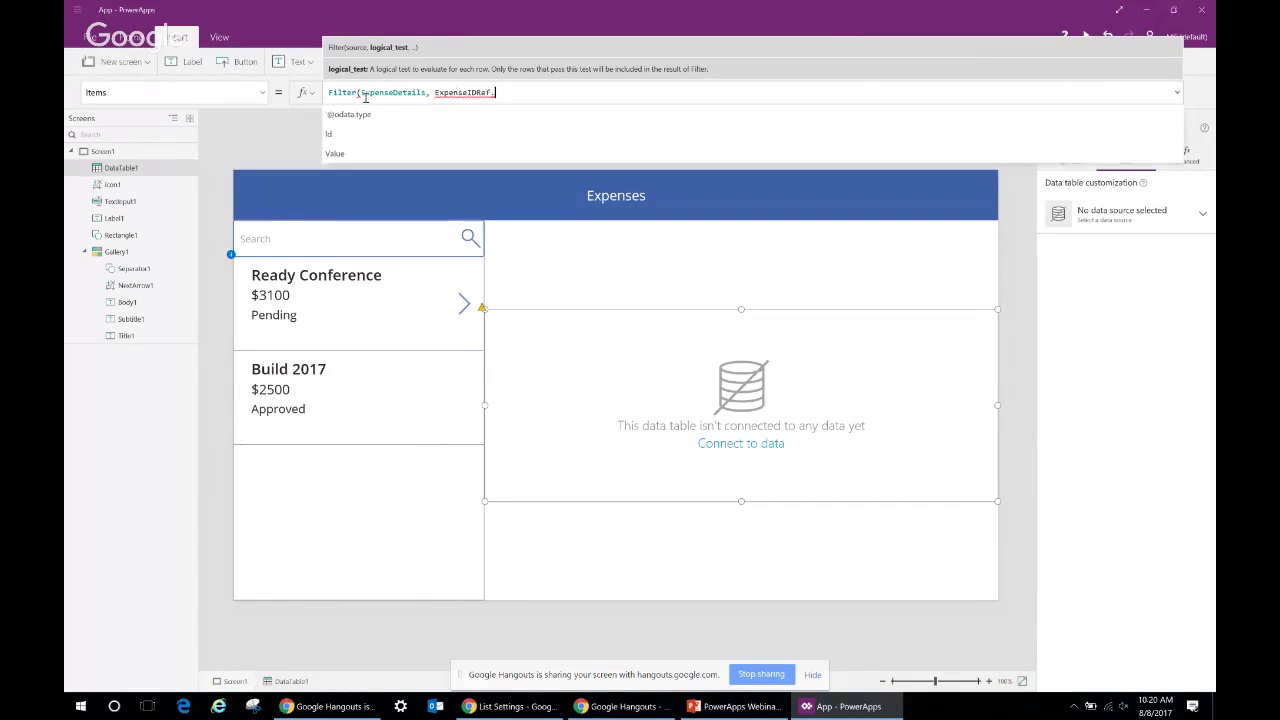
key("Down")
key("Down")
key("Down")
key("Return")
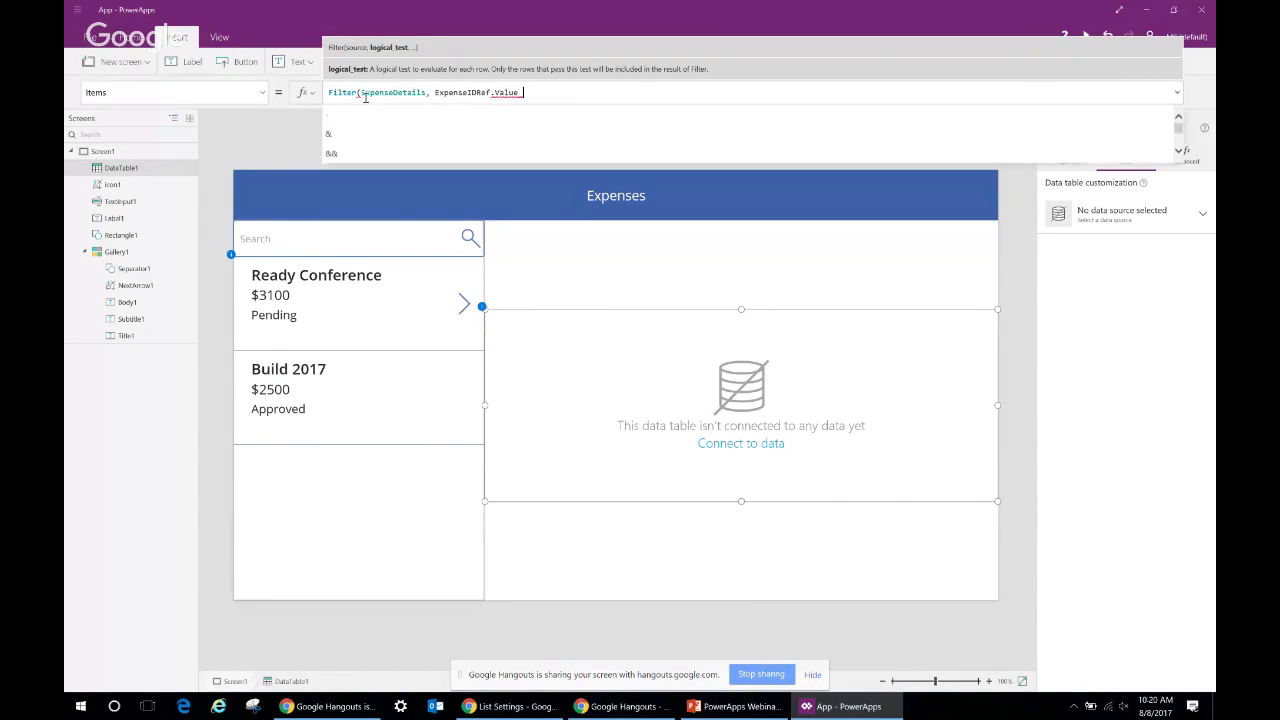
type("= Gallery1.")
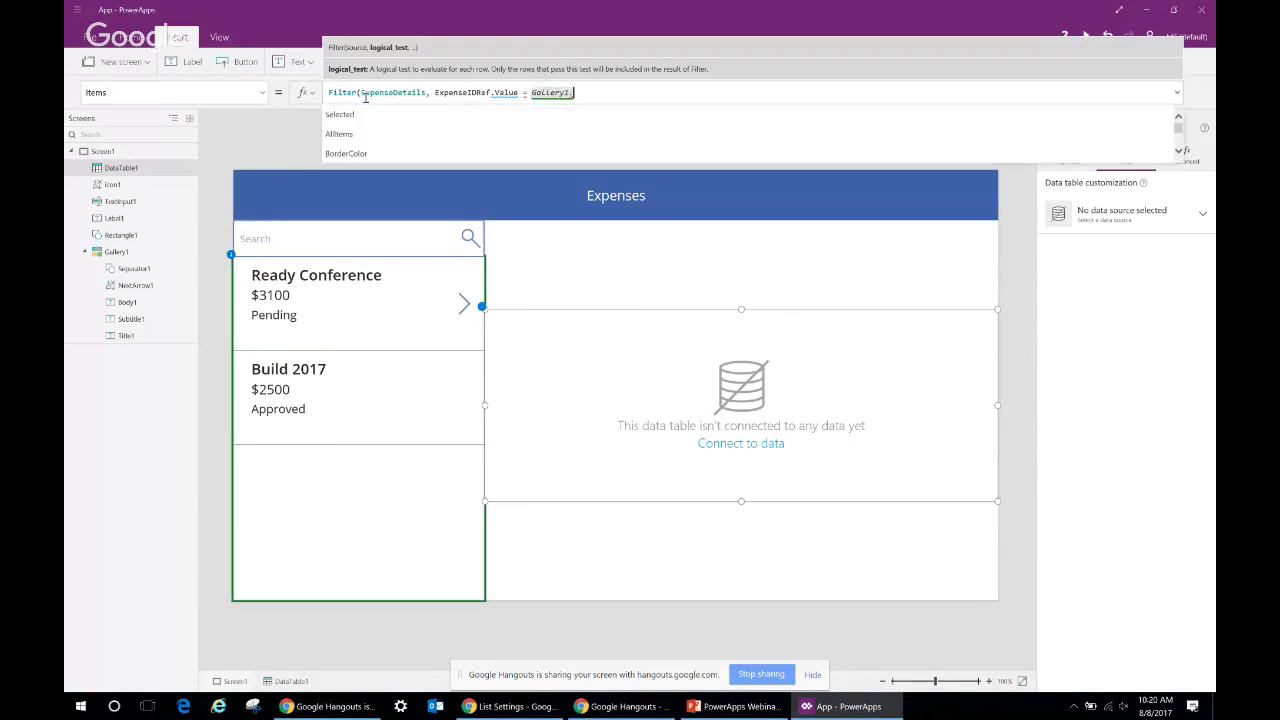
key("Tab")
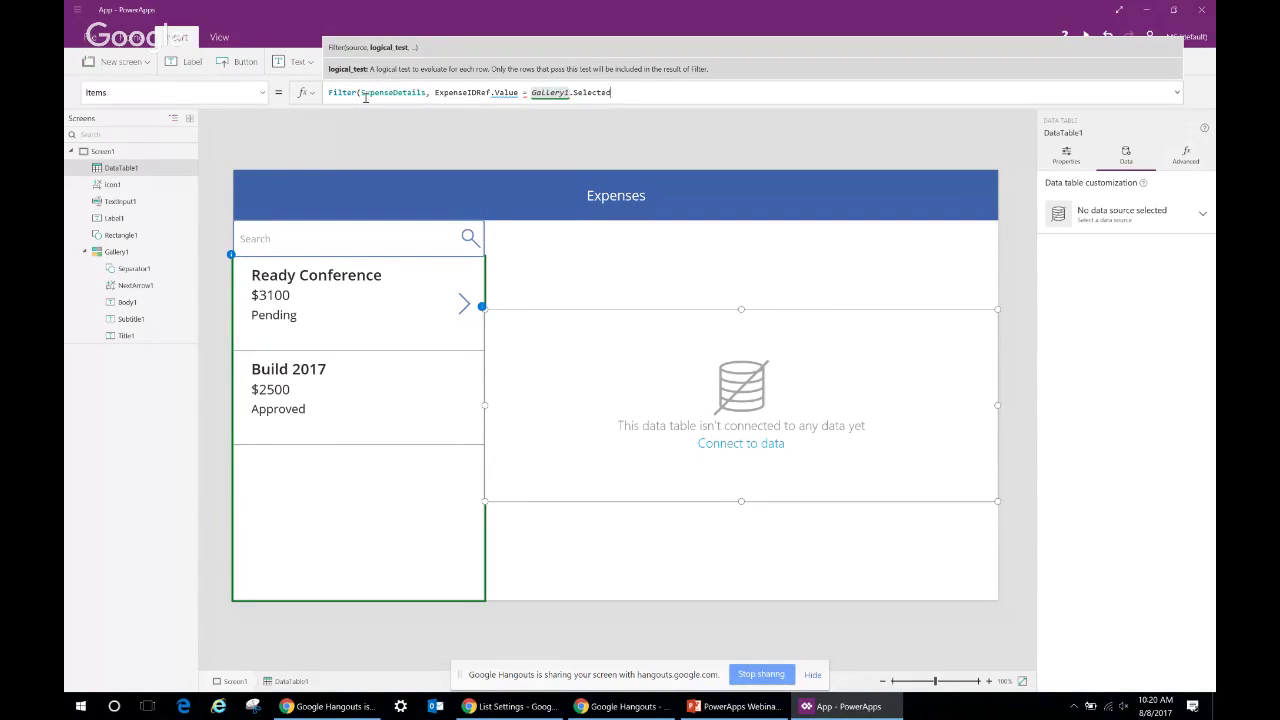
type(".")
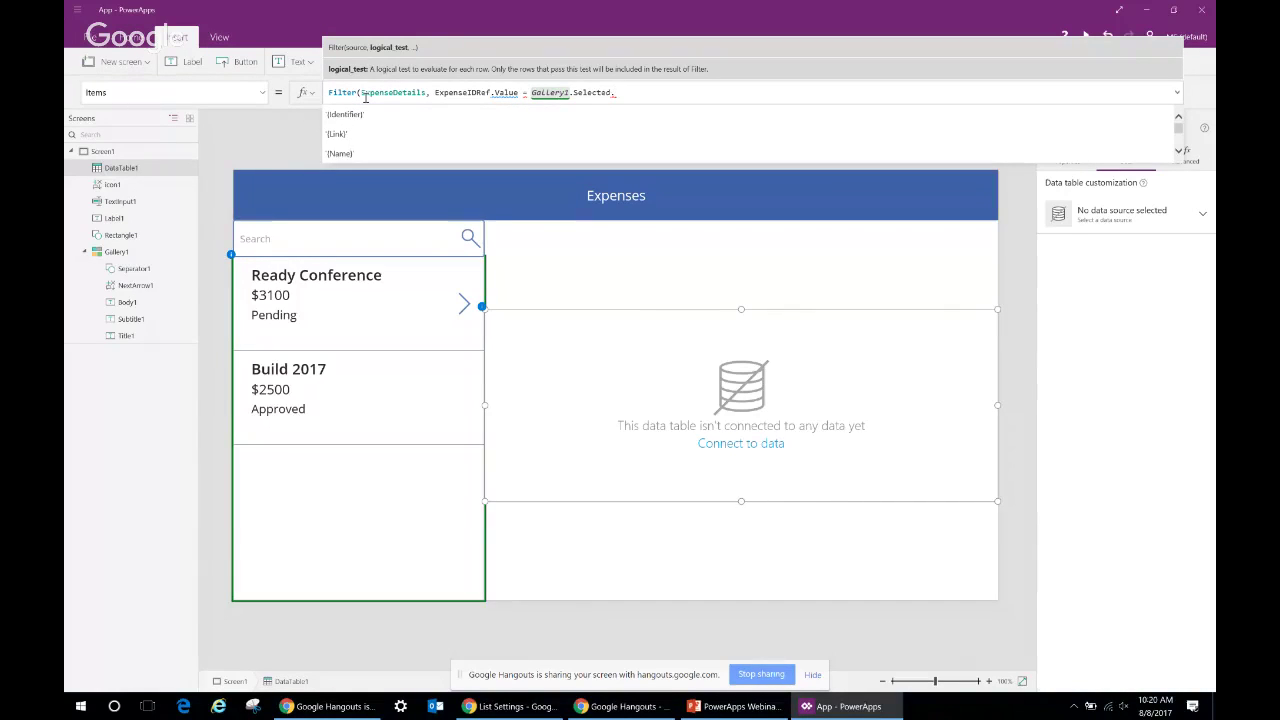
type("Ti")
key("Tab")
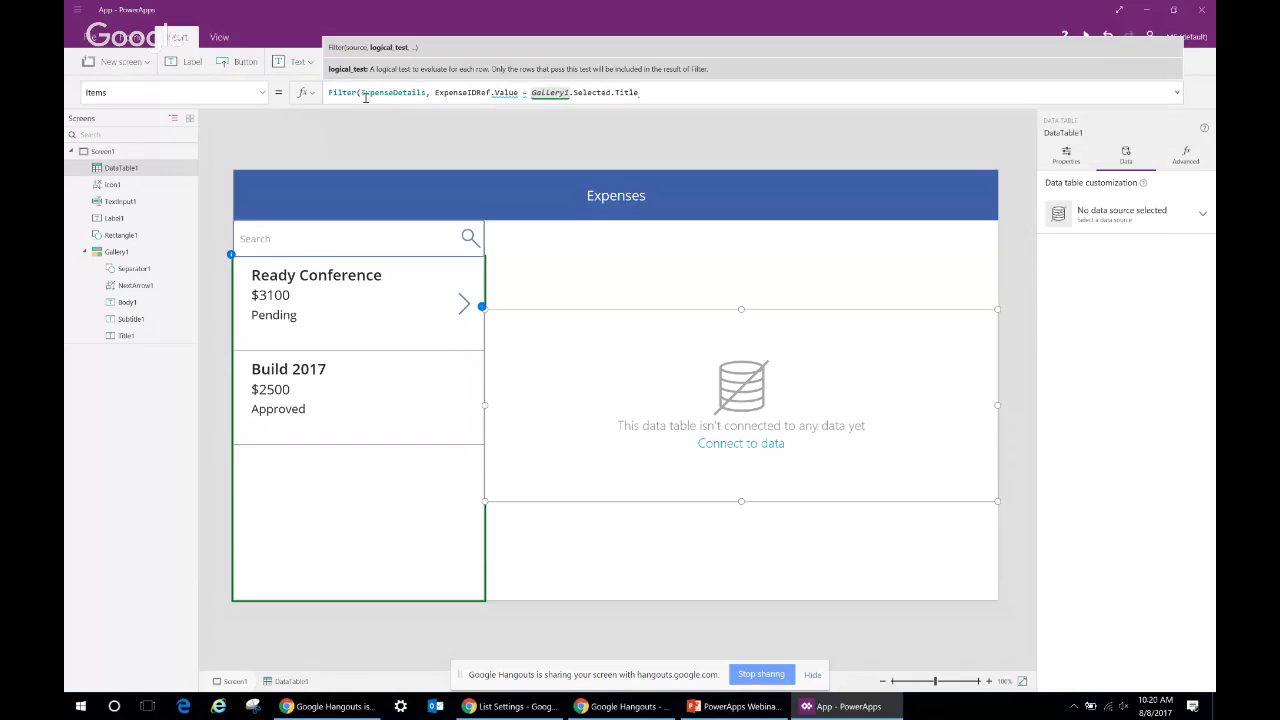
type(")")
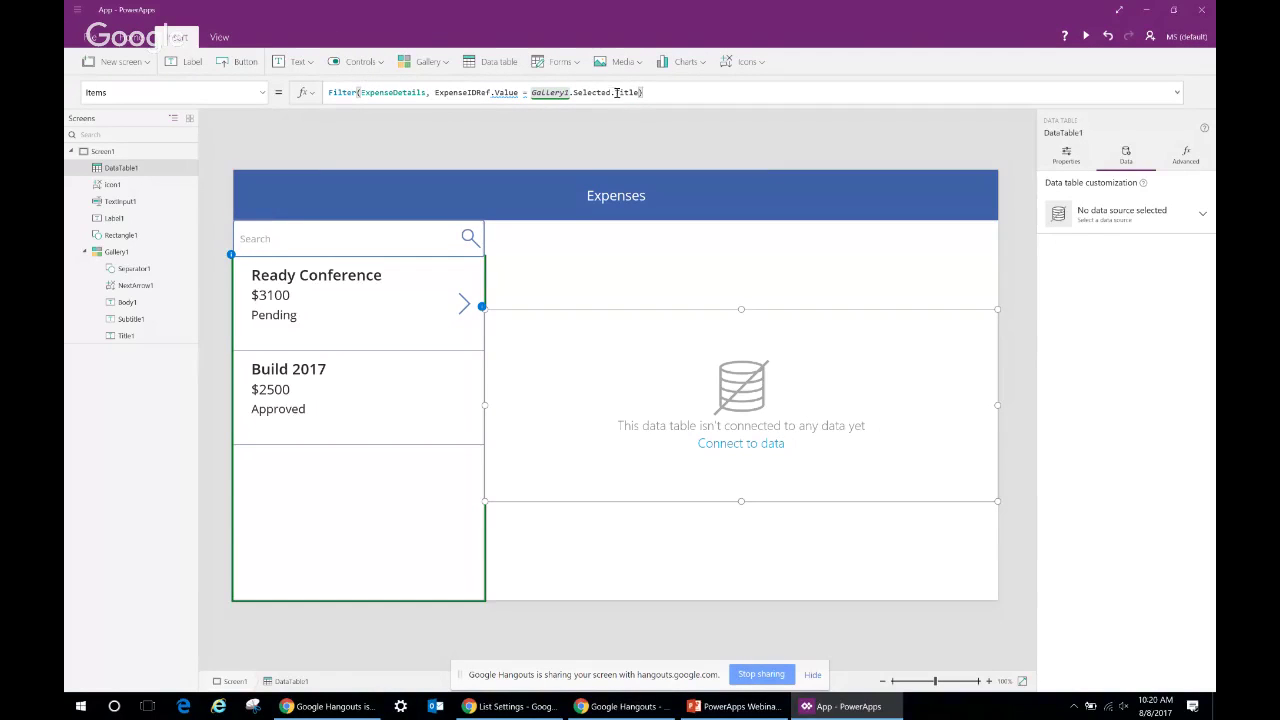
Switch to SharePoint in the browser, examine the lookup settings of the ExpenseIDRef column, and return to PowerApps
key("alt+Tab")
key("alt+Tab")
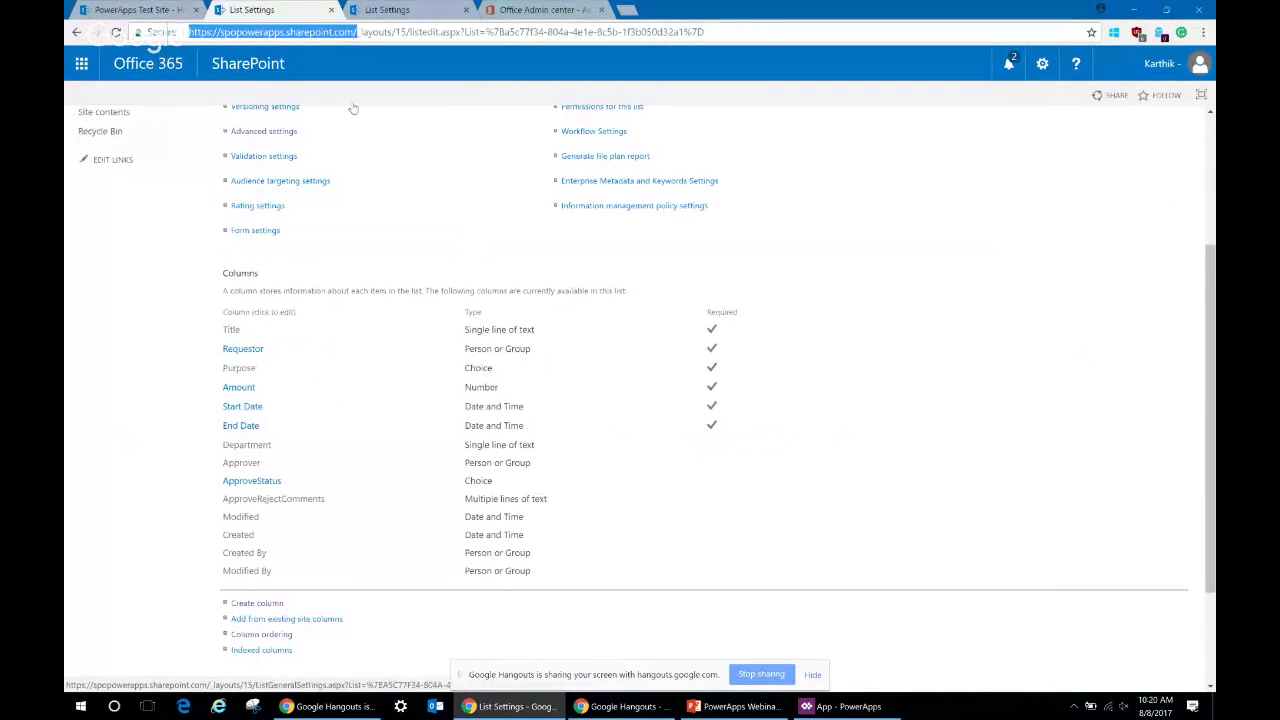
key("ctrl+Tab")
left_click(256, 310)
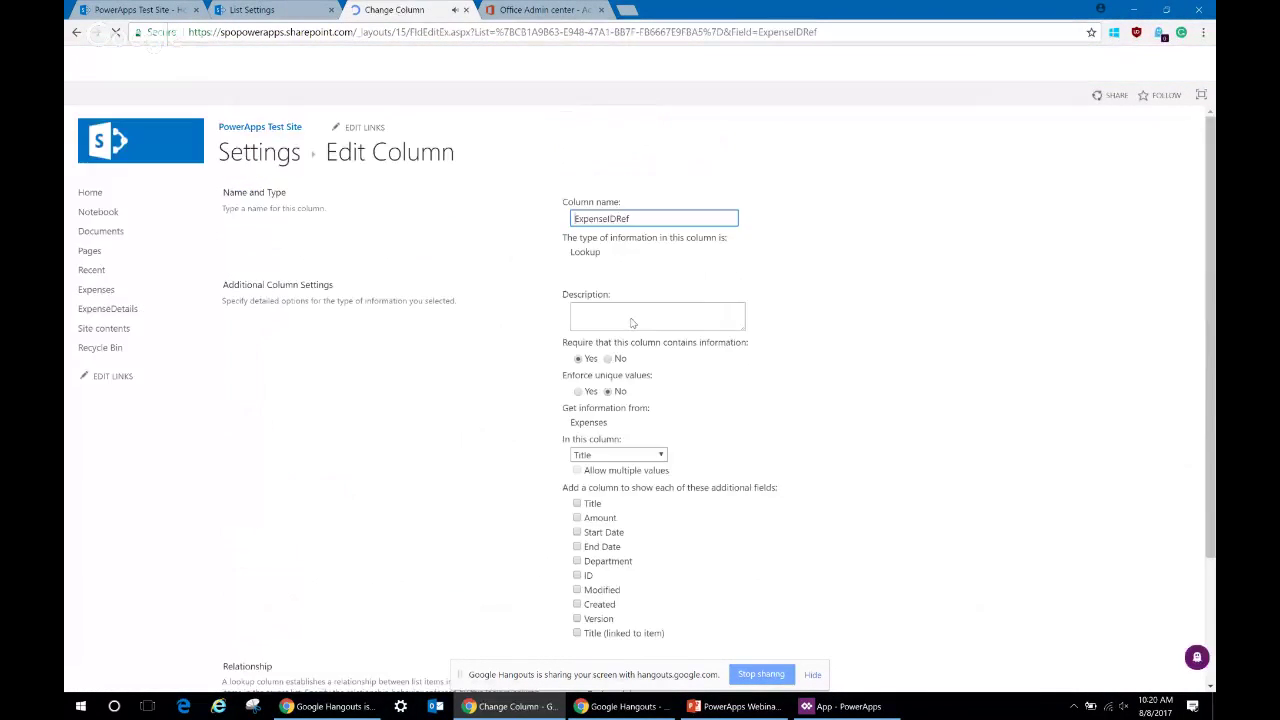
scroll(1211, 226, "down", 1)
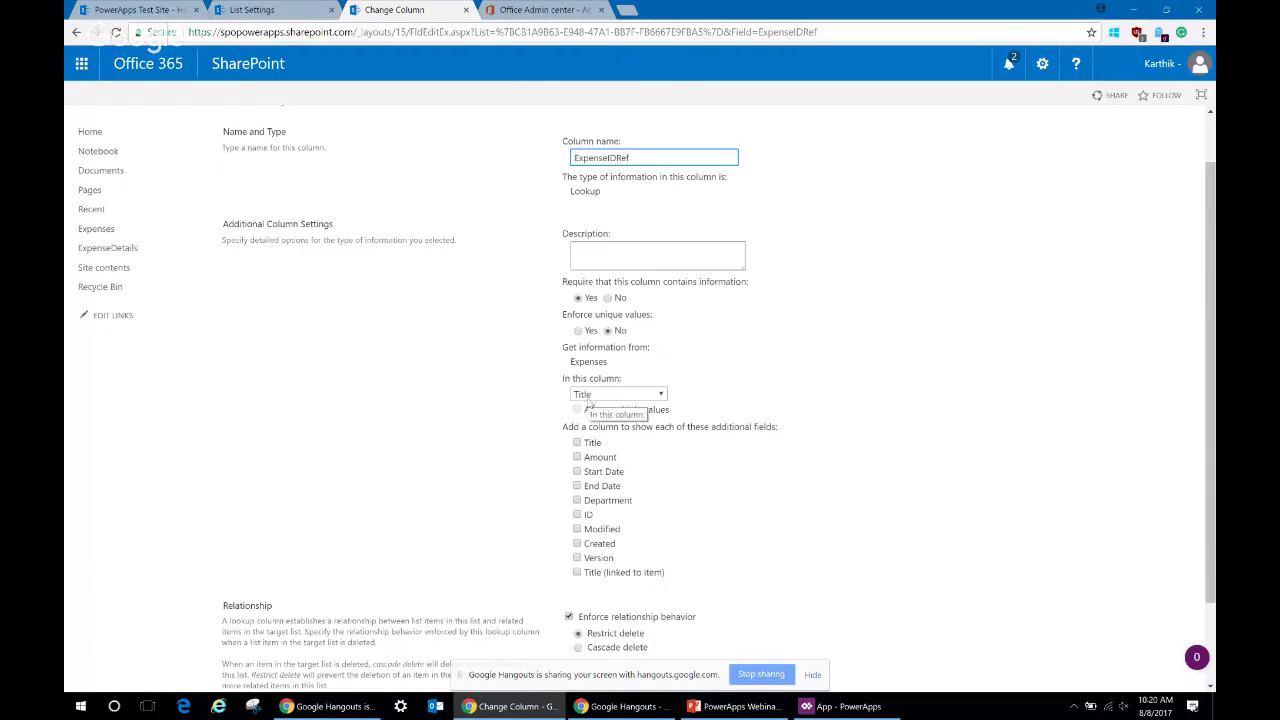
key("alt+Tab")
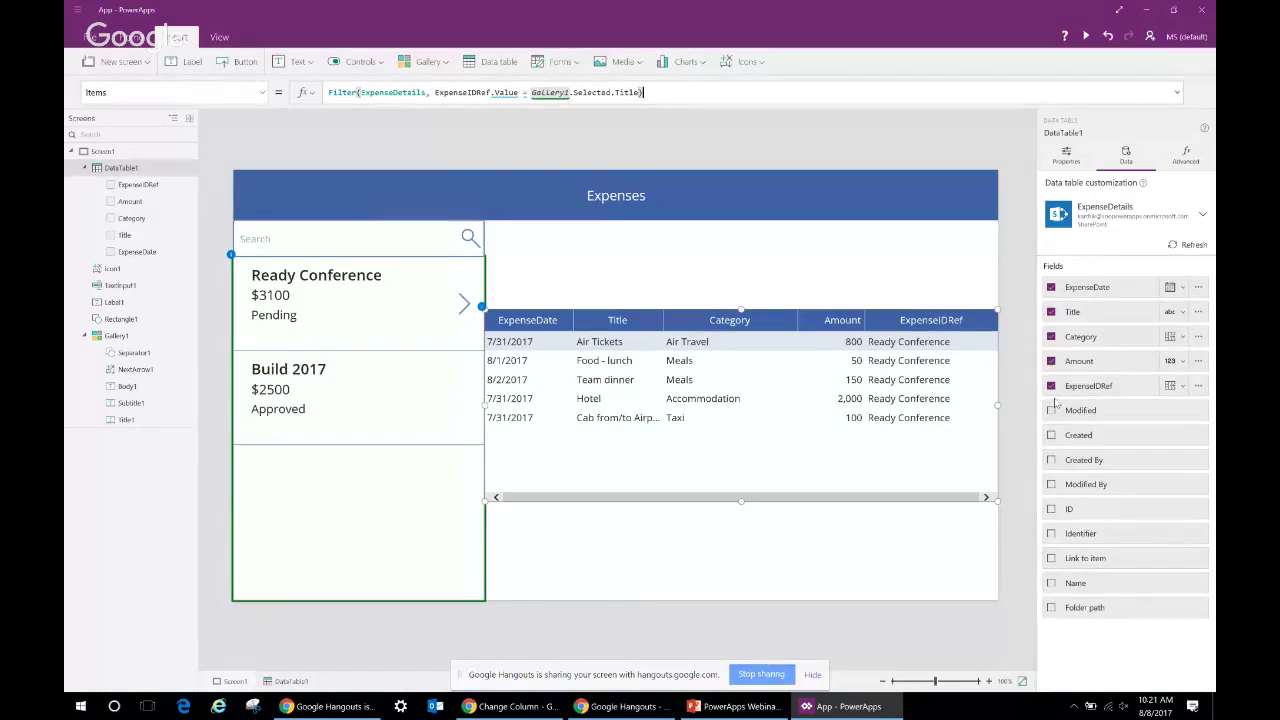
Test the data table's filter by selecting Build 2017 and then Ready Conference in the gallery
left_click(374, 396)
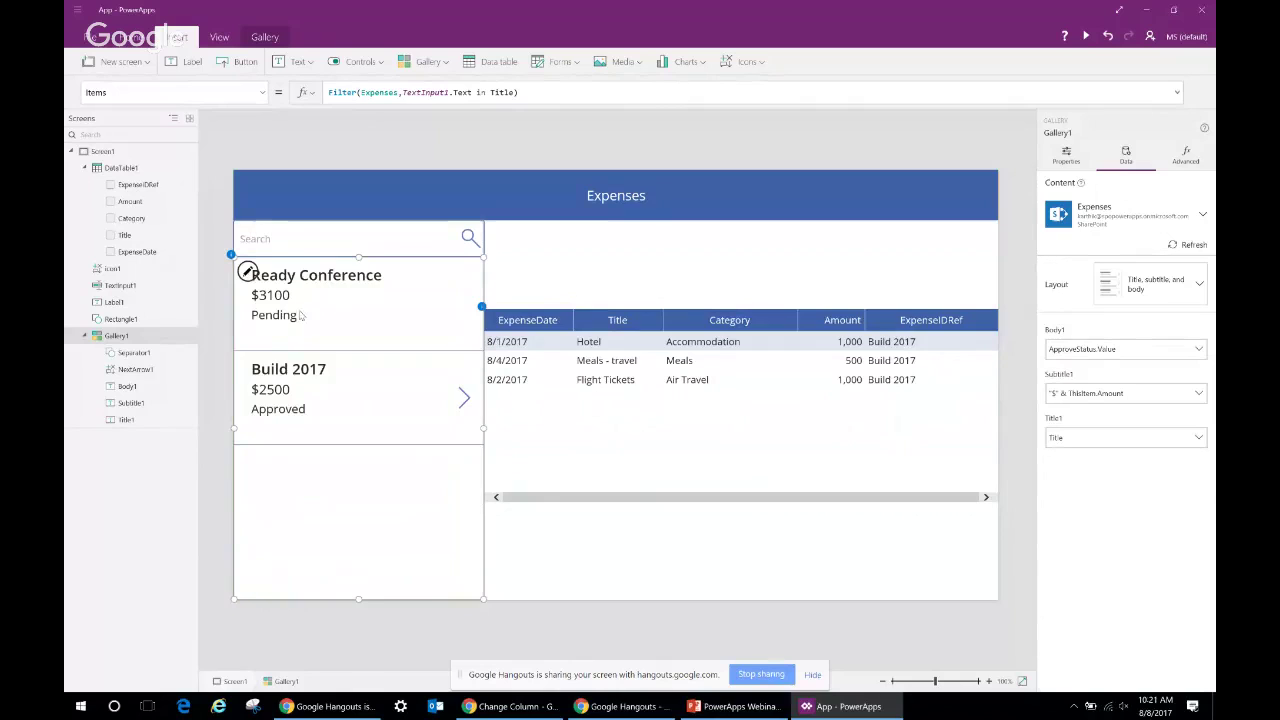
left_click(384, 315)
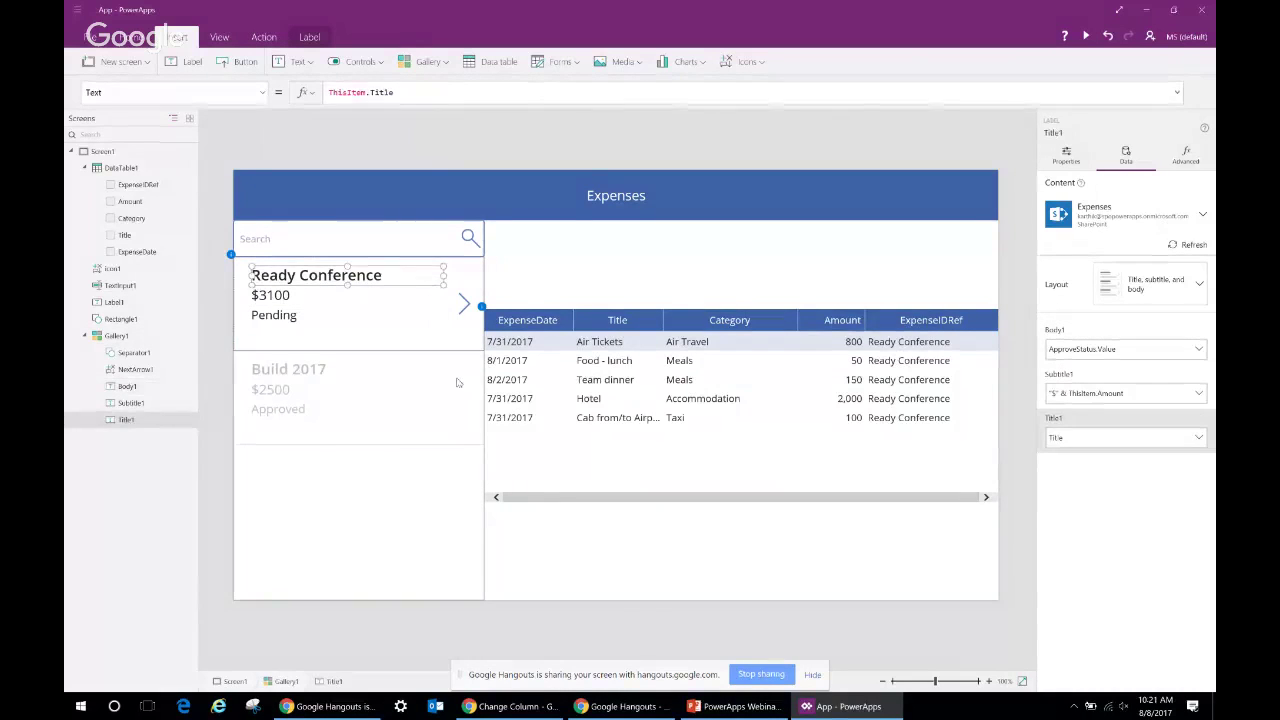
left_click(461, 392)
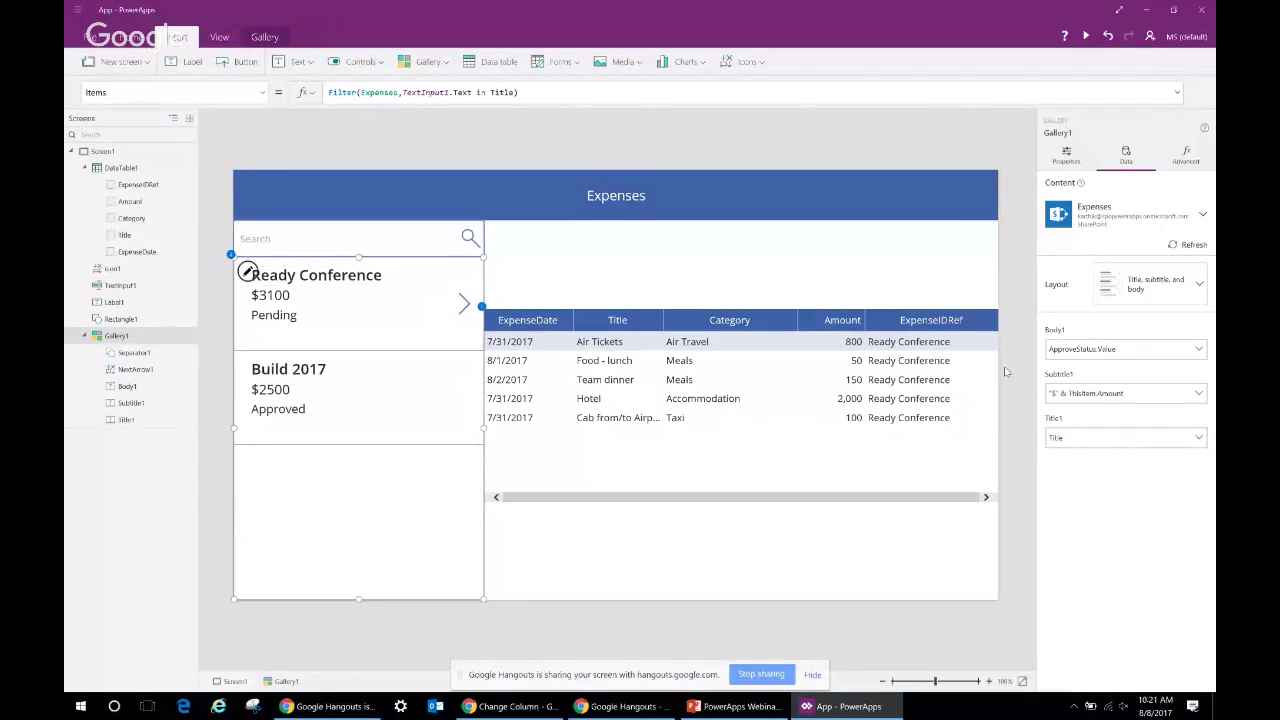
Remove the ExpenseIDRef field from the data table and shorten the table from its lower edge to a height of about 267
left_click(727, 480)
left_click(882, 464)
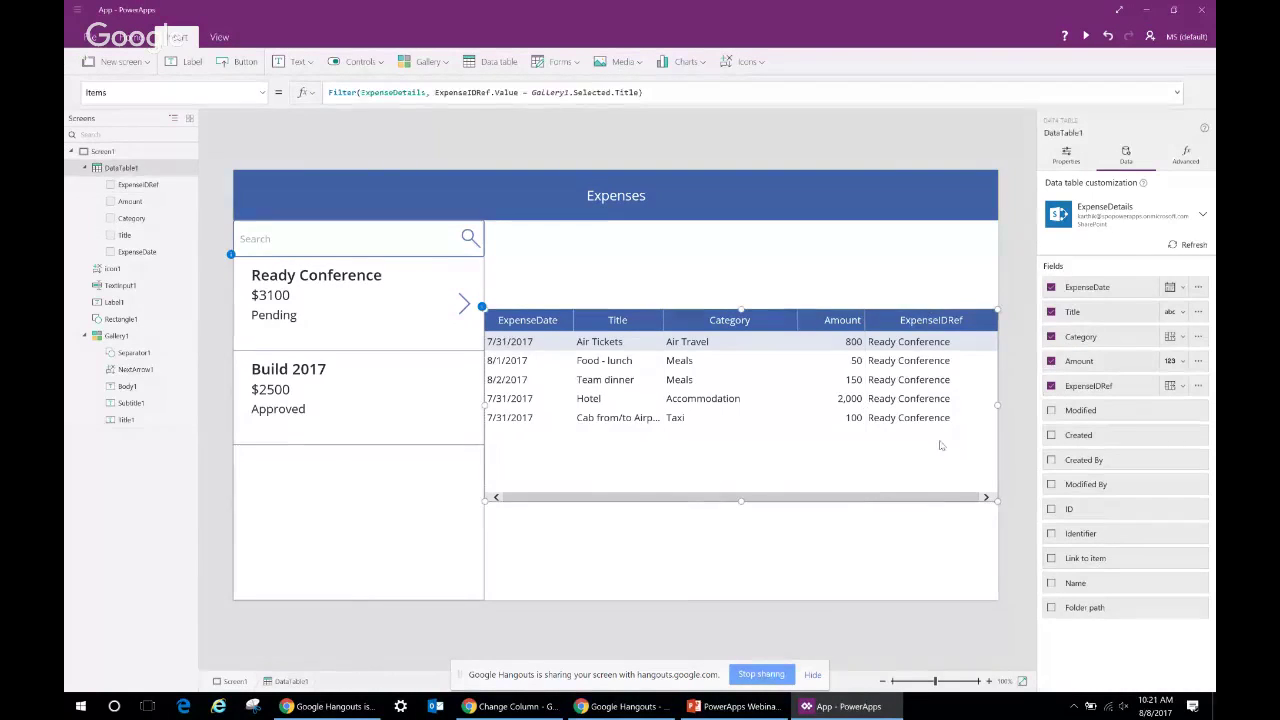
left_click(1051, 386)
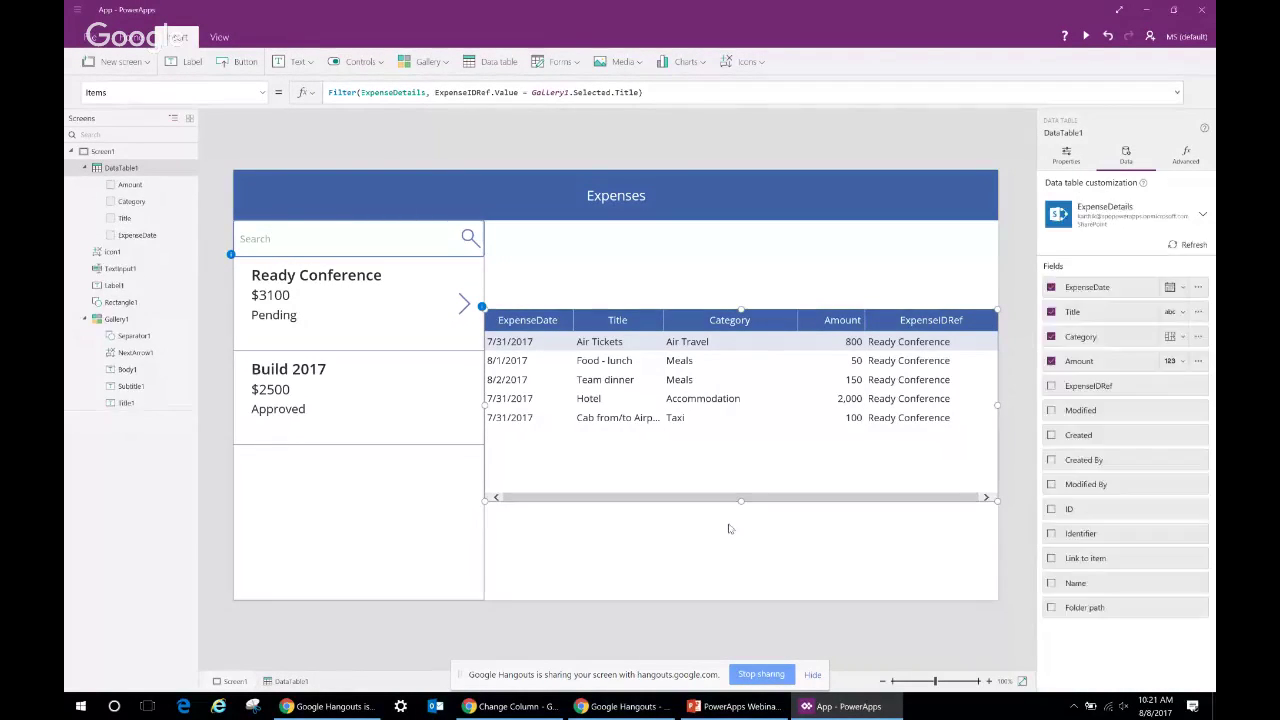
left_click_drag(741, 501, 741, 457)
left_click(757, 512)
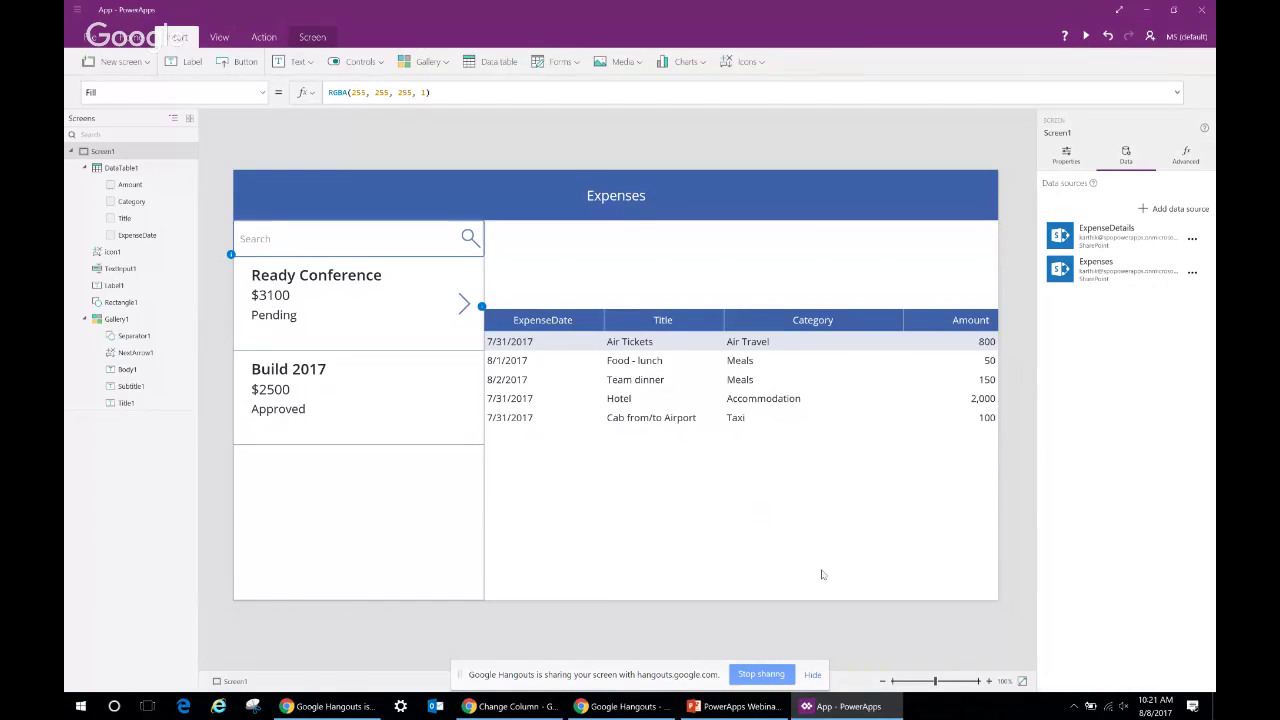
Give the data table a border with a thickness of 1
left_click(749, 447)
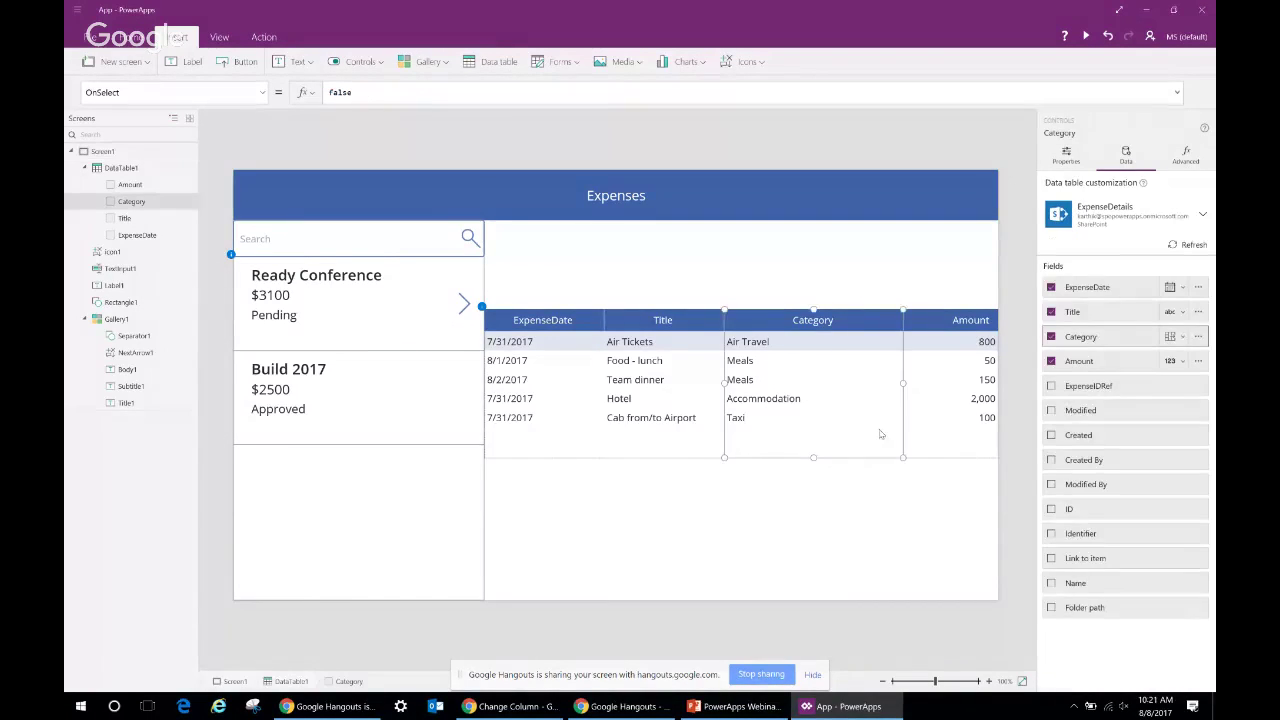
left_click(1073, 155)
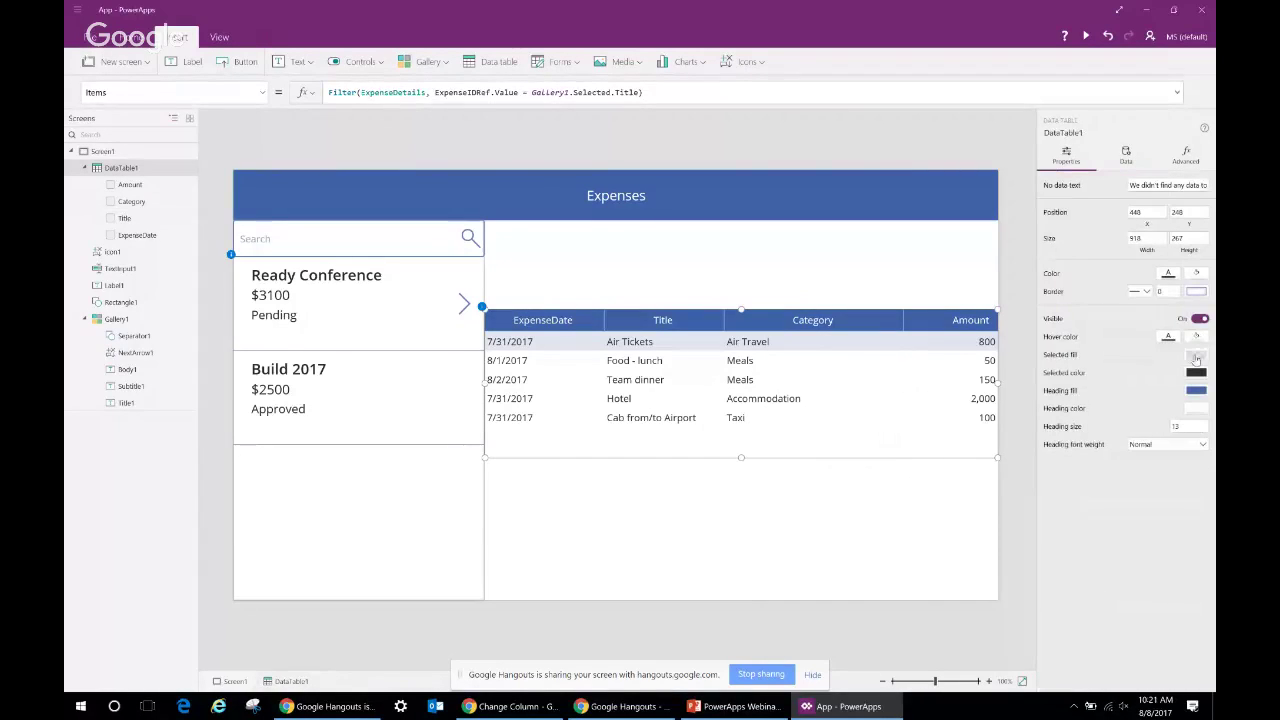
left_click(1194, 294)
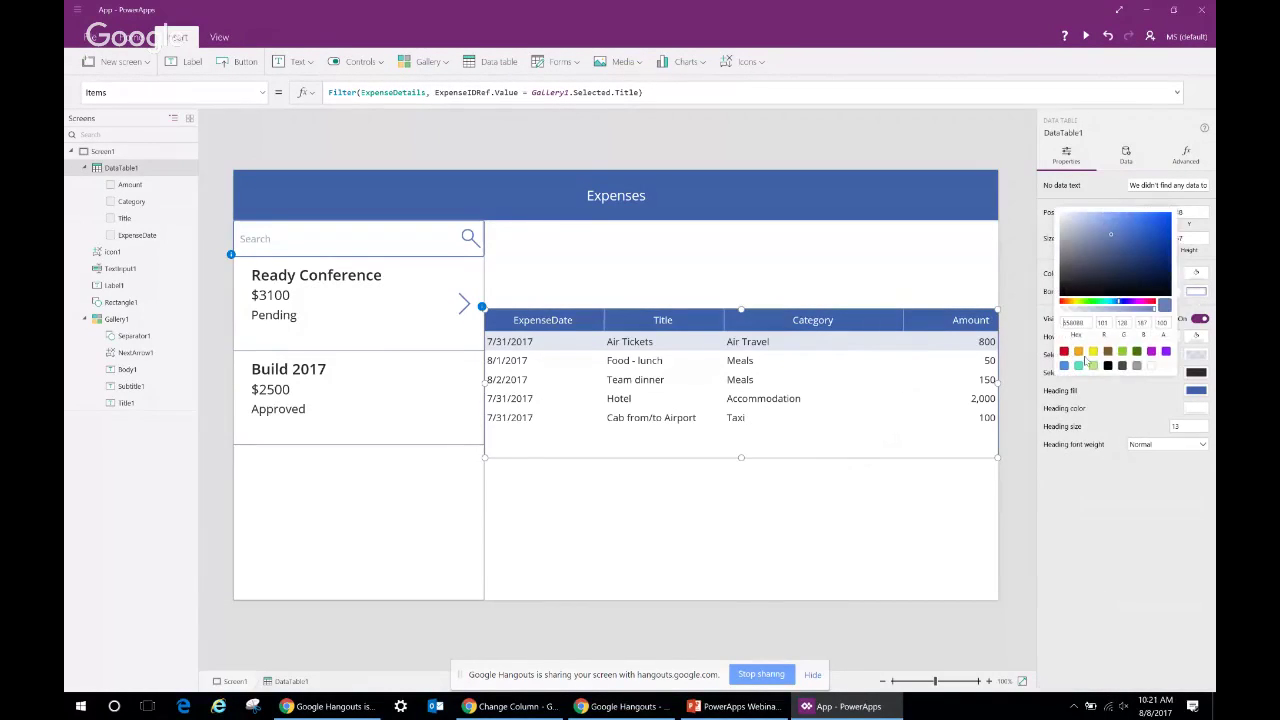
left_click(923, 509)
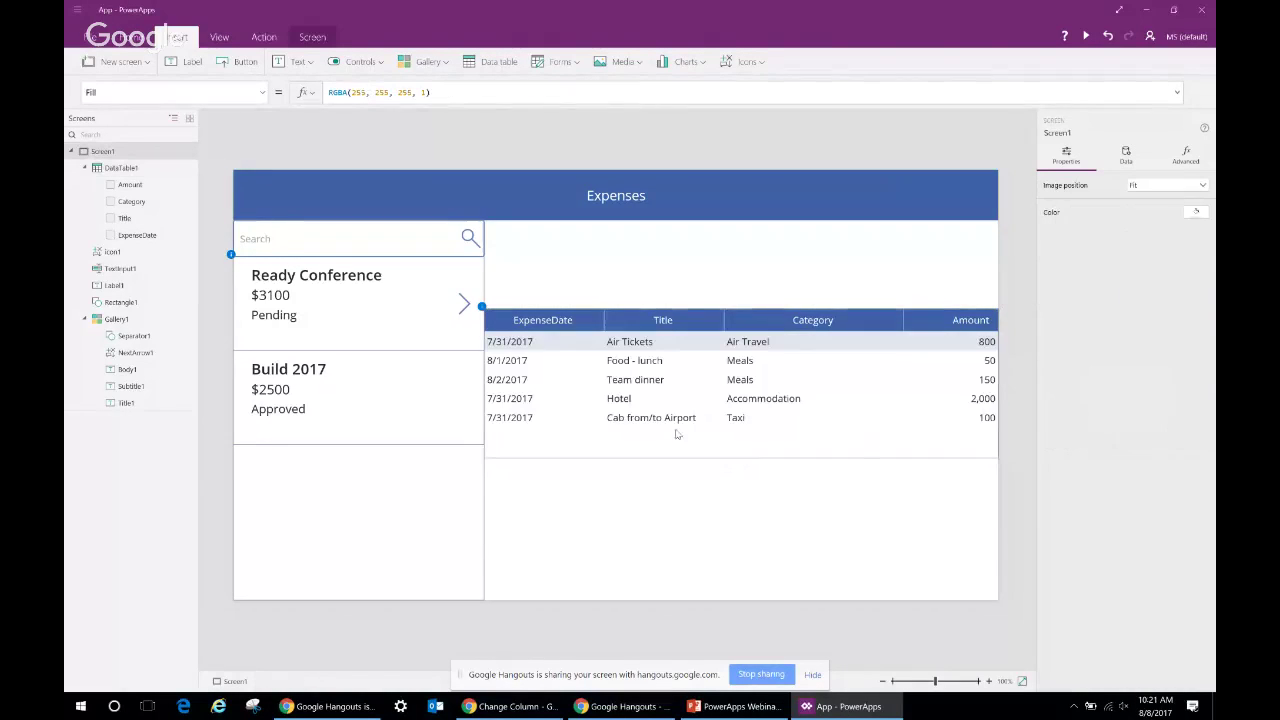
Lower the data table's upper edge to a Y position of about 301, leaving a height of about 214
left_click(717, 440)
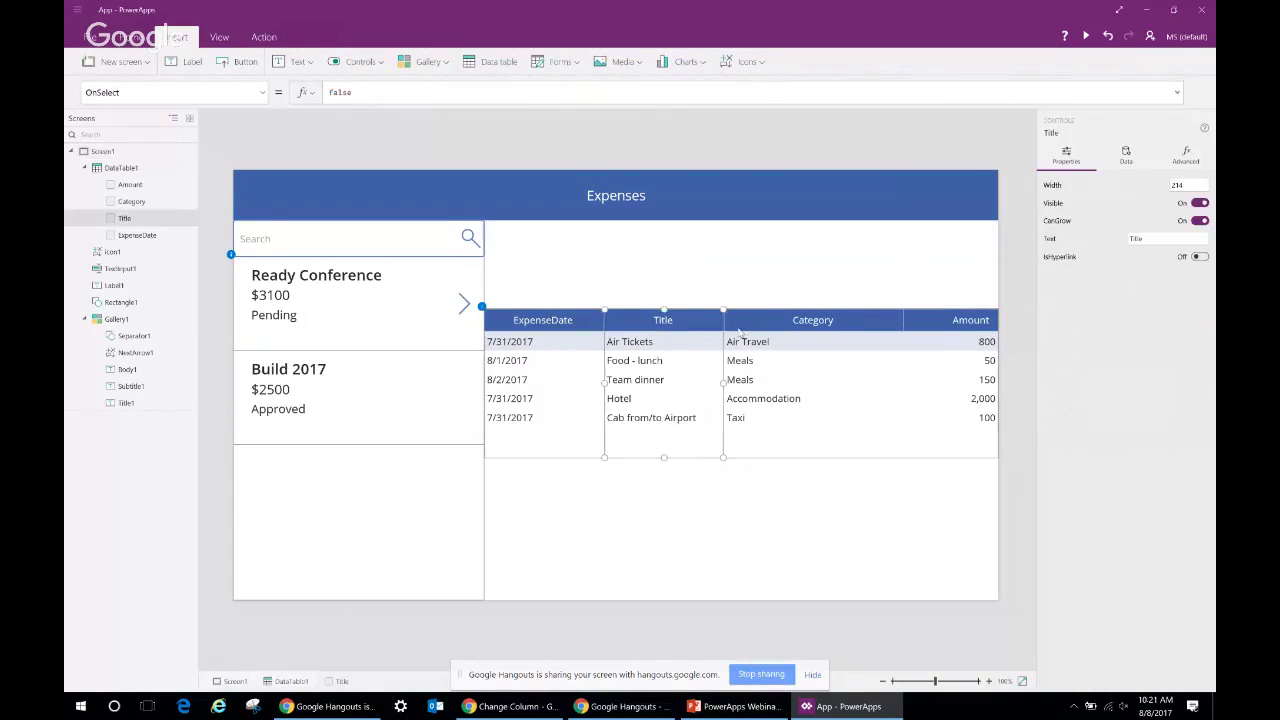
left_click(740, 309)
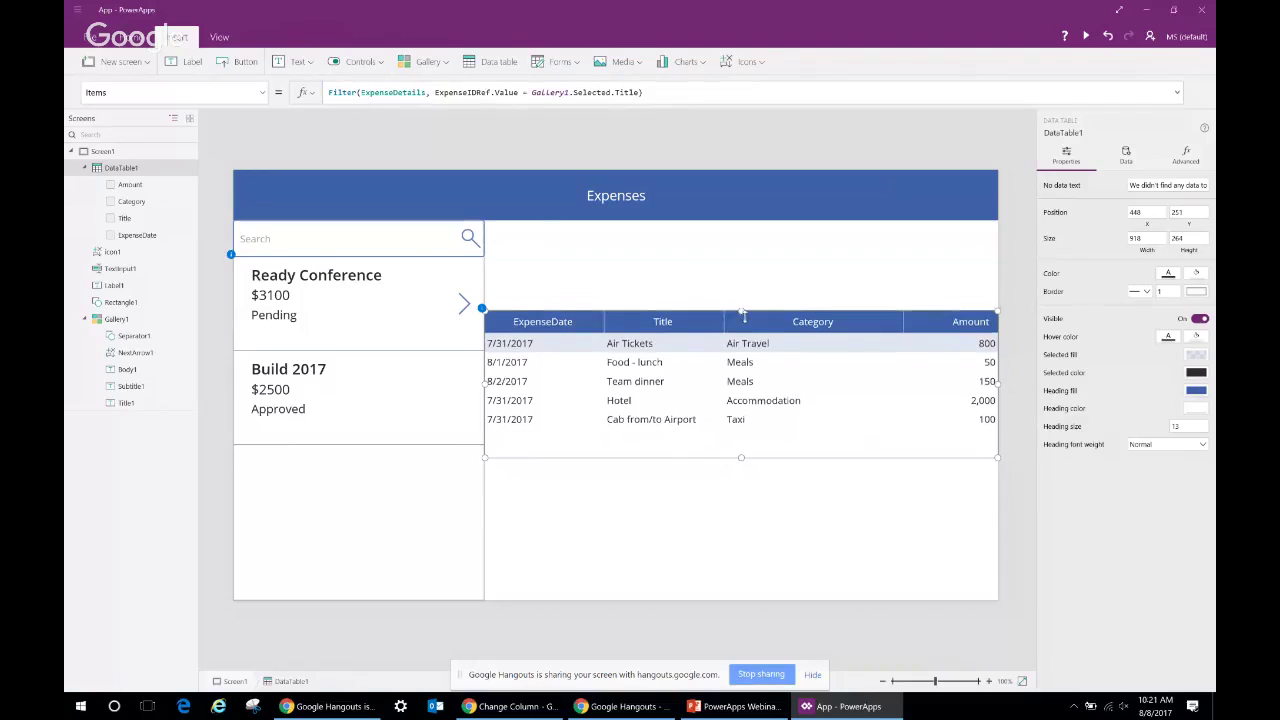
left_click_drag(740, 309, 742, 339)
left_click(568, 261)
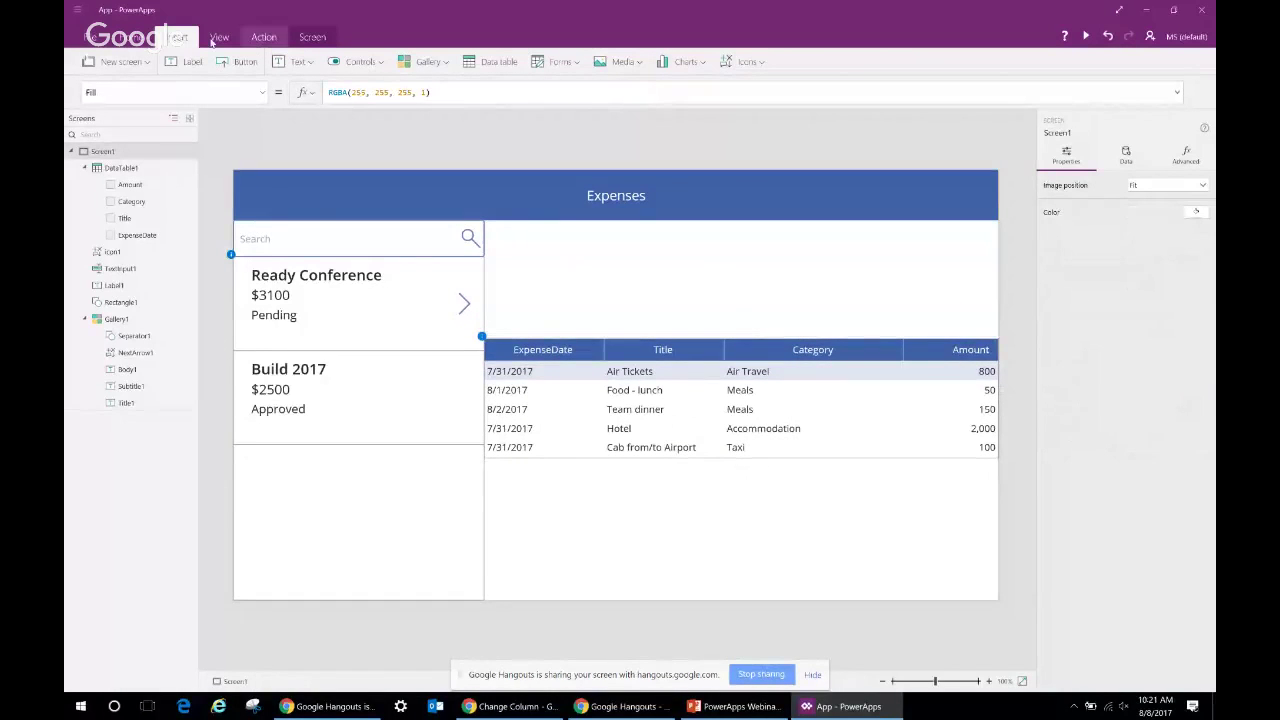
left_click(130, 37)
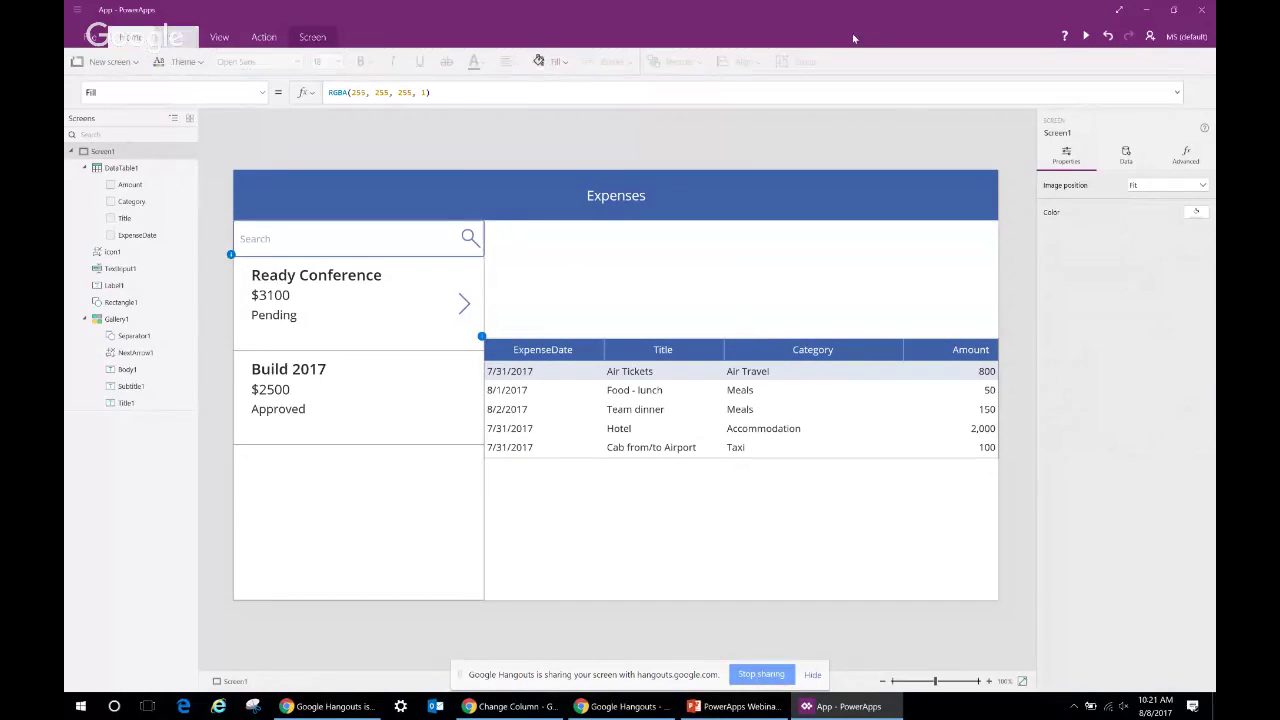
left_click(178, 37)
left_click(730, 63)
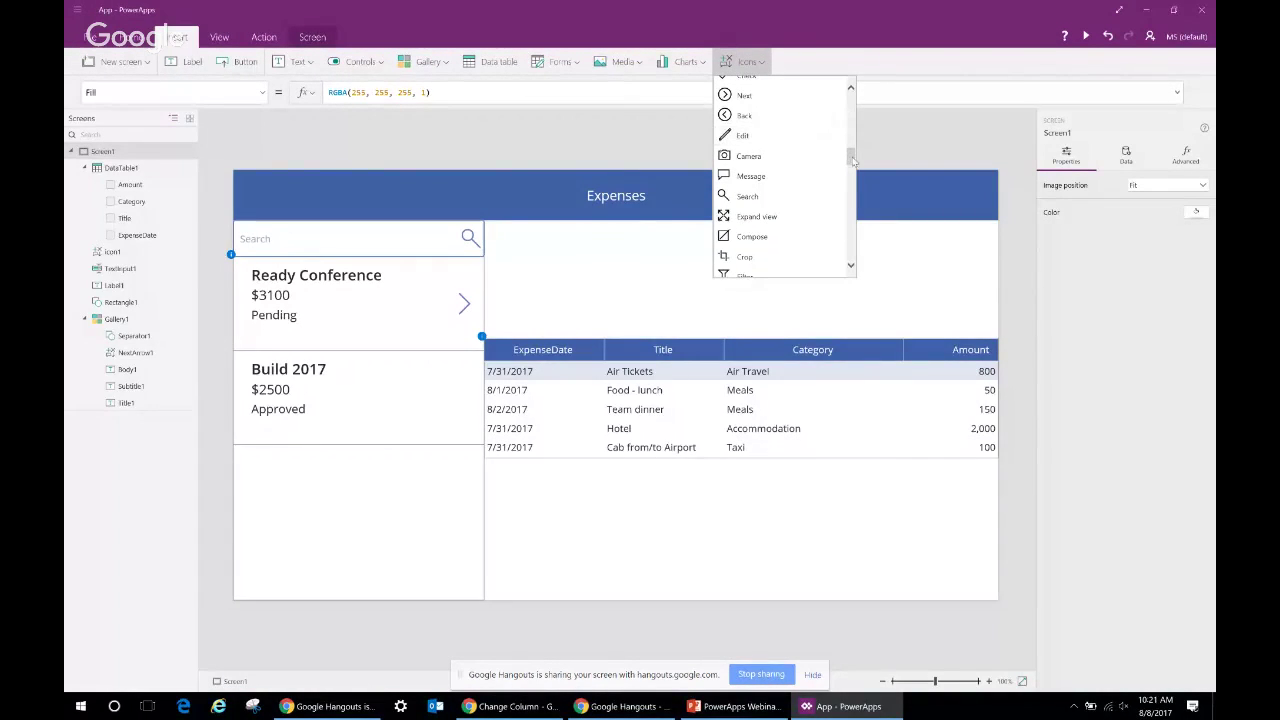
left_click(578, 131)
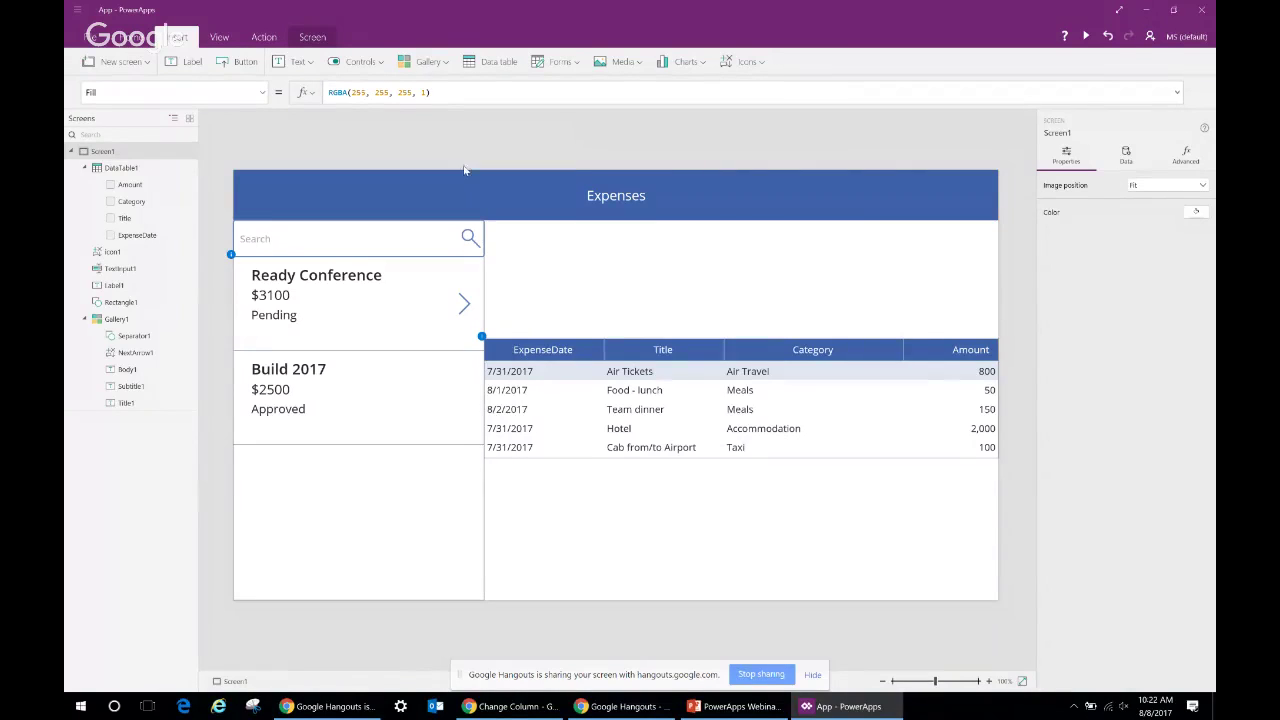
left_click(616, 421)
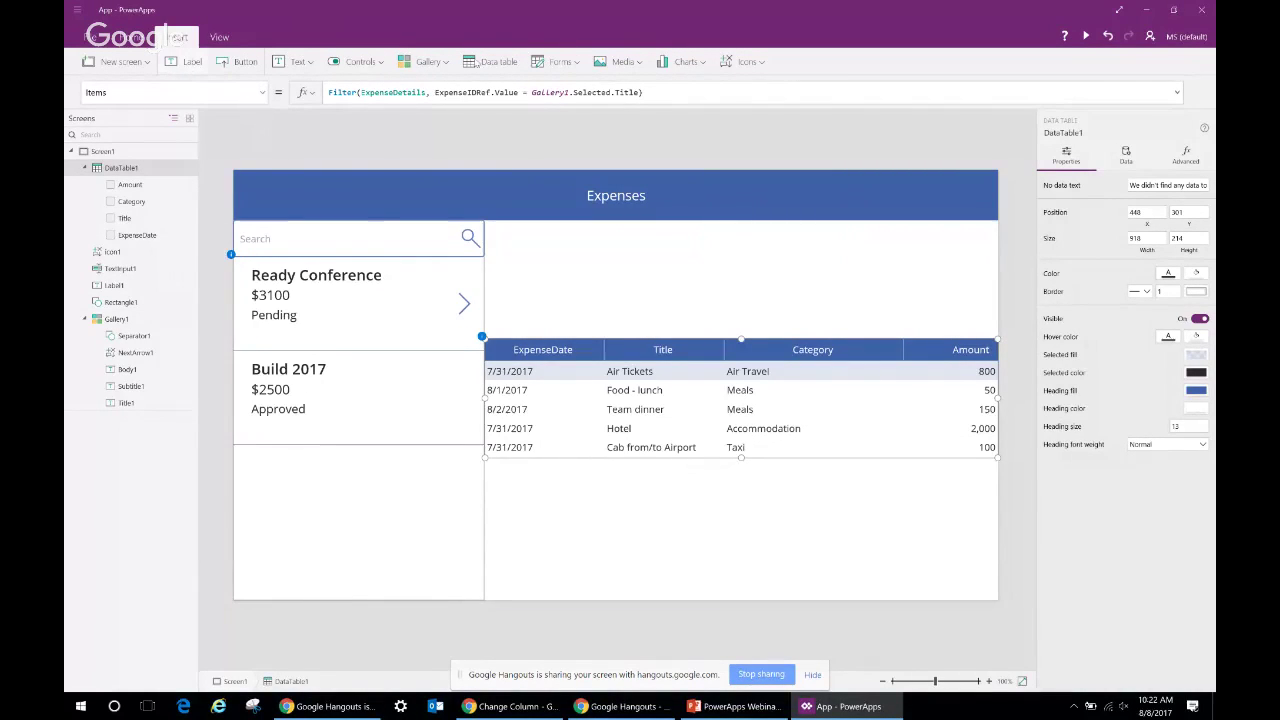
Duplicate the header rectangle and fit the copy between header and data table, at about X 448, Y 90, width 918, height 211
left_click(750, 202)
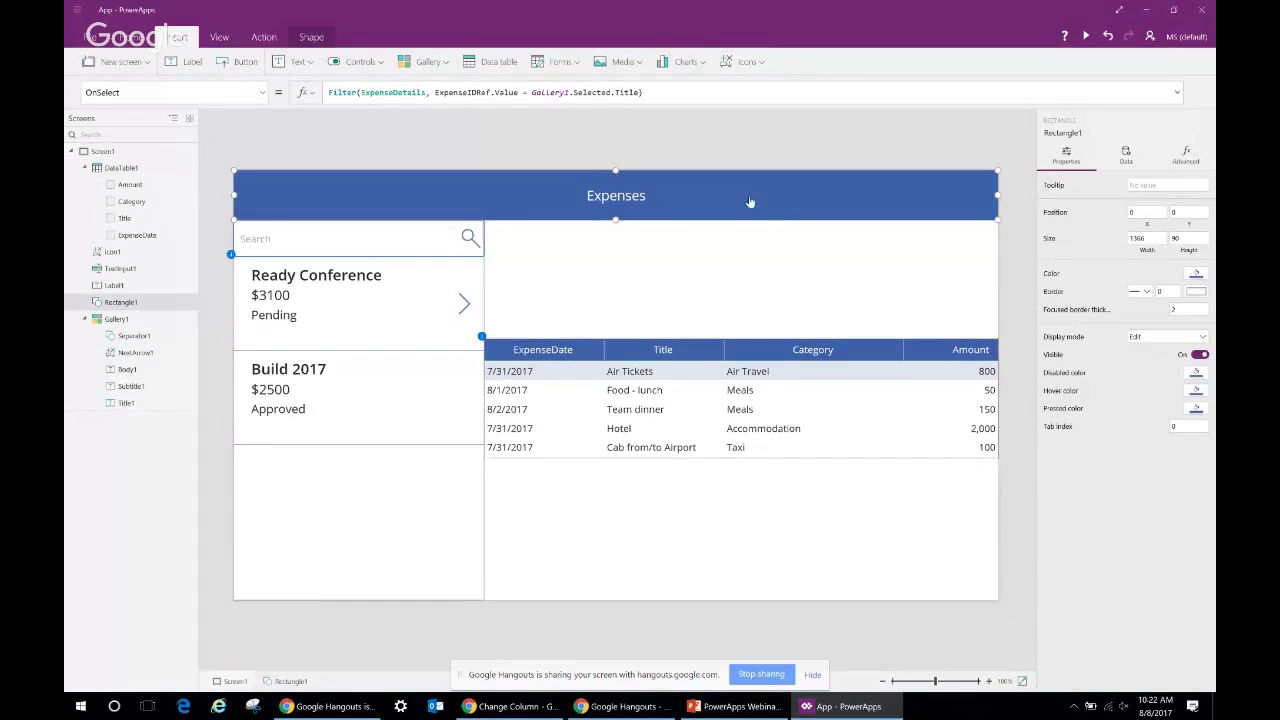
key("ctrl+c")
key("ctrl+v")
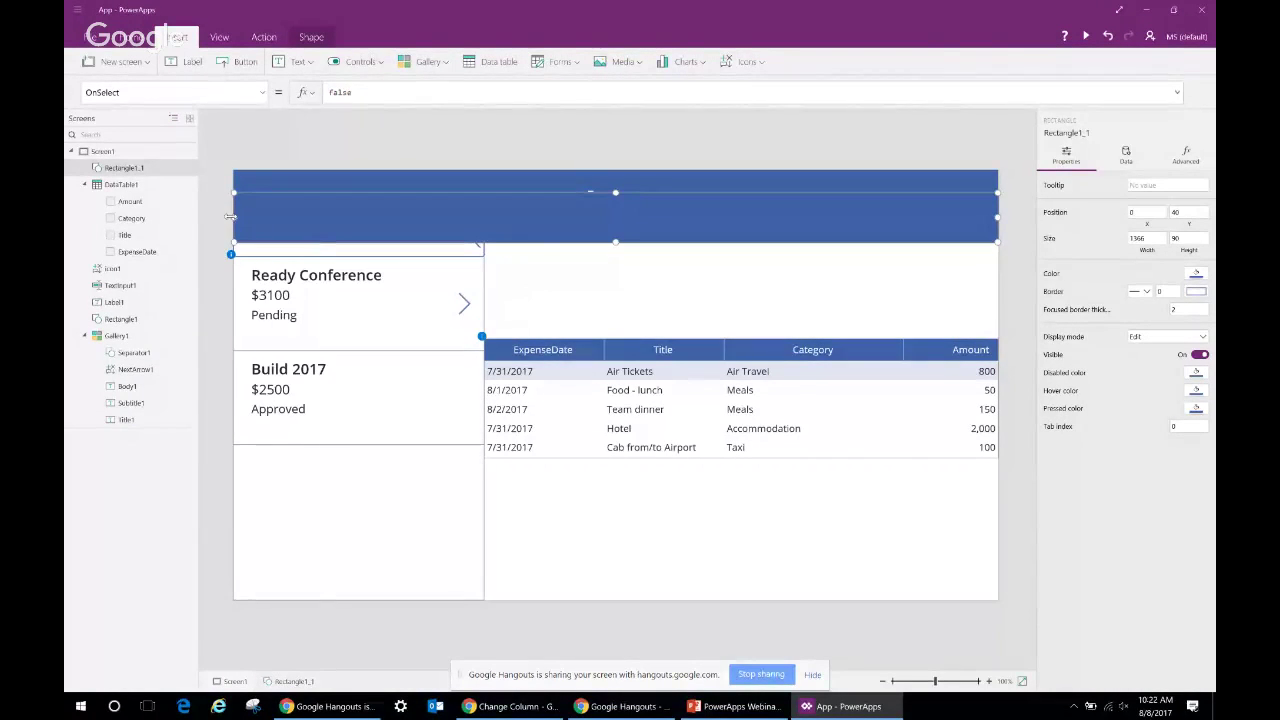
left_click_drag(233, 218, 484, 218)
left_click_drag(657, 240, 656, 269)
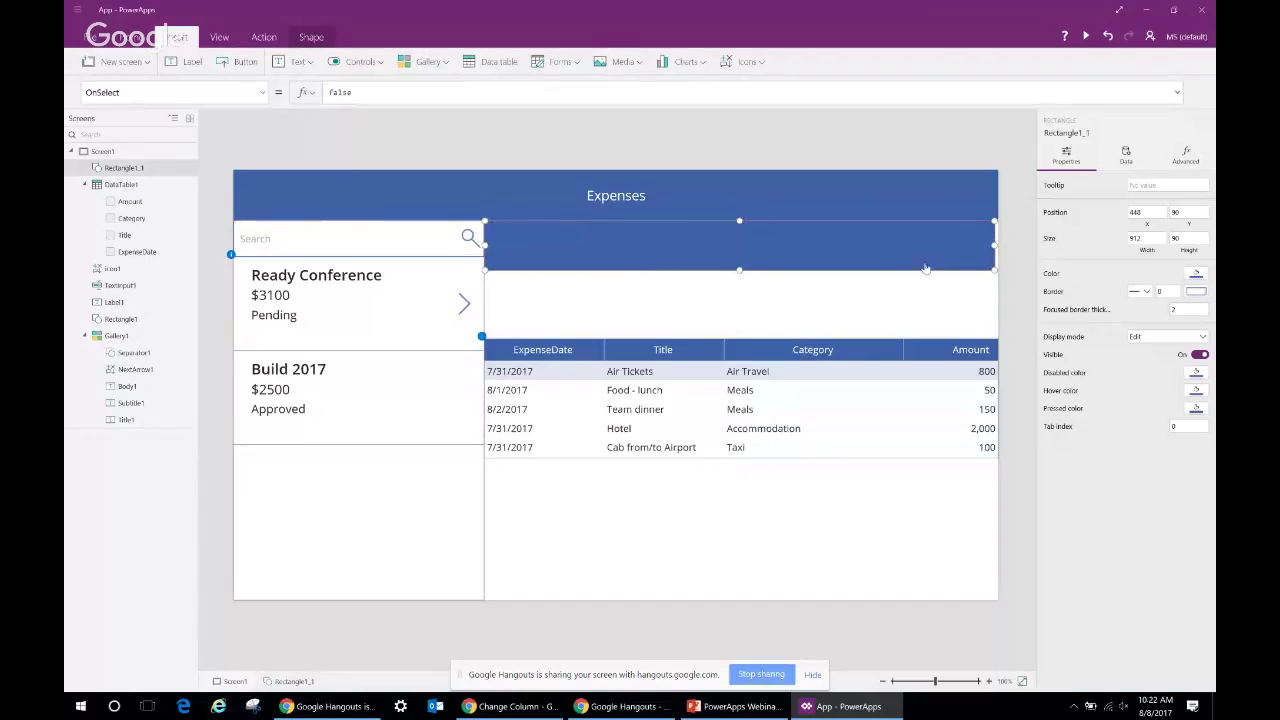
left_click_drag(987, 250, 997, 249)
left_click_drag(741, 270, 741, 339)
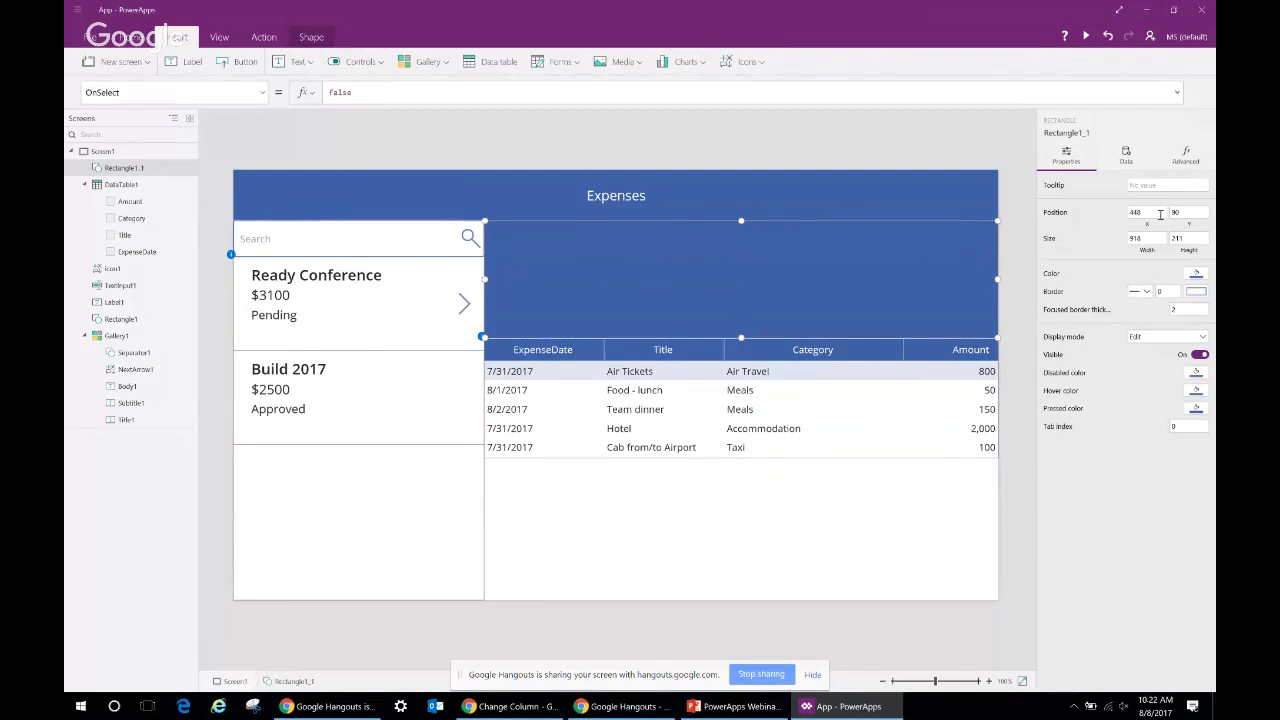
Change the new rectangle's fill to a darker shade of the header blue
left_click(1196, 273)
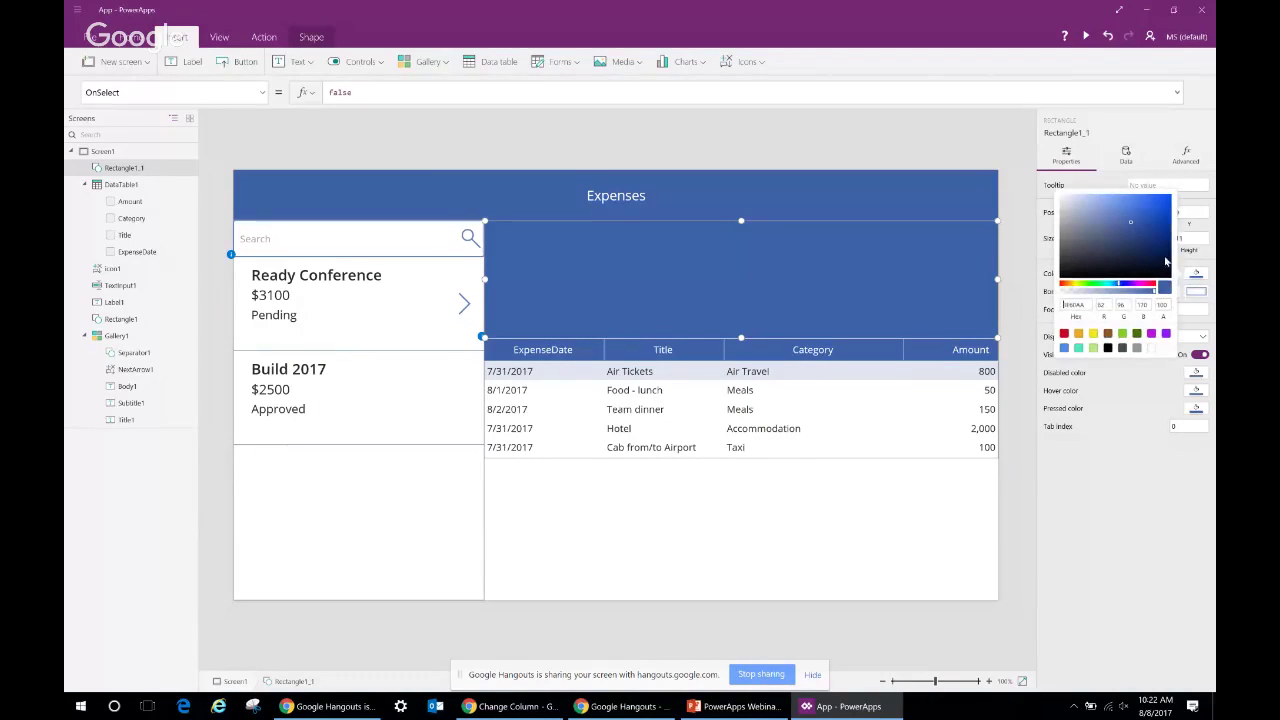
mouse_move(1132, 222)
left_mouse_down()
mouse_move(1149, 230)
mouse_move(1135, 236)
left_mouse_up()
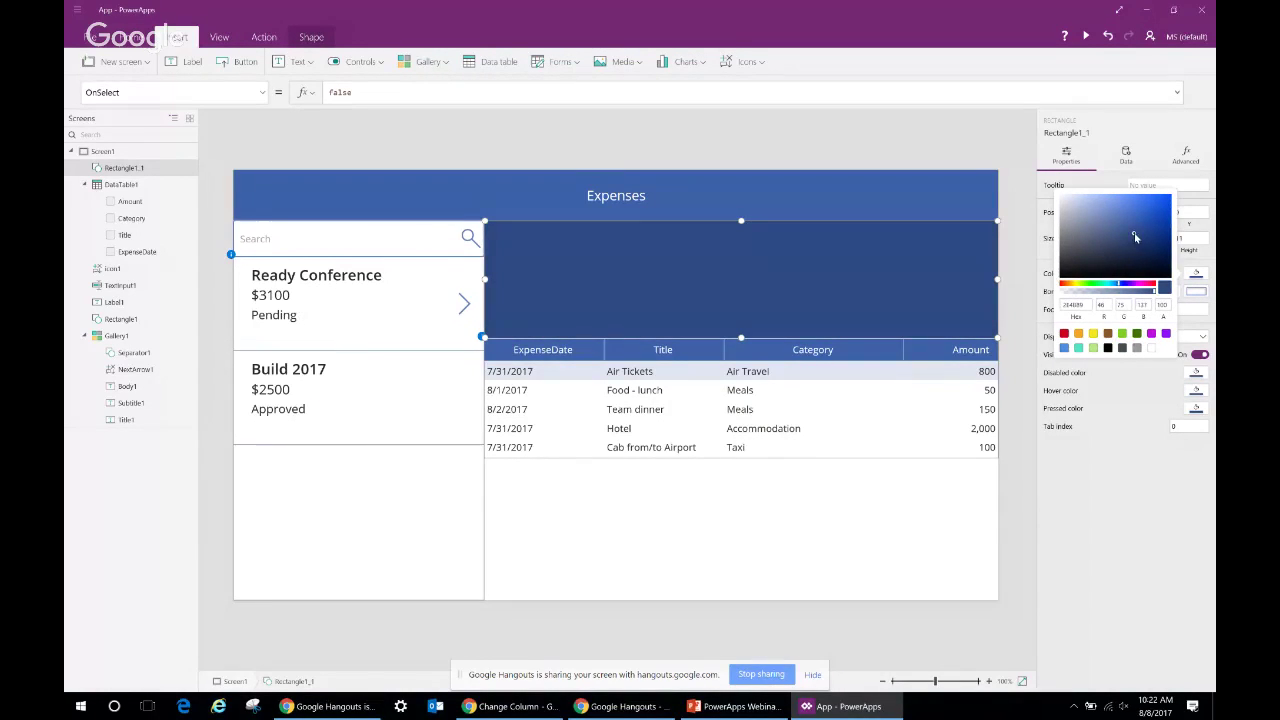
left_click(937, 154)
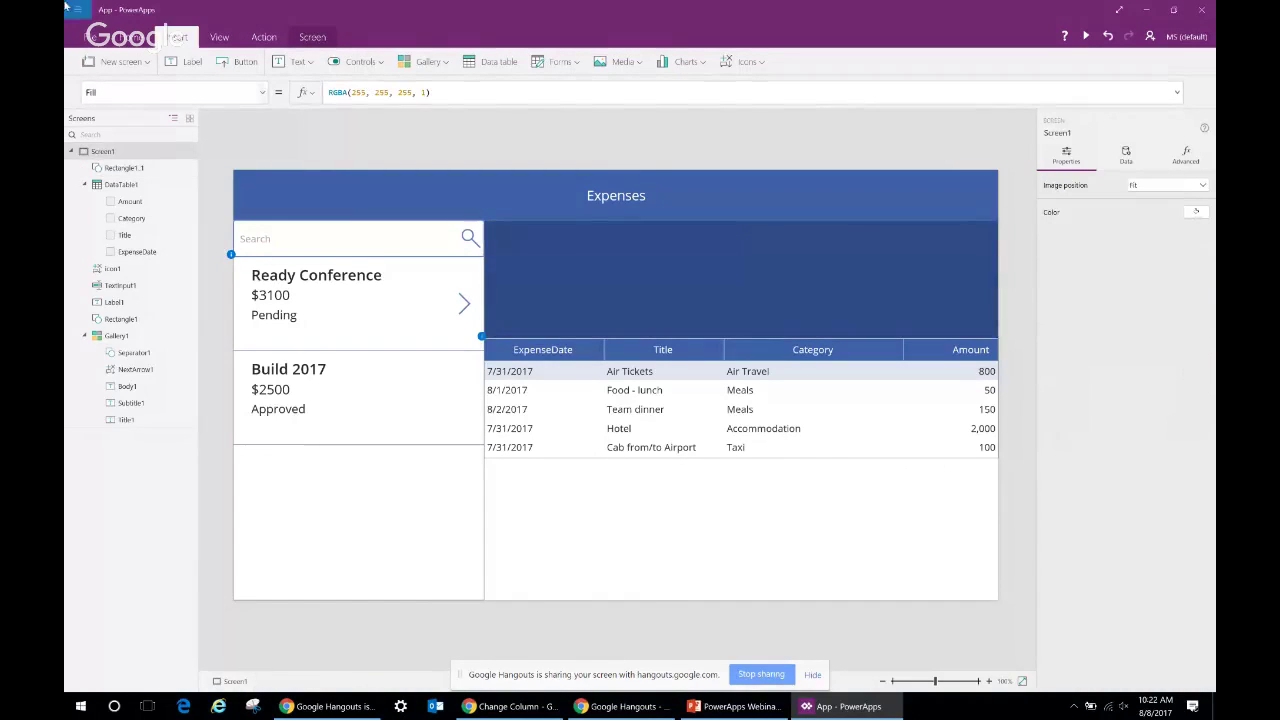
Insert a pie chart and move it over the dark blue rectangle to an X position of about 551
left_click(672, 61)
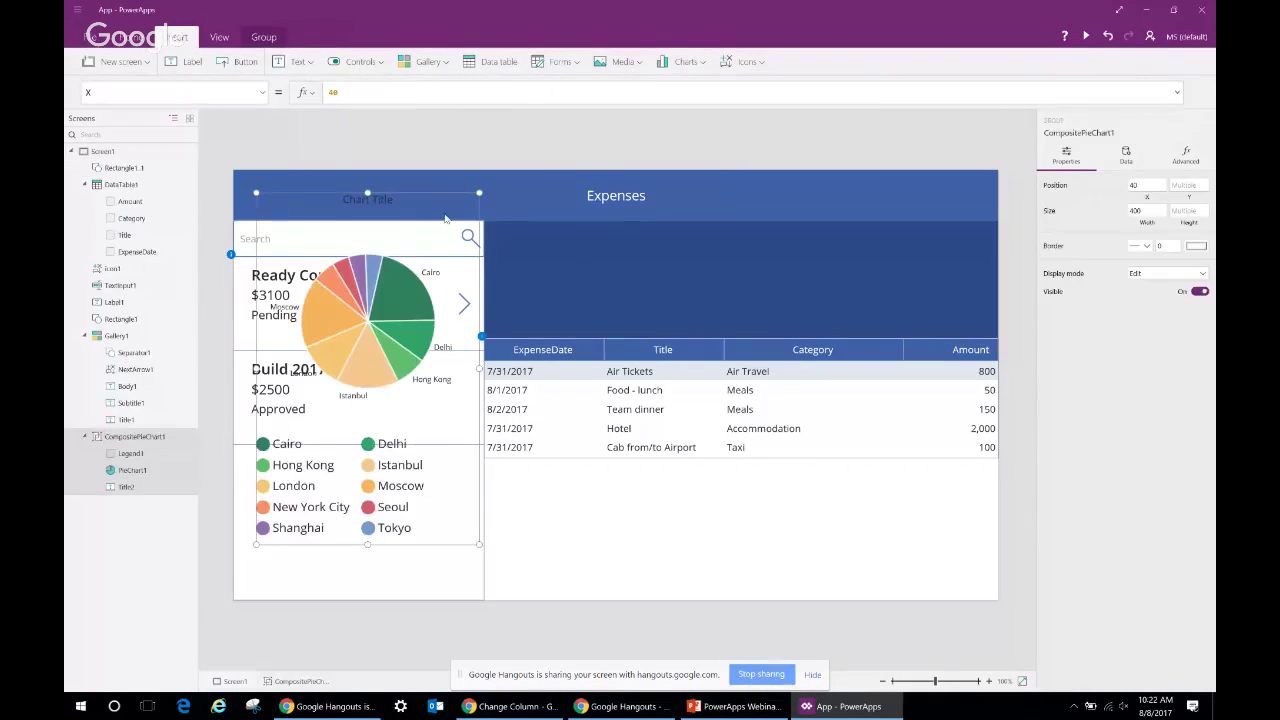
left_click_drag(434, 191, 720, 202)
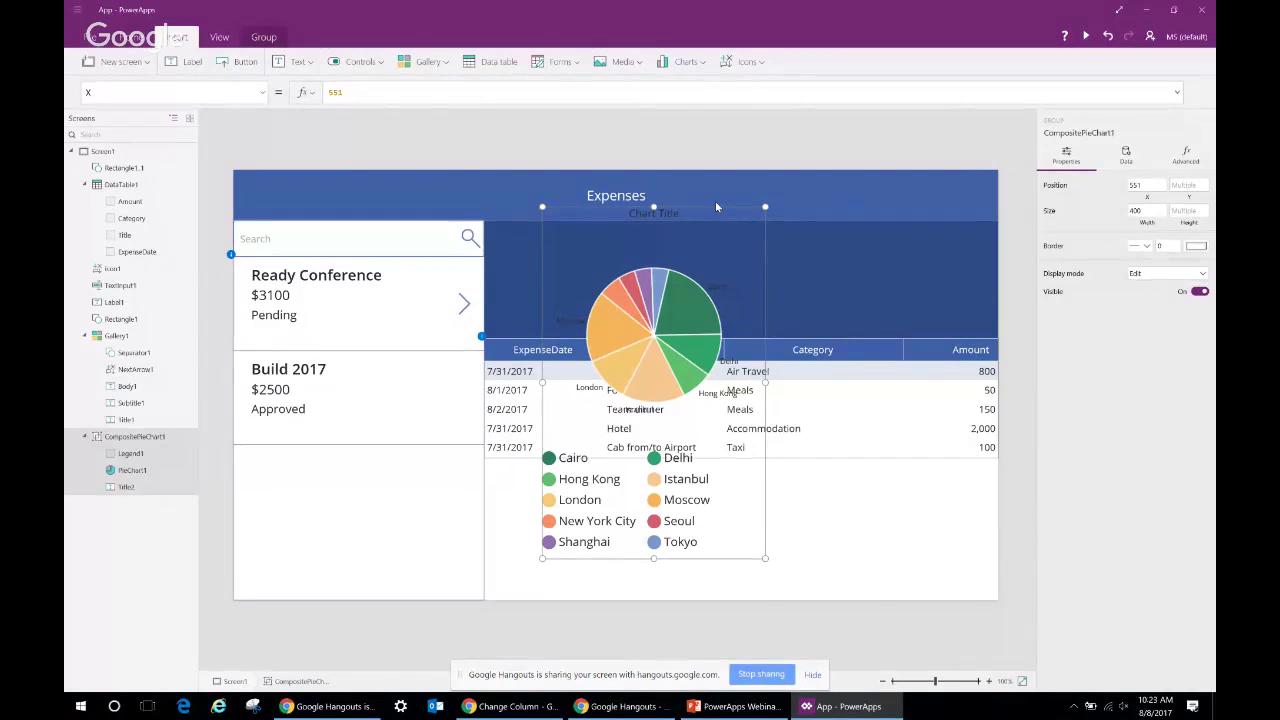
Delete the pie chart's legend and shrink the chart group to a width of about 284
left_click(729, 507)
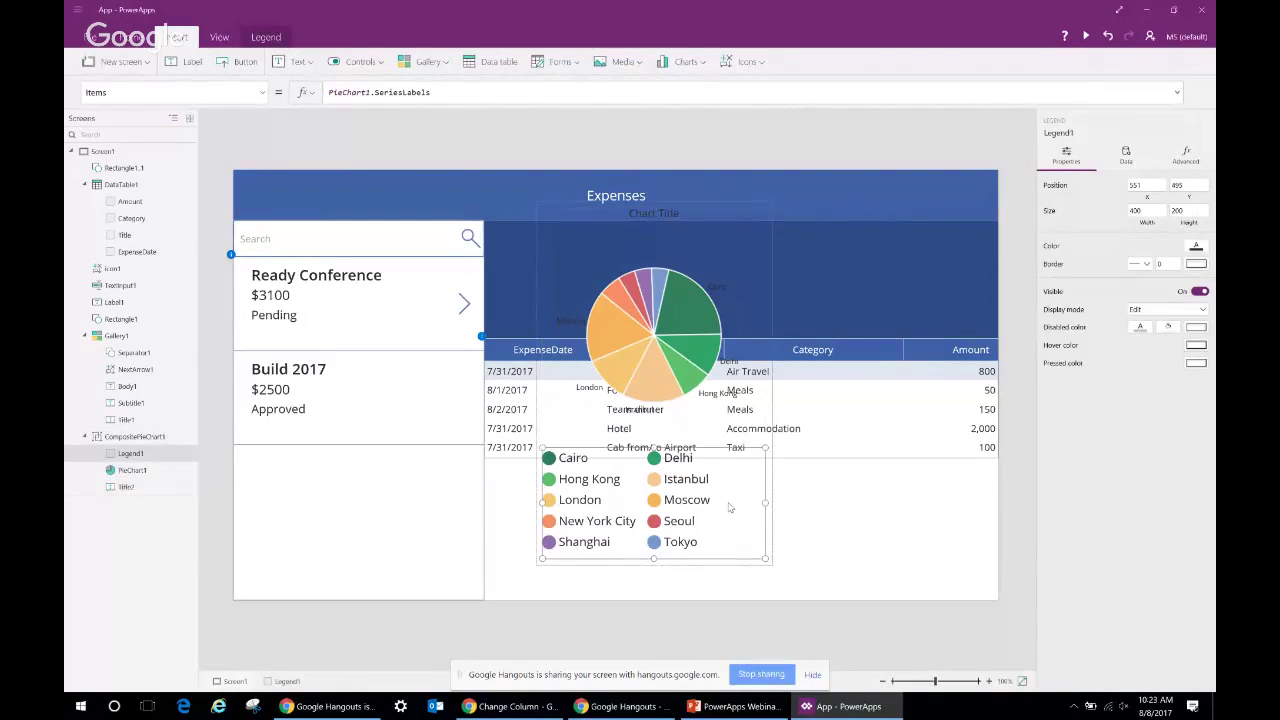
key("Delete")
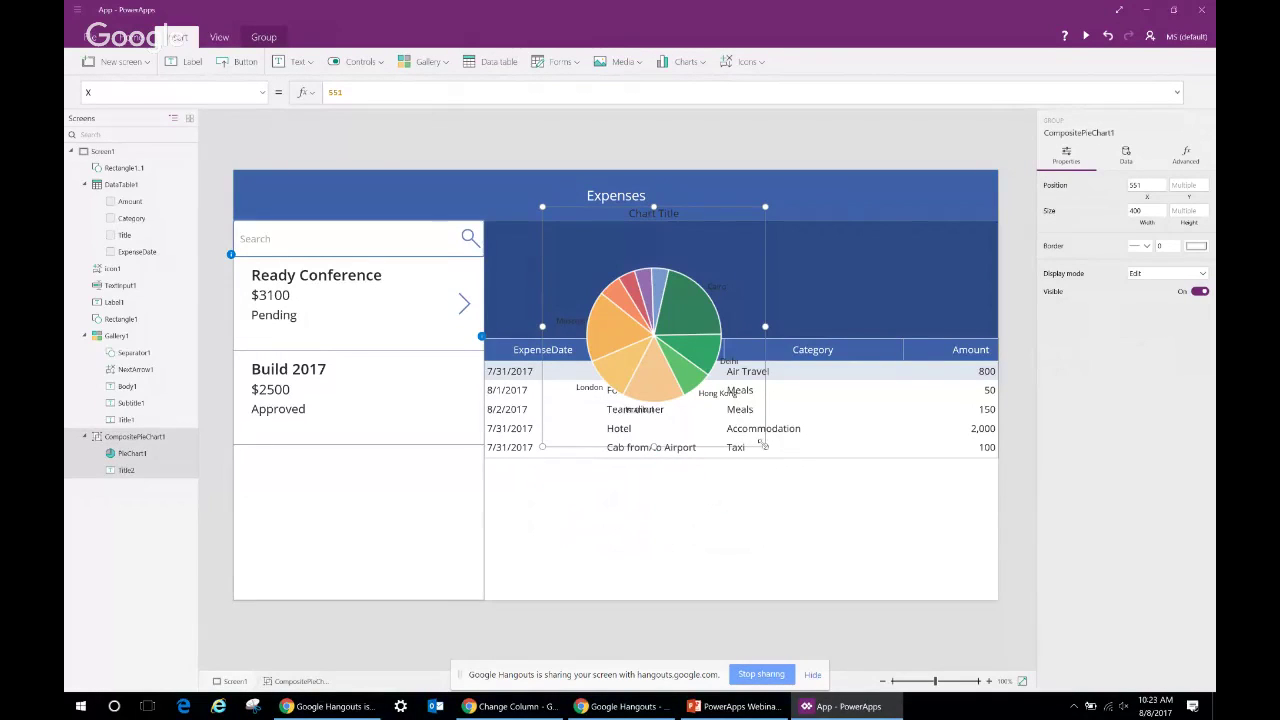
left_click_drag(763, 445, 711, 368)
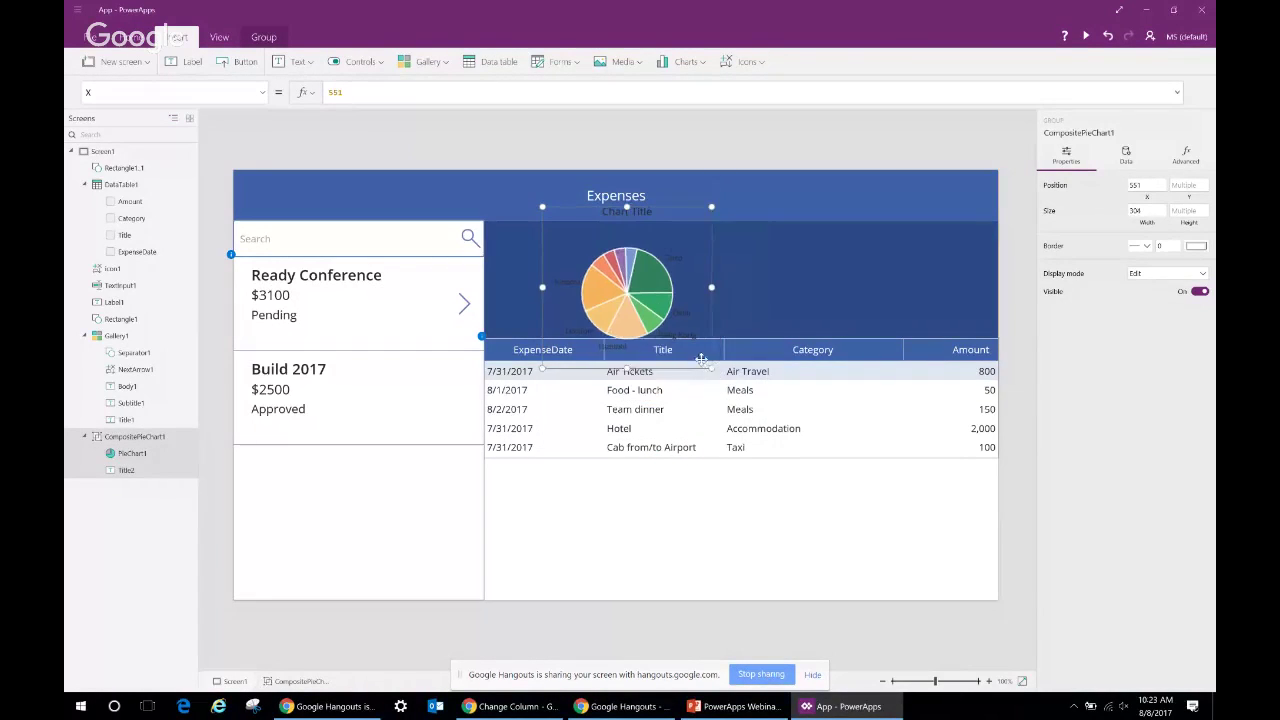
Move the data table down to about X 448, Y 340 and extend the dark blue rectangle to a height of about 250
left_click(748, 456)
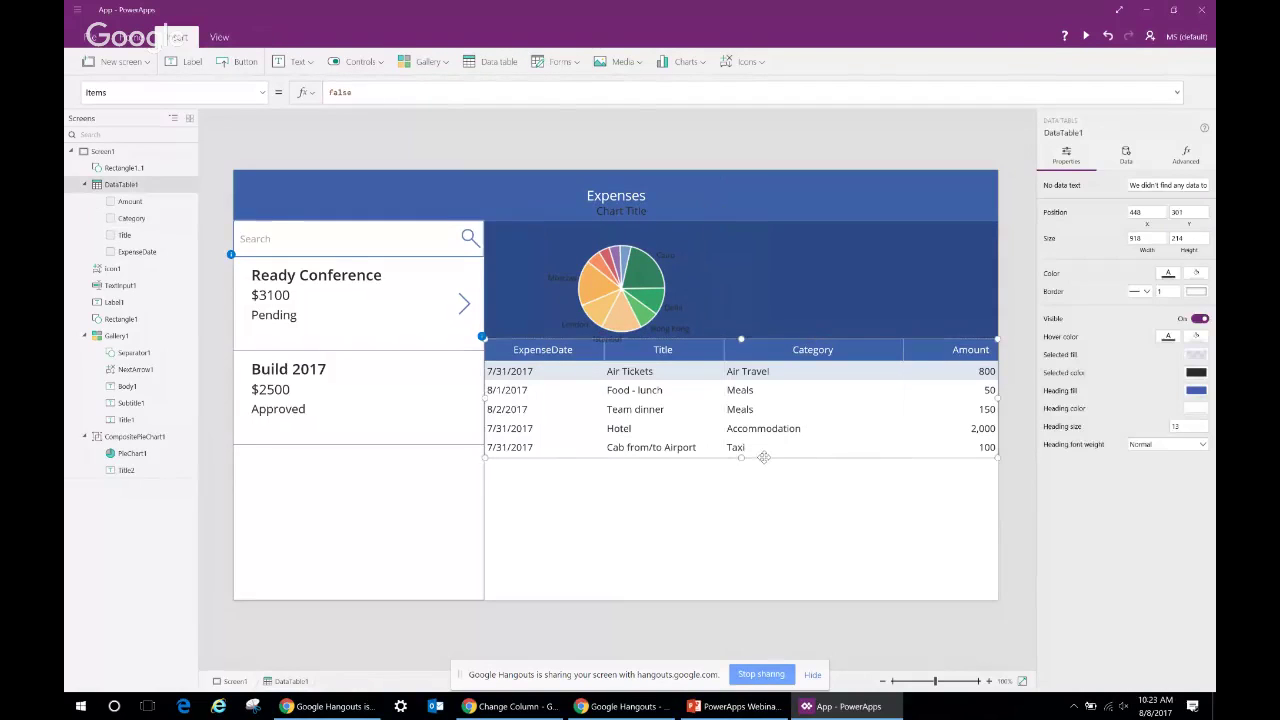
left_click_drag(764, 457, 758, 479)
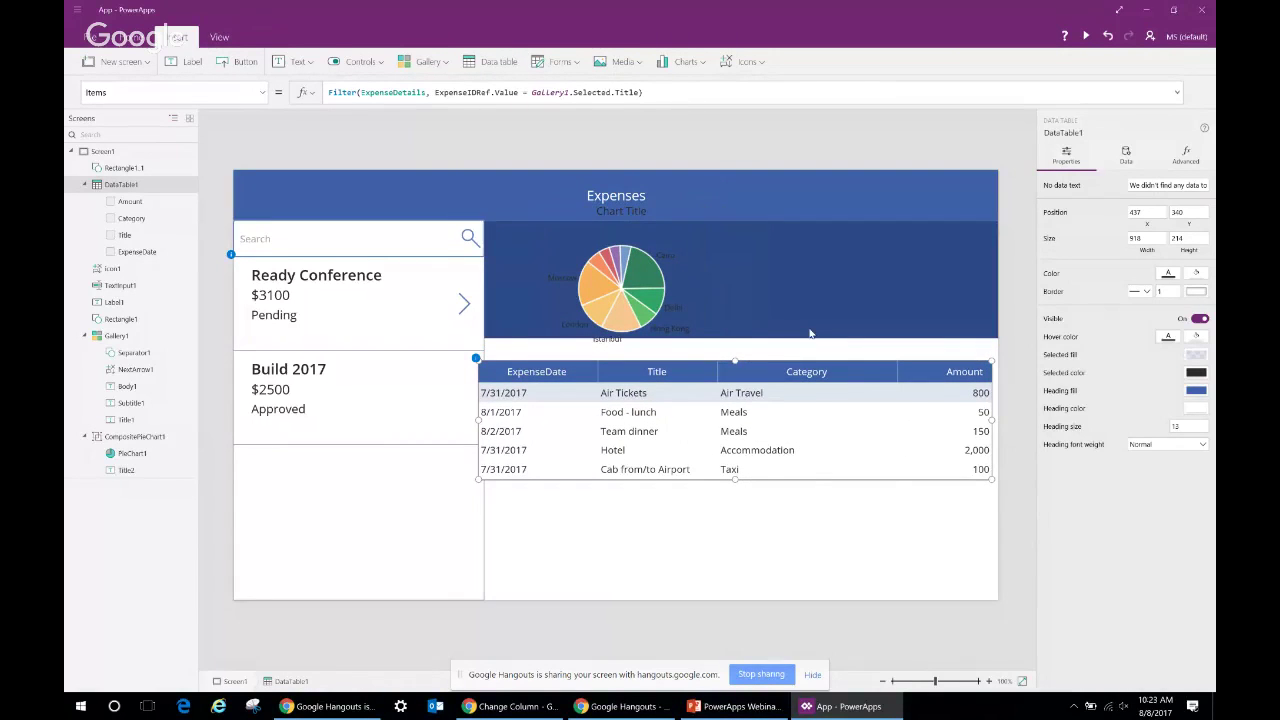
left_click_drag(829, 359, 835, 360)
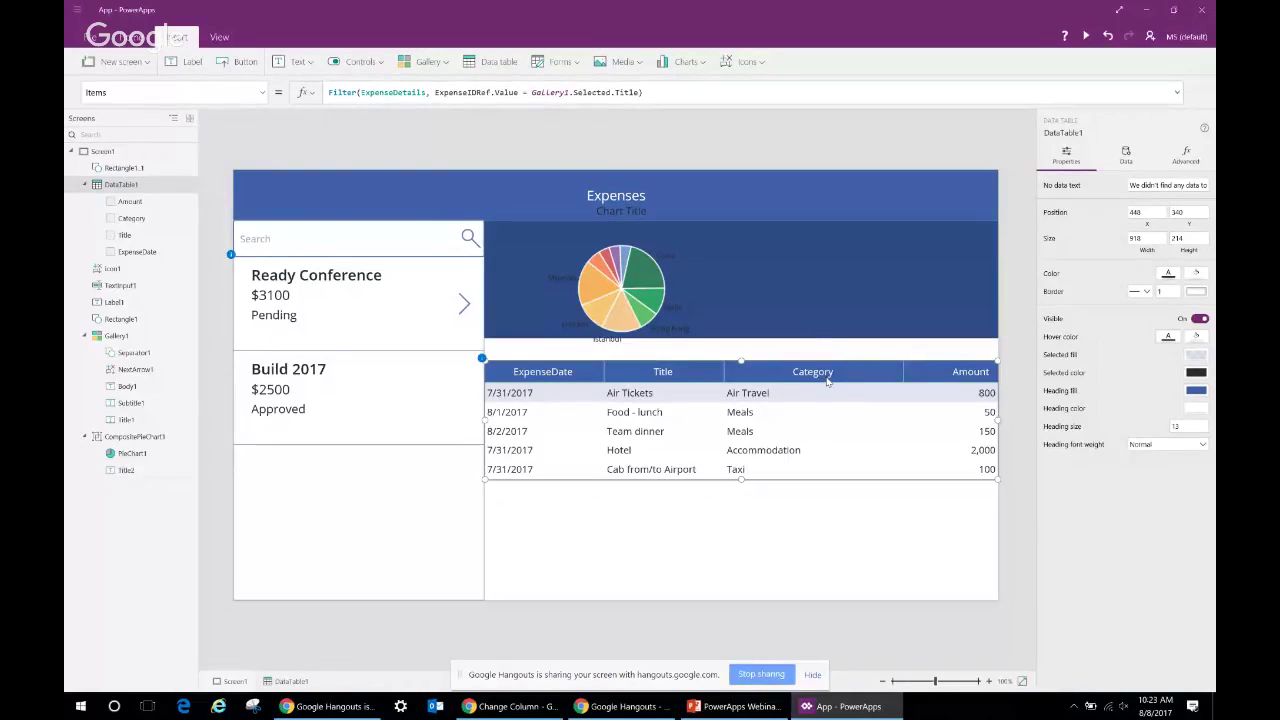
left_click(794, 297)
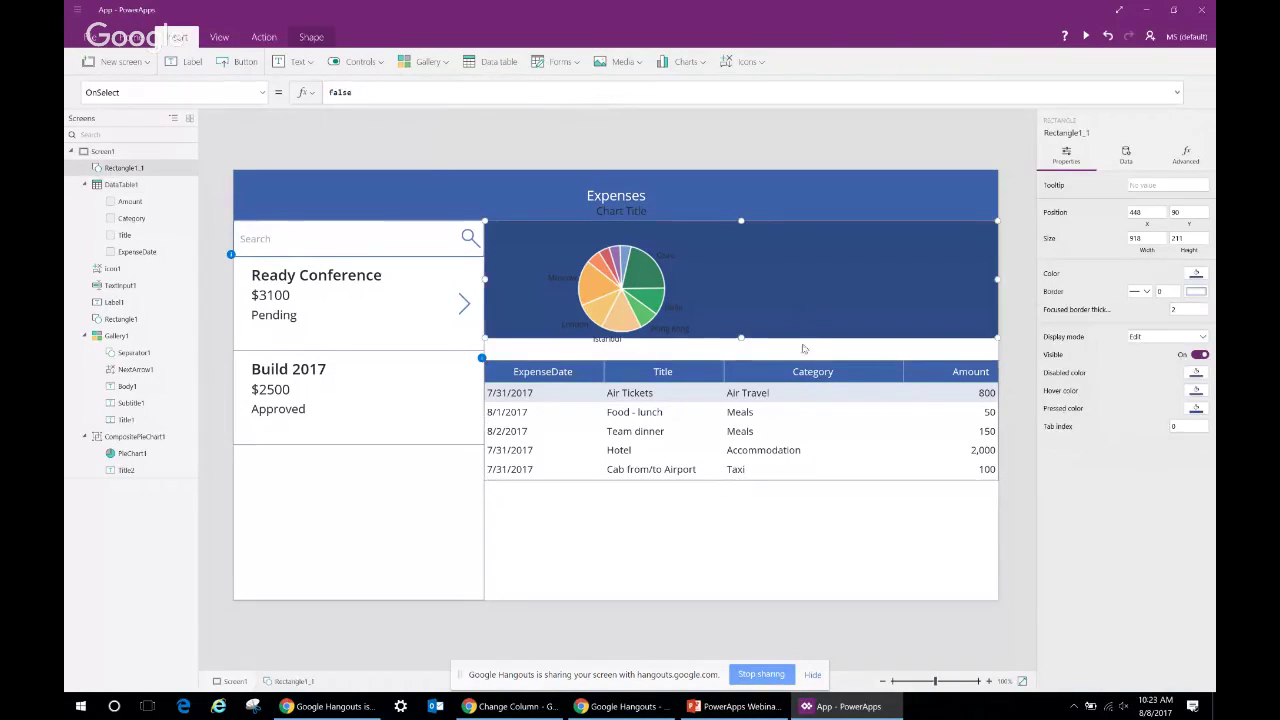
left_click_drag(741, 339, 745, 358)
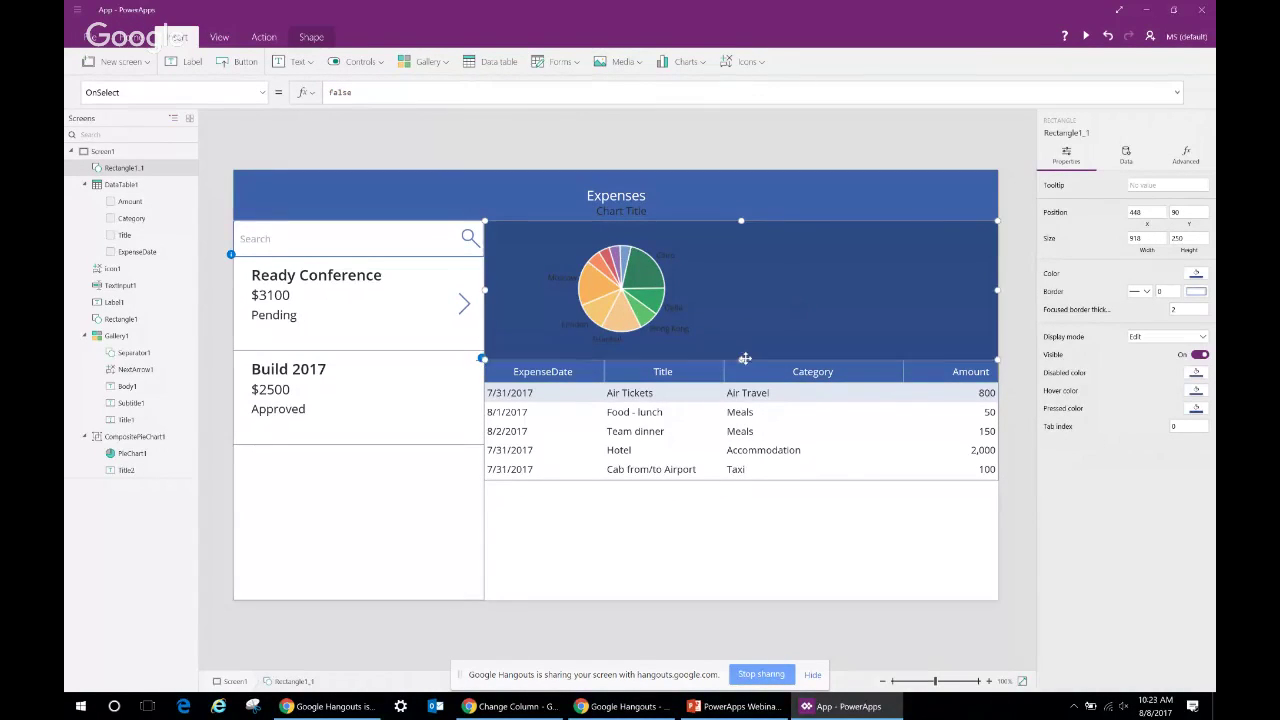
Fit the pie chart group inside the dark blue rectangle at an X position of about 462 with a width of about 268
left_click(697, 240)
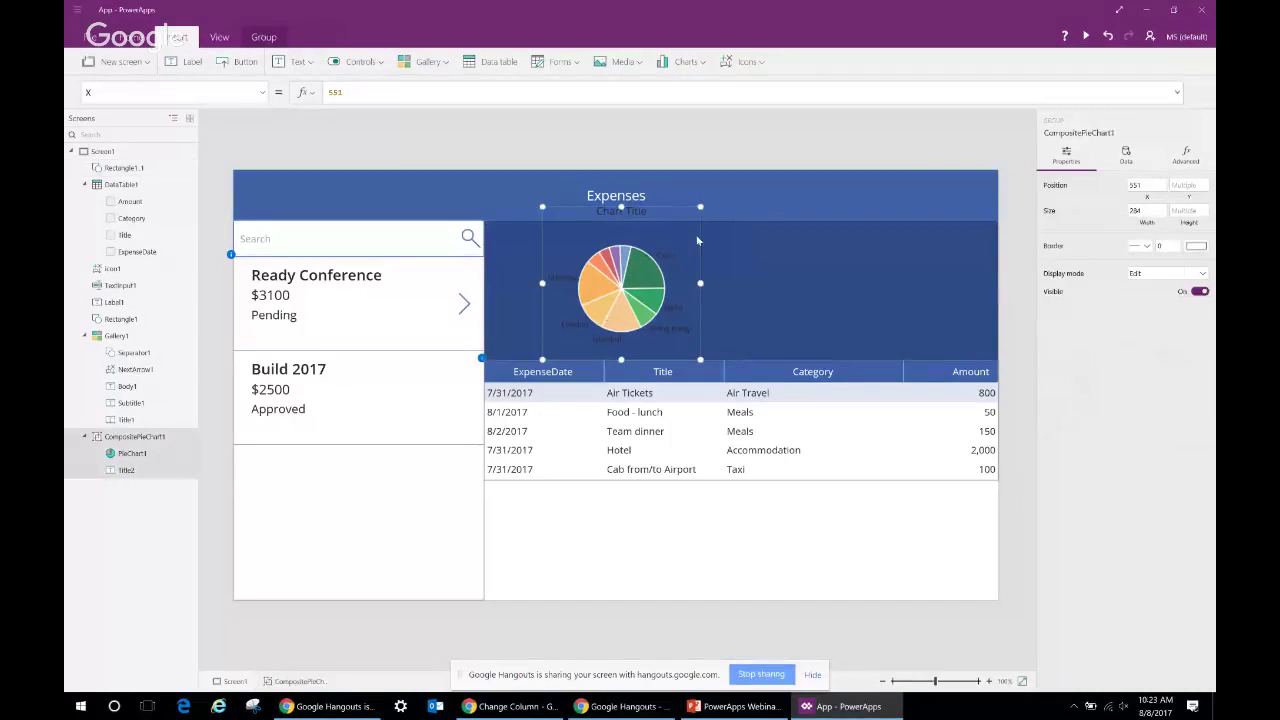
left_click_drag(698, 208, 630, 220)
Save the app to the cloud as Webinar Expenses App and return to the screen being edited
left_click(88, 39)
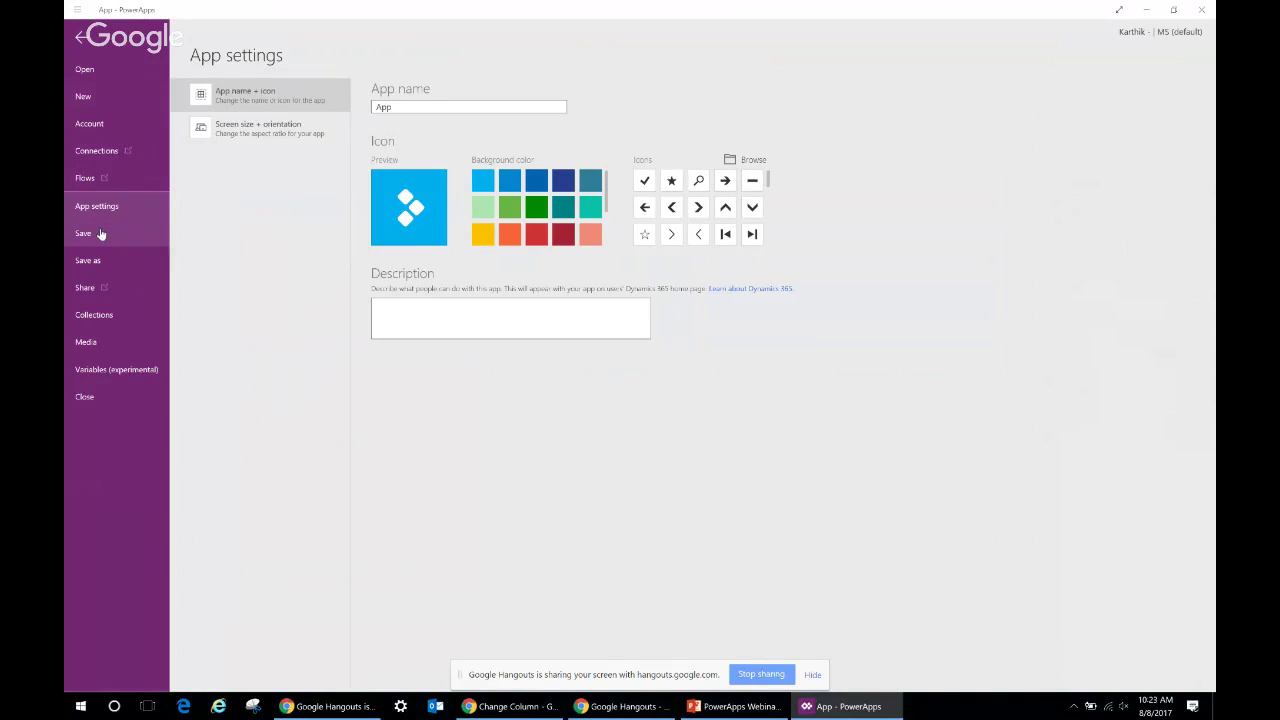
left_click(98, 260)
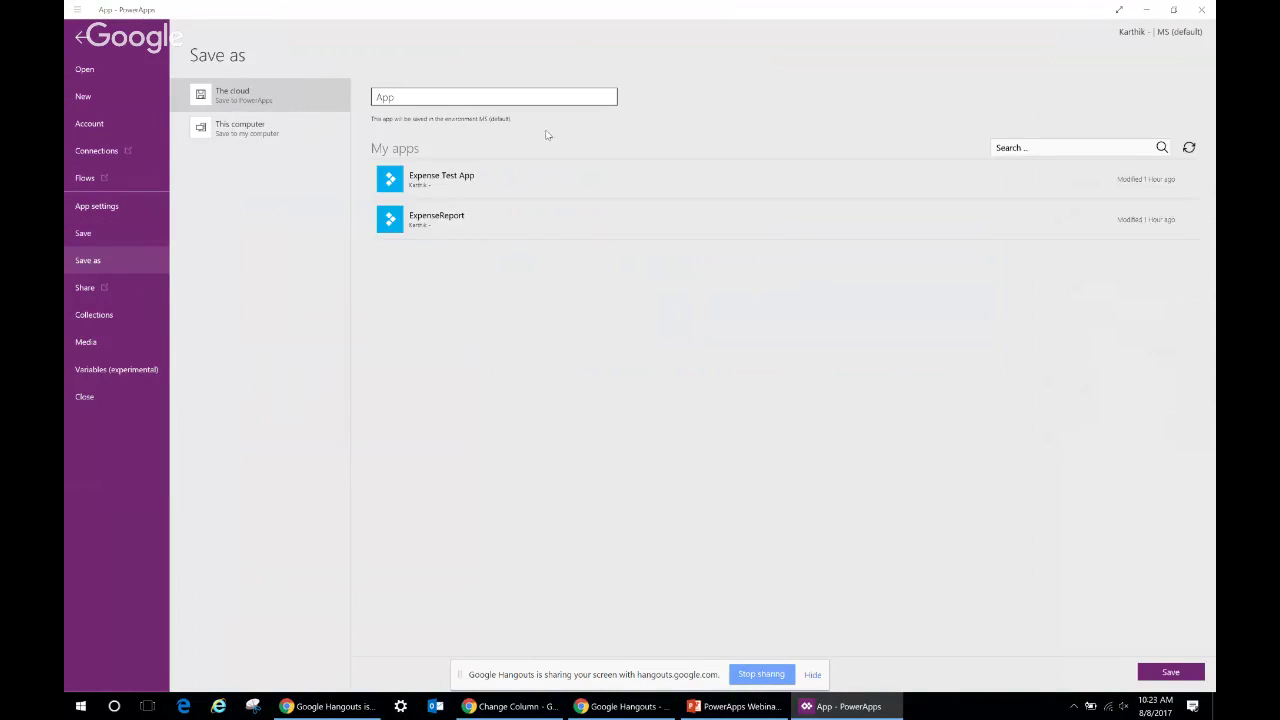
left_click(509, 94)
type("Webinar Expenses App")
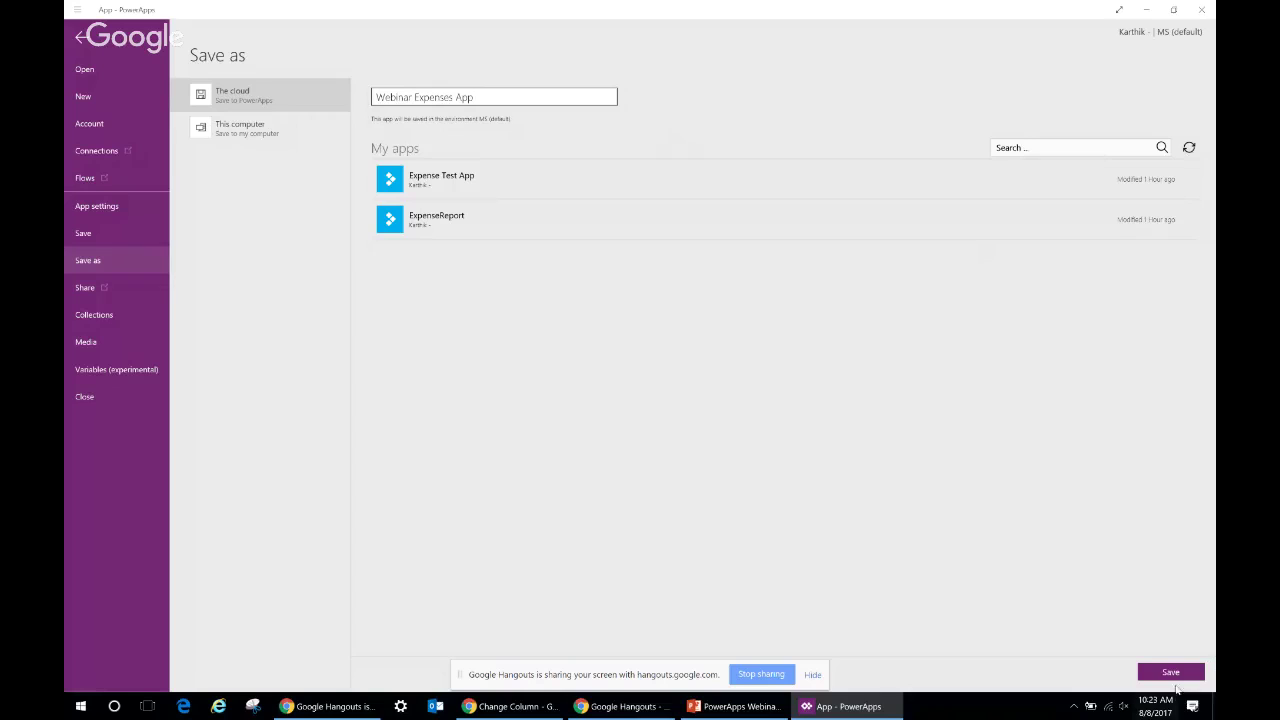
left_click(1168, 670)
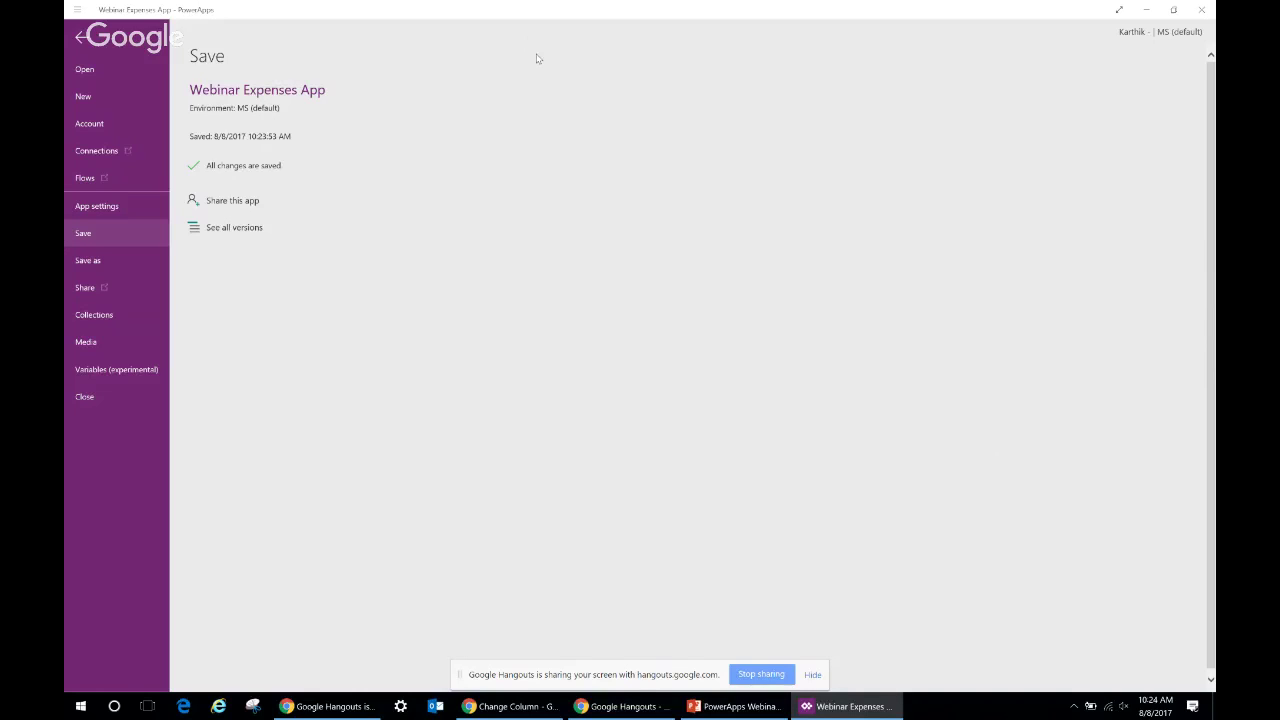
left_click(80, 37)
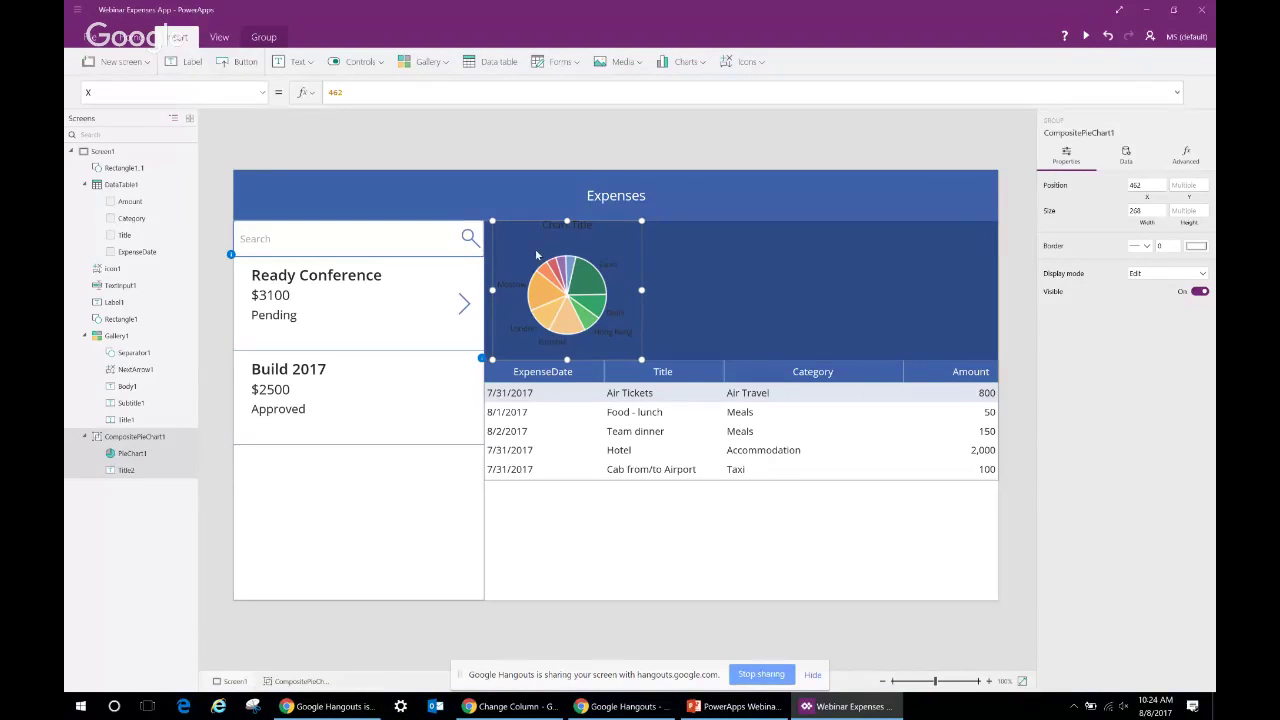
Delete the pie chart's title and enlarge the chart to a width of about 278
left_click(589, 228)
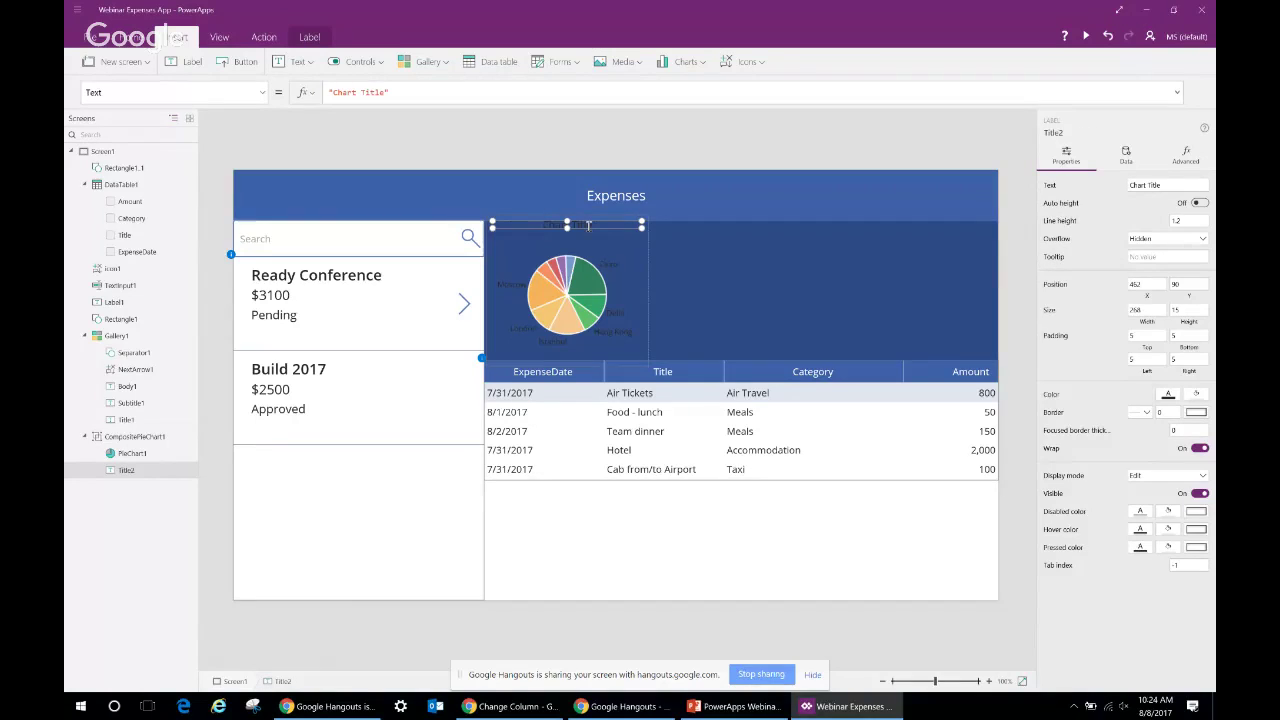
key("Delete")
left_click(600, 232)
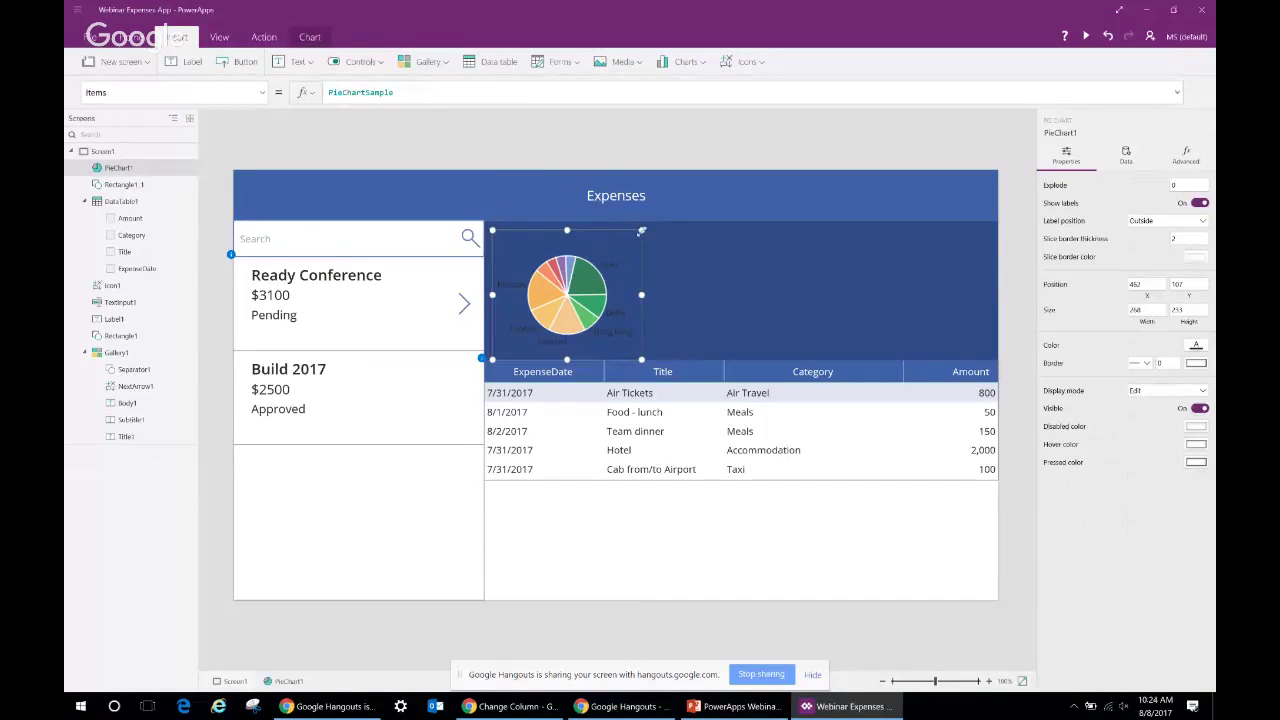
left_click_drag(641, 231, 648, 217)
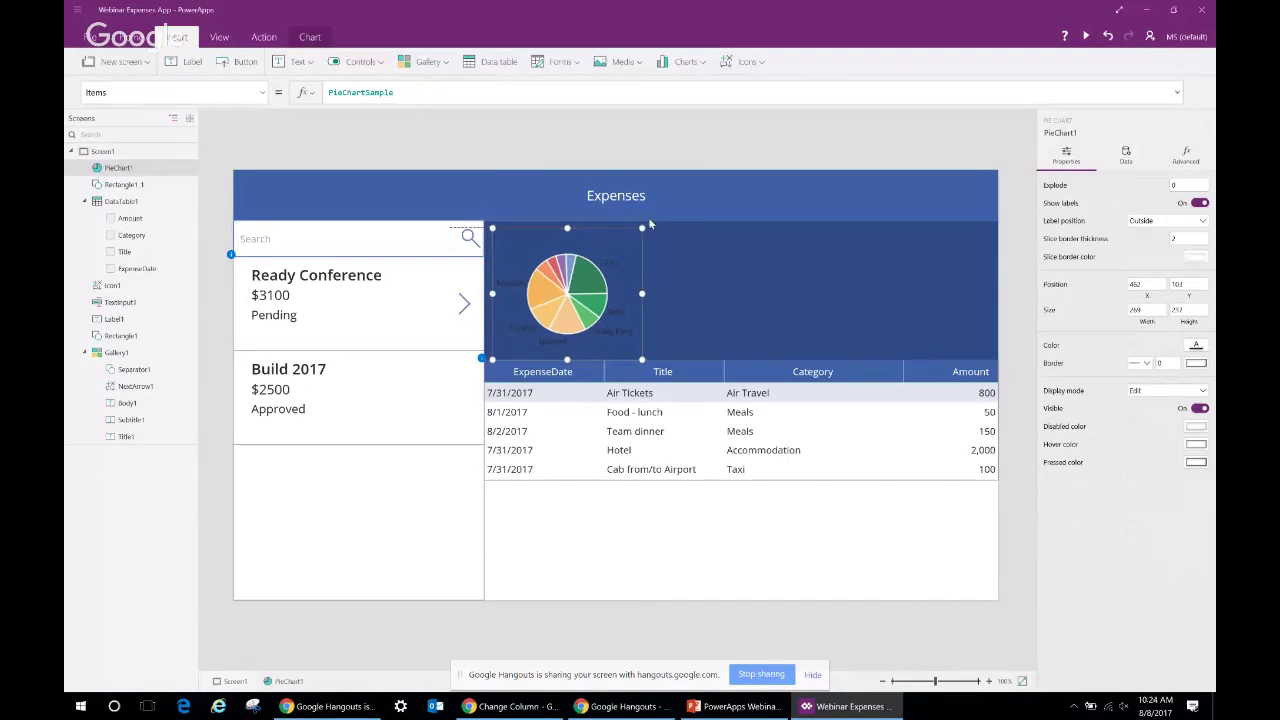
Make the pie chart's labels white and align its upper edge to Y 90 for a height of 250
left_click(1194, 347)
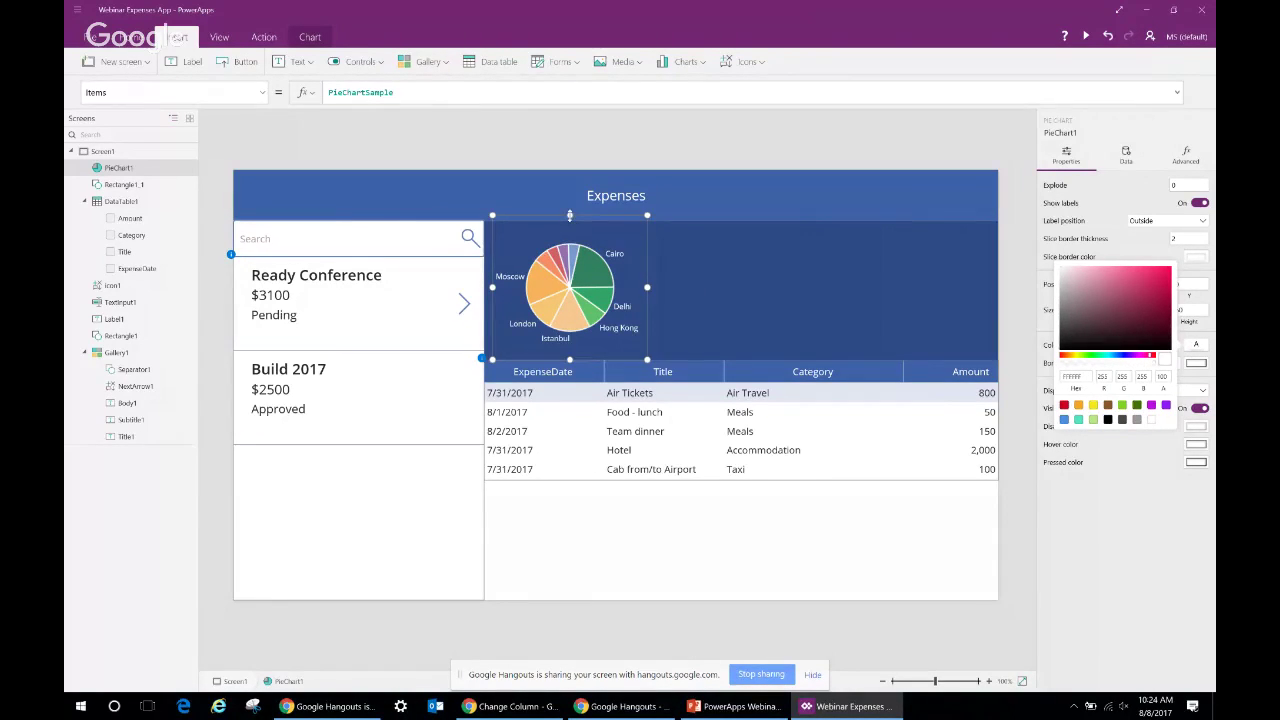
left_click_drag(570, 226, 571, 231)
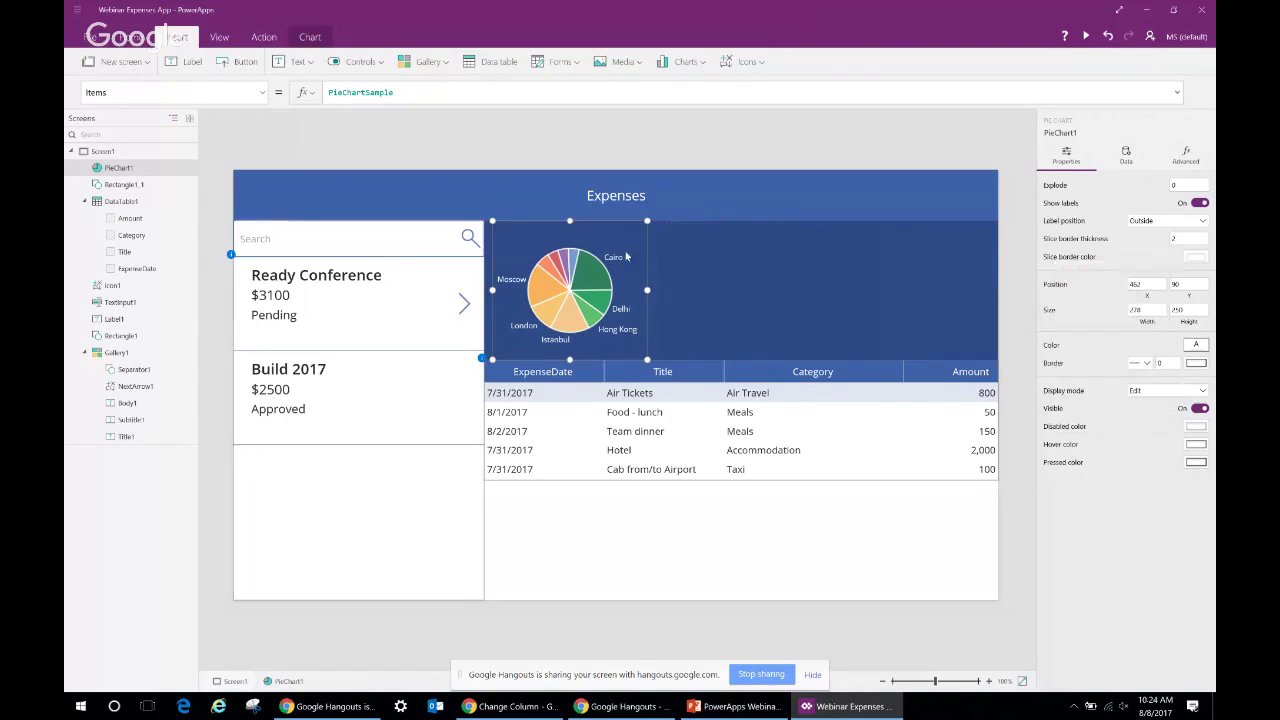
Replace the pie chart's sample data source with ExpenseDetails in its Items formula
double_click(388, 93)
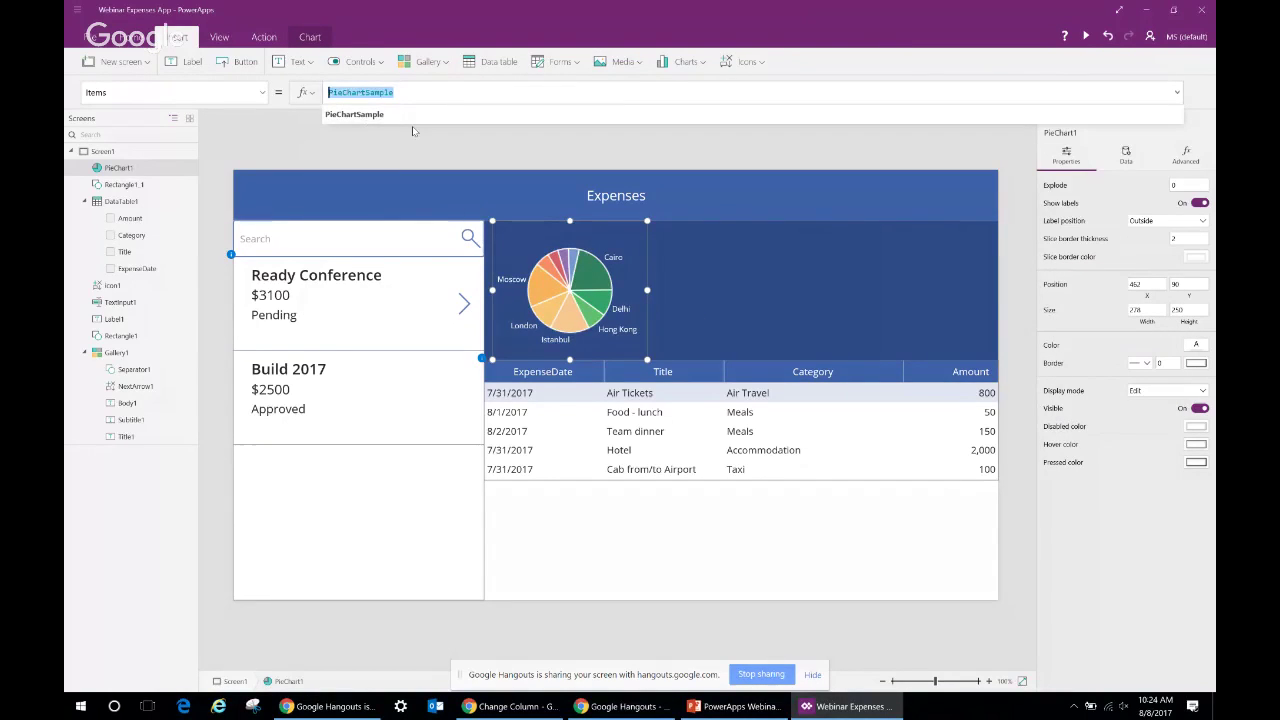
type("Expen")
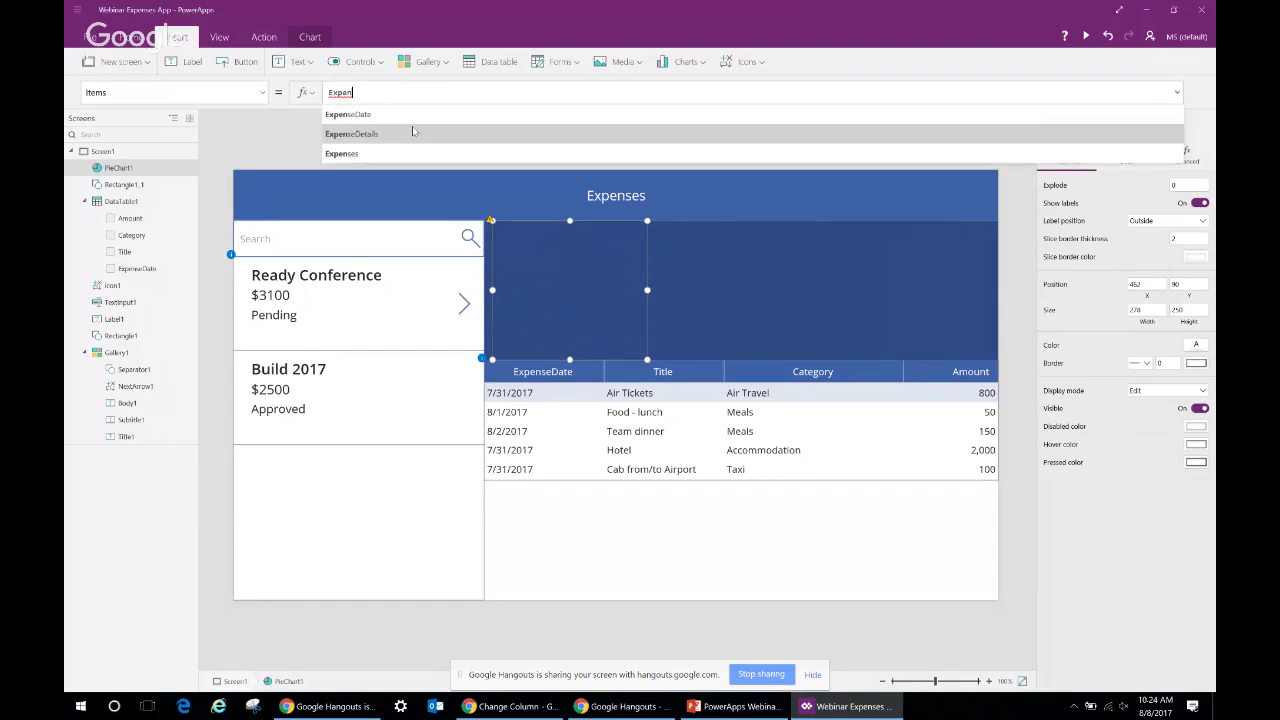
left_click(412, 131)
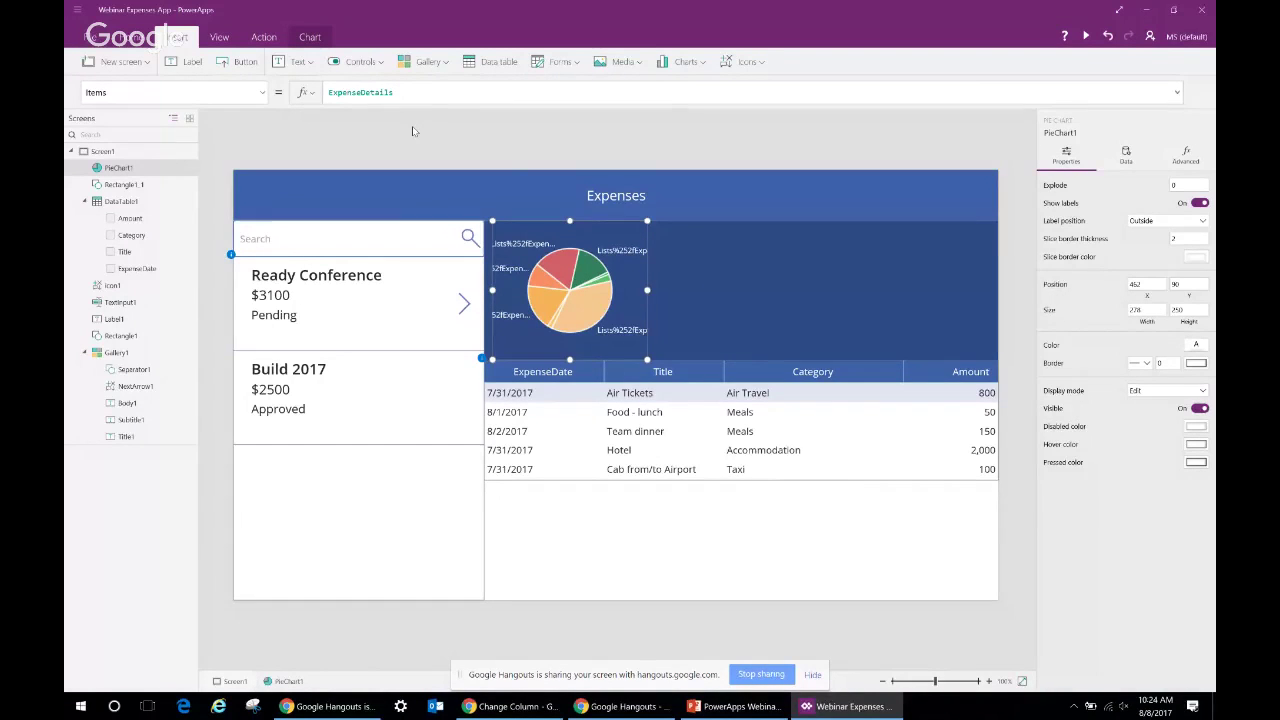
Wrap ExpenseDetails in the pie chart's Items formula in a ShowColumns function, with ExpenseDetails as its source
key("Left")
key("Left")
key("Left")
key("Left")
key("Left")
key("Left")
key("Left")
key("Left")
key("Left")
key("Left")
key("Left")
key("Left")
key("Left")
key("Left")
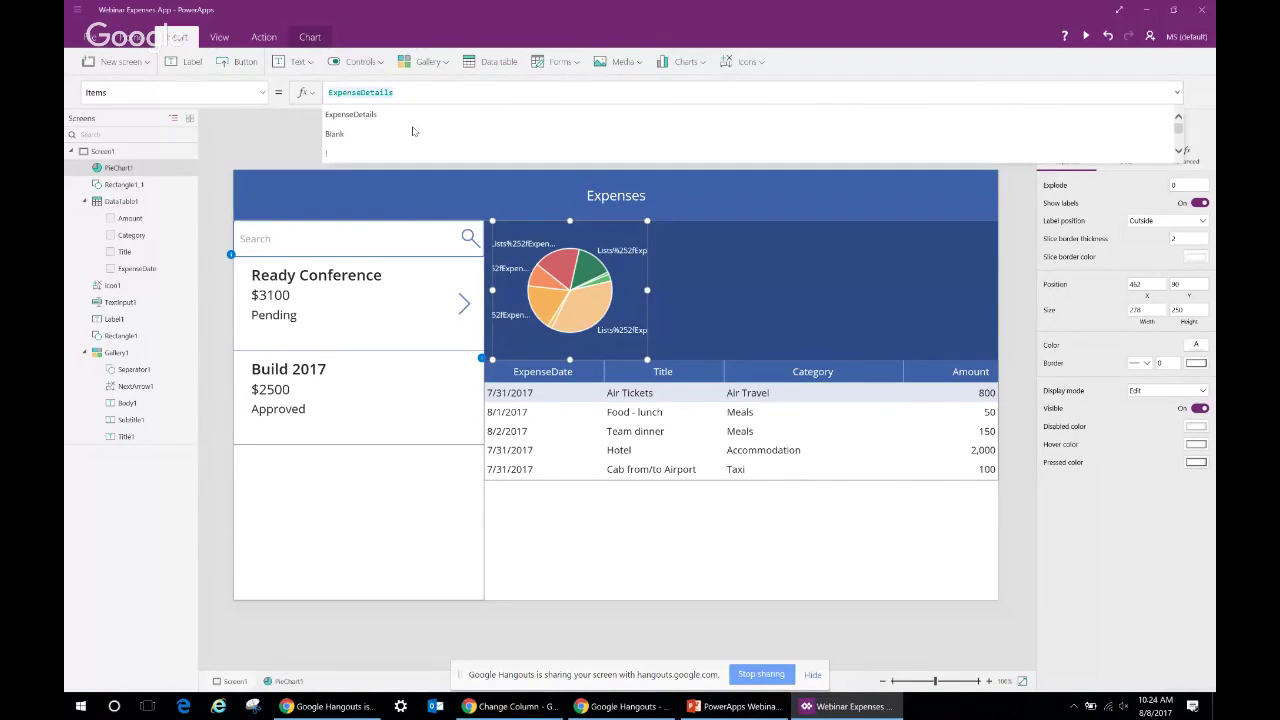
type("Sh")
type("owColumns(")
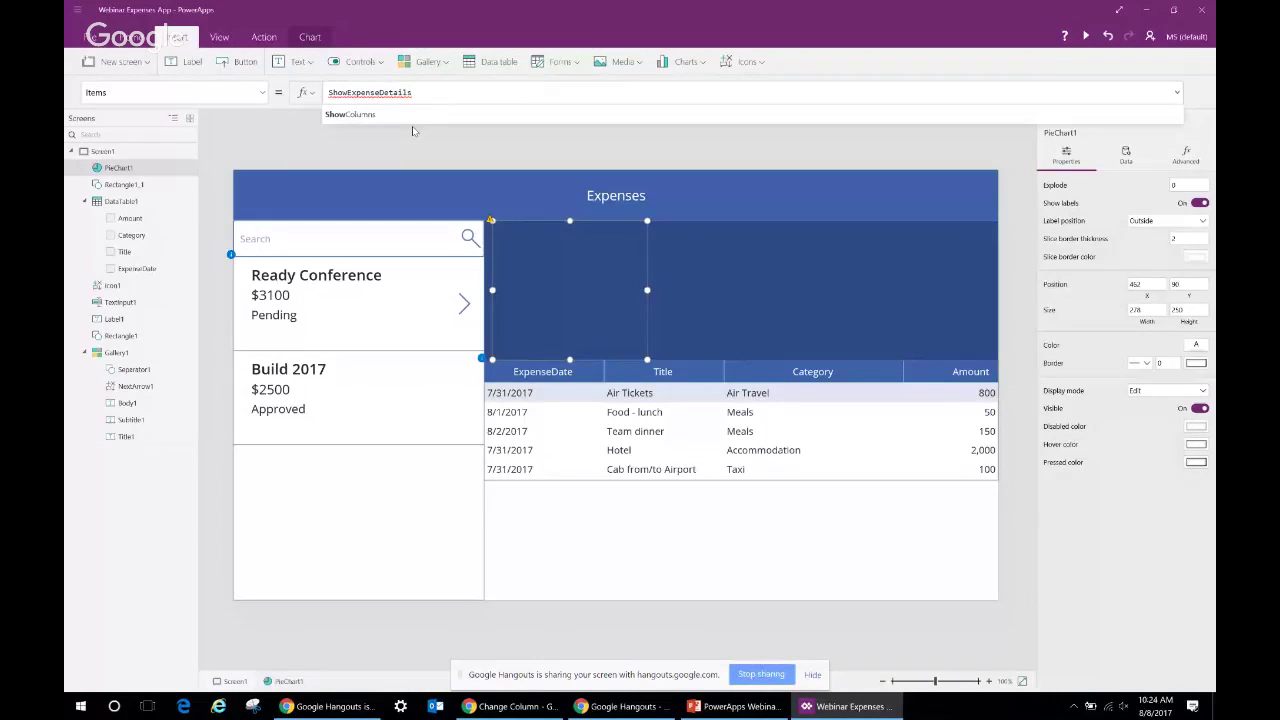
key("End")
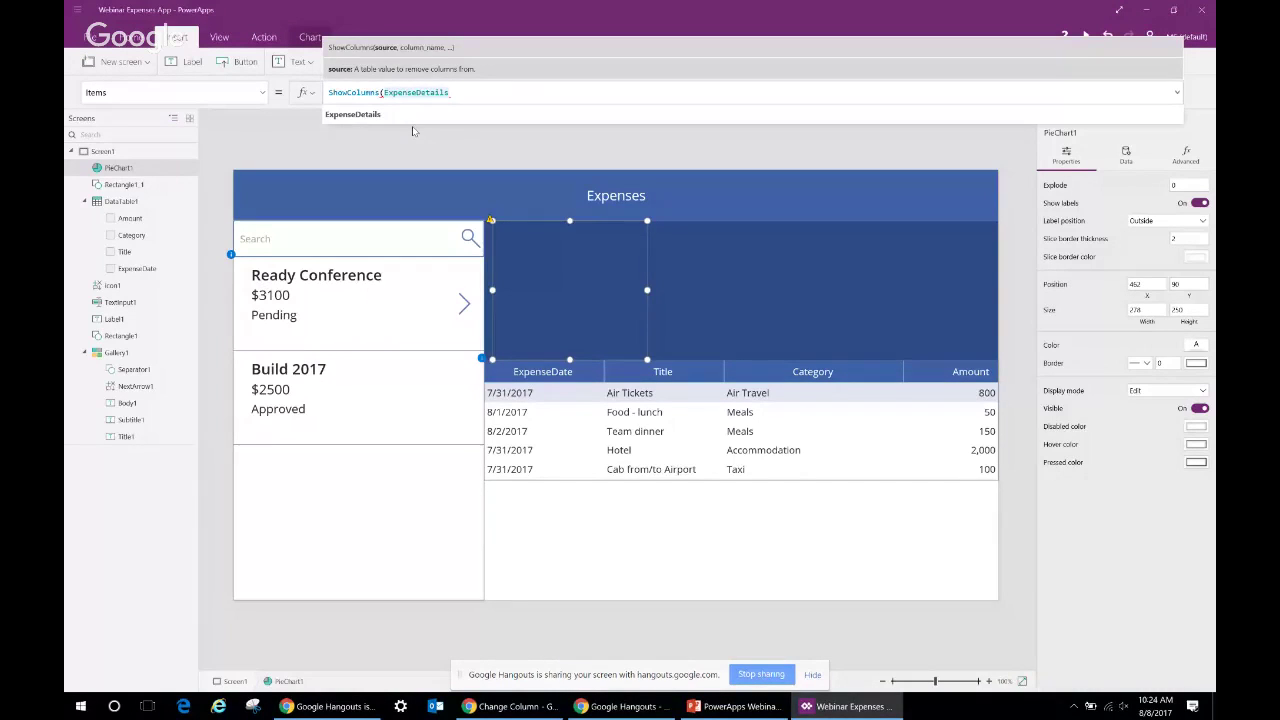
type(",")
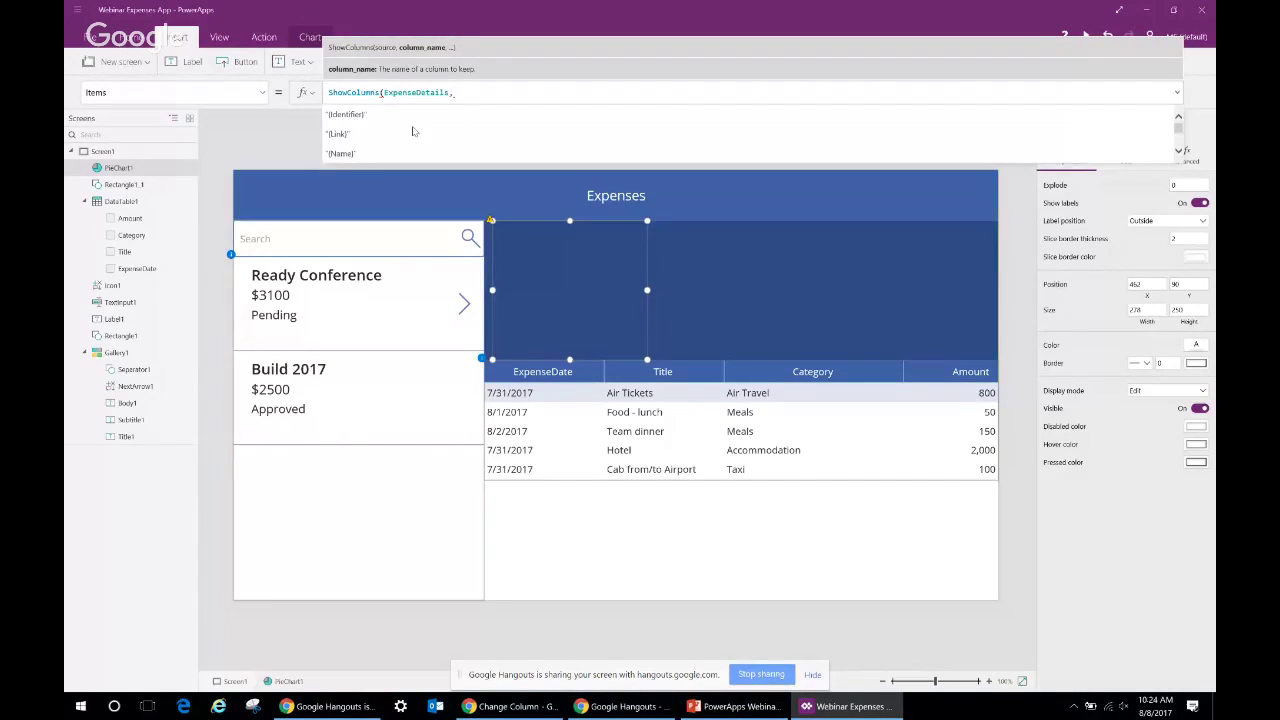
Add "Category" and "Amount" as the columns to keep and complete the pie chart's ShowColumns formula
key("Down")
key("Down")
key("Down")
key("Down")
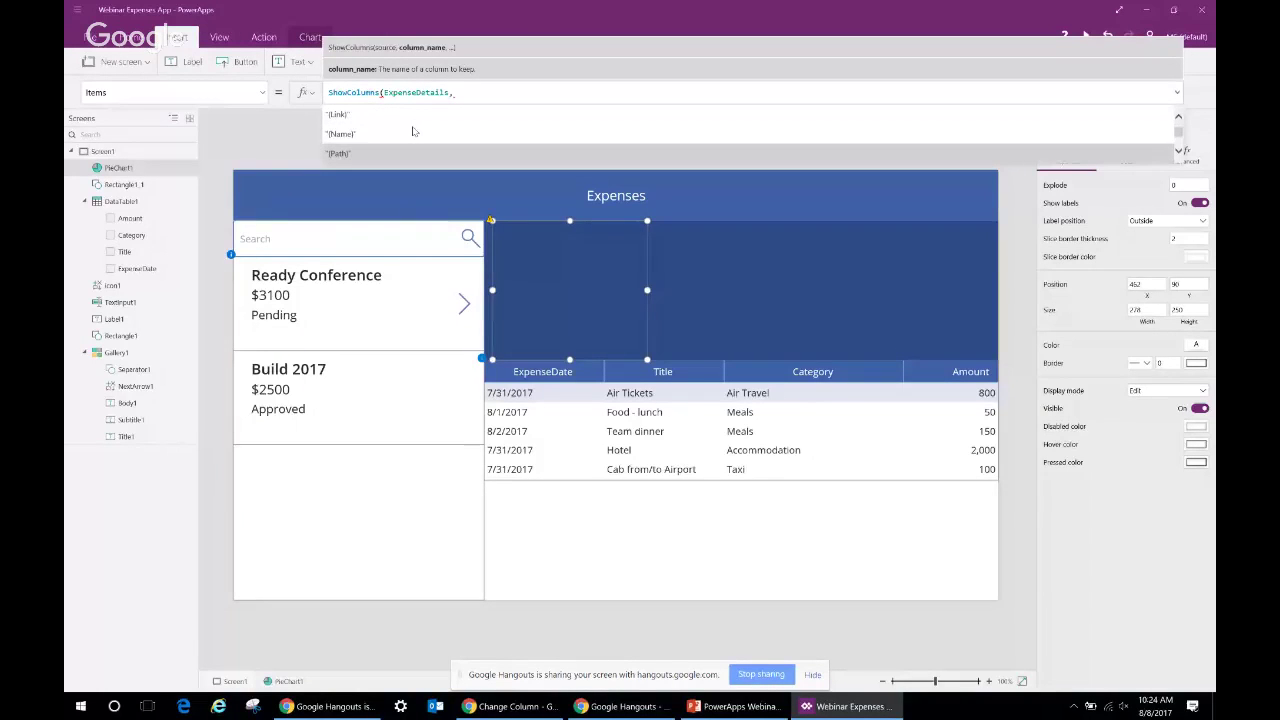
key("Down")
key("Down")
key("Down")
key("Down")
key("Tab")
type(",")
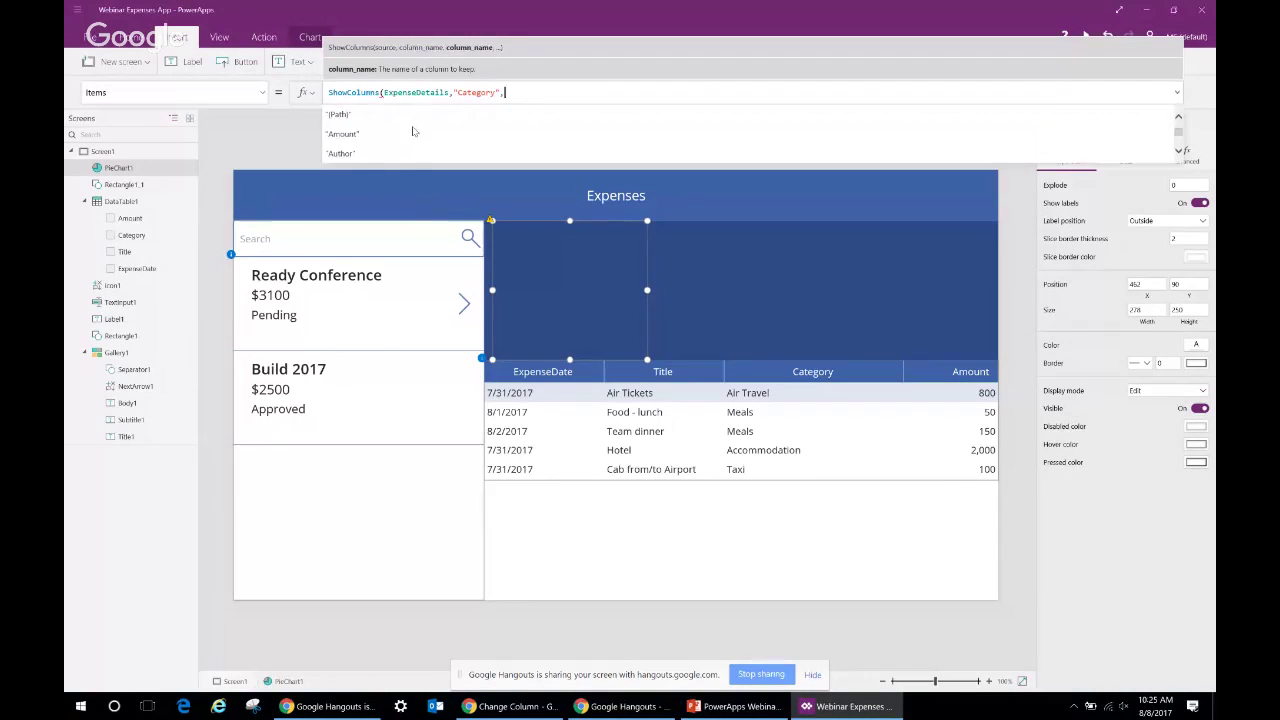
key("Down")
key("Down")
key("Tab")
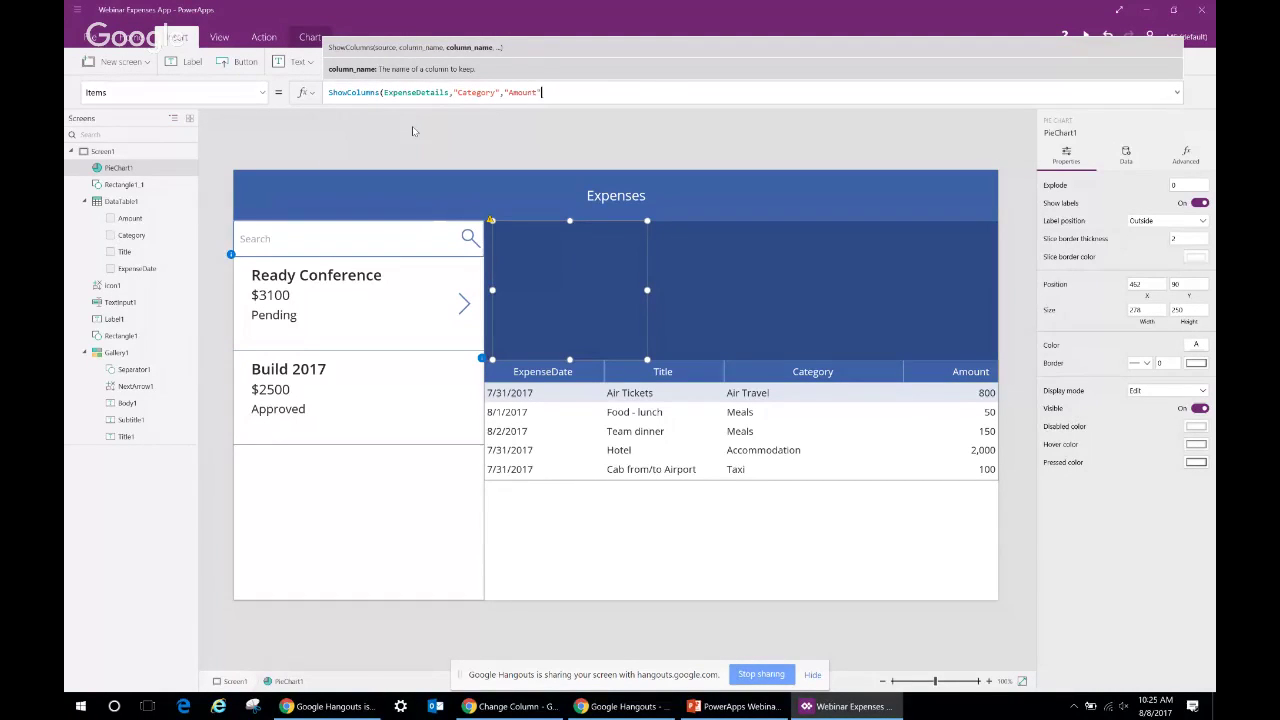
type(")")
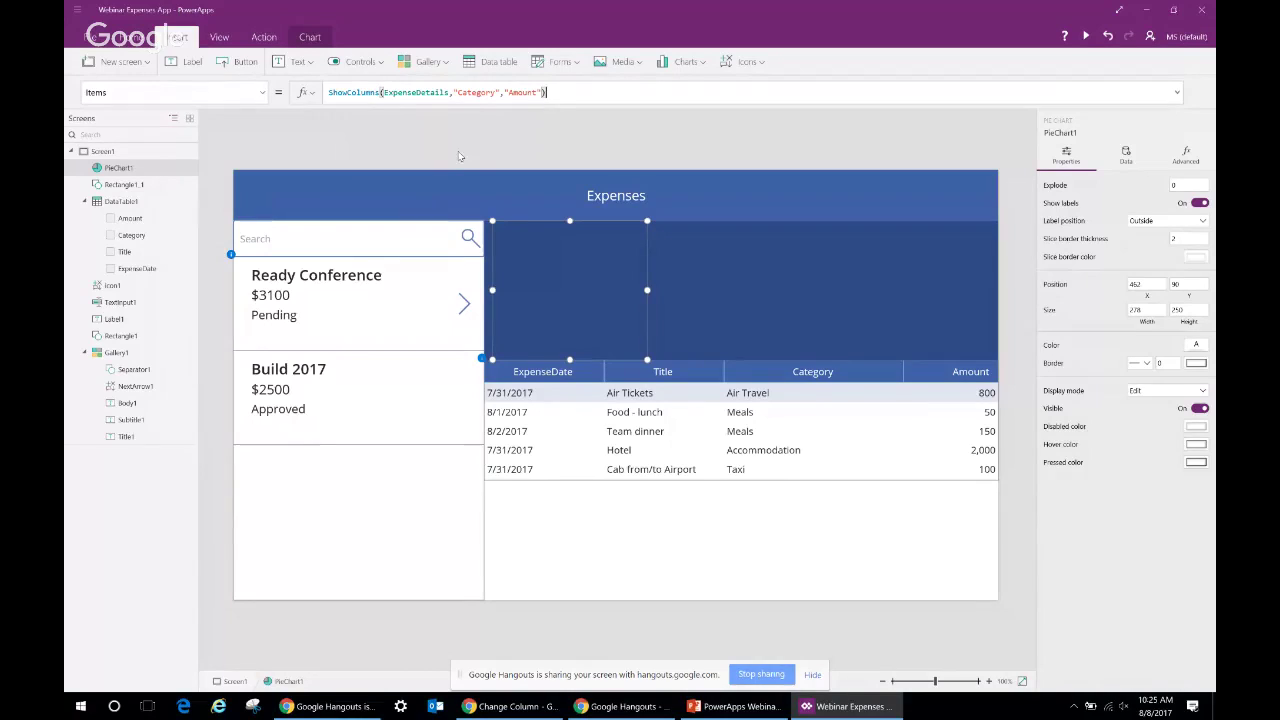
left_click(490, 137)
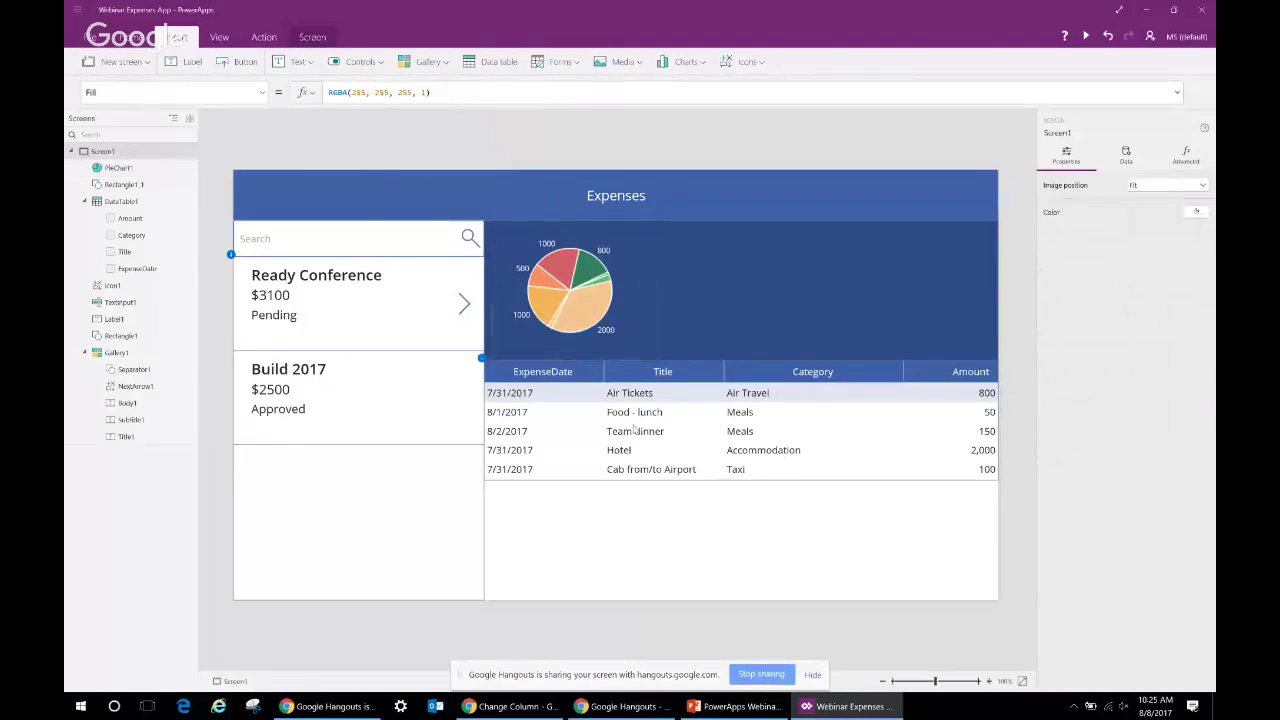
Replace ExpenseDetails in the pie chart's ShowColumns formula with a copy of the data table's Filter formula
left_click(600, 338)
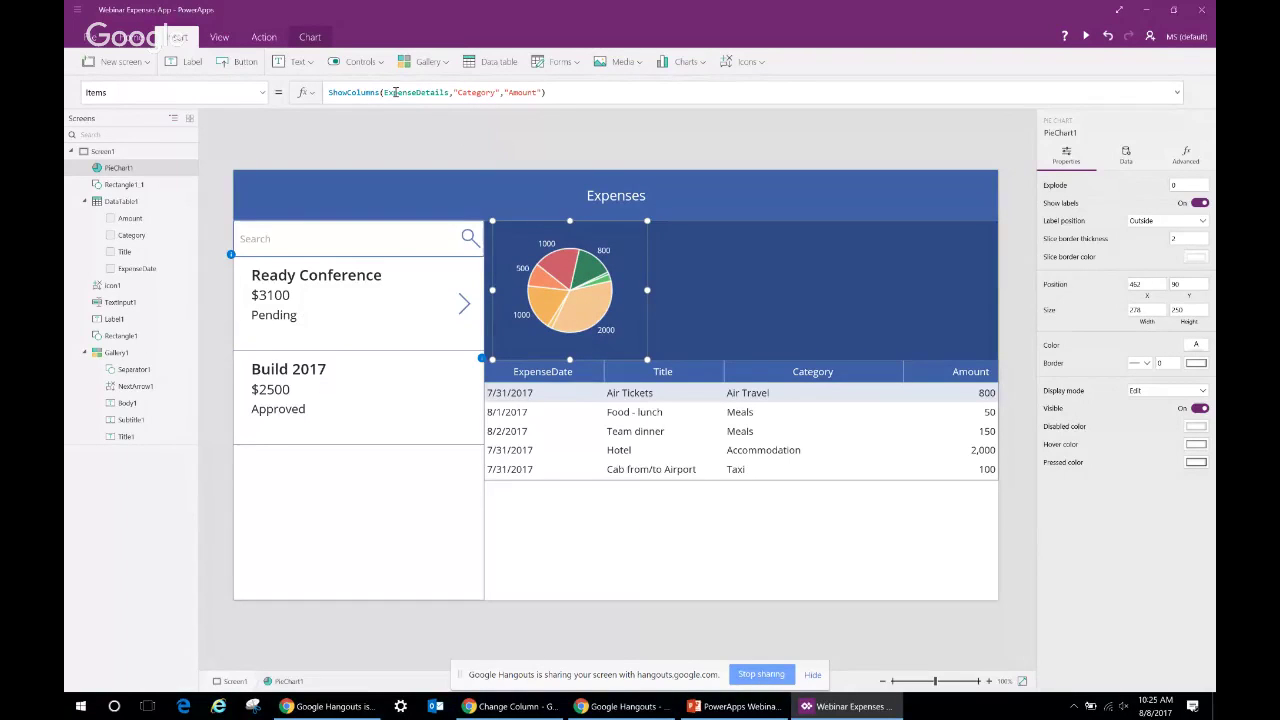
left_click(638, 481)
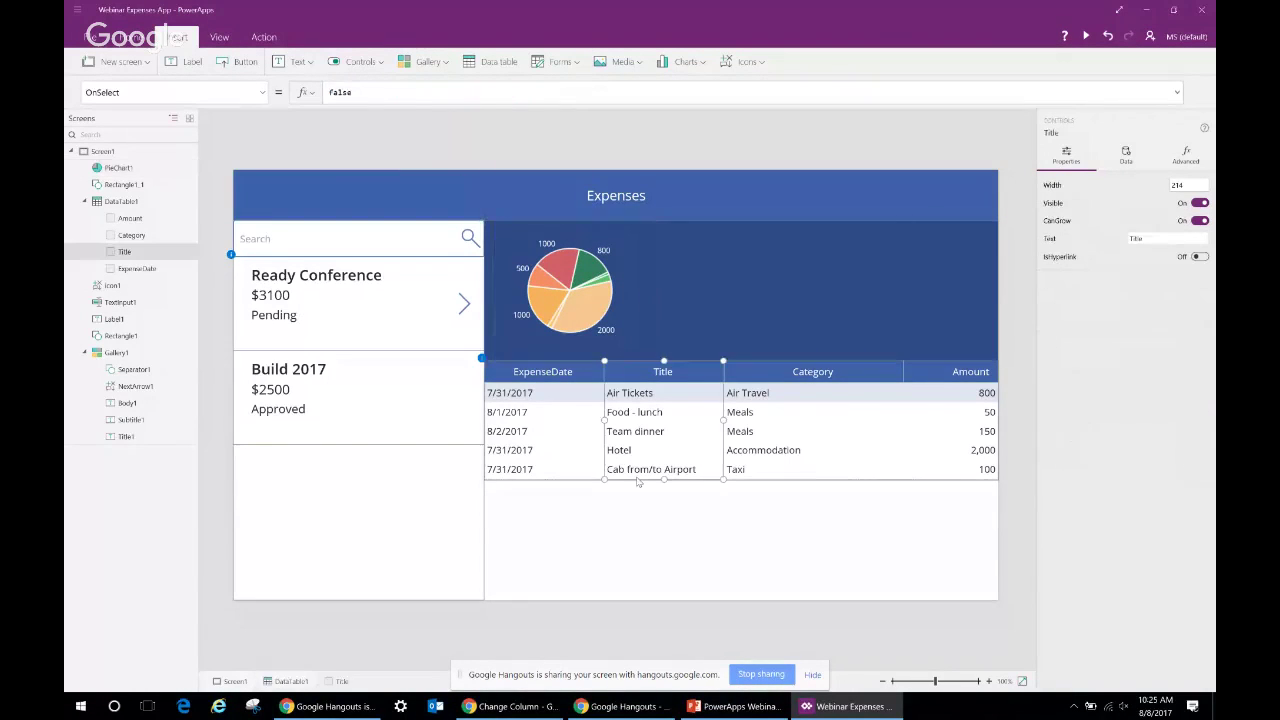
left_click(580, 482)
left_click(490, 478)
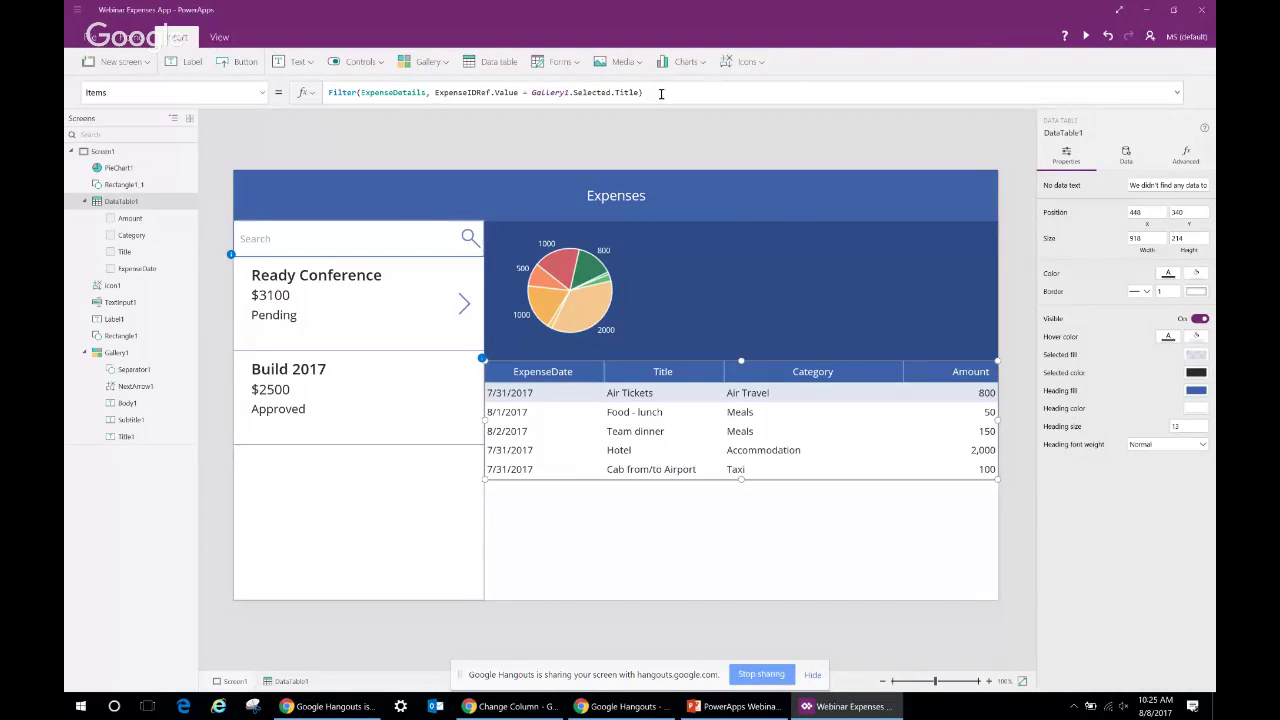
left_click_drag(661, 93, 340, 95)
key("ctrl+c")
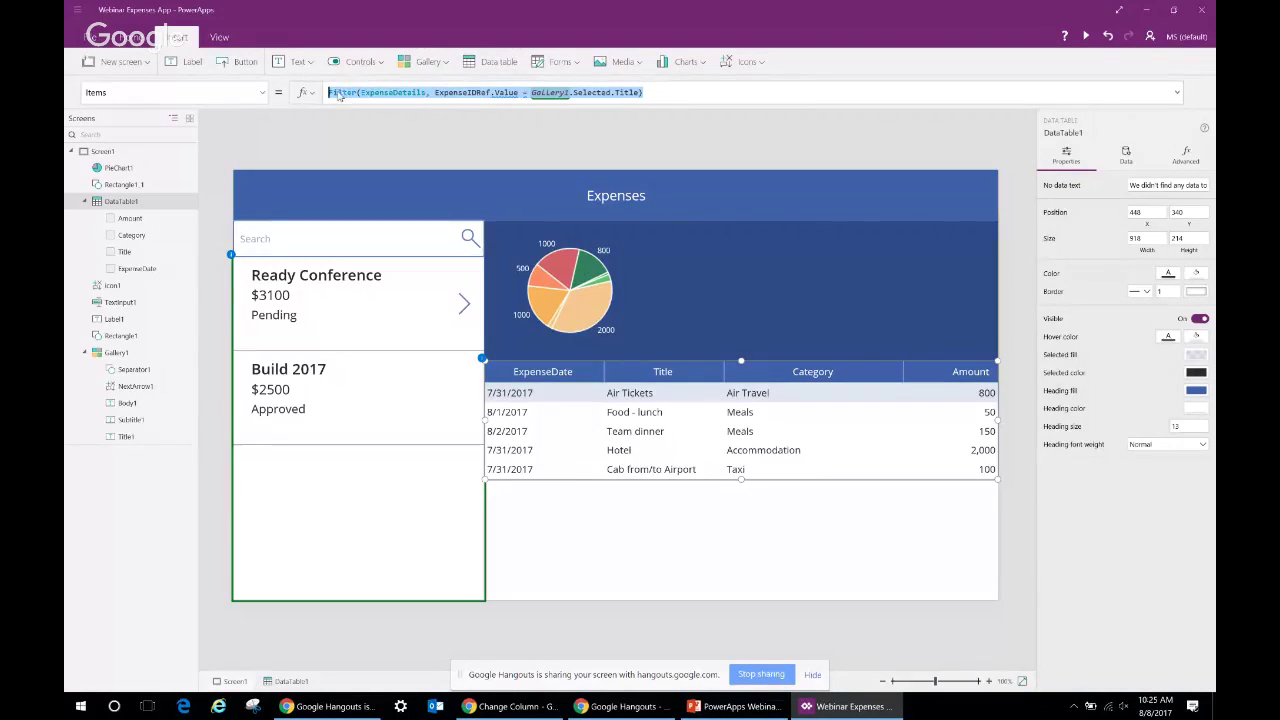
left_click(598, 312)
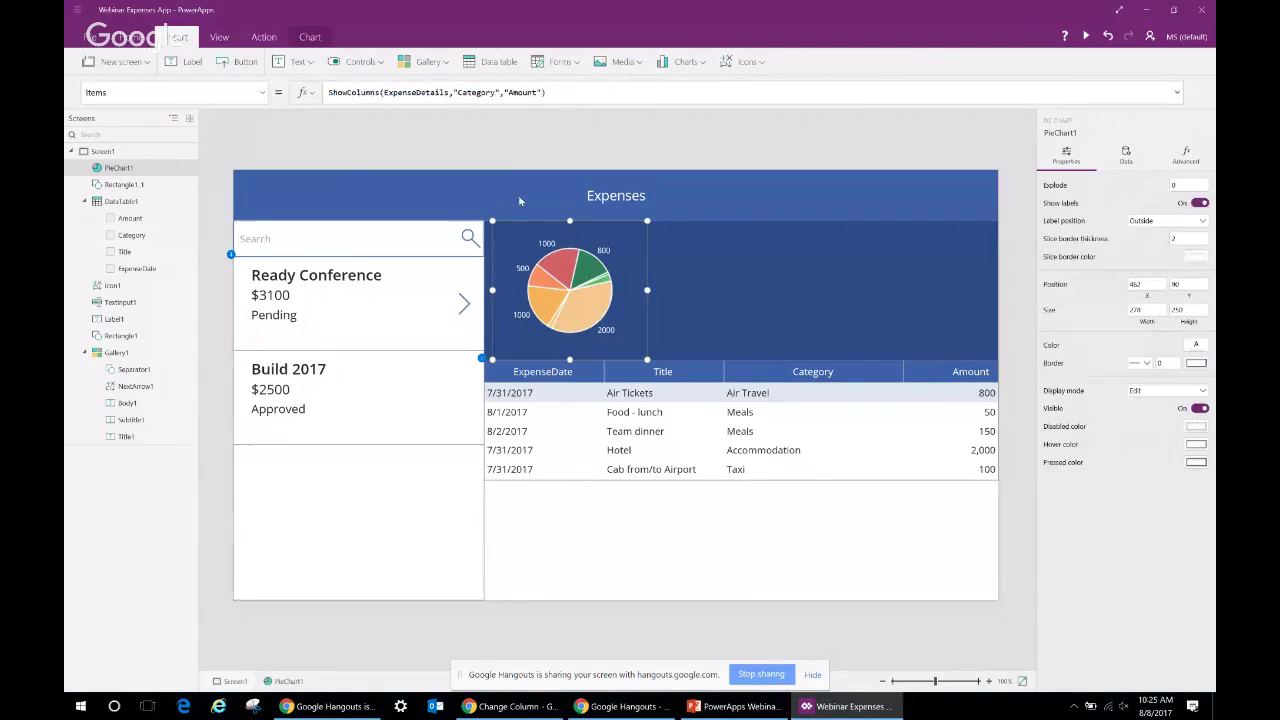
double_click(422, 92)
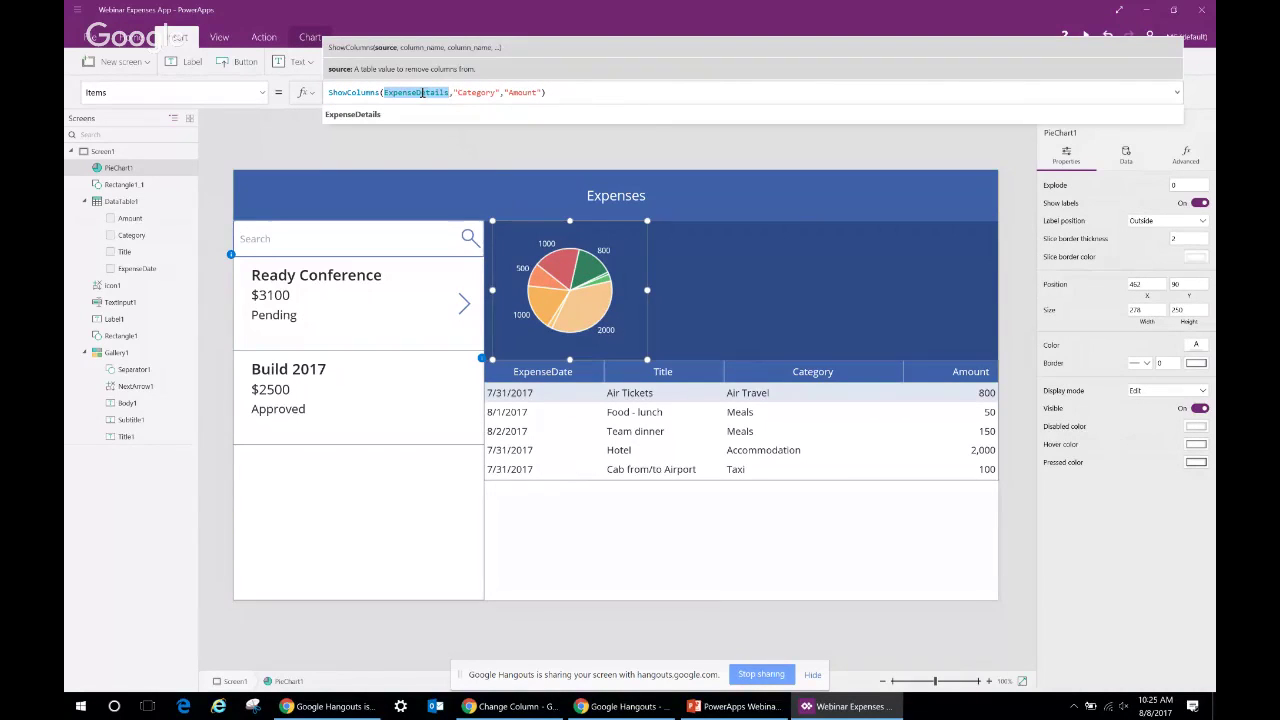
key("ctrl+v")
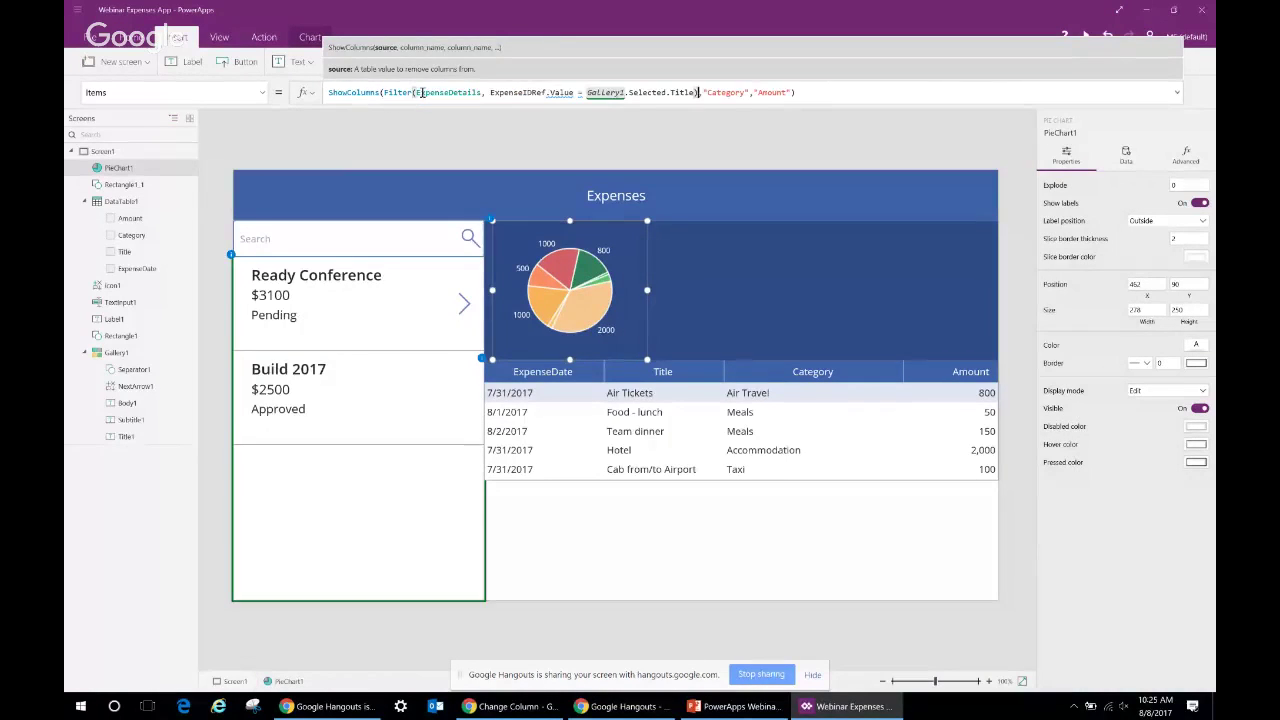
left_click(483, 149)
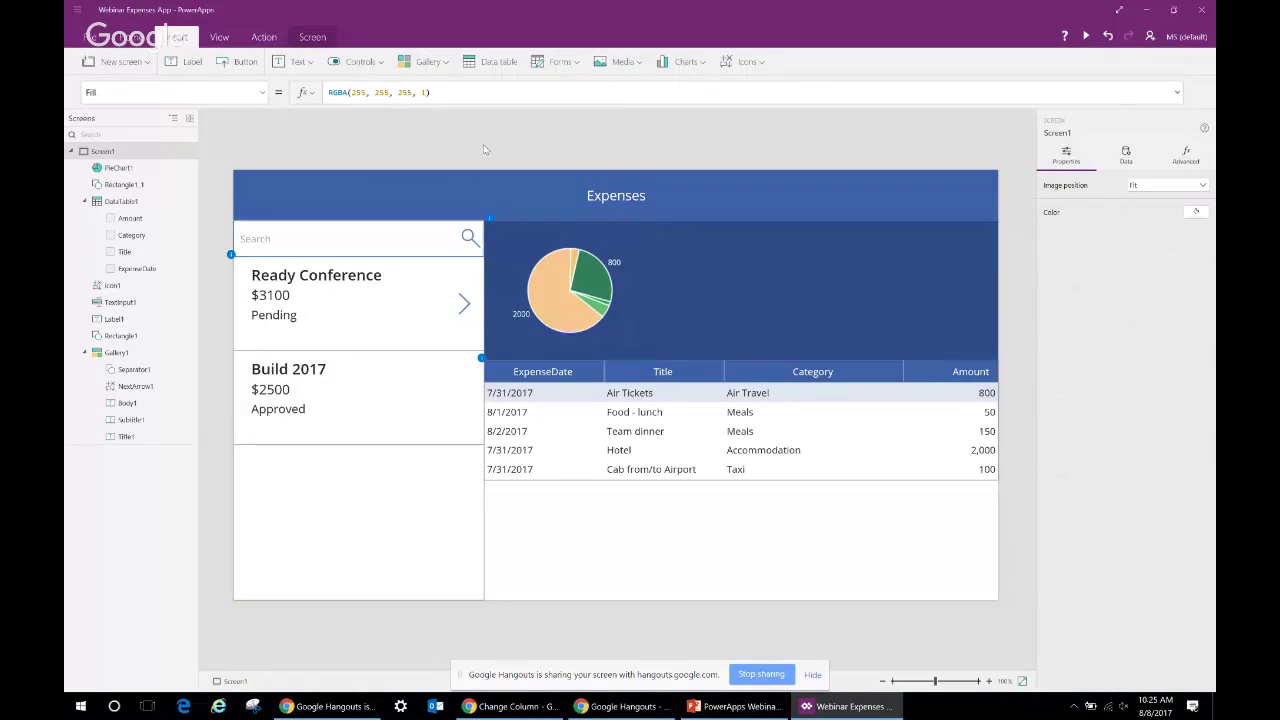
Preview the app and switch between Build 2017 and Ready Conference to check the pie chart and table, ending in the editor
left_click(1087, 37)
left_click(357, 390)
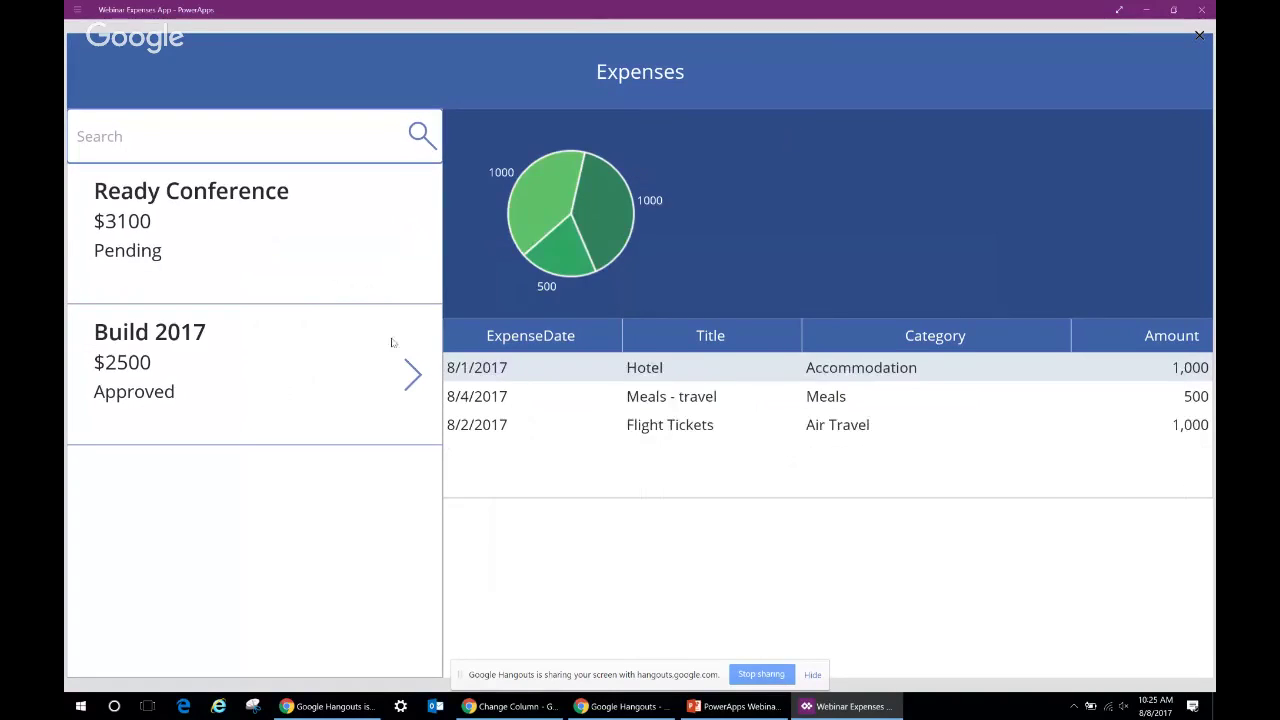
left_click(287, 289)
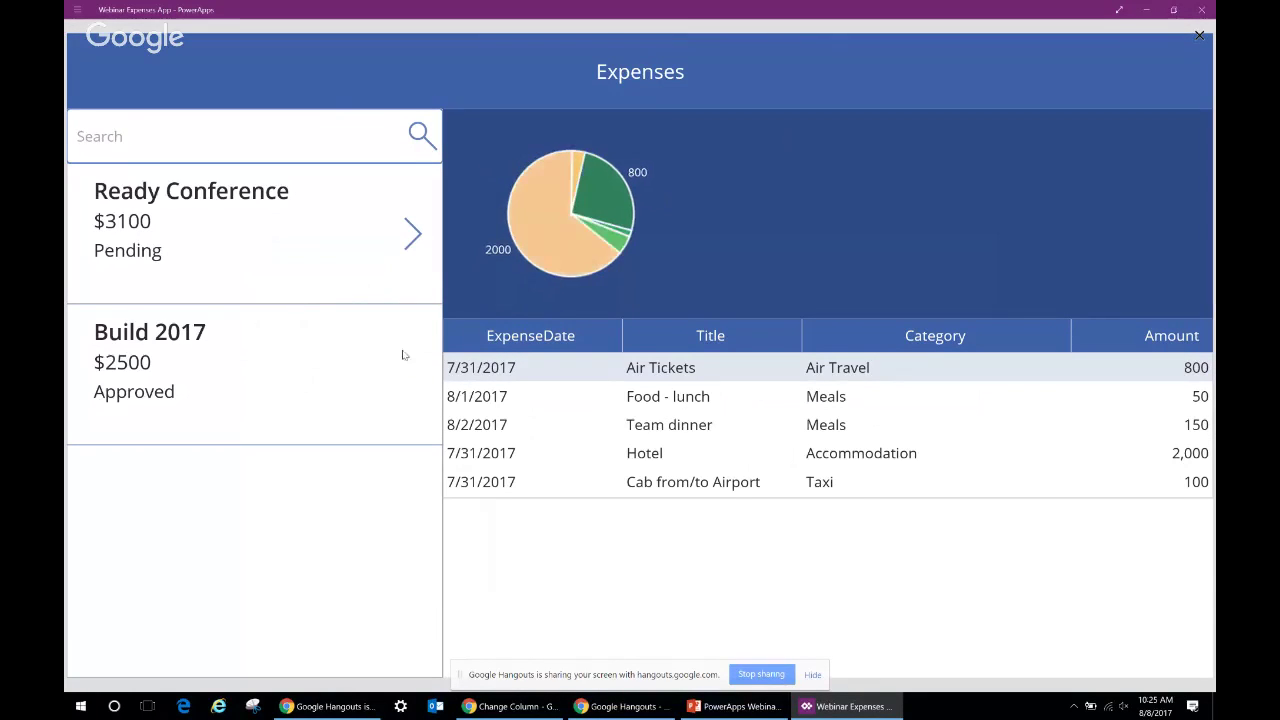
left_click(356, 350)
left_click(323, 231)
left_click(330, 345)
left_click(330, 259)
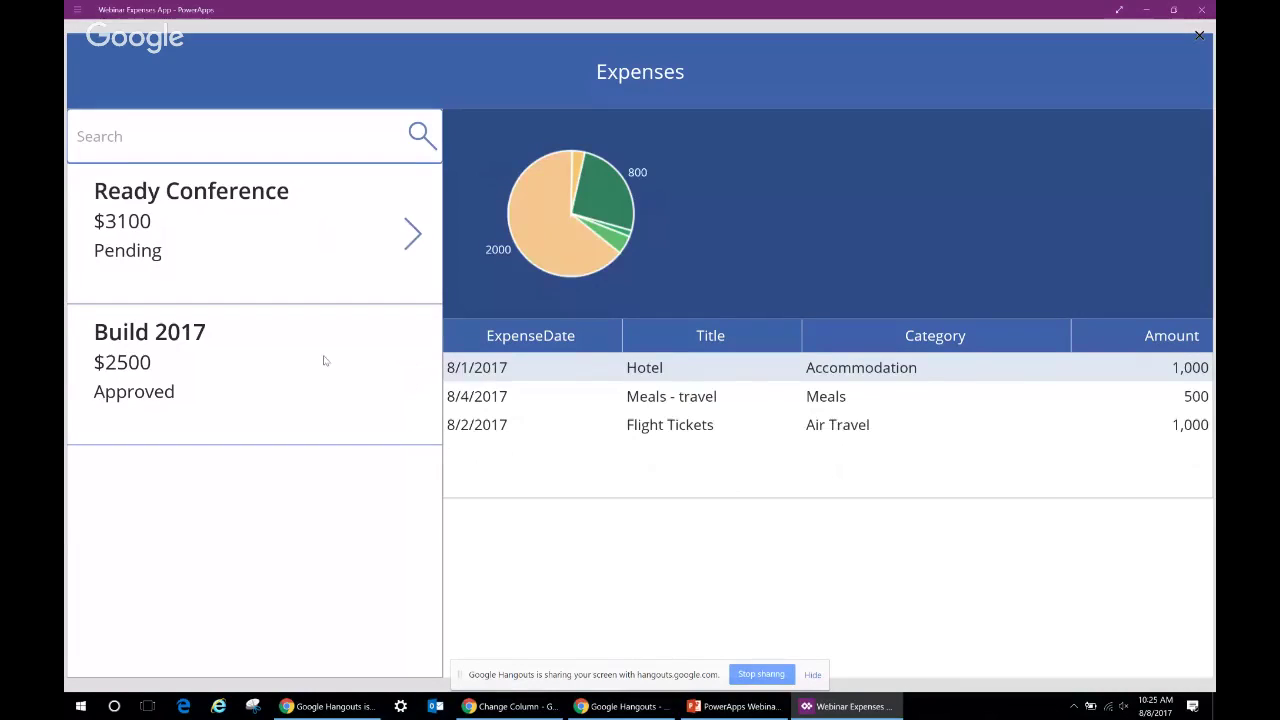
left_click(326, 360)
left_click(334, 266)
left_click(357, 346)
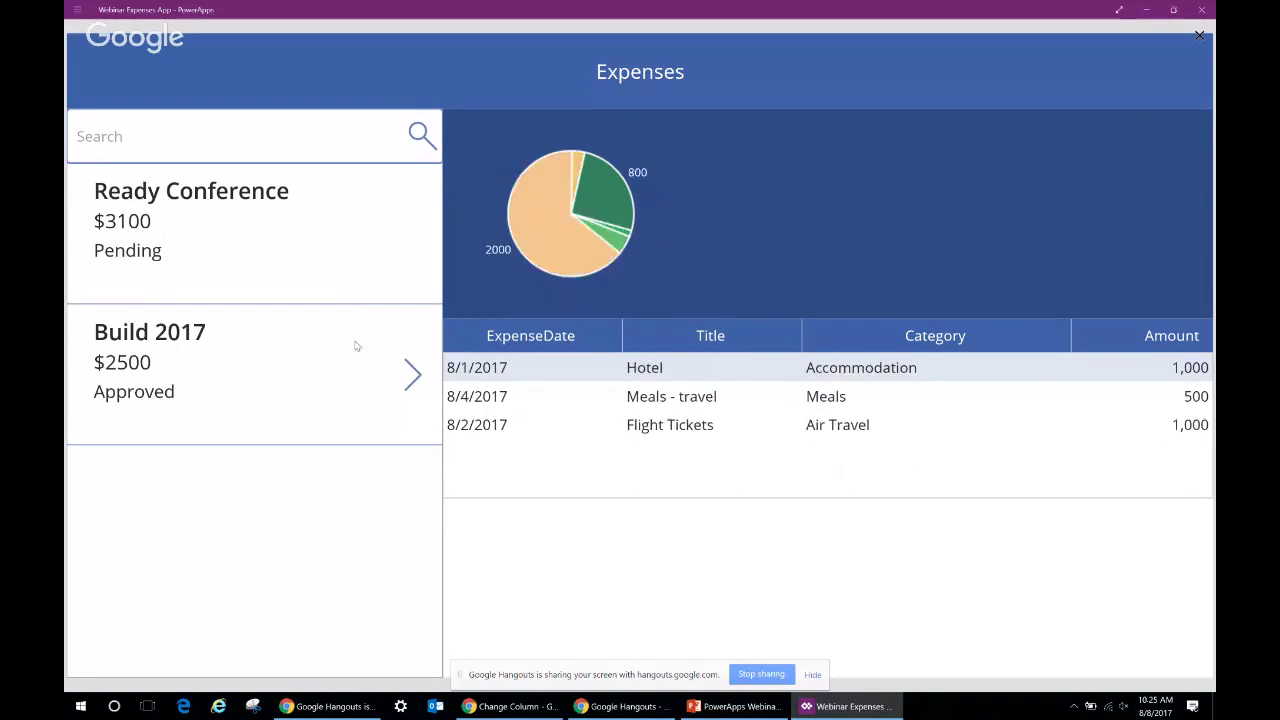
left_click(349, 222)
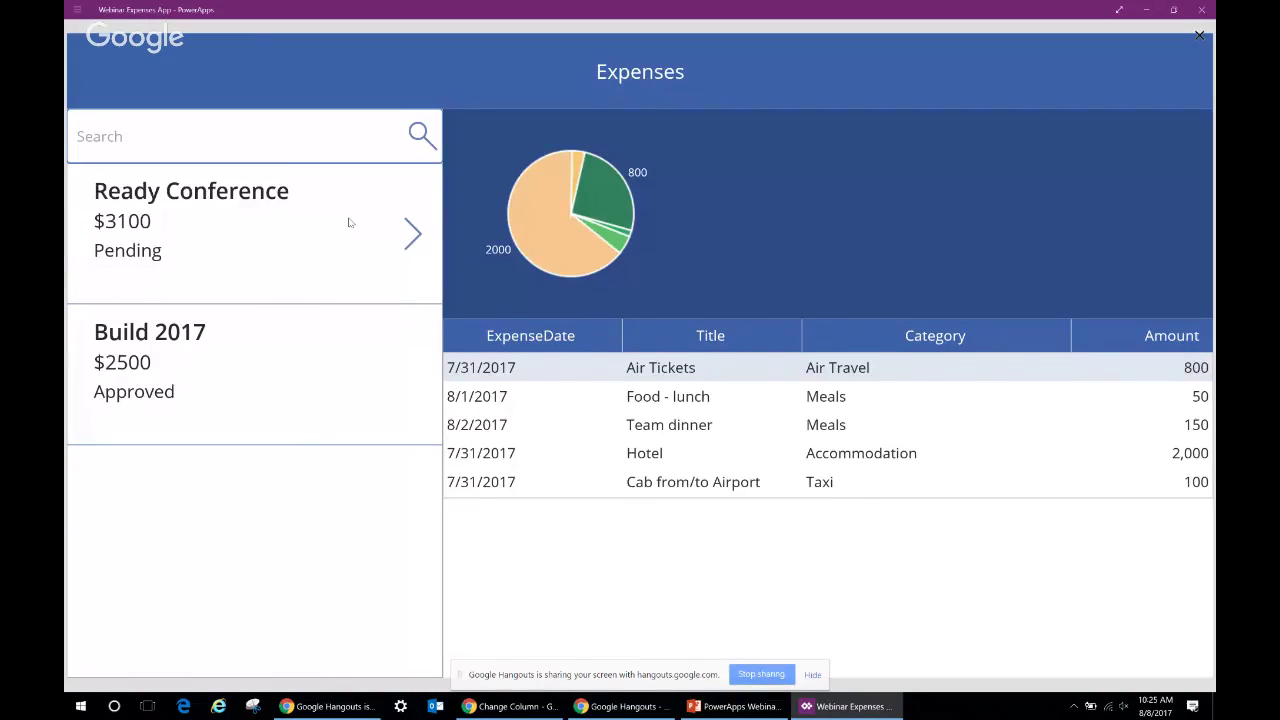
key("Escape")
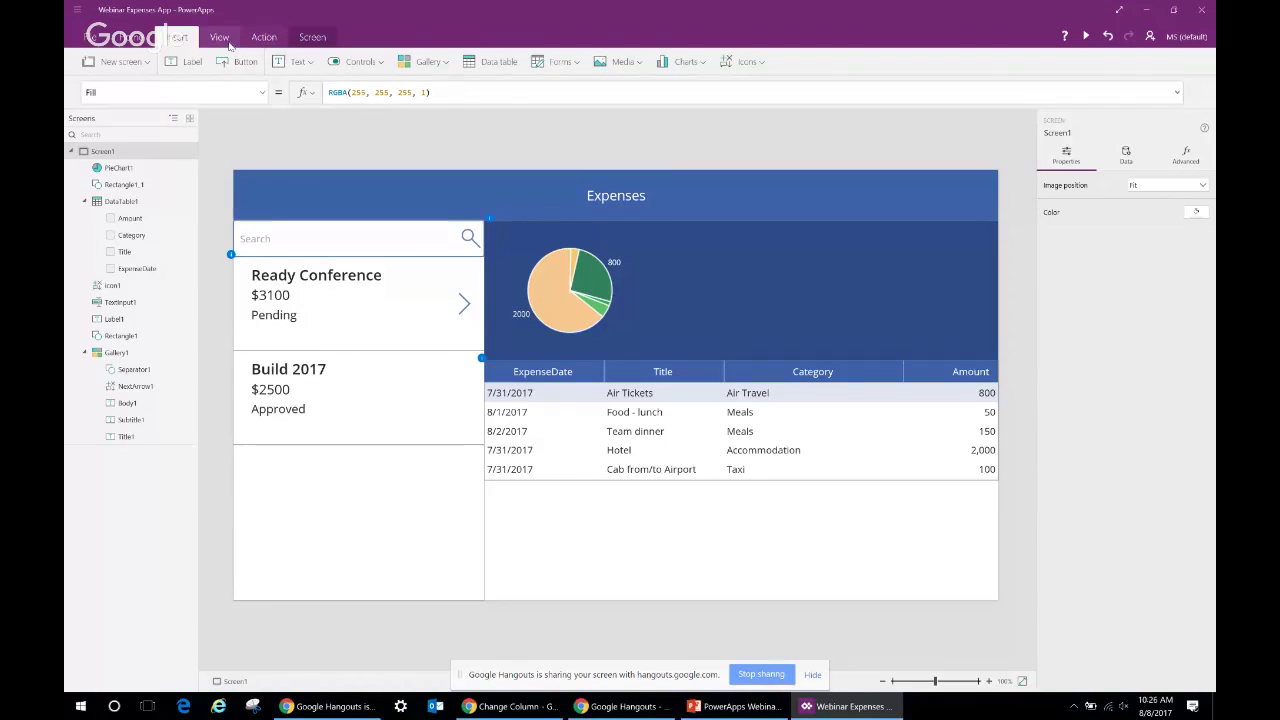
Insert a label beside the pie chart at about X 852, Y 142, about 390 wide, with white text
left_click(196, 62)
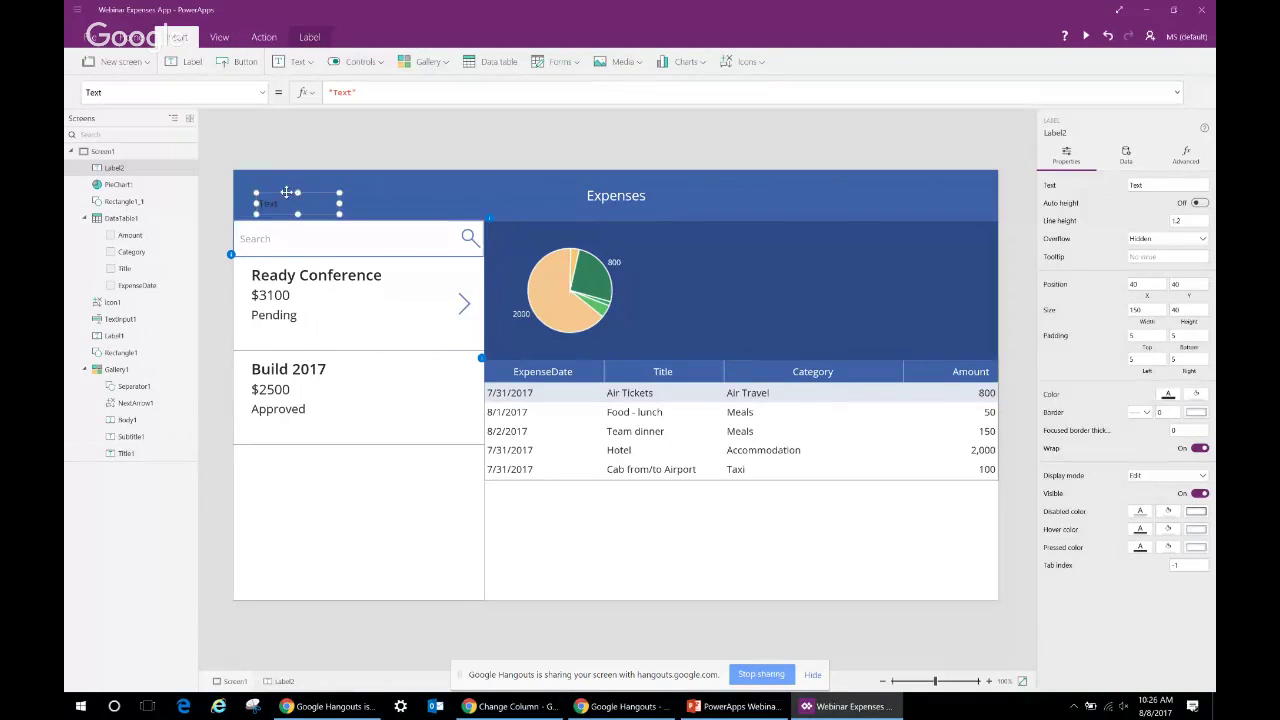
left_click_drag(297, 193, 894, 249)
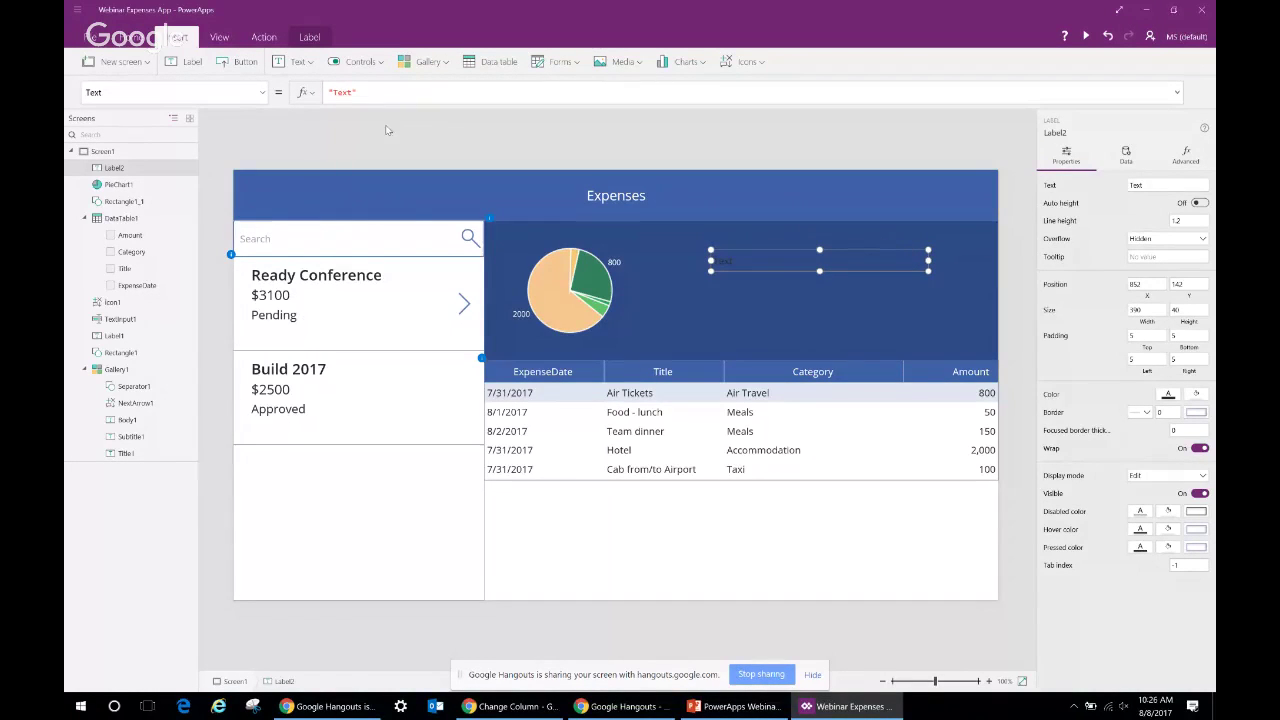
left_click(1168, 395)
left_click(1121, 469)
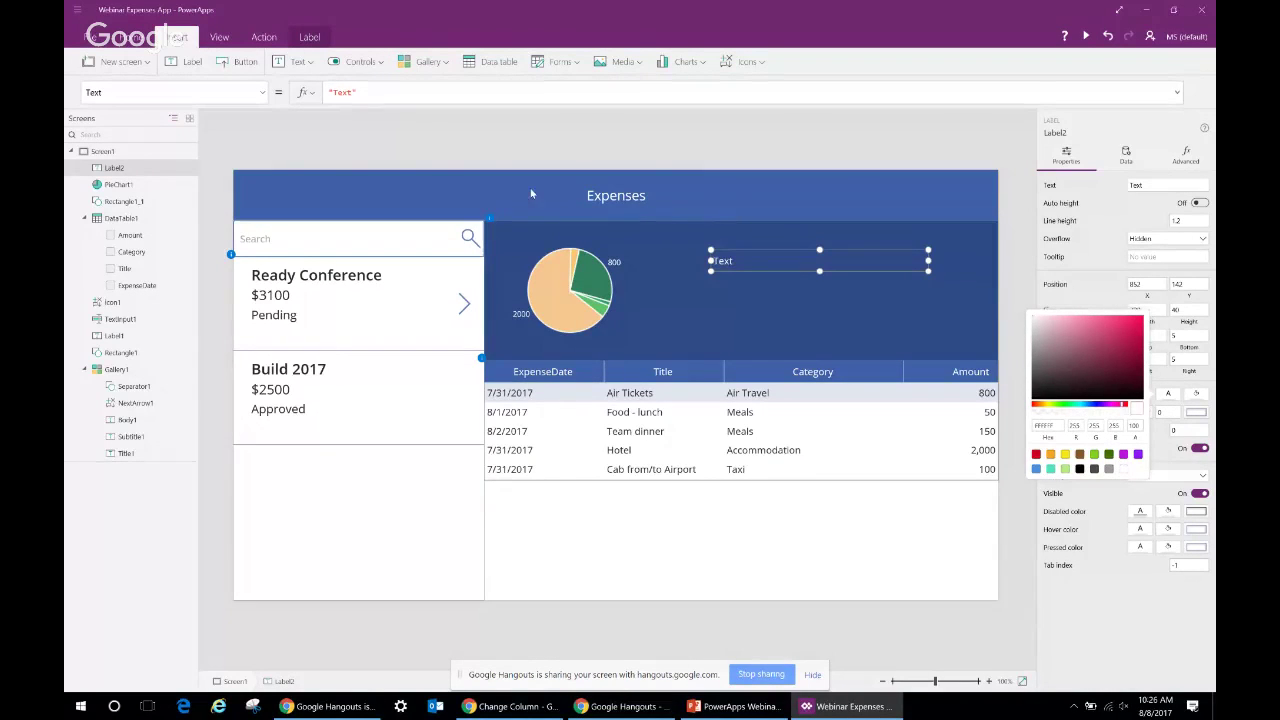
Set the new label's Text formula to Gallery1.Selected.Title and its font size to 18
triple_click(360, 93)
type("Ga")
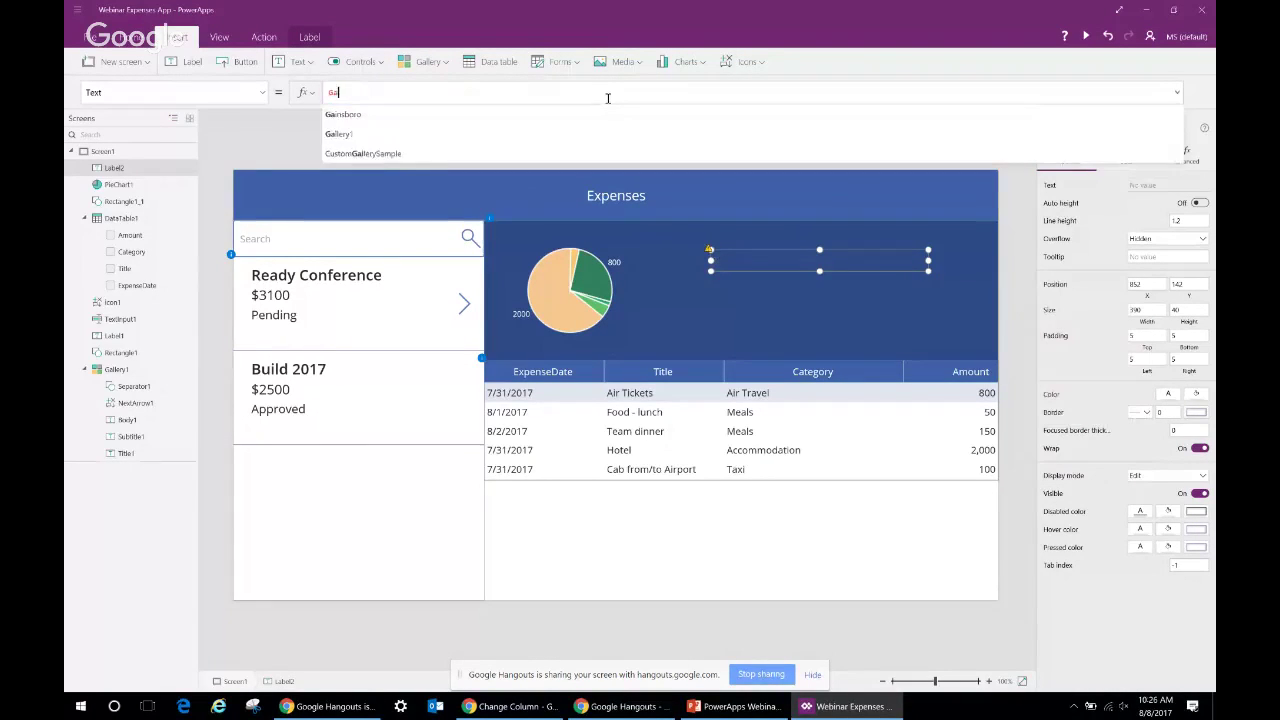
type("llery1.")
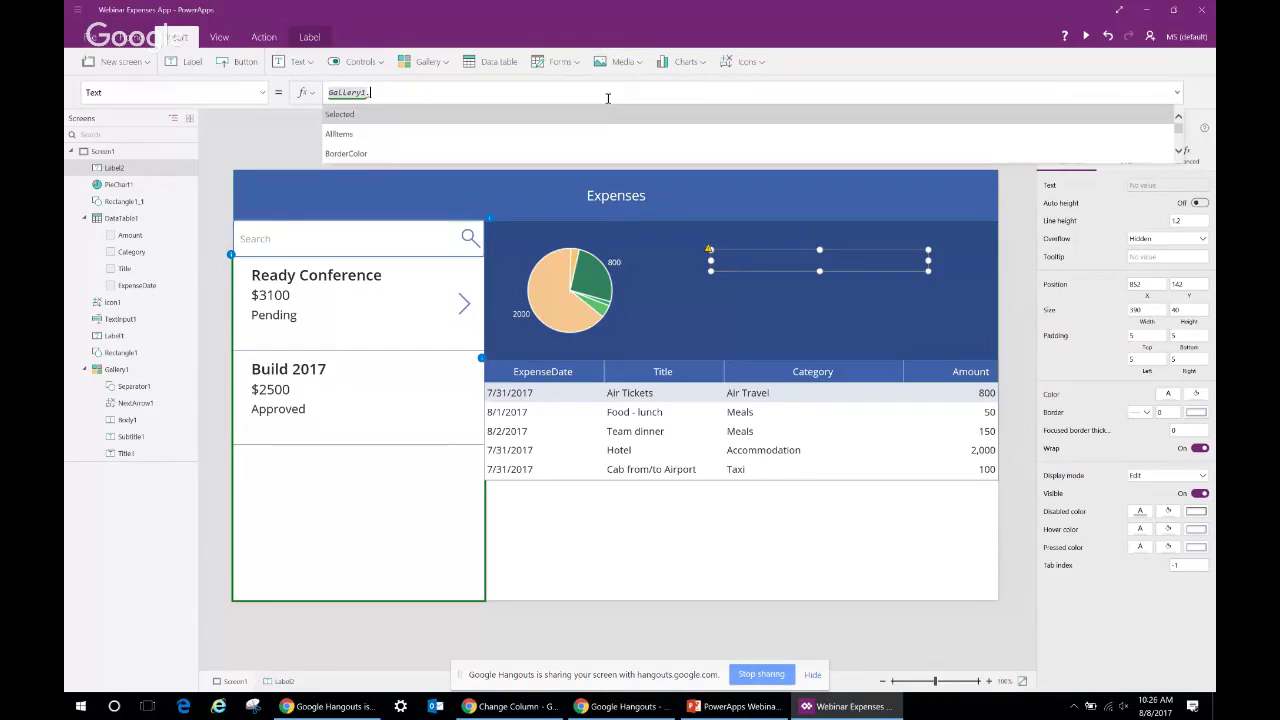
key("Tab")
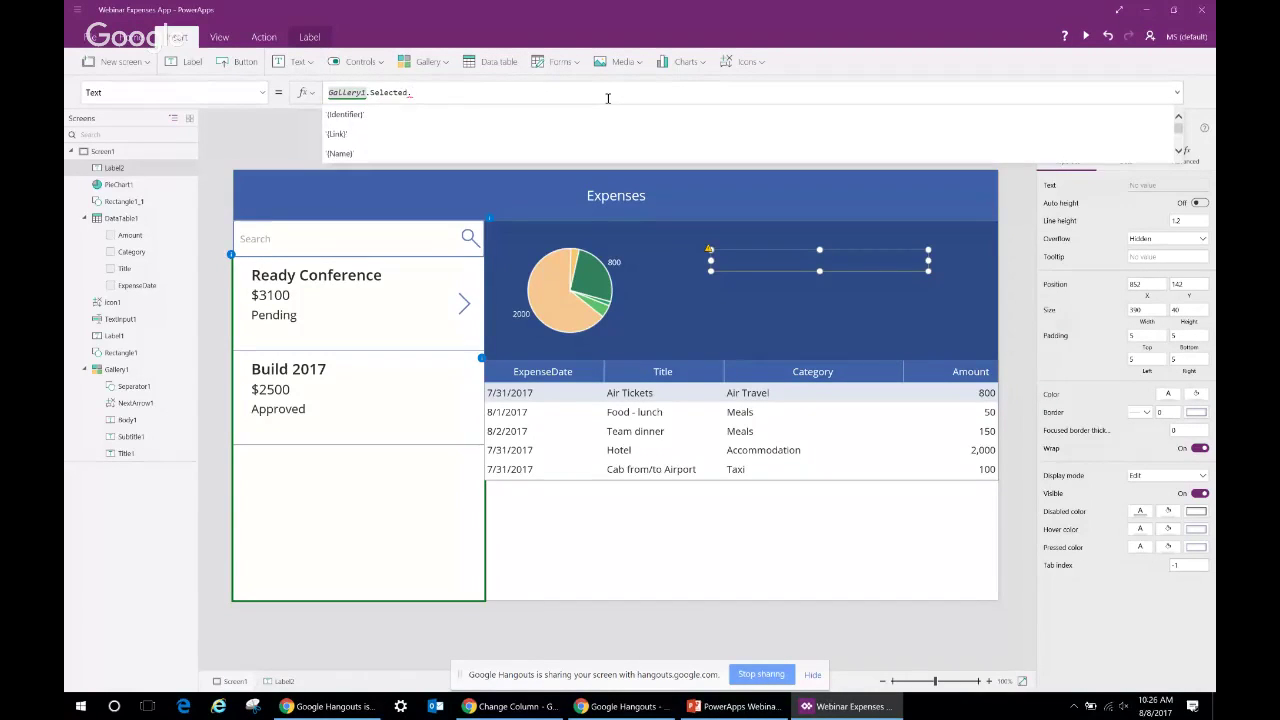
type("Title")
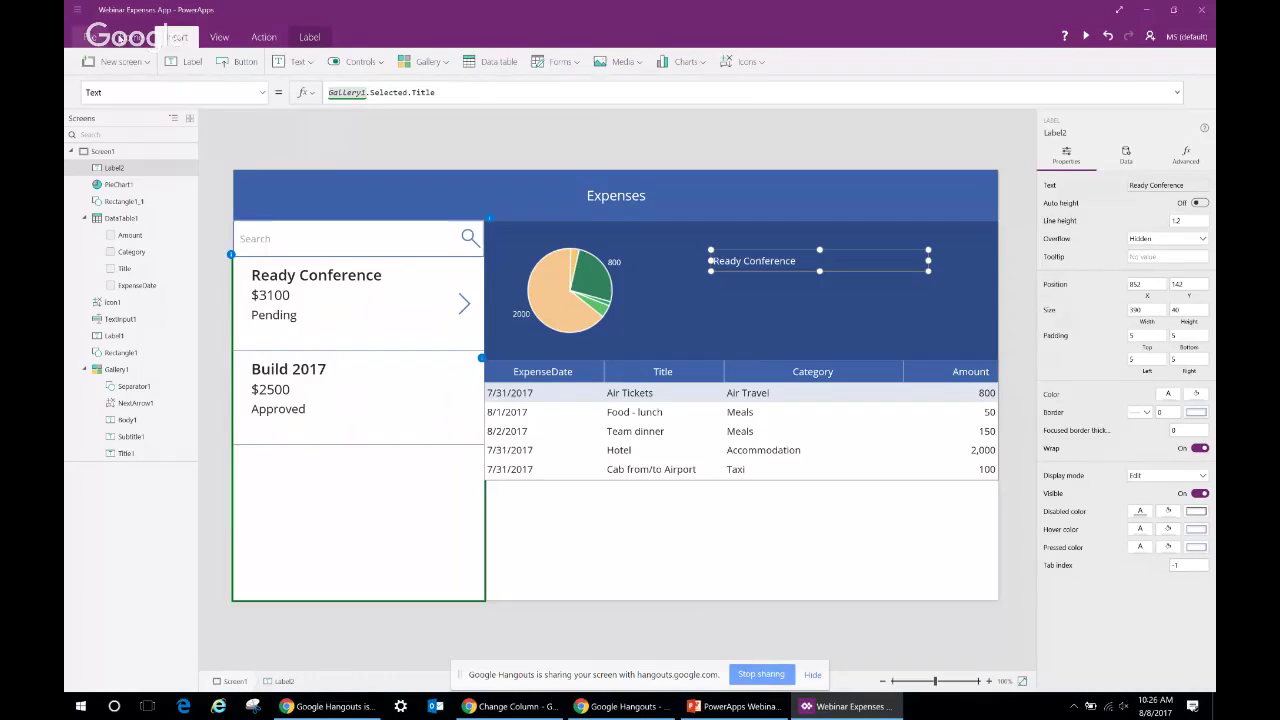
left_click(310, 36)
left_click(348, 62)
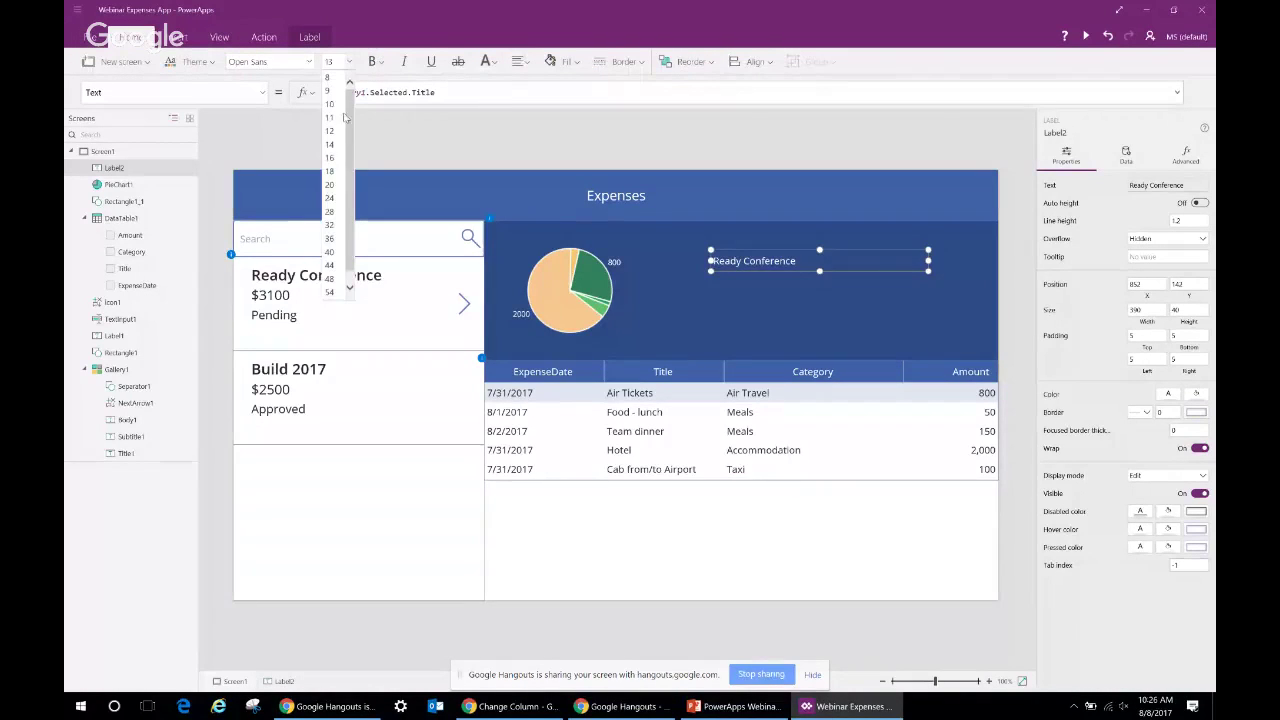
left_click(330, 171)
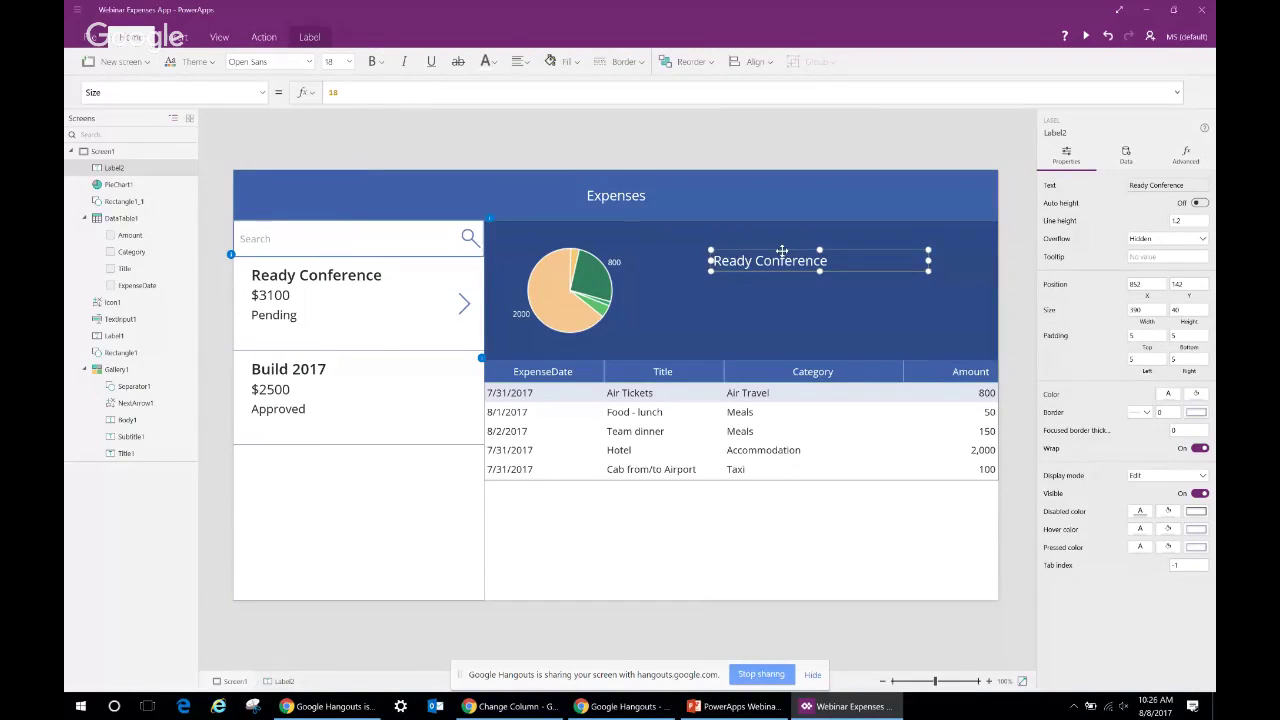
Make two copies of the selected-title label and stack them below the original at X 852
key("ctrl+c")
key("ctrl+v")
left_click_drag(342, 196, 802, 295)
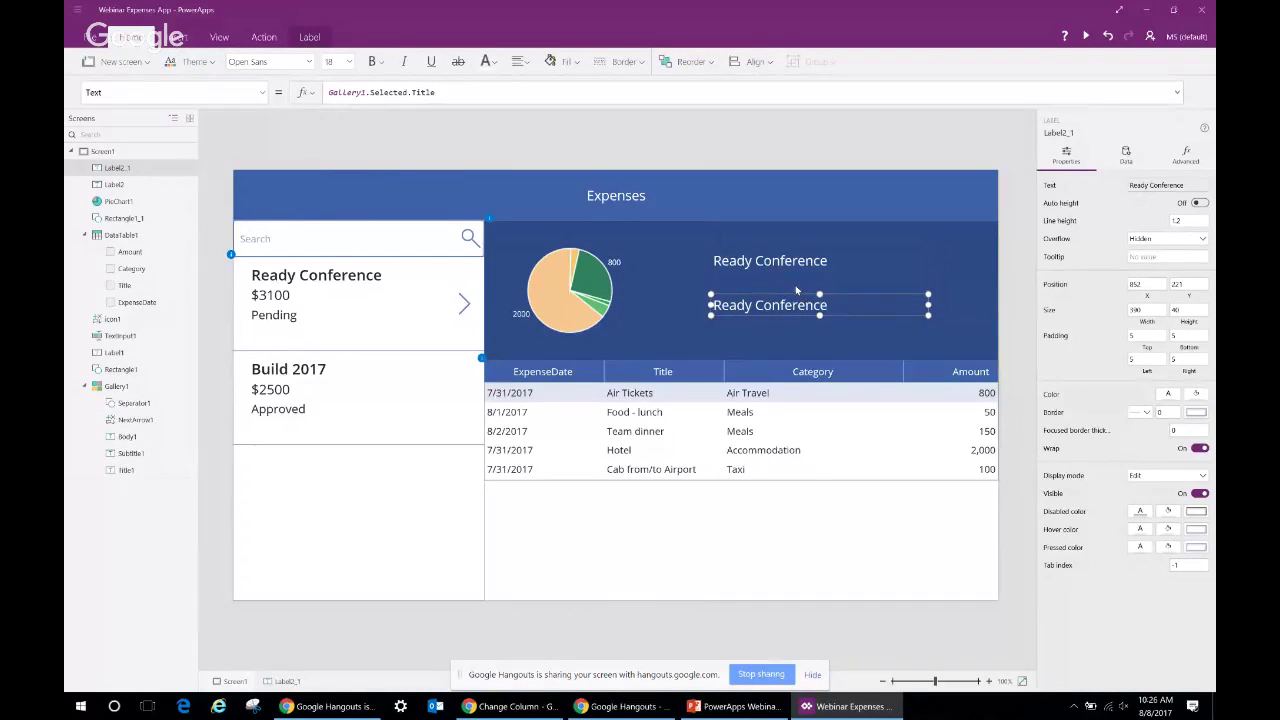
key("ctrl+v")
left_click_drag(331, 192, 788, 289)
Set the middle label's Text formula to "$" & Gallery1.Selected.Amount
left_click(788, 305)
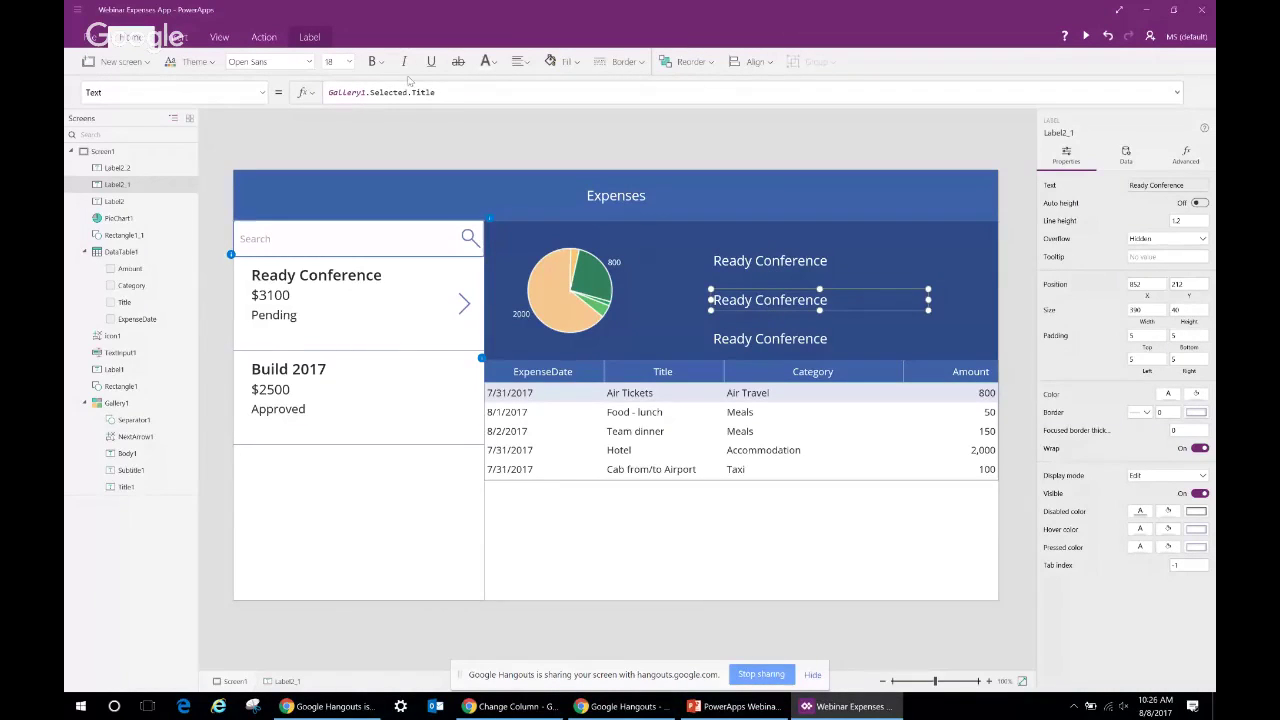
left_click(441, 91)
key("BackSpace")
key("BackSpace")
key("BackSpace")
key("BackSpace")
key("BackSpace")
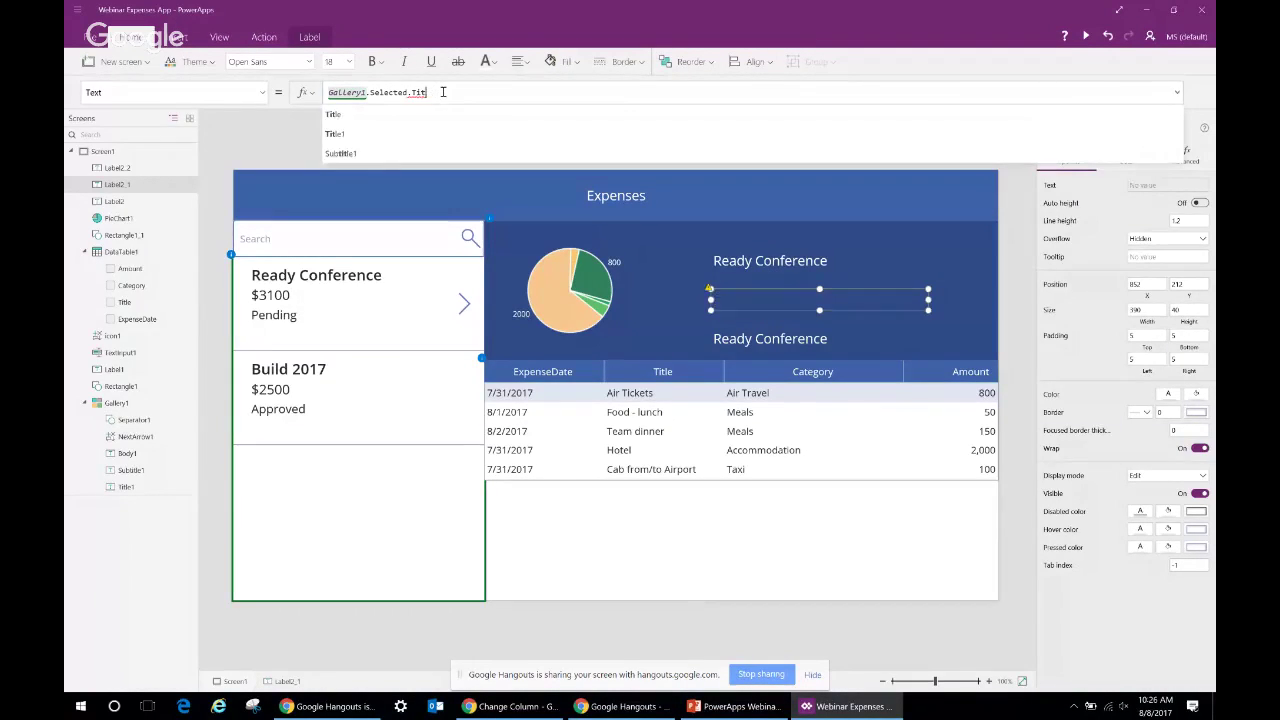
type("Amount")
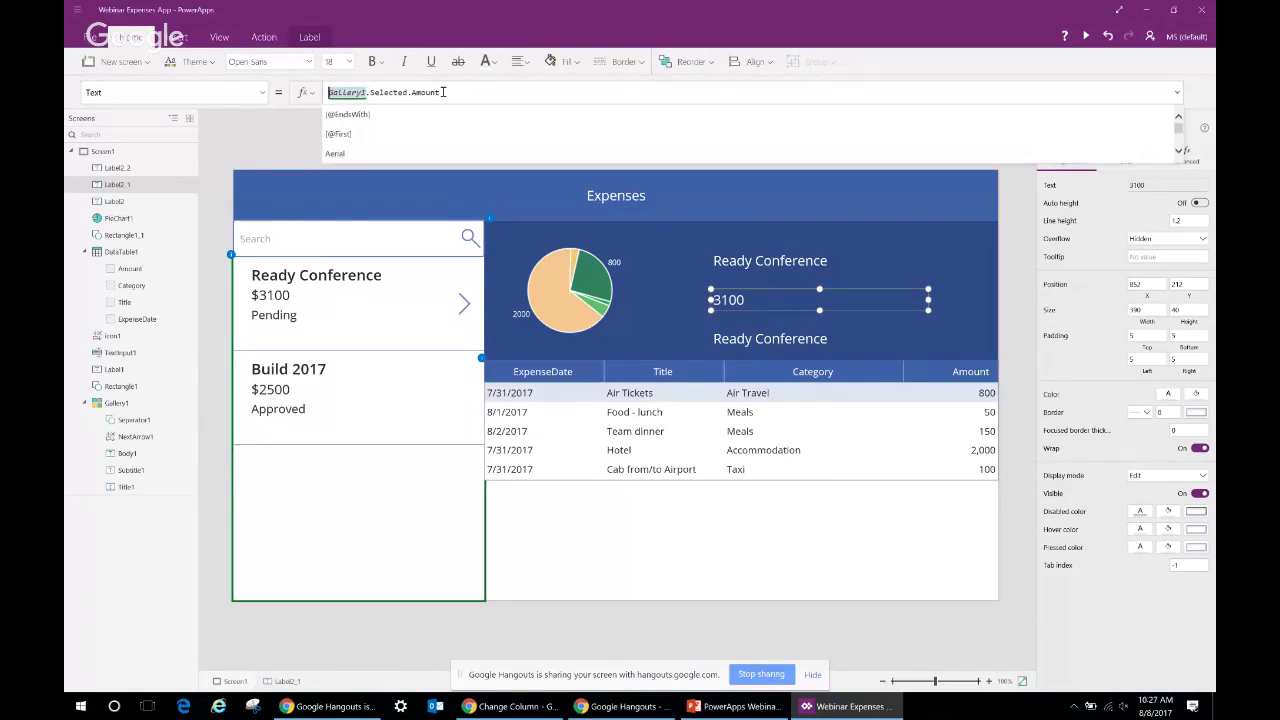
key("Home")
type("\"$\"")
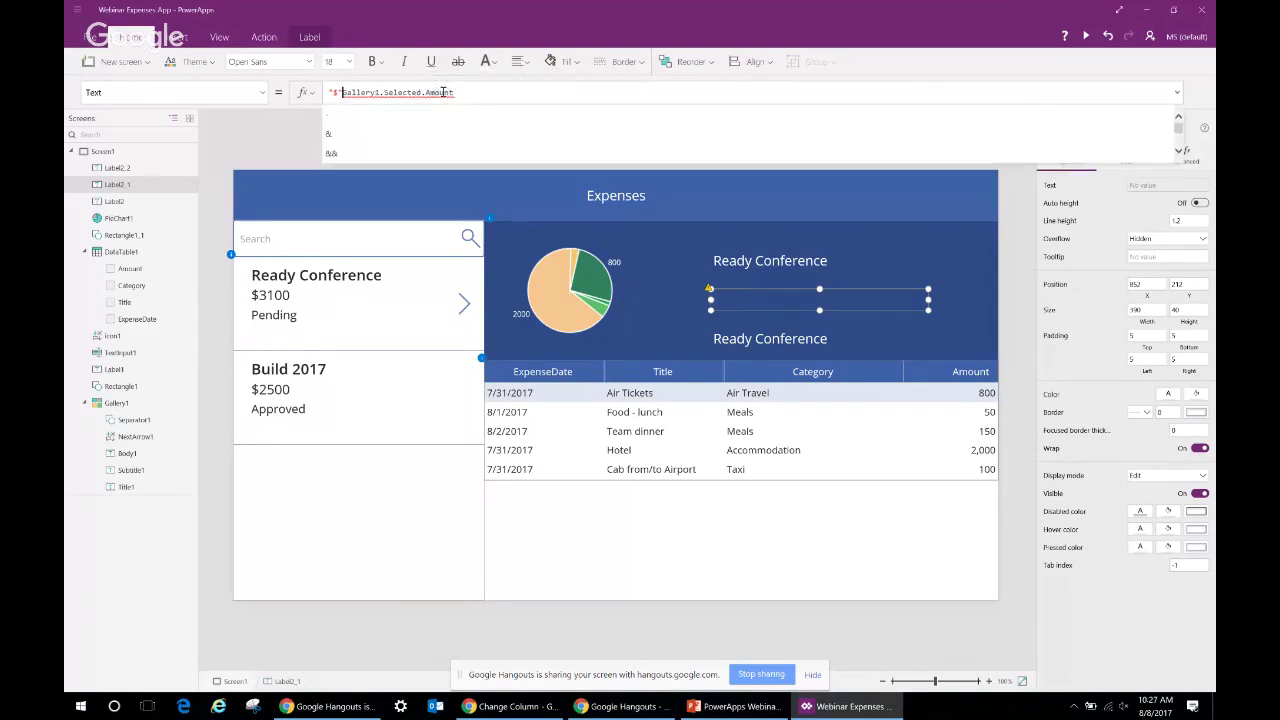
type(" &")
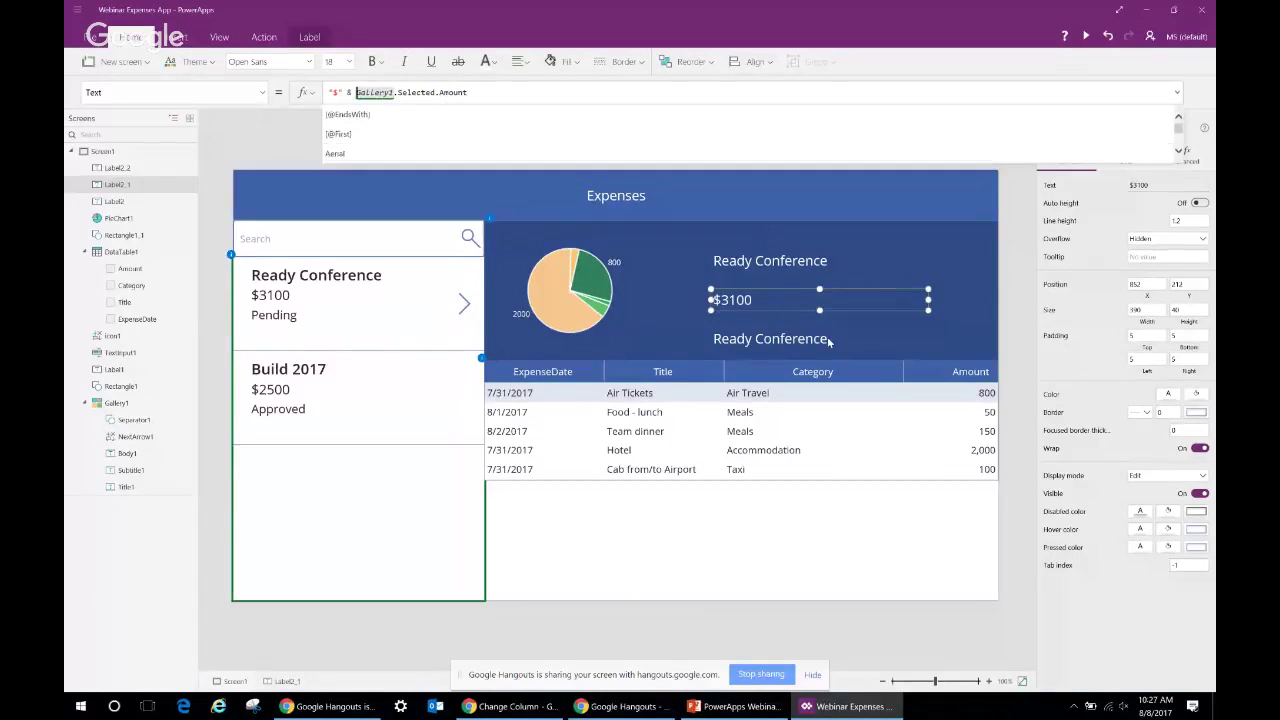
Set the lowest label's Text formula to Gallery1.Selected.Start_x0020_Date
left_click(826, 340)
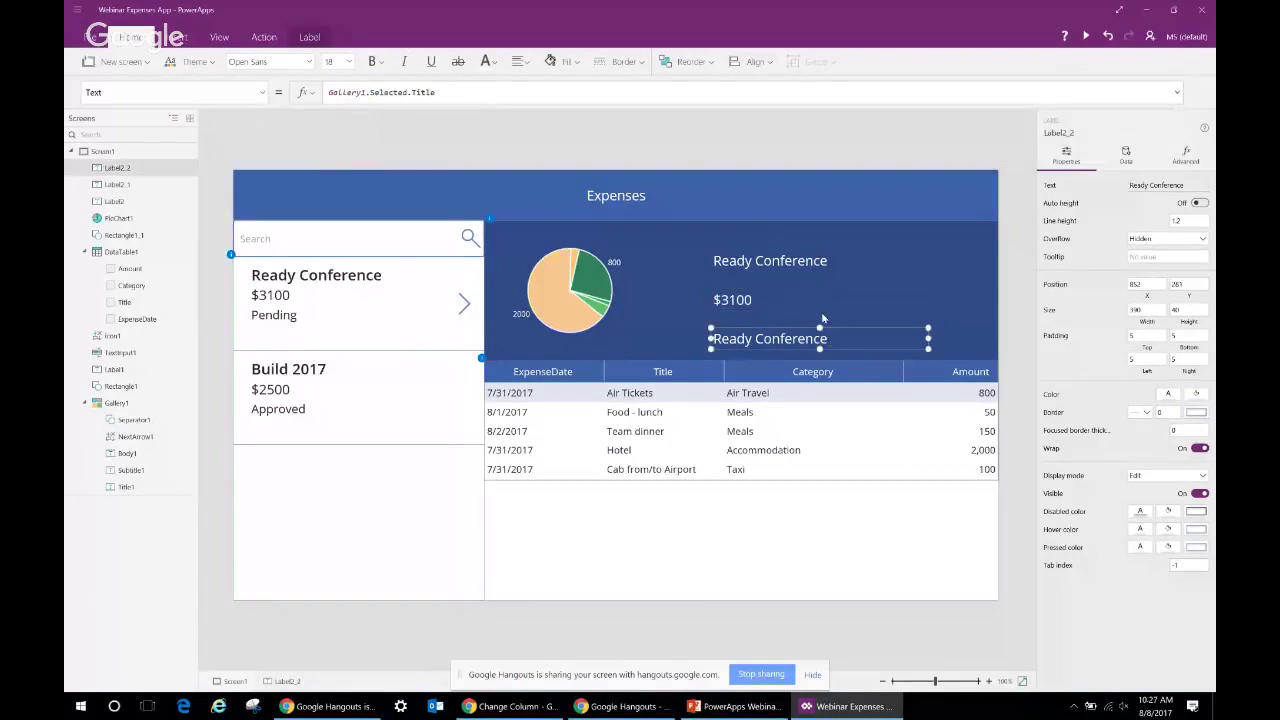
left_click(459, 92)
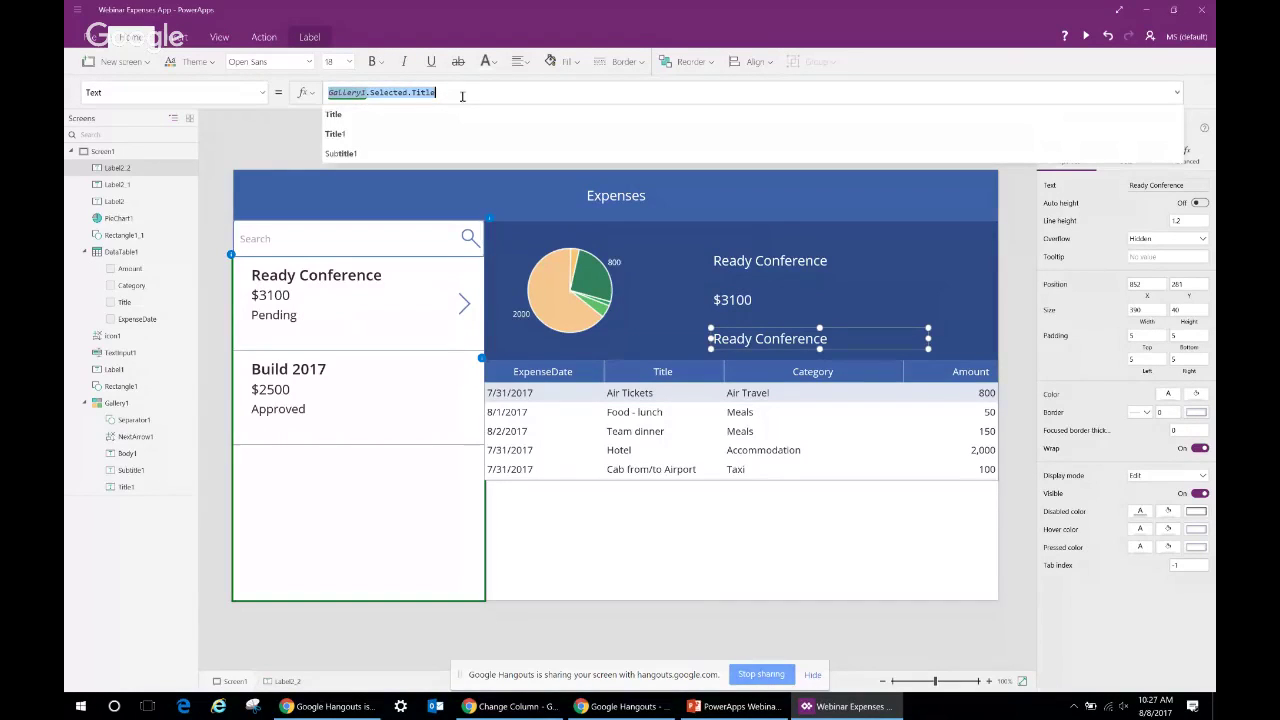
left_click_drag(450, 92, 329, 92)
left_click(467, 89)
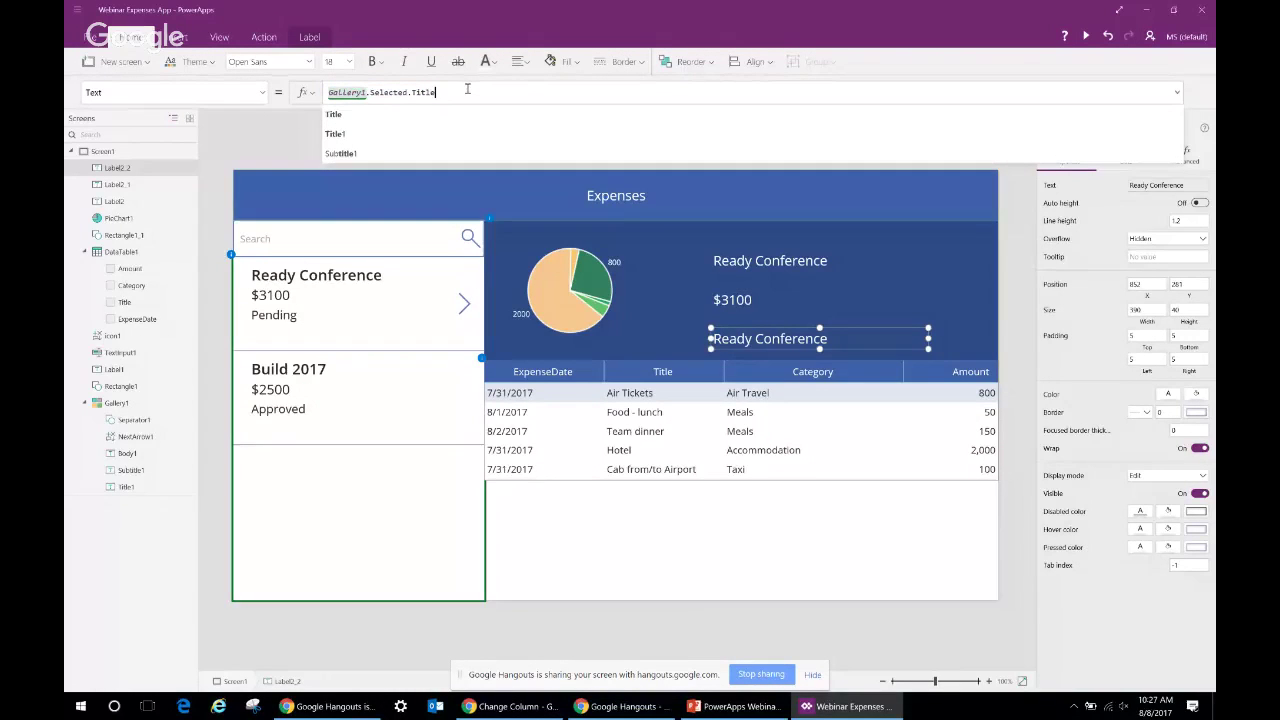
key("BackSpace")
key("BackSpace")
key("BackSpace")
key("BackSpace")
type("st")
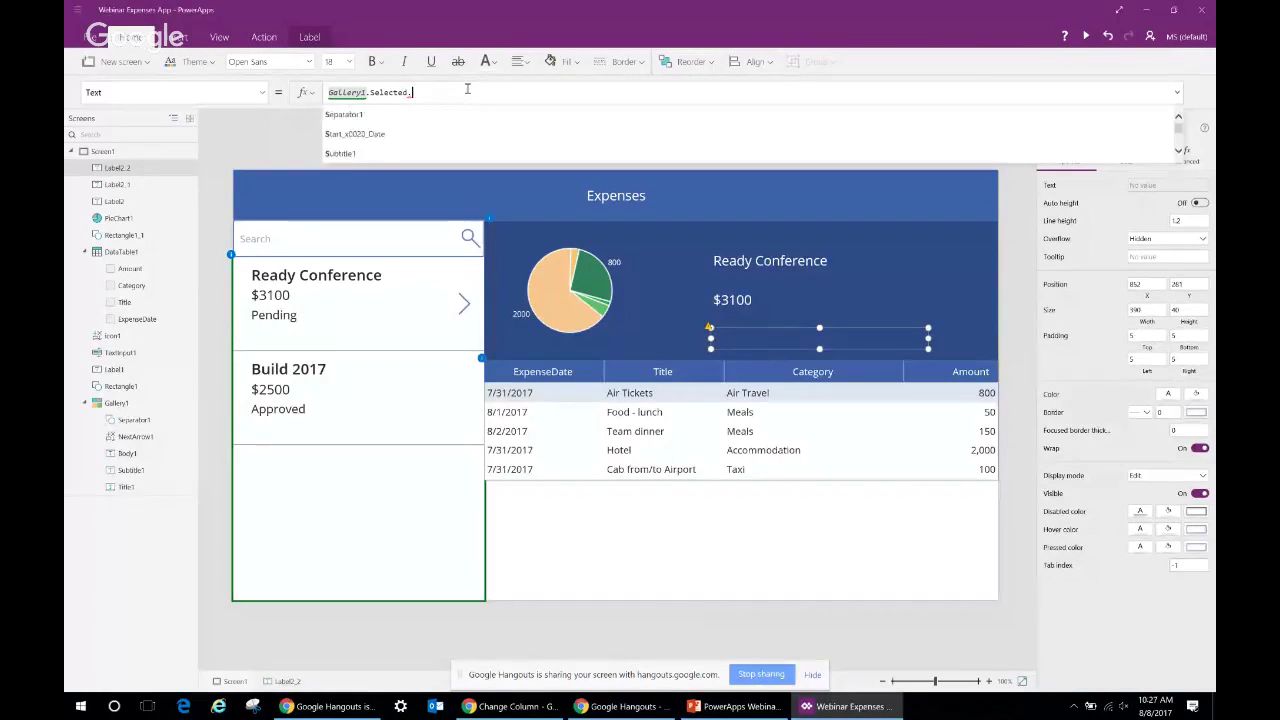
key("Tab")
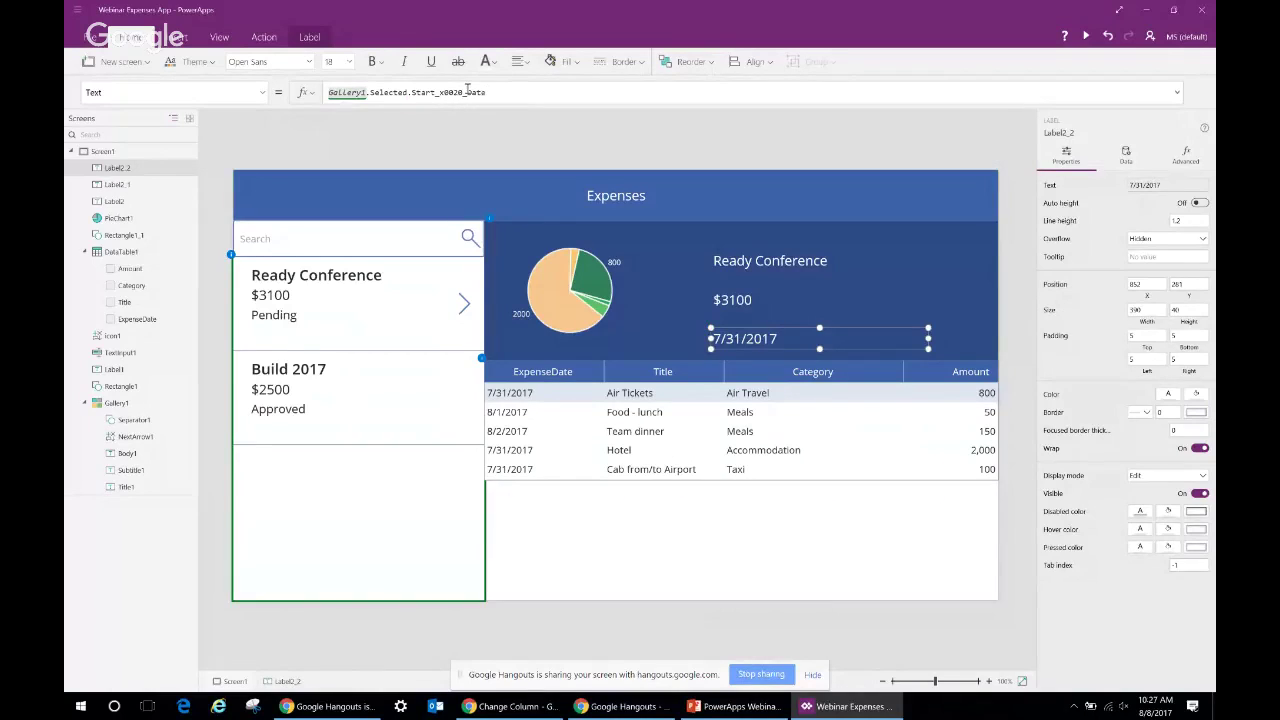
Append & " to " after the start date in the lowest label's Text formula
type("\"")
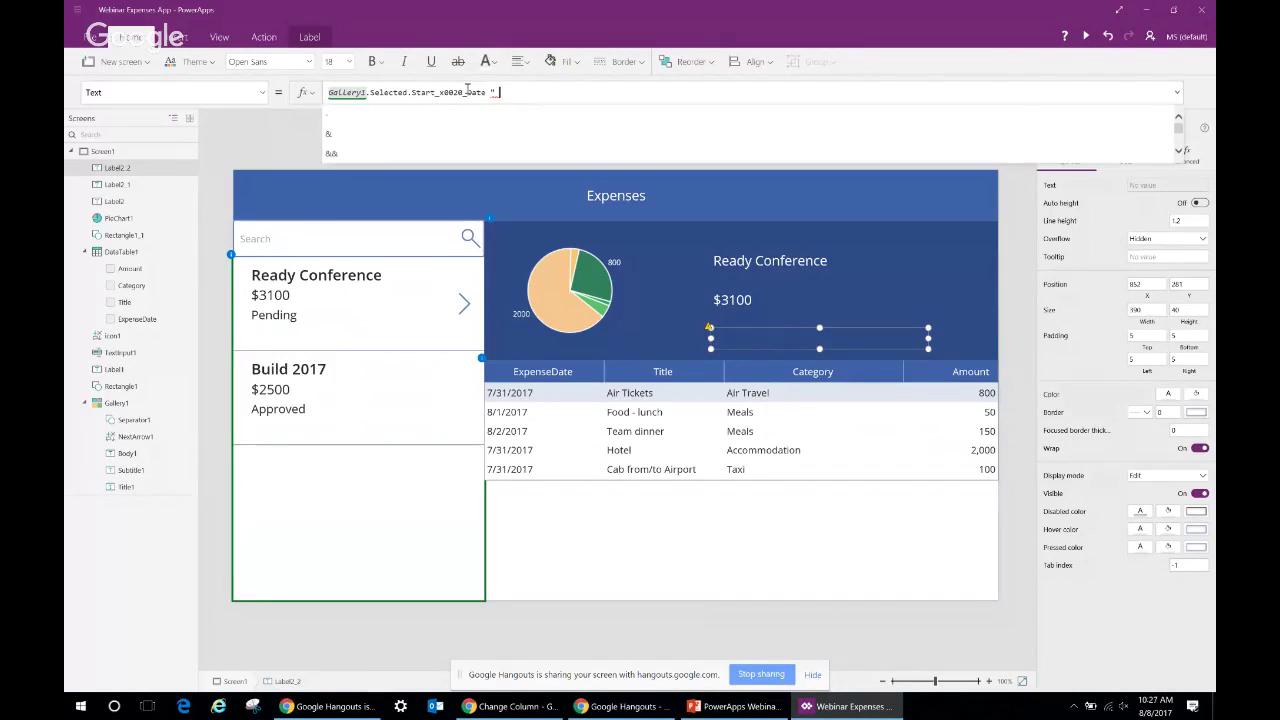
type(" to \"")
key("Left")
key("Left")
key("Left")
key("Left")
key("Left")
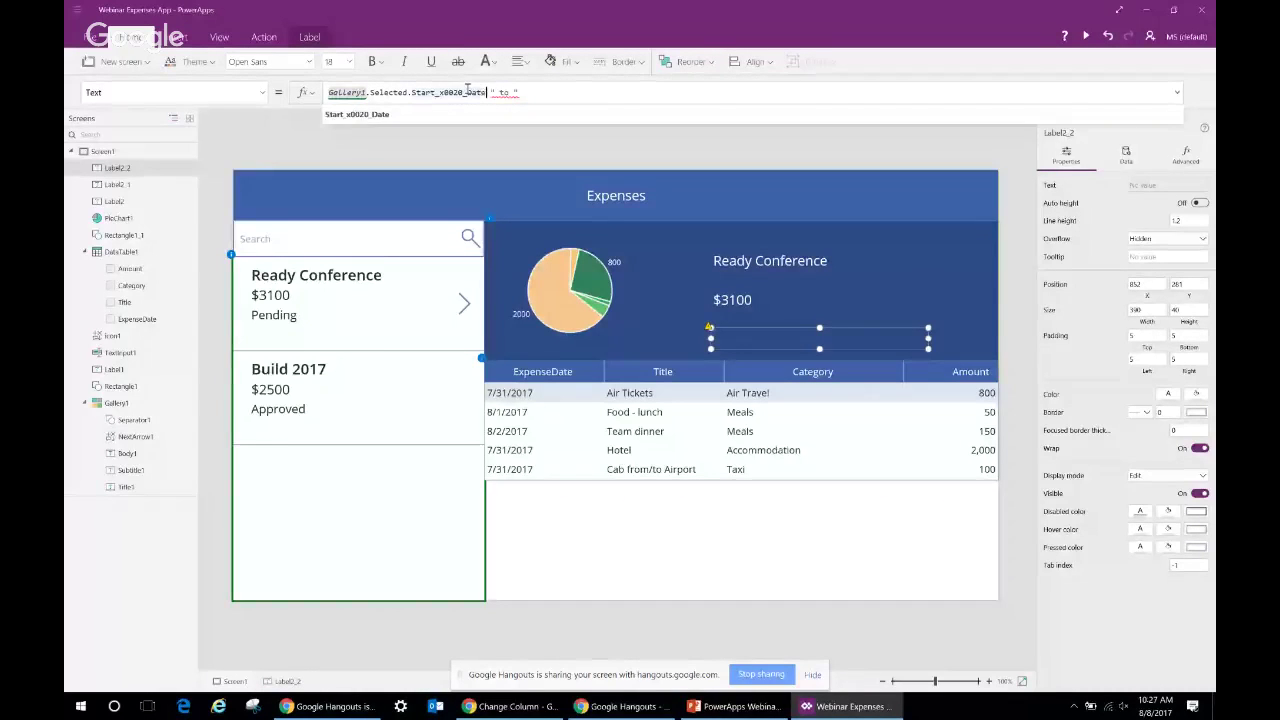
key("Right")
type("&")
key("Right")
key("Right")
key("Right")
key("Right")
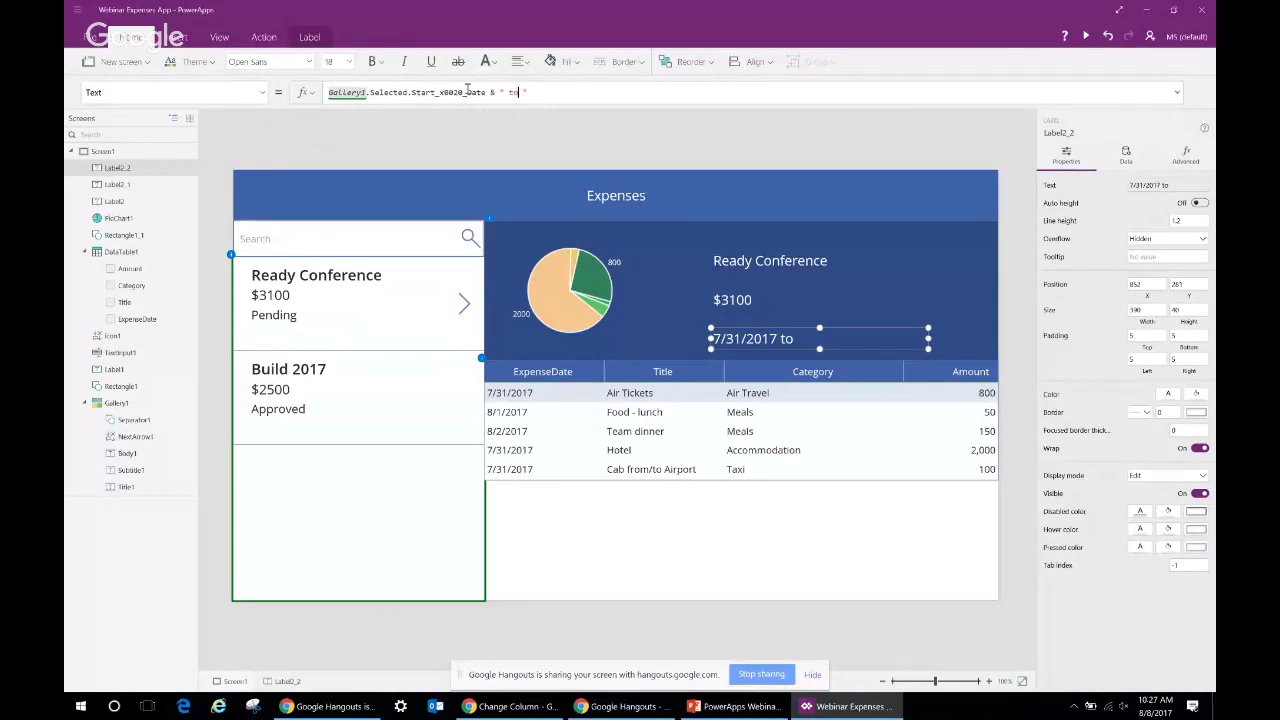
Extend the date label's Text formula with & Gallery1.Selected.End_x0020_Date after the " to " text
type("& Gallery1.Selected.Title")
key("BackSpace")
key("BackSpace")
key("BackSpace")
key("BackSpace")
key("BackSpace")
type("s")
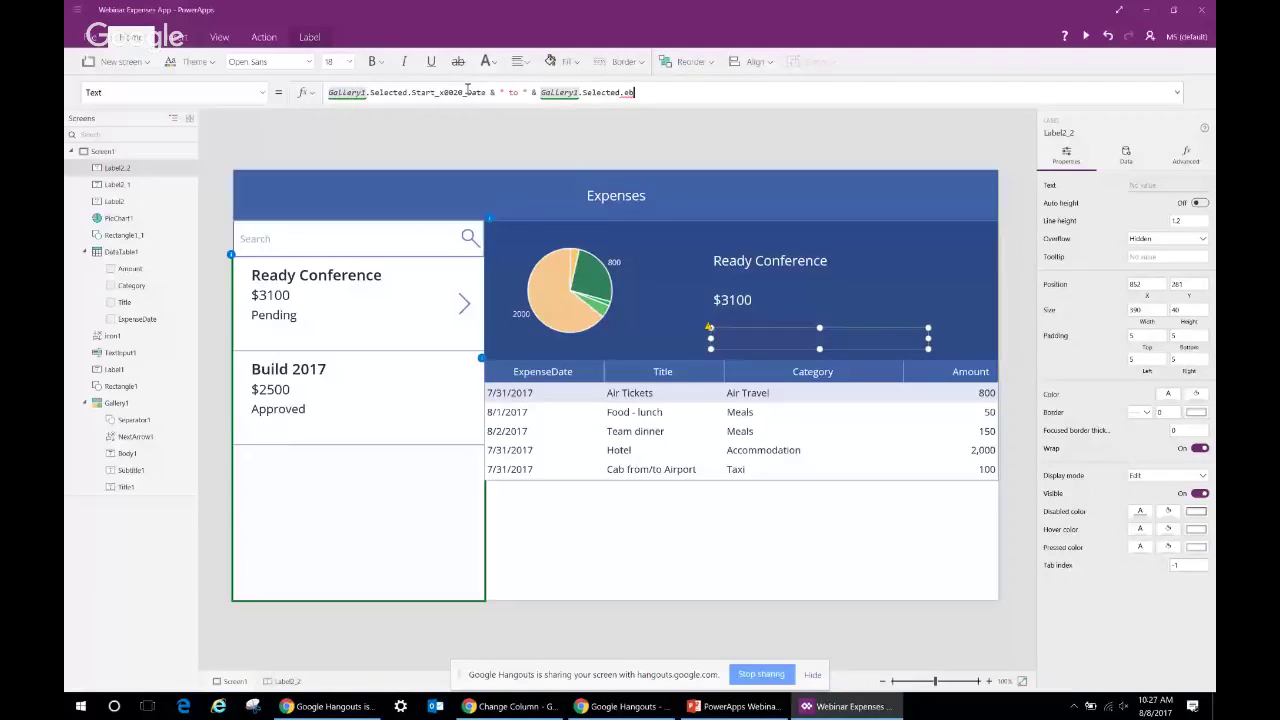
type("n")
key("Down")
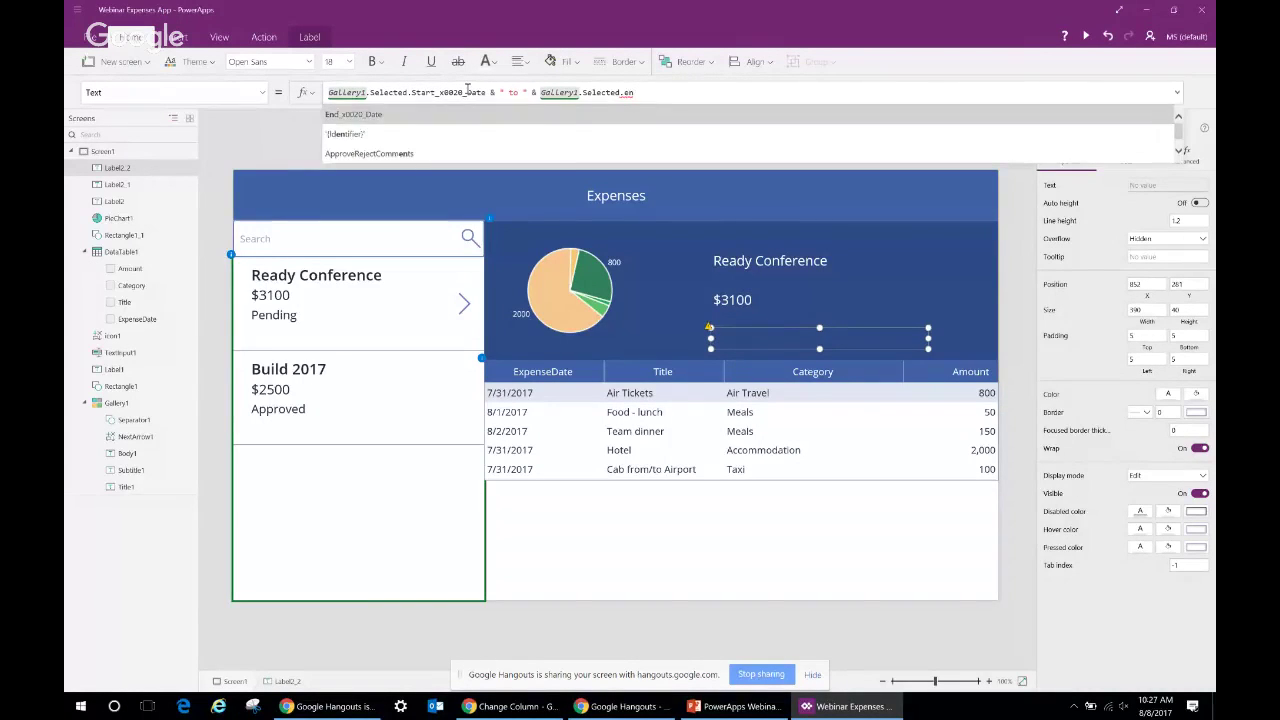
key("Return")
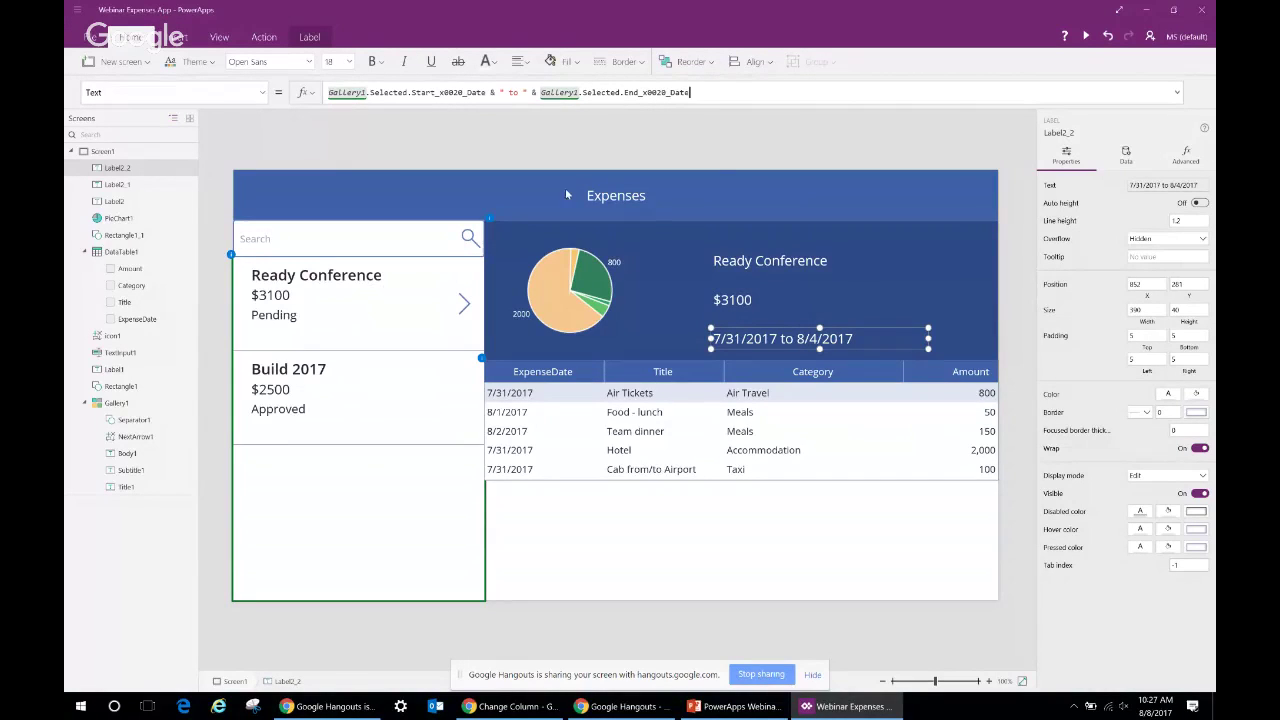
Duplicate the date range label and place the copy just above the original at about X 852, Y 252
left_click(763, 326)
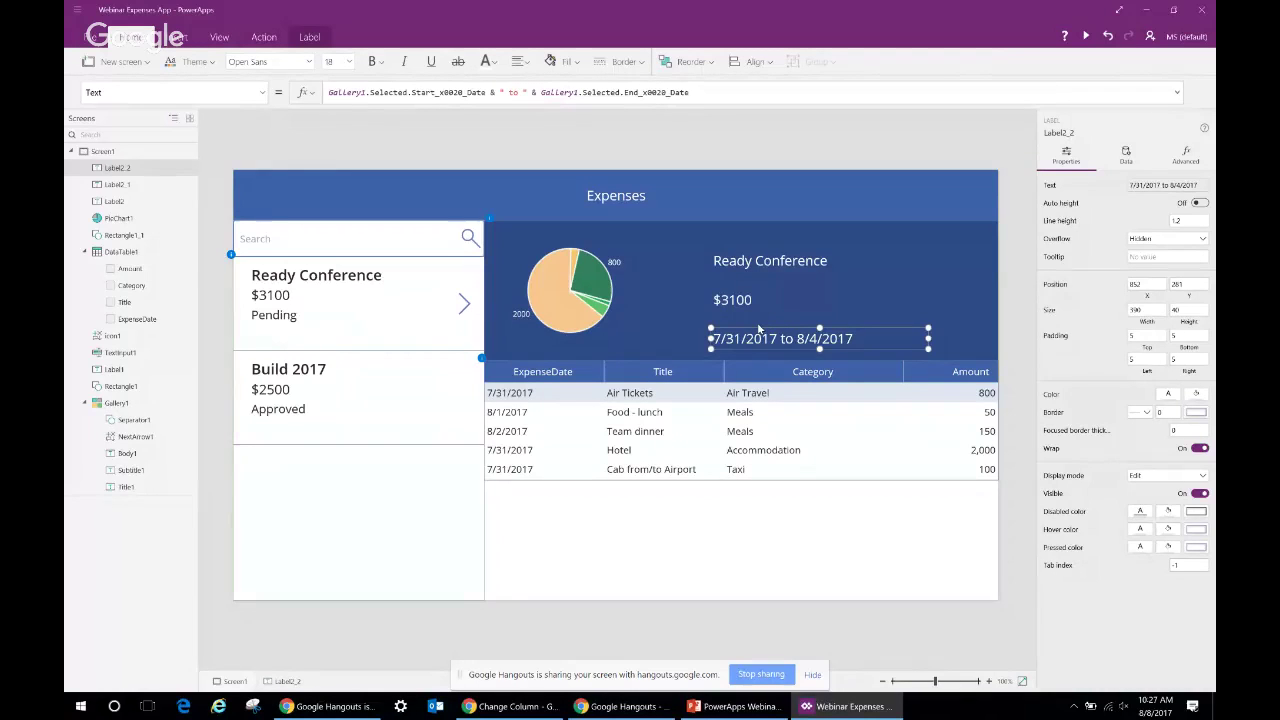
key("ctrl+c")
key("ctrl+v")
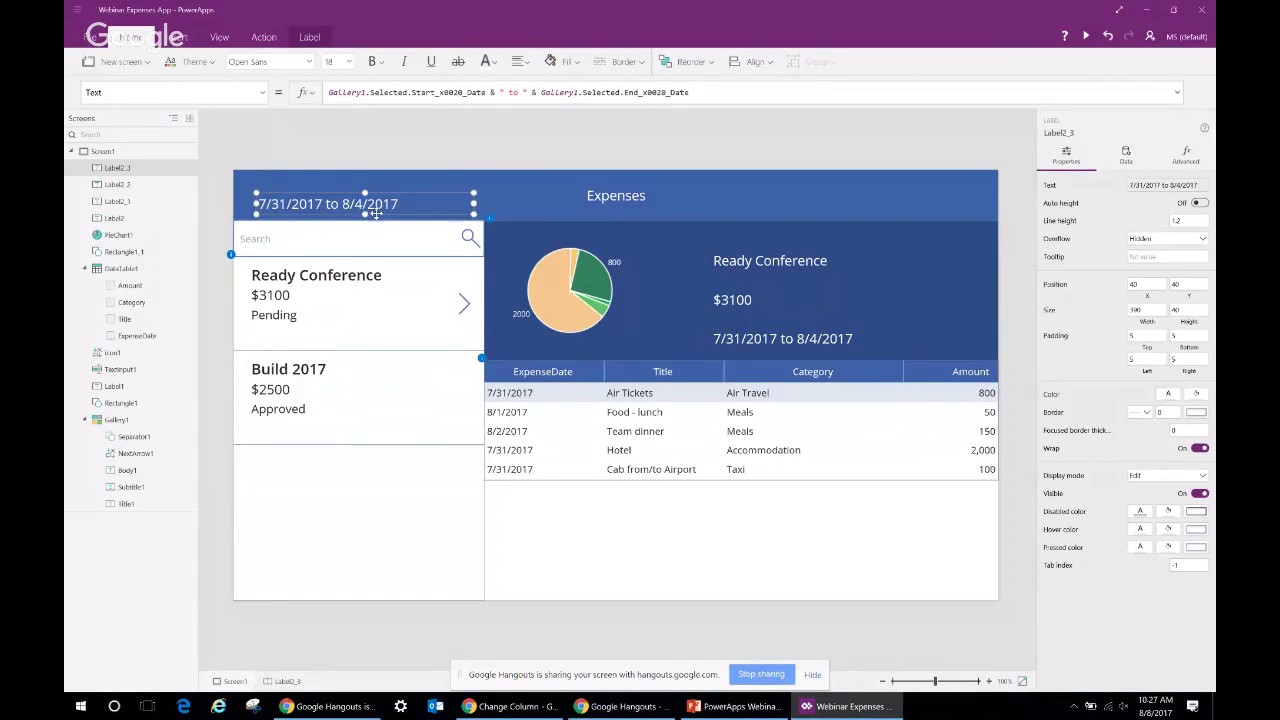
left_click_drag(378, 211, 823, 325)
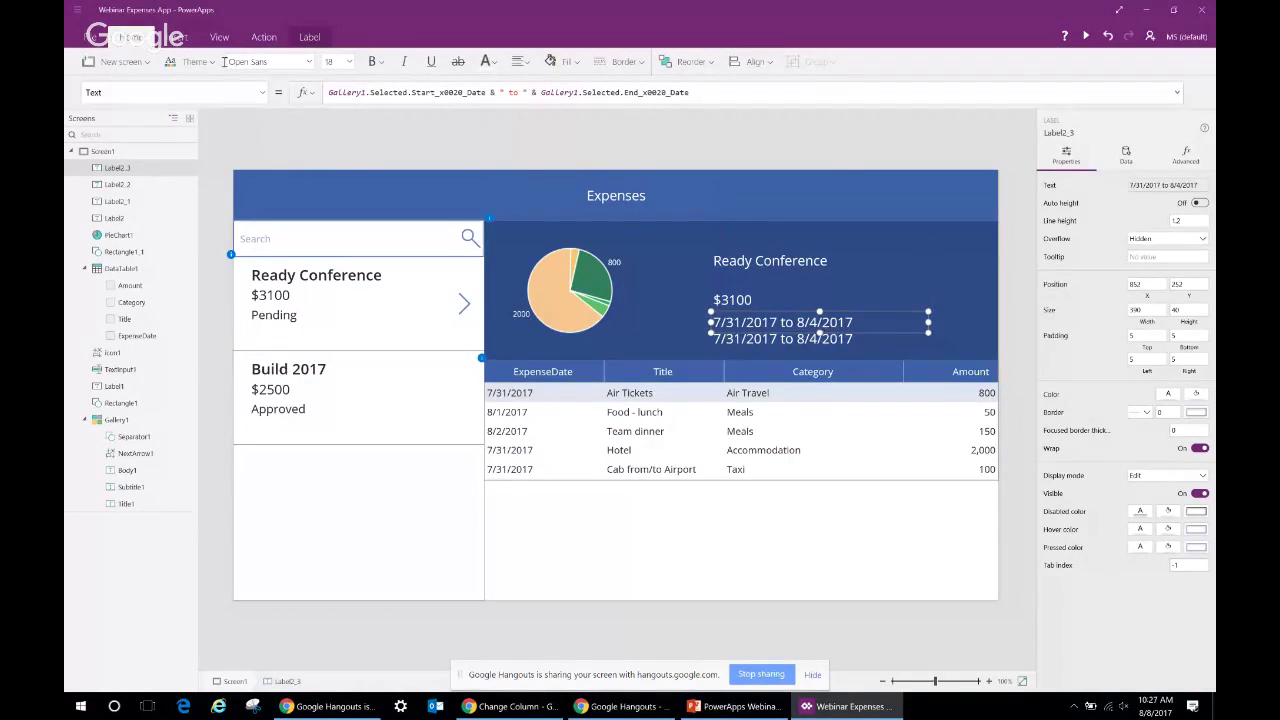
Set the copied date label's font size to 11 and its text to Duration
left_click(348, 62)
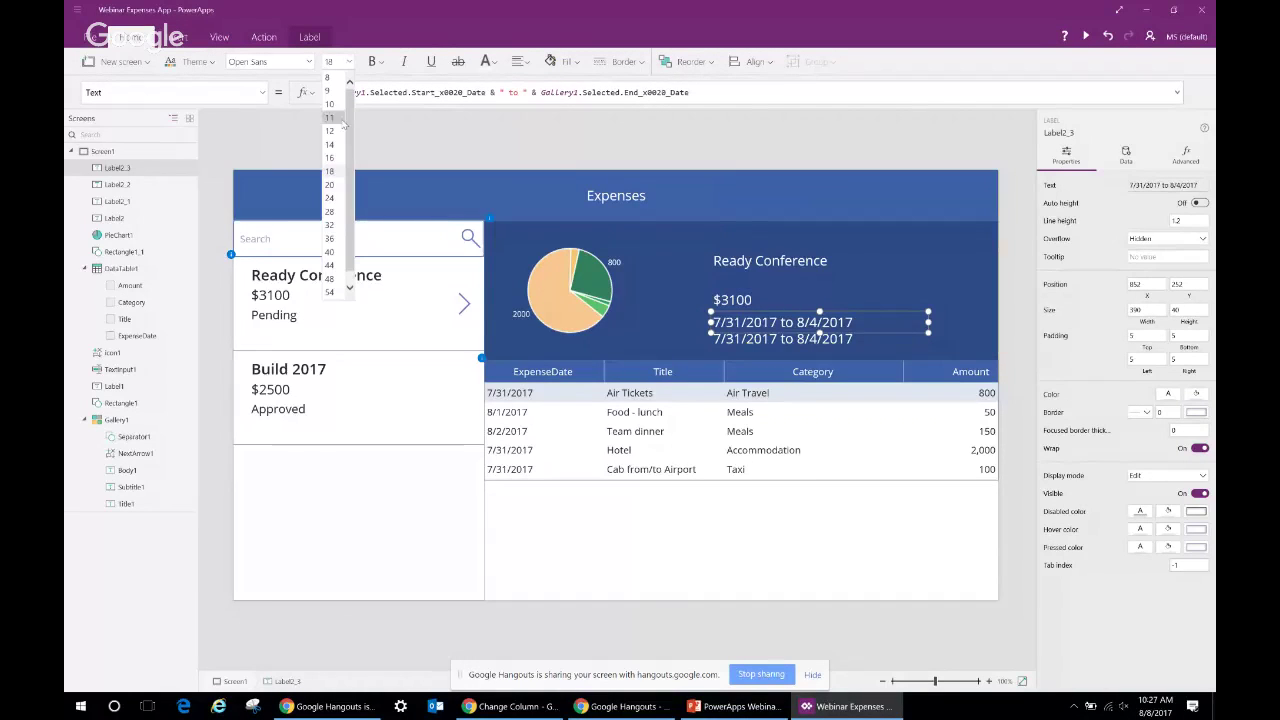
left_click(336, 124)
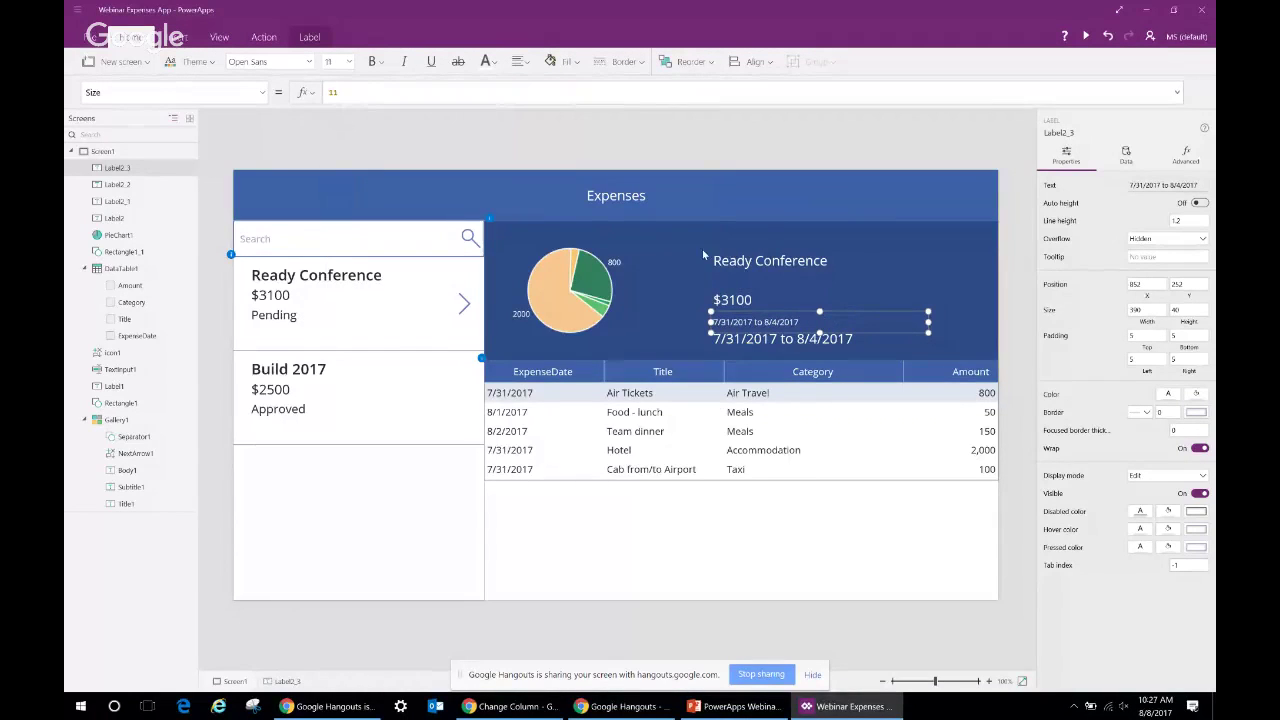
double_click(757, 321)
type("Duration")
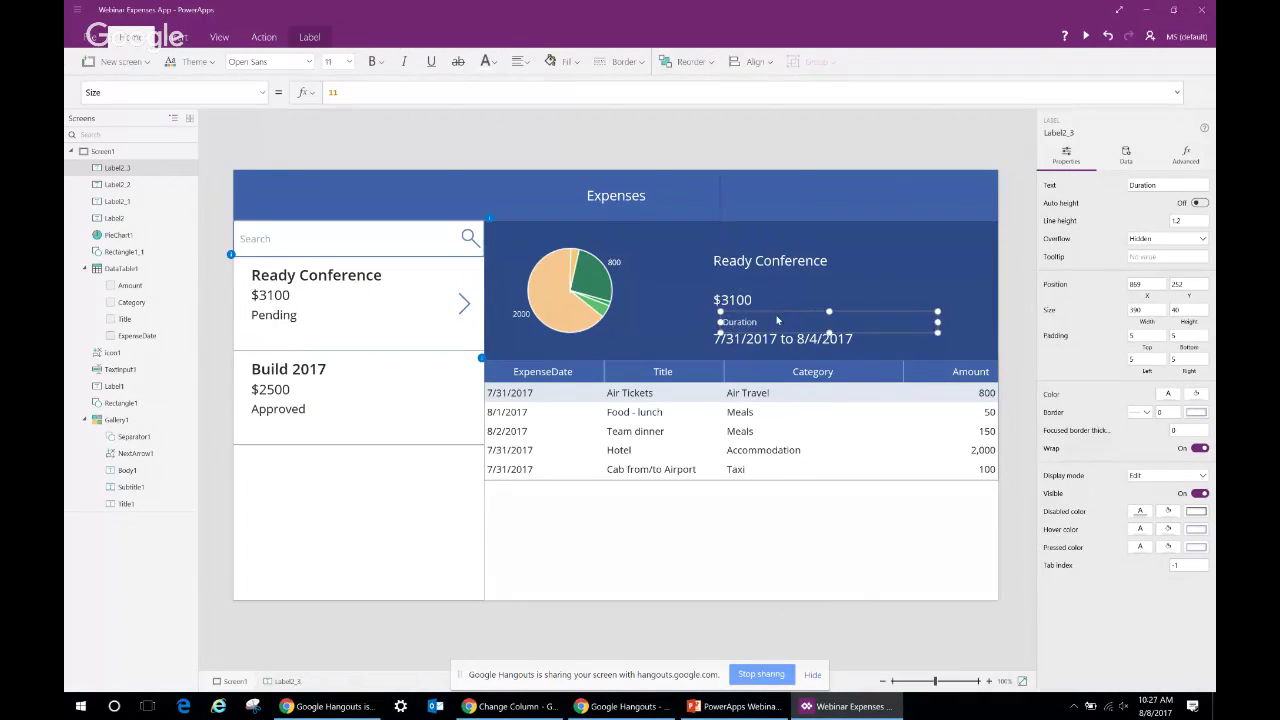
left_click(765, 306)
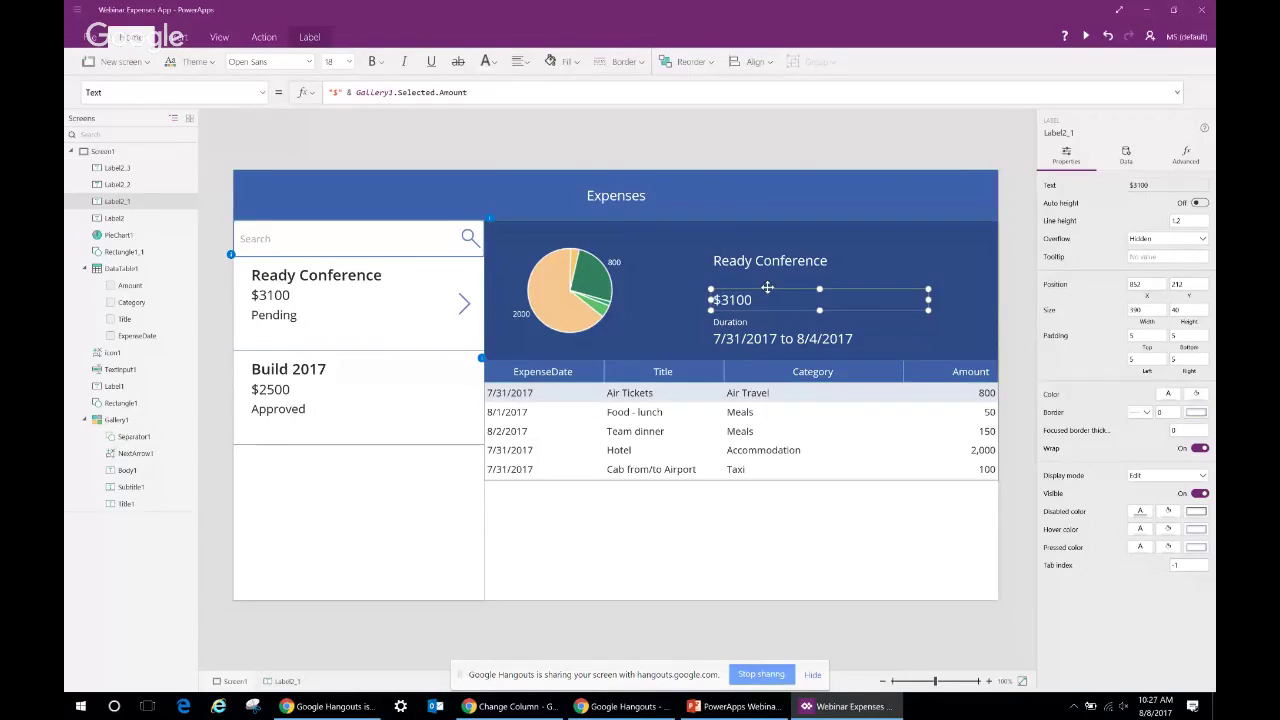
Duplicate the Duration caption, place the copy above the dollar amount at about X 852, Y 184, and set its text to Amount
left_click(753, 323)
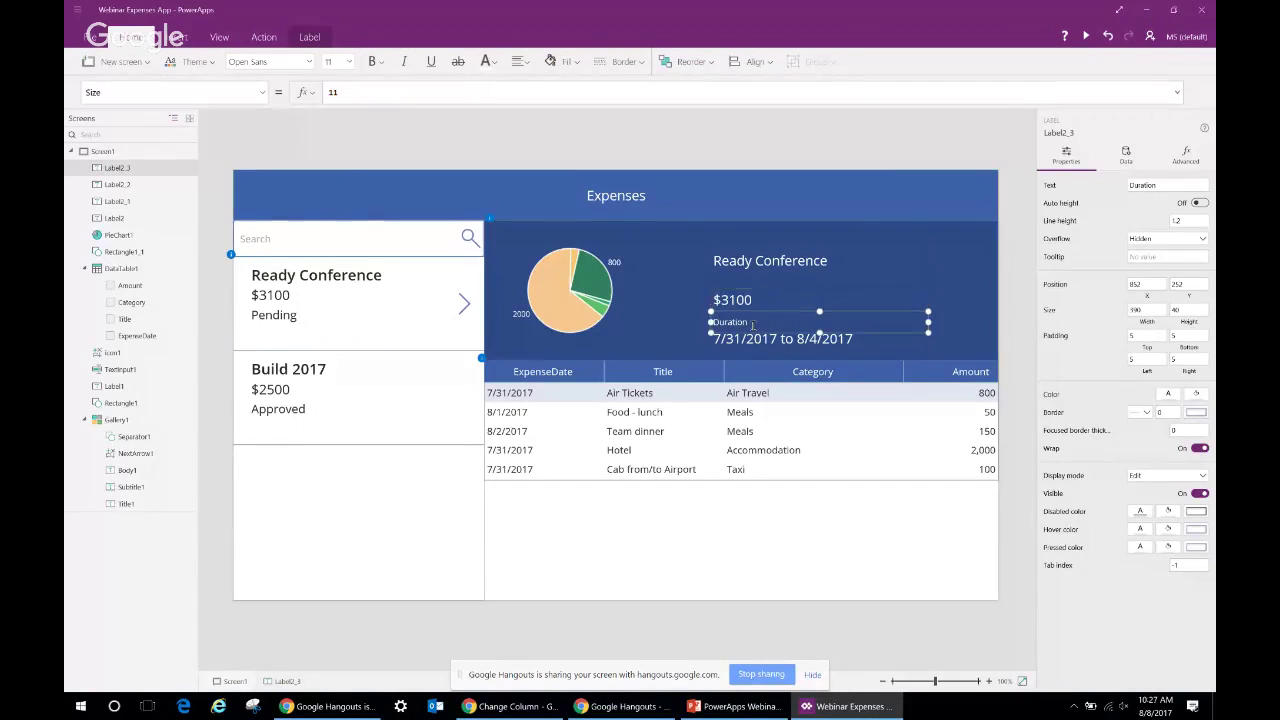
key("ctrl+c")
key("ctrl+v")
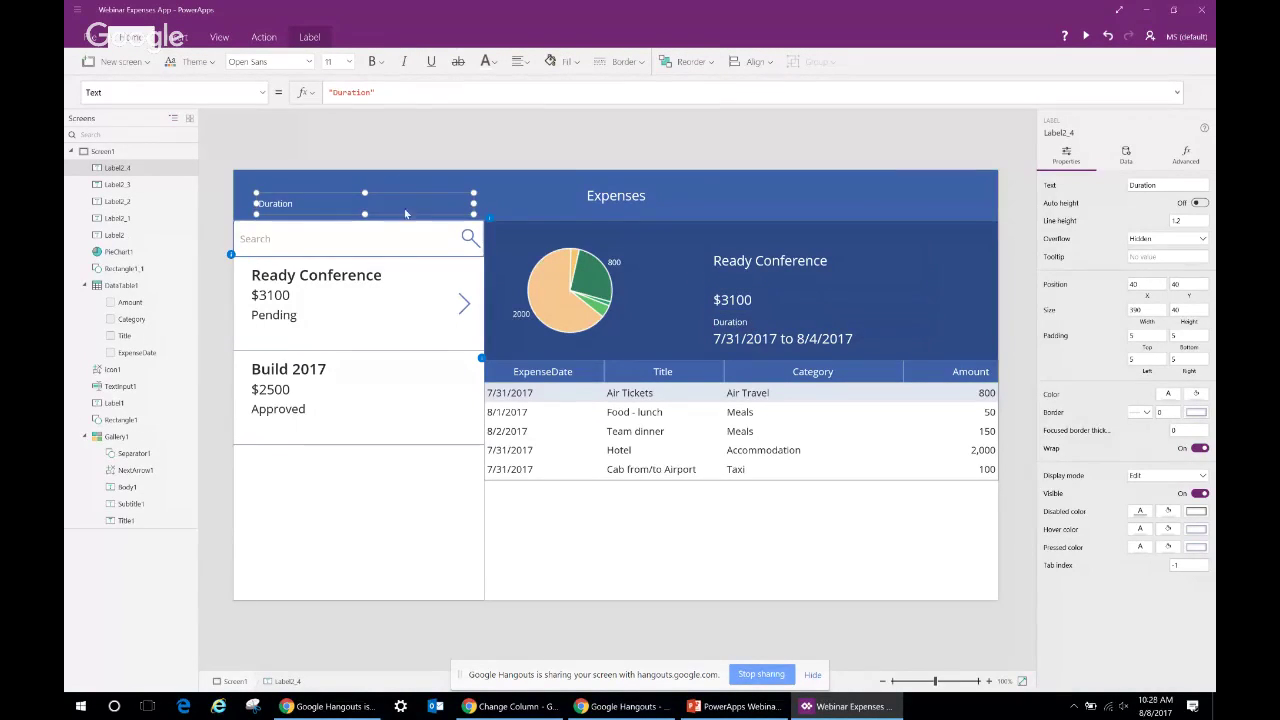
left_click_drag(405, 213, 860, 294)
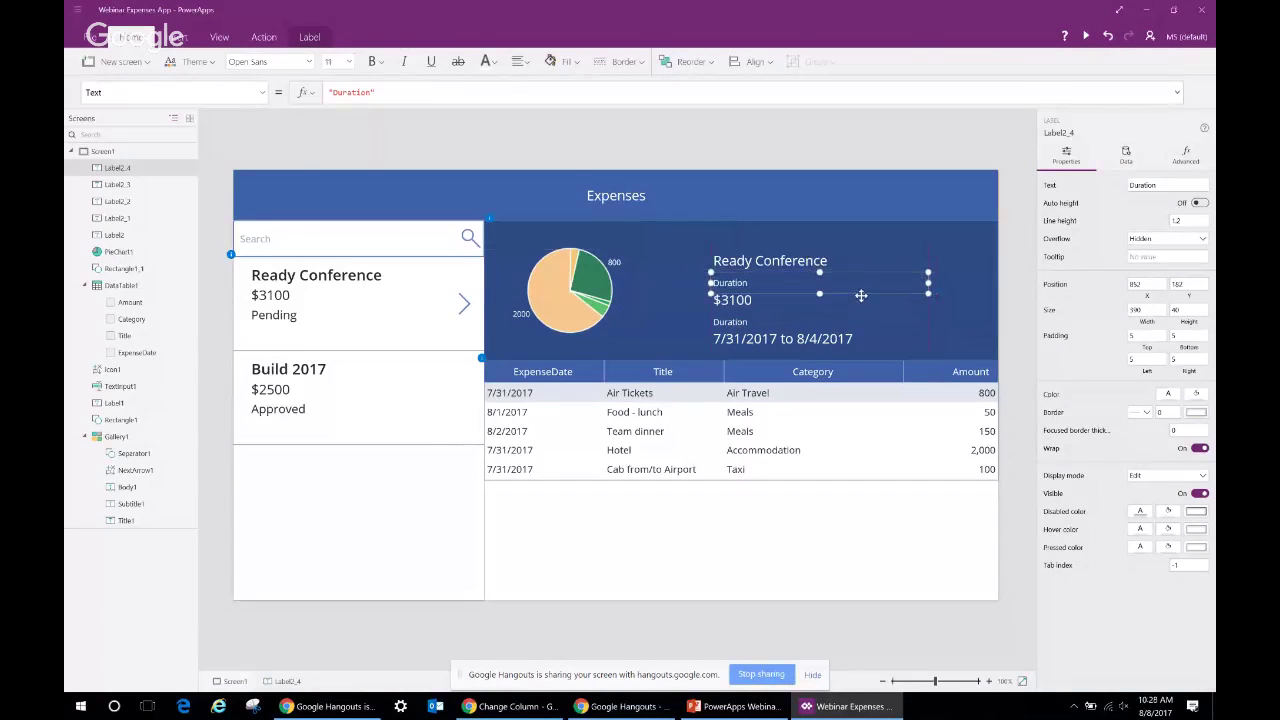
double_click(742, 285)
type("Amount")
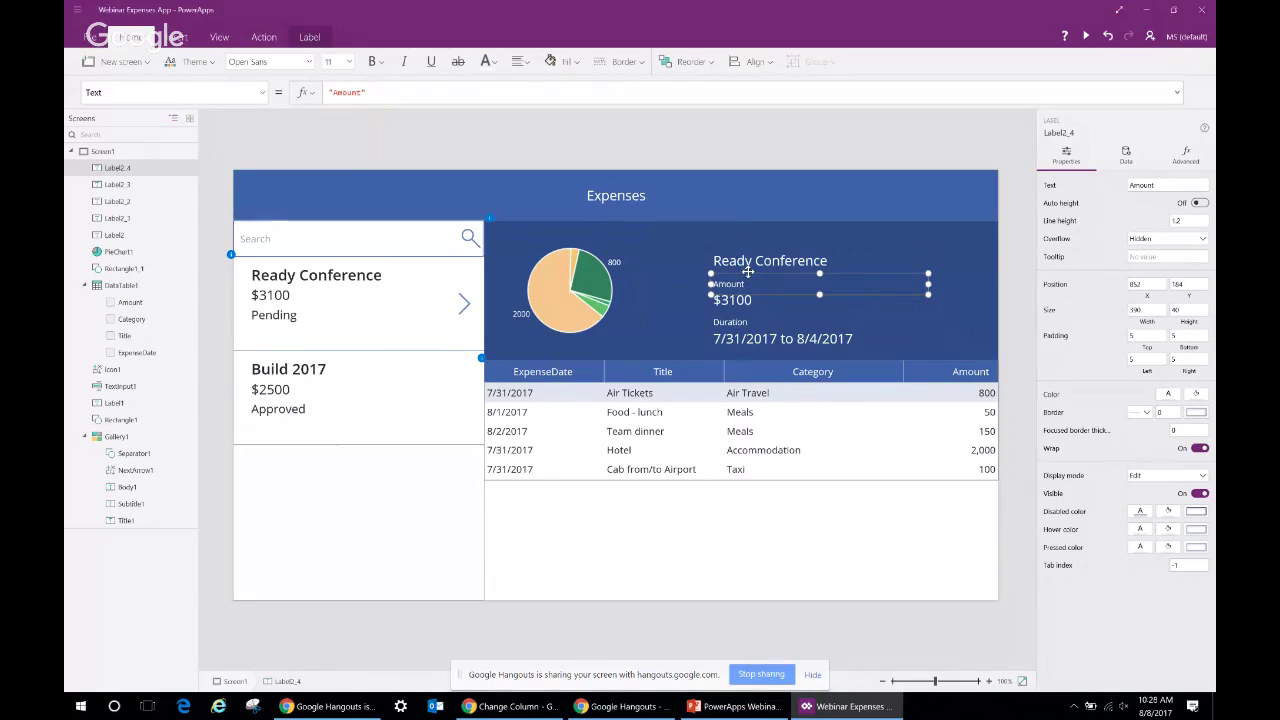
Duplicate the Amount caption and place the copy above the selected-title label at about X 852, Y 115
key("ctrl+c")
key("ctrl+v")
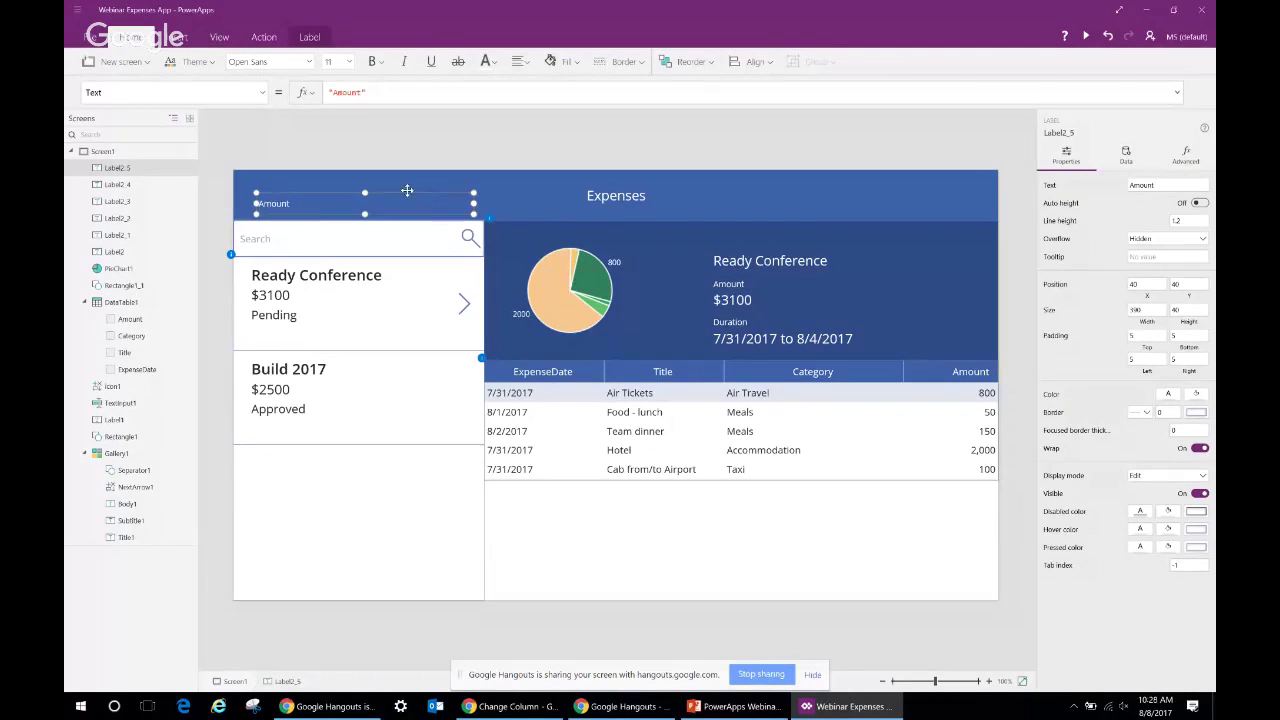
left_click_drag(406, 189, 862, 237)
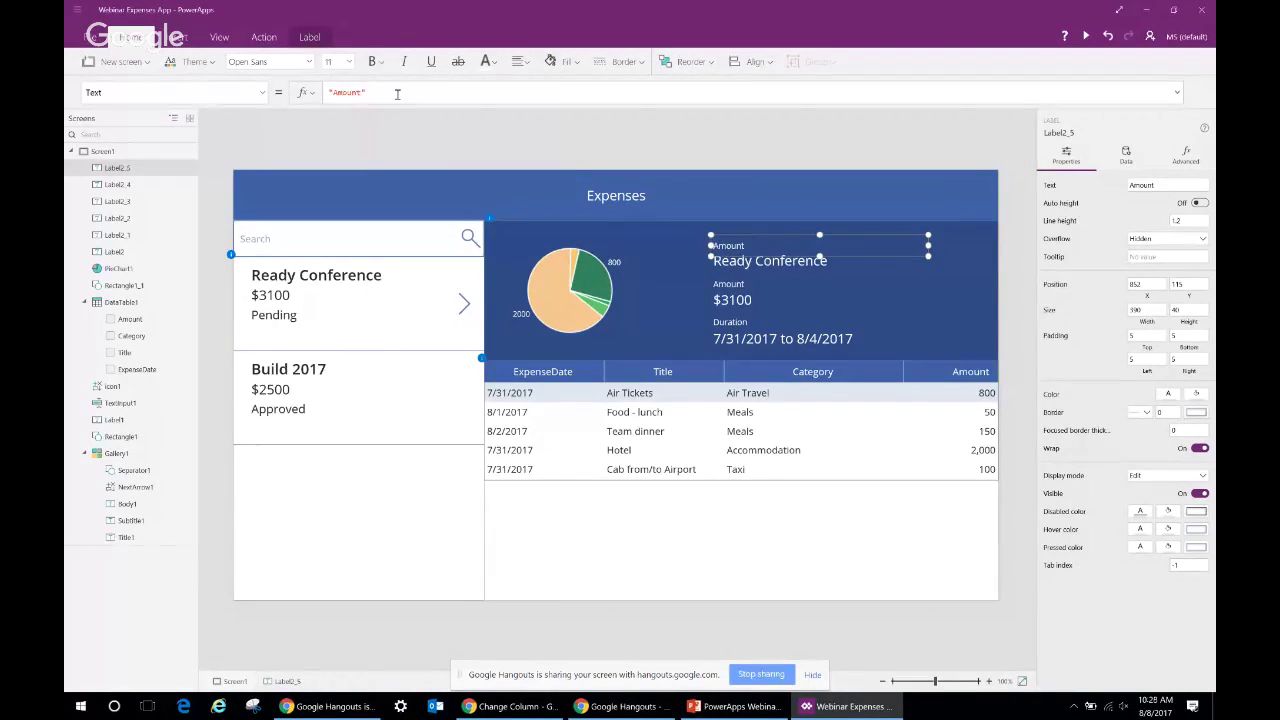
Switch to SharePoint in Chrome, check the Purpose column's settings and choices in the list settings, and return to PowerApps
key("alt+Tab")
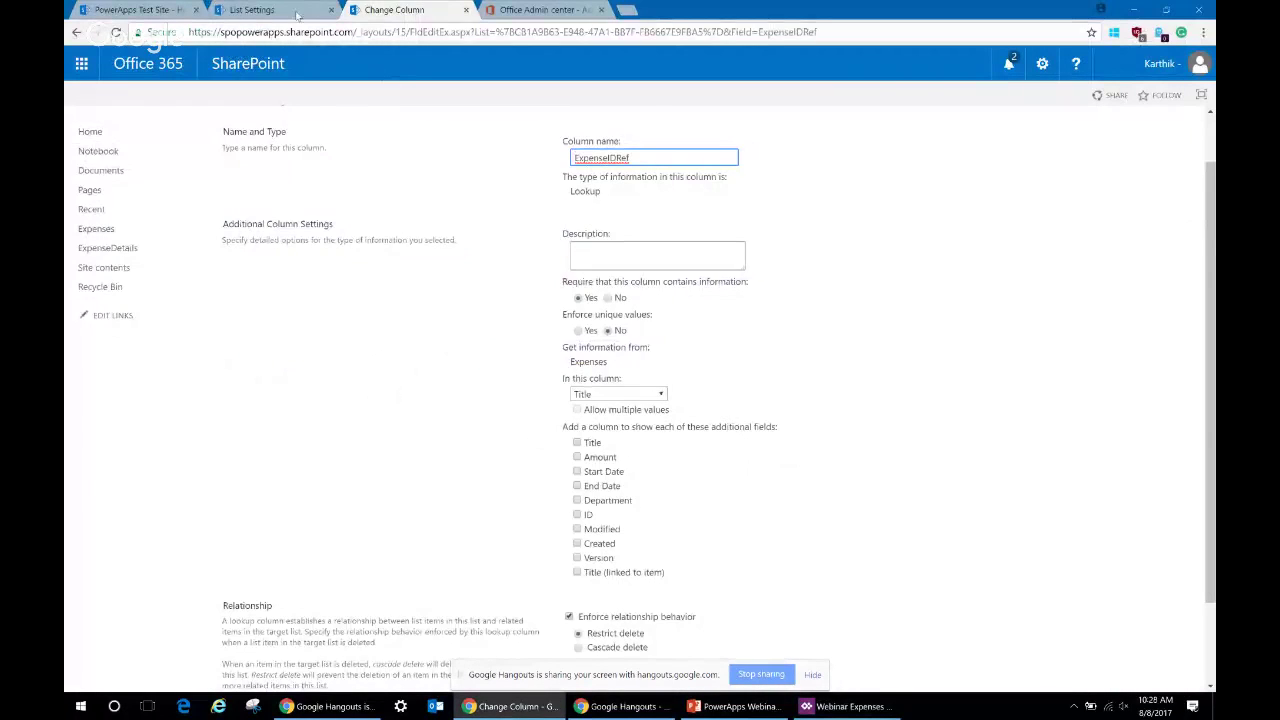
left_click(297, 14)
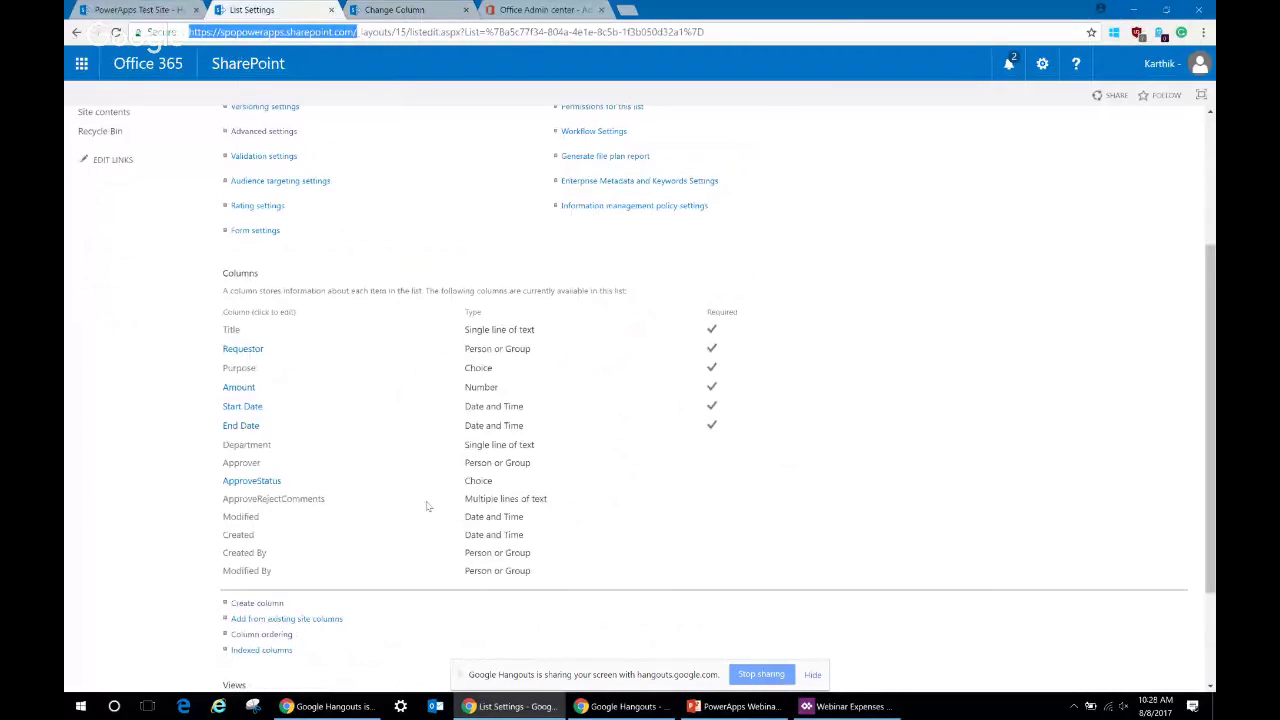
left_click(242, 369)
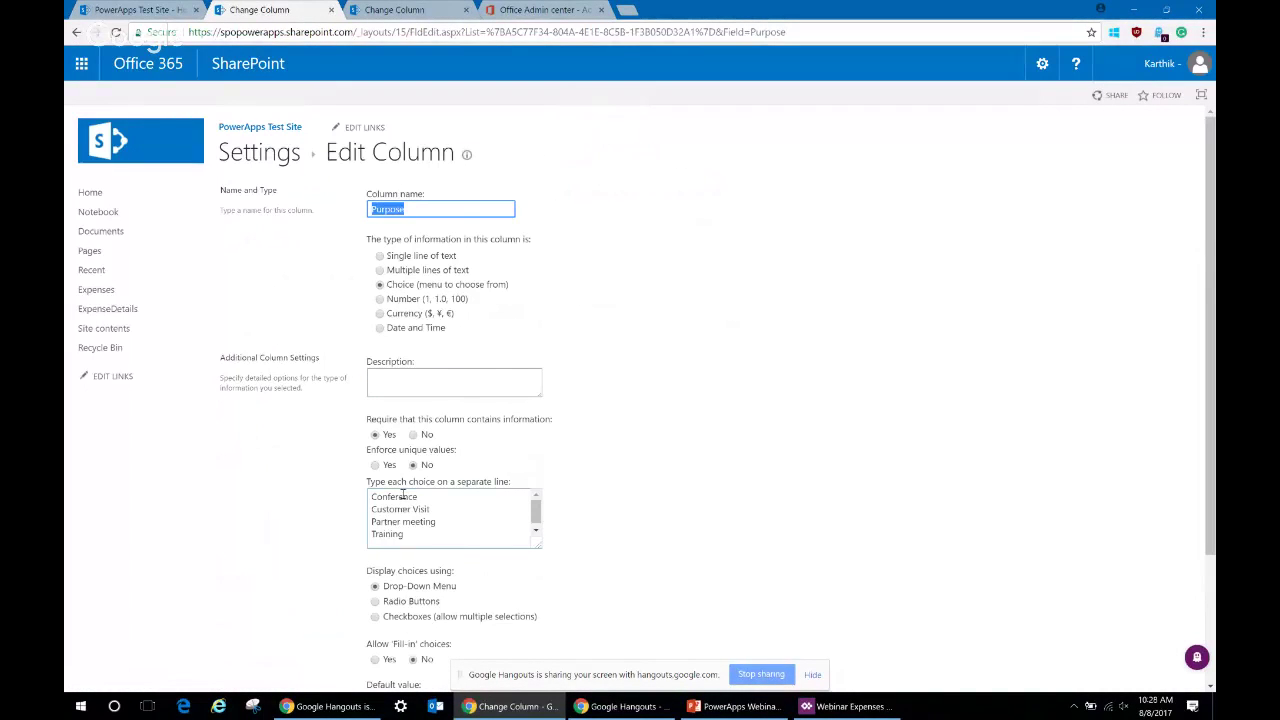
key("alt+Tab")
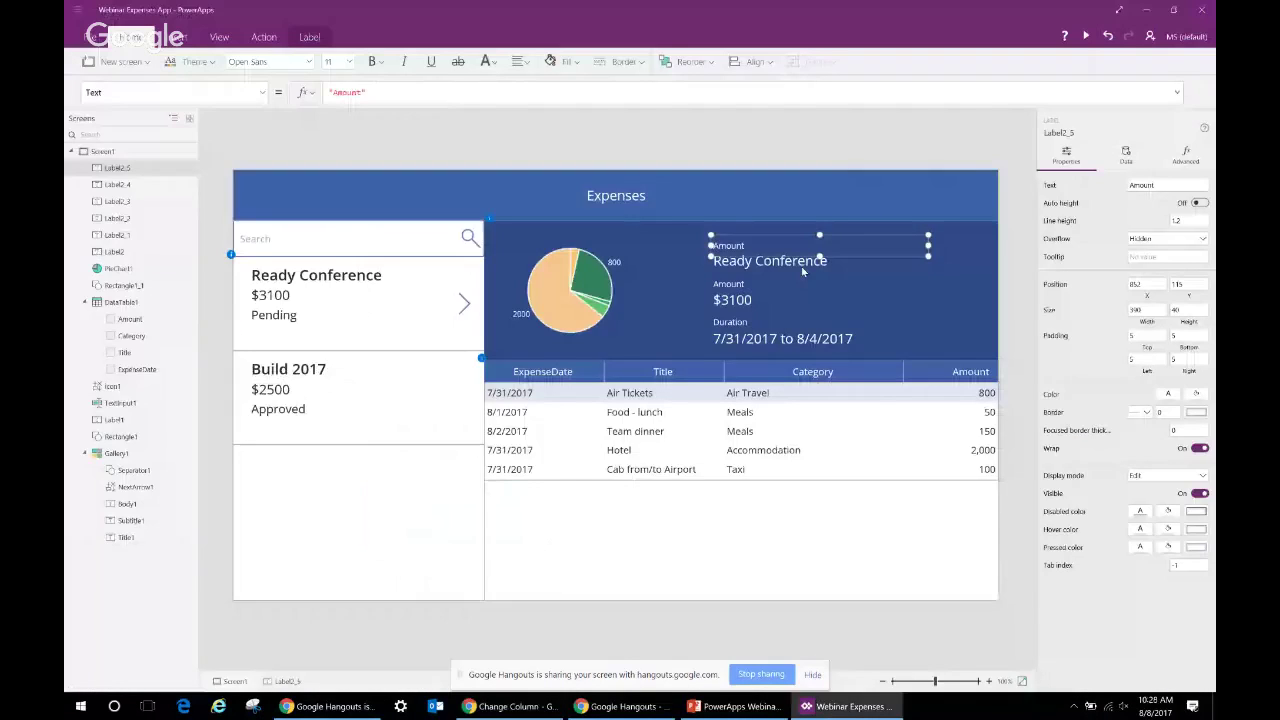
Set the text of the caption above the selected expense title to Gallery1.Selected.Purpose.Value
triple_click(366, 92)
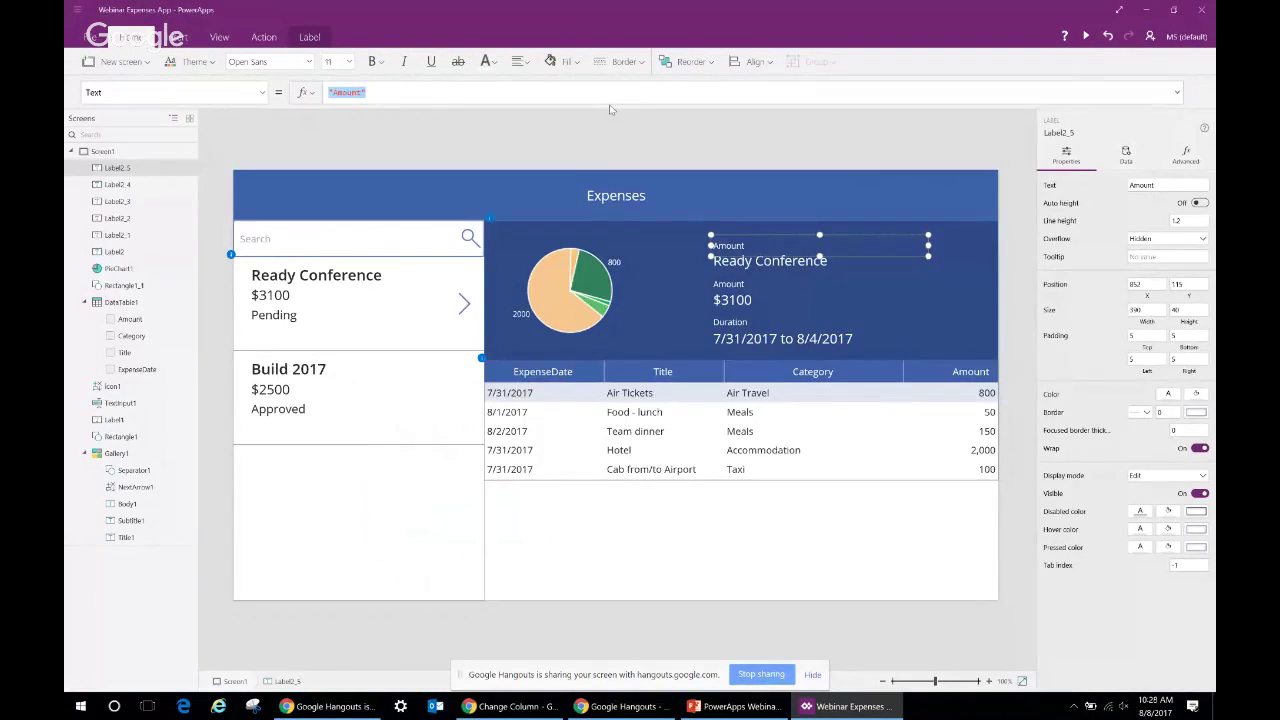
key("End")
key("BackSpace")
key("BackSpace")
key("BackSpace")
key("BackSpace")
key("BackSpace")
key("BackSpace")
key("BackSpace")
key("BackSpace")
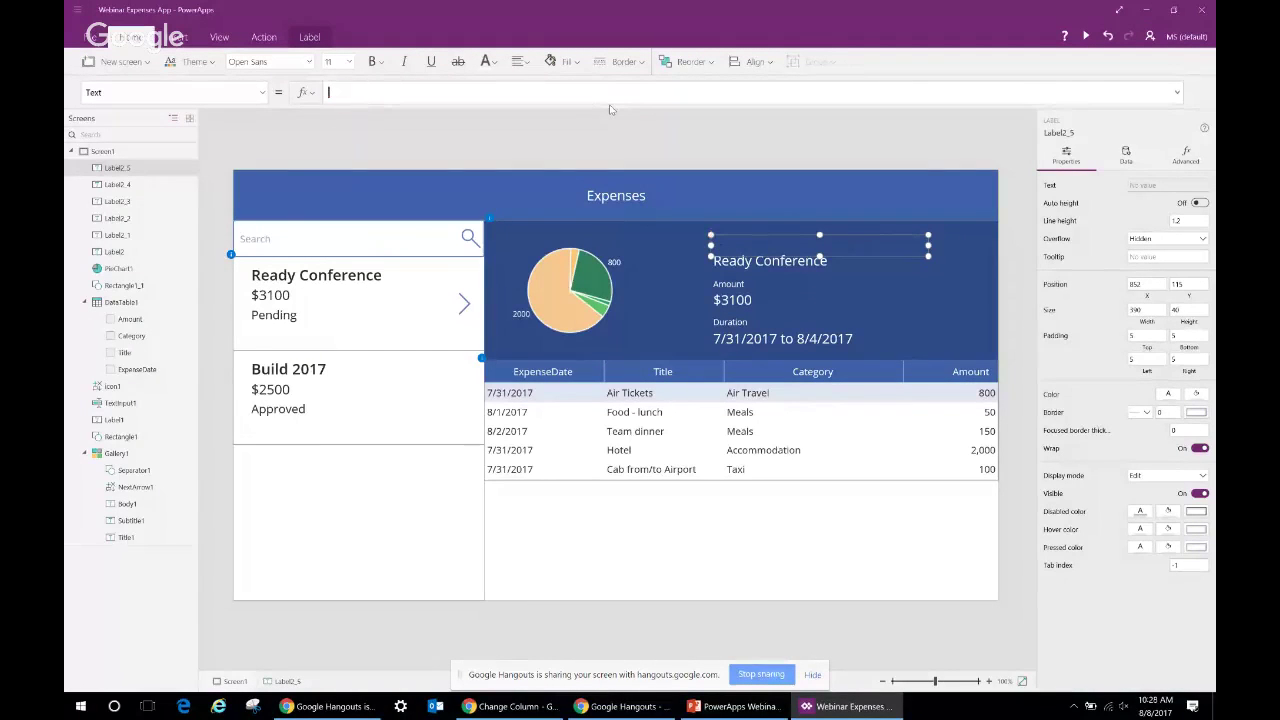
type("Gallery1.Selected.")
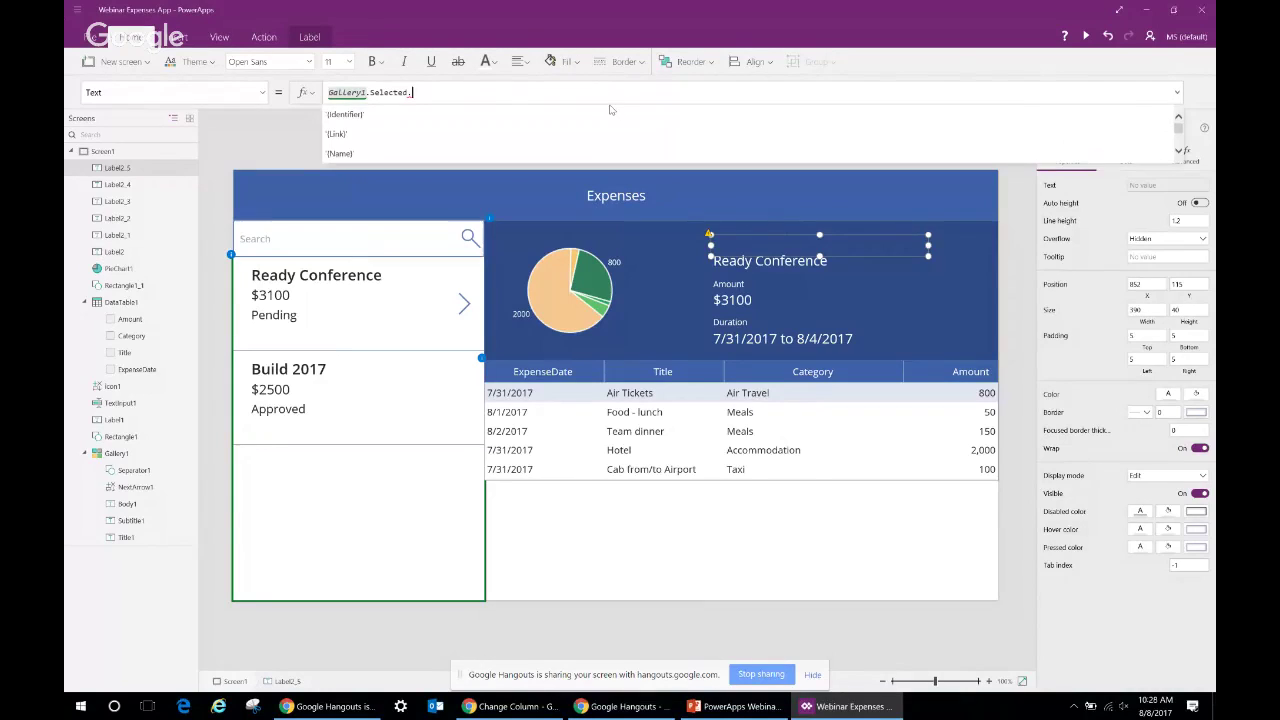
type("Purpose")
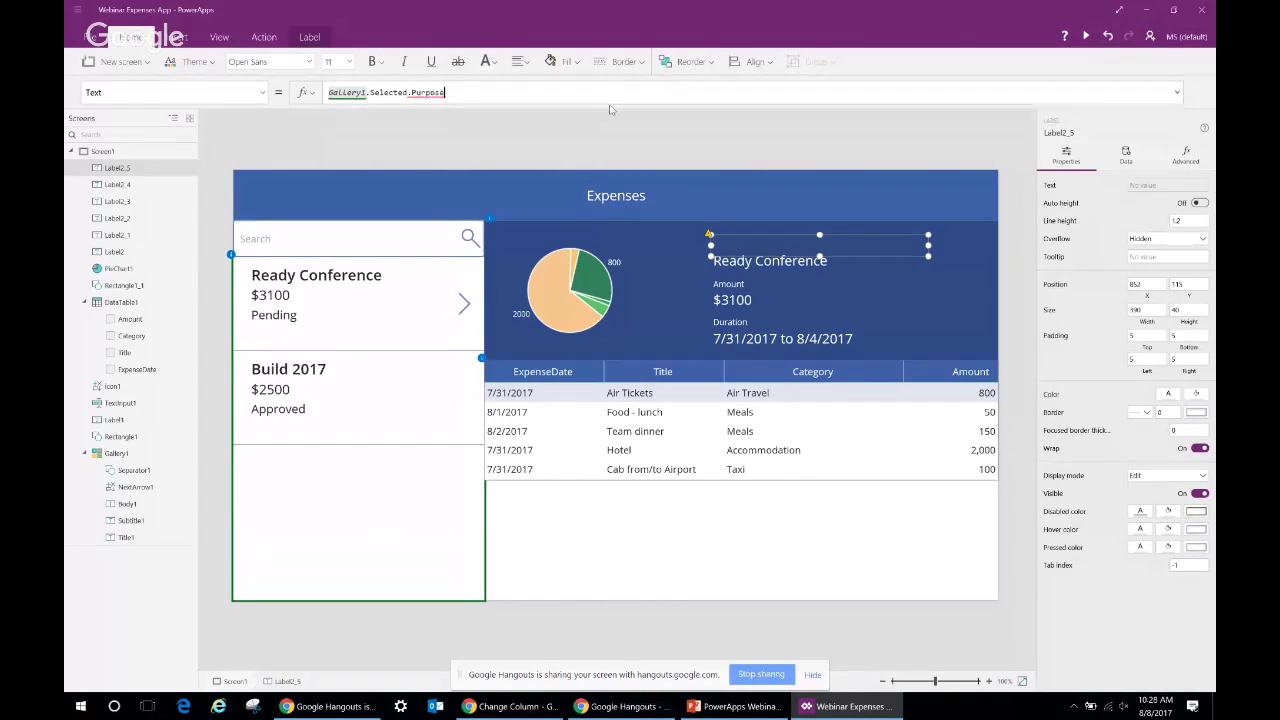
type(".")
key("Down")
key("Down")
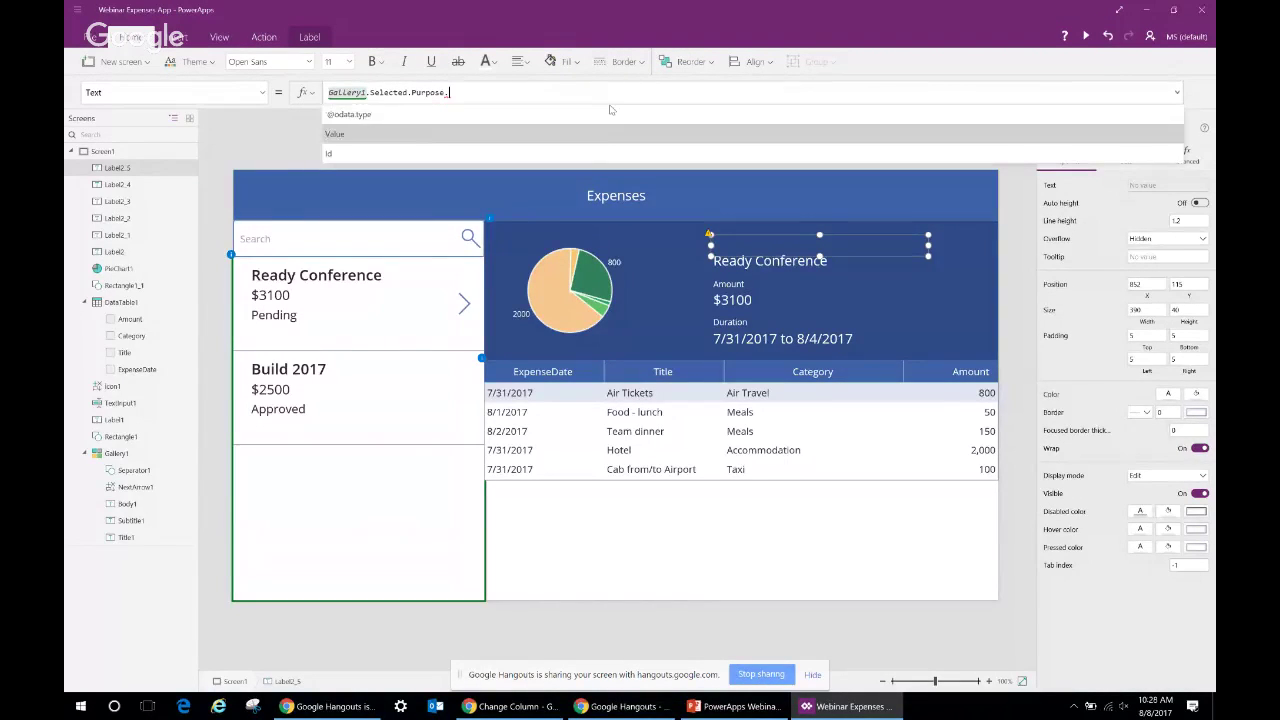
key("Tab")
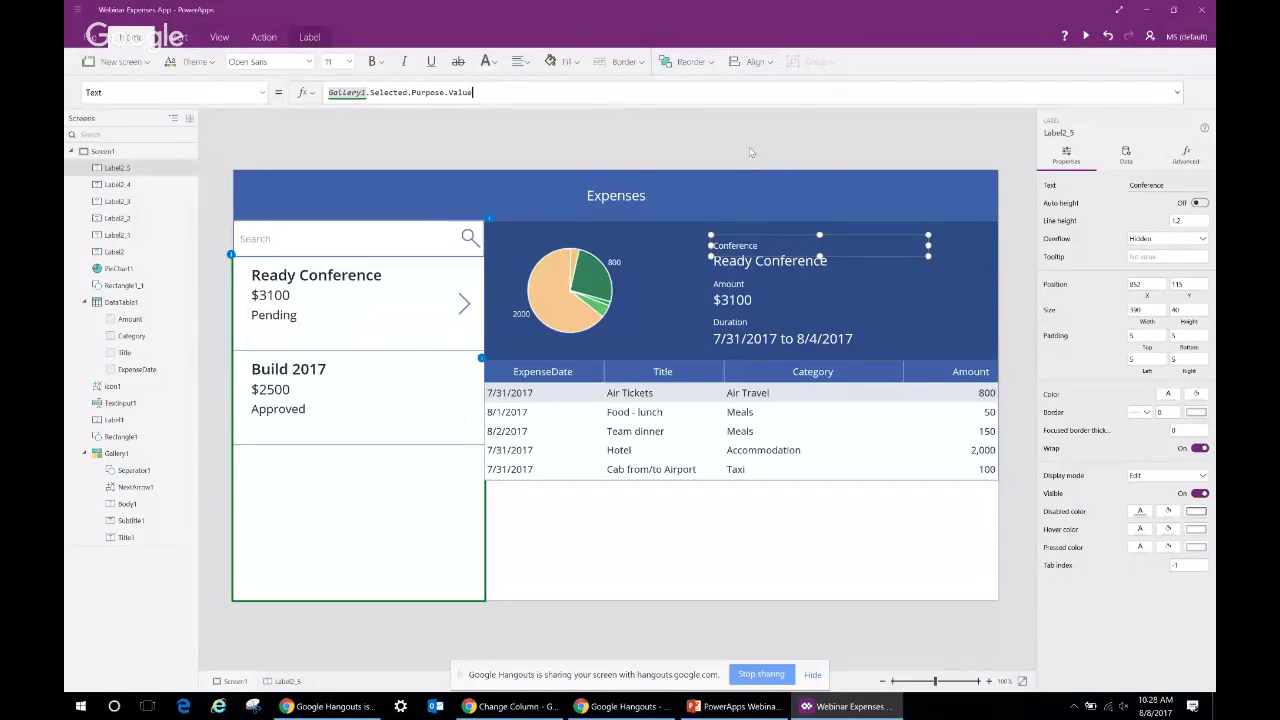
Select the Build 2017 expense and return to Ready Conference to check the purpose caption against each gallery item
left_click(749, 147)
left_click(369, 384)
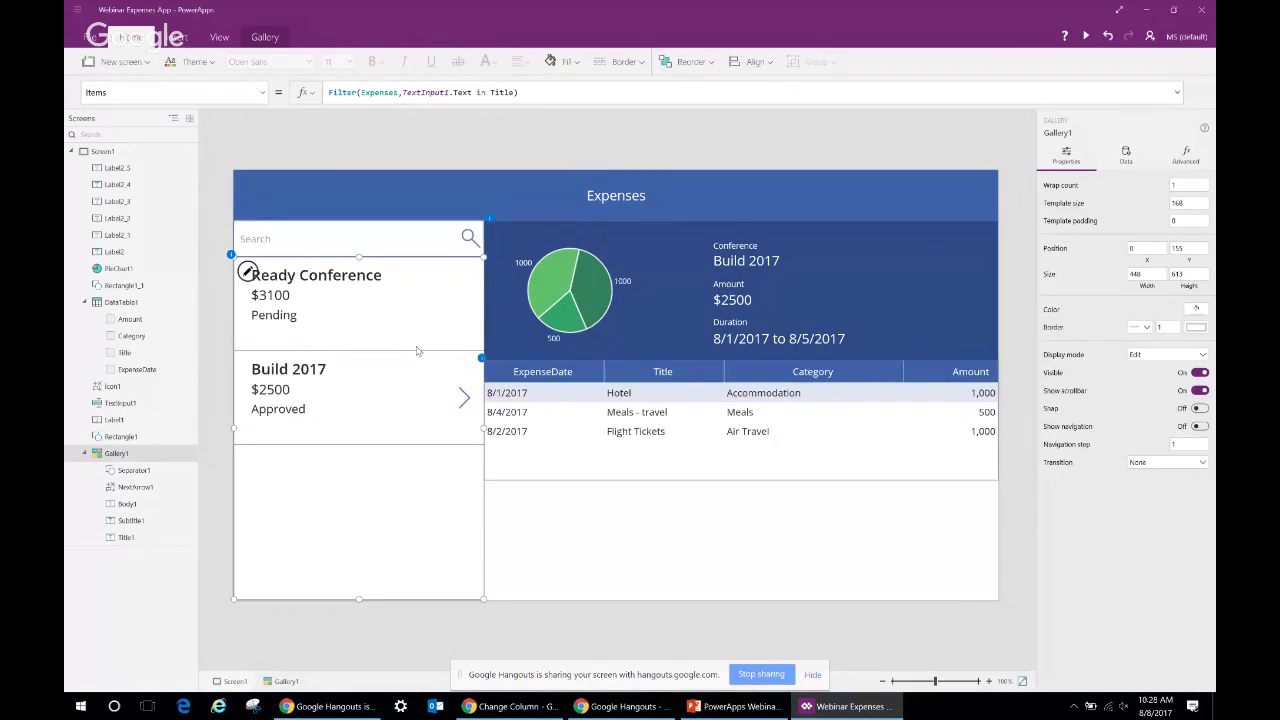
left_click(300, 316)
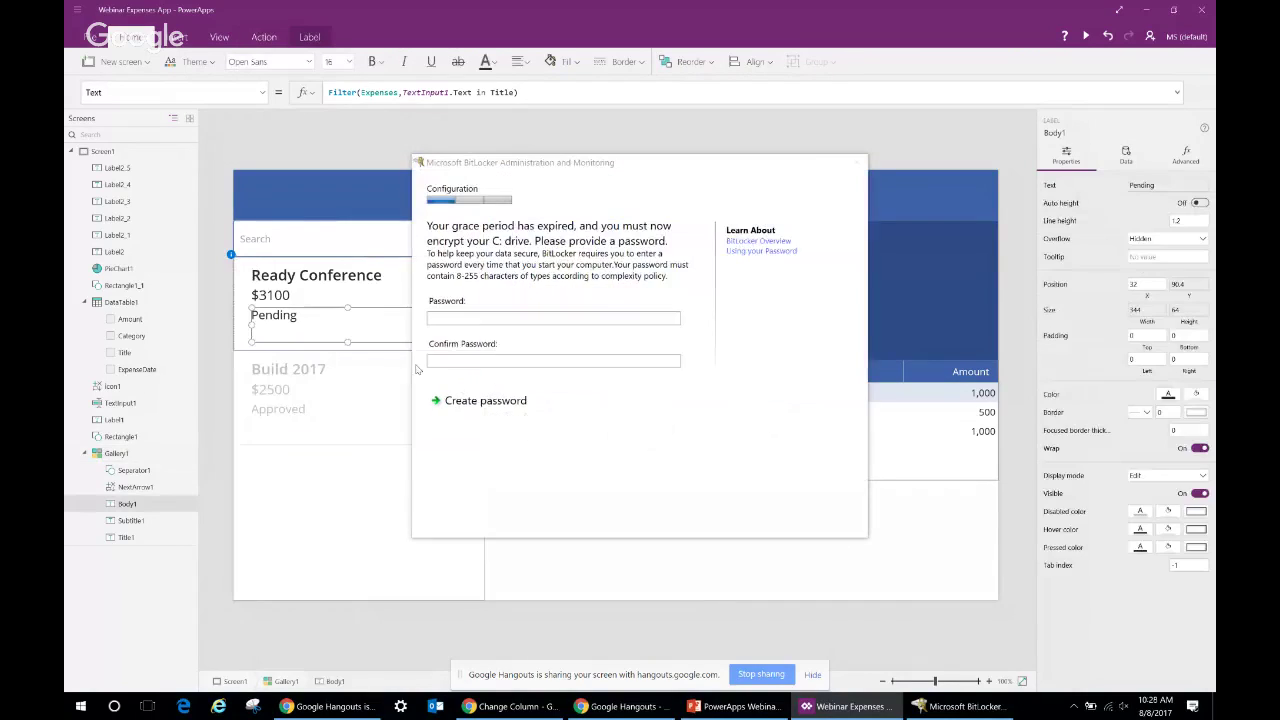
Move the BitLocker dialog aside, end the MBAMClientUI process in Task Manager, and return to the app's screen in PowerApps
left_click_drag(806, 163, 824, 711)
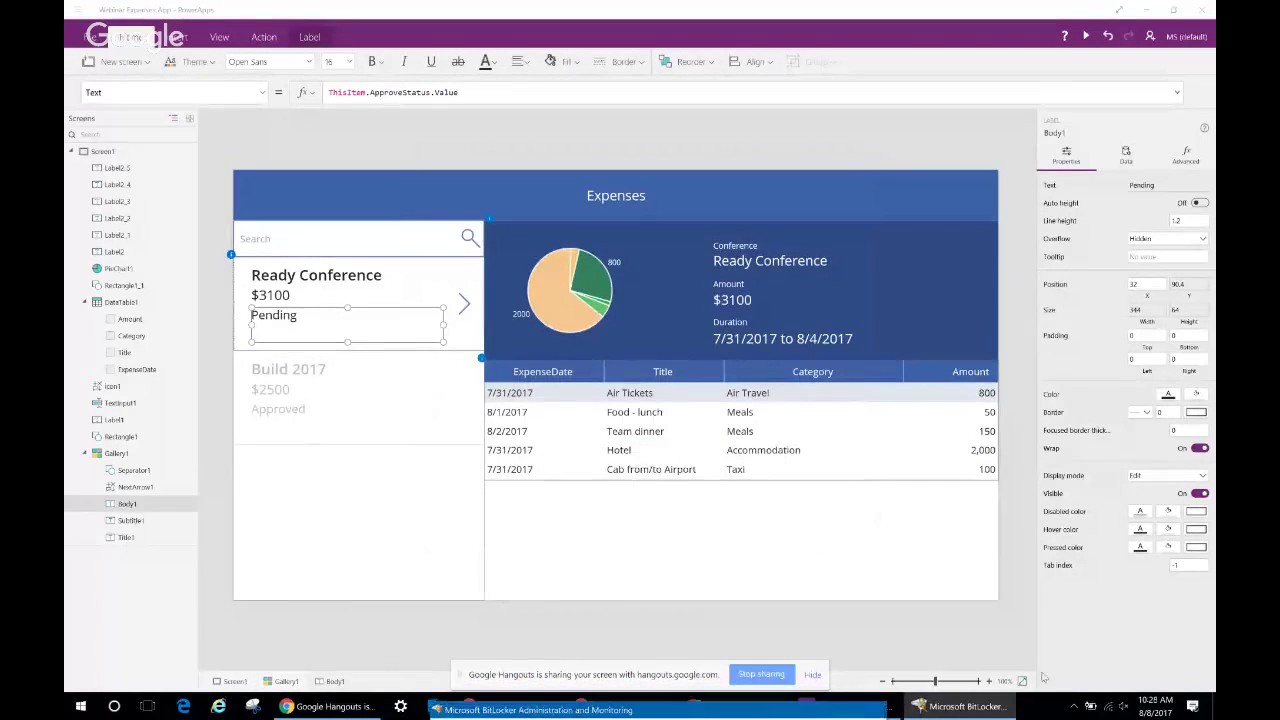
right_click(1107, 706)
left_click(1060, 636)
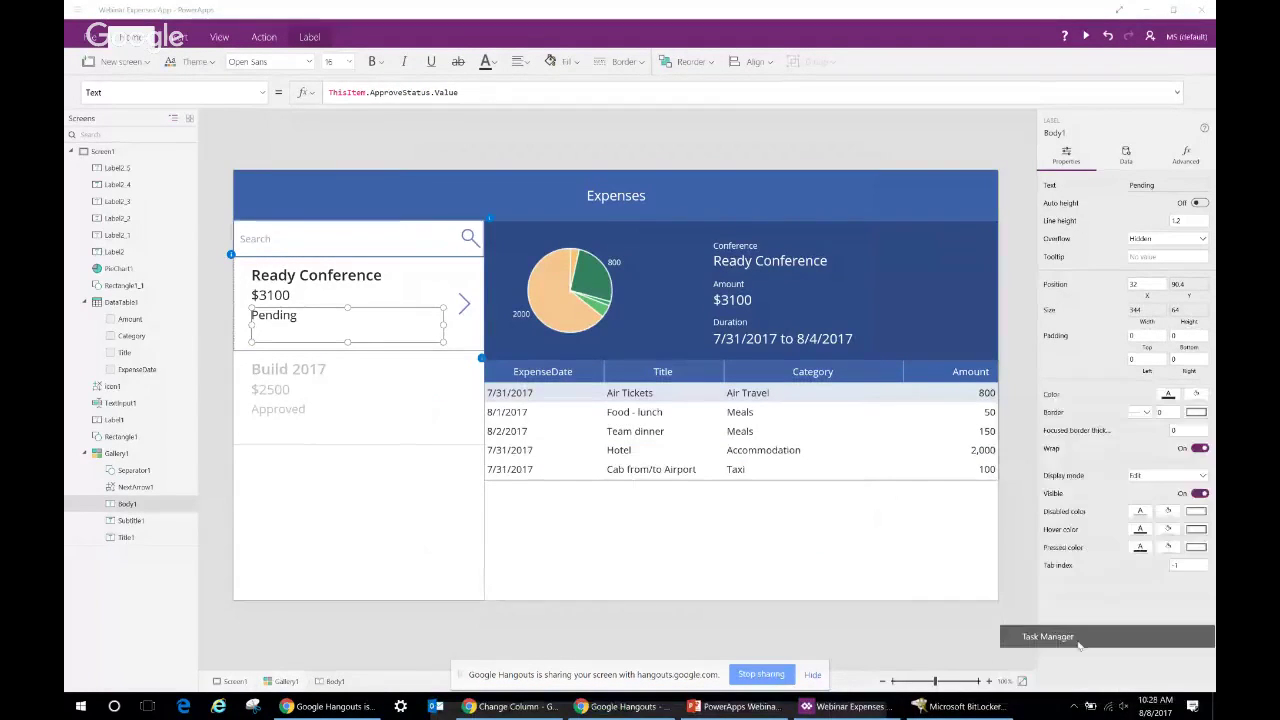
left_click(443, 152)
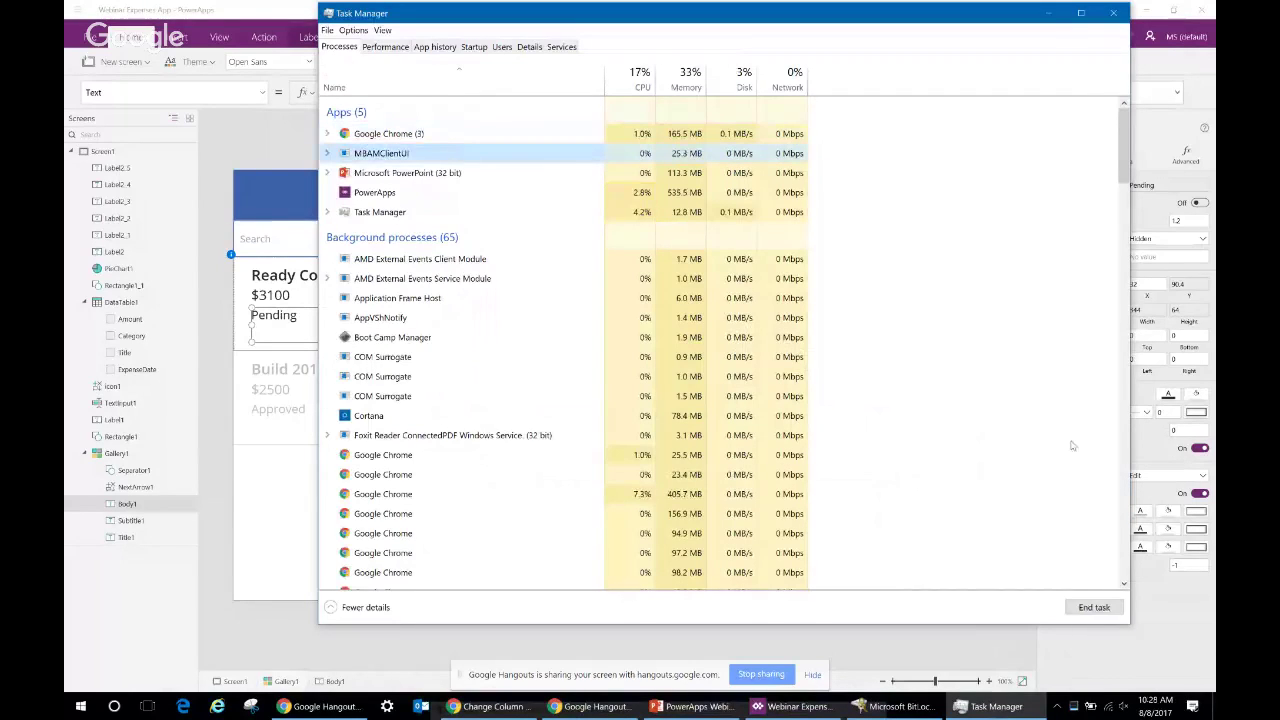
left_click(1094, 607)
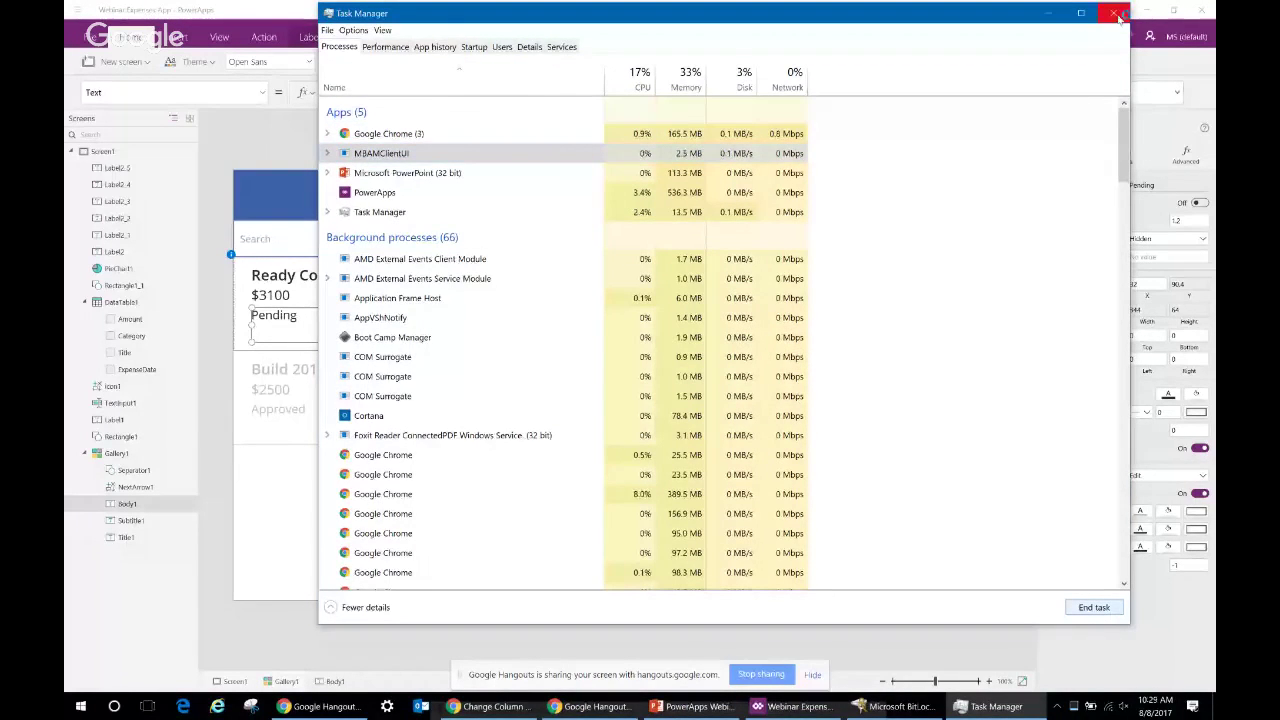
left_click(1117, 16)
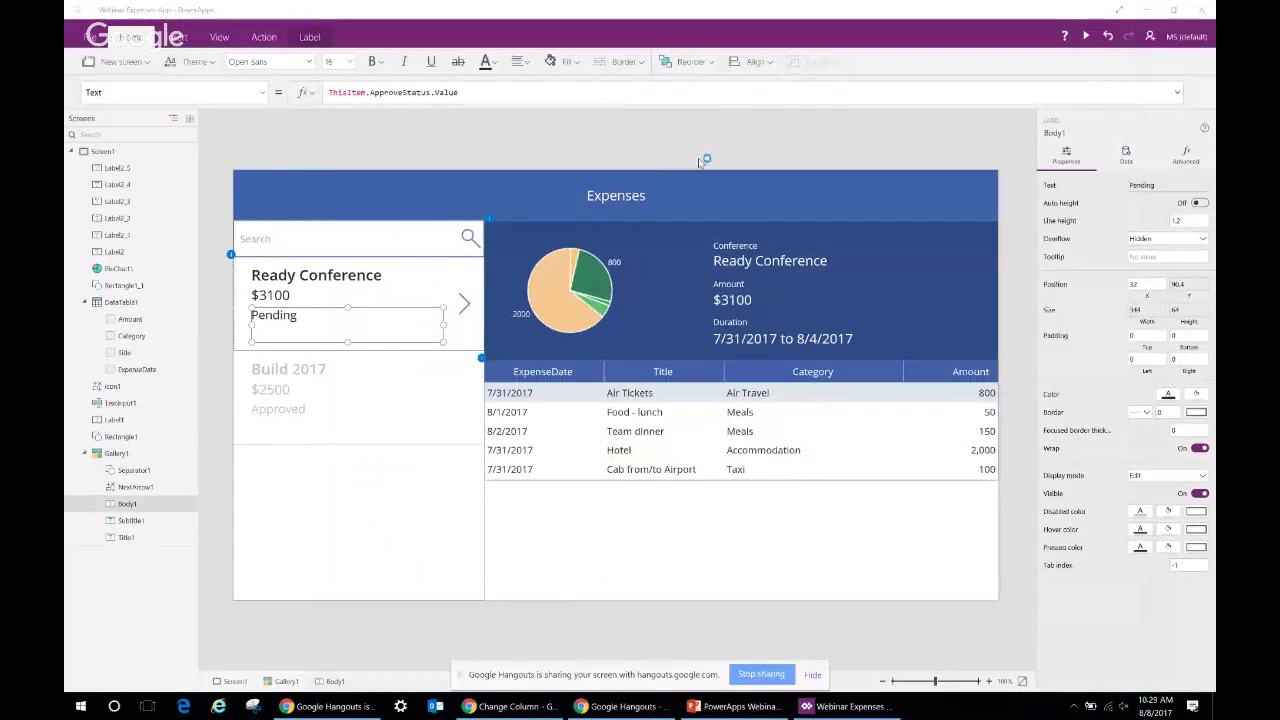
left_click(746, 554)
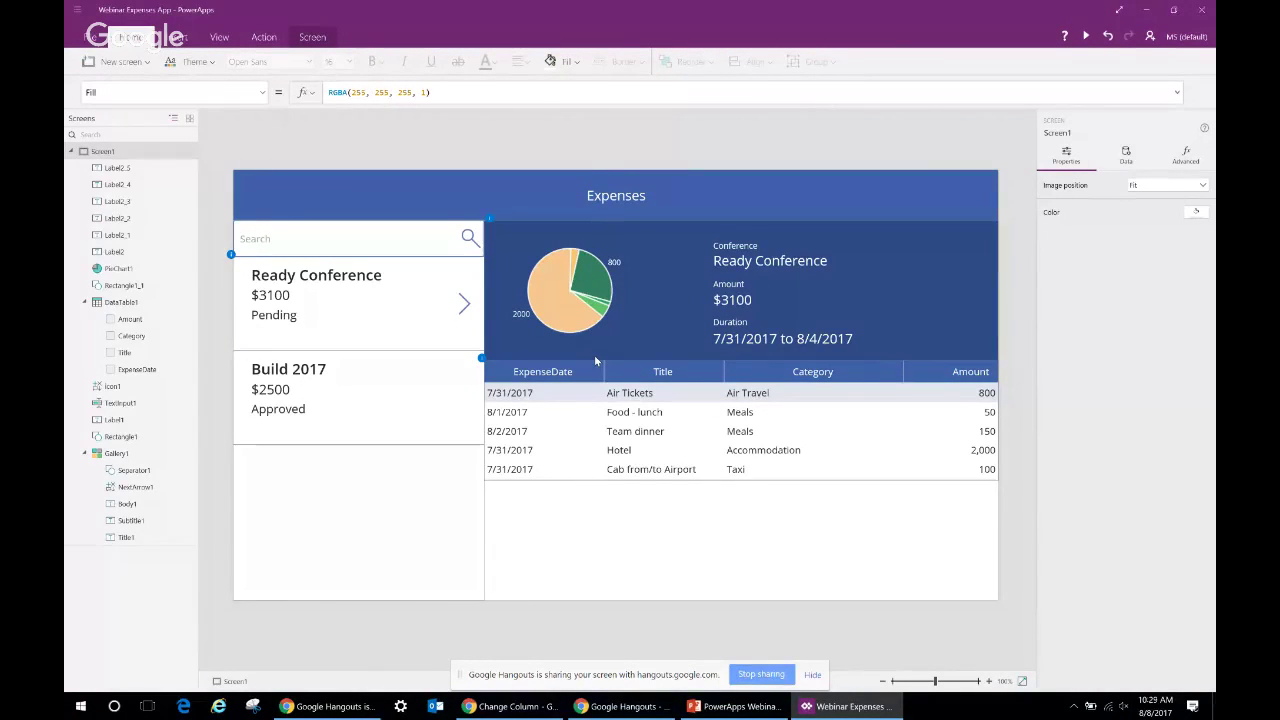
Switch to the PowerPoint webinar deck and present it from the Data Table slide, going back to the Form slide
left_click(735, 706)
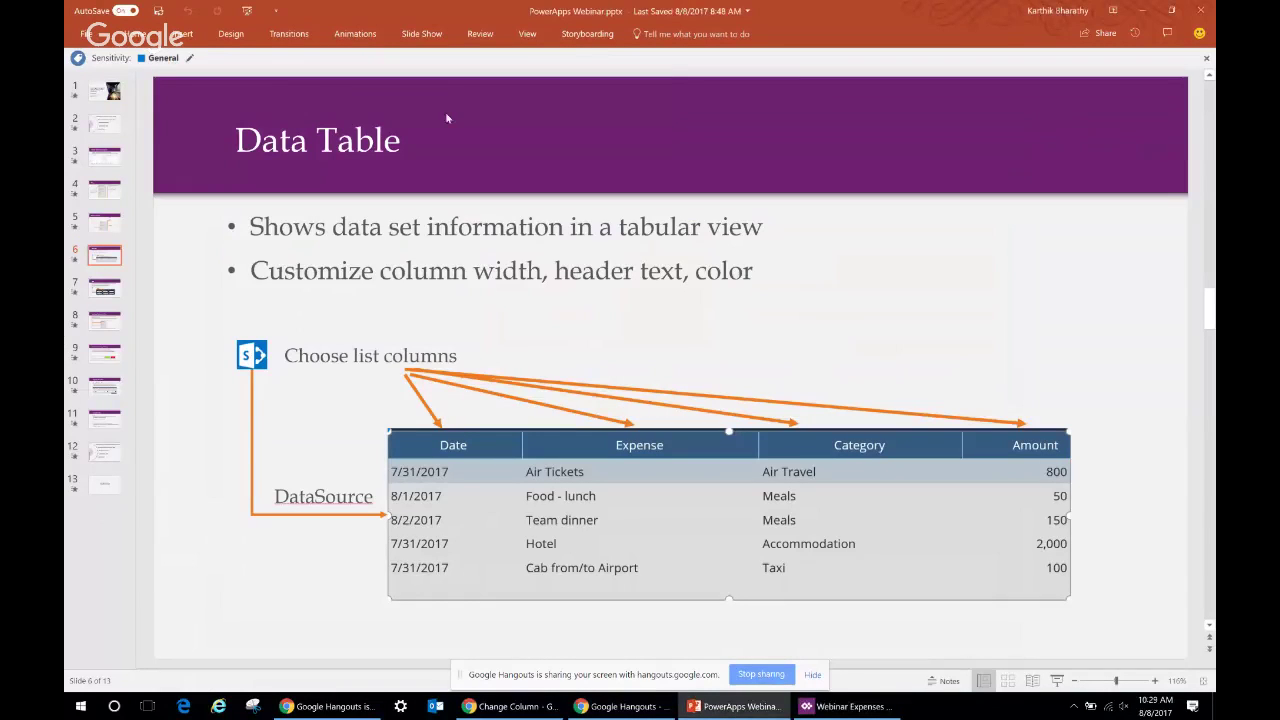
left_click(1057, 681)
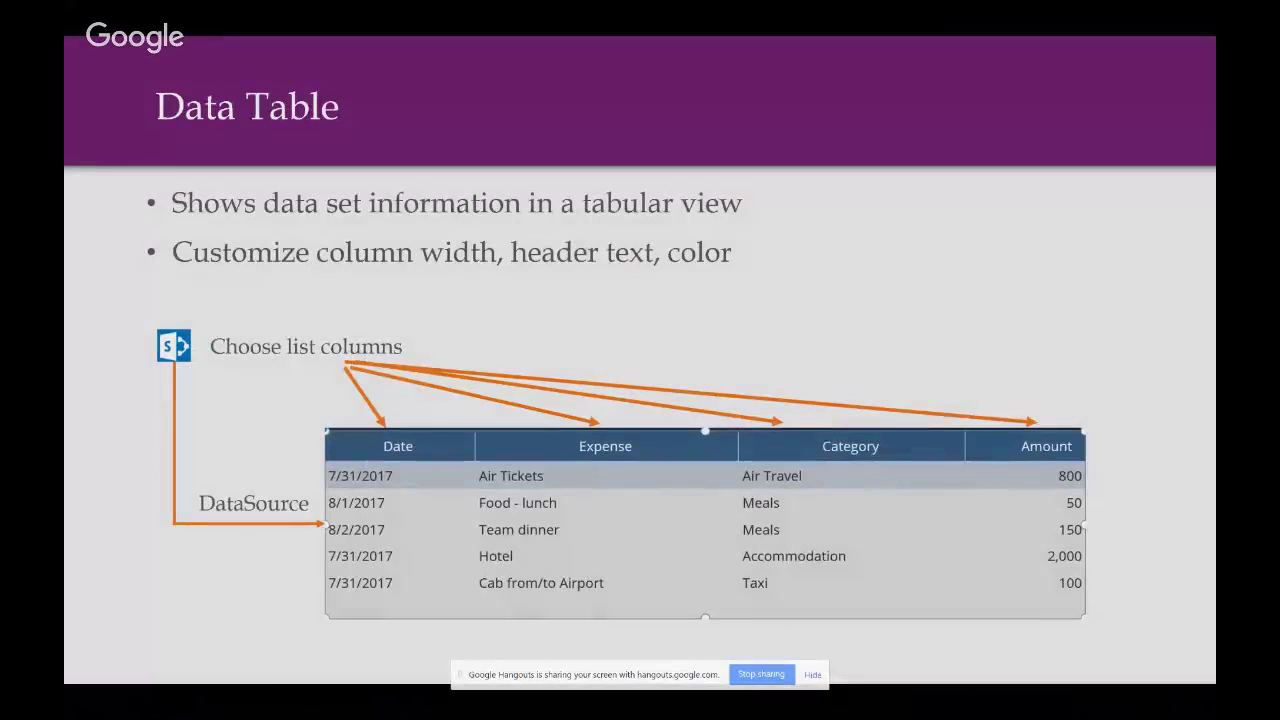
key("Right")
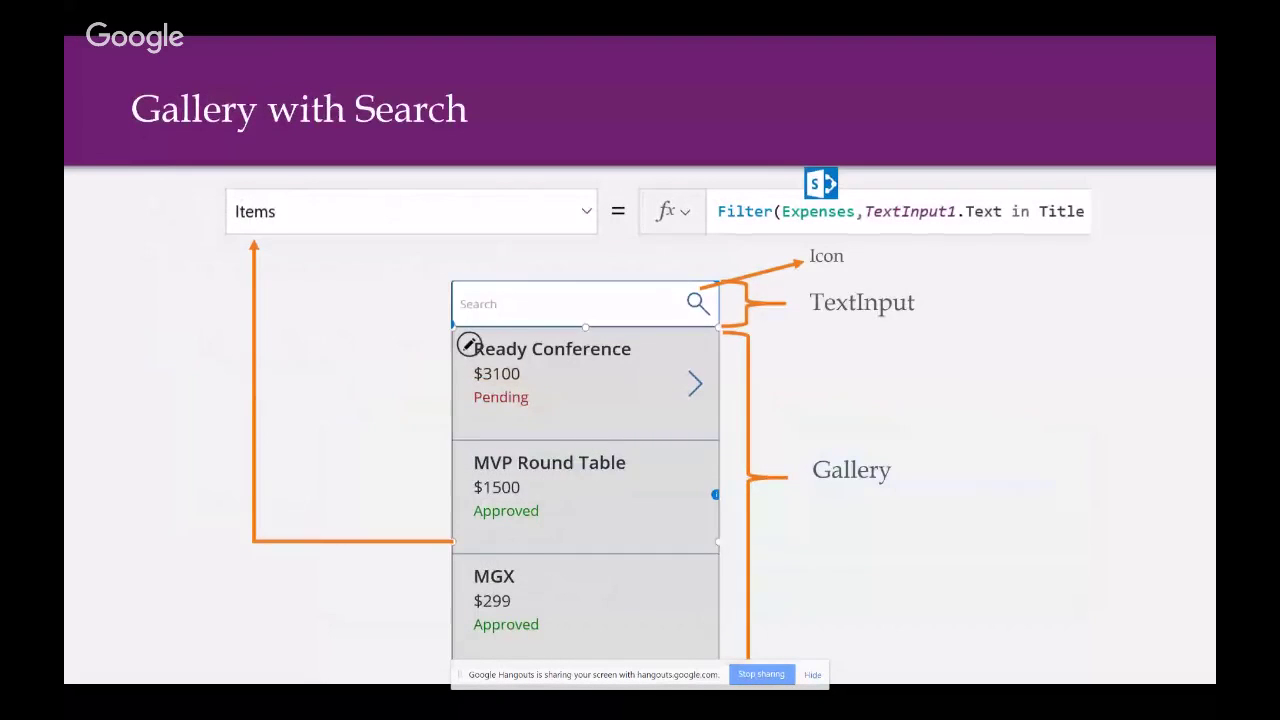
key("Left")
key("Left")
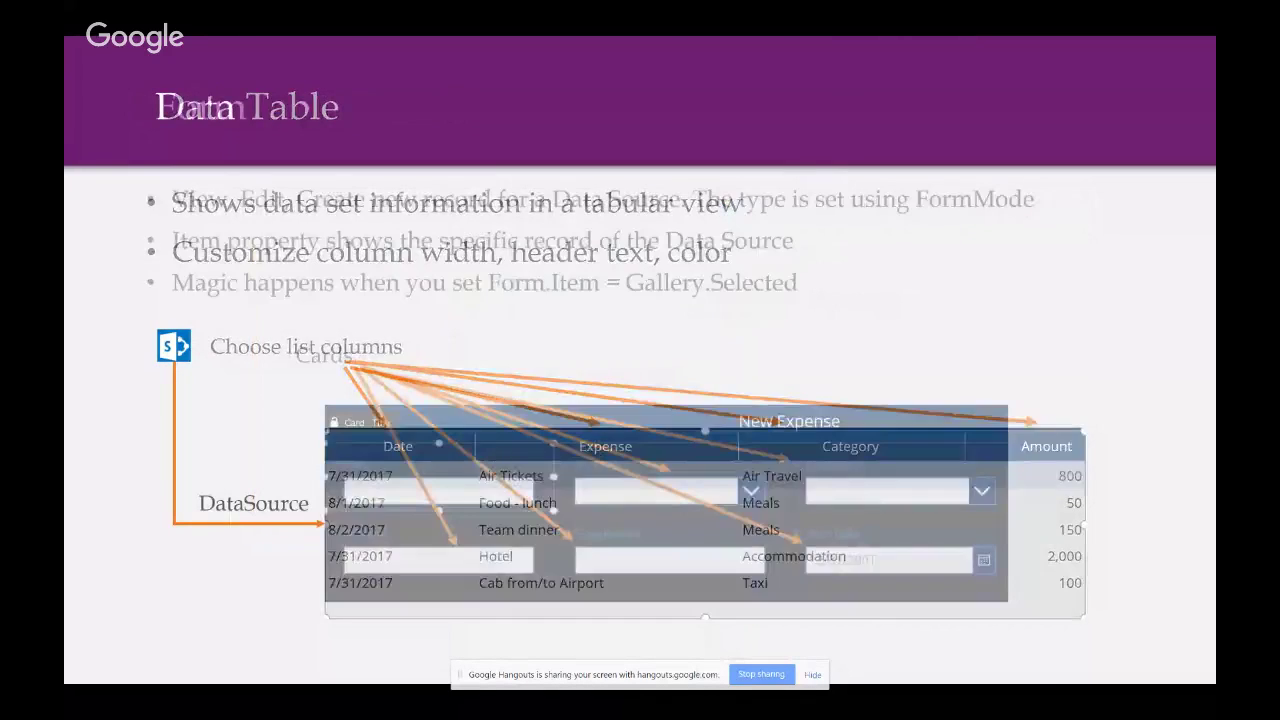
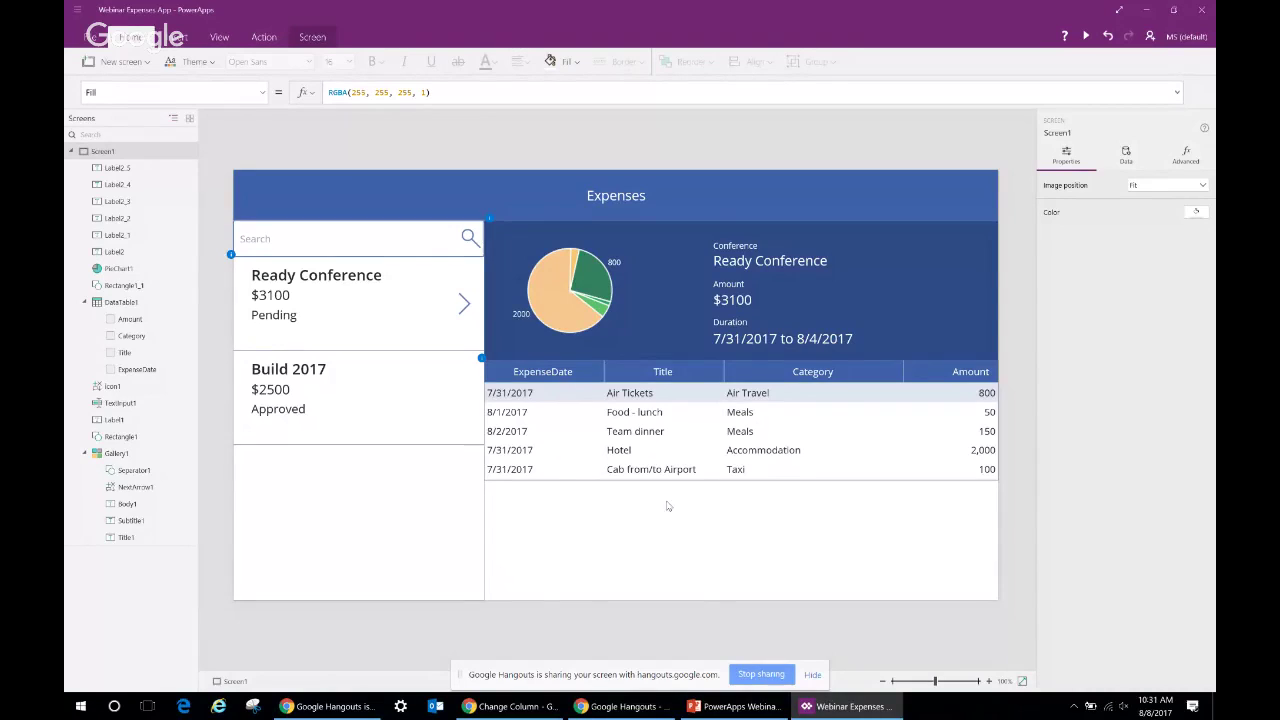
Insert an Add icon, resize it to 50 by 50, and place it in the Expenses header at about X 1292, Y 15
left_click(178, 37)
left_click(758, 64)
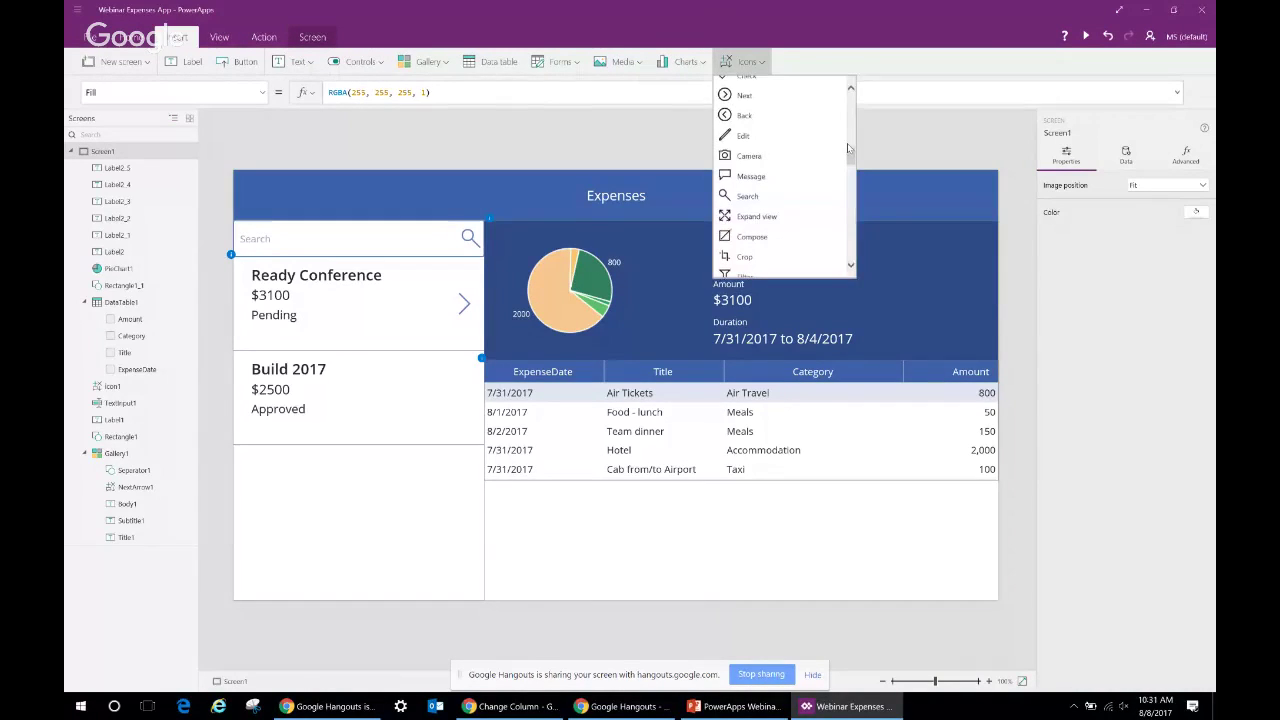
left_click_drag(853, 162, 855, 139)
left_click(742, 123)
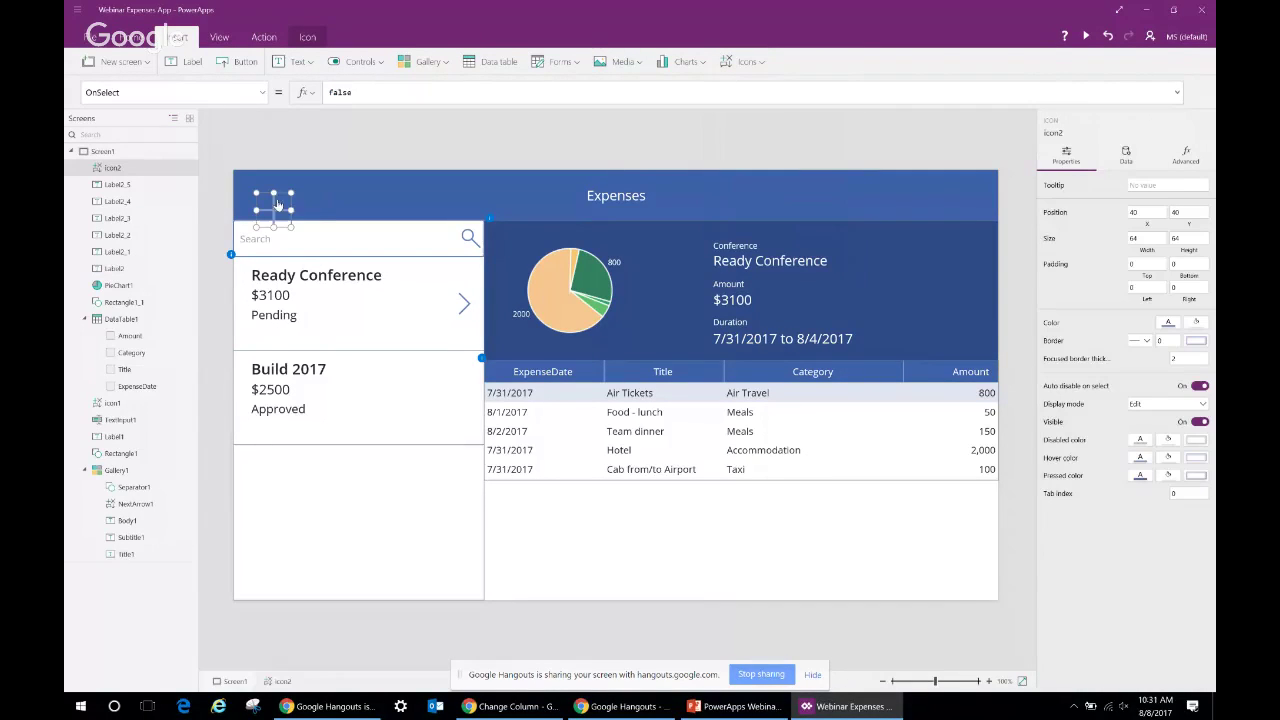
left_click_drag(291, 226, 977, 179)
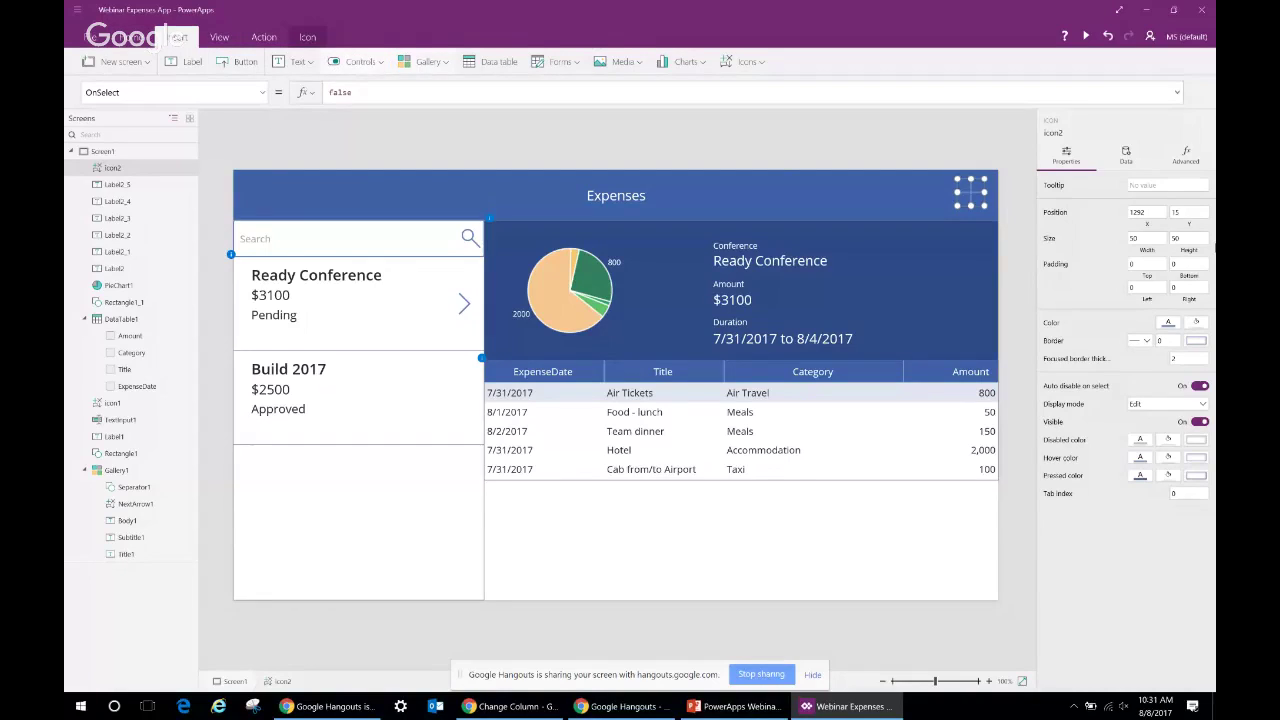
Set the Add icon's color to white
left_click(1172, 322)
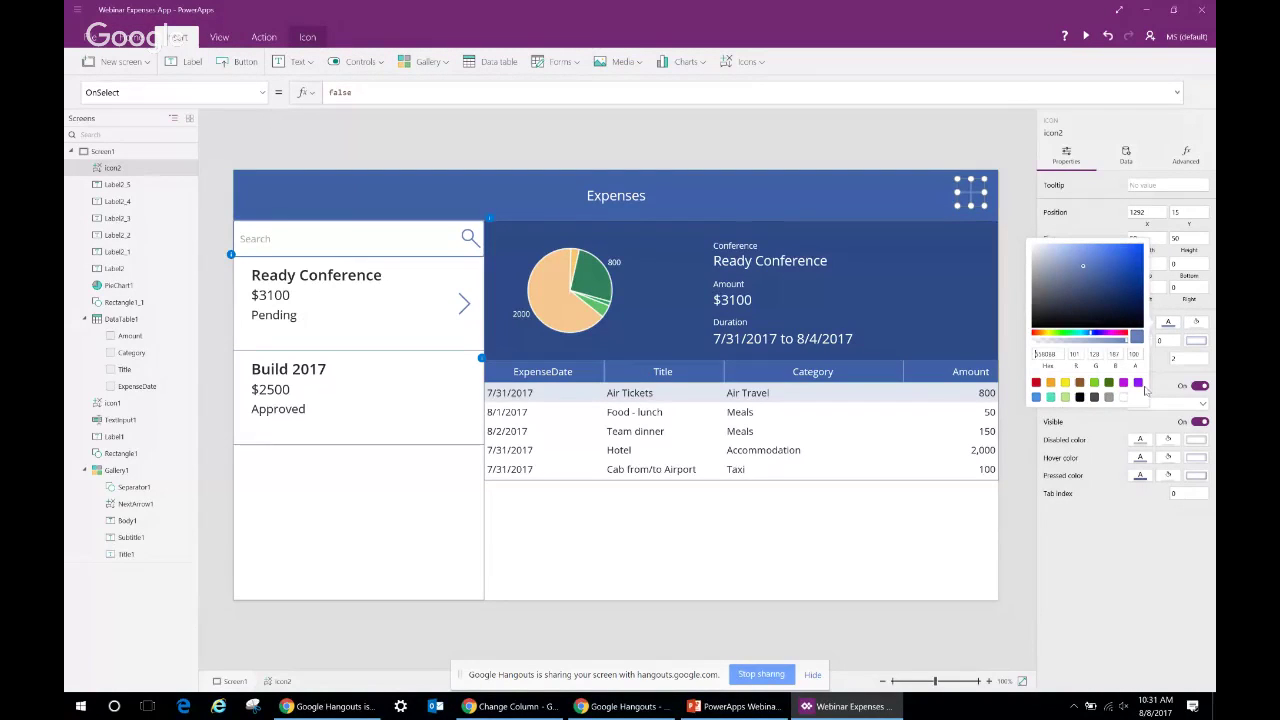
left_click(1123, 397)
left_click(946, 150)
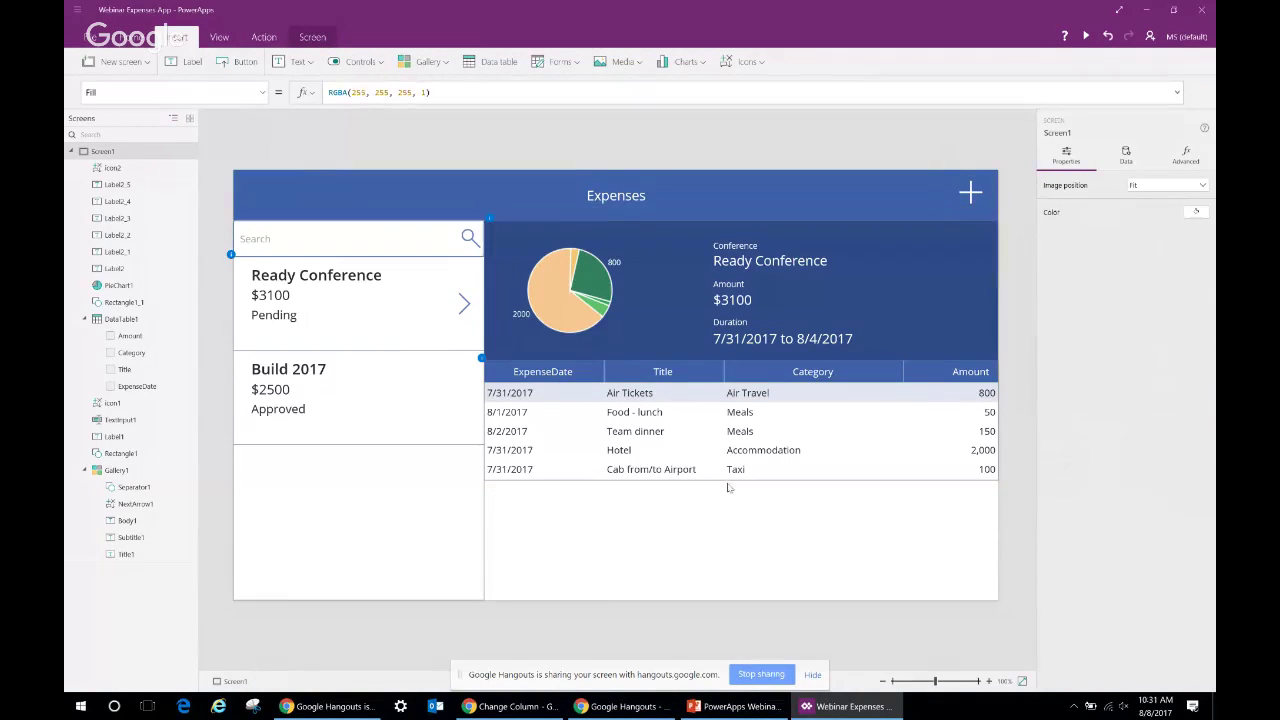
Add a new blank screen and name it NewExpense
left_click(71, 151)
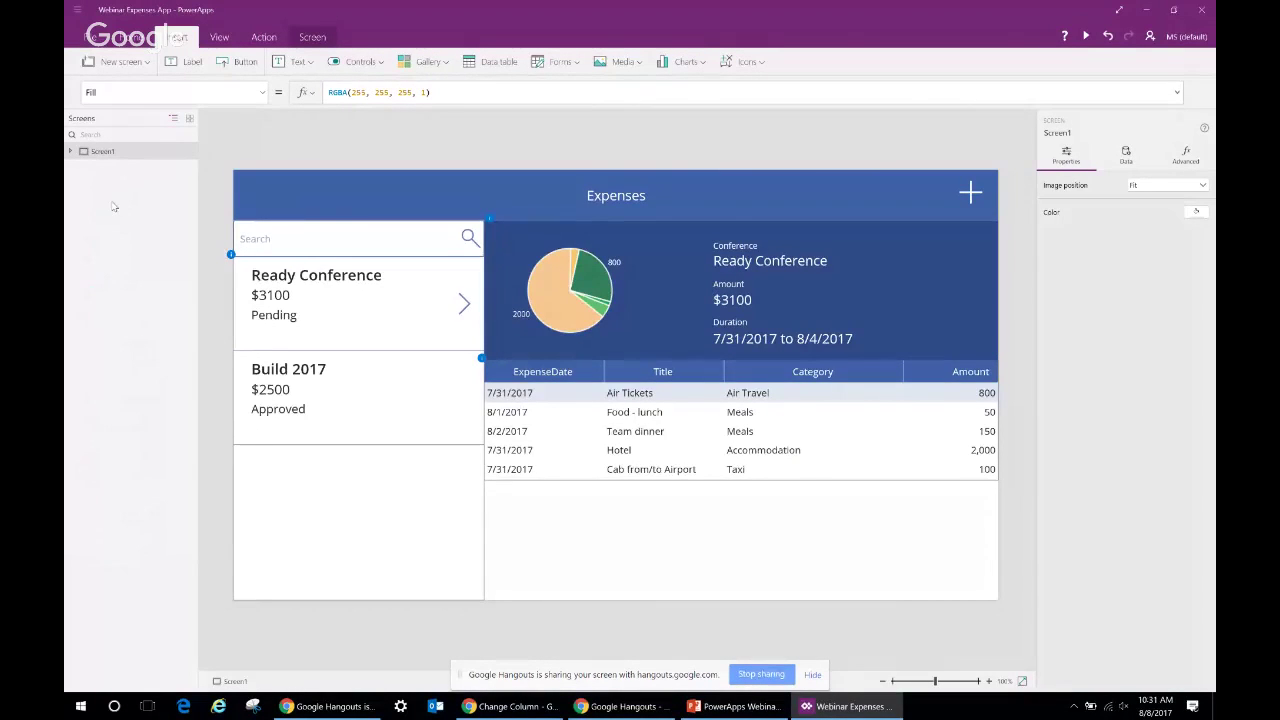
left_click(143, 62)
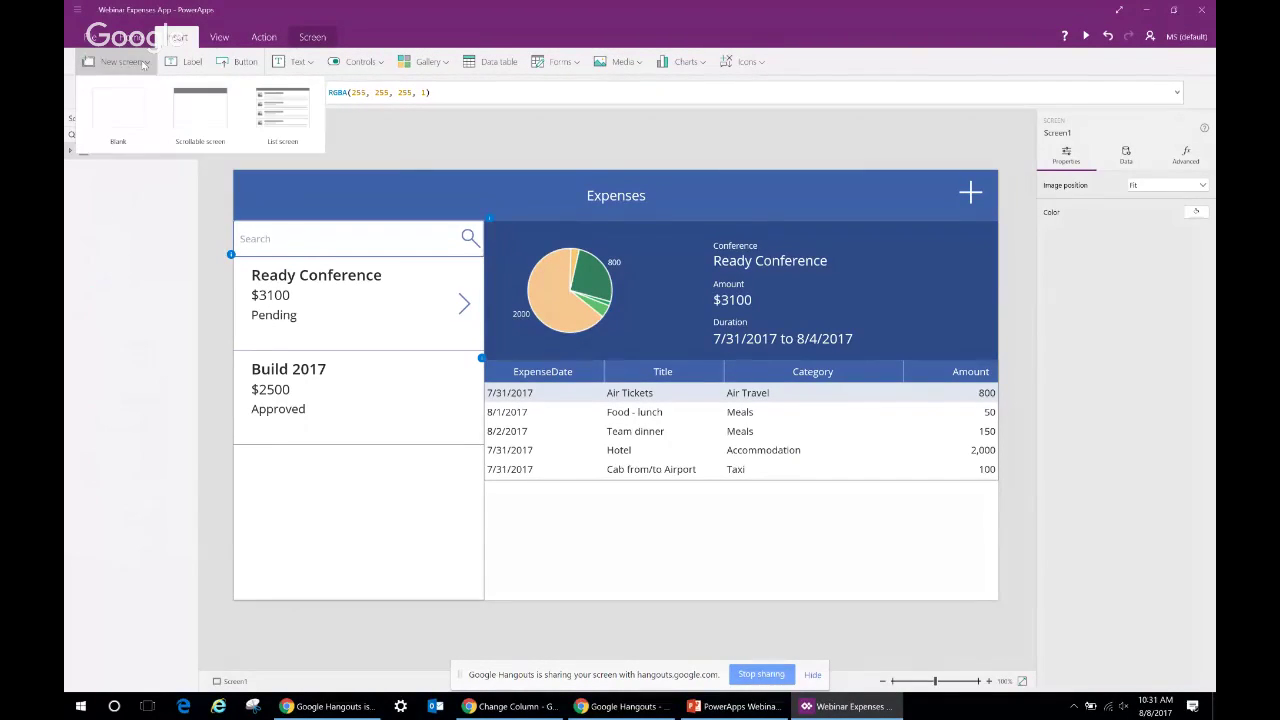
left_click(128, 98)
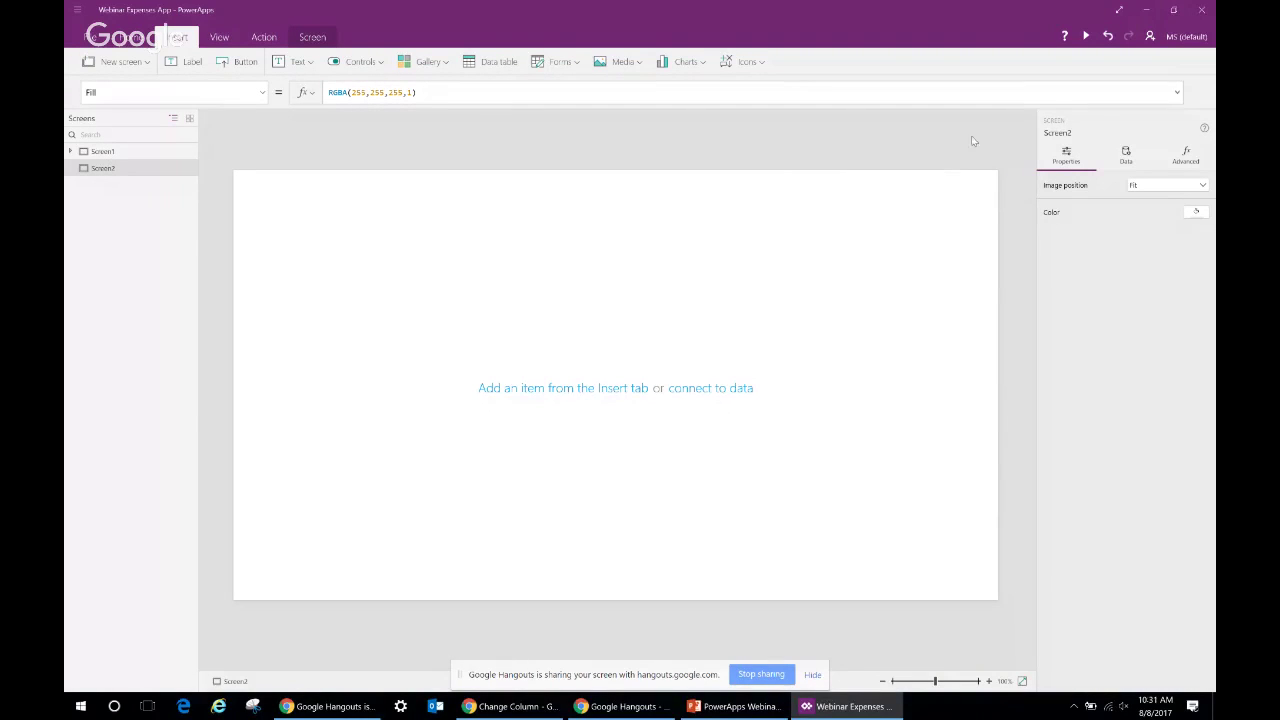
left_click(1063, 134)
type("NewExpense")
key("Return")
Rename Screen1 as HomeScreen
left_click(98, 157)
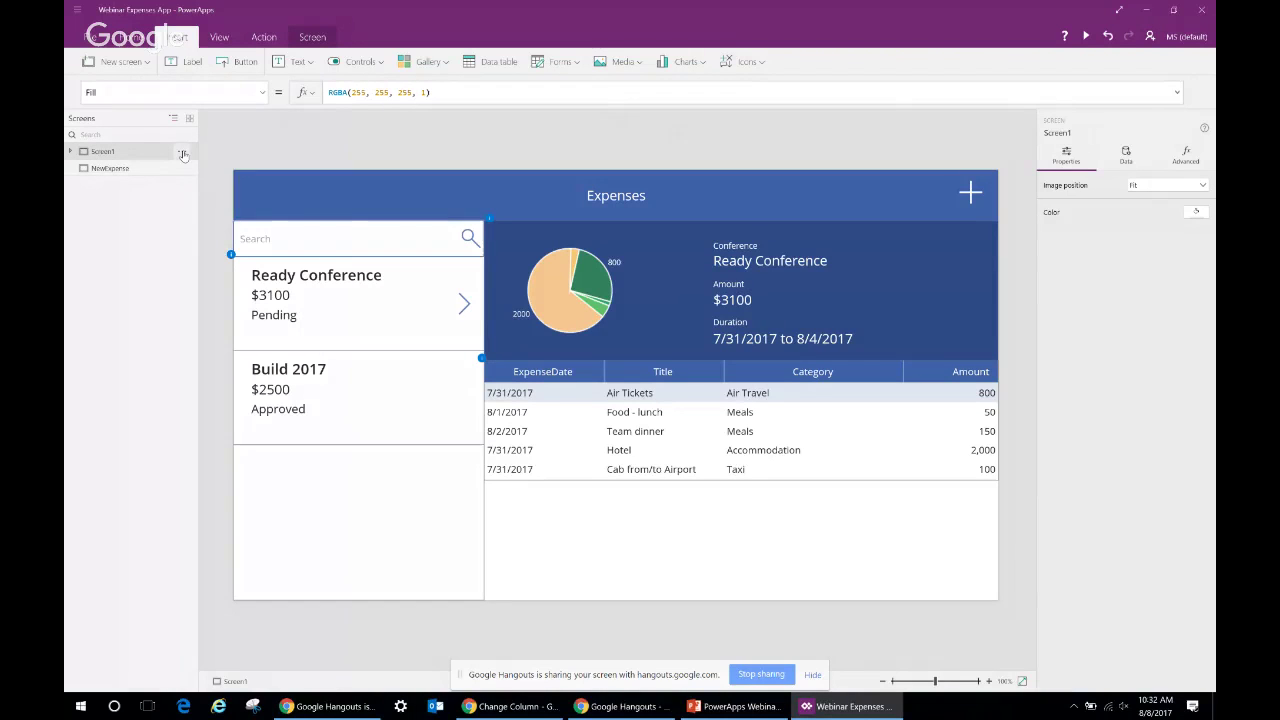
left_click(181, 151)
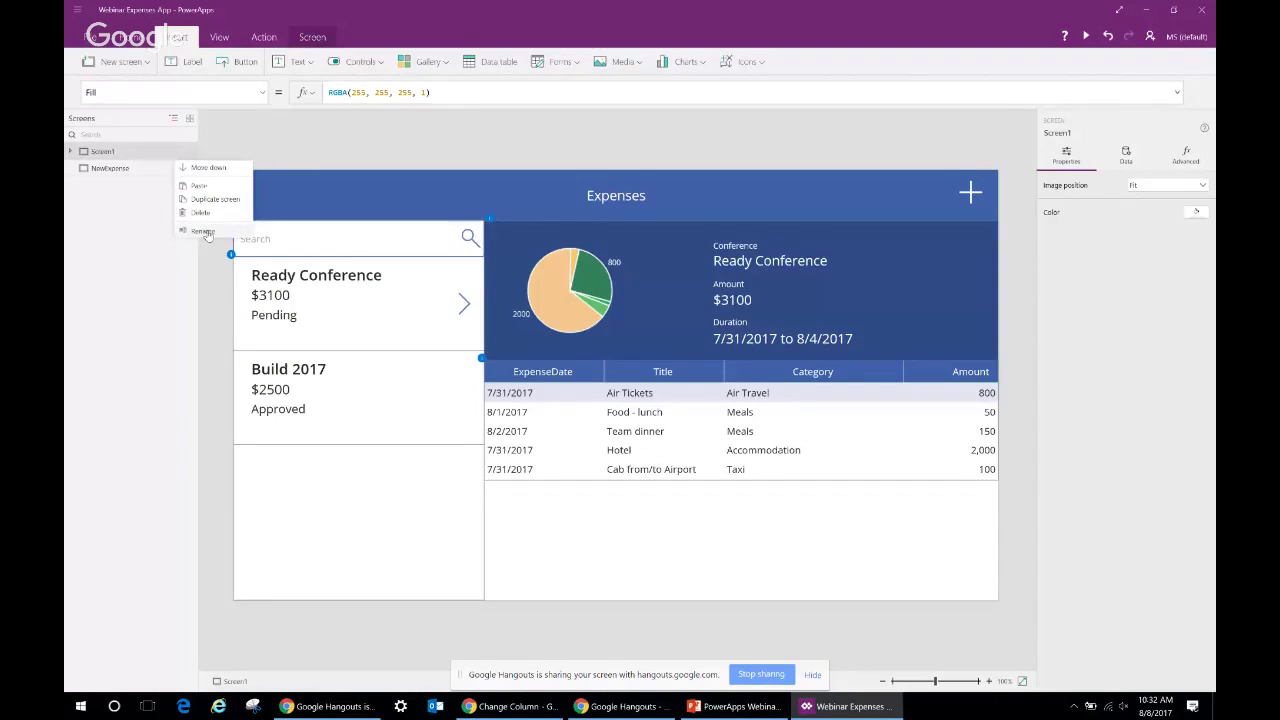
left_click(203, 231)
type("Ho")
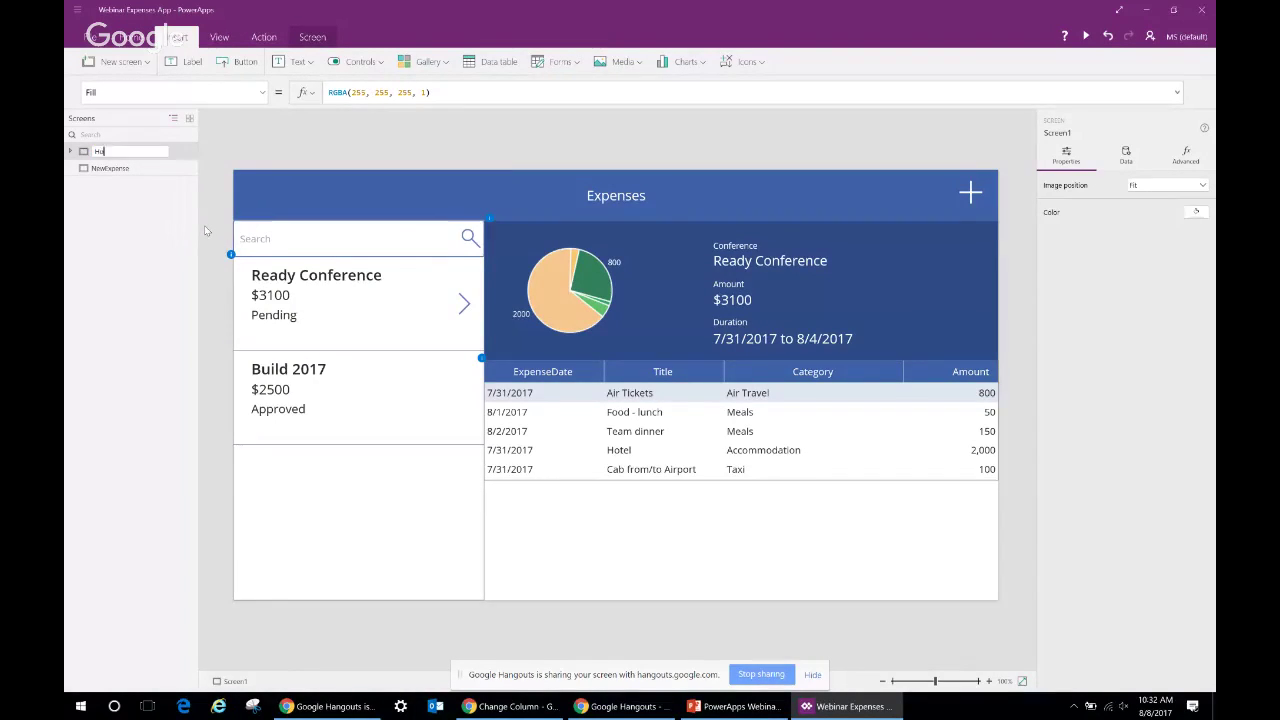
type("meScreen")
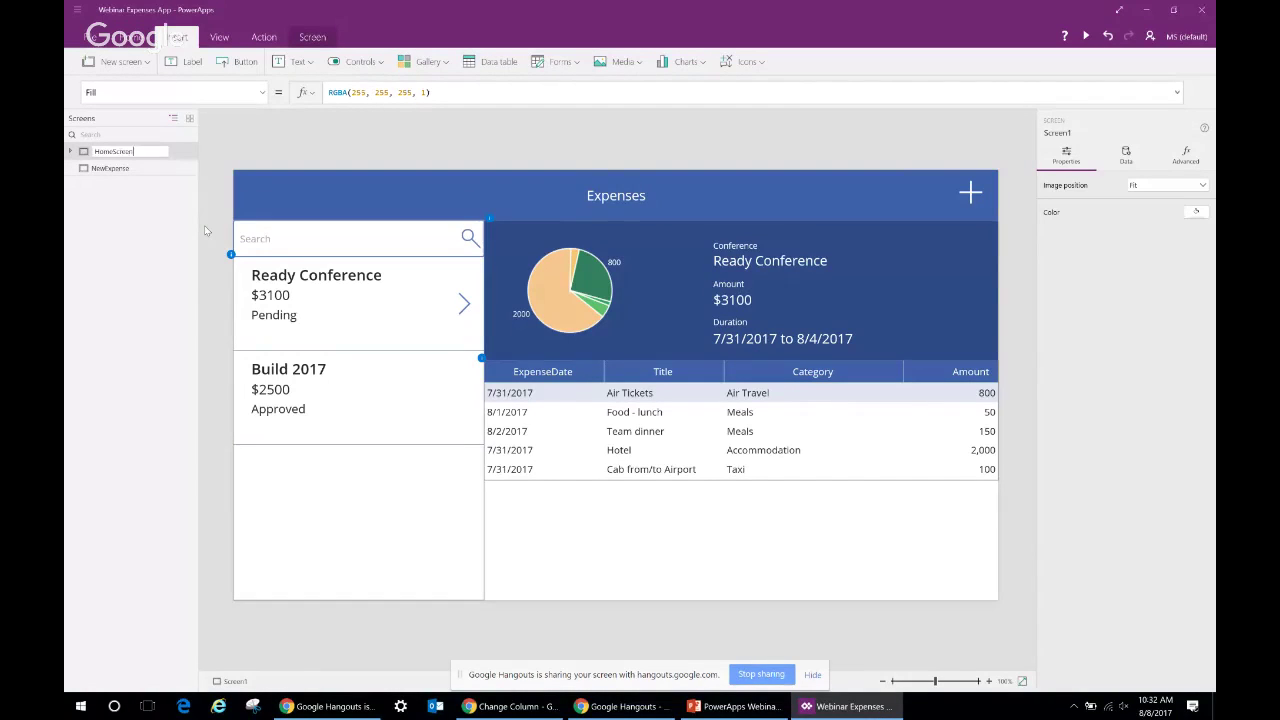
key("Return")
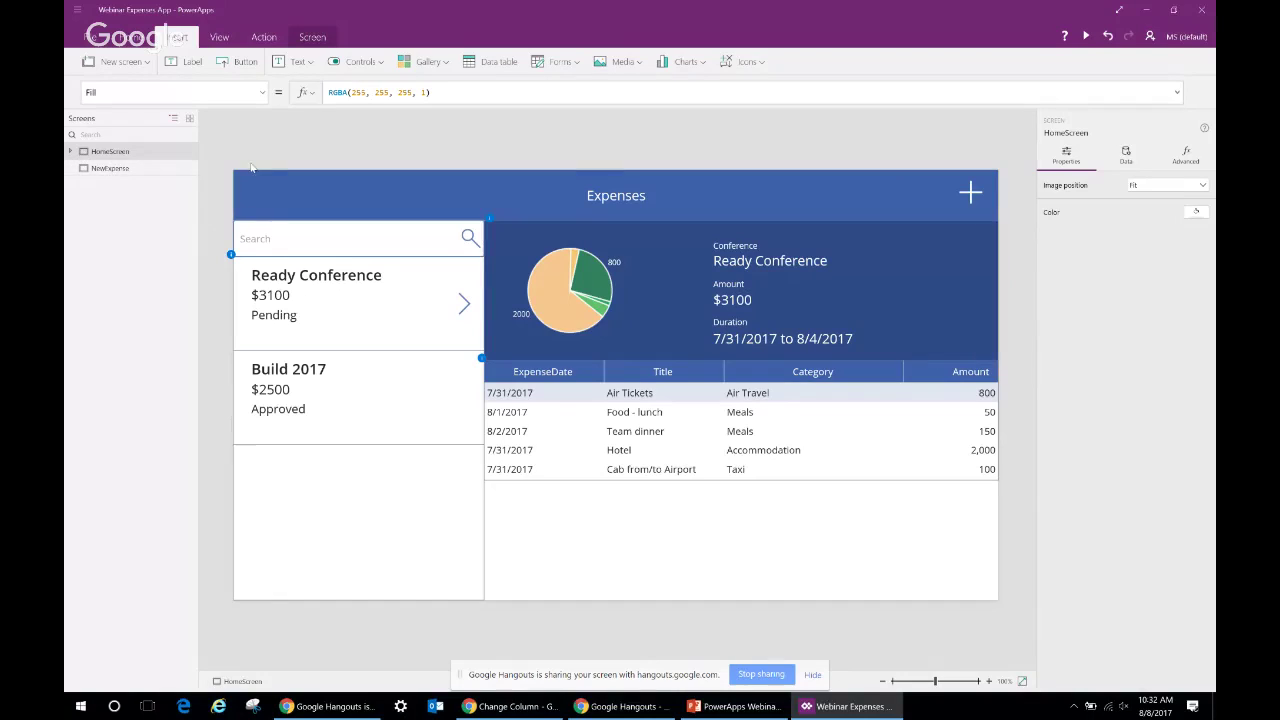
Set the Add icon's OnSelect action to navigate to the NewExpense screen with the Fade transition
left_click(970, 192)
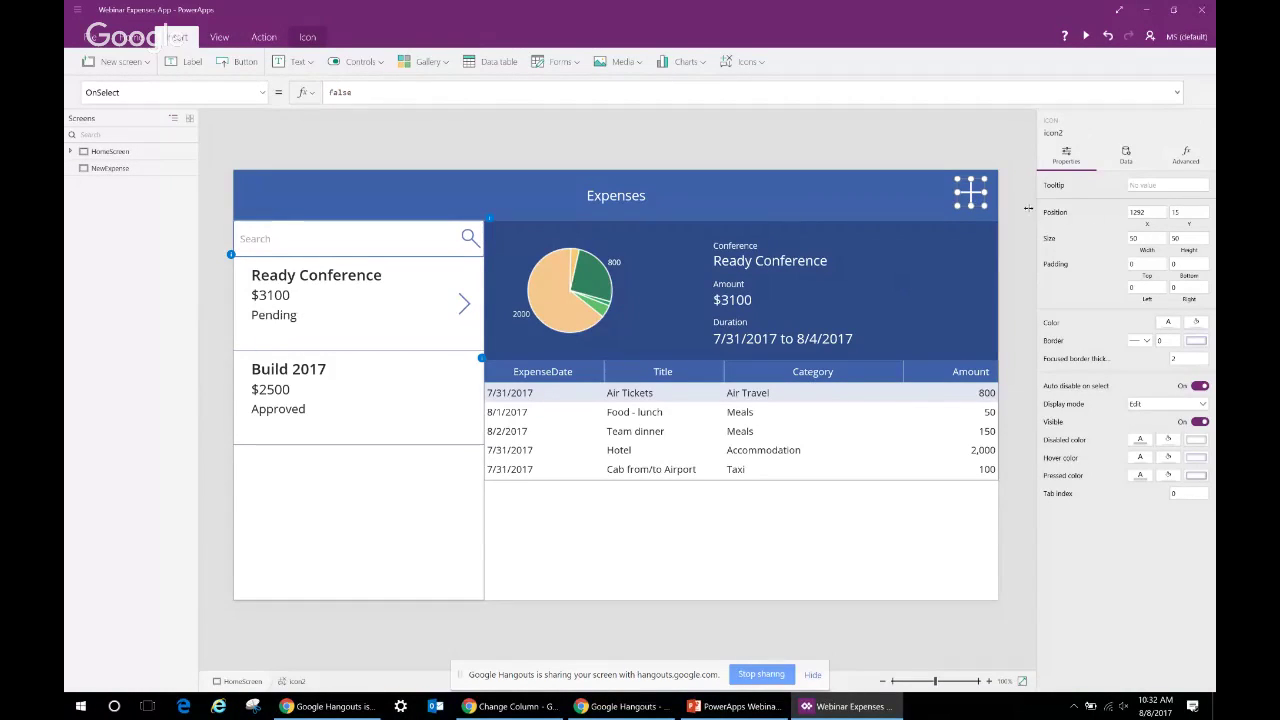
left_click(265, 37)
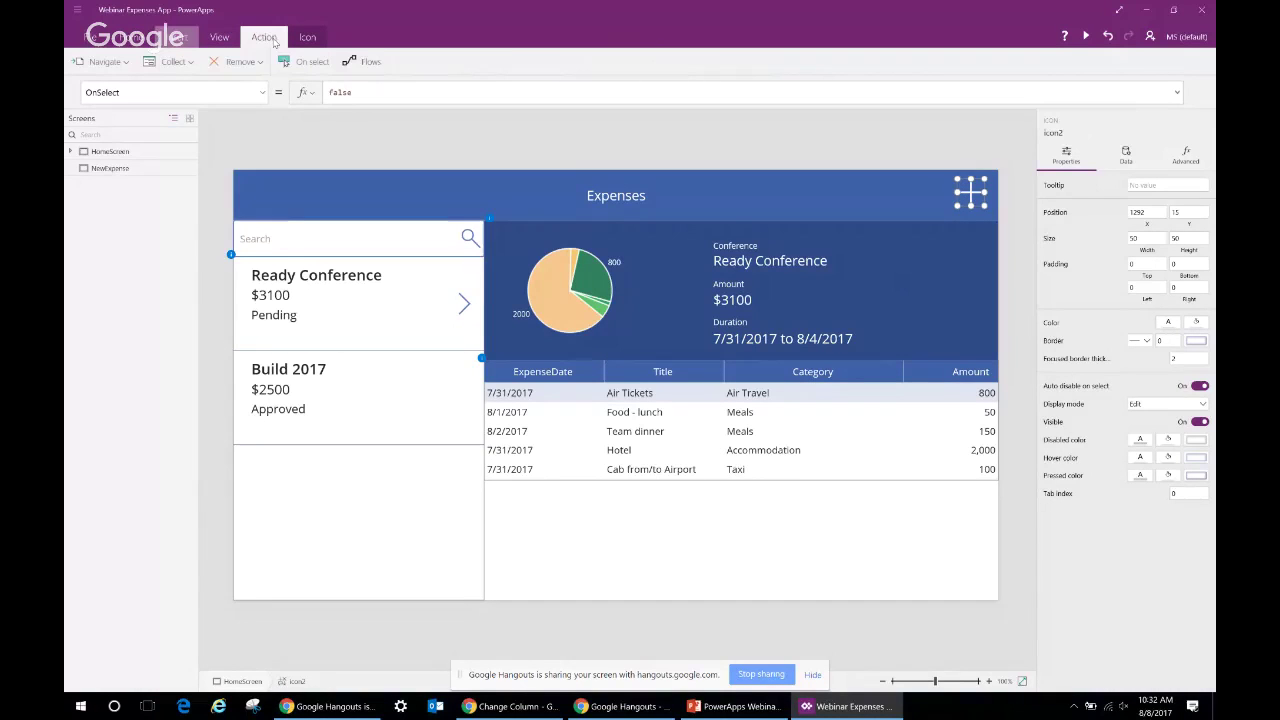
left_click(100, 64)
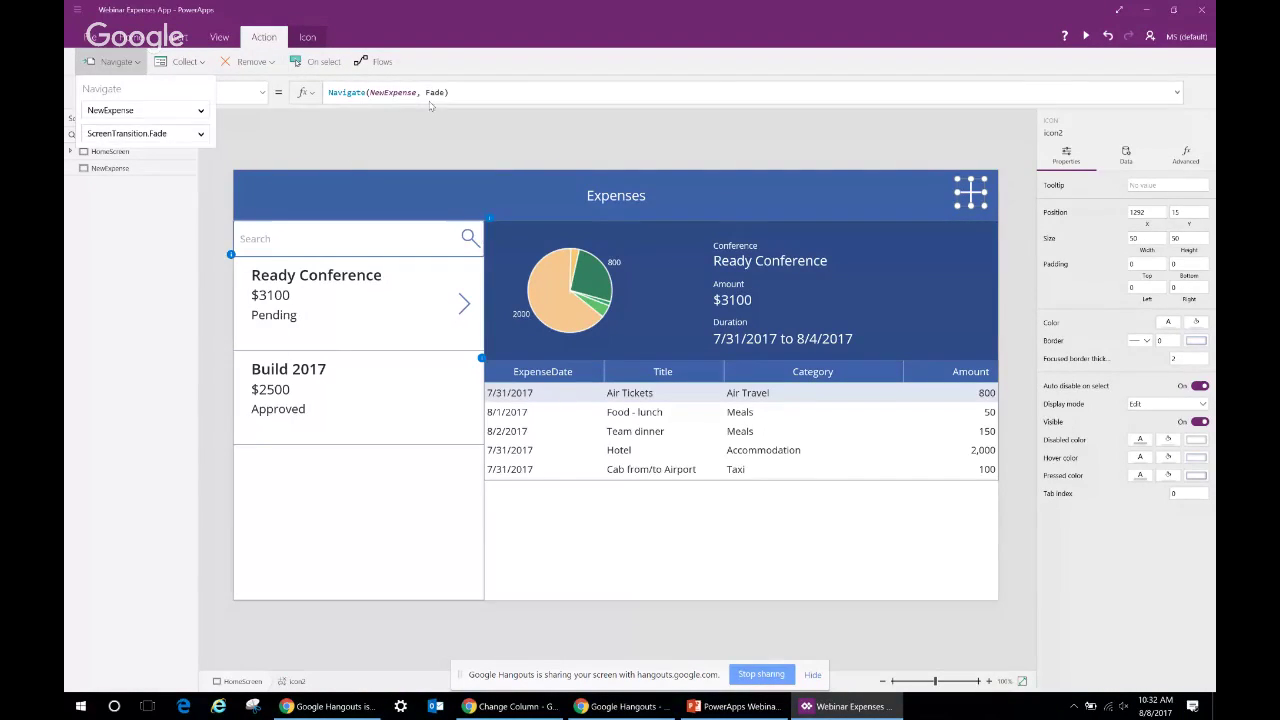
Insert an edit form on the NewExpense screen and stretch it to full width, about 1365 by 290, below a header-height gap
left_click(484, 131)
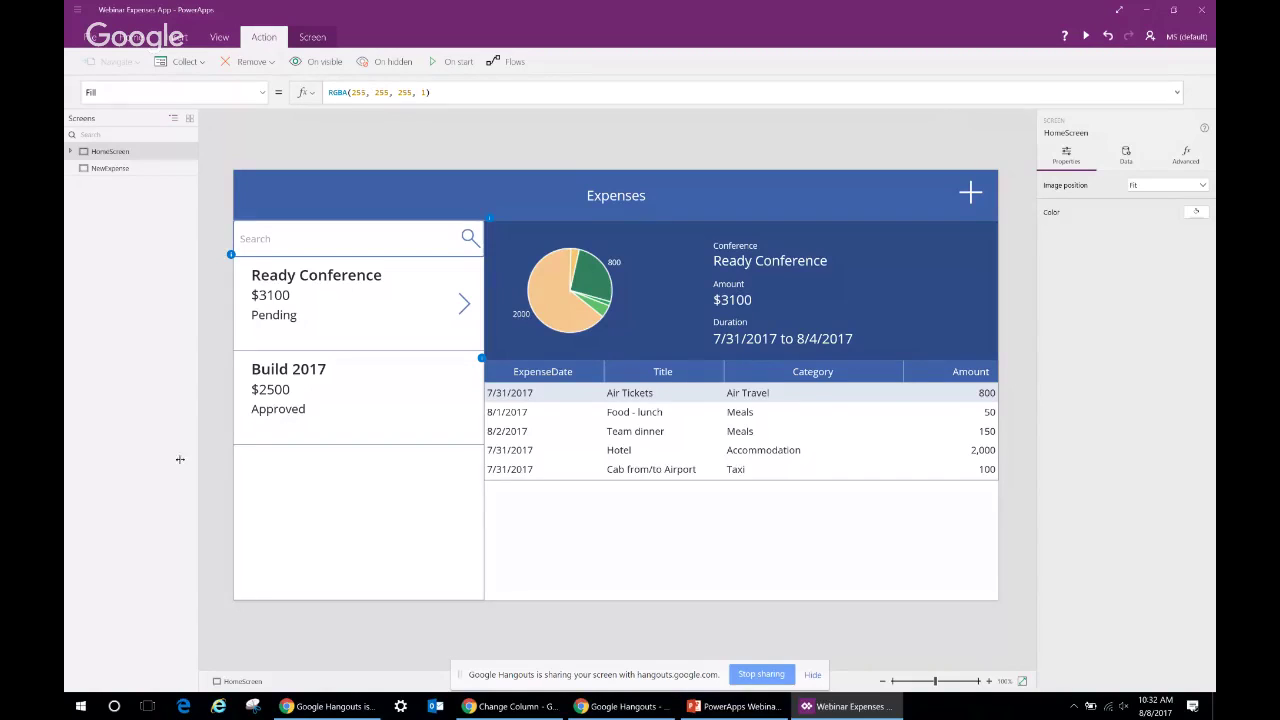
left_click(111, 169)
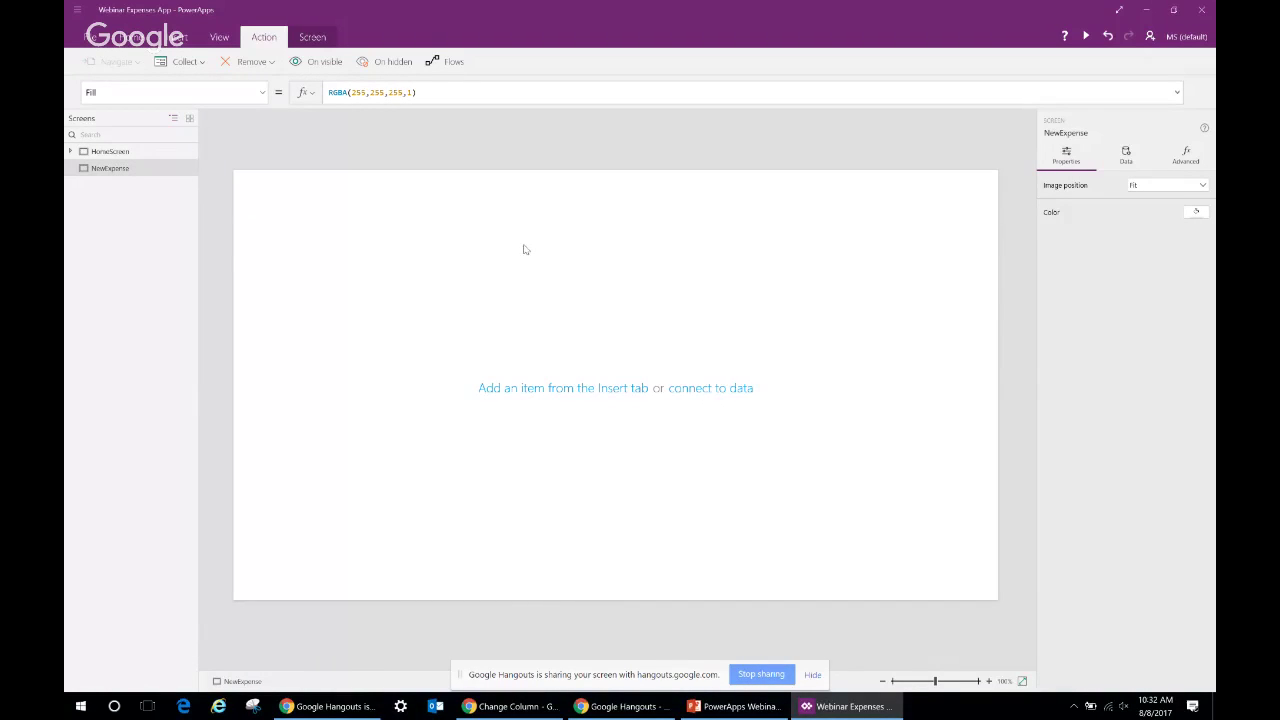
left_click(177, 37)
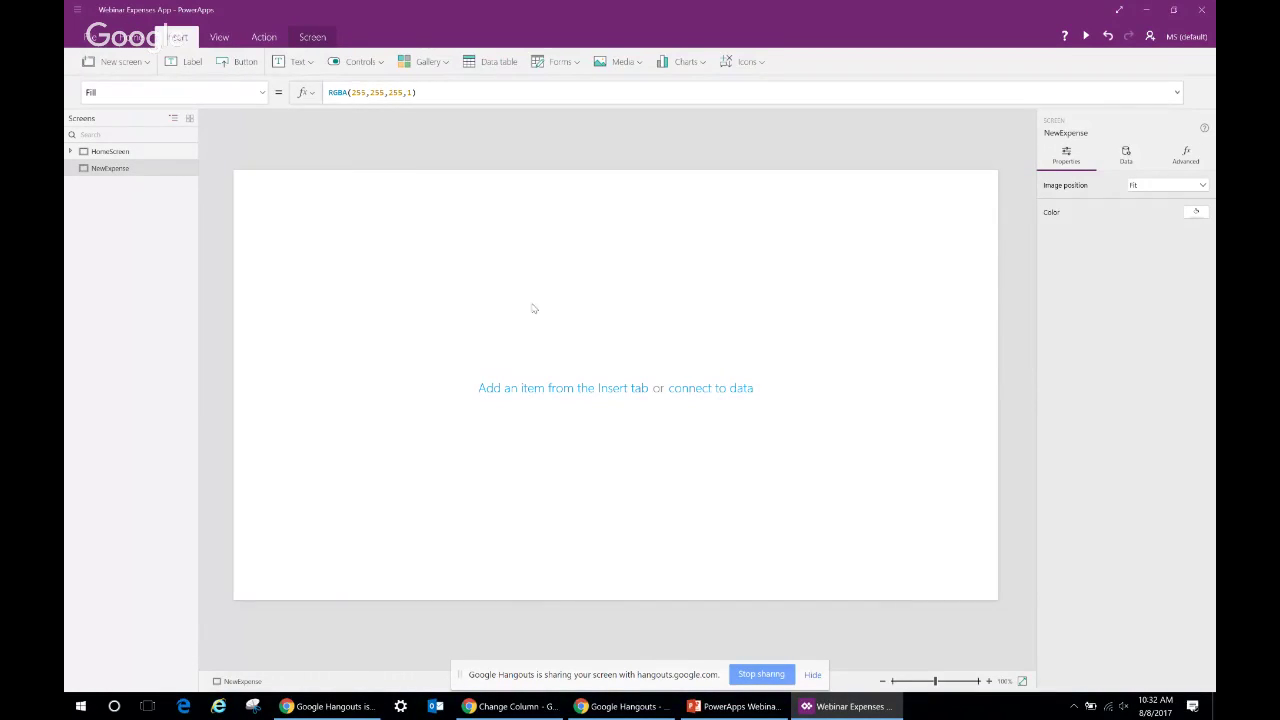
left_click(573, 64)
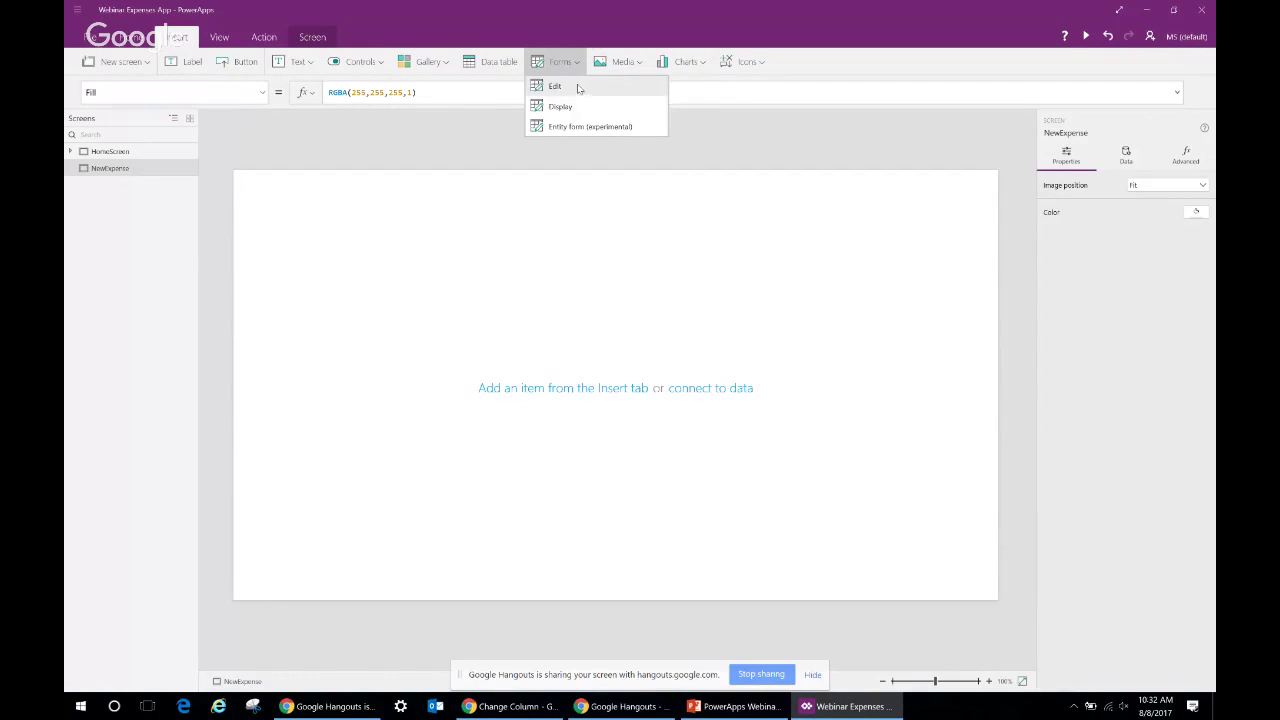
left_click(556, 87)
left_click_drag(704, 459, 997, 381)
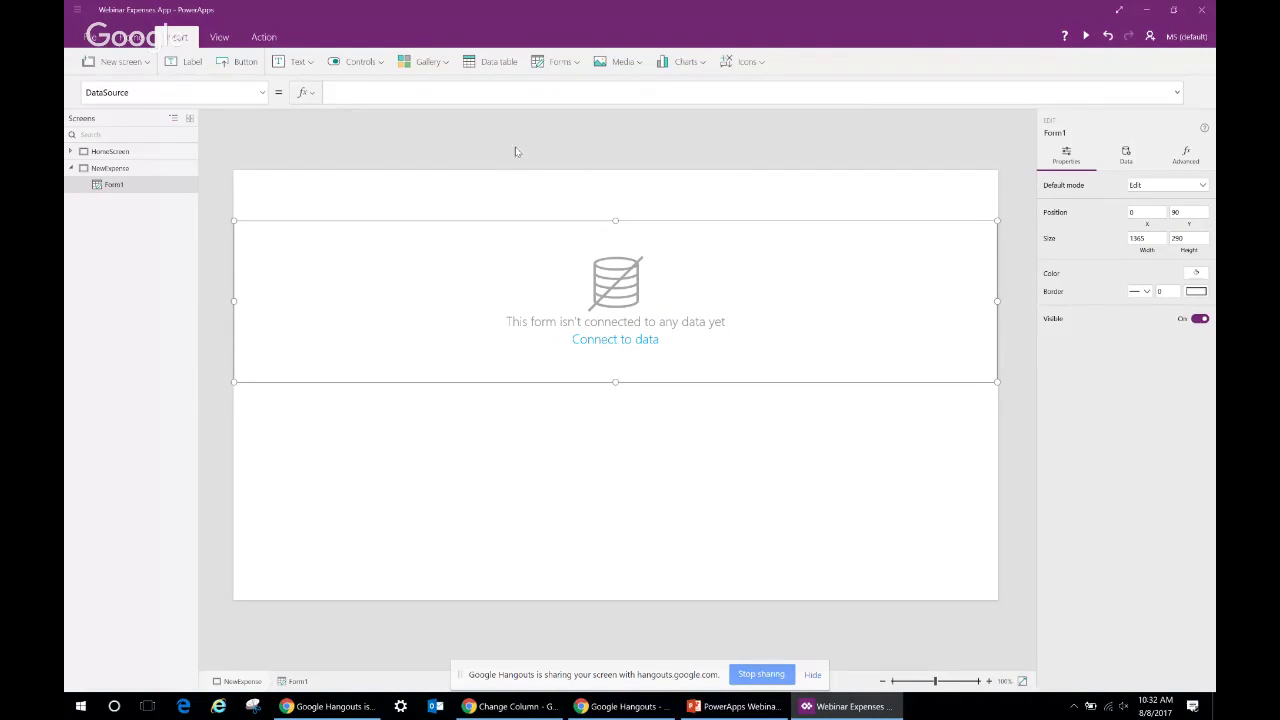
Copy the header bar and title label from HomeScreen to the upper edge of NewExpense, and change the title to "New Expense"
left_click(140, 152)
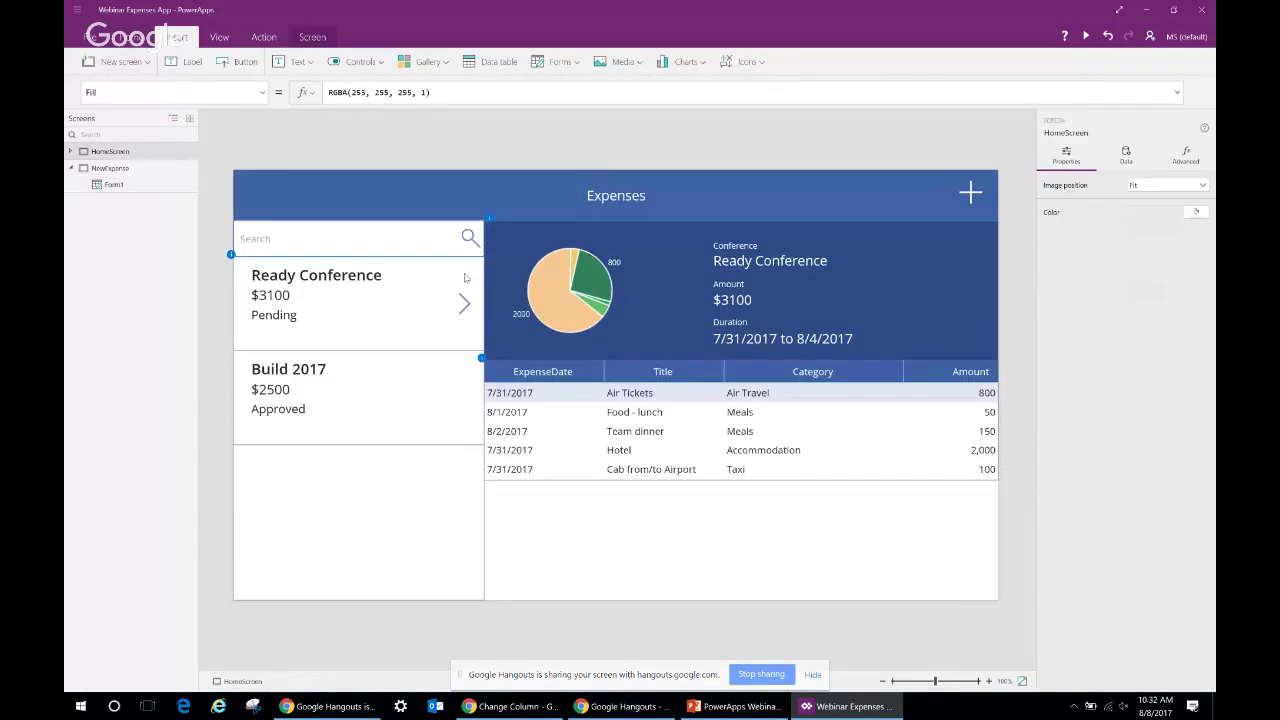
left_click(613, 197)
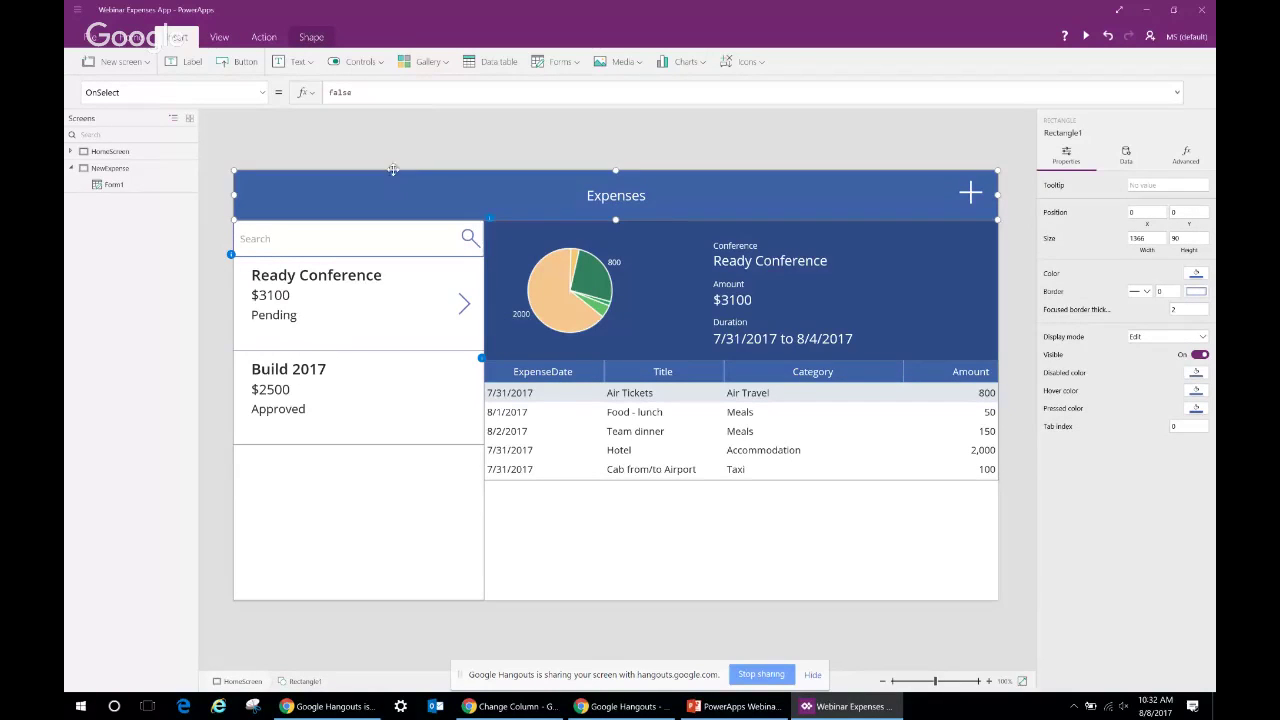
left_click(640, 200, "shift")
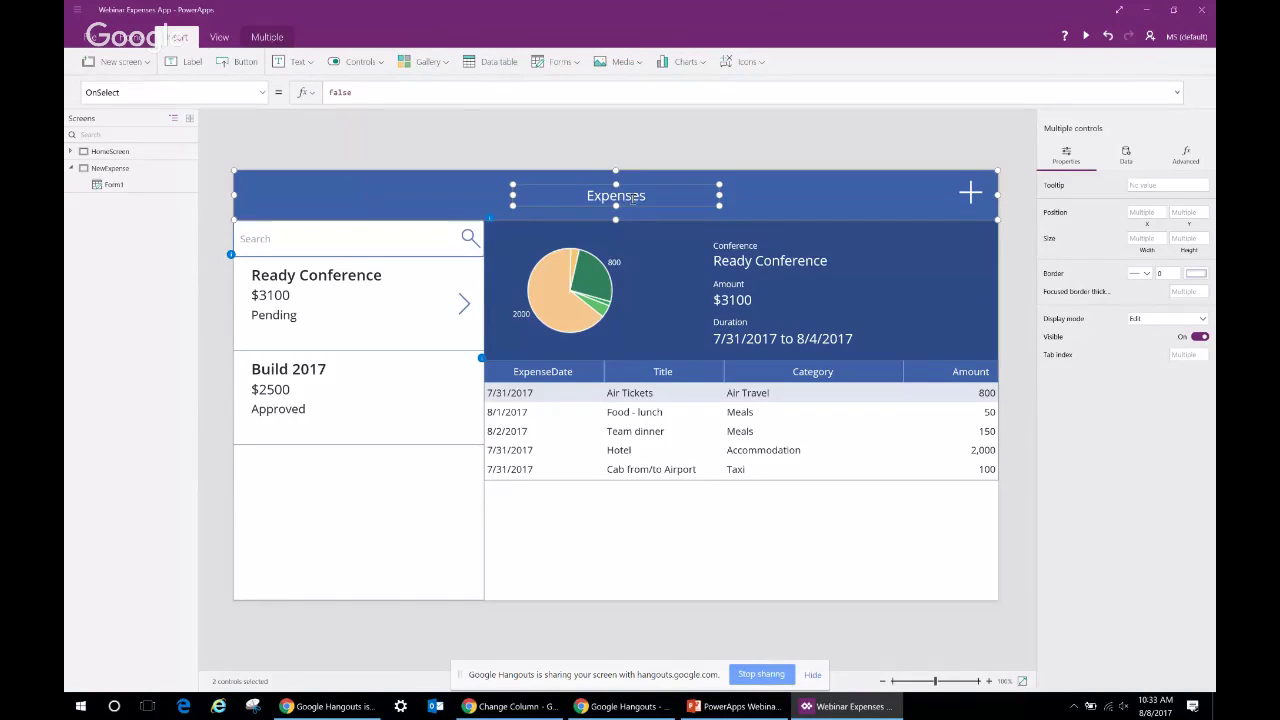
left_click(110, 168)
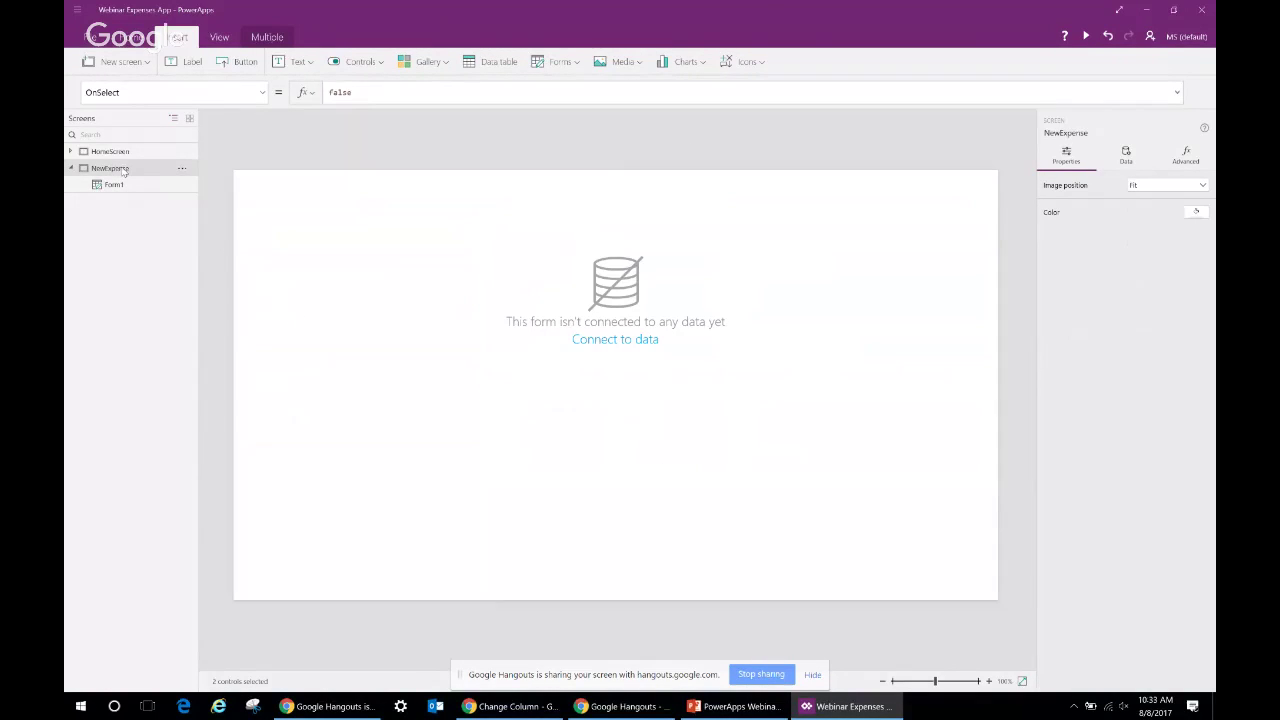
key("ctrl+v")
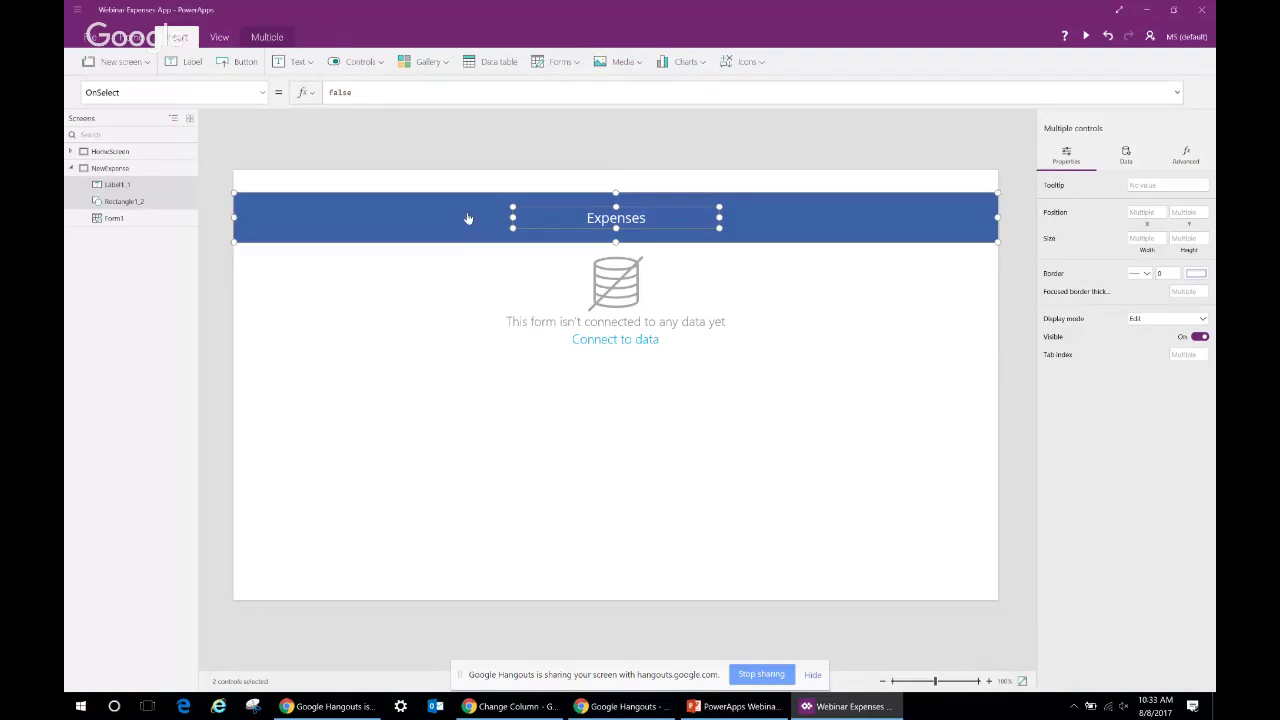
left_click_drag(458, 203, 459, 181)
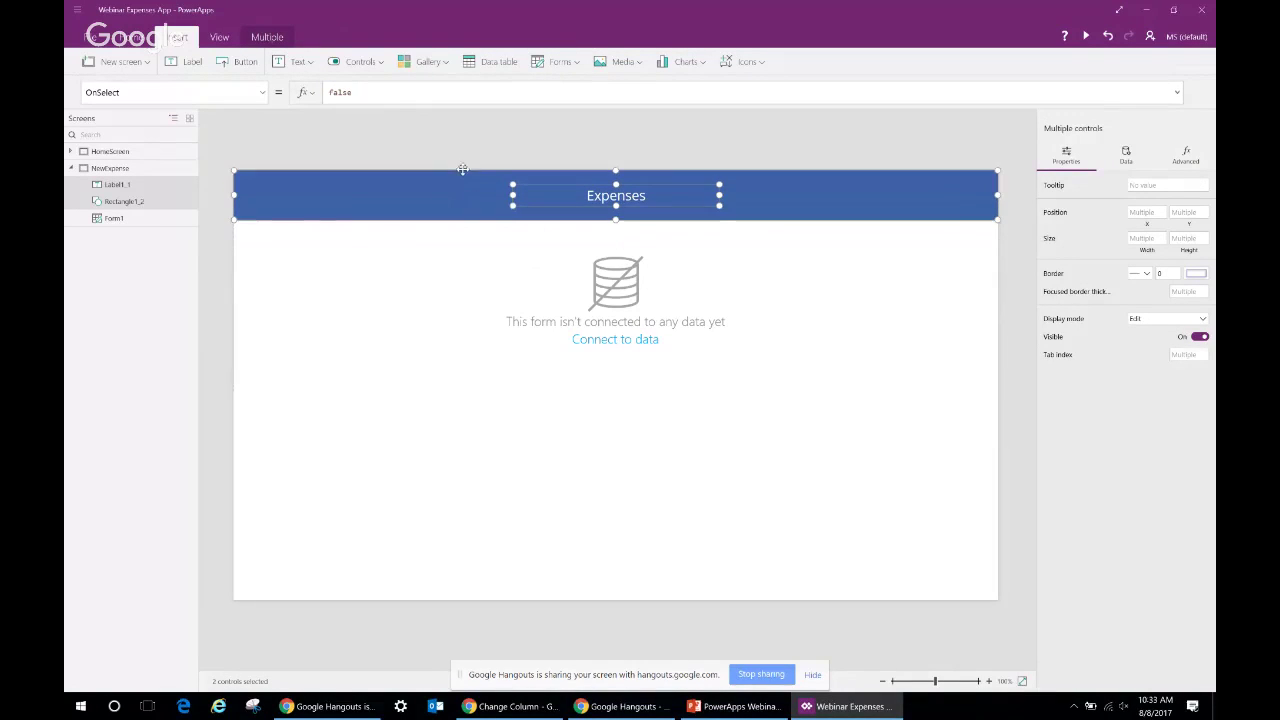
double_click(620, 196)
type("New Expense")
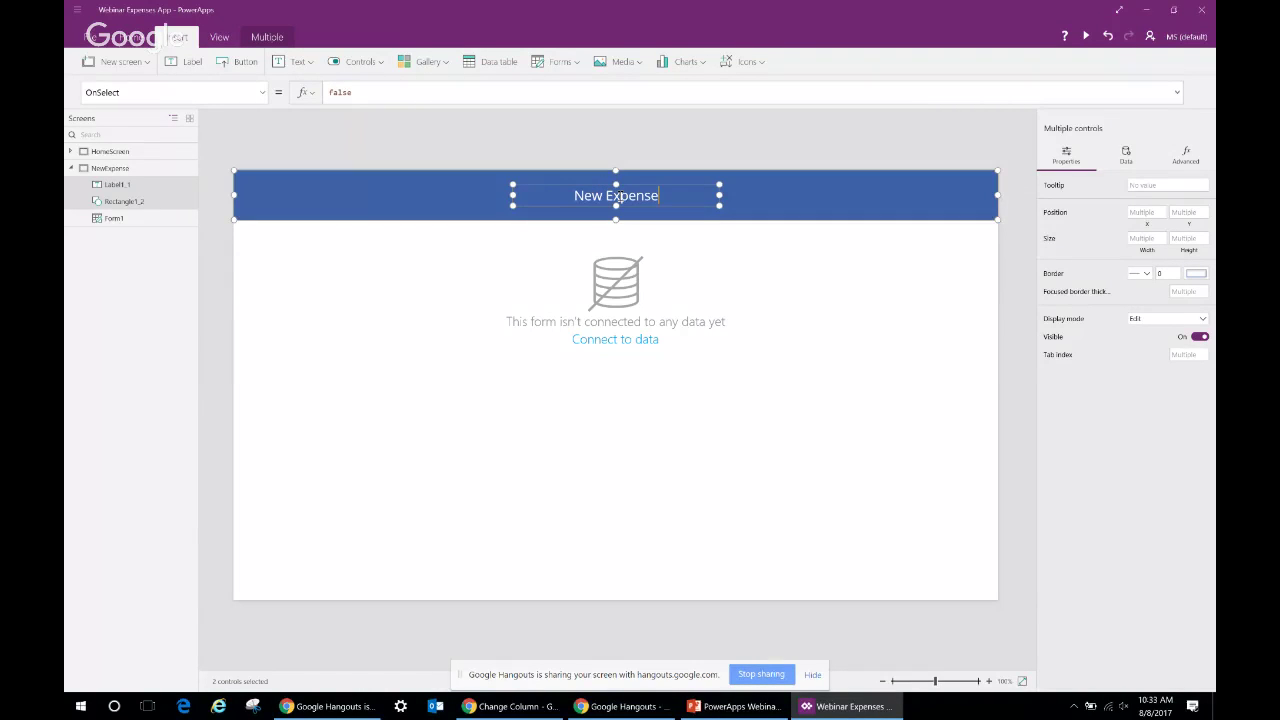
Connect the edit form to the Expenses SharePoint data source
left_click(795, 378)
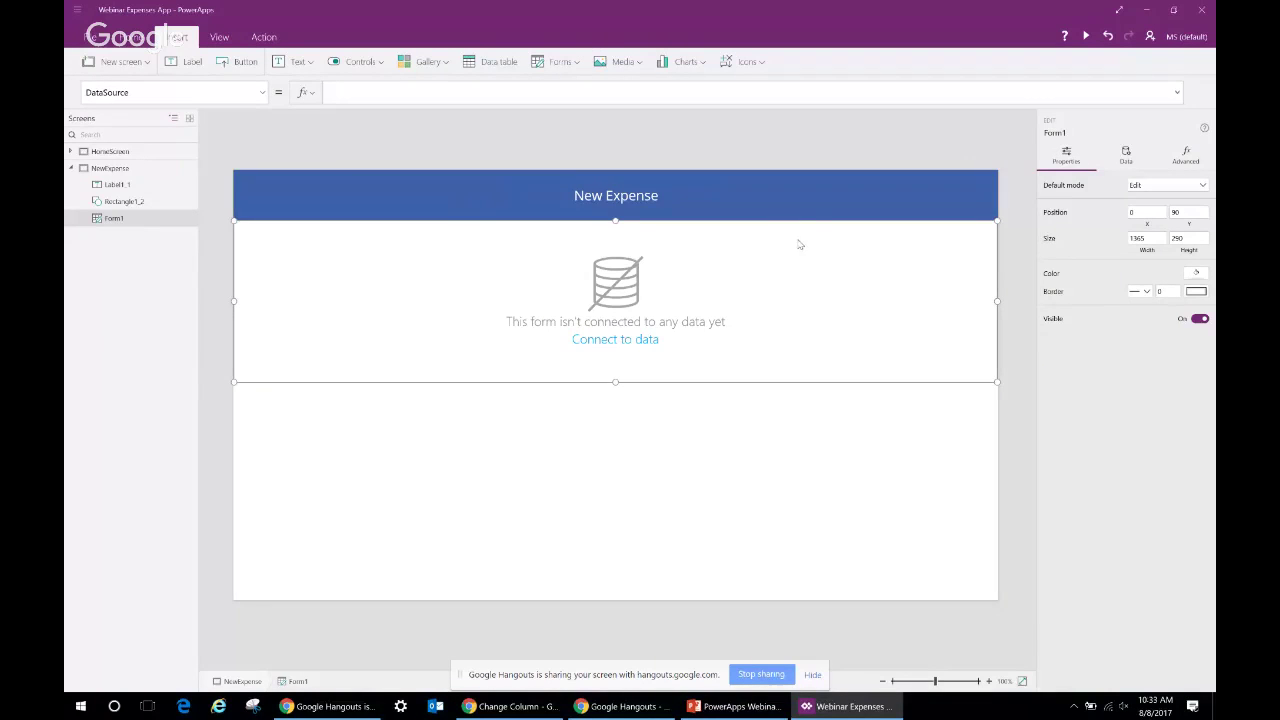
left_click(1133, 157)
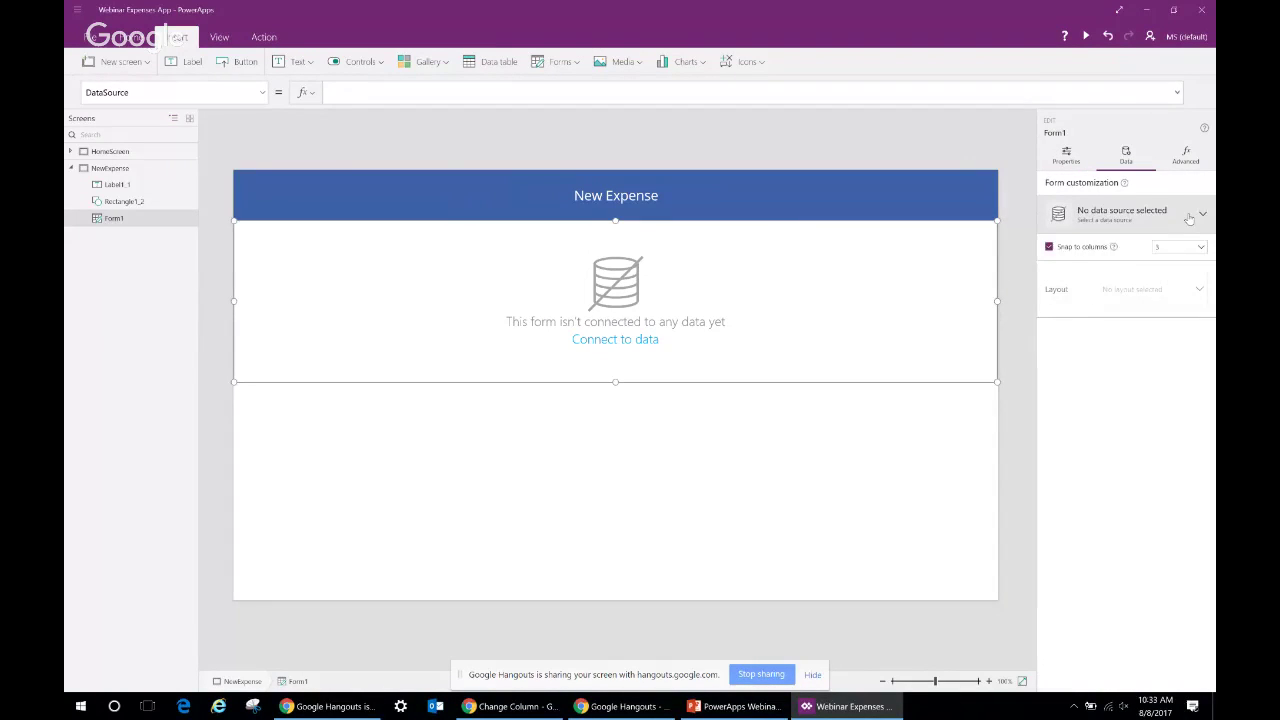
left_click(1188, 218)
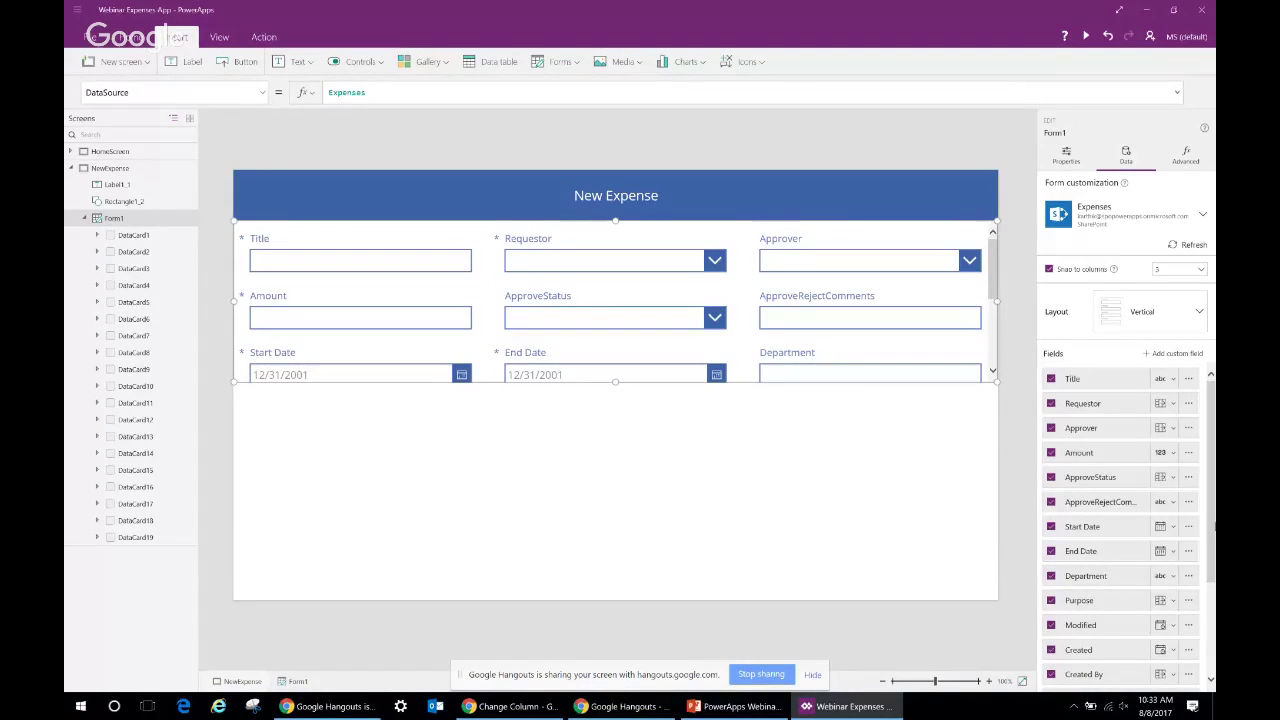
Hide the form's Modified, Created, Created By, Modified By, ID, Identifier, Link to item, Name and Folder path fields, and save the app
left_click_drag(1213, 522, 1213, 565)
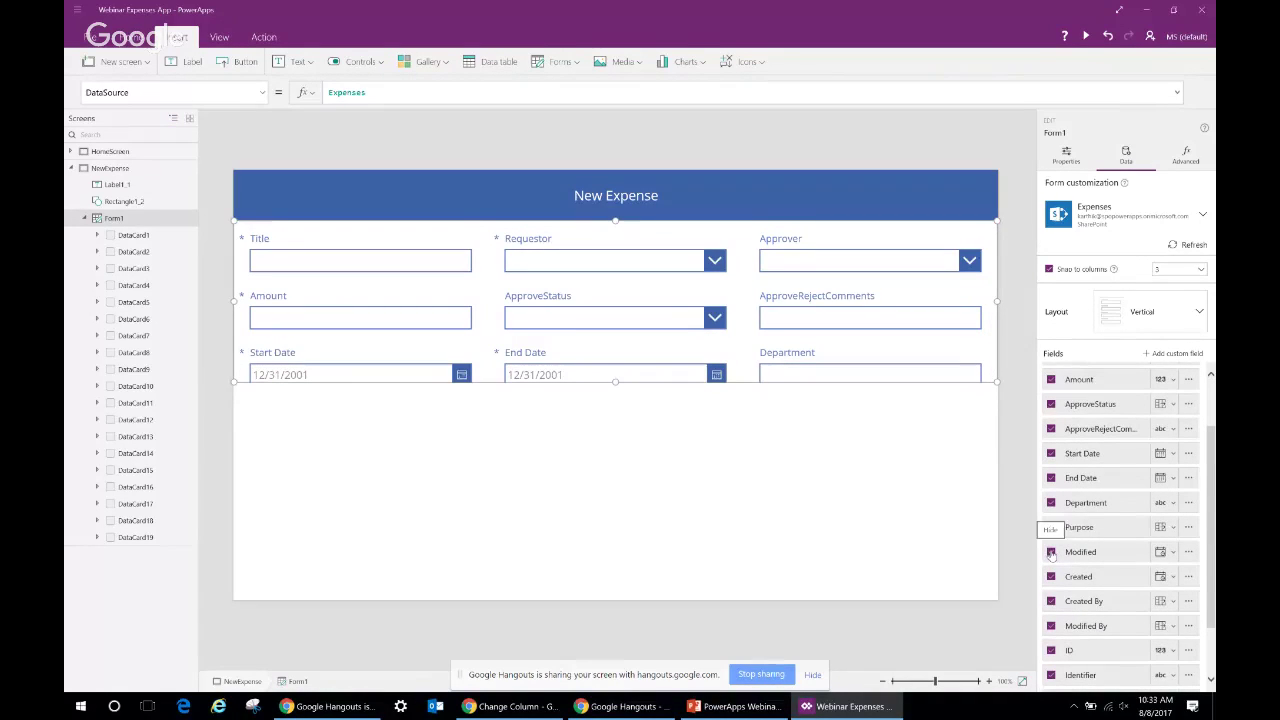
left_click(1051, 553)
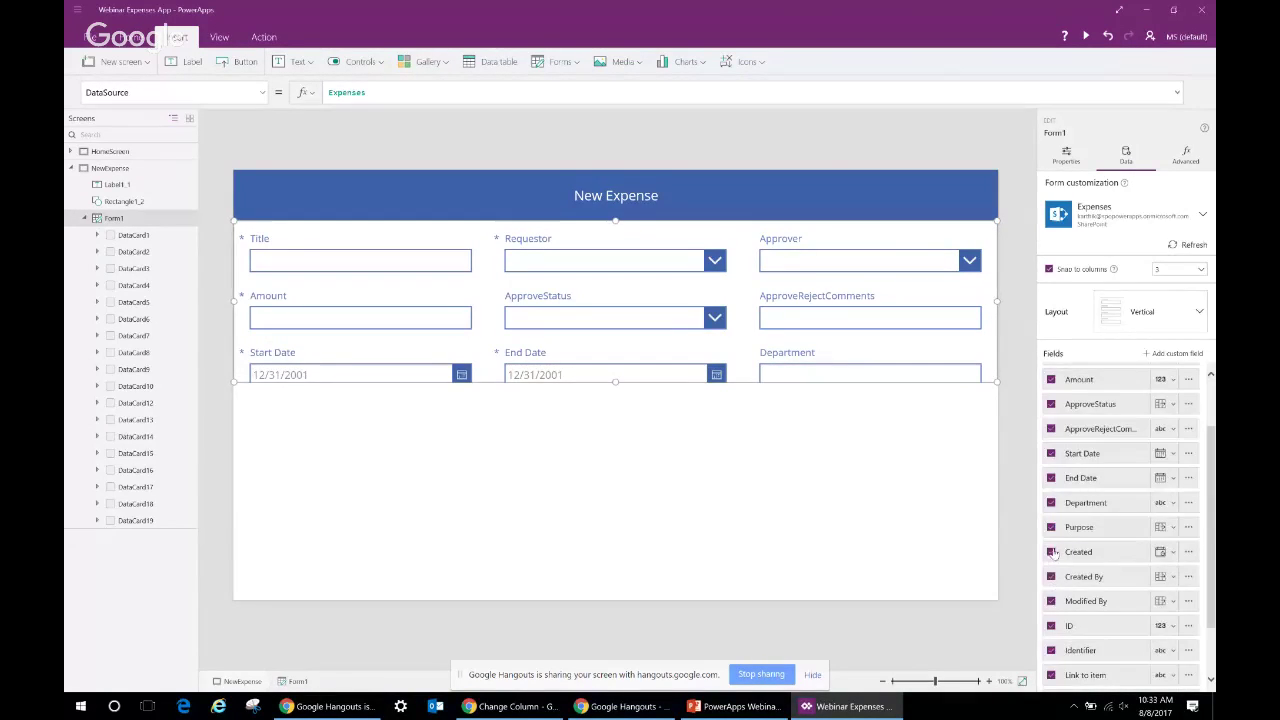
left_click(1051, 552)
left_click(1051, 552)
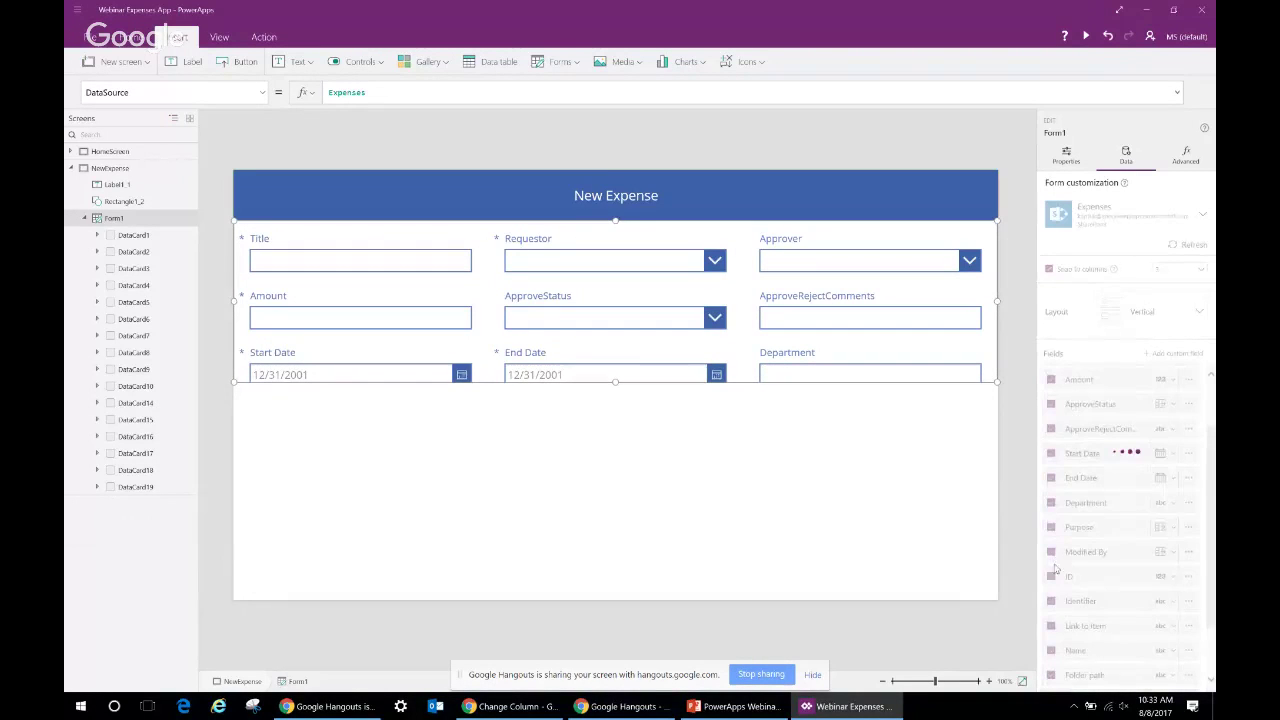
left_click(1052, 553)
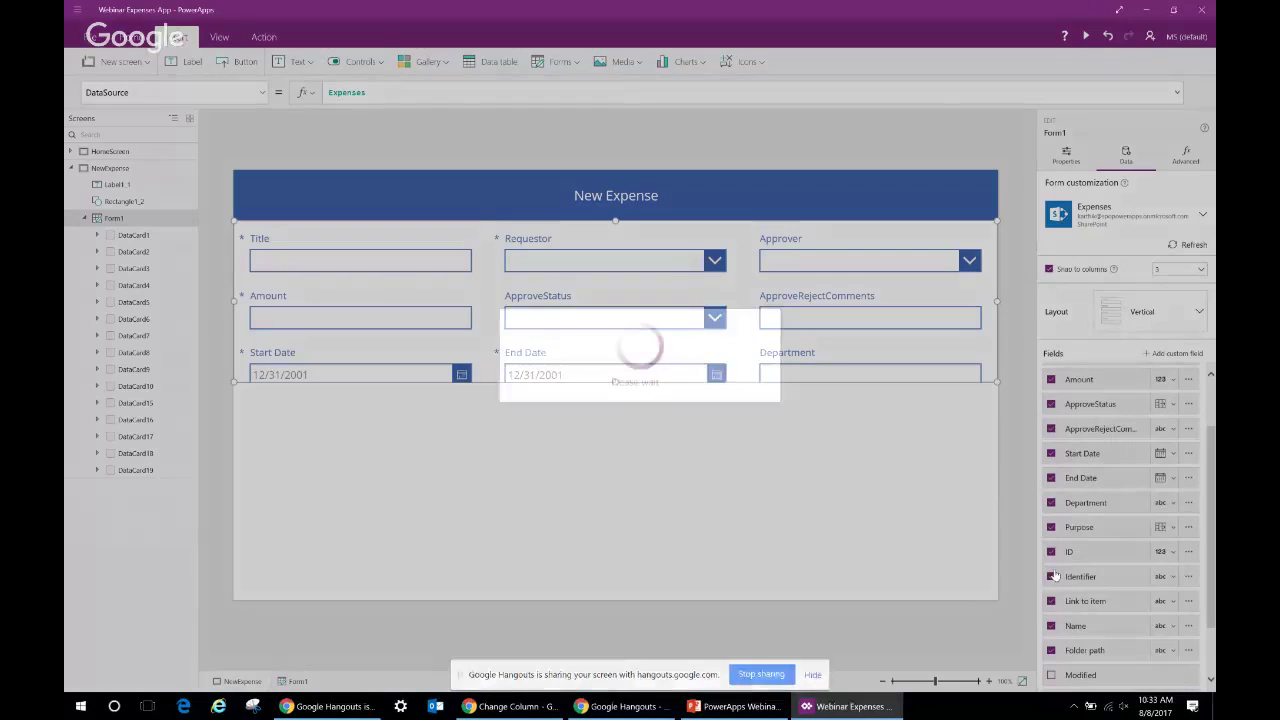
left_click(1052, 554)
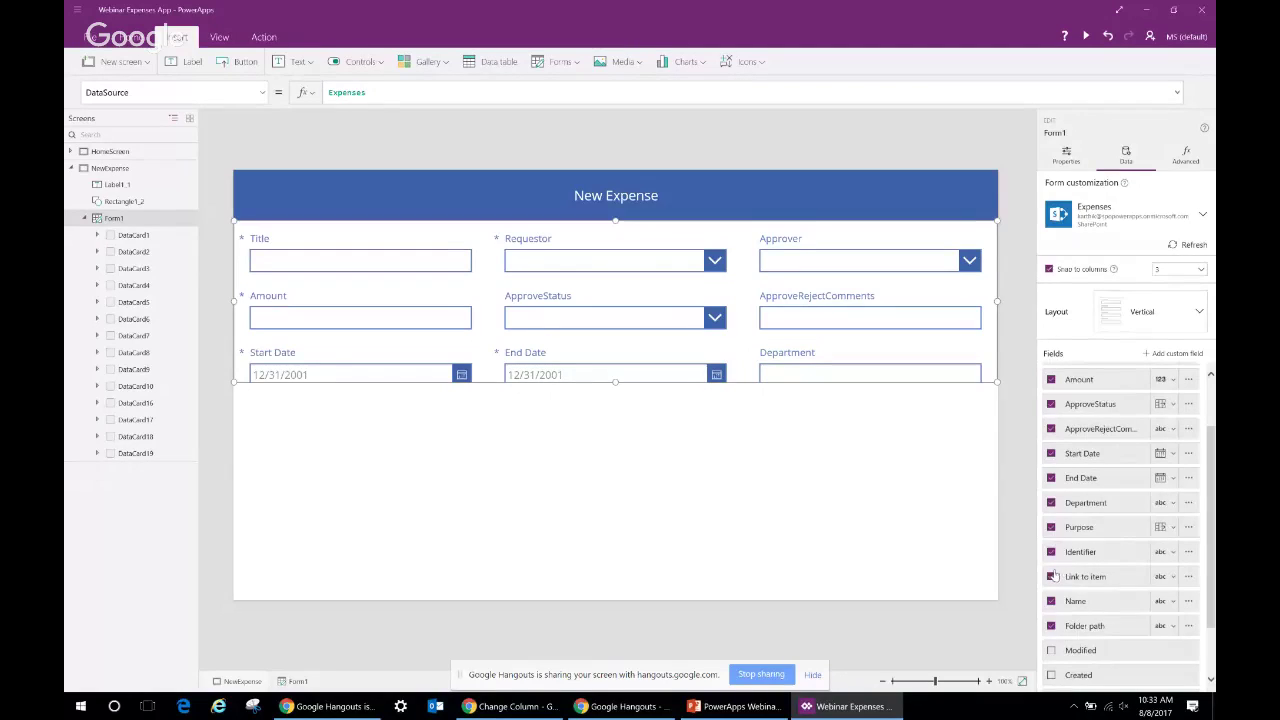
left_click(1051, 576)
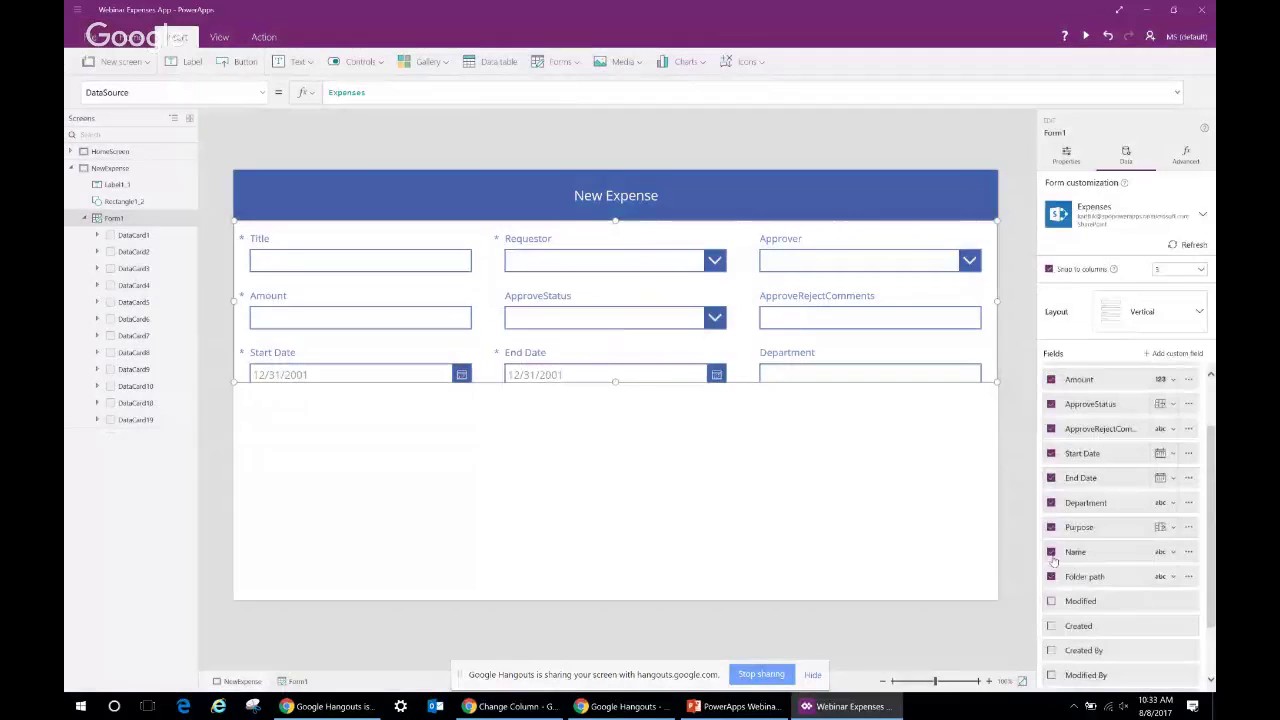
left_click(1051, 552)
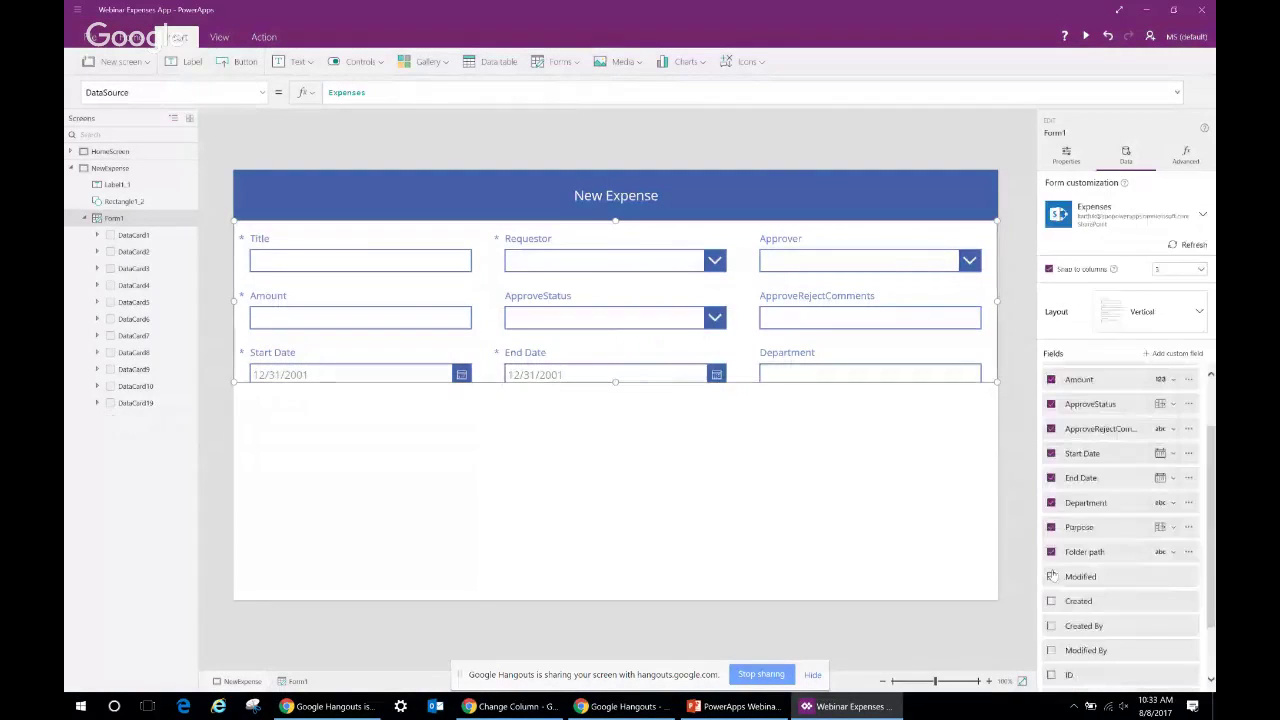
left_click(1051, 552)
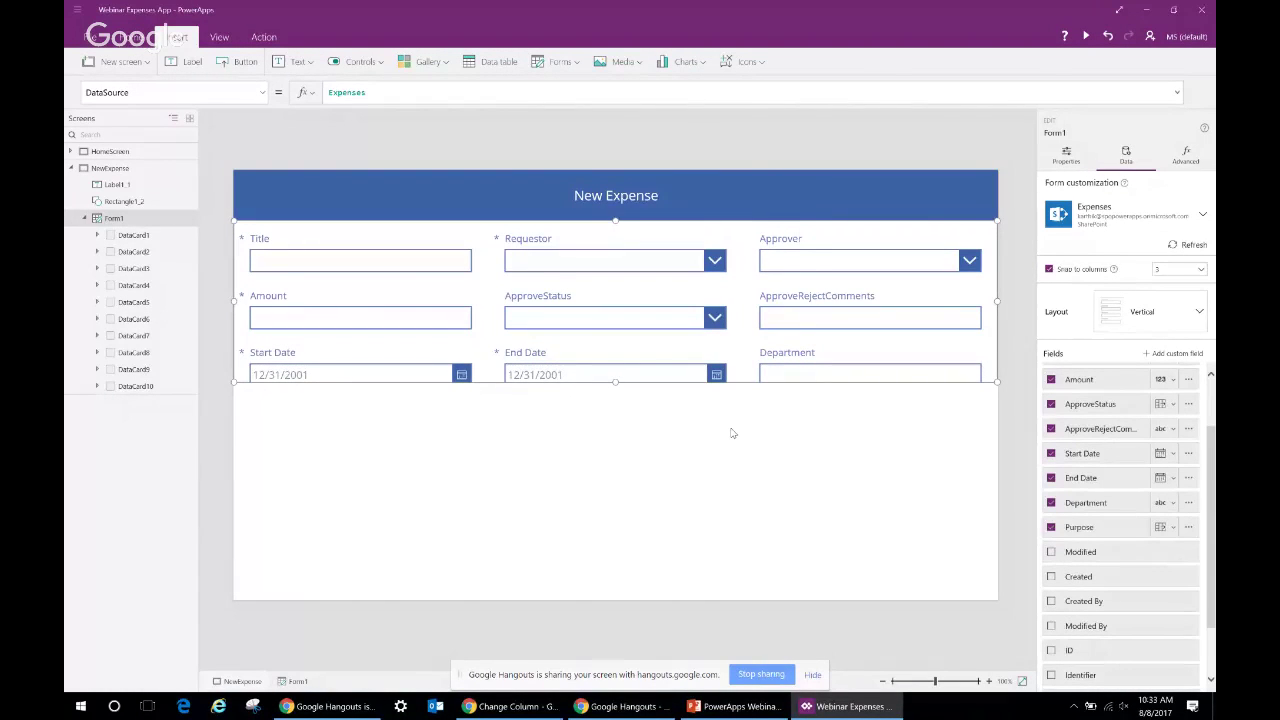
key("ctrl+s")
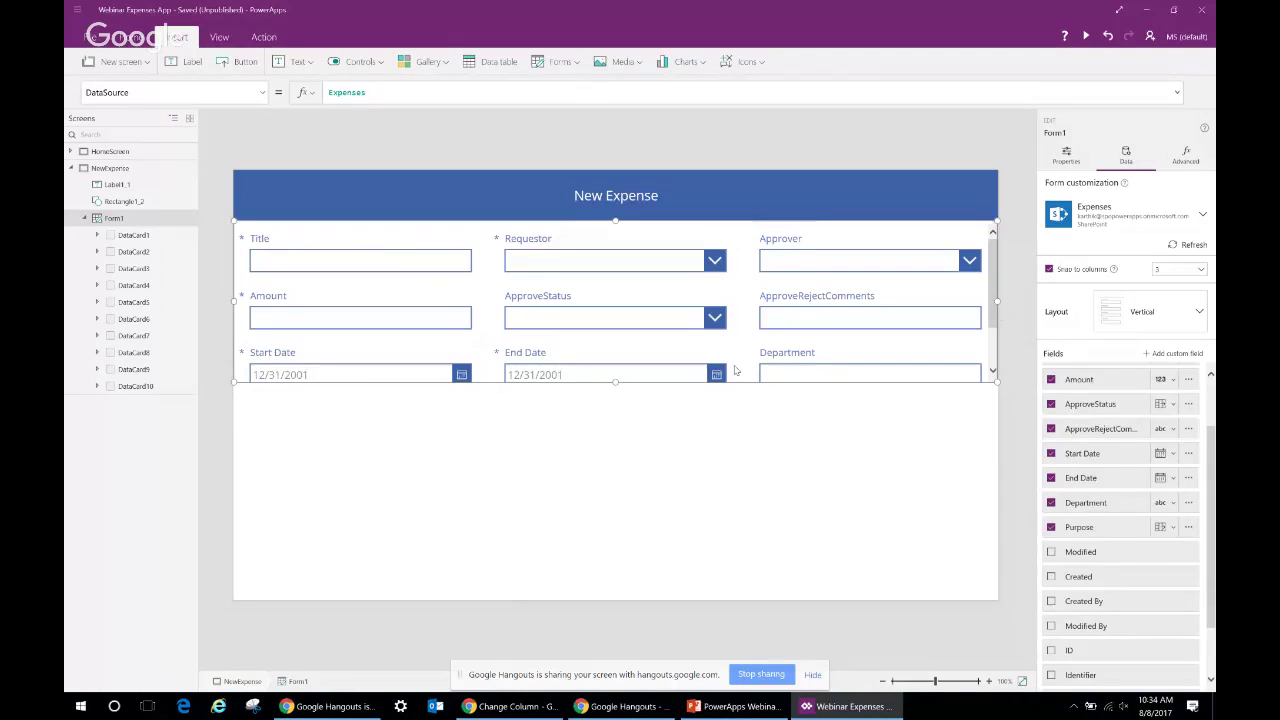
Snap the form to 4 columns and hide its ApproveStatus and ApproveRejectComments fields
left_click(1201, 270)
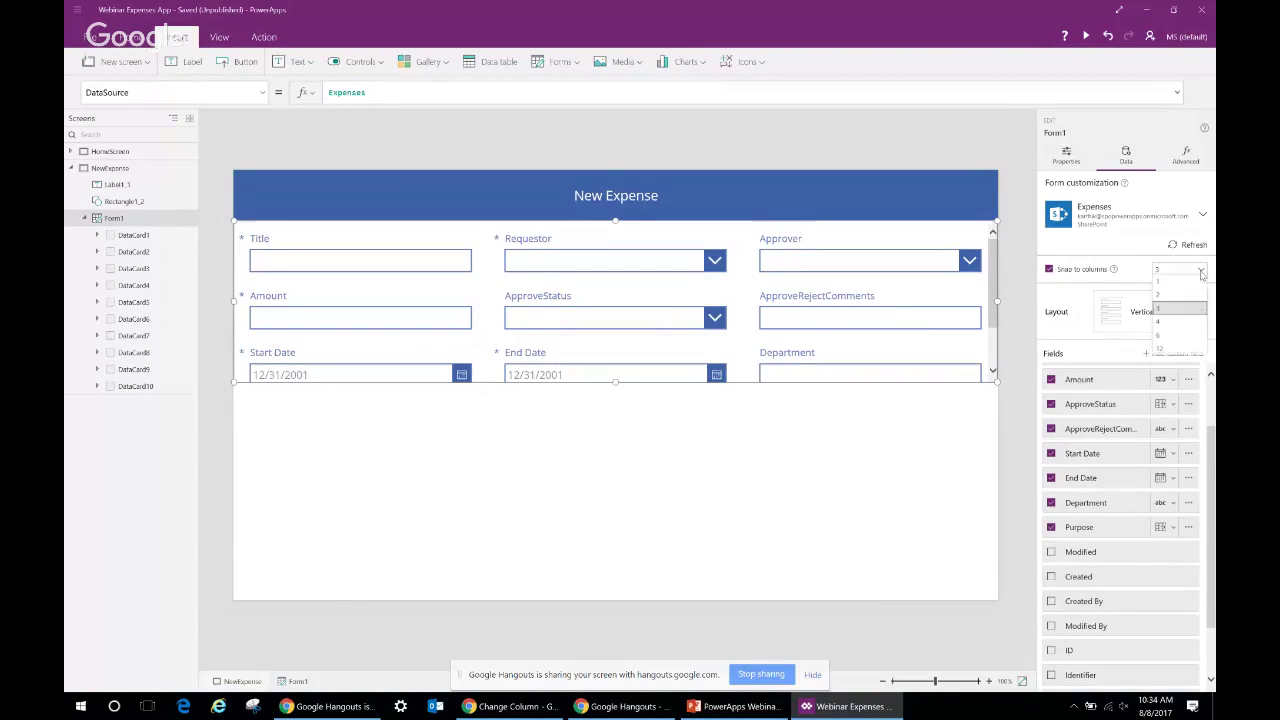
left_click(1180, 345)
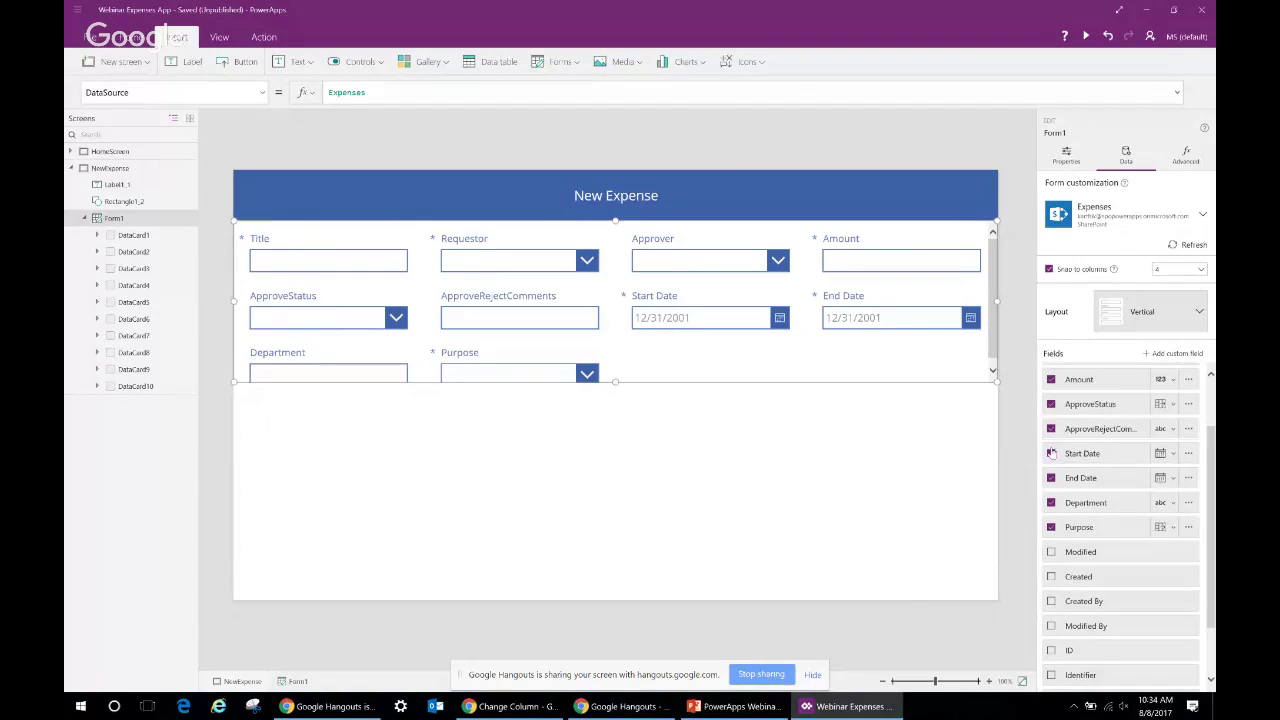
left_click(1051, 405)
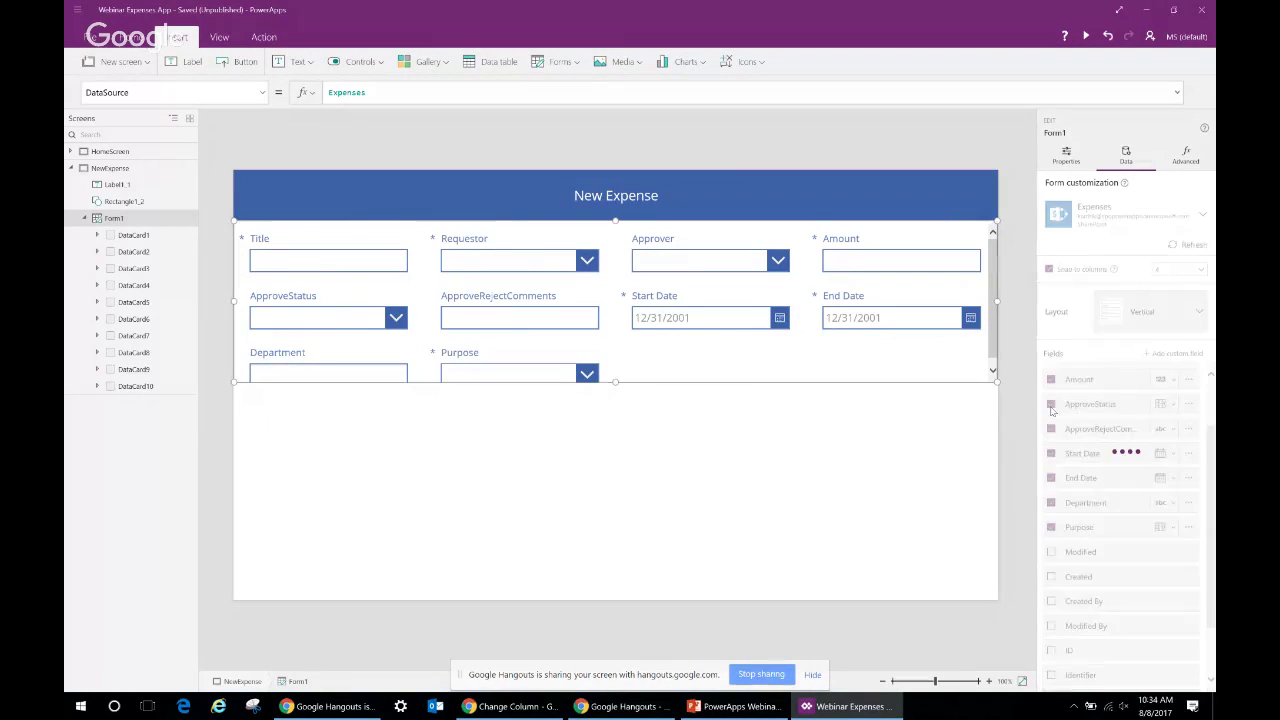
left_click(1051, 404)
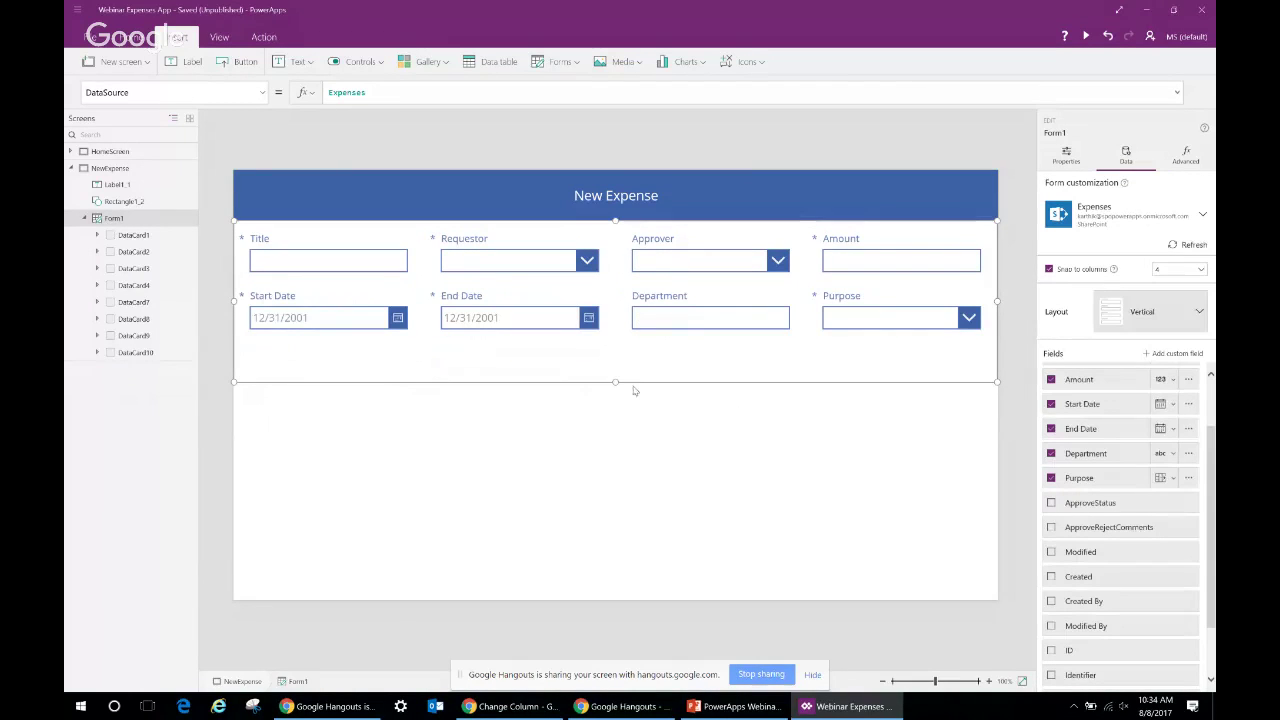
Shorten the form to a height of about 253 and fill it with light gray, RGB 226, 223, 223
left_click_drag(616, 381, 616, 361)
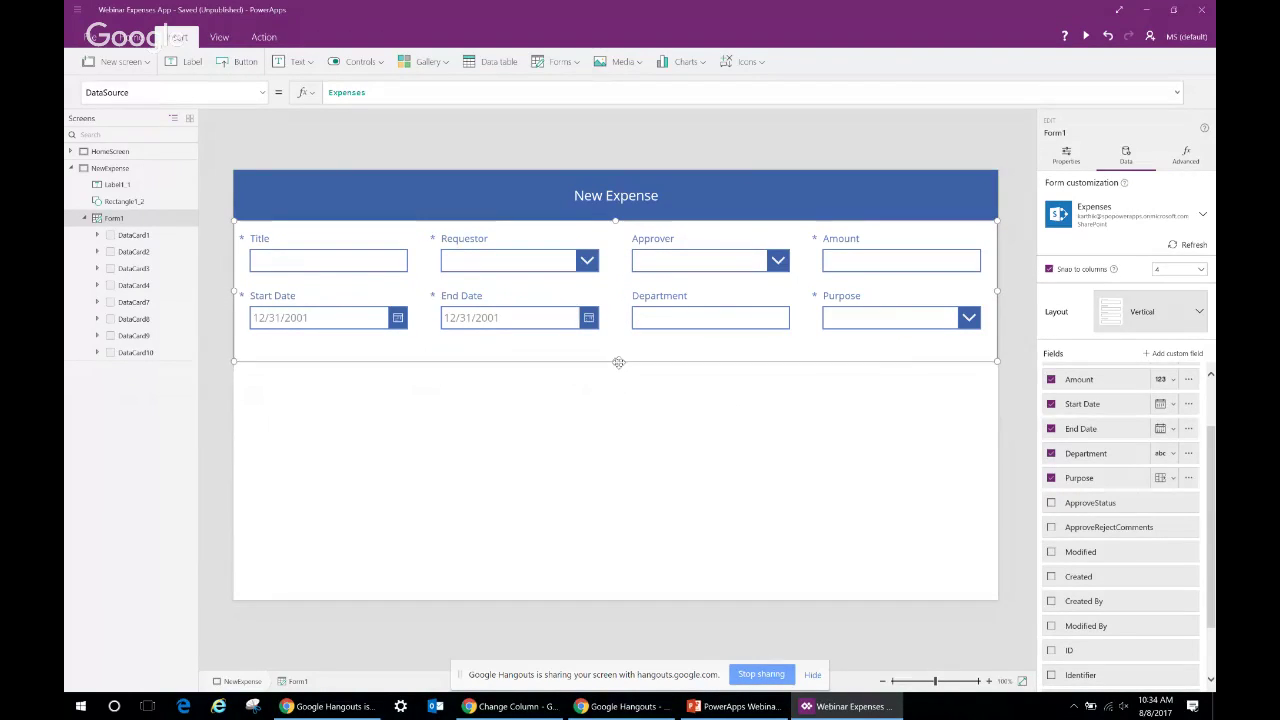
left_click(1063, 158)
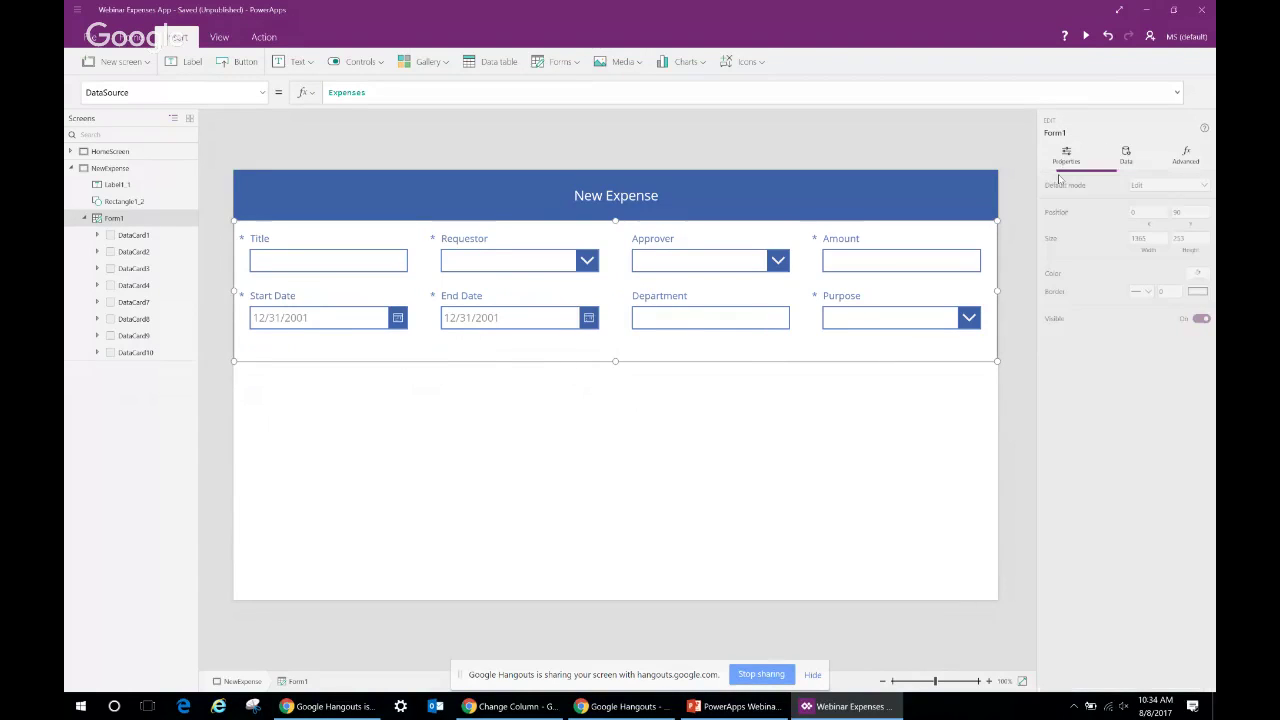
left_click(1200, 274)
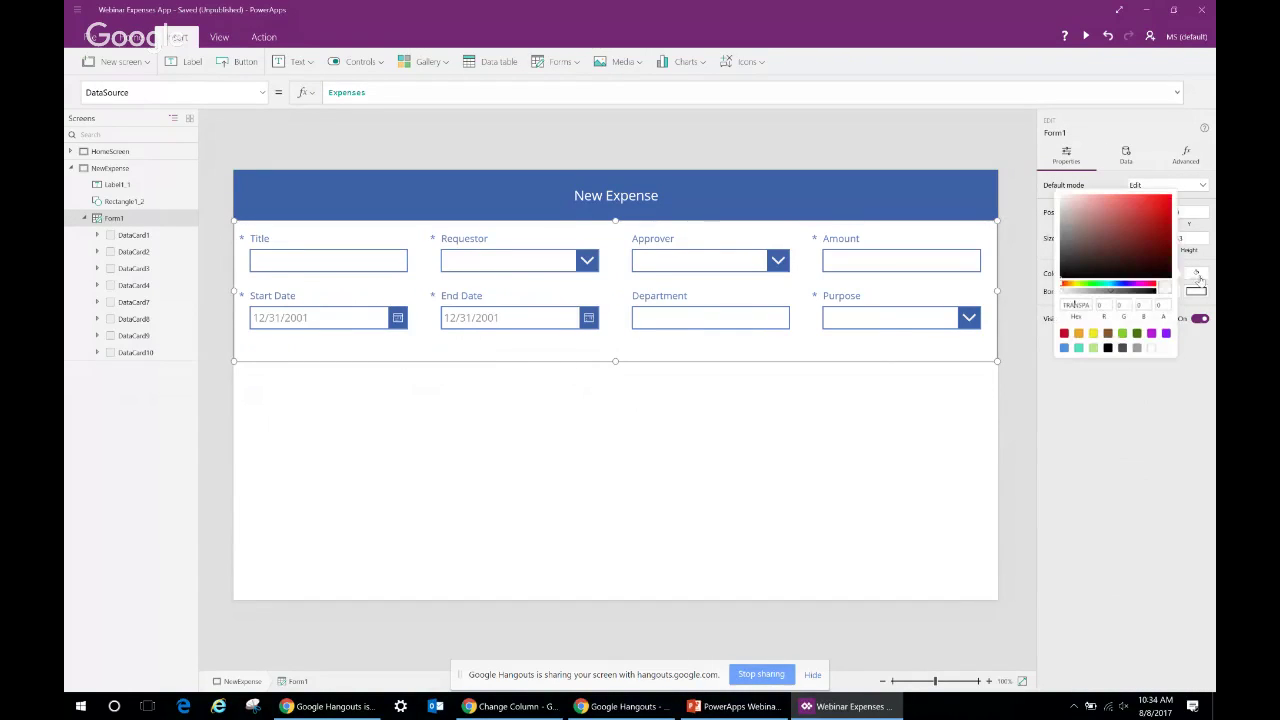
left_click(1063, 207)
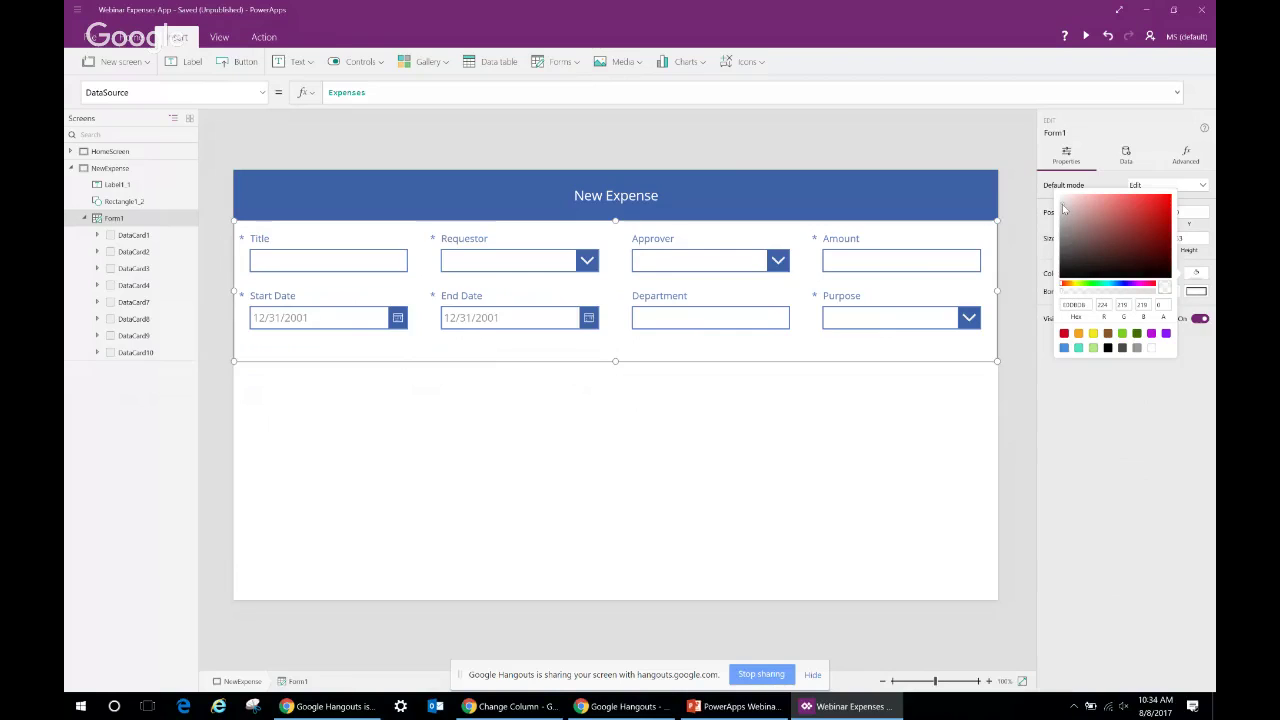
left_click_drag(1064, 213, 1063, 207)
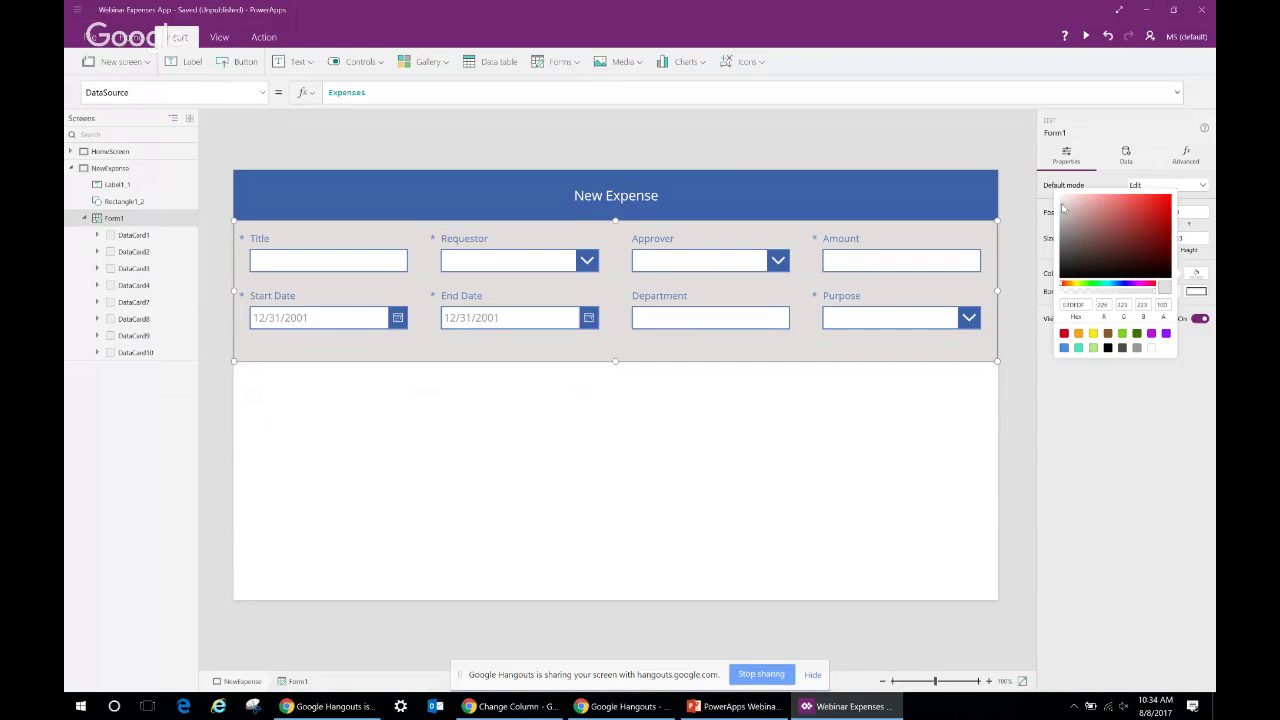
left_click(896, 443)
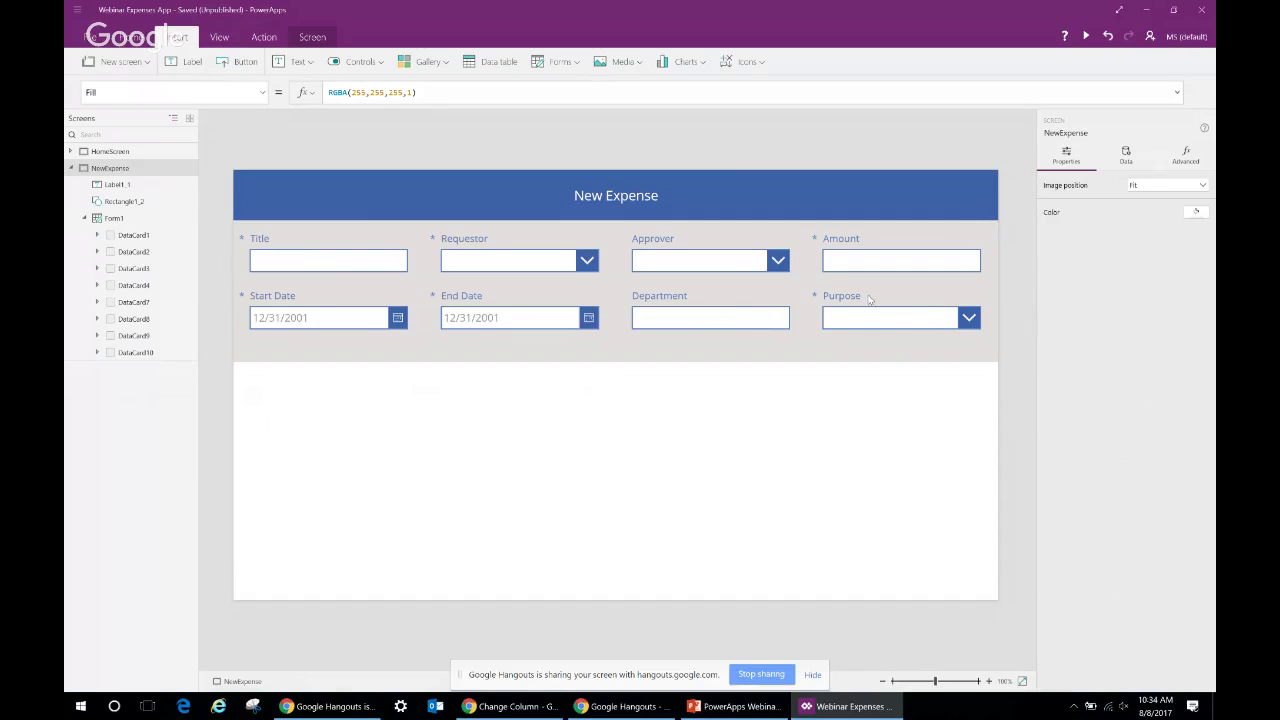
Reorder the form's cards so that Purpose comes directly after Title and Amount directly after Purpose
left_click(910, 306)
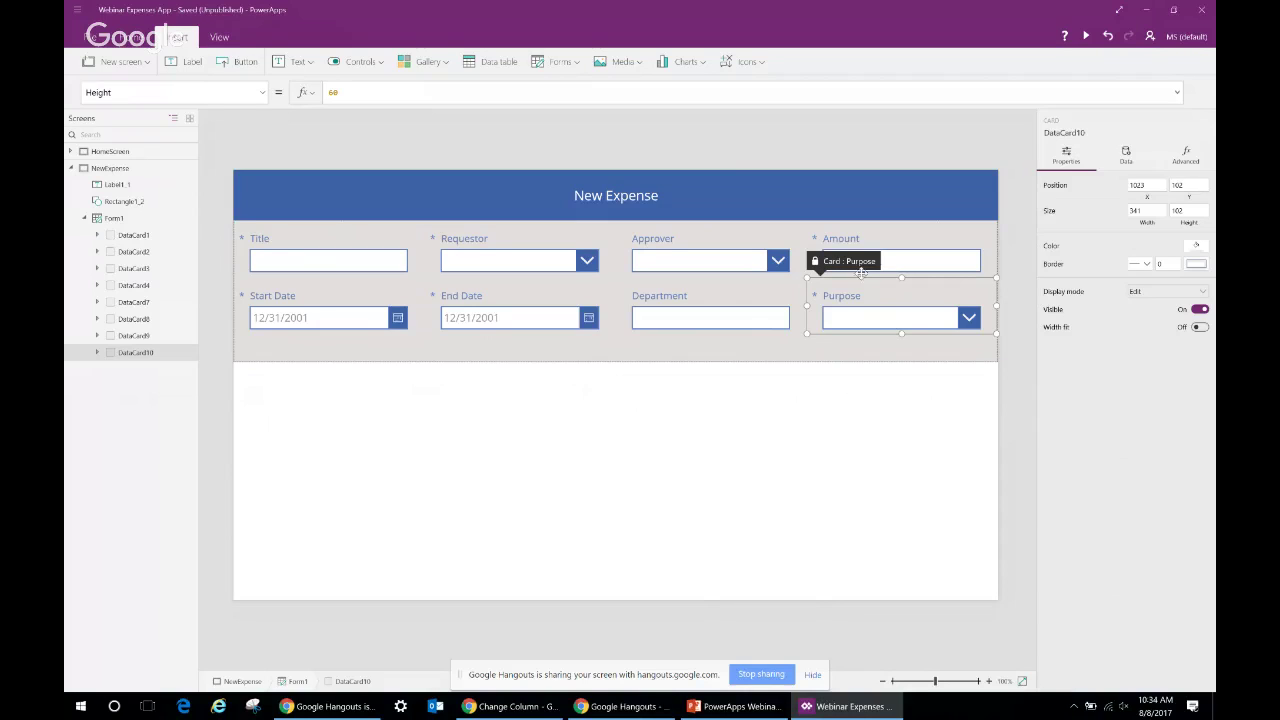
left_click_drag(848, 263, 460, 262)
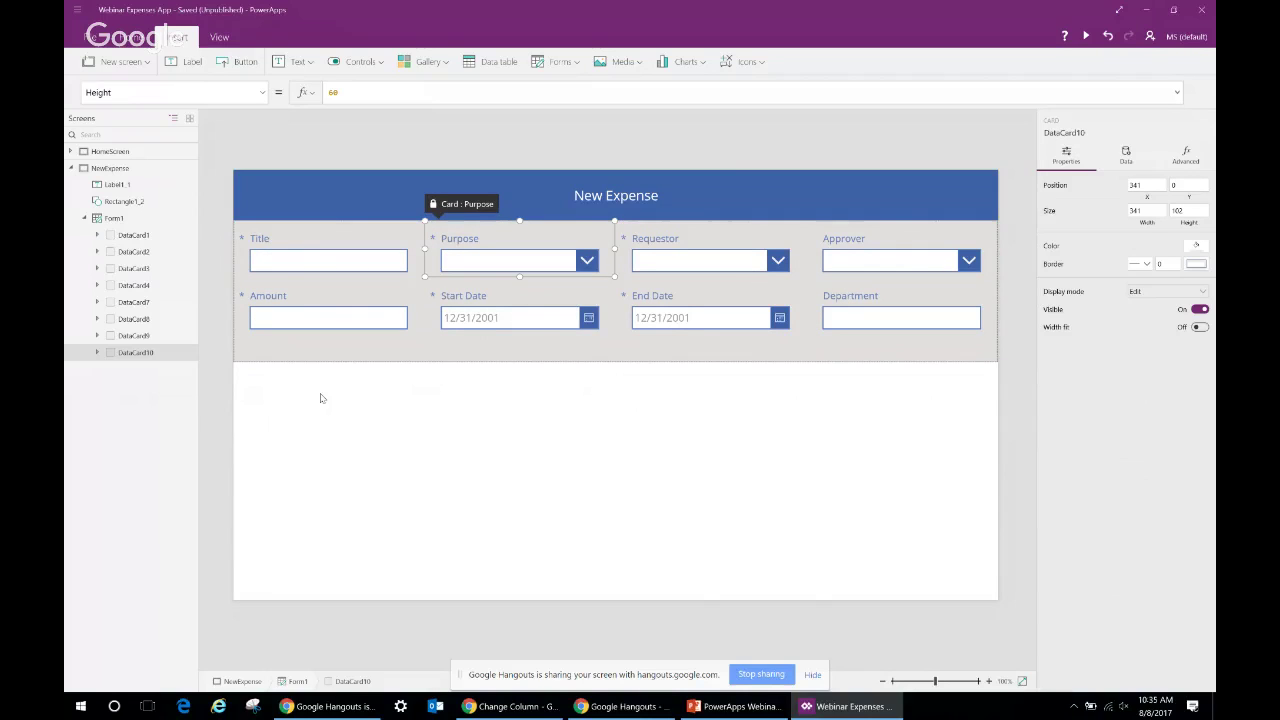
left_click(281, 311)
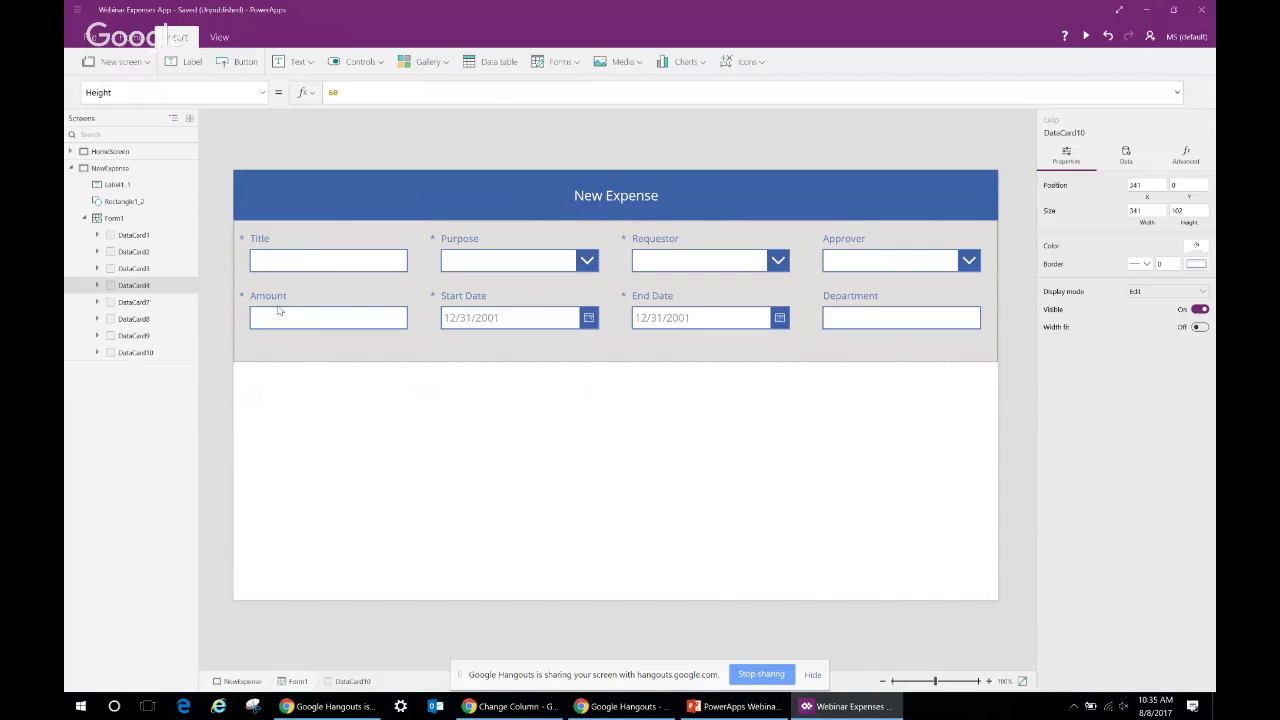
left_click_drag(270, 262, 568, 254)
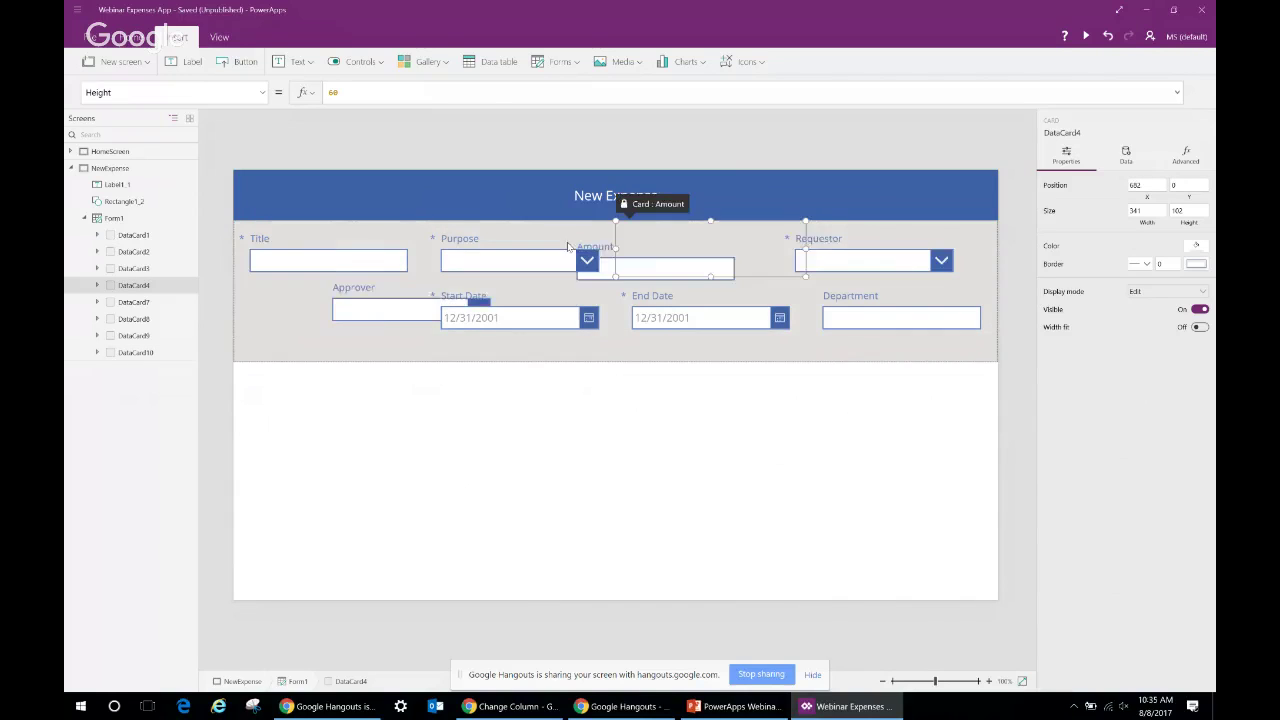
left_click(516, 441)
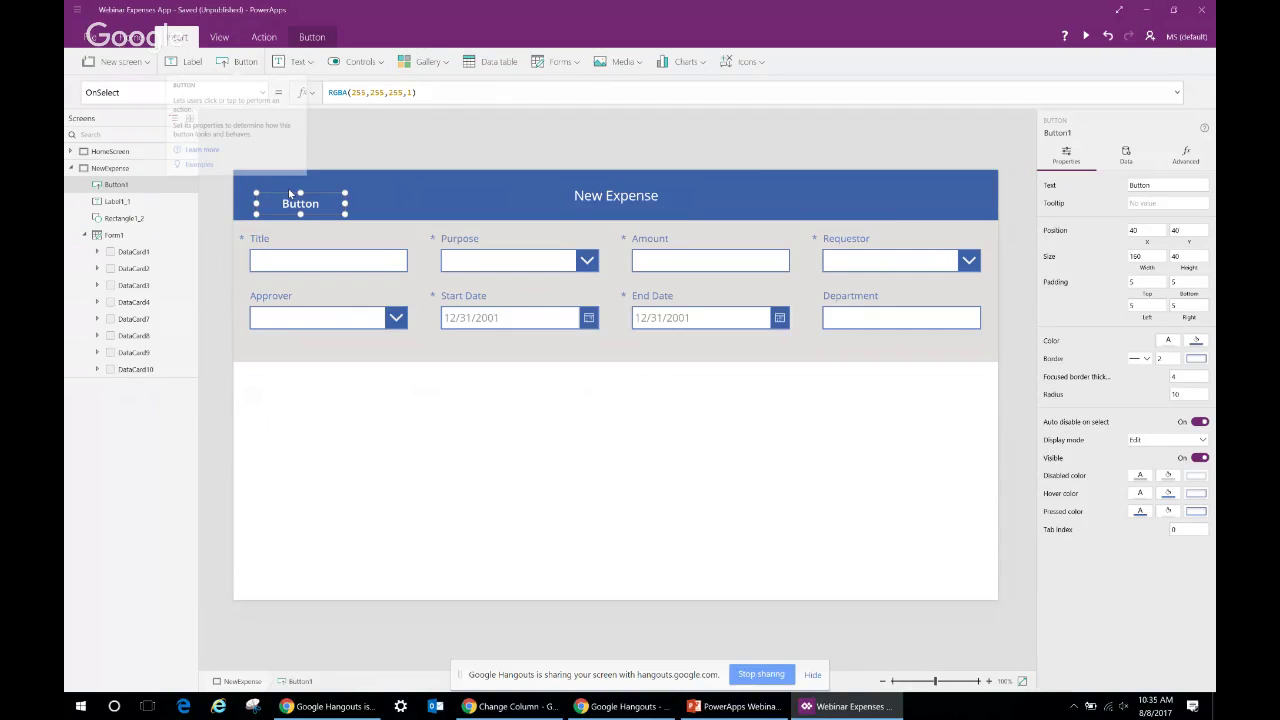
Place the new button below the form's Department field, about 291 wide and 40 high, and set its text to "Add Expense Details"
left_click_drag(290, 193, 826, 380)
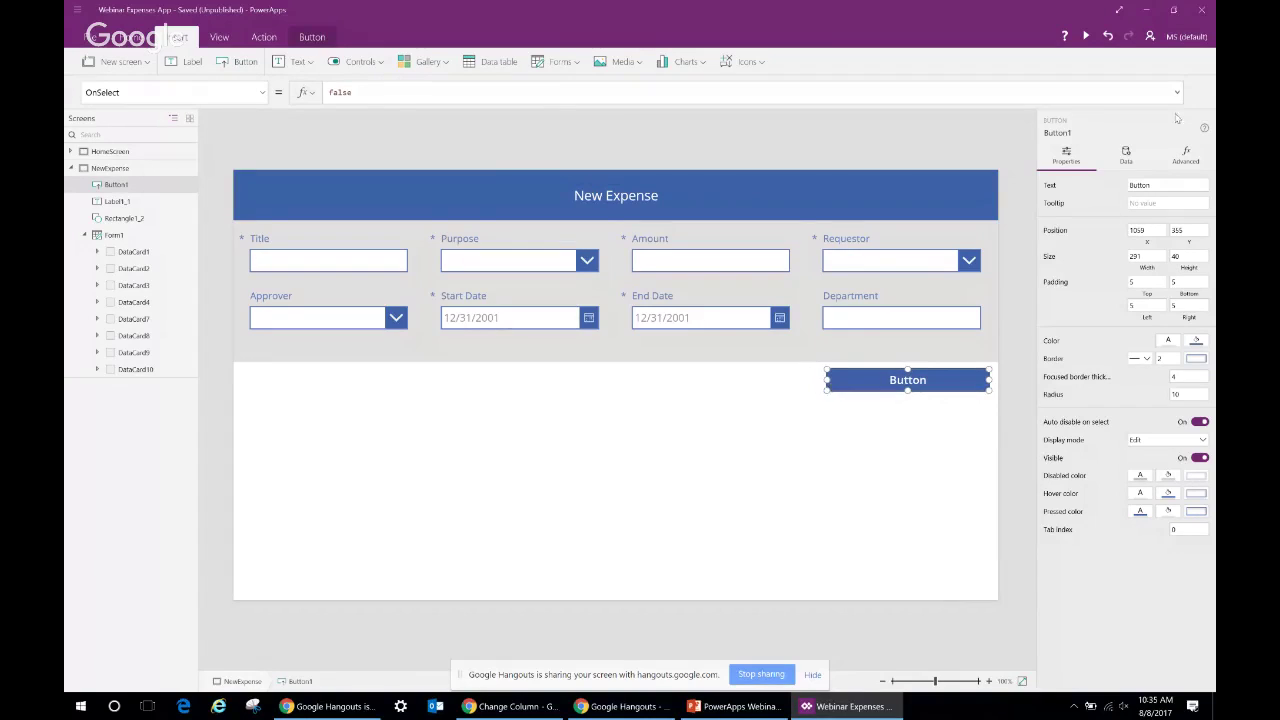
left_click(1158, 183)
key("BackSpace")
type("Add Expense Details")
left_click(1176, 205)
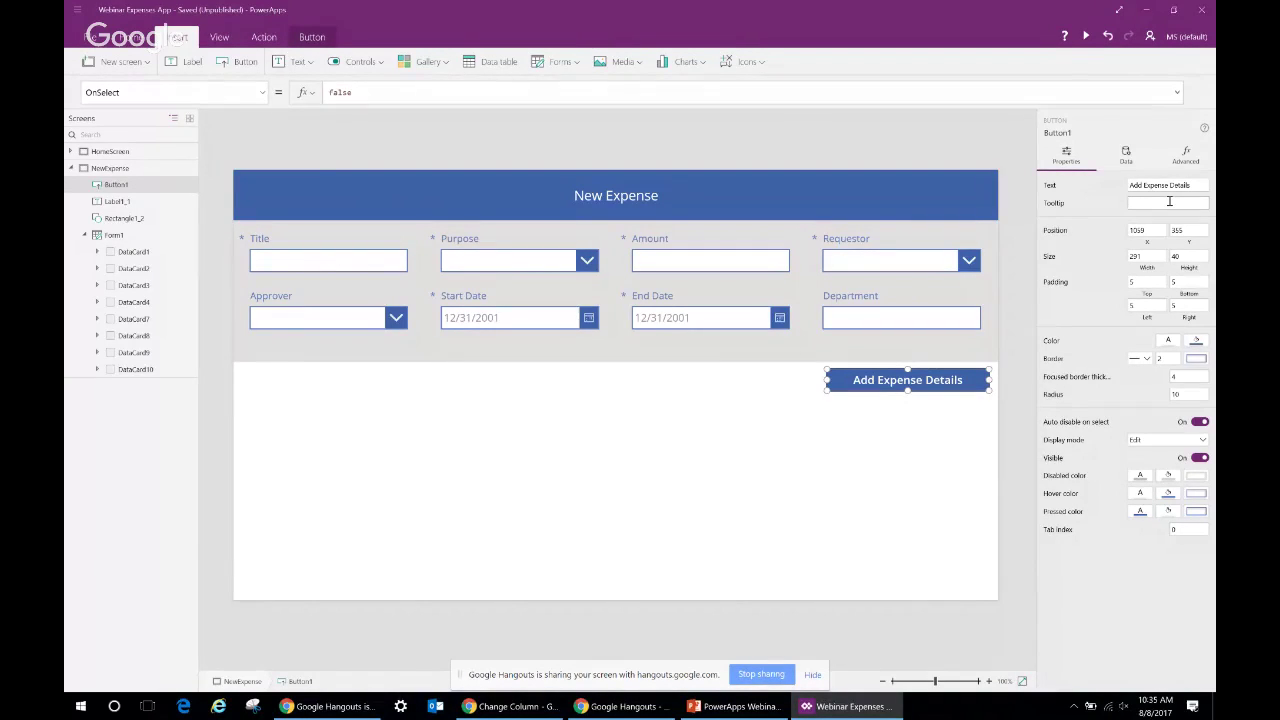
Replace the Add Expense Details button's OnSelect formula with the beginning of a SubmitForm call
left_click(908, 380)
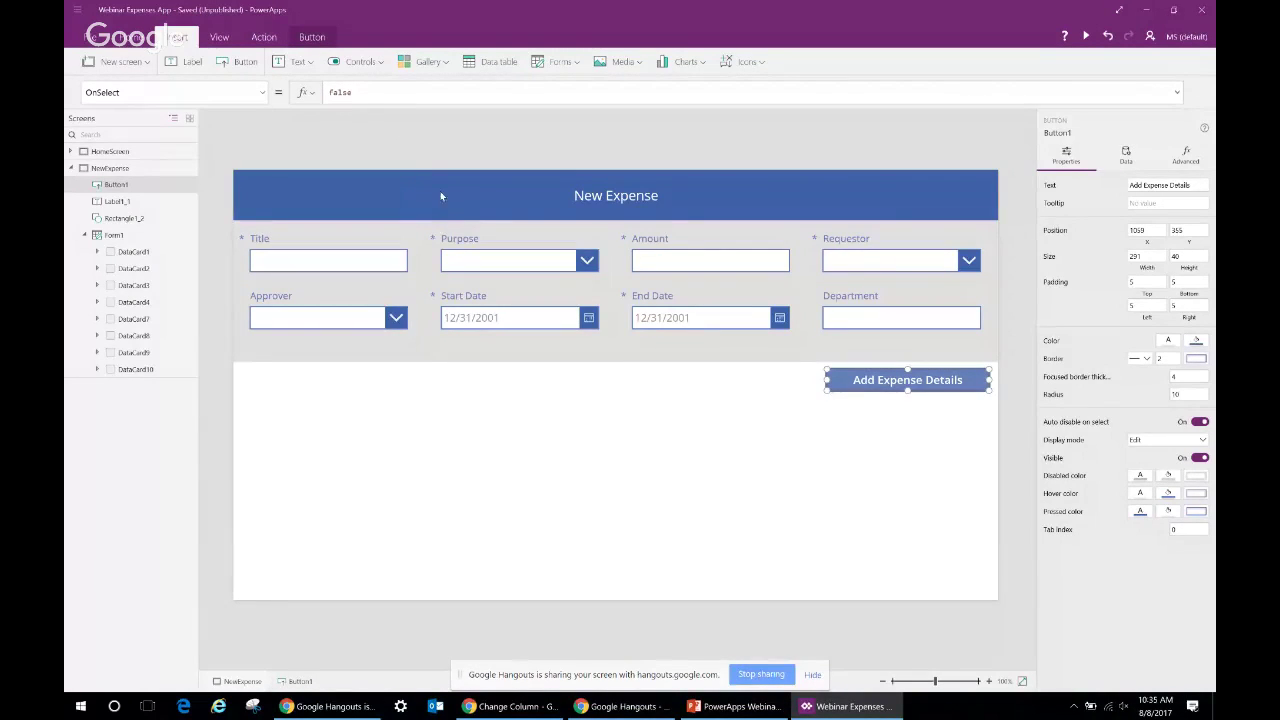
left_click(372, 92)
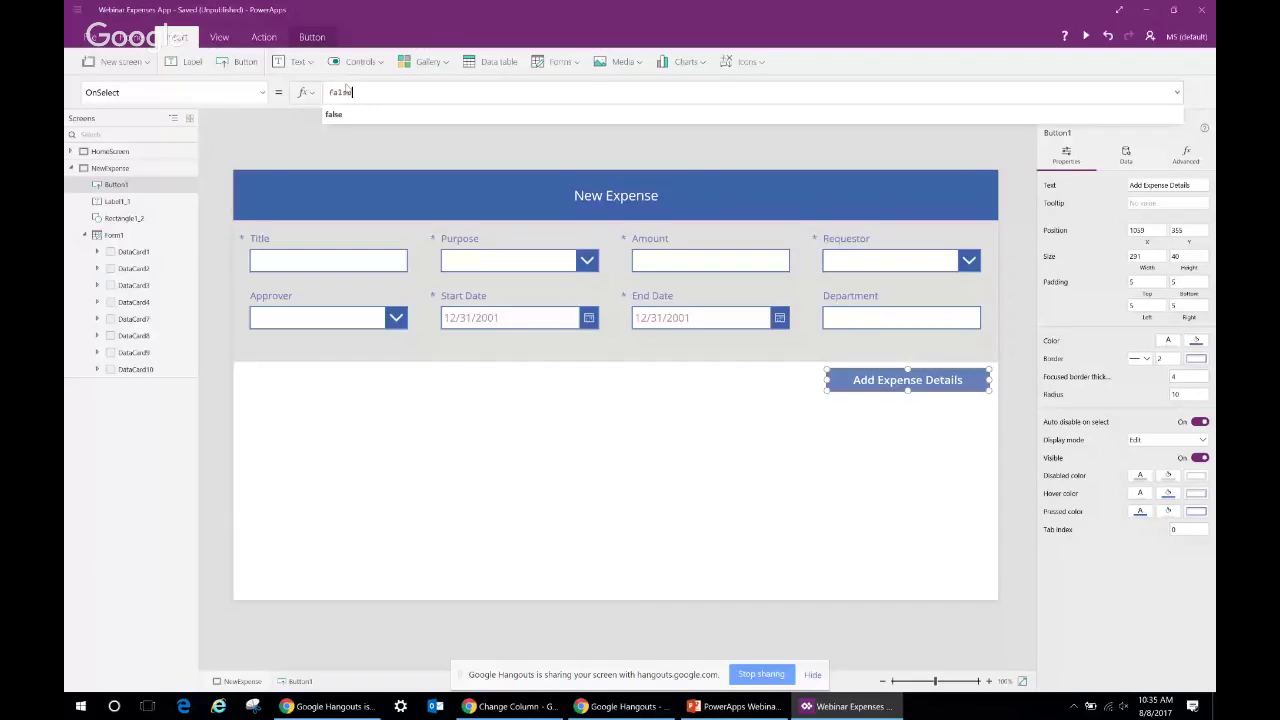
double_click(328, 91)
type("S")
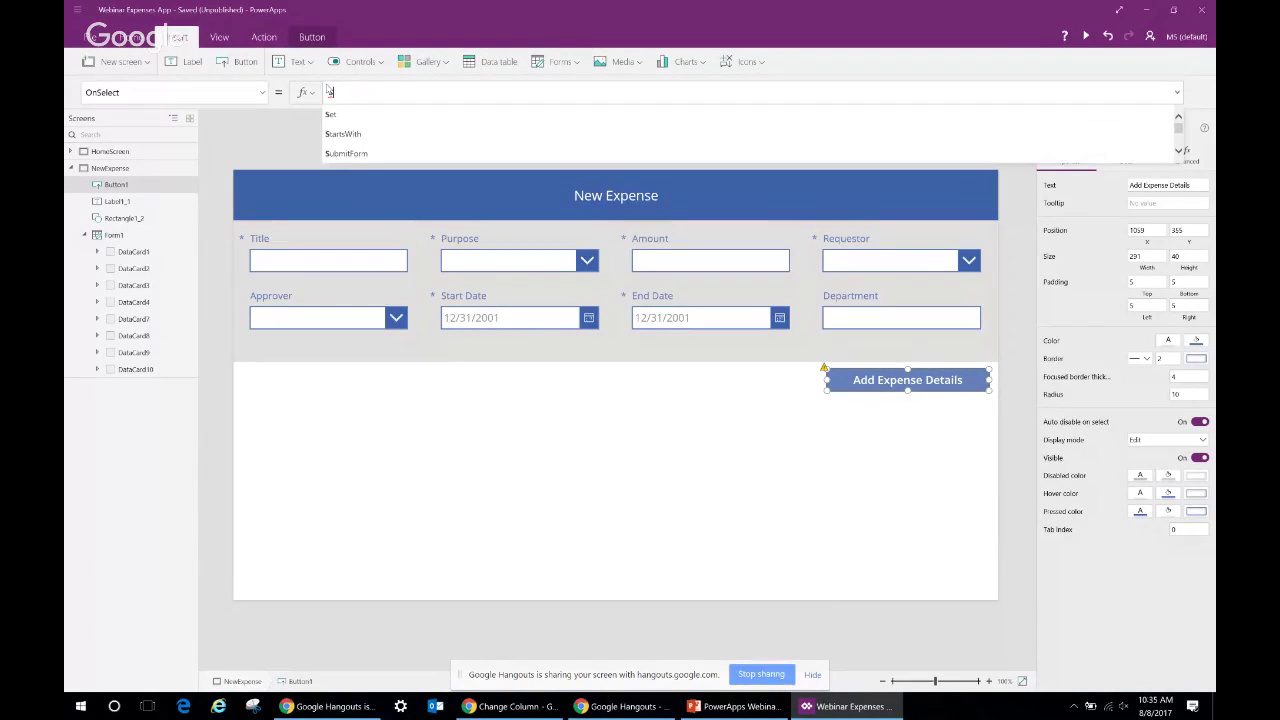
type("ububmitFo")
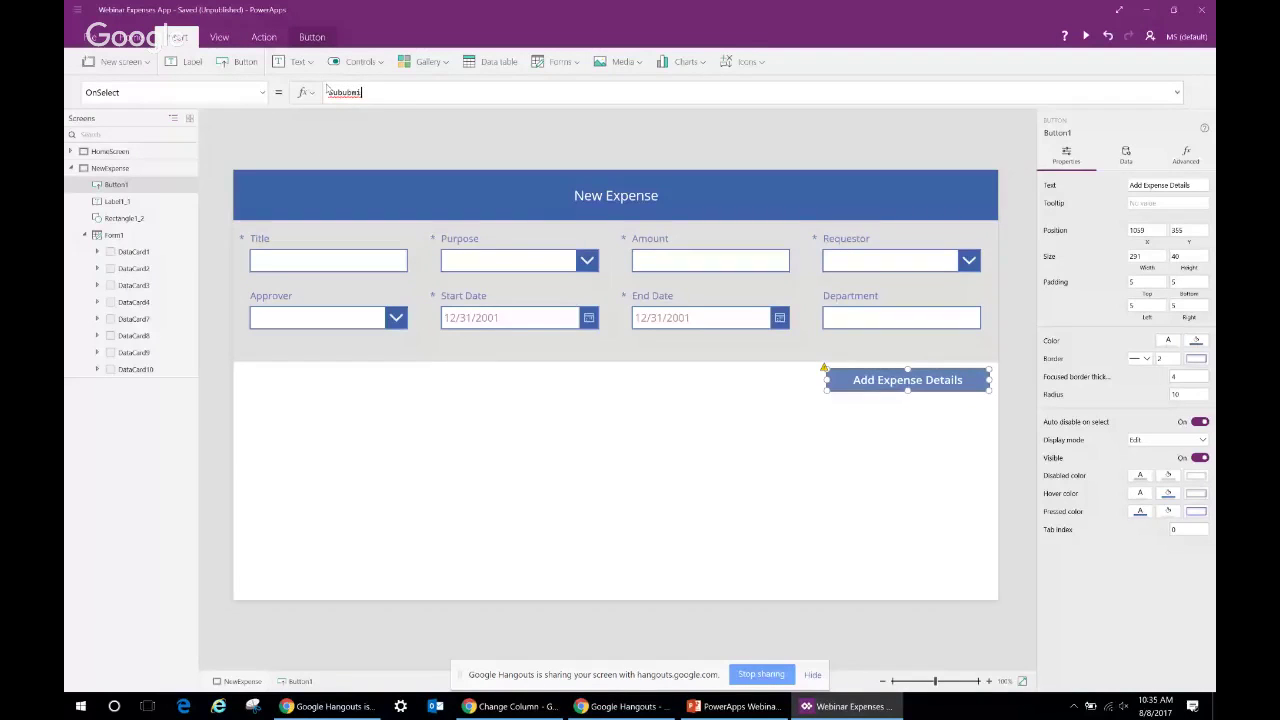
key("BackSpace")
key("BackSpace")
key("BackSpace")
key("BackSpace")
key("BackSpace")
type("m")
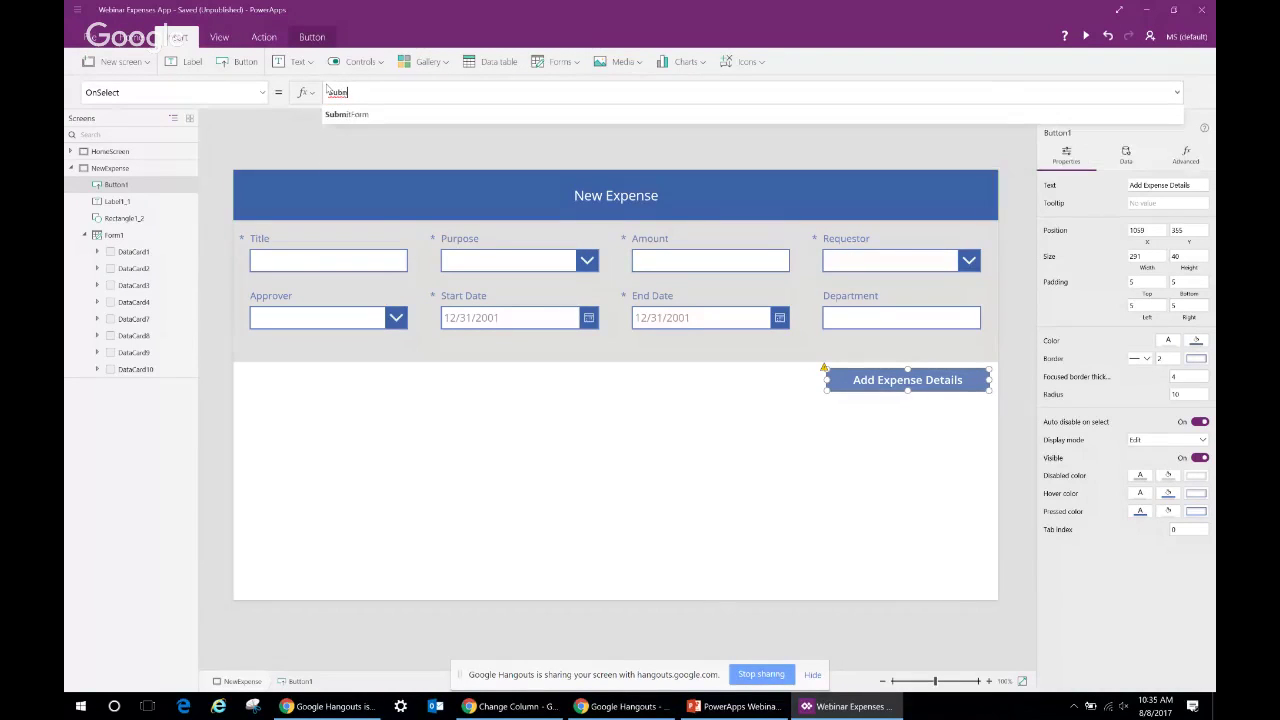
key("Tab")
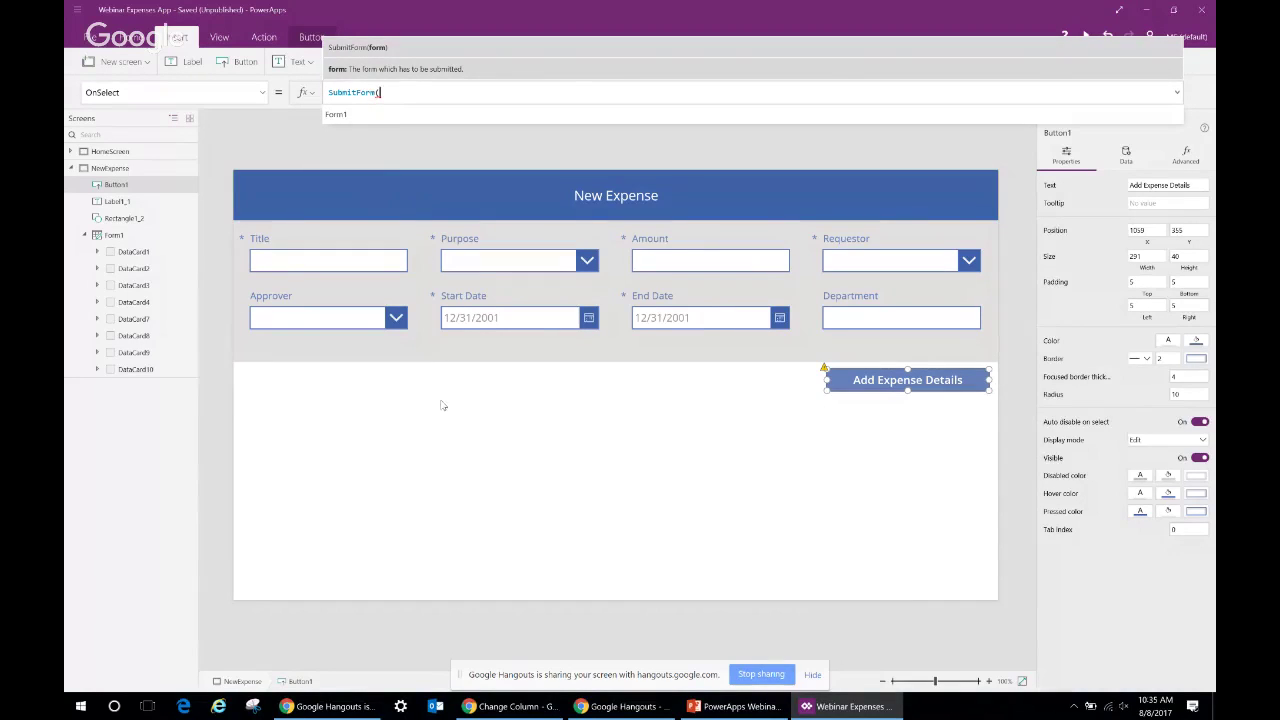
type("Form1)")
Rename the expense entry form as ExpenseForm
left_click(443, 364)
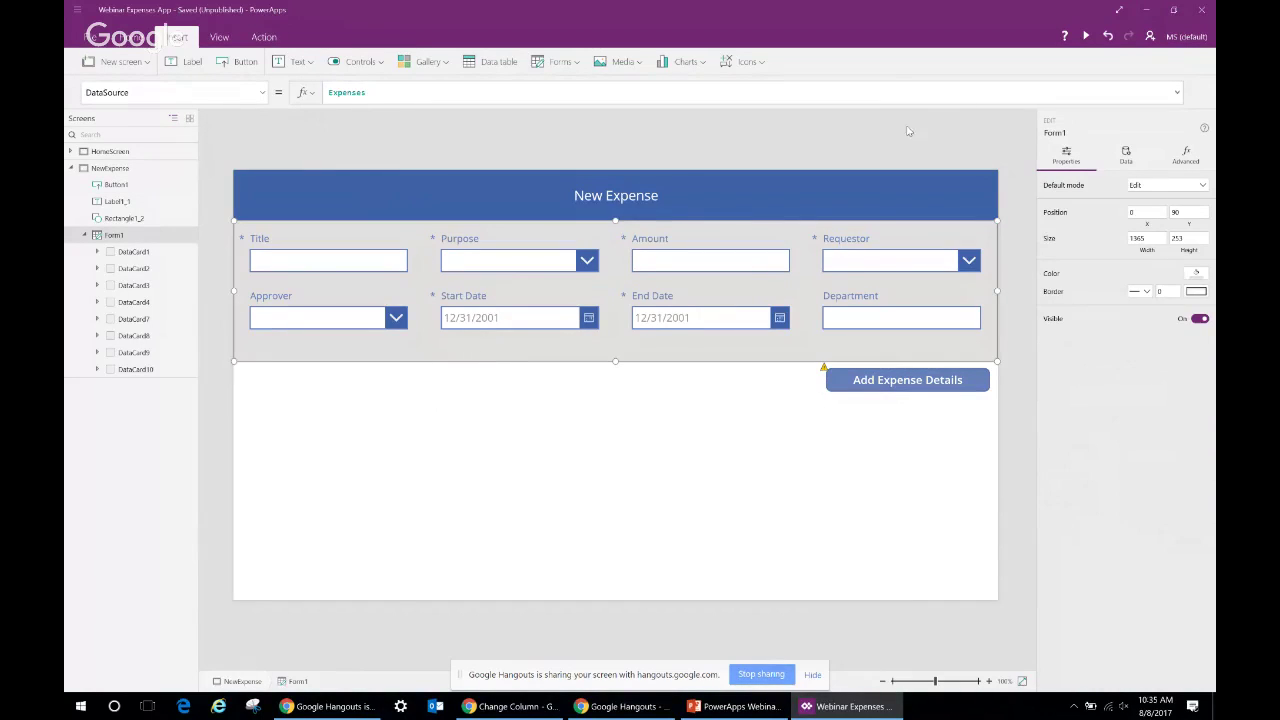
double_click(1075, 132)
type("NewE")
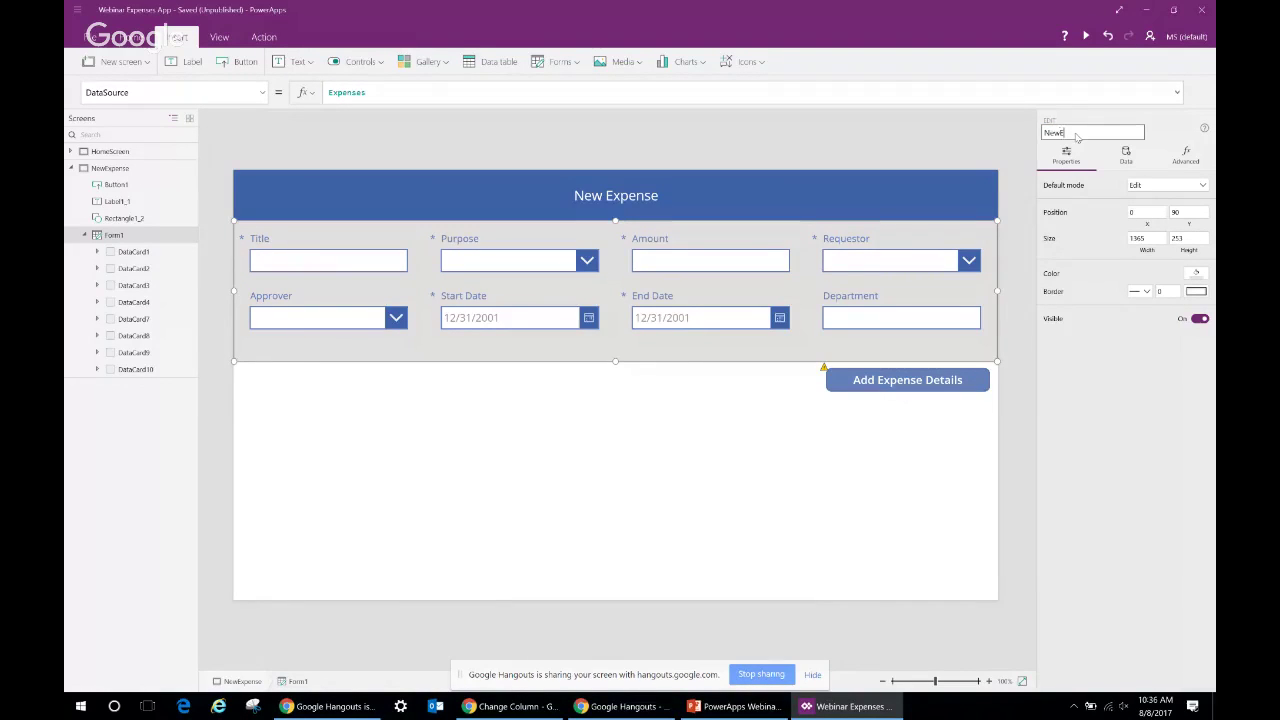
type("xpenseForm")
key("Escape")
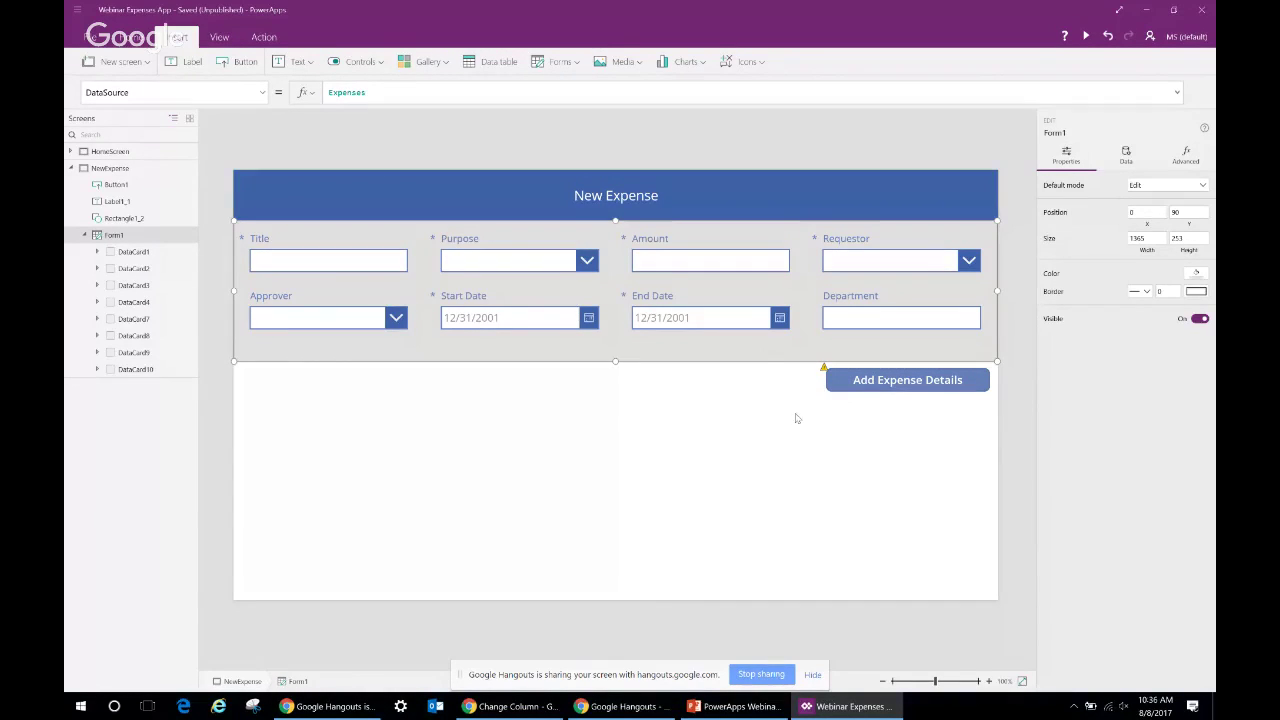
Complete the Add Expense Details button's OnSelect formula as SubmitForm(ExpenseForm)
left_click(838, 390)
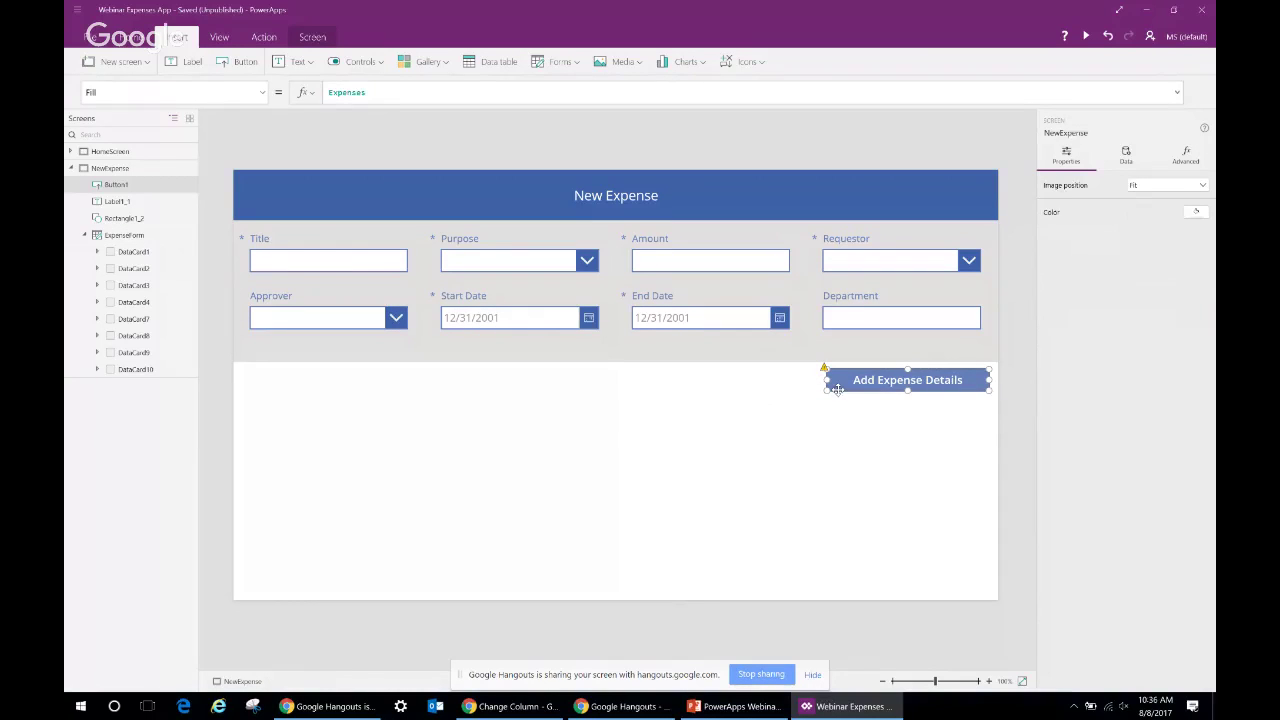
left_click(434, 91)
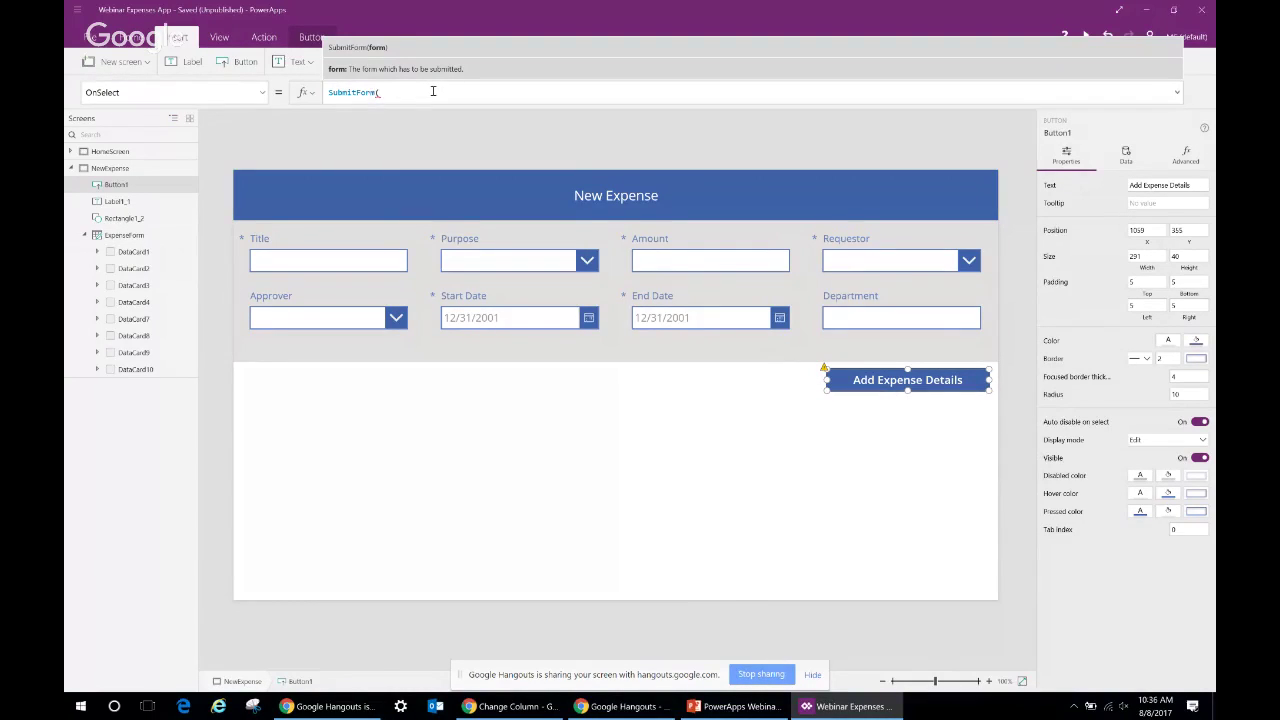
type("ExpenseForm)")
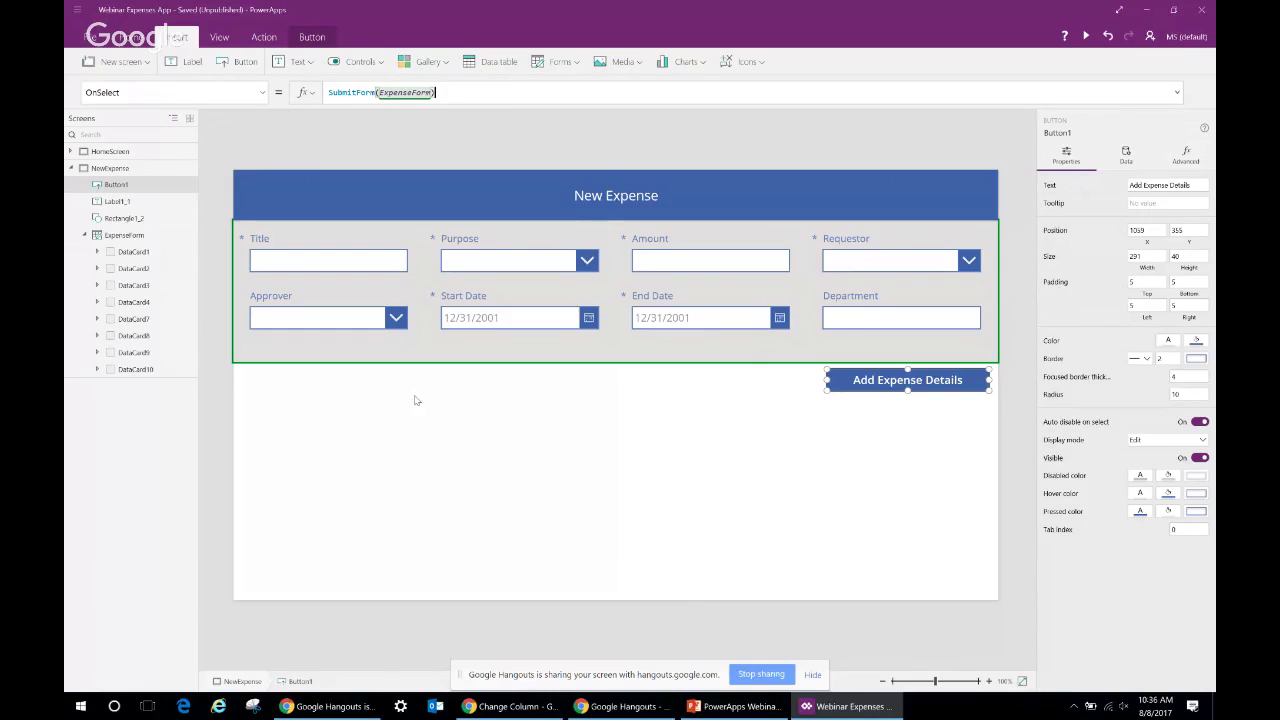
left_click(528, 426)
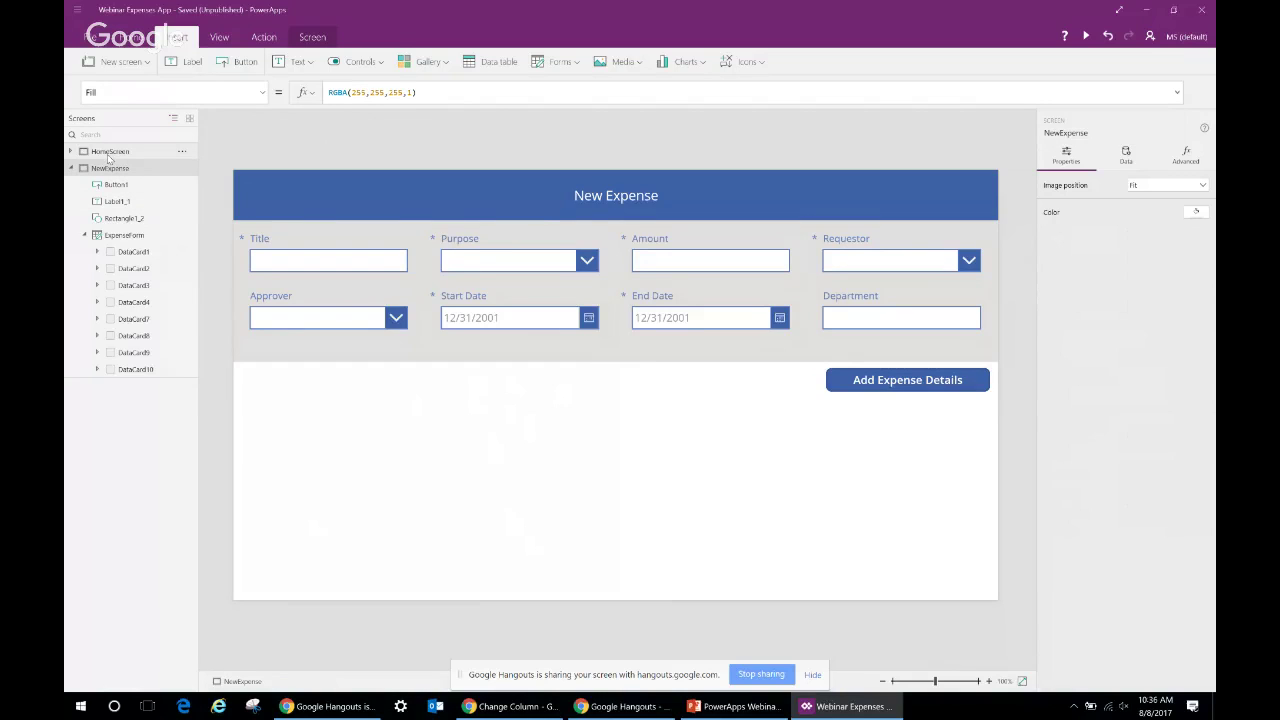
Append a NewForm call after the Navigate call in the OnSelect formula of HomeScreen's plus icon
left_click(109, 152)
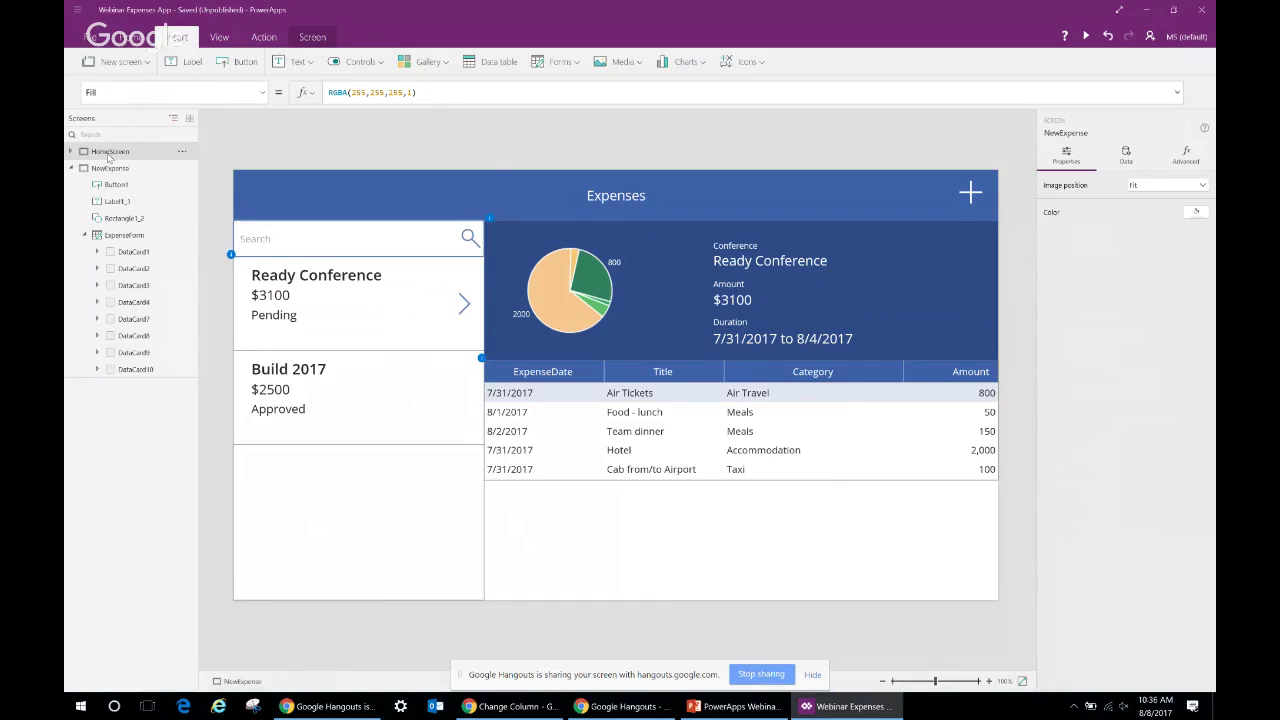
left_click(970, 192)
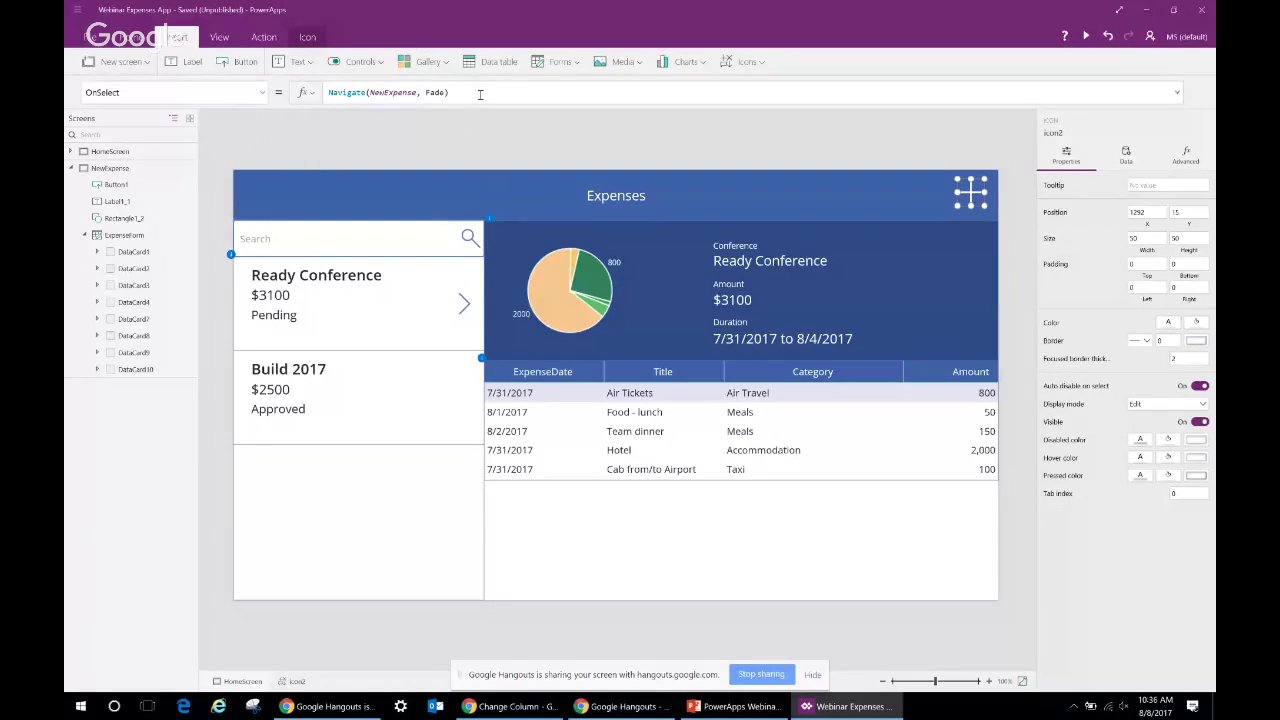
left_click_drag(480, 94, 561, 90)
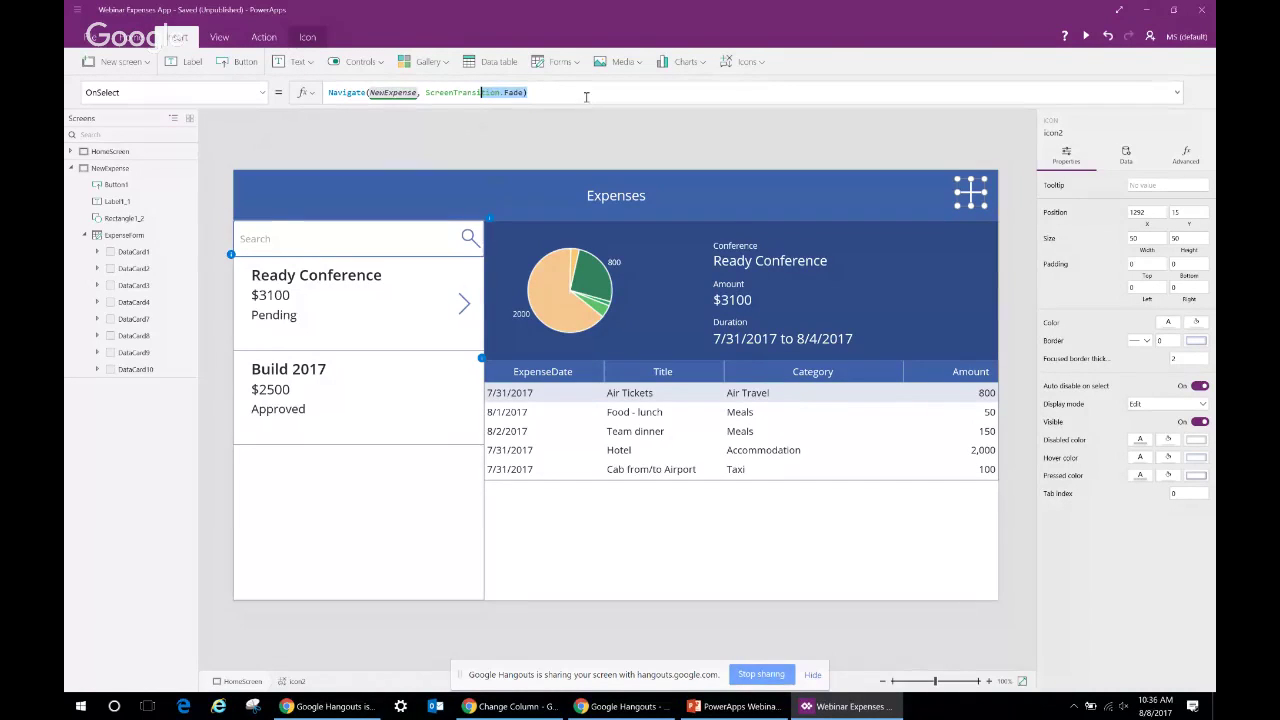
left_click(581, 92)
type(";NewF")
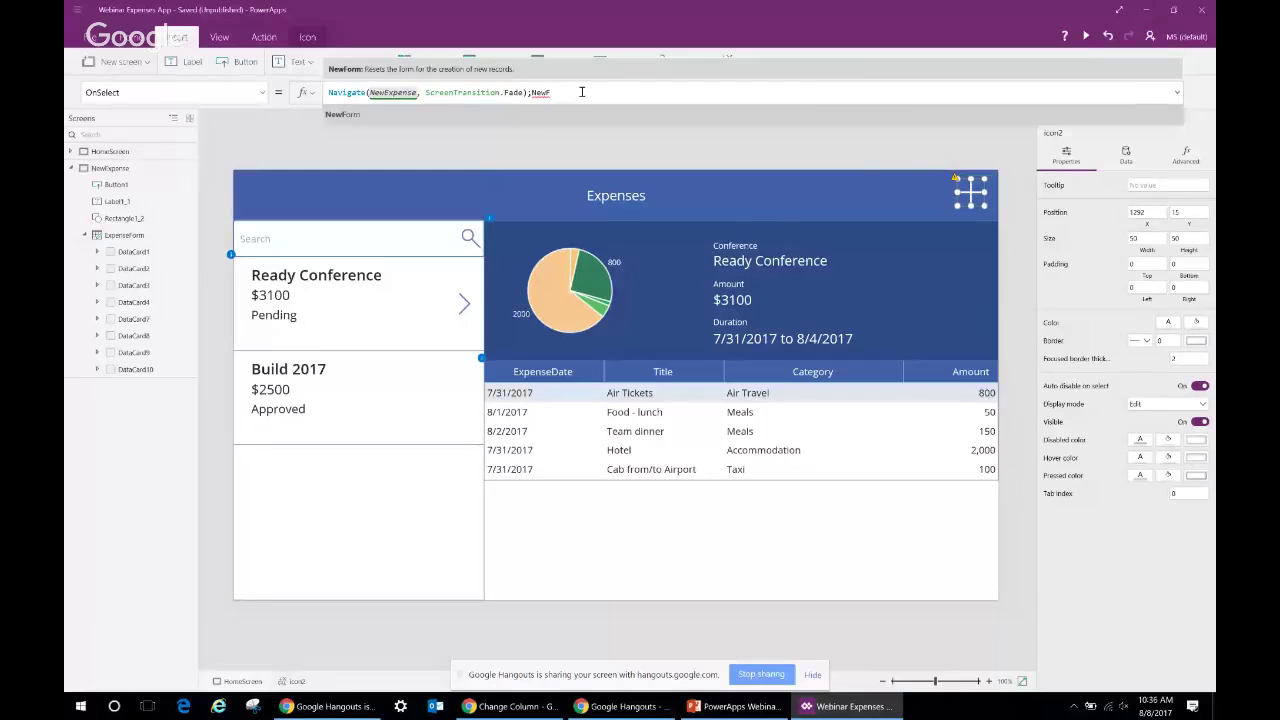
Complete the add icon's OnSelect formula with NewForm(ExpenseForm) after the Navigate call
key("Tab")
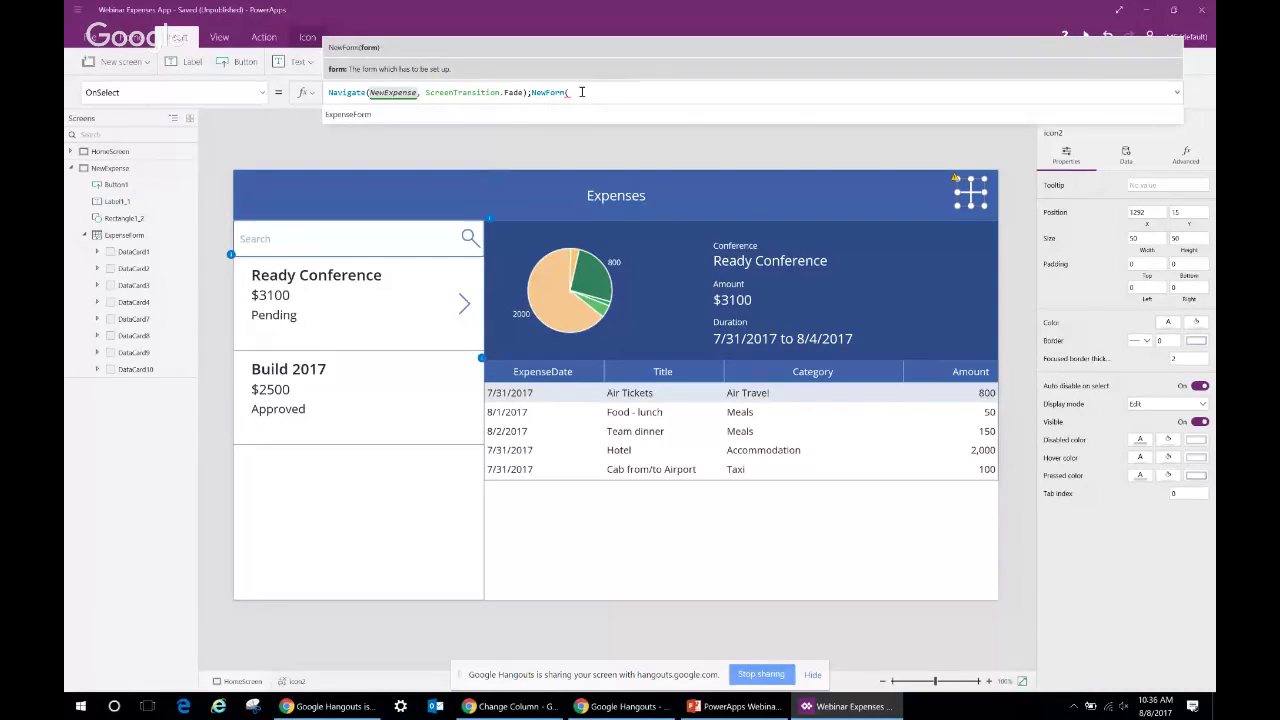
key("Tab")
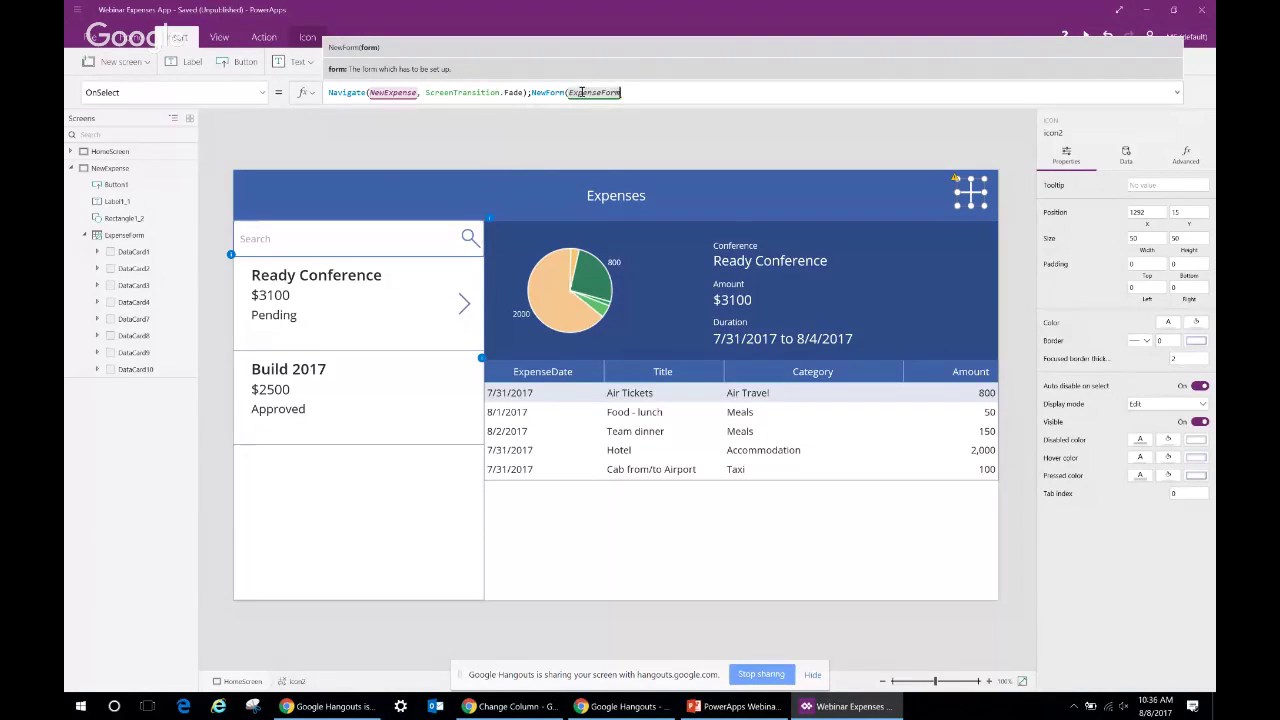
type(")")
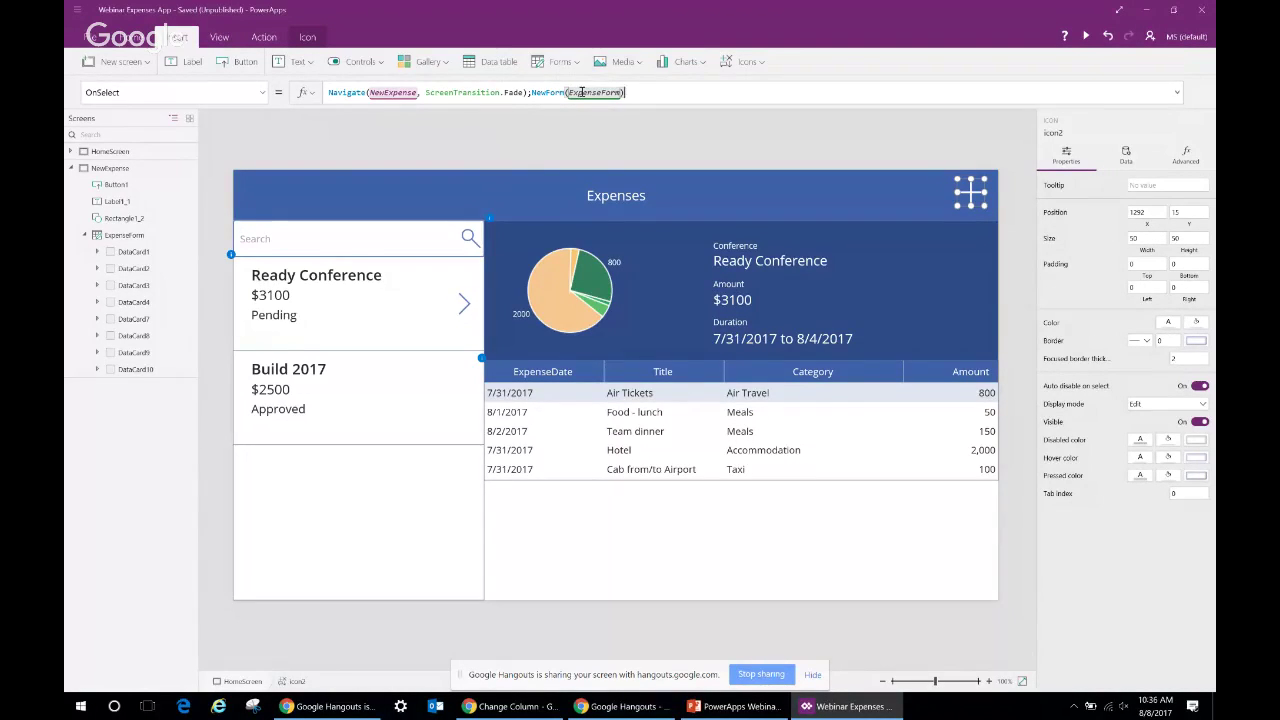
Preview the app, open the new expense form with the add icon, and return to editing
left_click(1085, 36)
left_click(1172, 70)
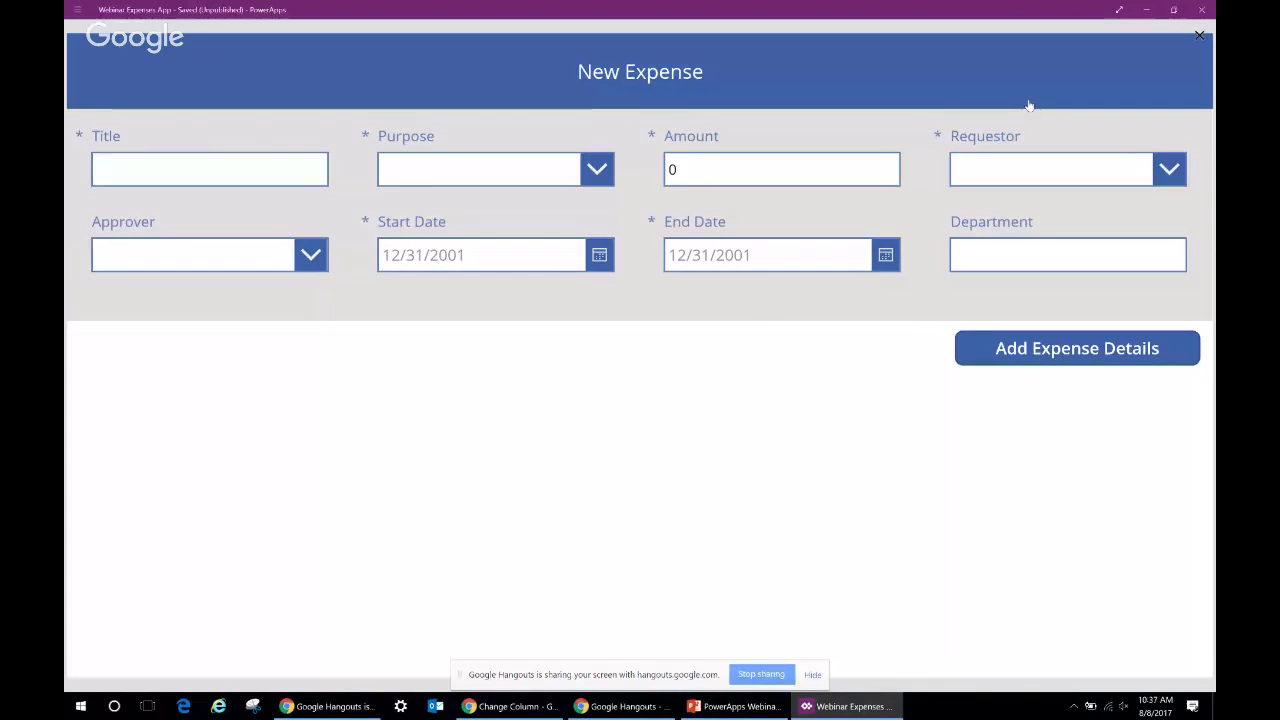
key("Escape")
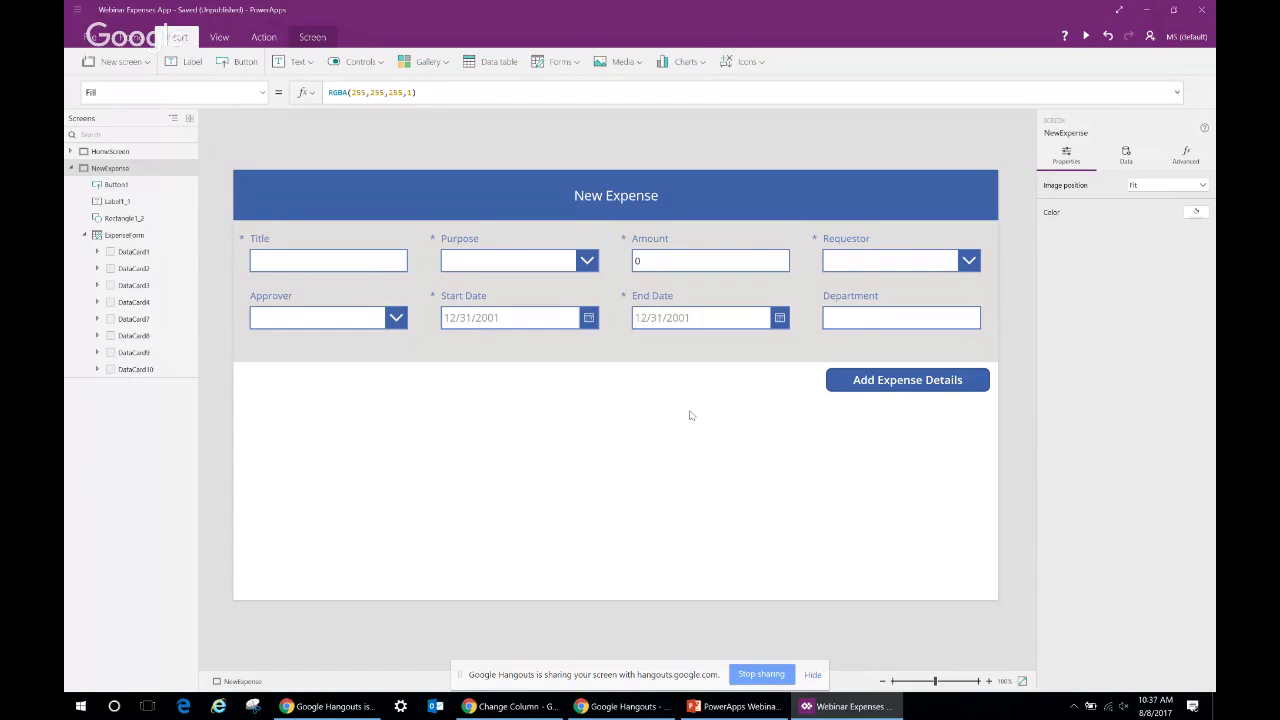
Set the corner radius of the Add Expense Details button to 0
left_click(848, 382)
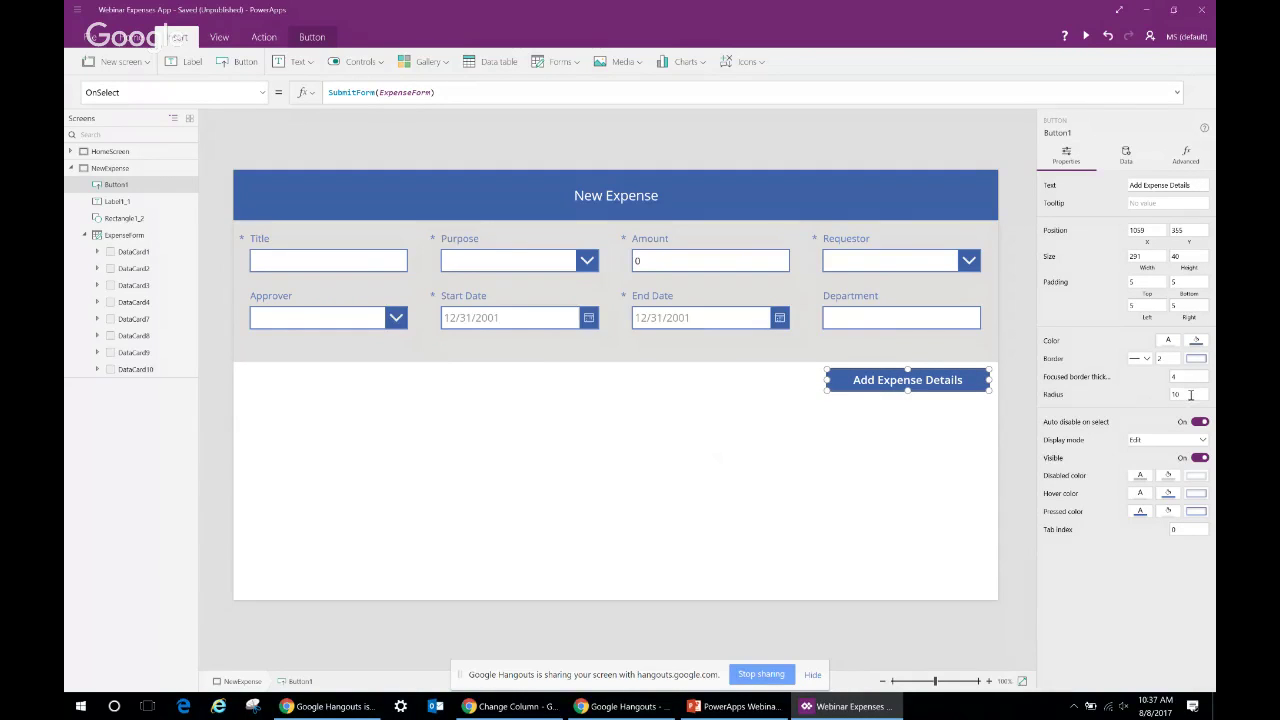
left_click(820, 434)
left_click(838, 382)
left_click(1170, 396)
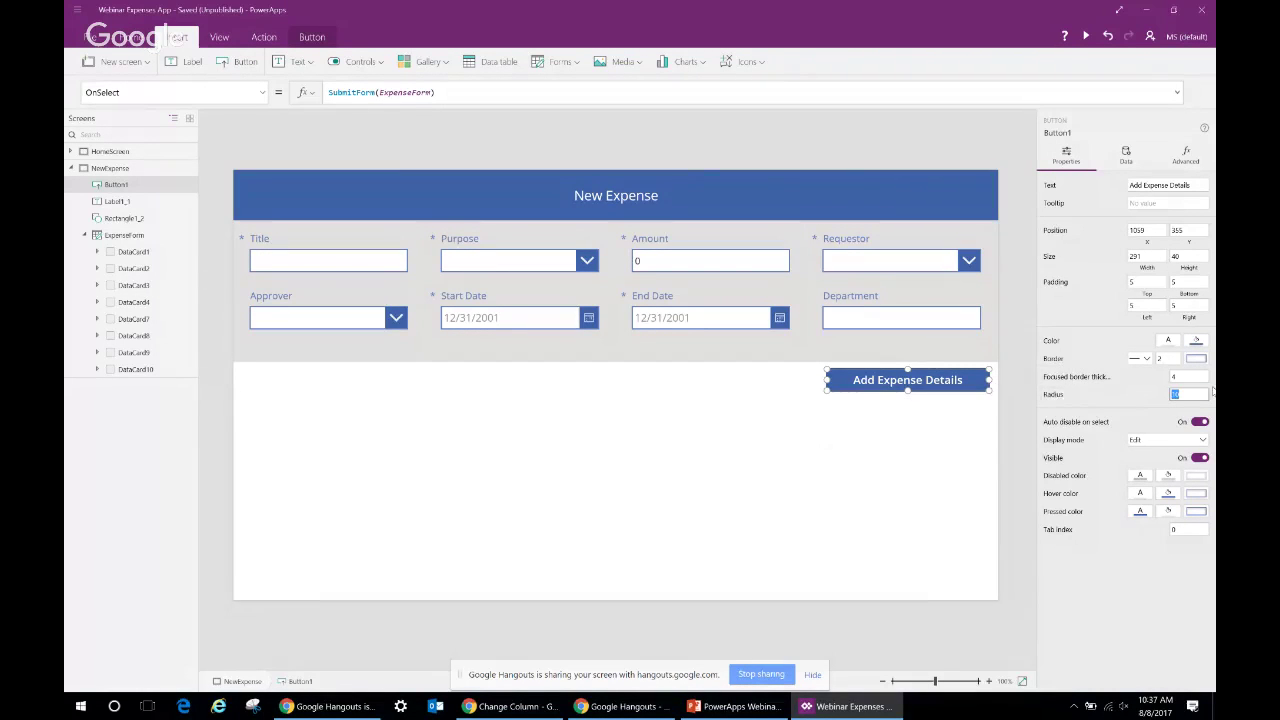
type("0")
left_click(874, 502)
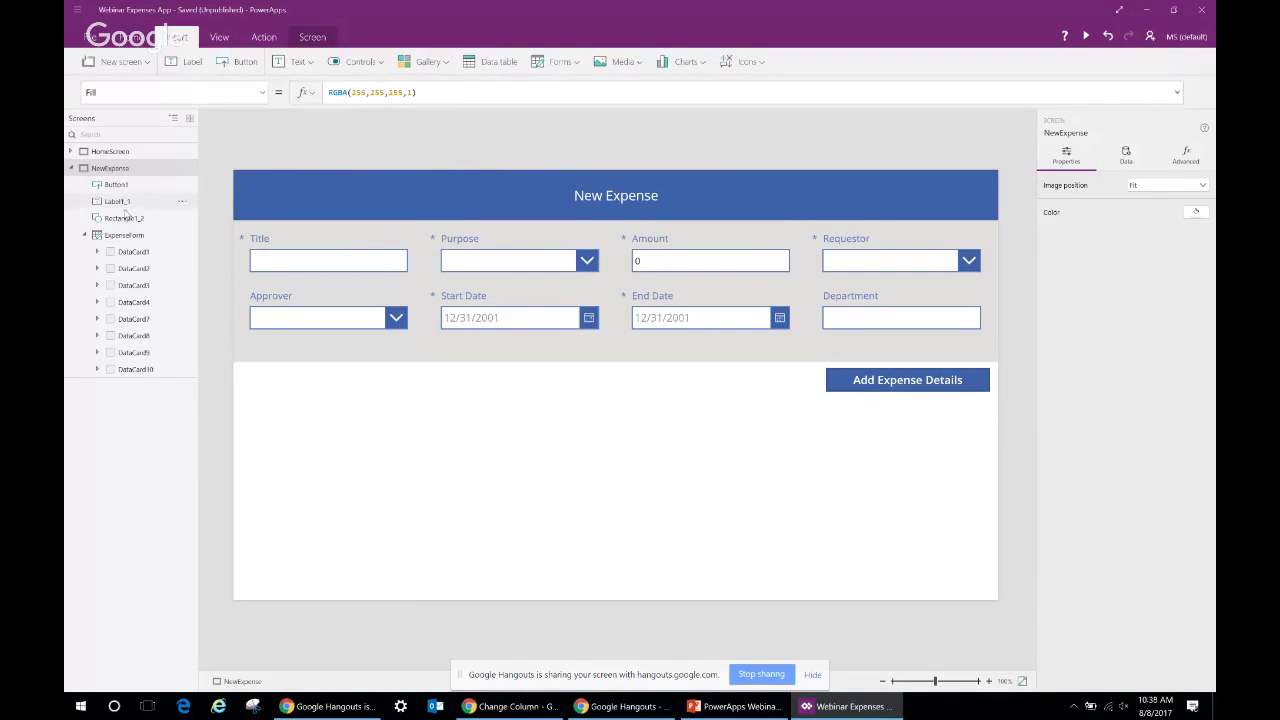
Copy the expense details data table from HomeScreen onto the NewExpense screen
left_click(122, 151)
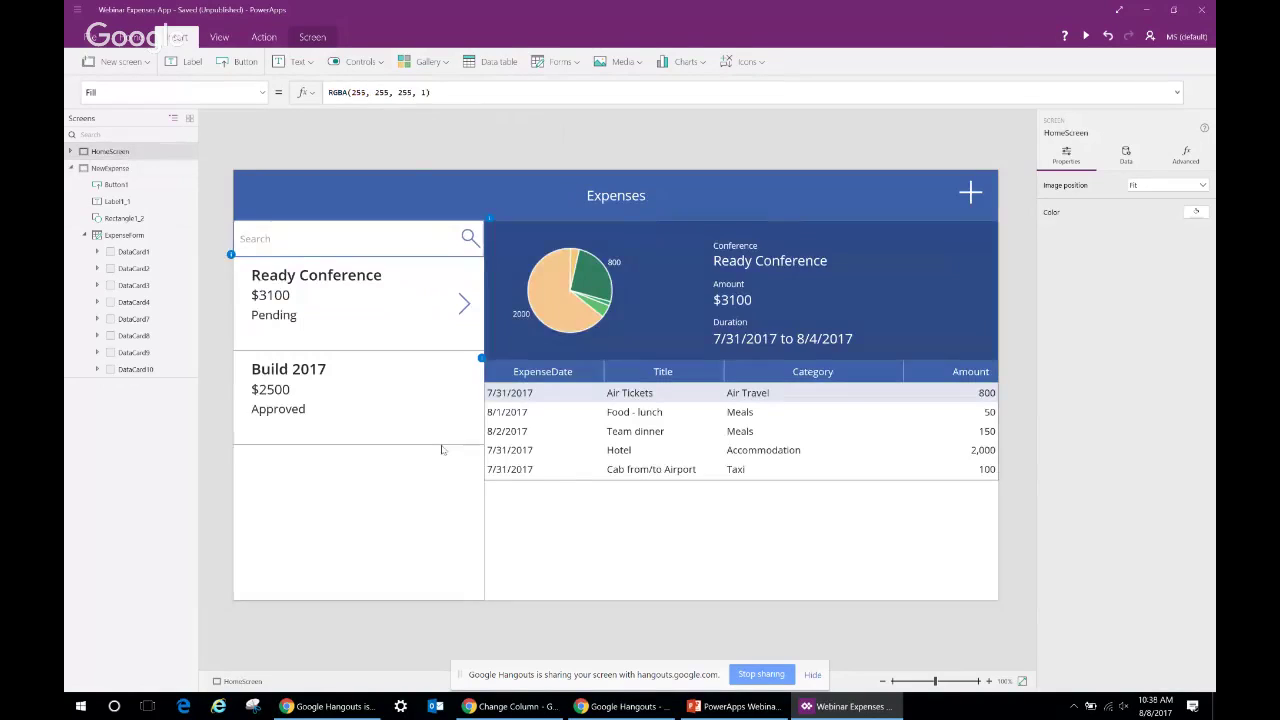
left_click(645, 479)
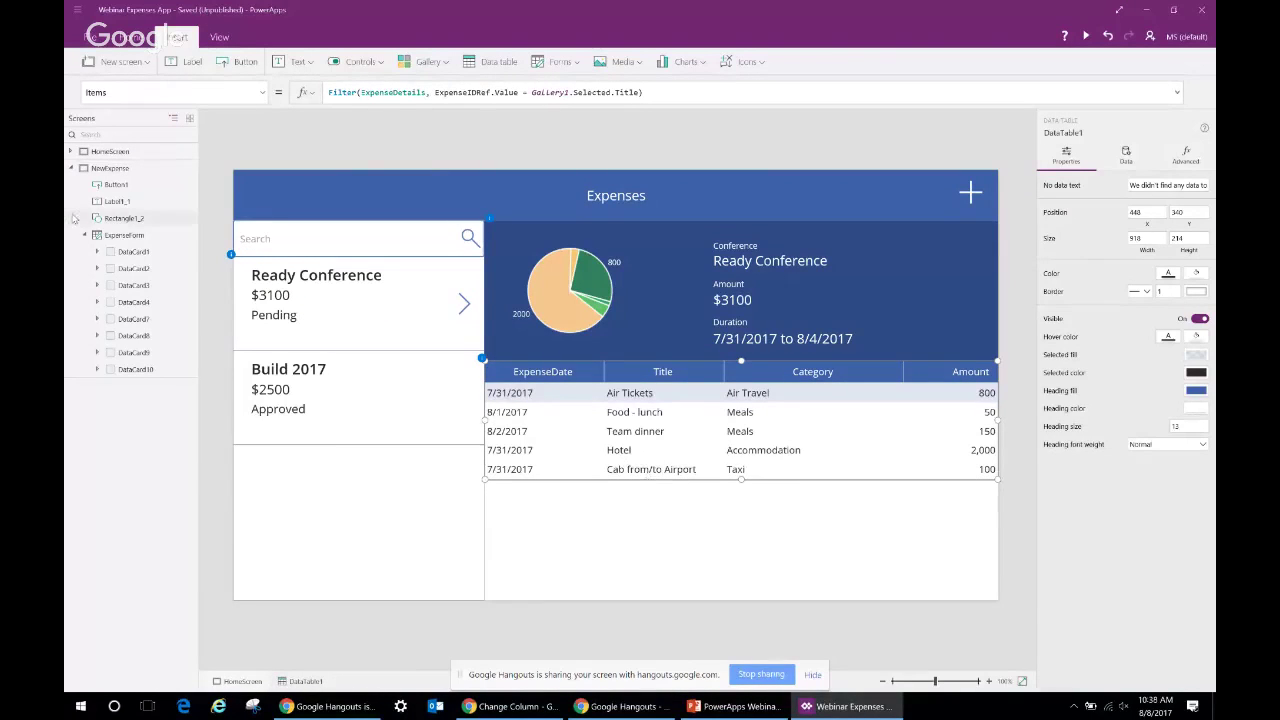
left_click(110, 168)
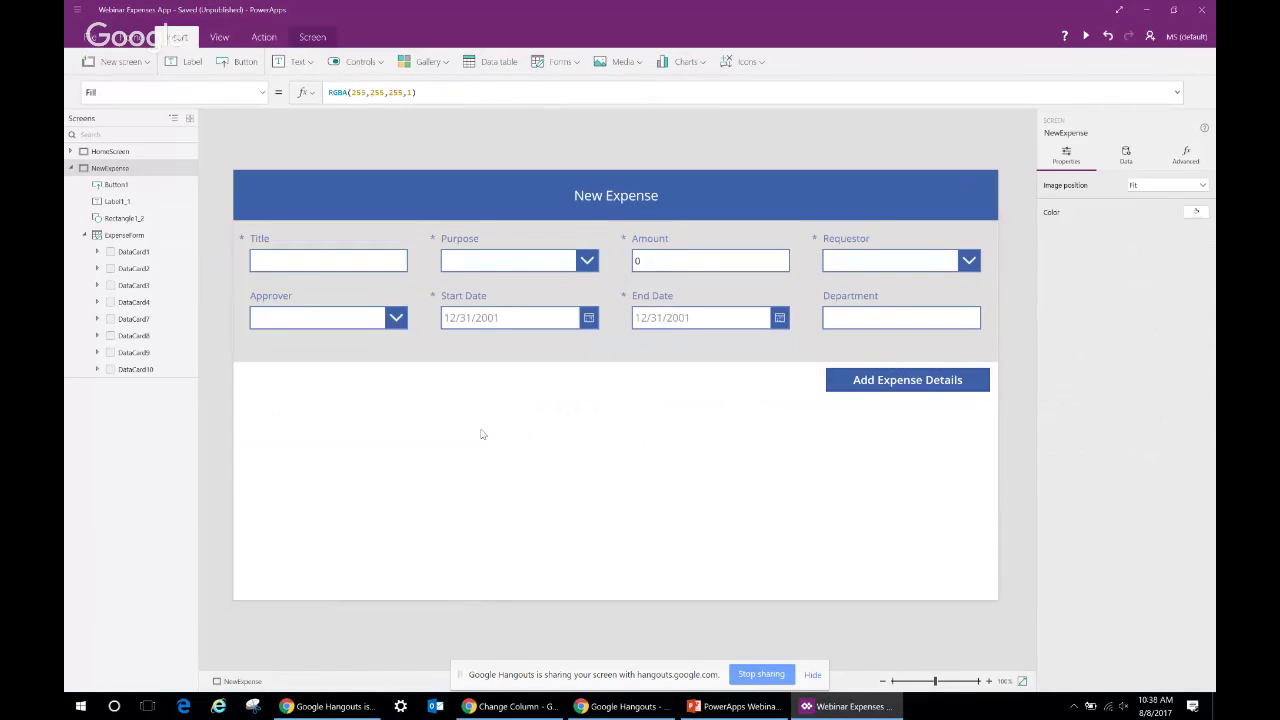
key("ctrl+v")
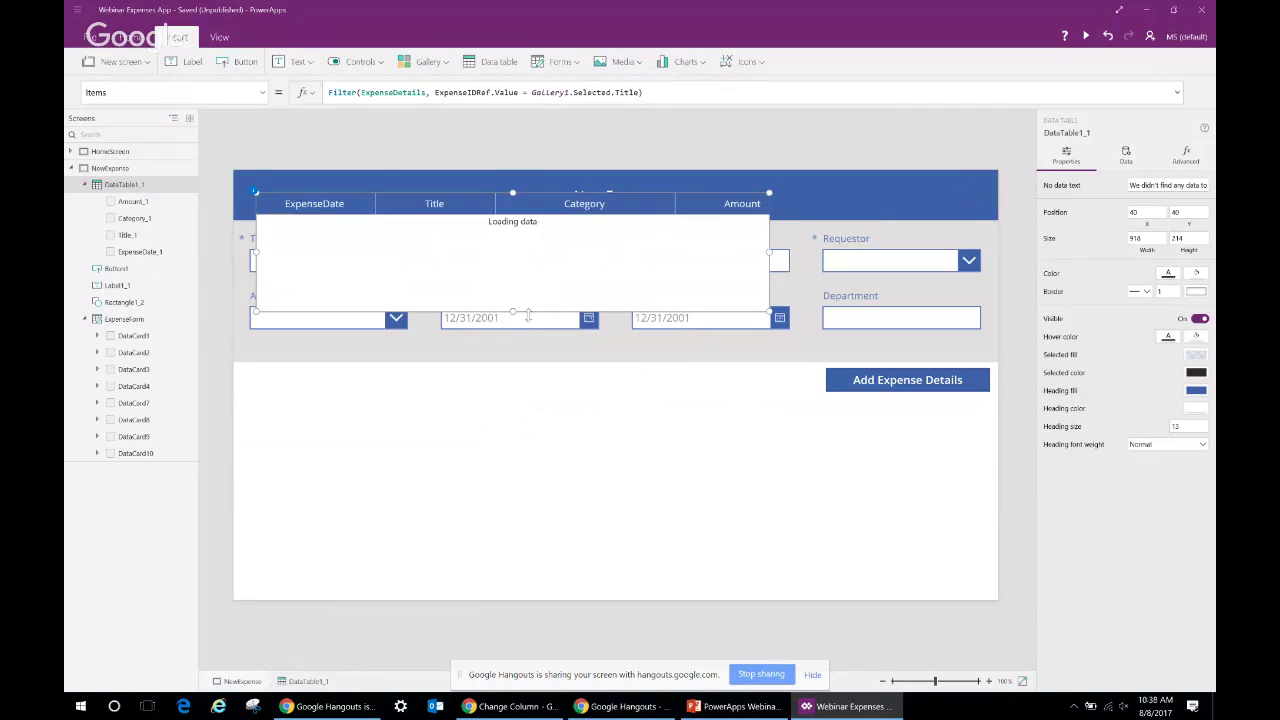
Place the pasted table below the form at X 0, Y 395, widen it to 1366, and nudge the Add Expense Details button up
left_click_drag(531, 314, 509, 514)
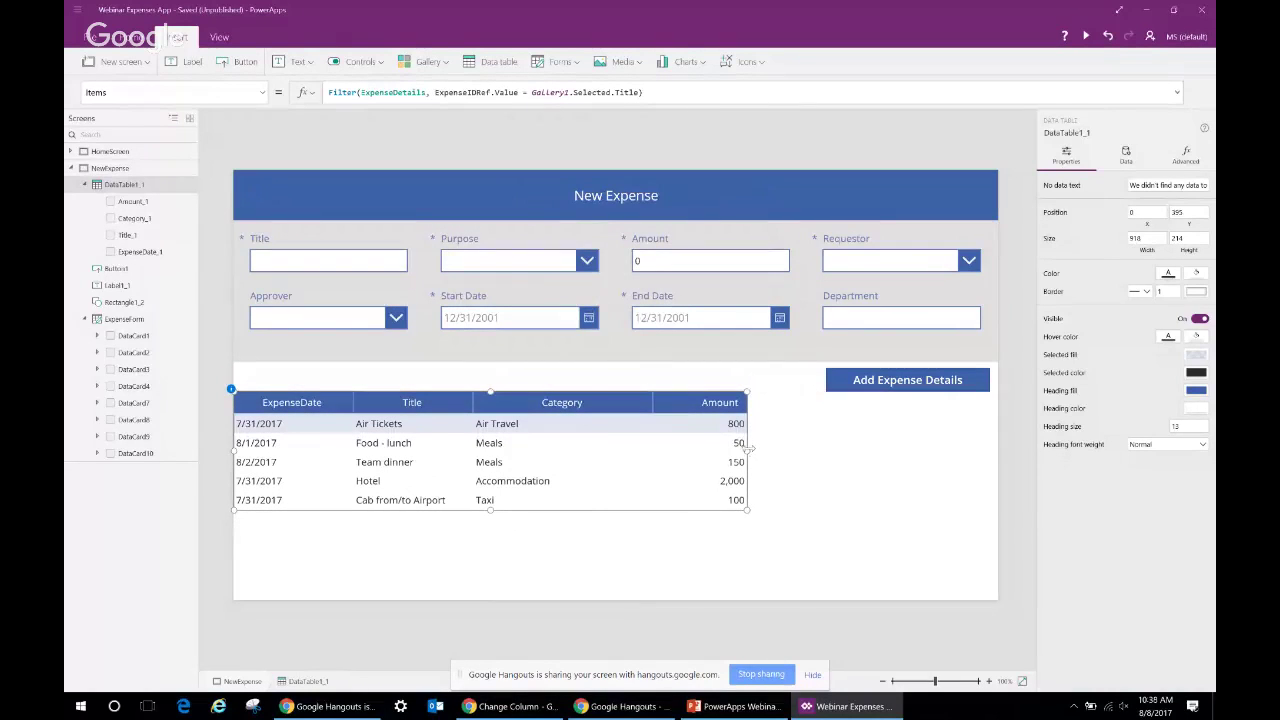
left_click_drag(749, 449, 998, 449)
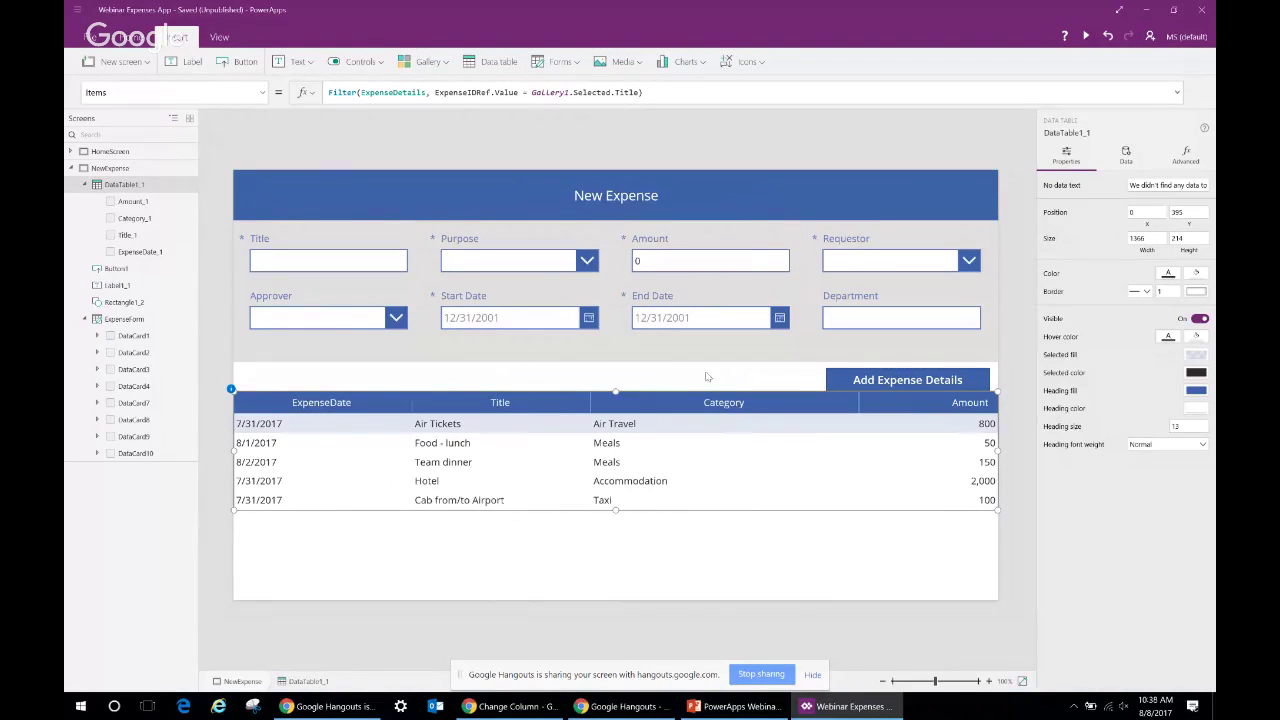
left_click(917, 386)
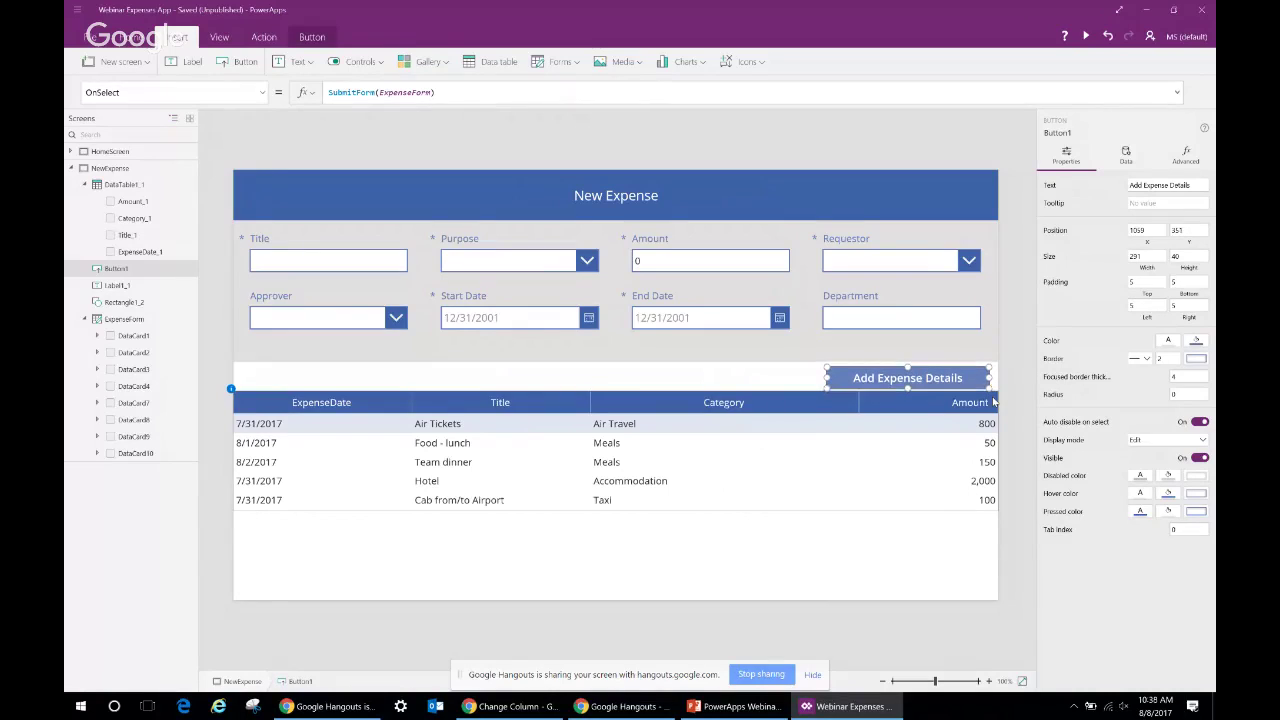
key("Up")
Try filtering the NewExpense data table by comparing ExpenseIDRef.Value with ExpenseForm.Updates instead of the selected gallery title
left_click(428, 450)
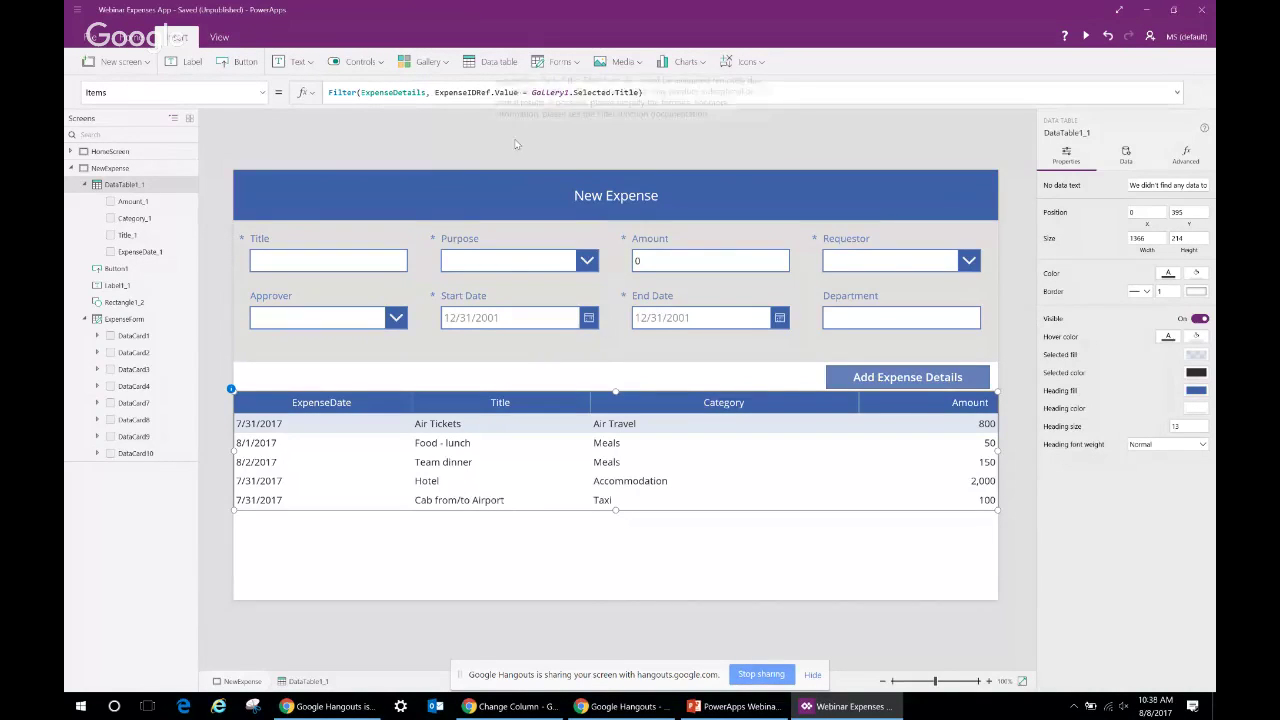
left_click_drag(531, 92, 641, 92)
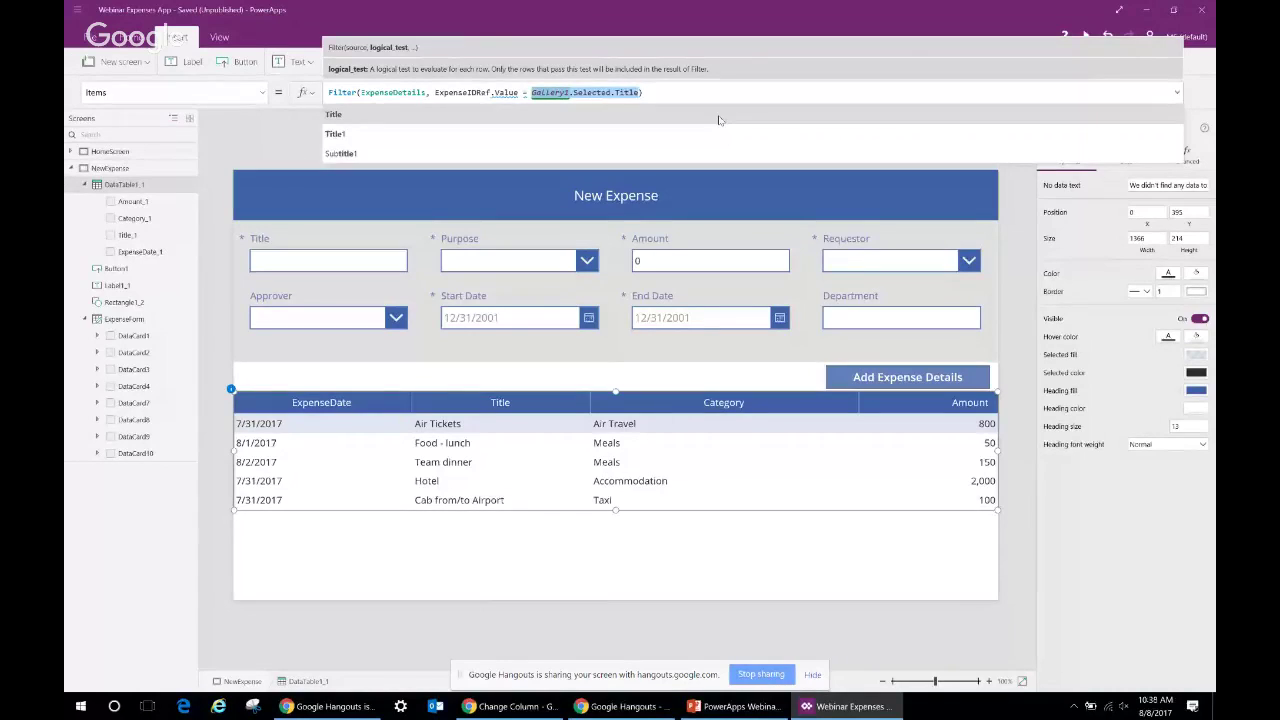
type("Expe")
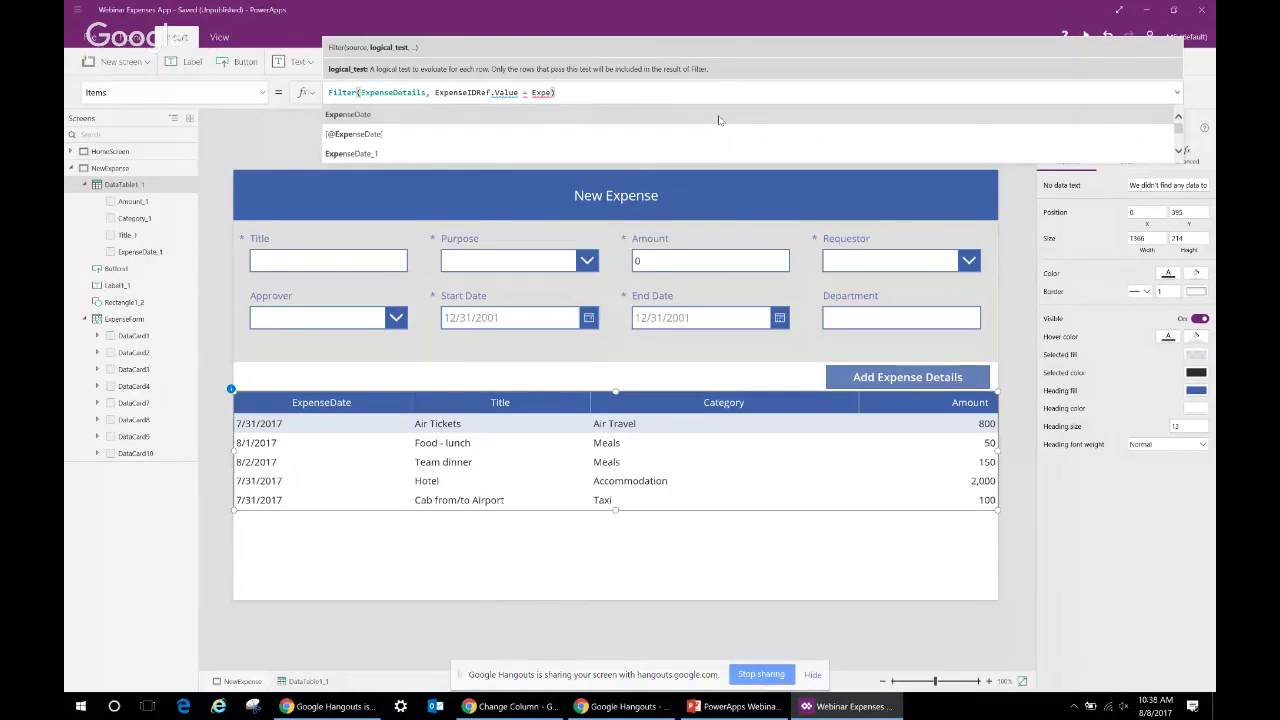
type("nseF")
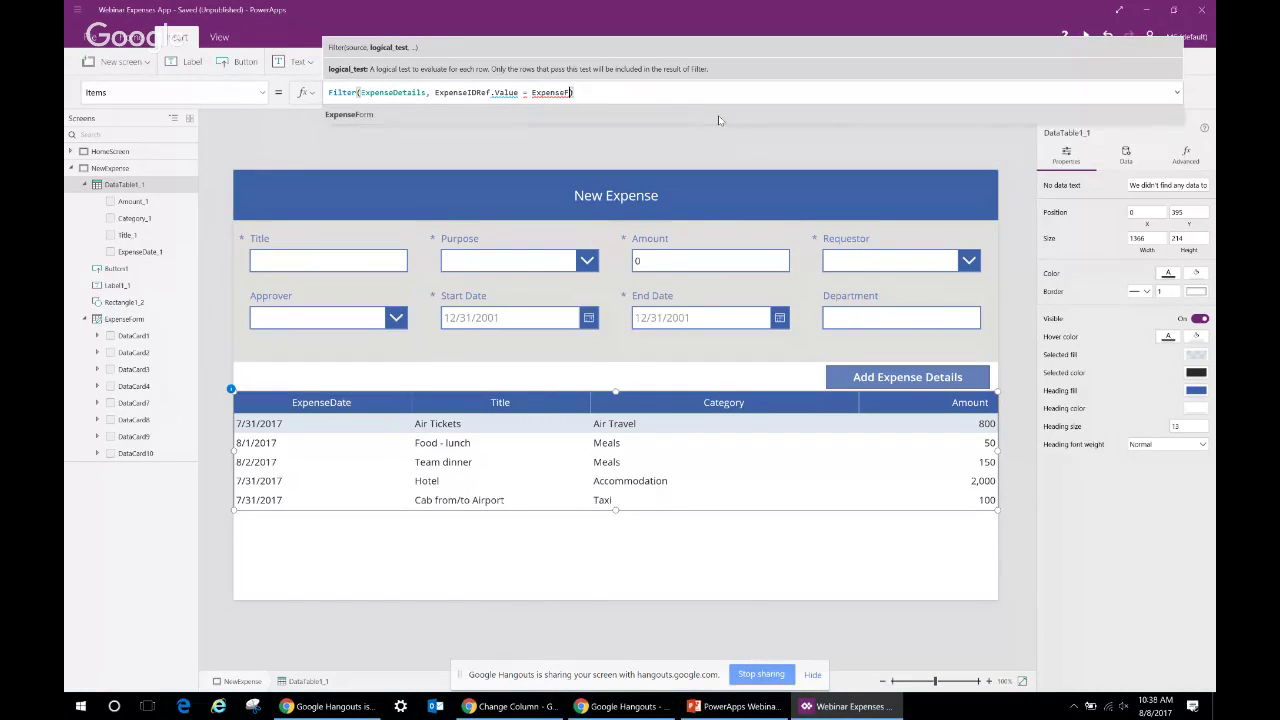
key("Tab")
type(".")
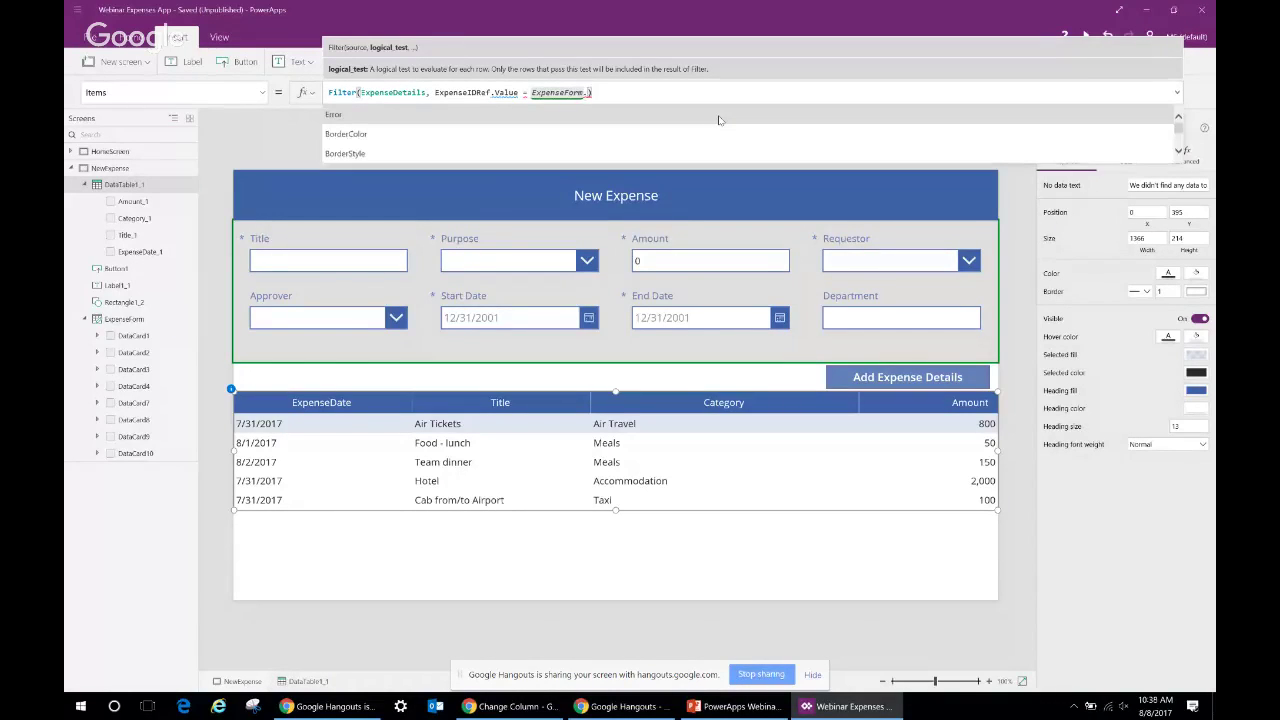
type("Up")
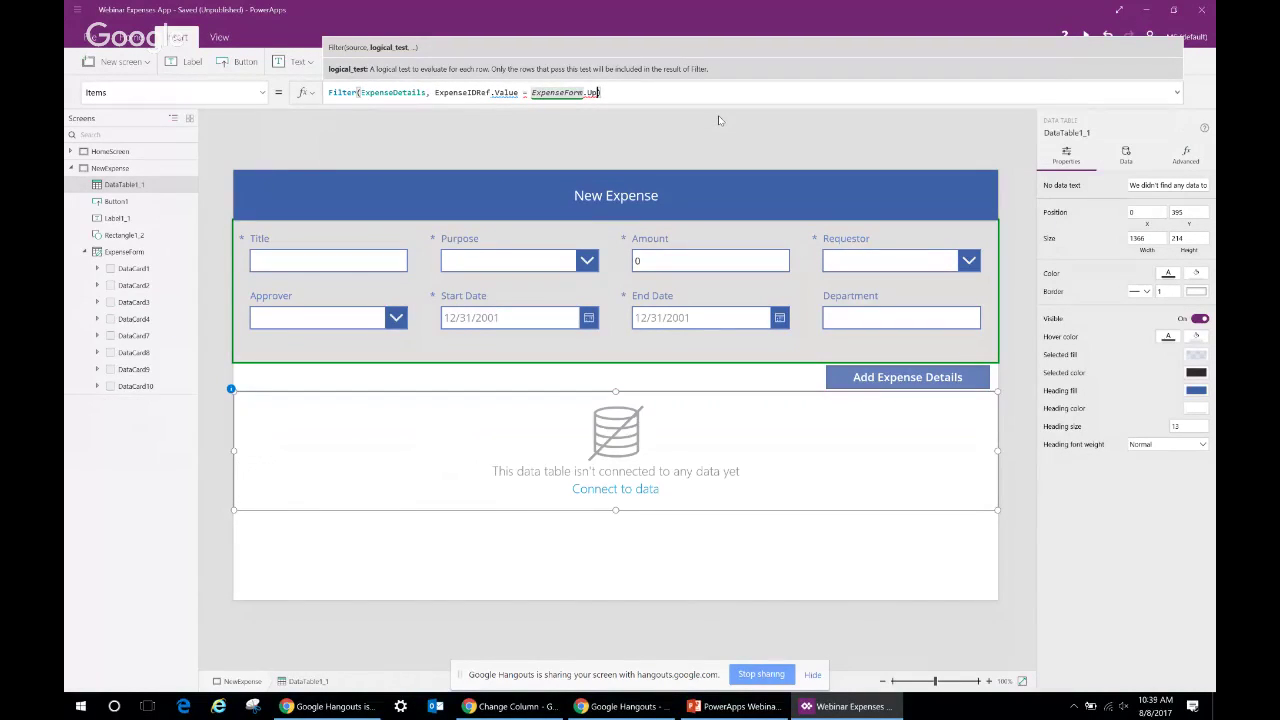
type("dates)")
left_click(633, 525)
left_click(629, 509)
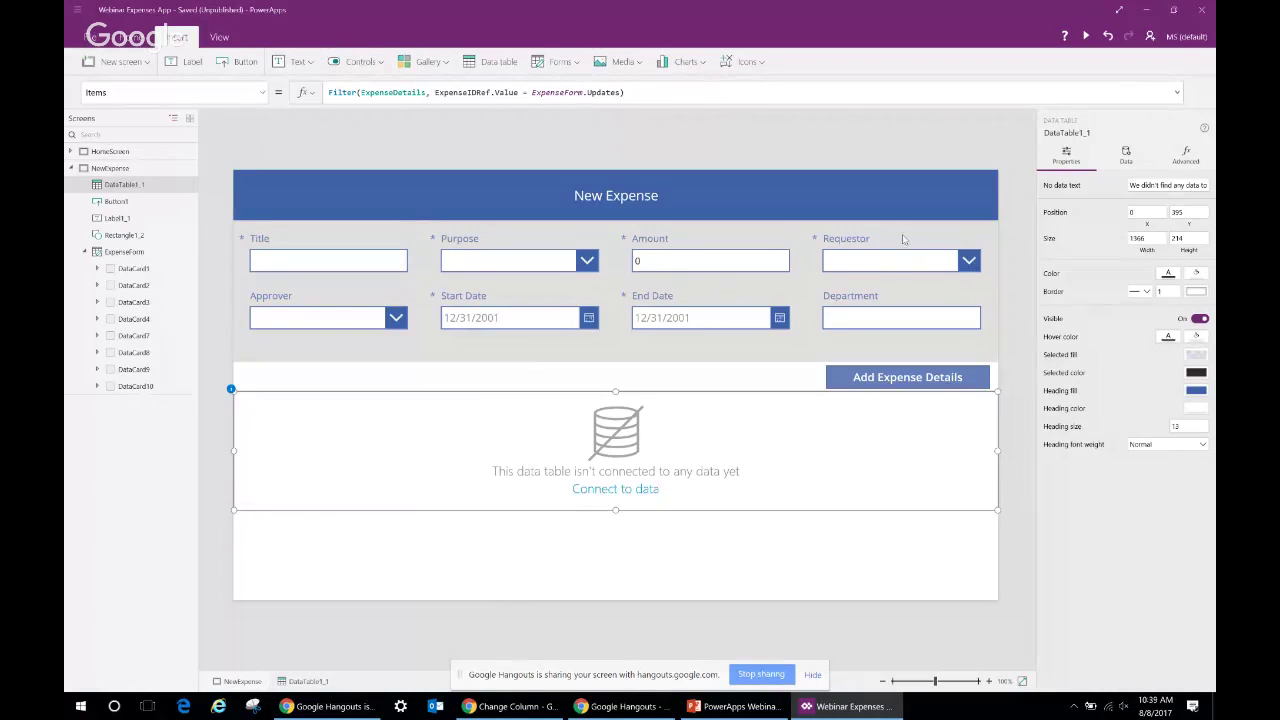
Reconnect the NewExpense data table to the ExpenseDetails source and begin adding Filter to its Items formula
left_click(1125, 160)
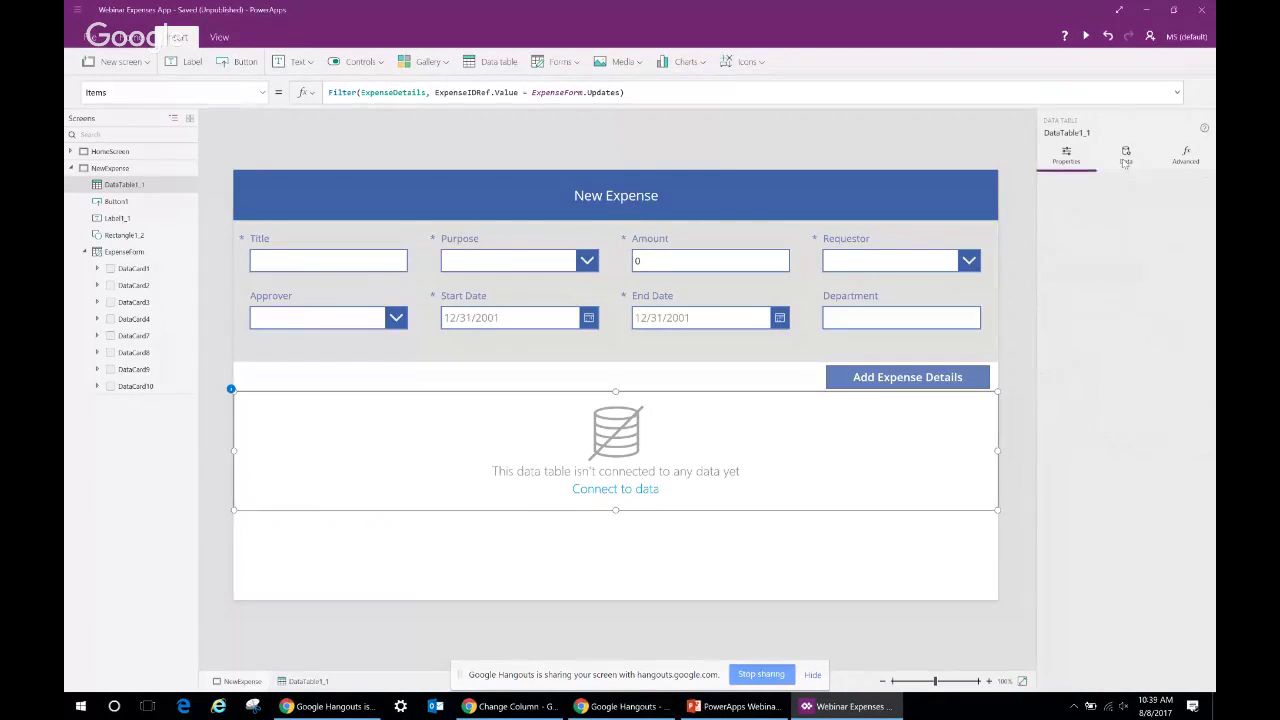
left_click(1162, 212)
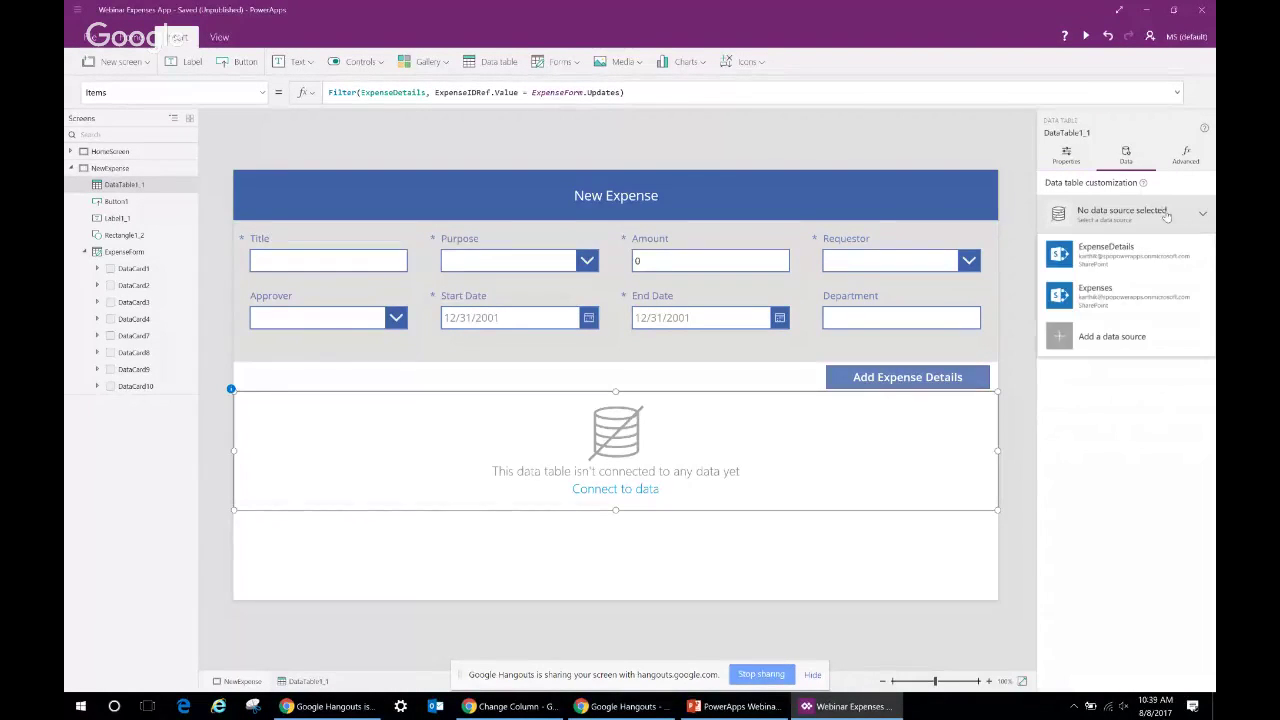
left_click(1125, 266)
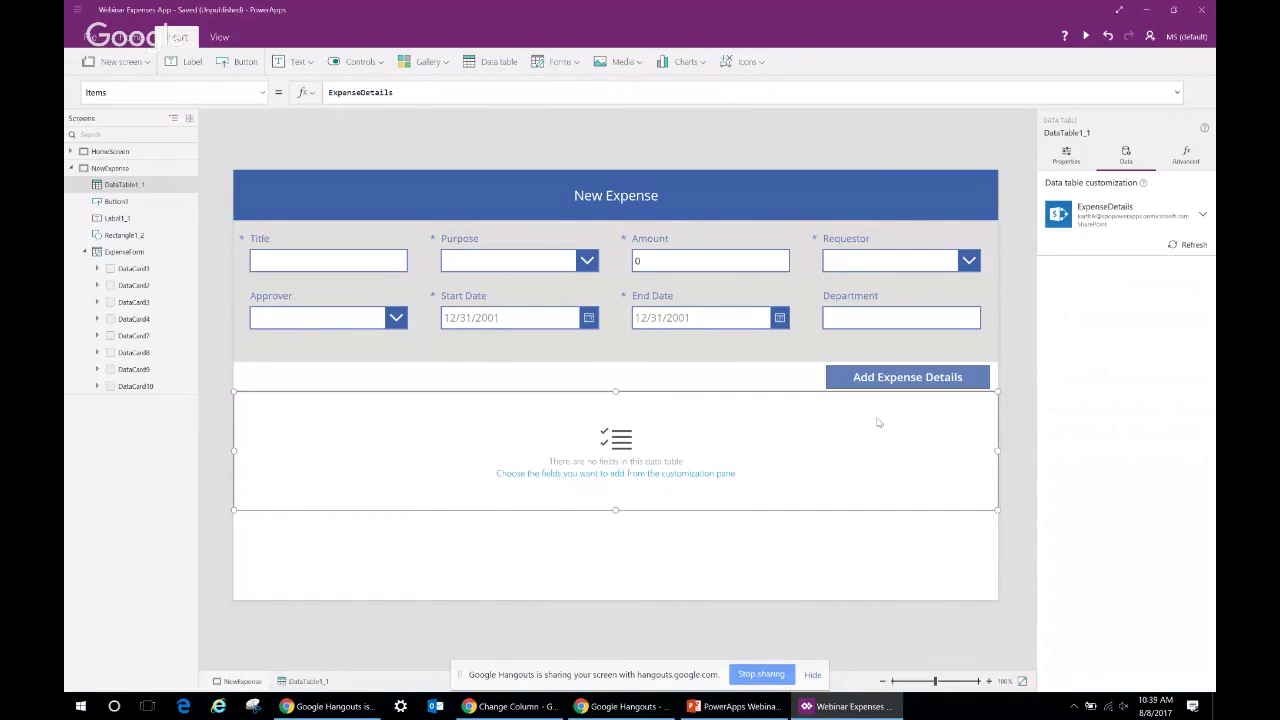
left_click(650, 507)
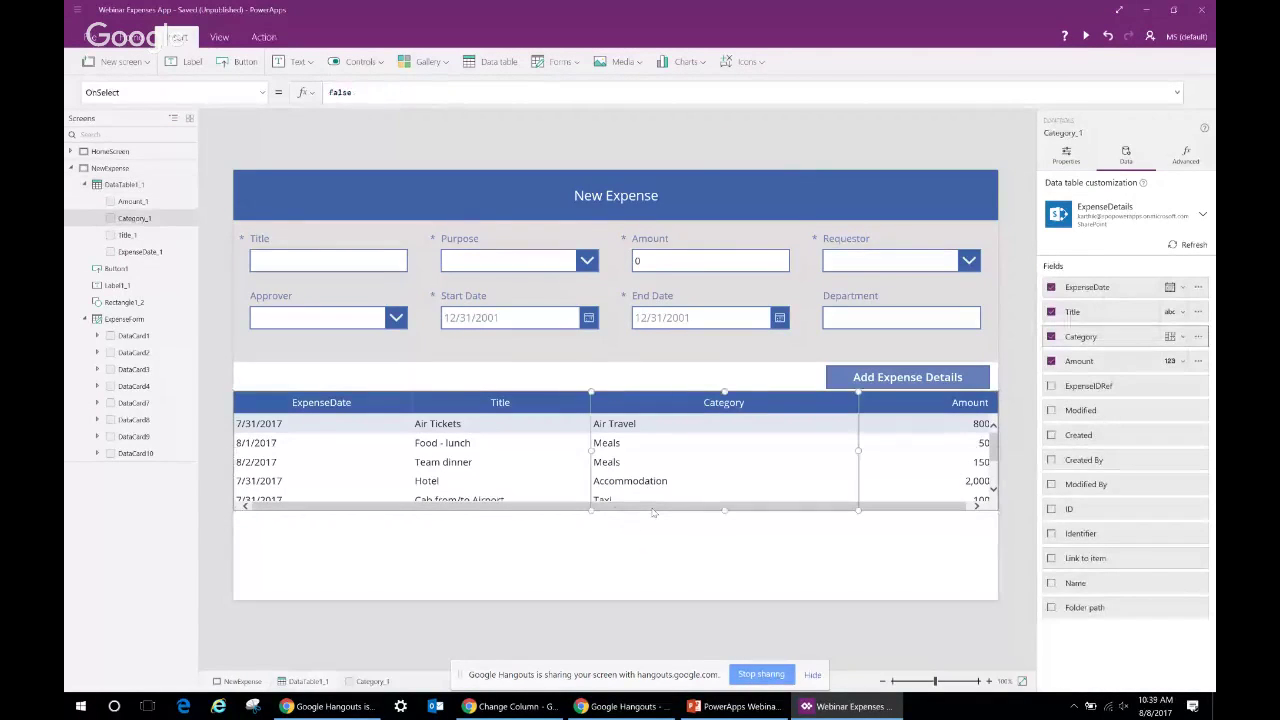
left_click(387, 490)
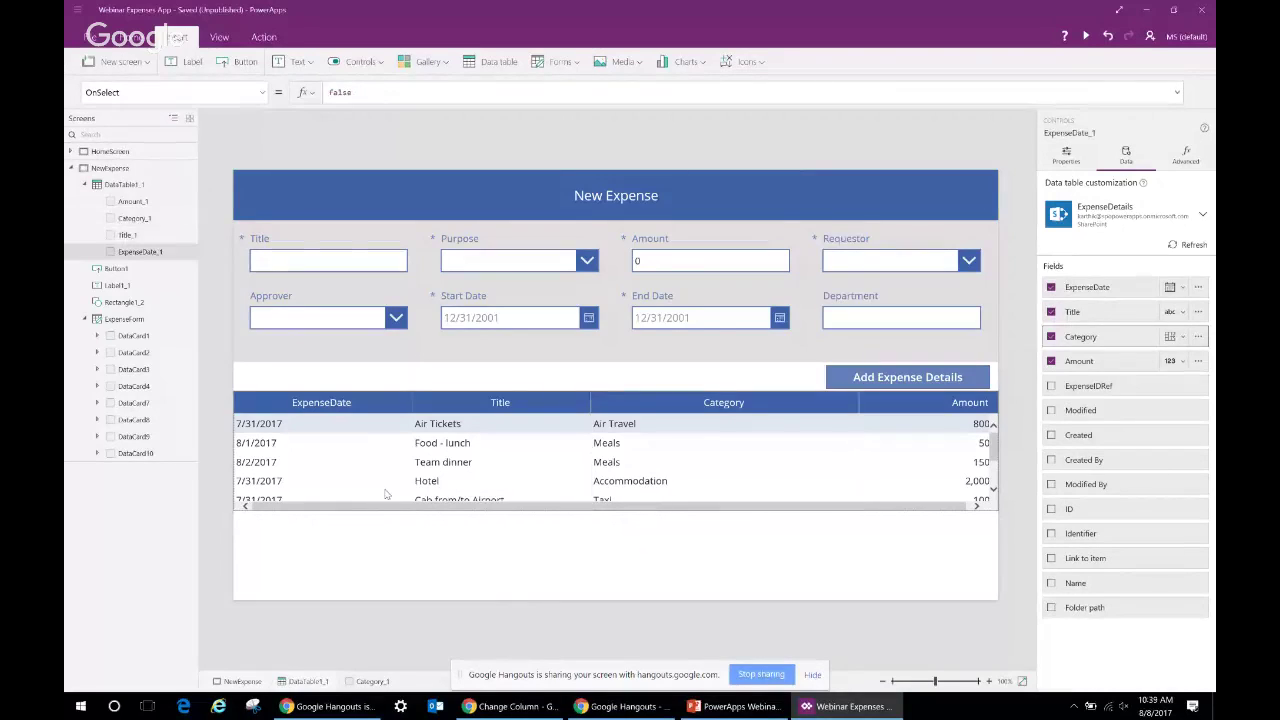
left_click(387, 489)
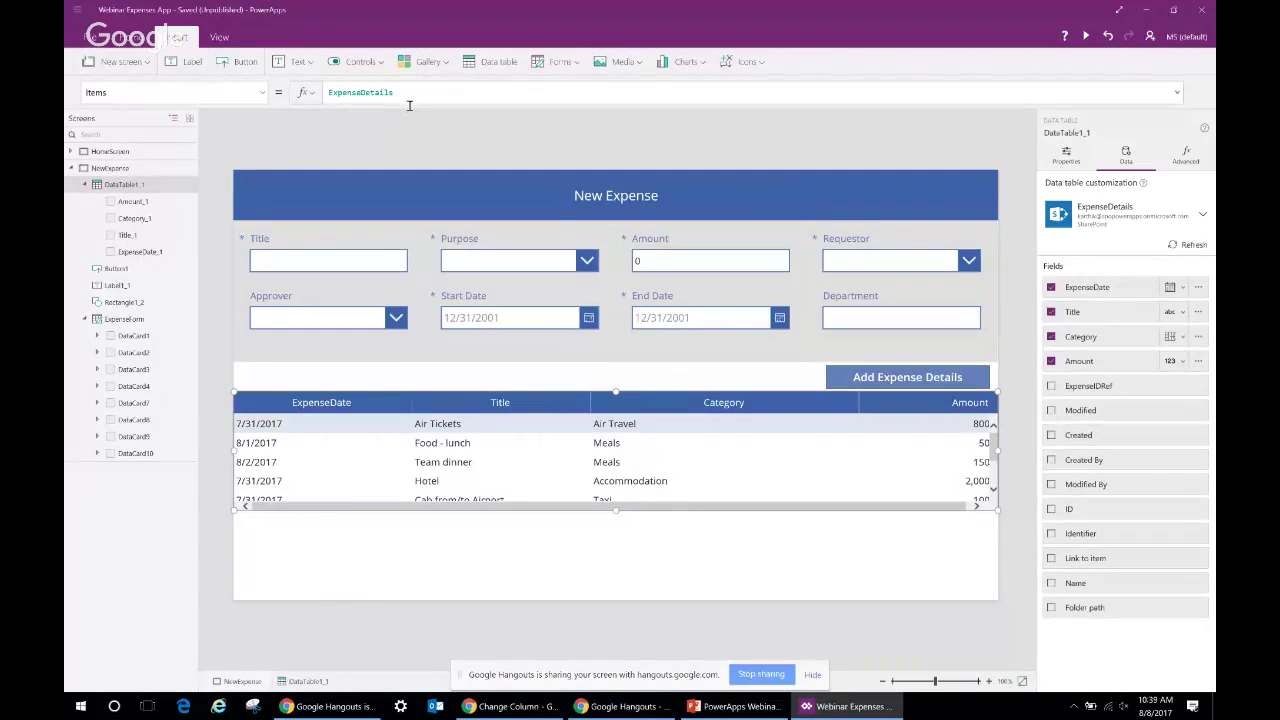
left_click(331, 93)
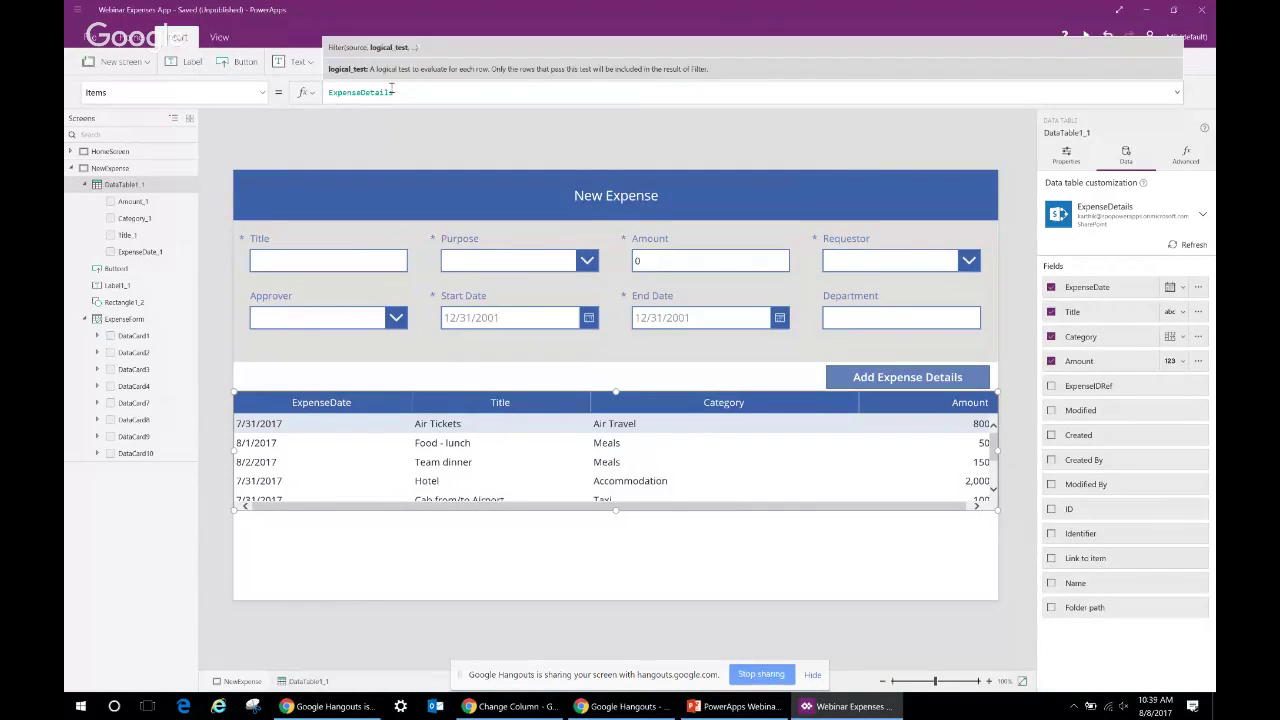
type("Filter")
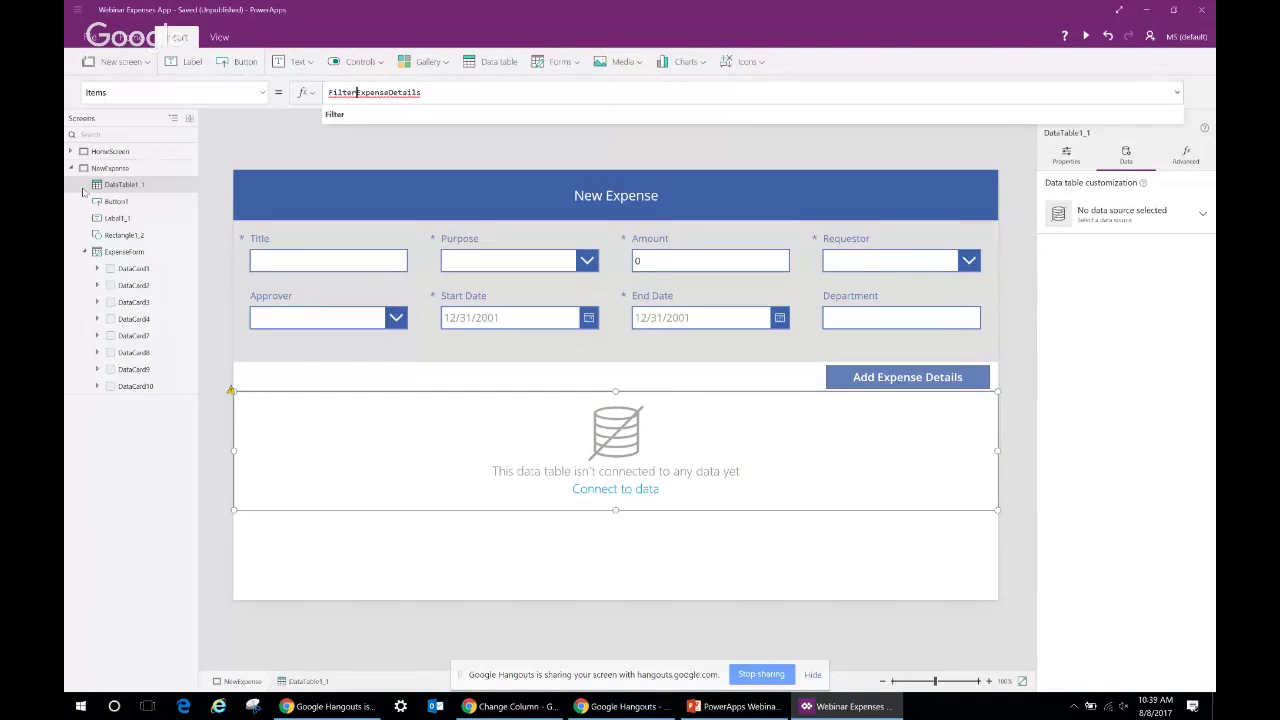
Copy the Filter formula from the HomeScreen data table's Items into the NewExpense data table's Items, replacing the incomplete formula
left_click(112, 152)
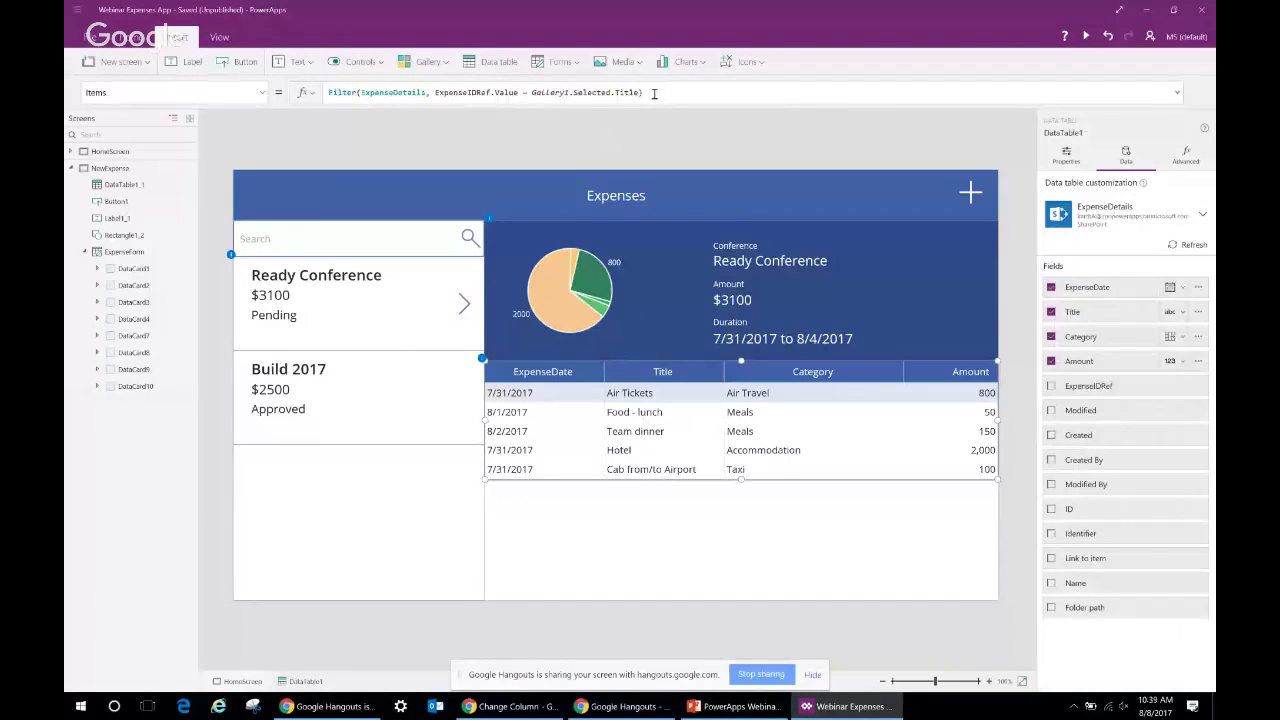
left_click_drag(654, 92, 330, 94)
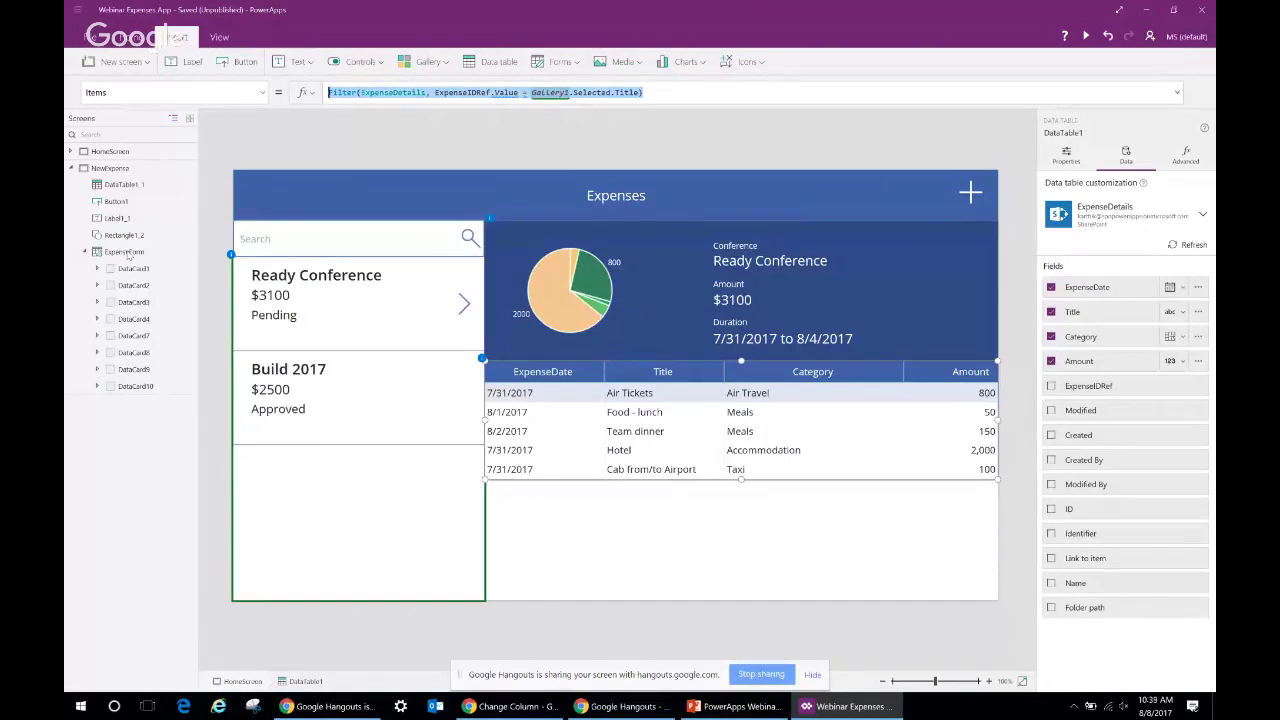
left_click(130, 168)
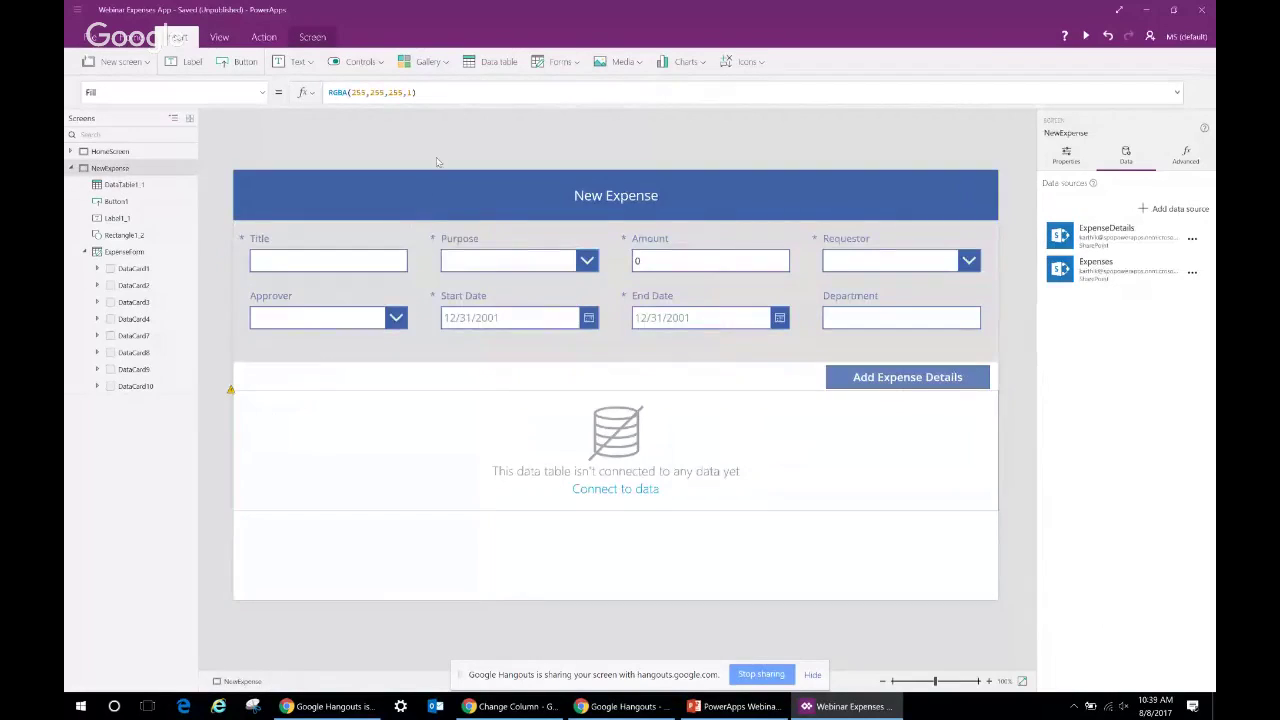
left_click(534, 422)
left_click(425, 93)
type("FilterExpenseDetails")
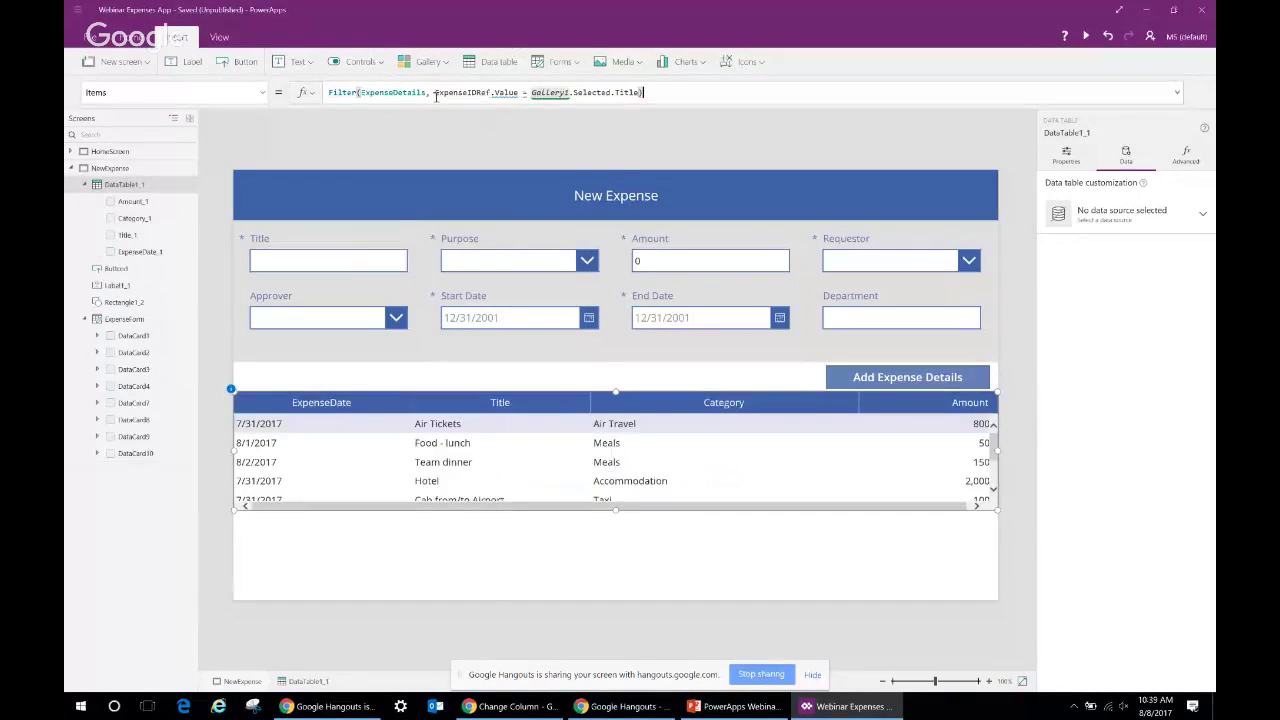
Change the NewExpense data table's Items filter to compare ExpenseIDRef.Value with ExpenseForm.Updates.Title instead of the selected gallery title
left_click(632, 91)
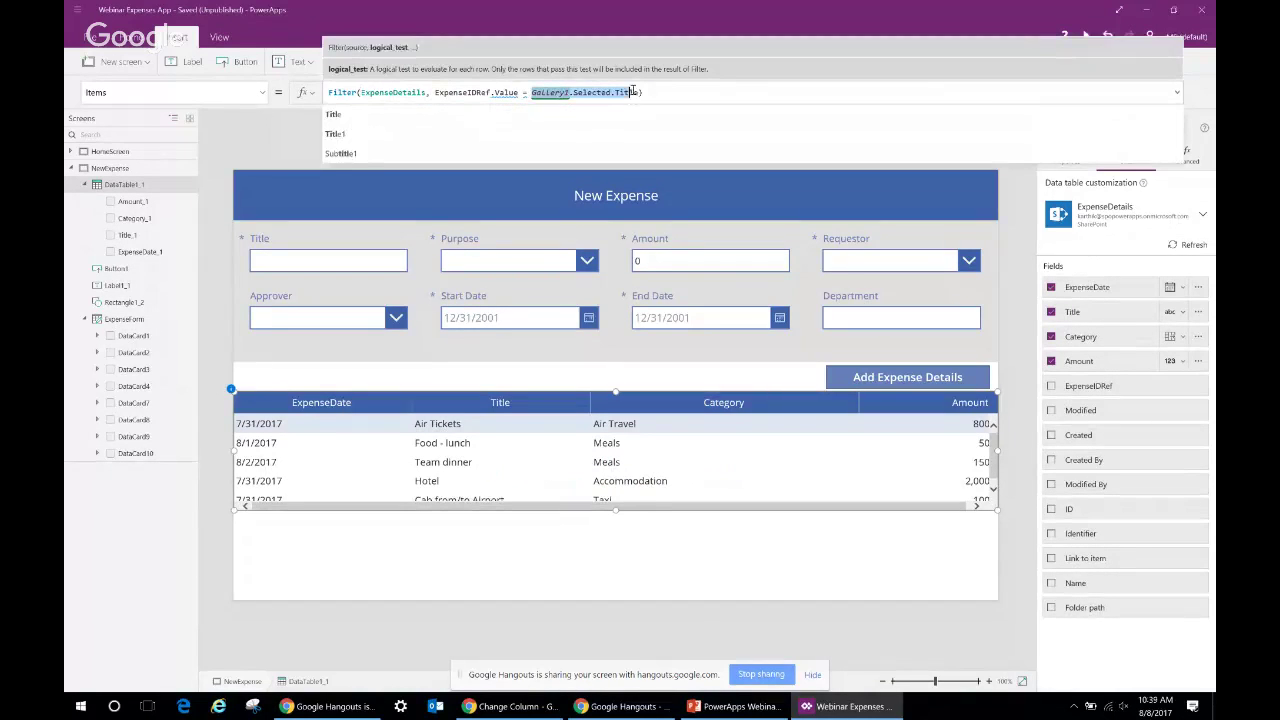
left_click_drag(632, 91, 642, 92)
type("Expense")
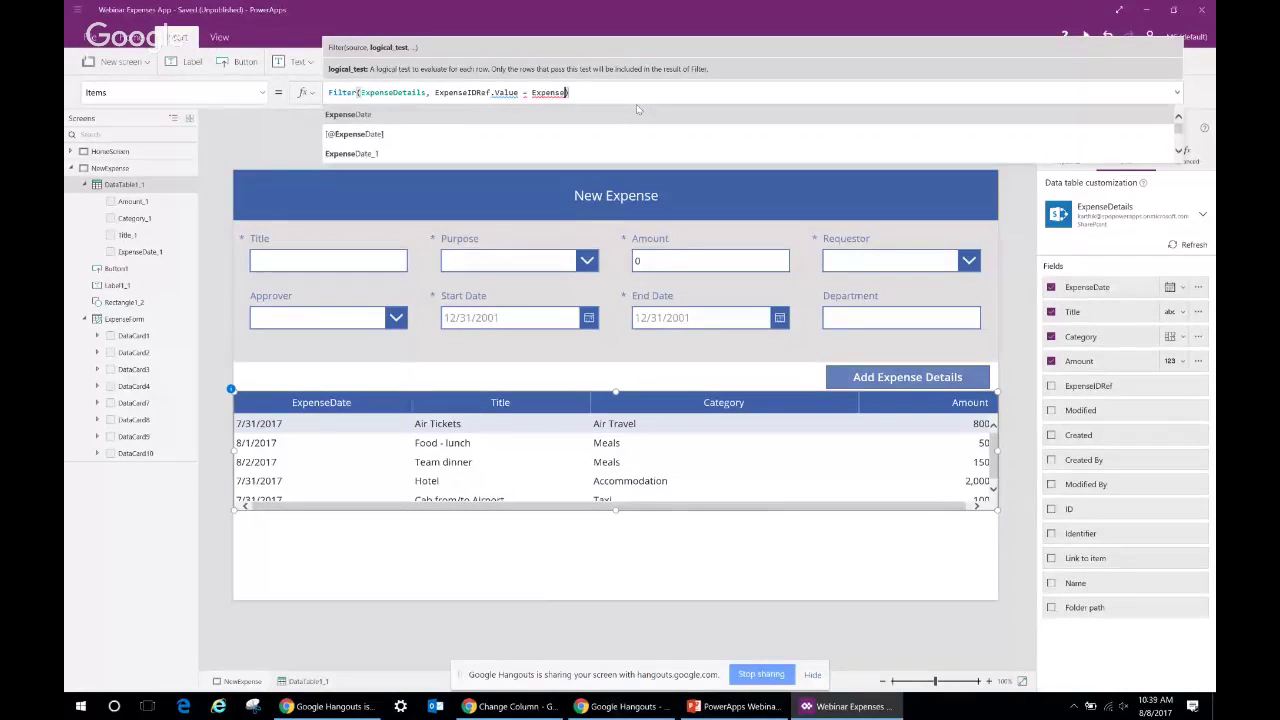
type("Form")
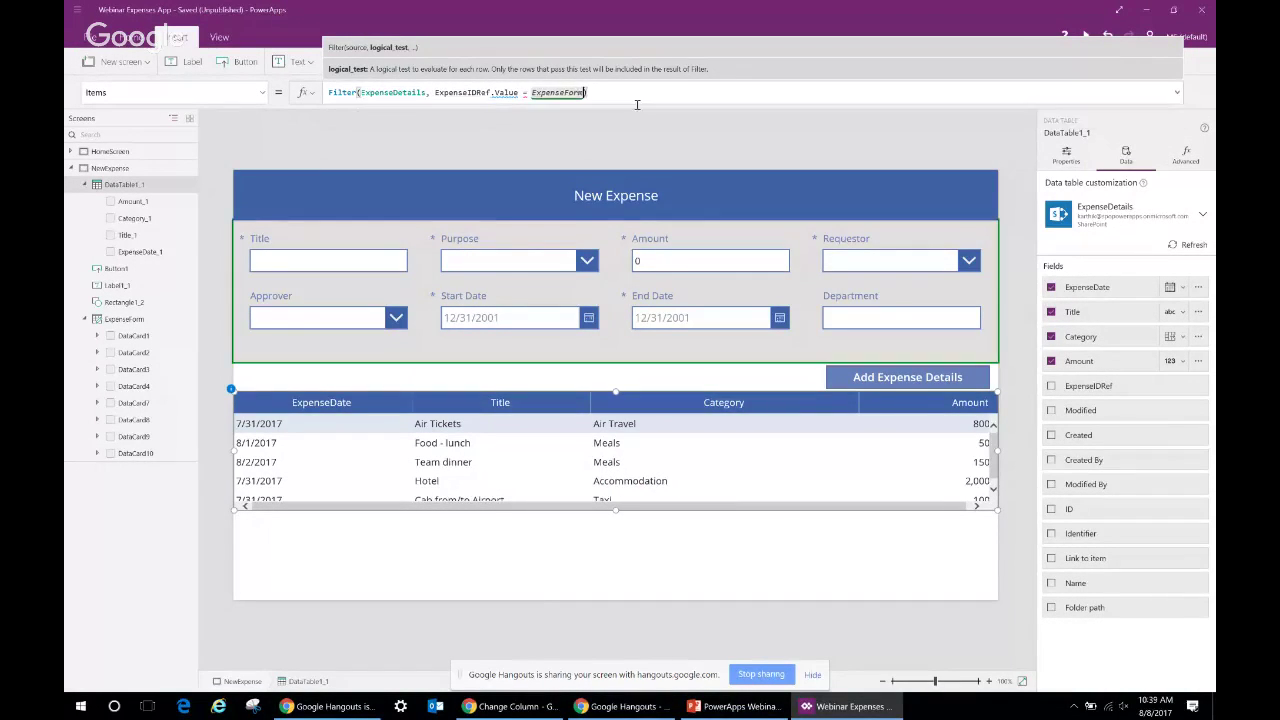
type(".up")
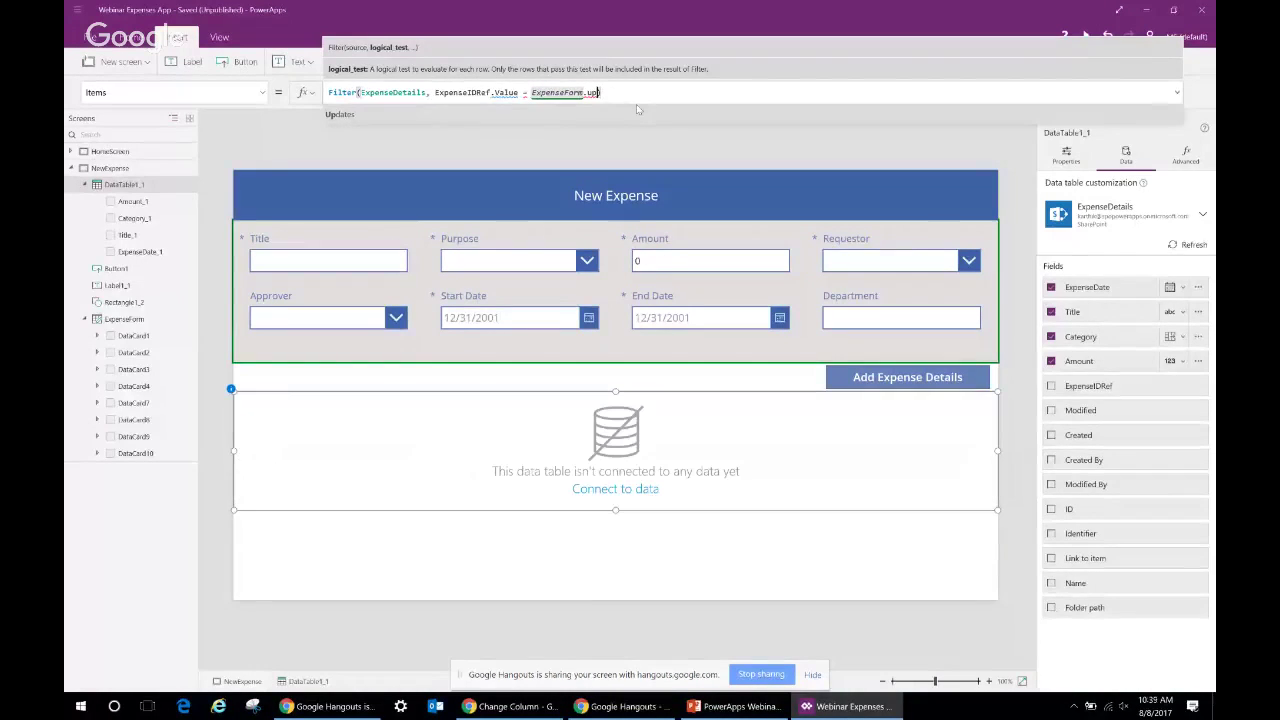
key("Tab")
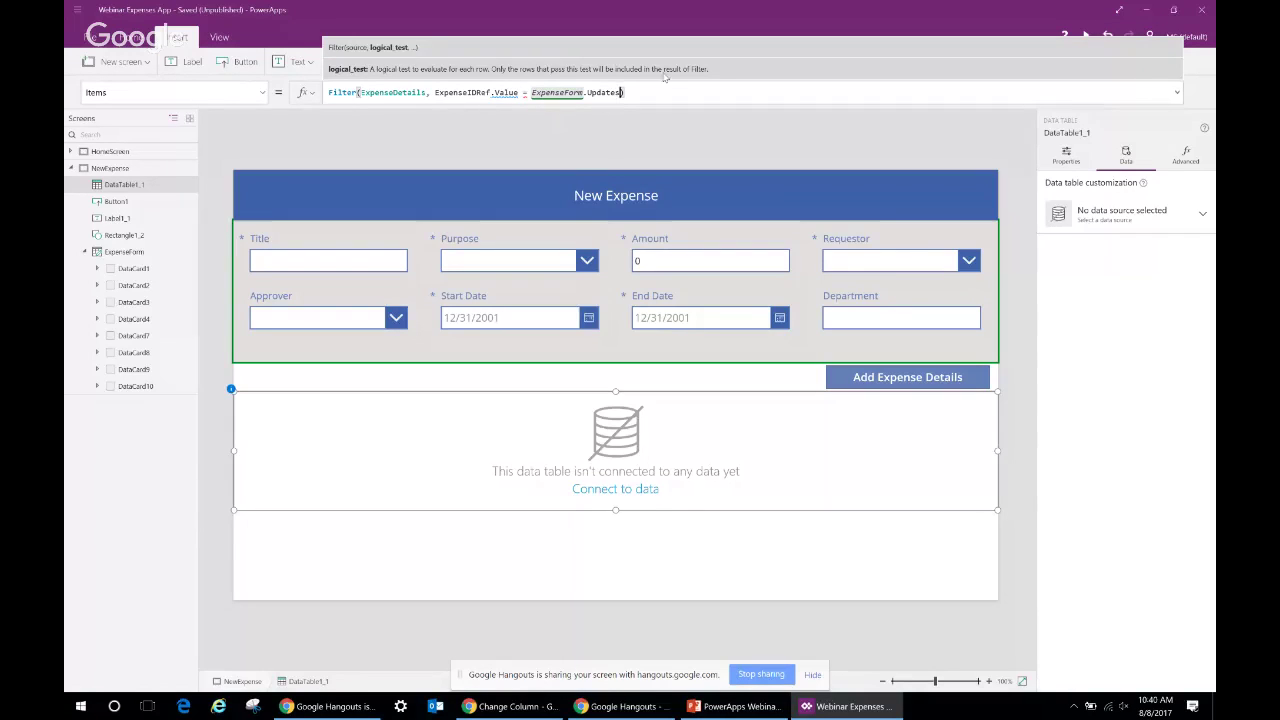
type(".")
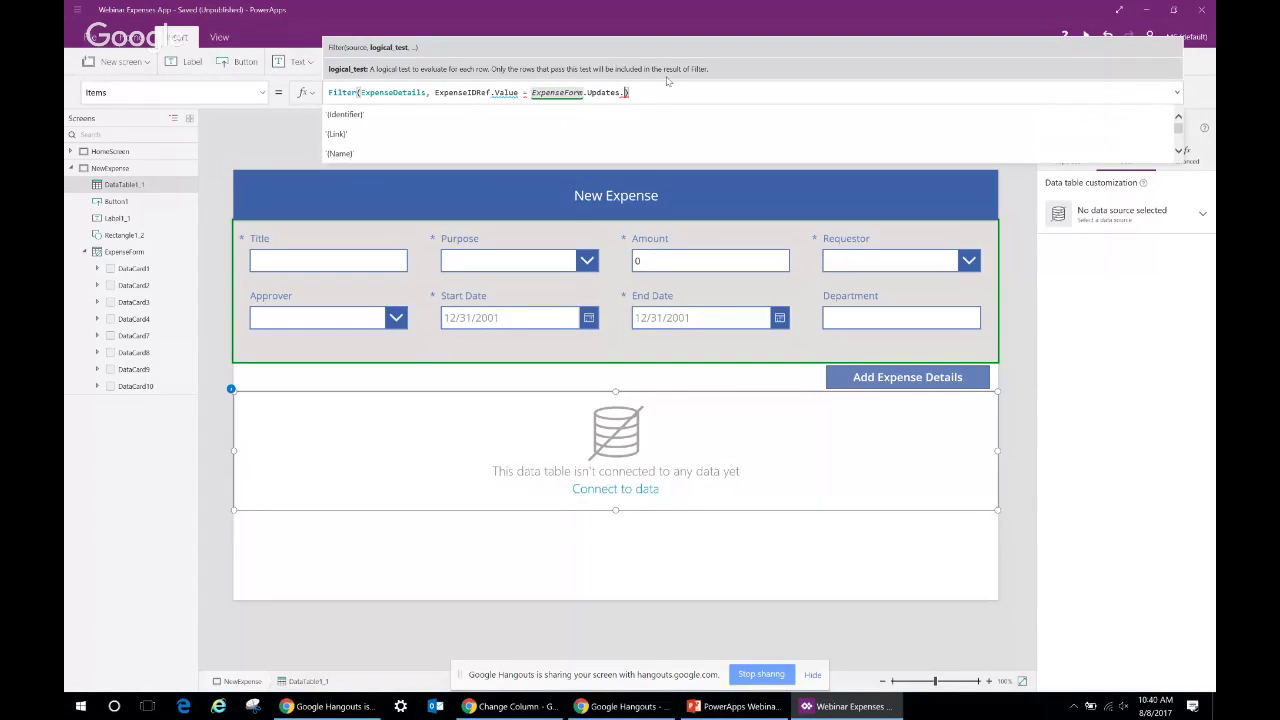
type("Title")
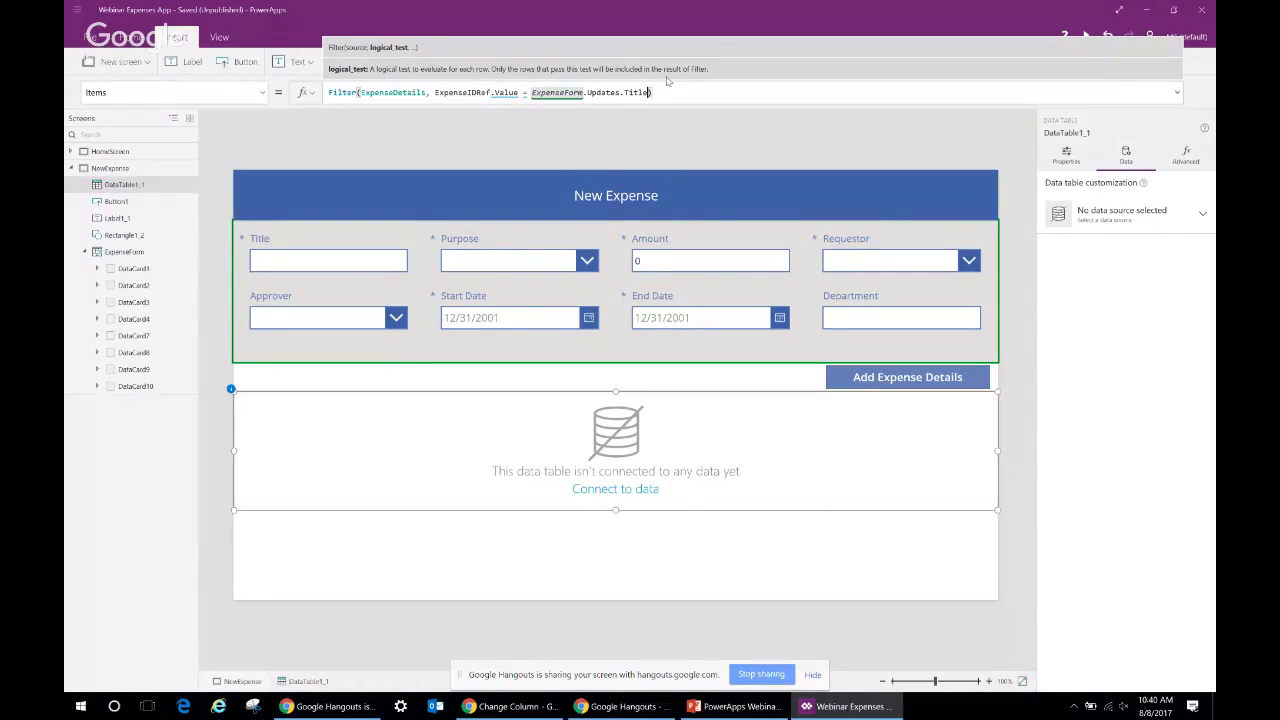
left_click_drag(688, 93, 298, 98)
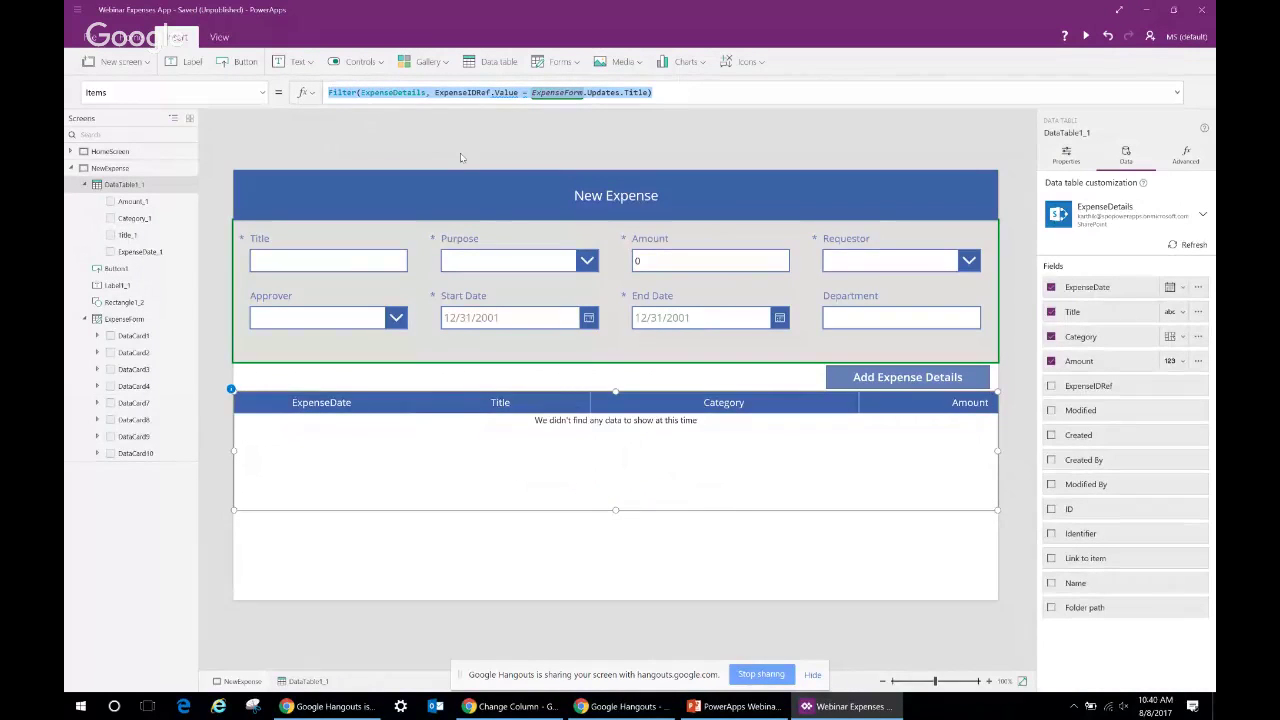
left_click(620, 162)
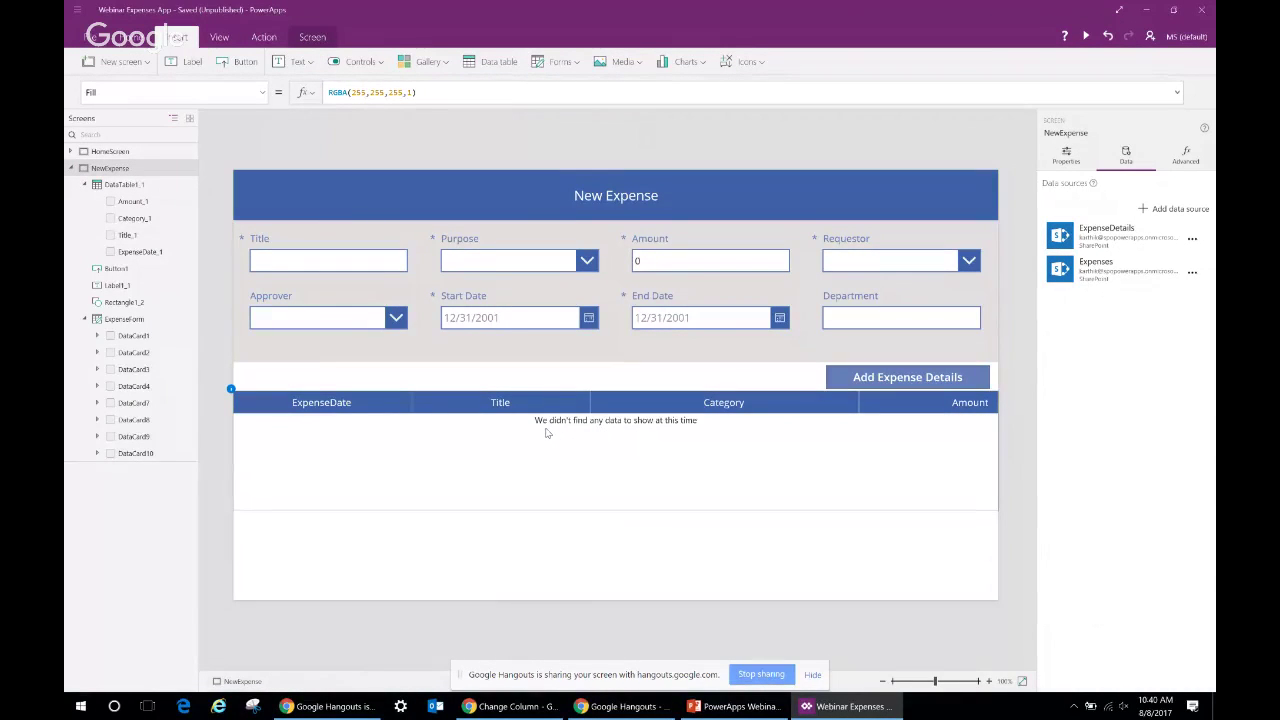
Shorten the data table slightly and insert an edit form directly below it, spanning the full screen width and stopping above the screen's lower edge
left_click(587, 500)
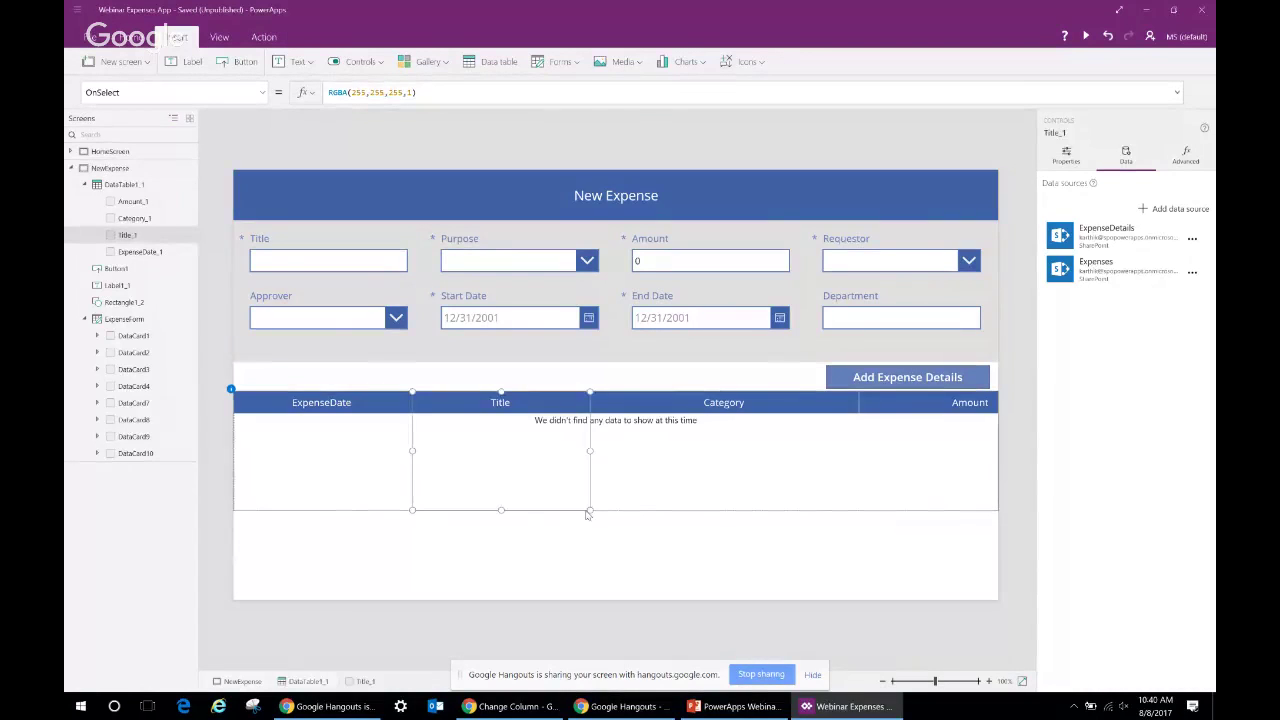
left_click_drag(614, 502, 613, 483)
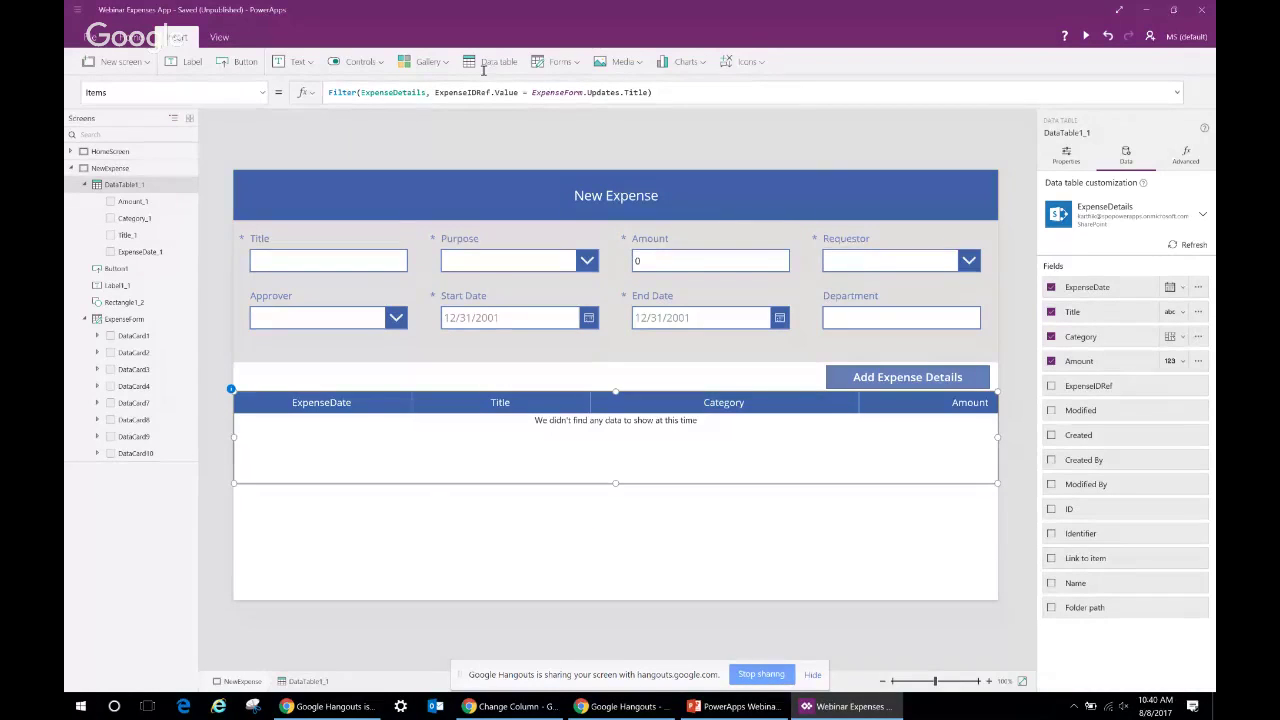
left_click(558, 62)
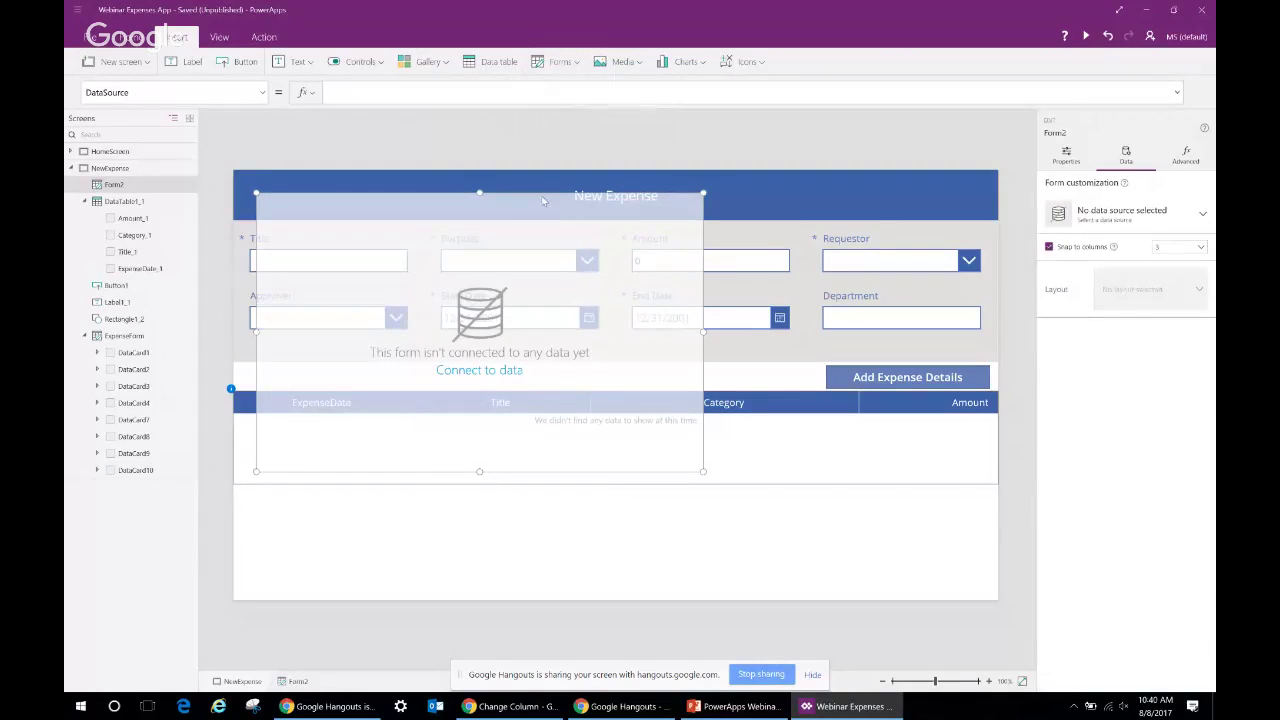
left_click_drag(543, 201, 525, 330)
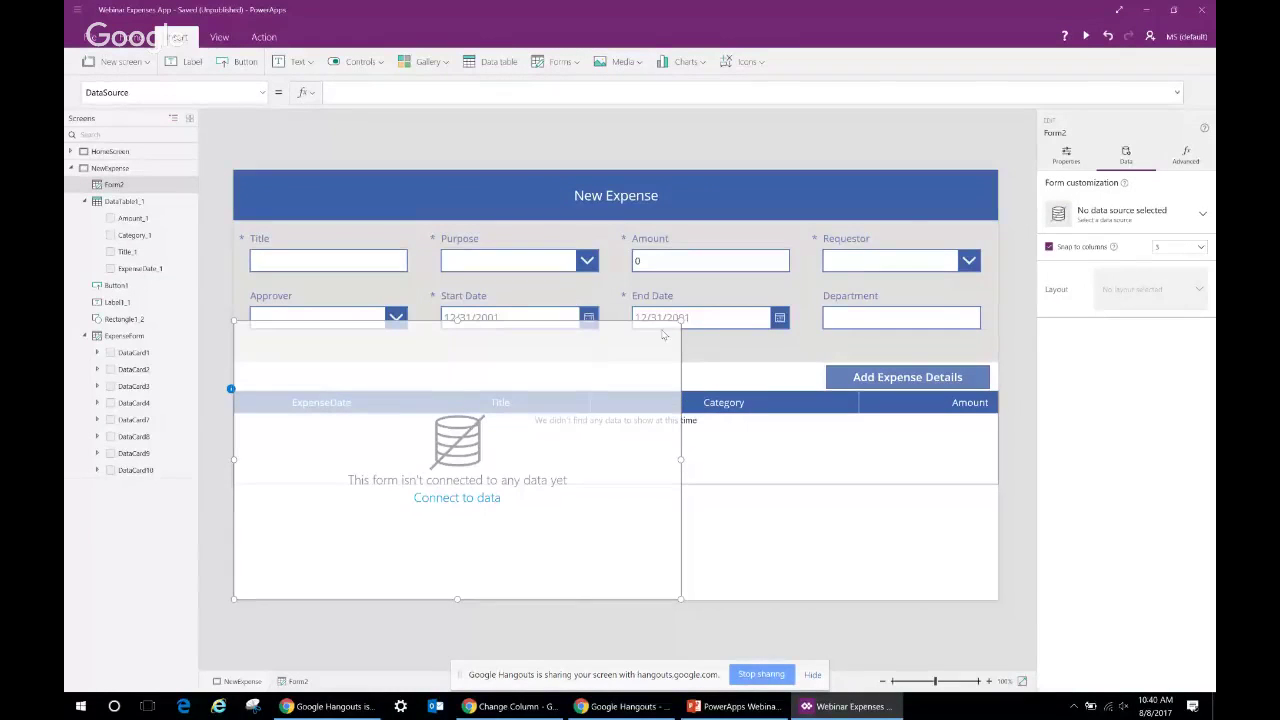
left_click_drag(663, 335, 722, 366)
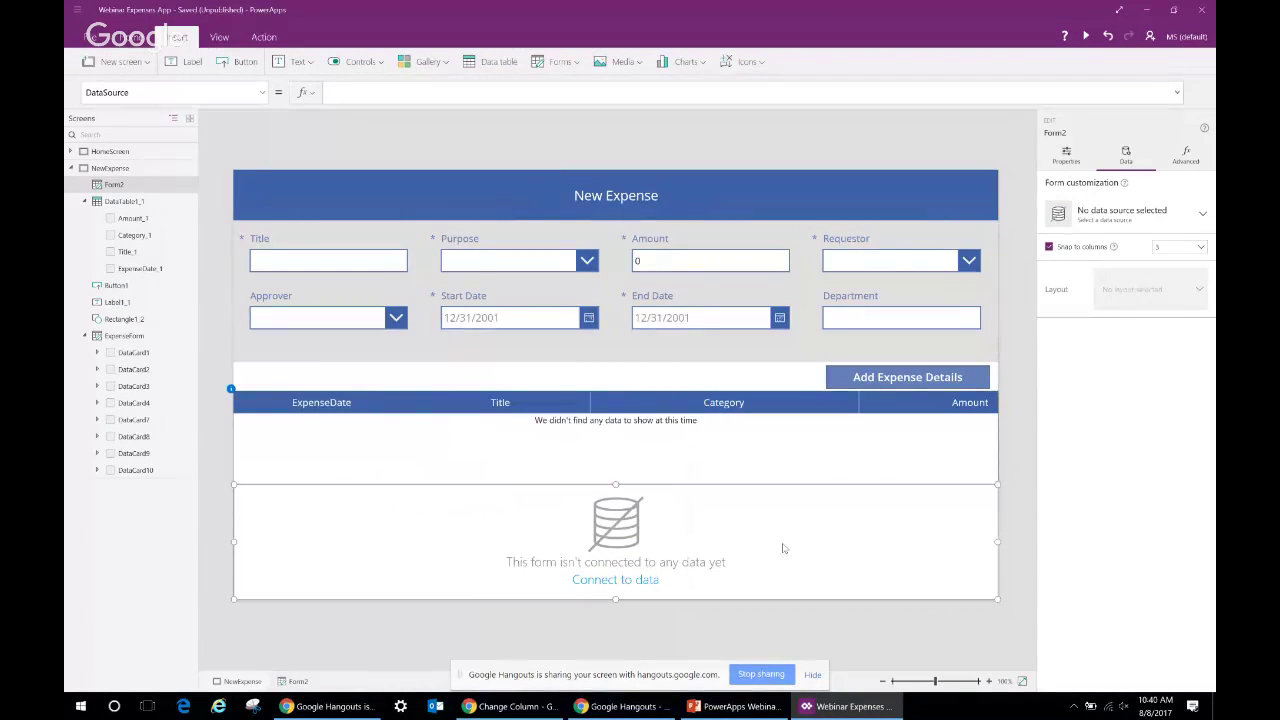
left_click_drag(615, 599, 627, 547)
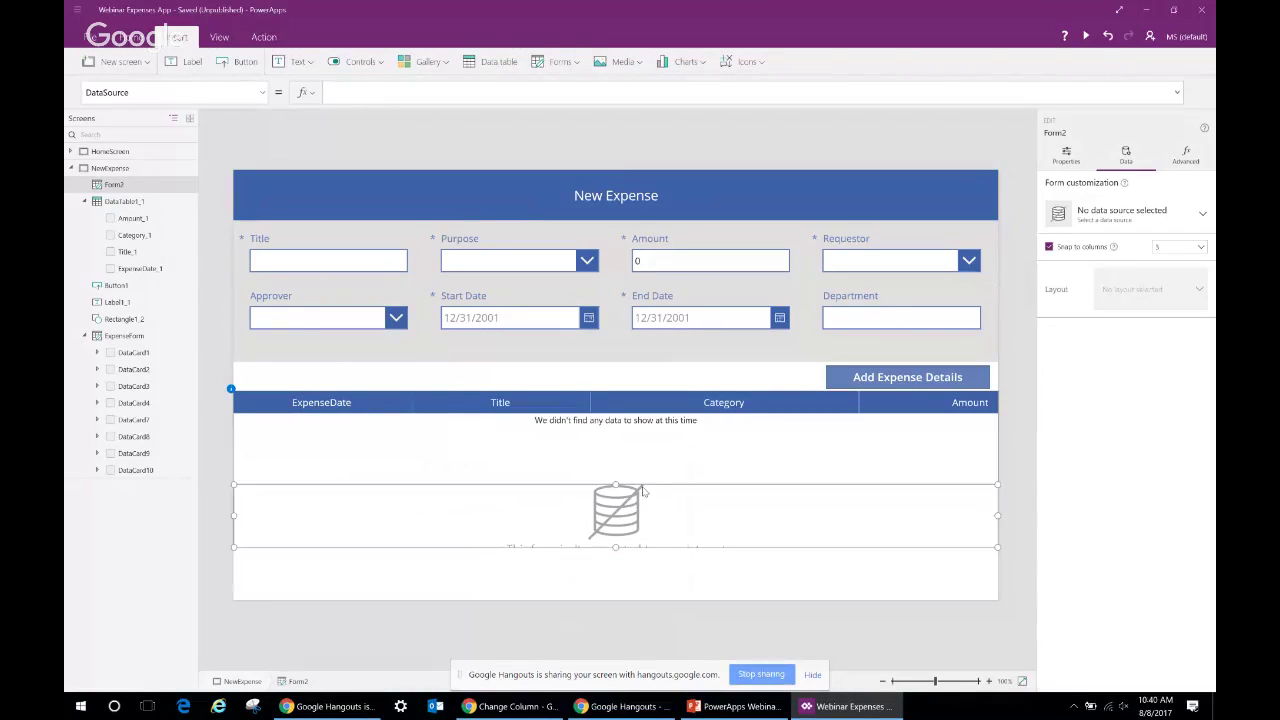
Connect the new form to ExpenseDetails and keep only the Title, ExpenseIDRef, Category, Amount and ExpenseDate fields shown
left_click(1187, 214)
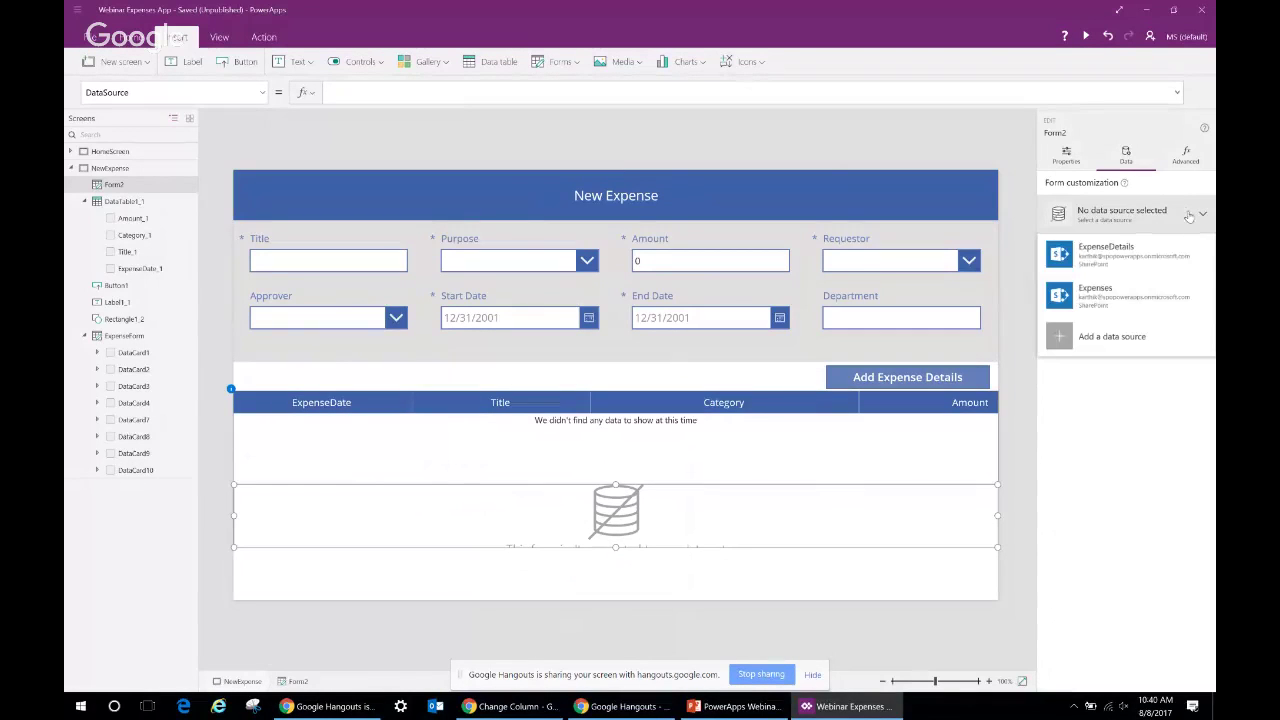
left_click(1162, 265)
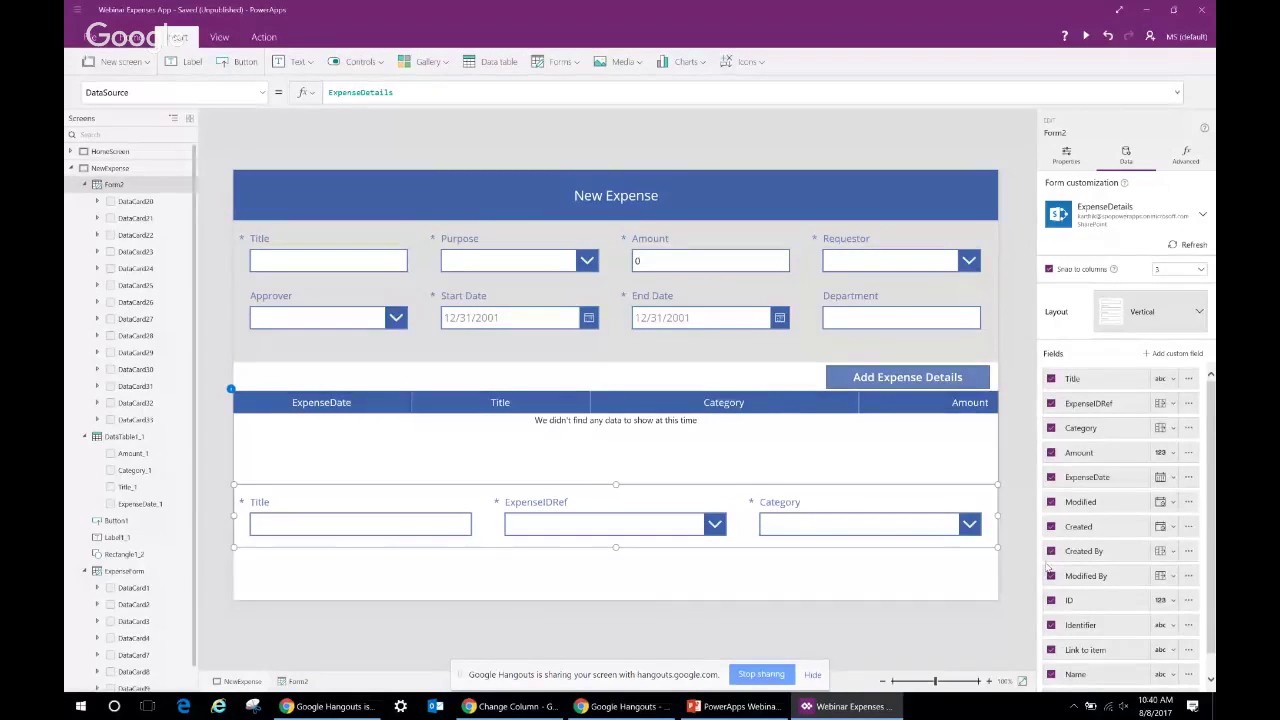
left_click(1051, 551)
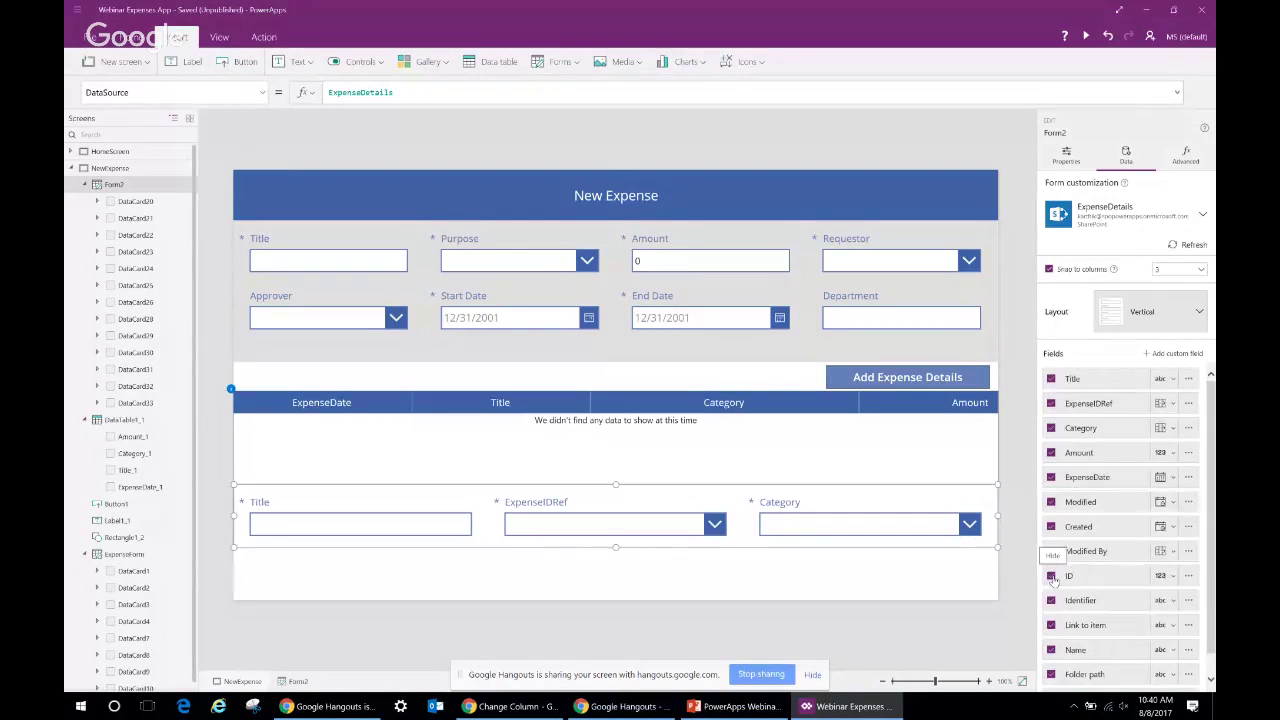
left_click(1051, 576)
left_click(1051, 576)
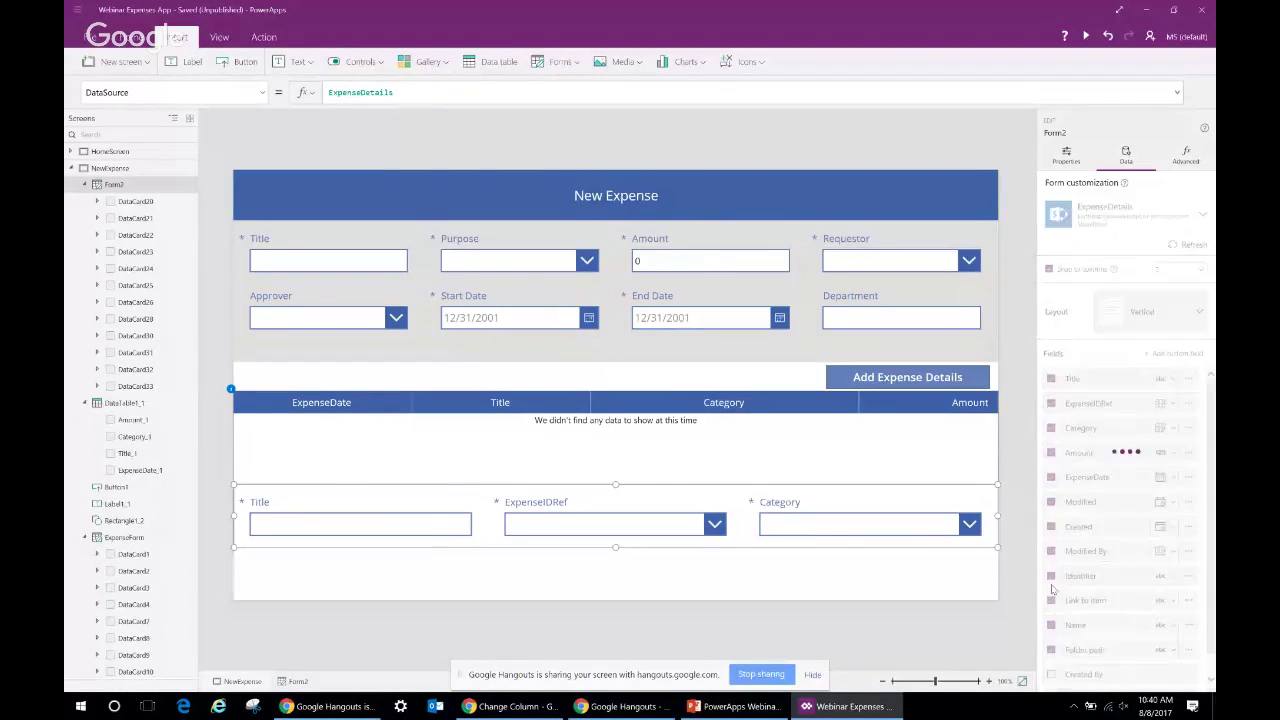
left_click(1051, 576)
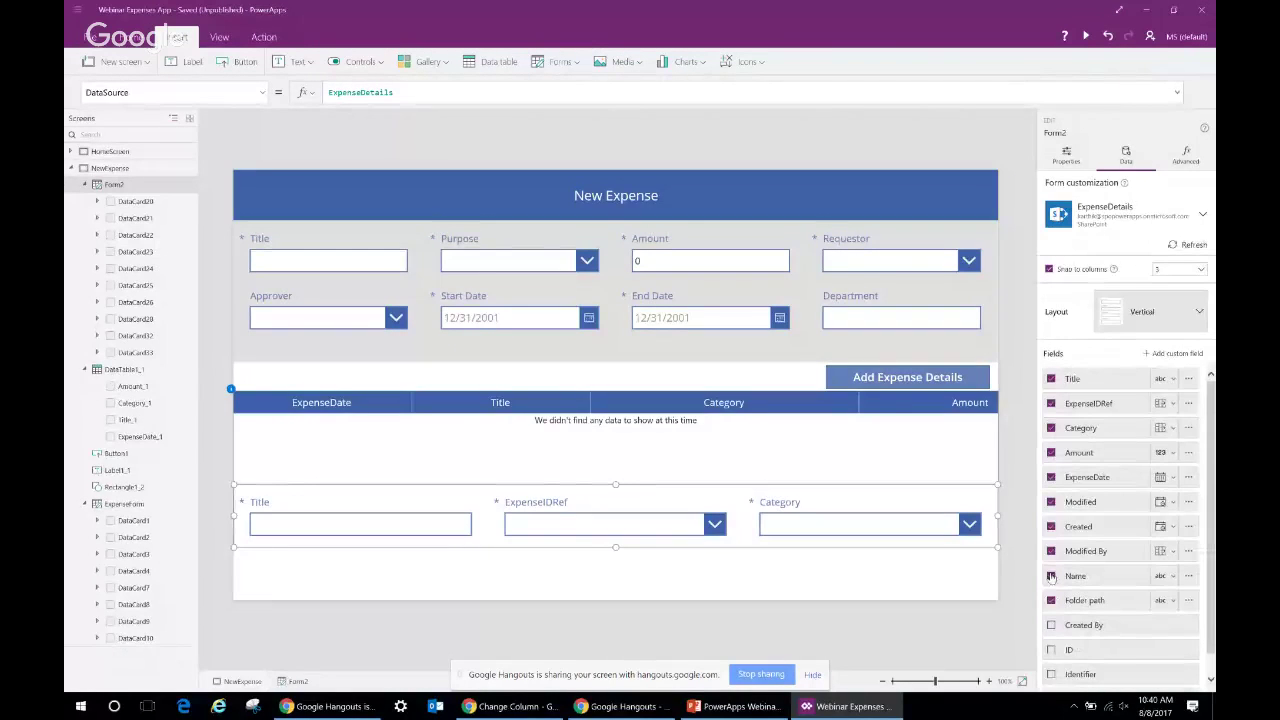
left_click(1051, 551)
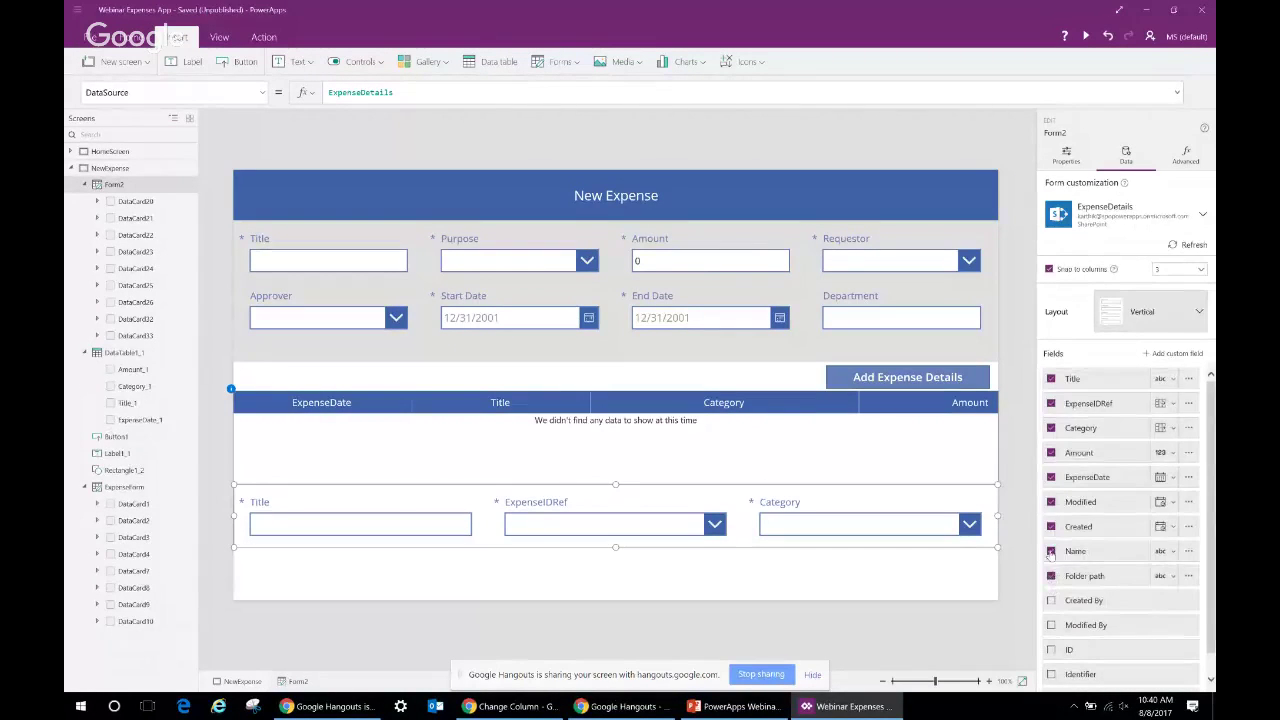
left_click(1051, 551)
left_click(1051, 551)
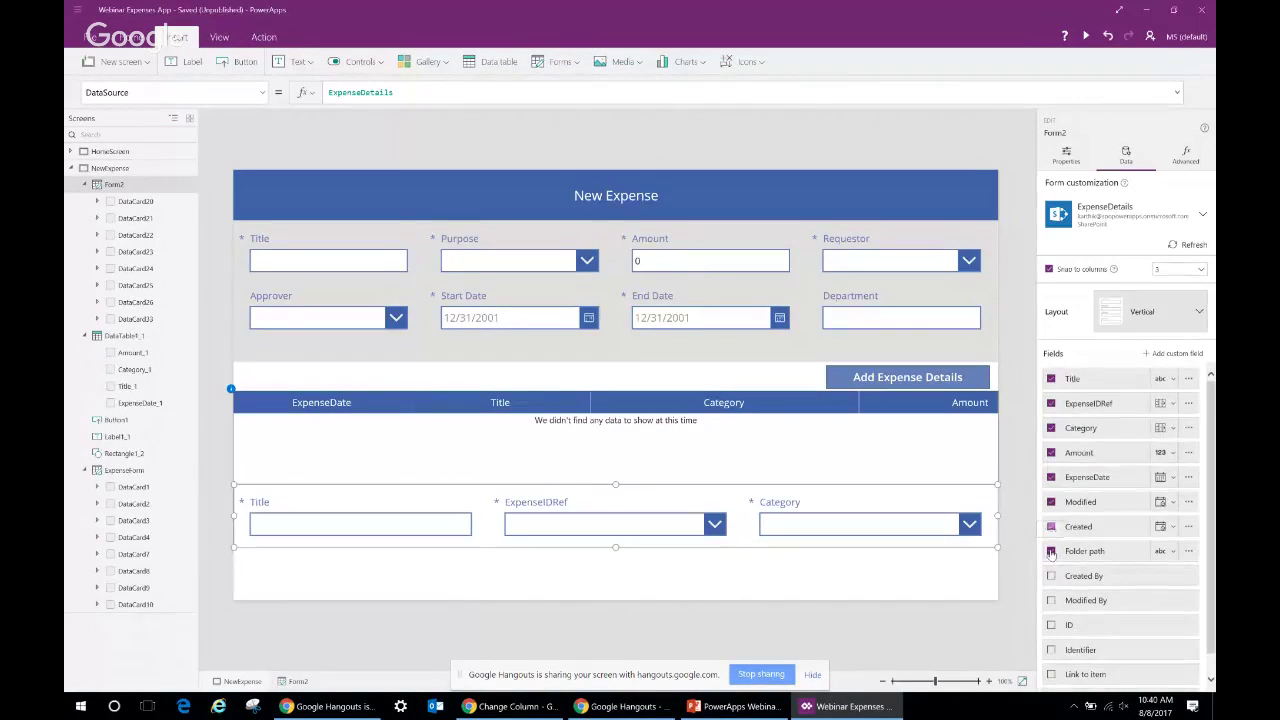
left_click(1051, 526)
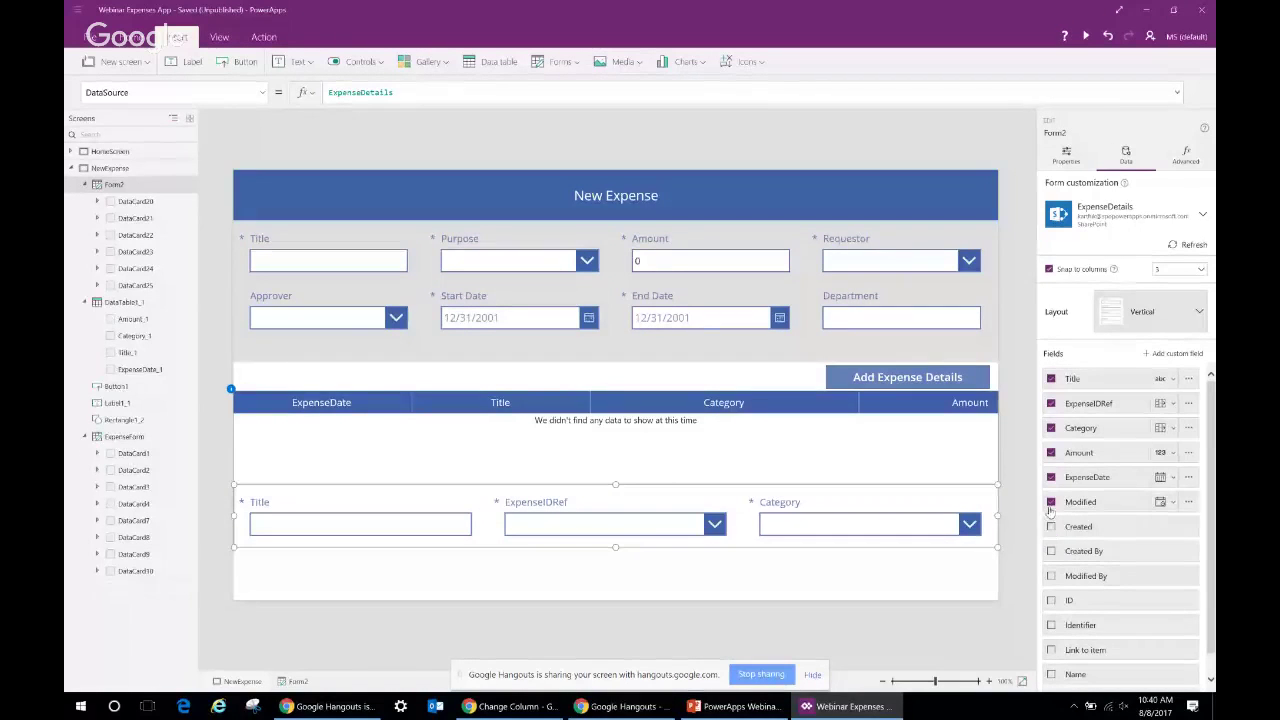
left_click(1051, 502)
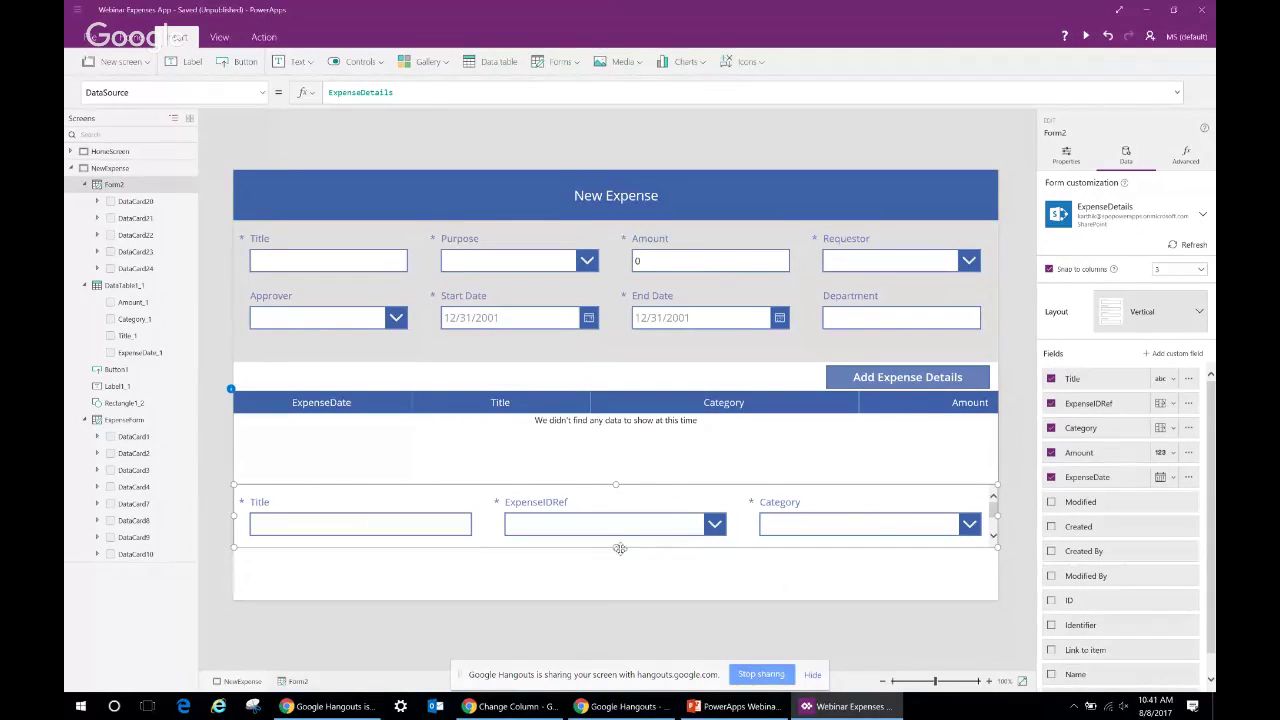
Make the expense details form taller and set its layout to 4 columns
left_click_drag(617, 547, 617, 583)
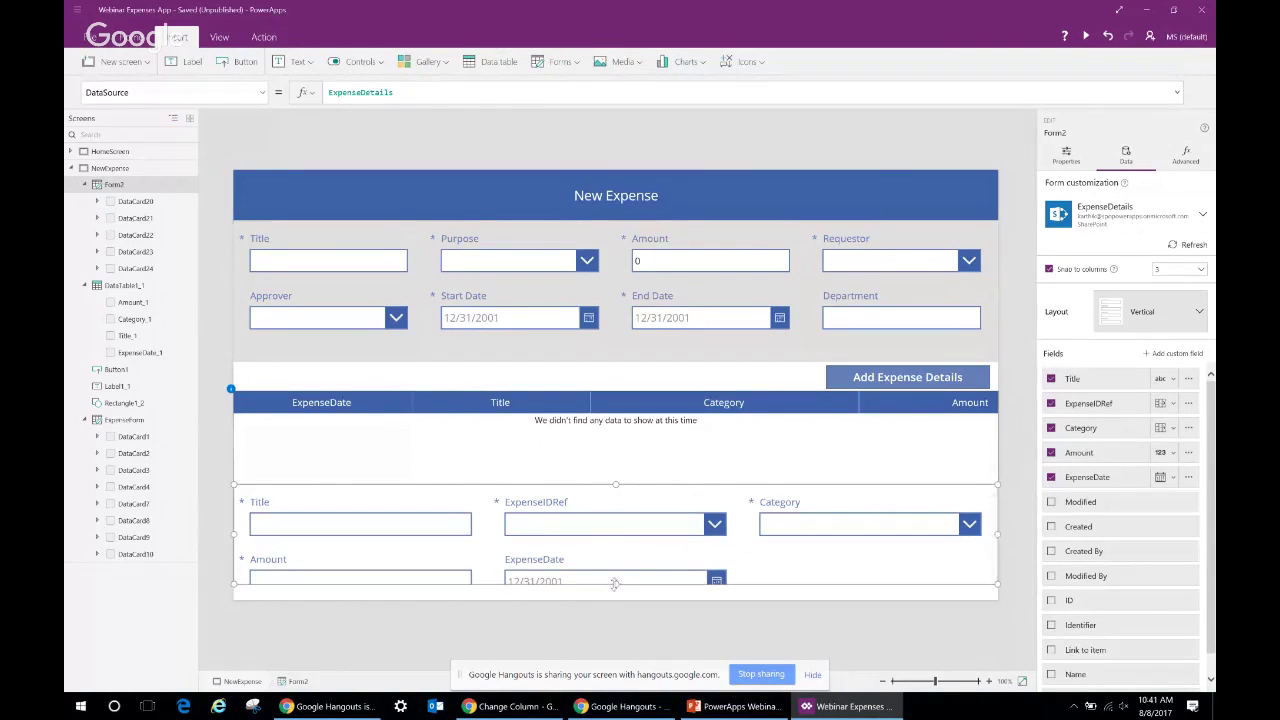
left_click(1201, 271)
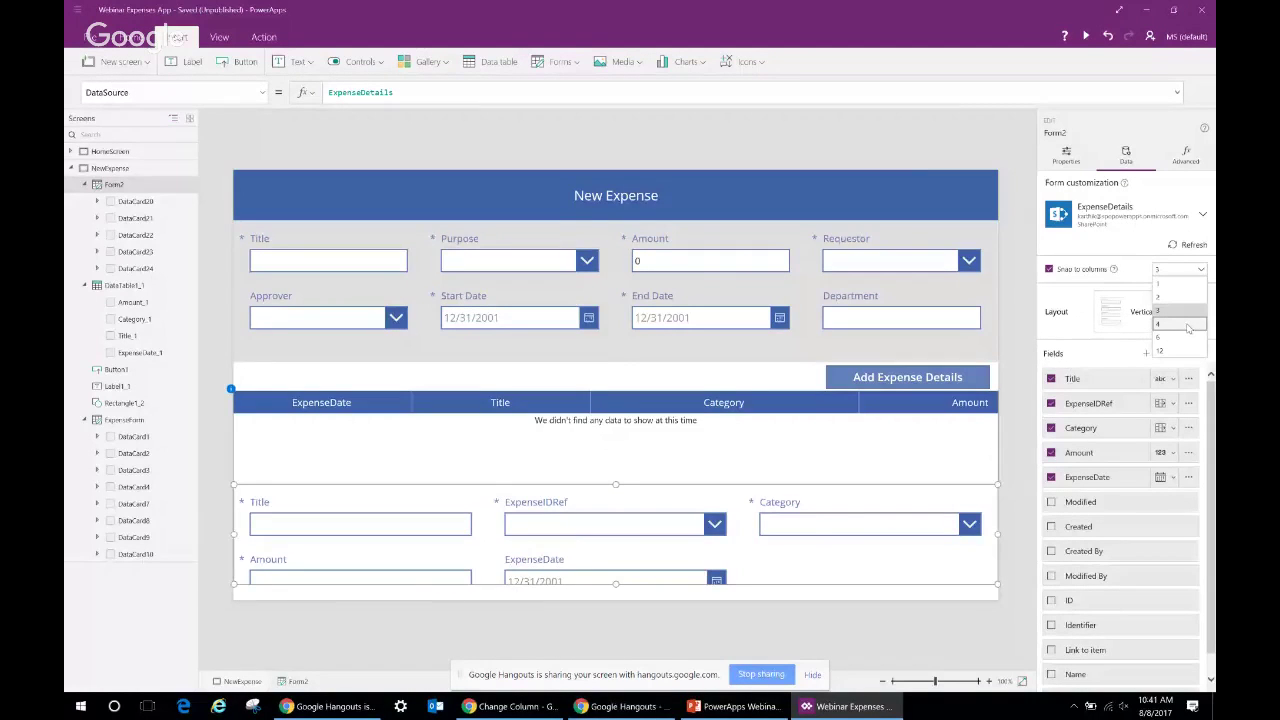
left_click(1187, 326)
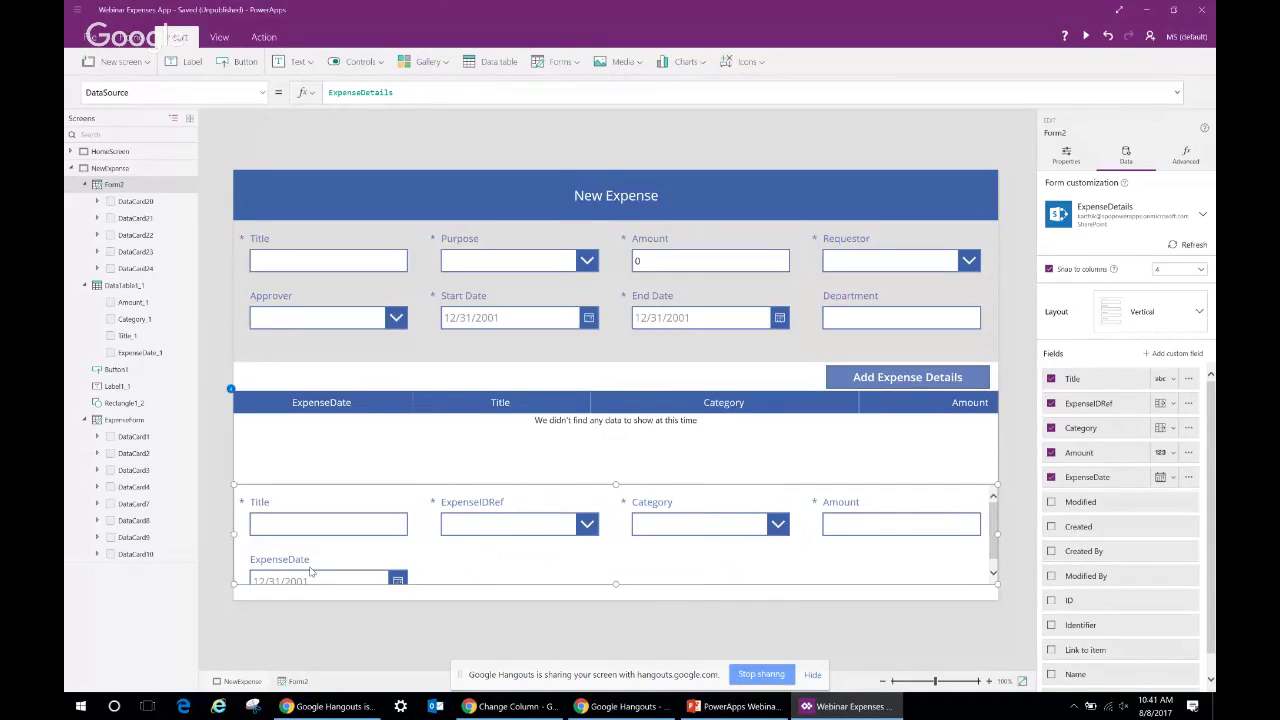
Move the ExpenseIDRef card to the second row of the details form, after ExpenseDate
left_click(485, 520)
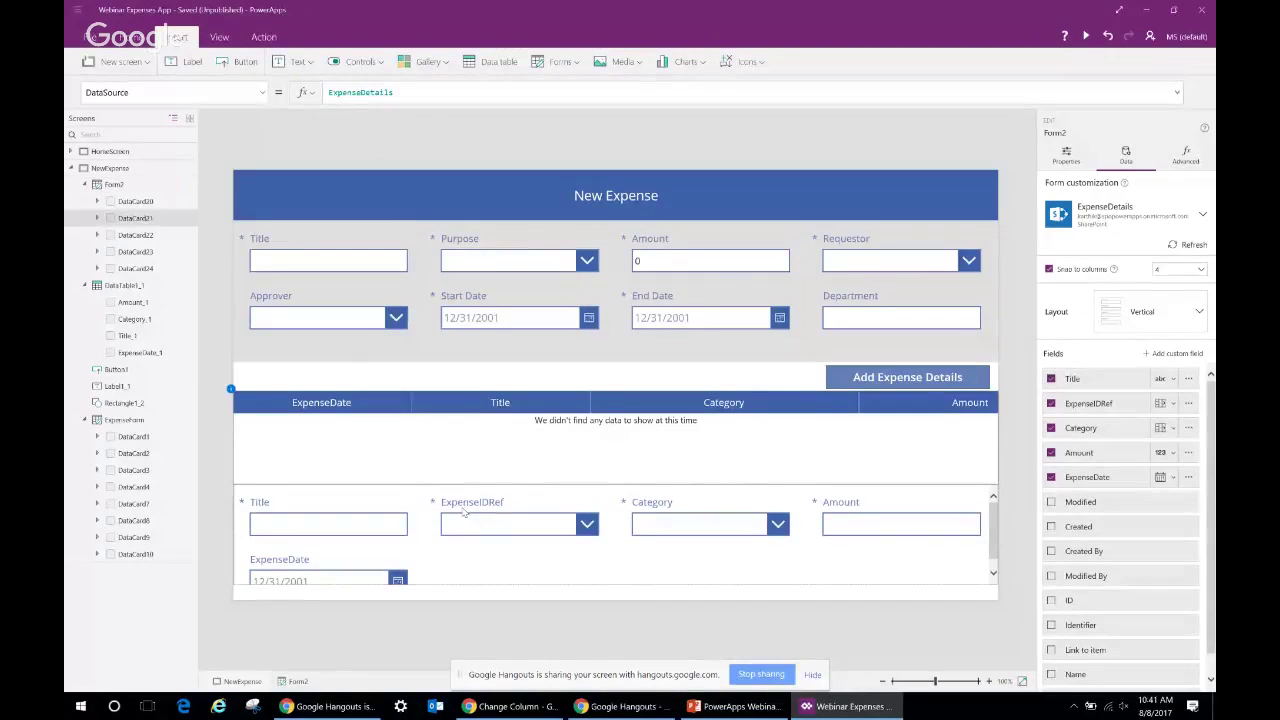
left_click_drag(470, 520, 423, 578)
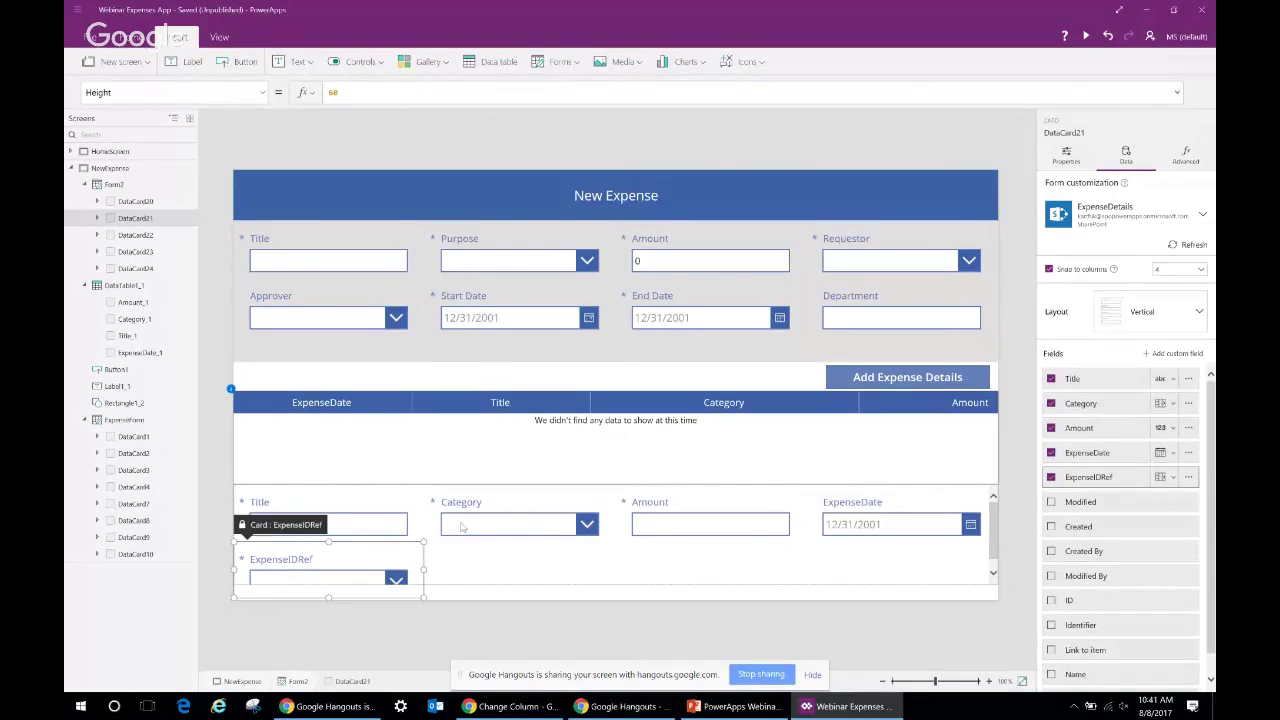
left_click(408, 532)
Turn off snapping to columns for the expense details form so its cards can be sized freely
left_click(604, 519)
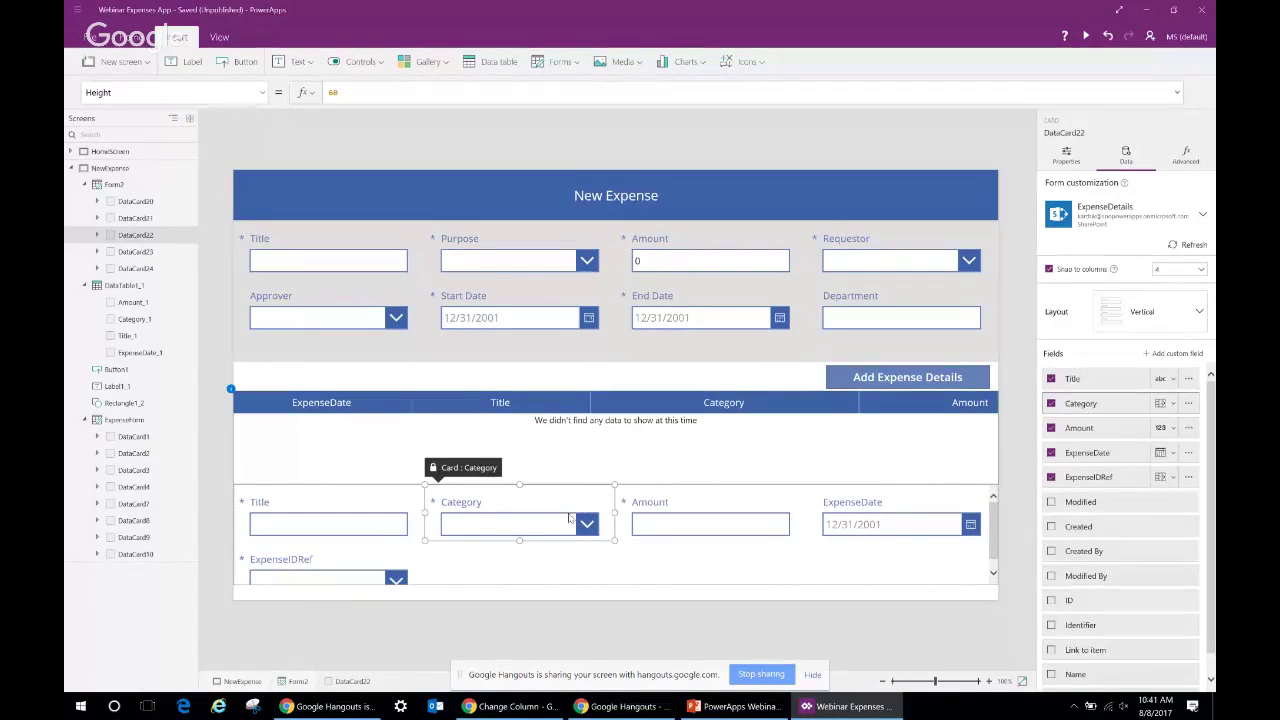
left_click(768, 532)
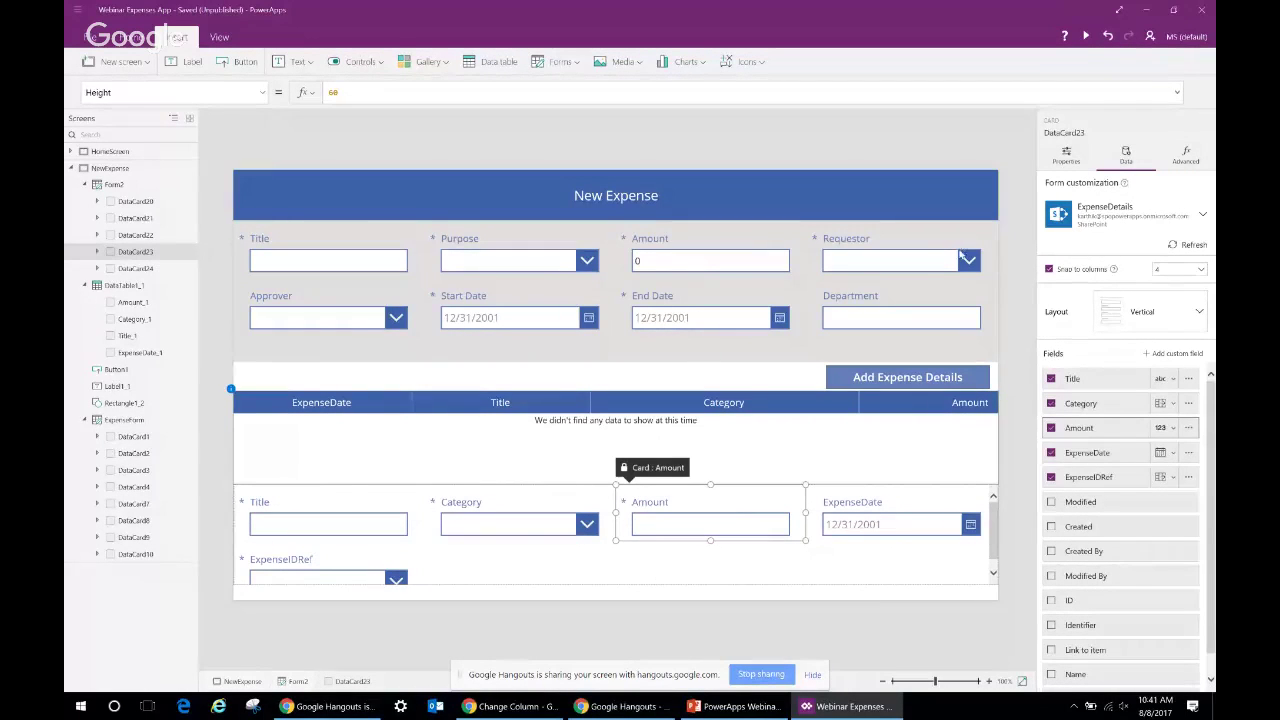
left_click(1048, 270)
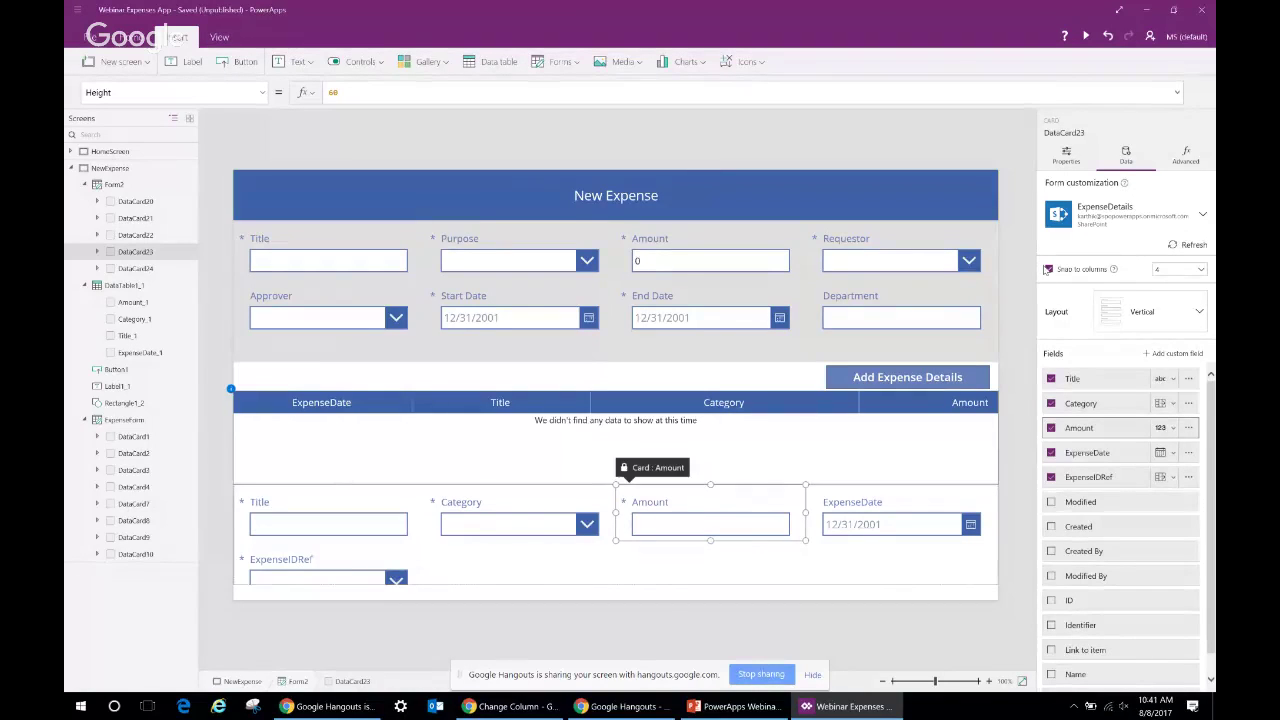
left_click(1048, 270)
Narrow the Category, Amount and ExpenseDate cards of the expense details form to about two thirds of their width
left_click(458, 532)
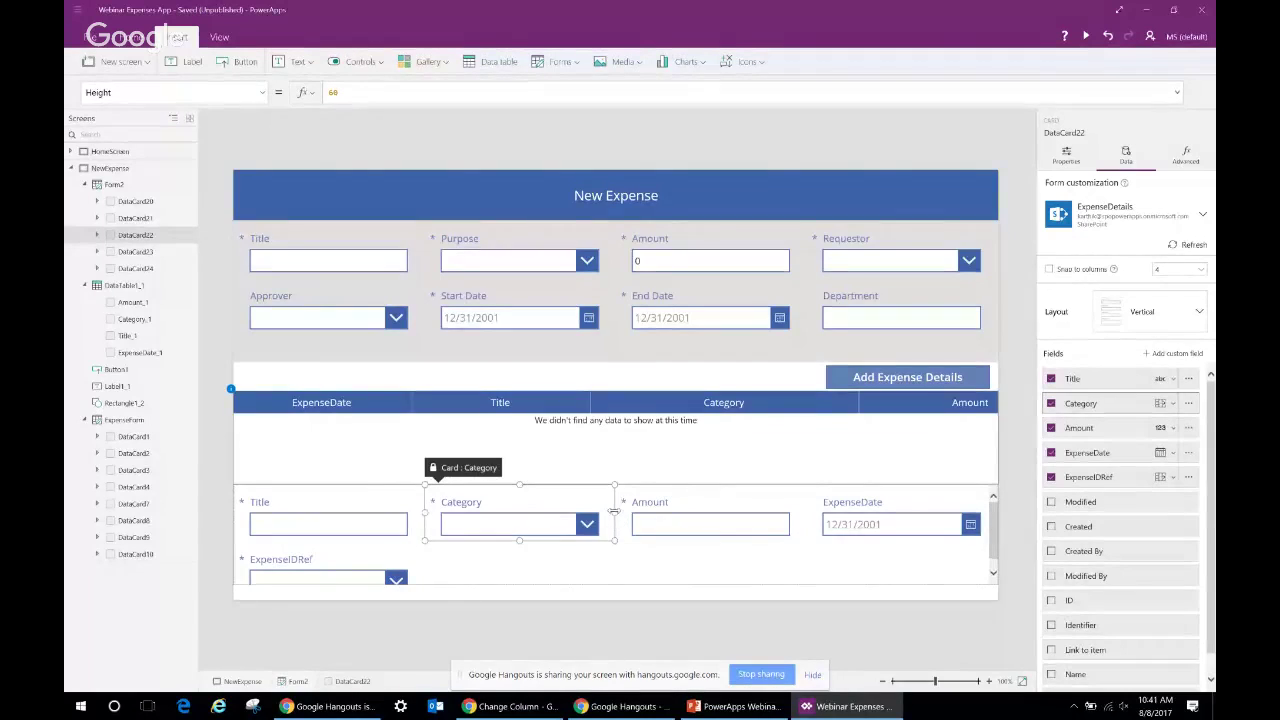
left_click_drag(613, 511, 558, 511)
left_click(696, 521)
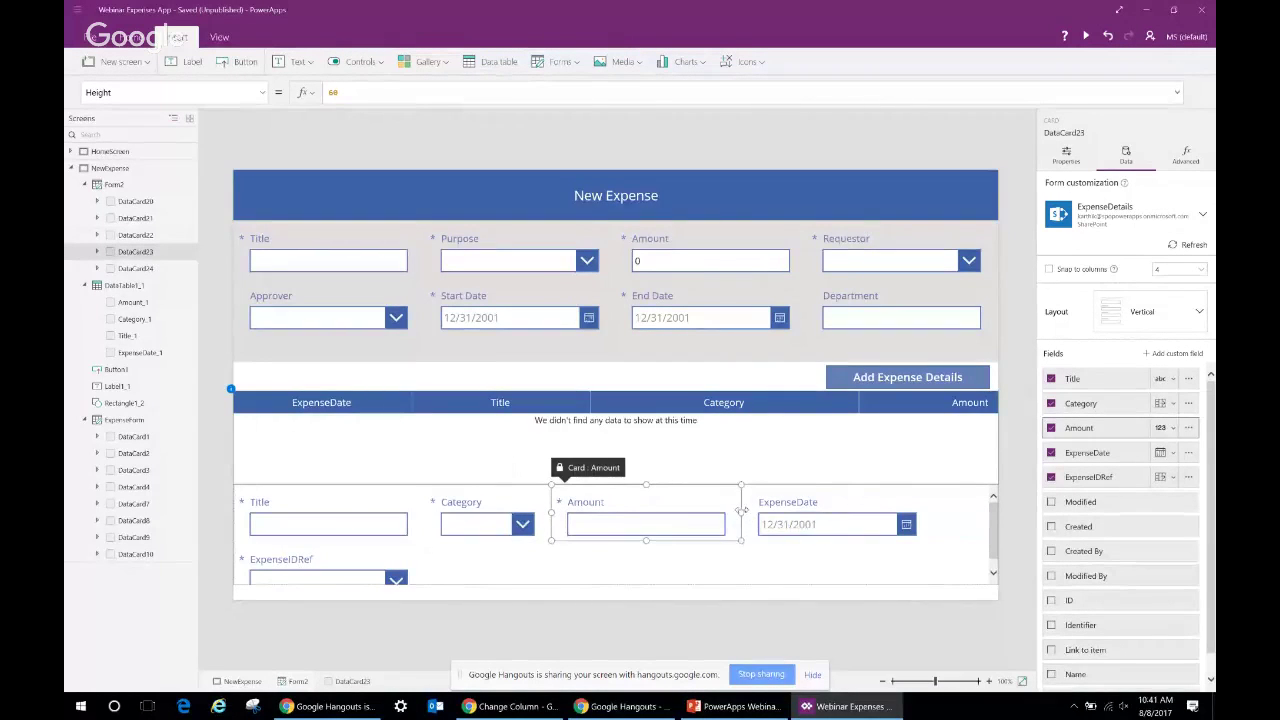
left_click_drag(737, 512, 677, 512)
left_click(771, 522)
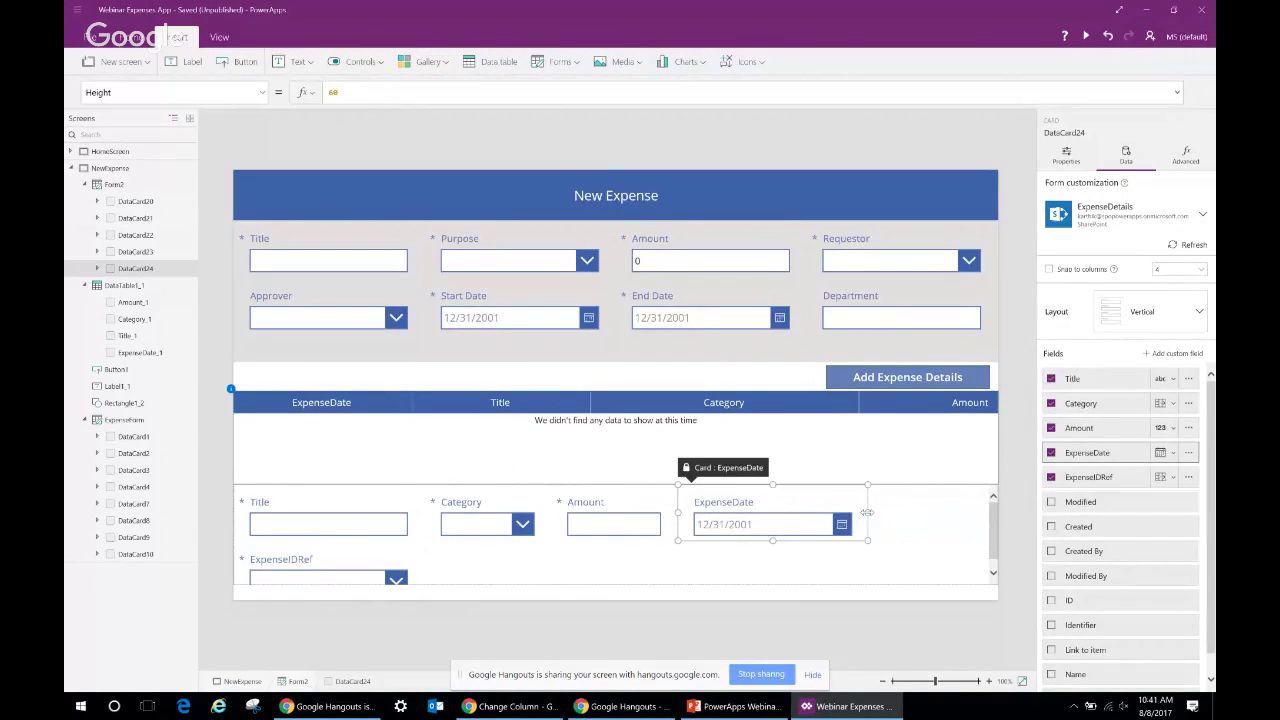
left_click_drag(867, 512, 803, 512)
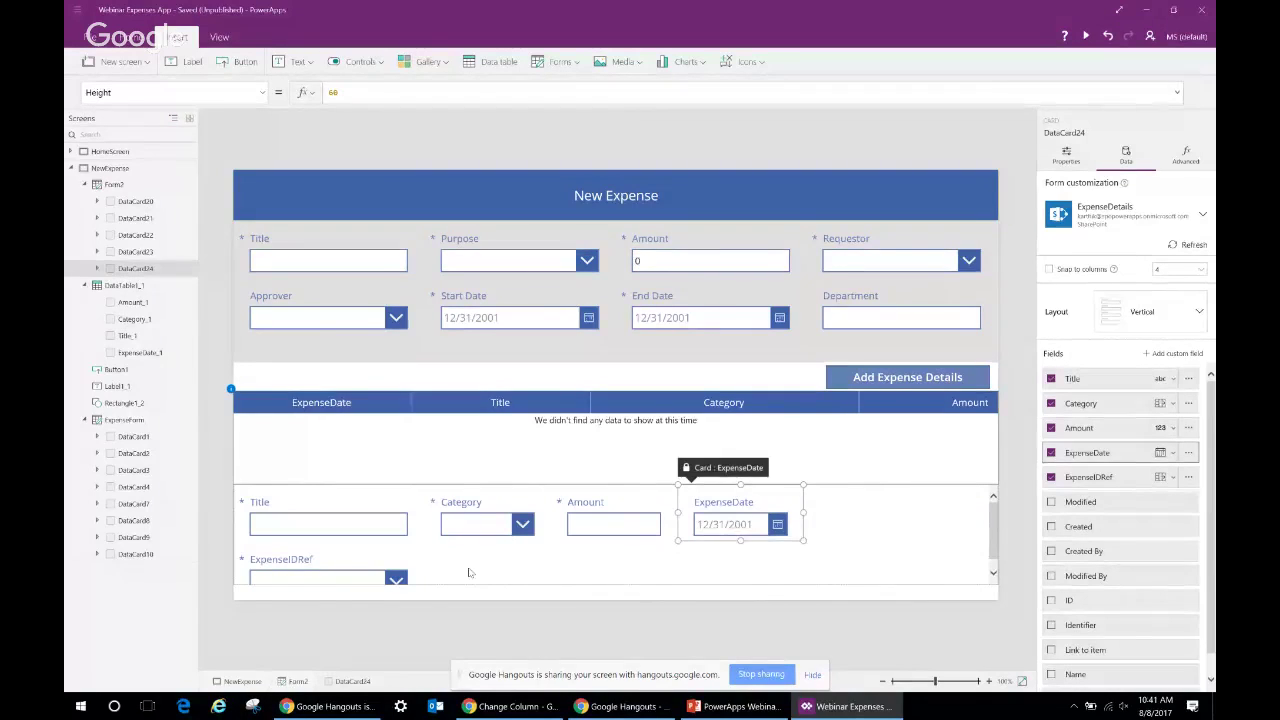
Narrow the ExpenseIDRef card to match and move it into the first row of the details form, after ExpenseDate
left_click(370, 582)
left_click_drag(425, 571, 388, 575)
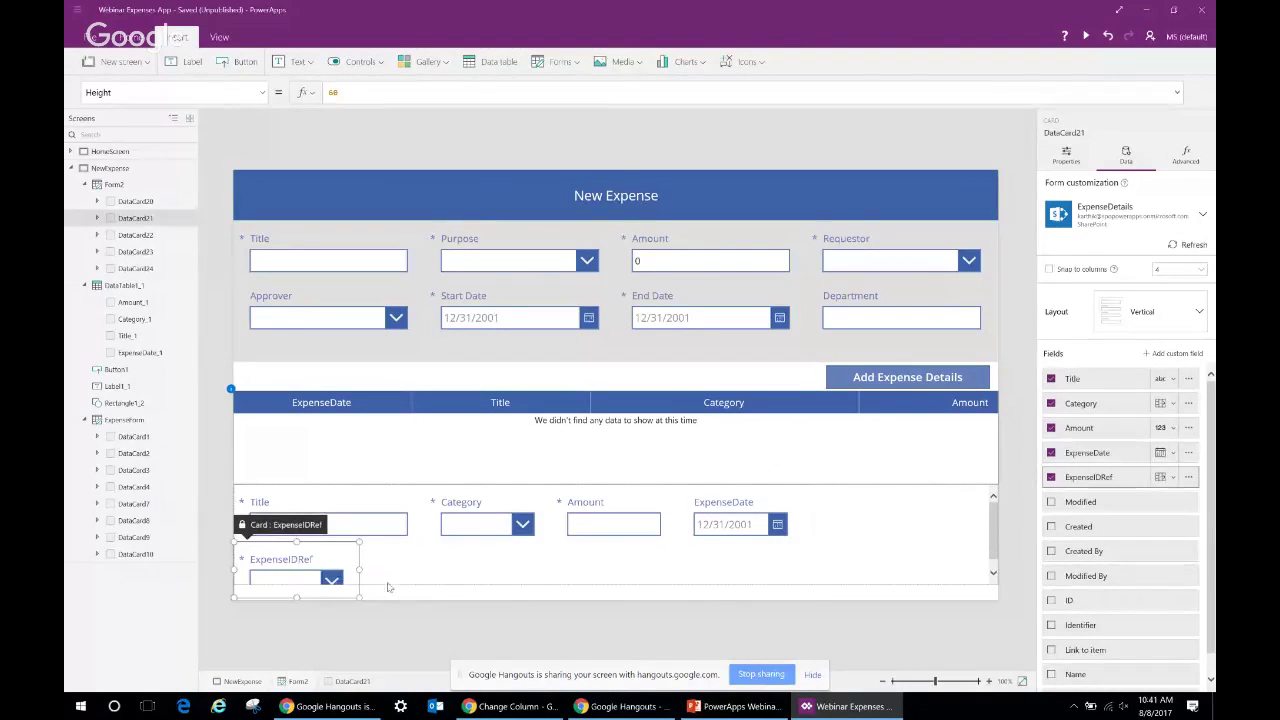
left_click_drag(286, 525, 800, 515)
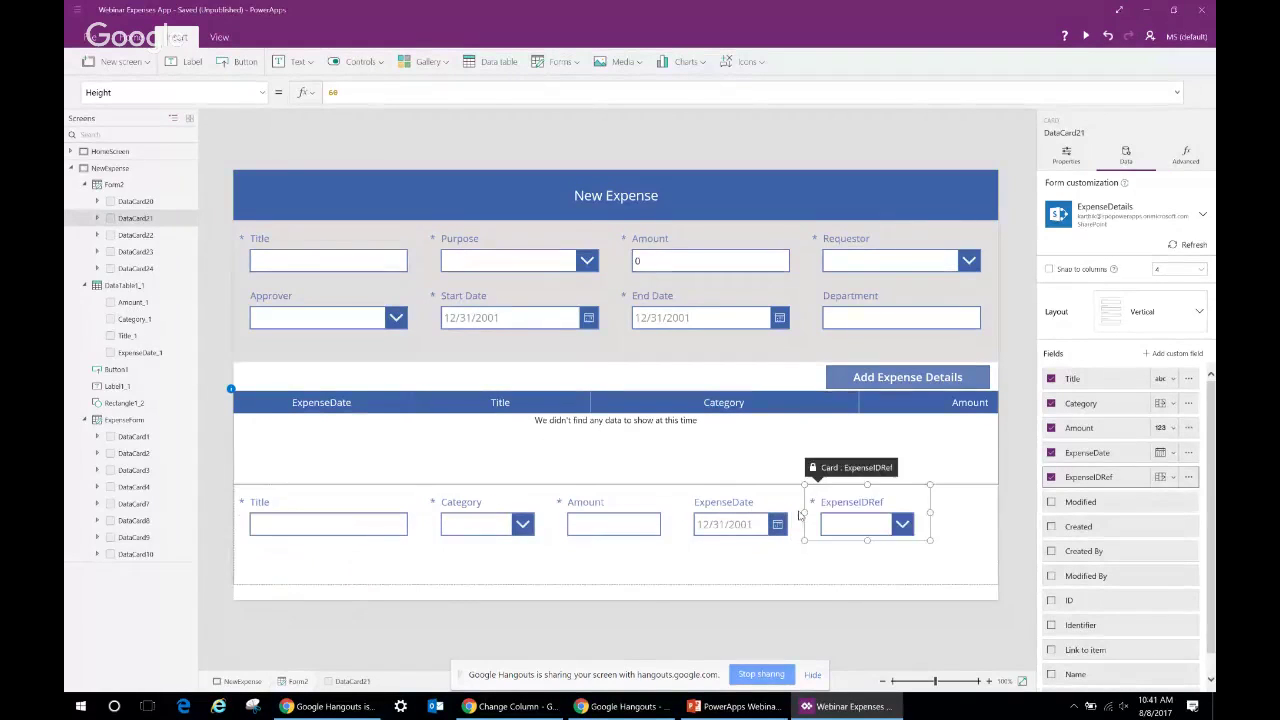
Reduce the expense details form's height so it ends just below its single row of cards
left_click(655, 588)
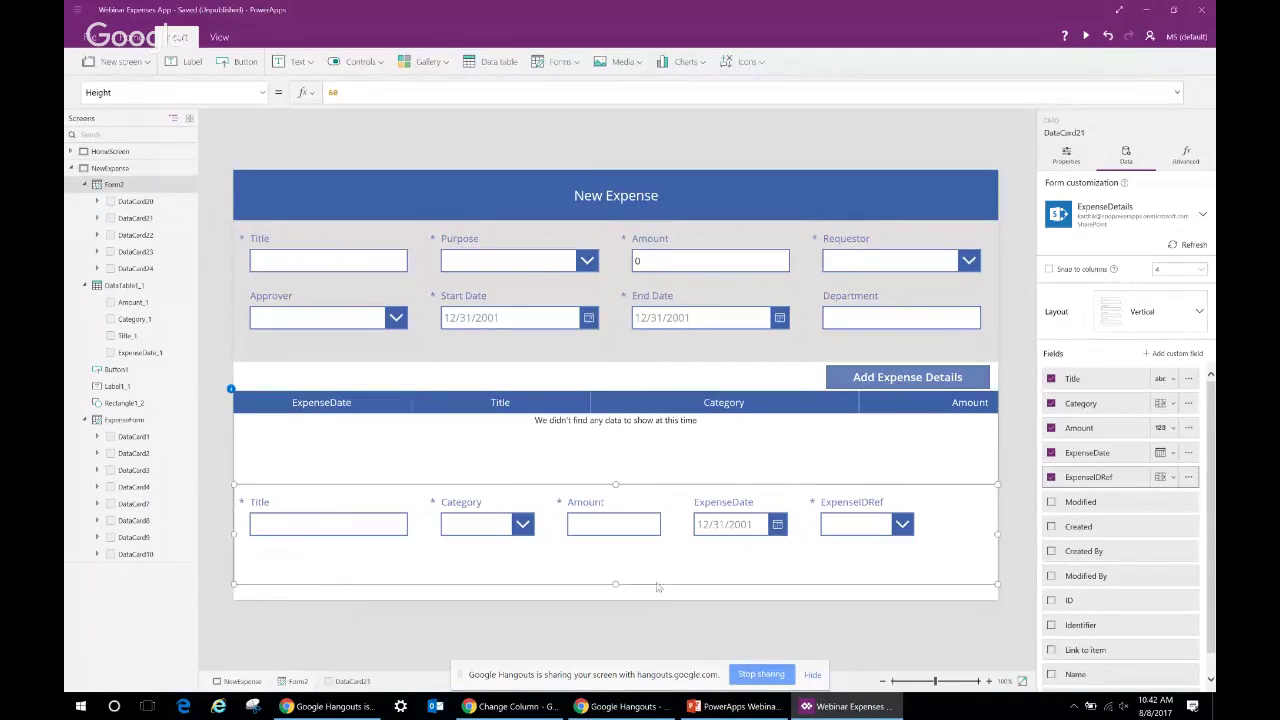
left_click_drag(615, 584, 619, 547)
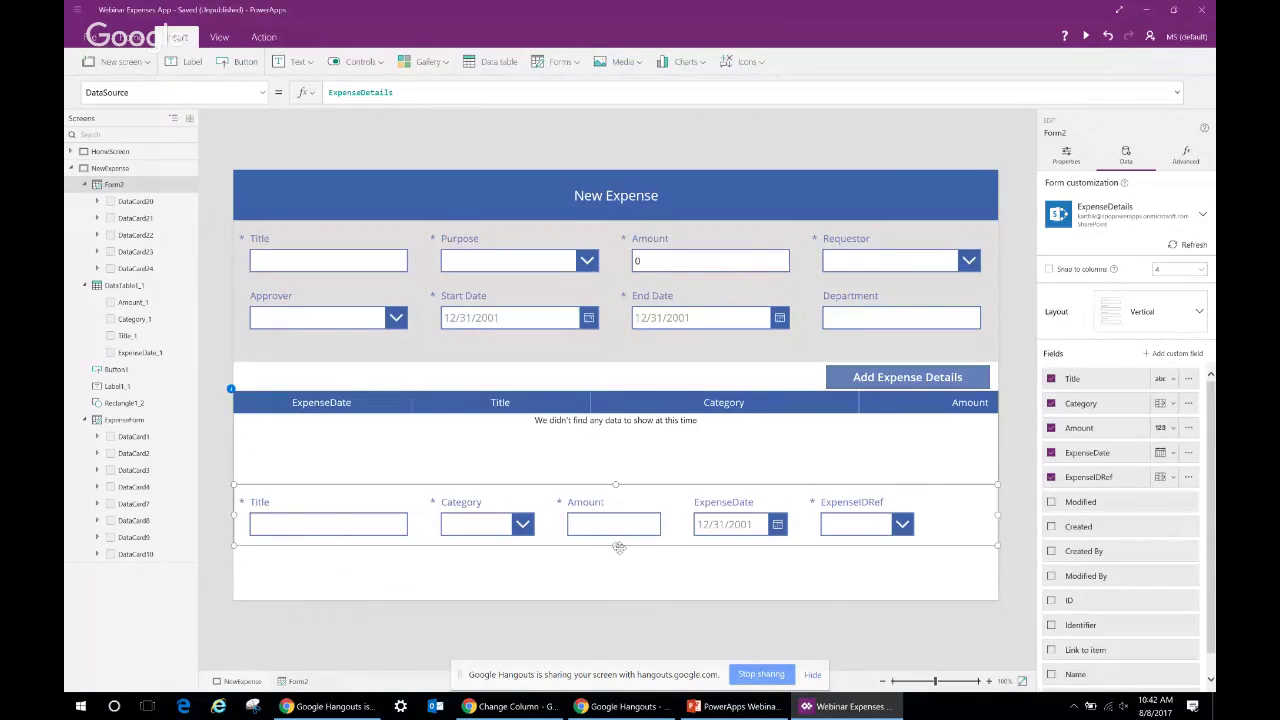
left_click(635, 590)
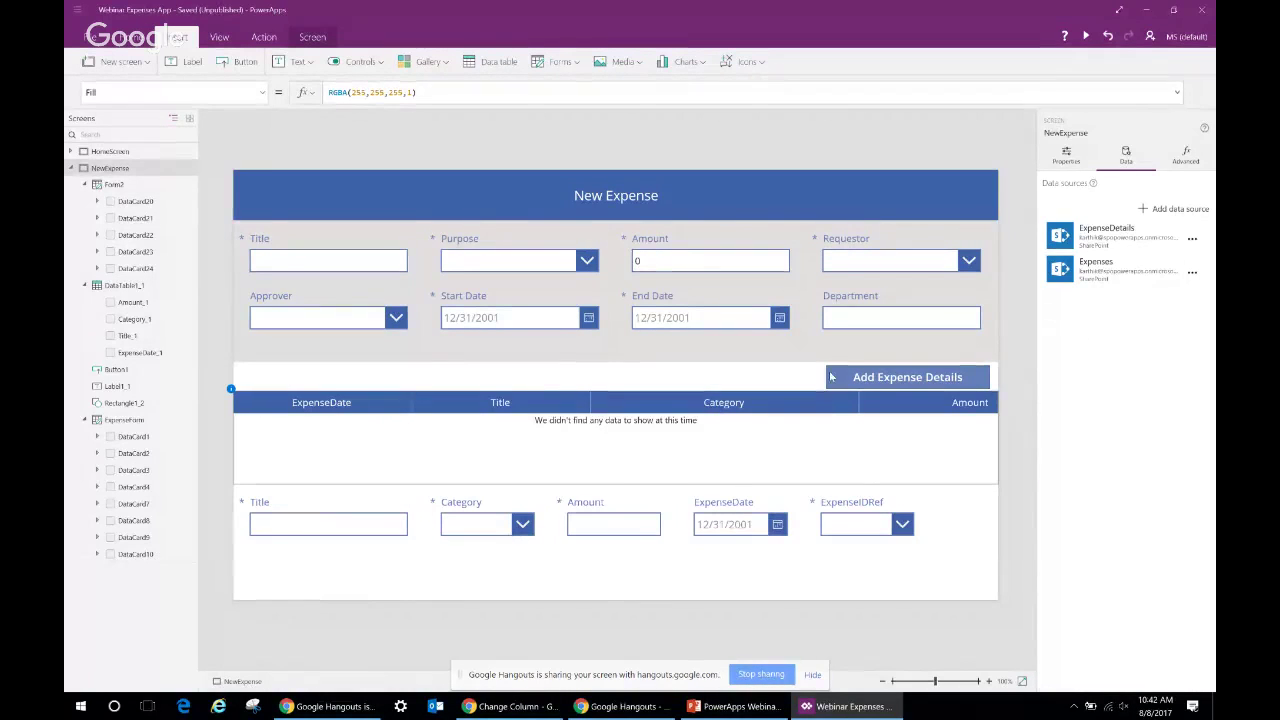
Make two copies of the Add Expense Details button and place them side by side below the expense details form
left_click(830, 376)
key("ctrl+c")
key("ctrl+v")
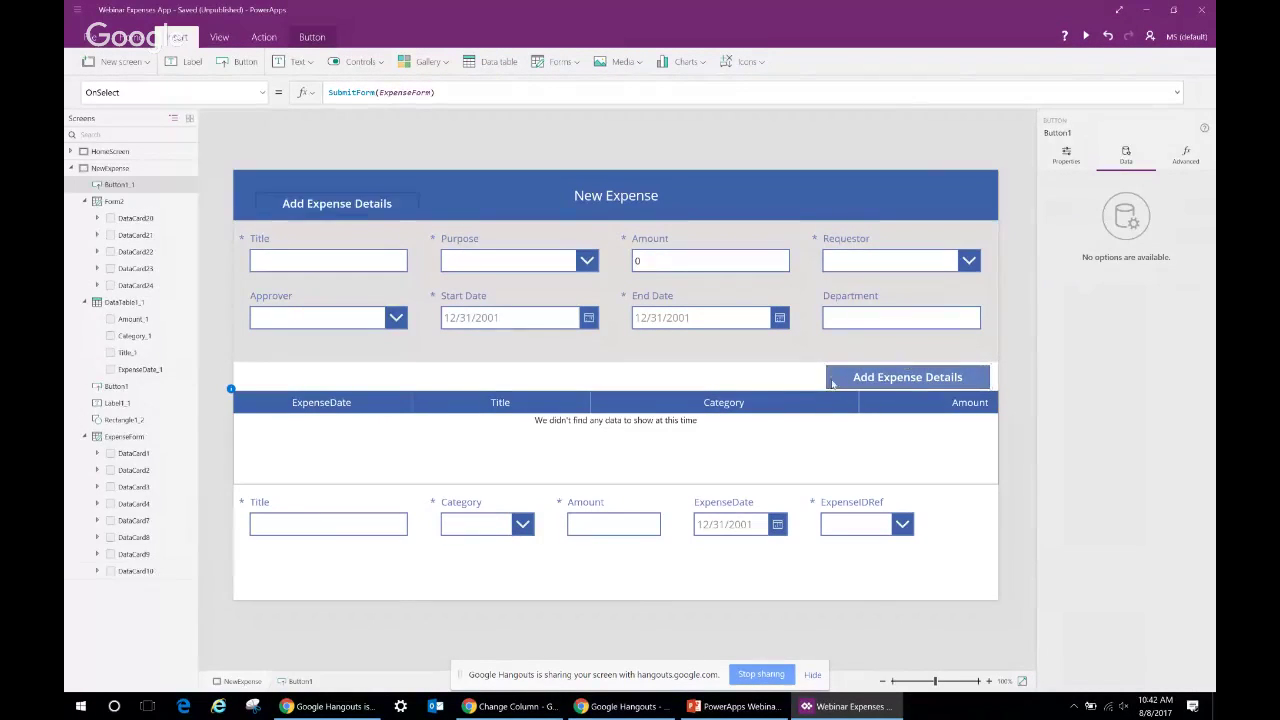
left_click_drag(338, 214, 750, 586)
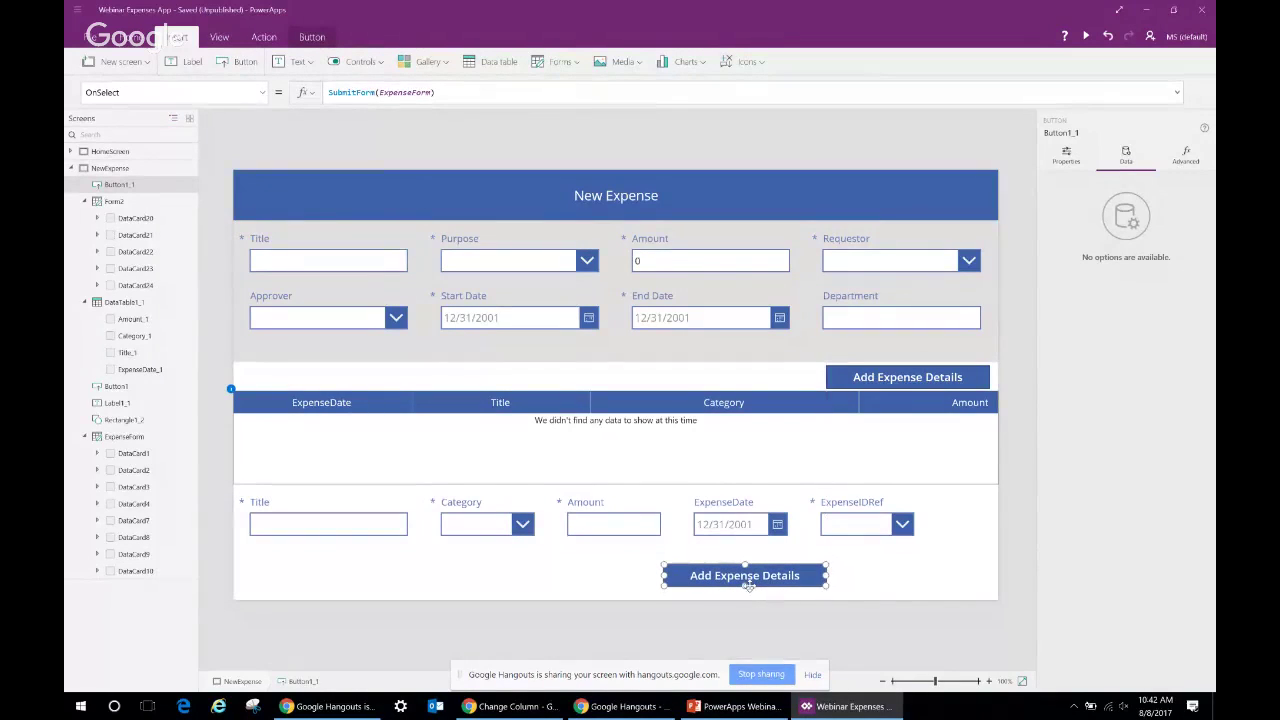
key("ctrl+v")
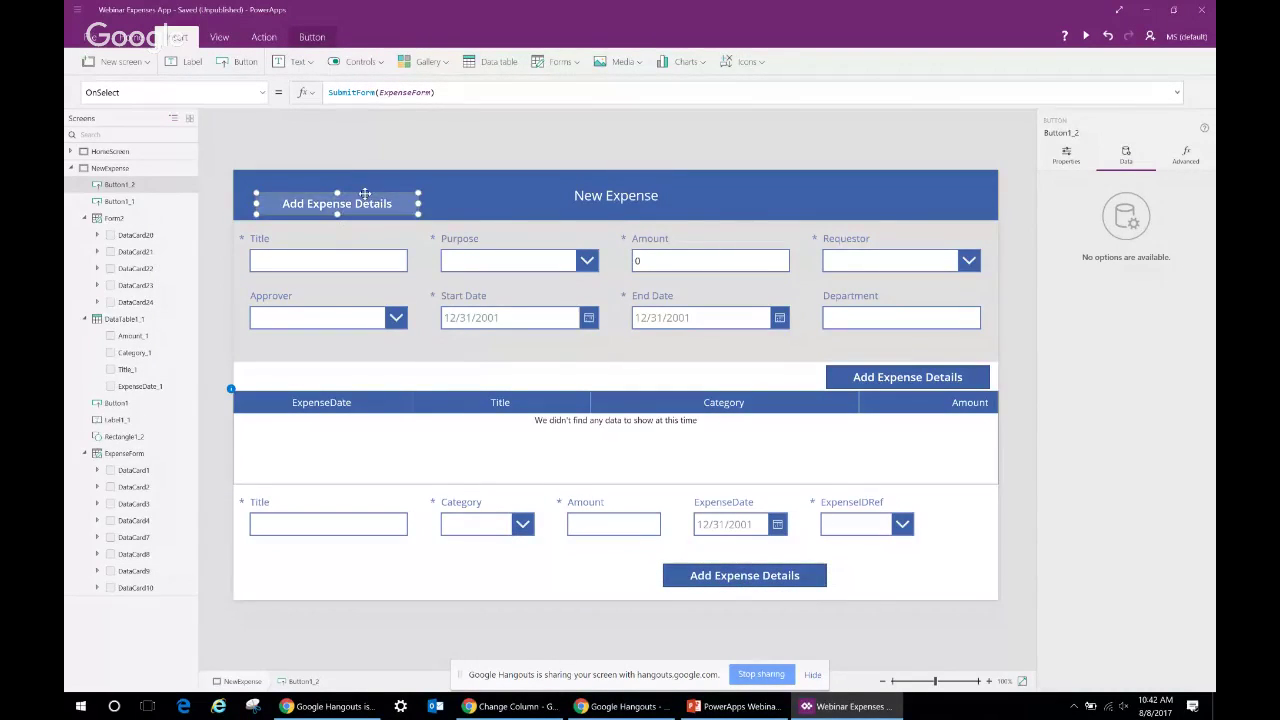
left_click_drag(365, 194, 990, 588)
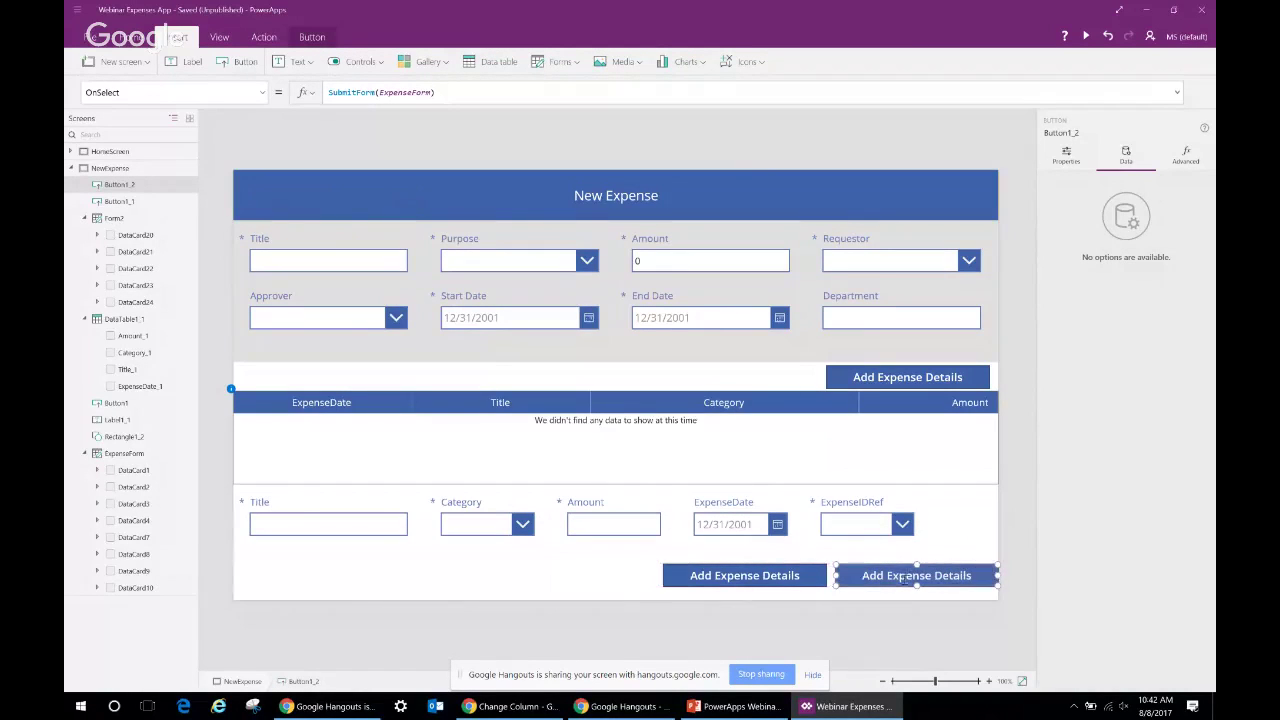
Relabel the two copied buttons below the details form as Add New and Done, from left to right
left_click(774, 575)
left_click(772, 577)
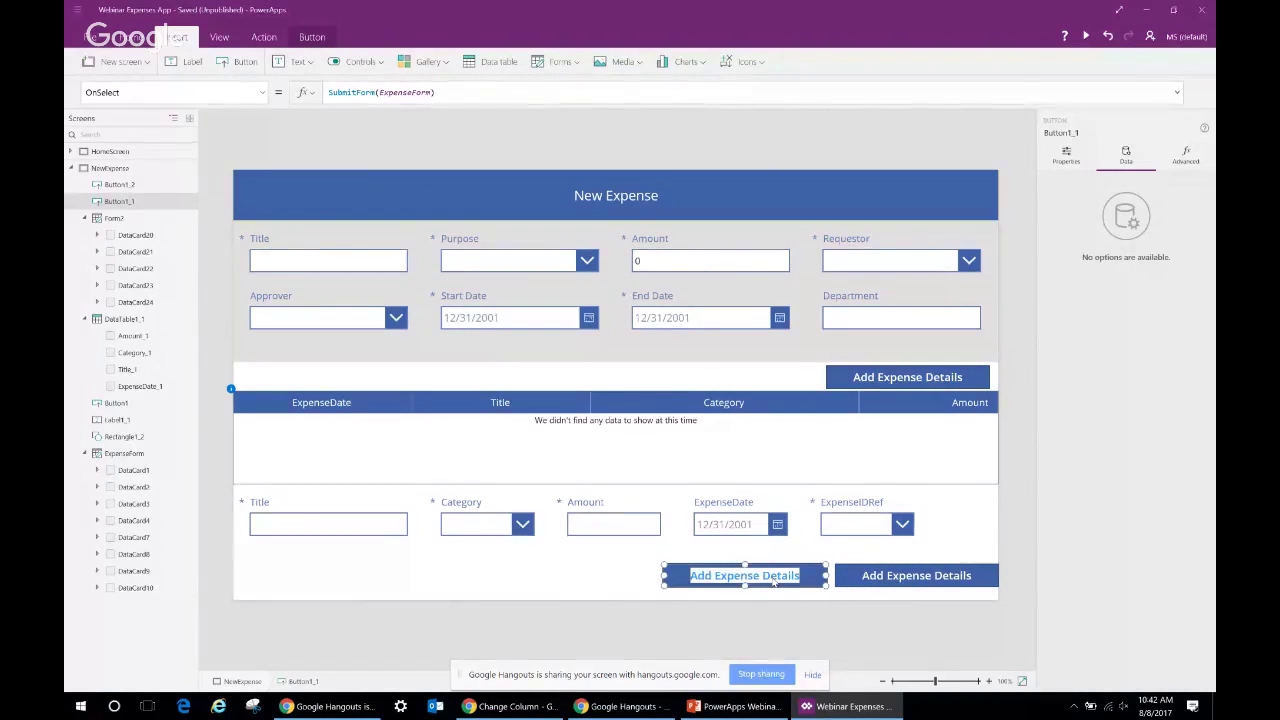
type("Add New")
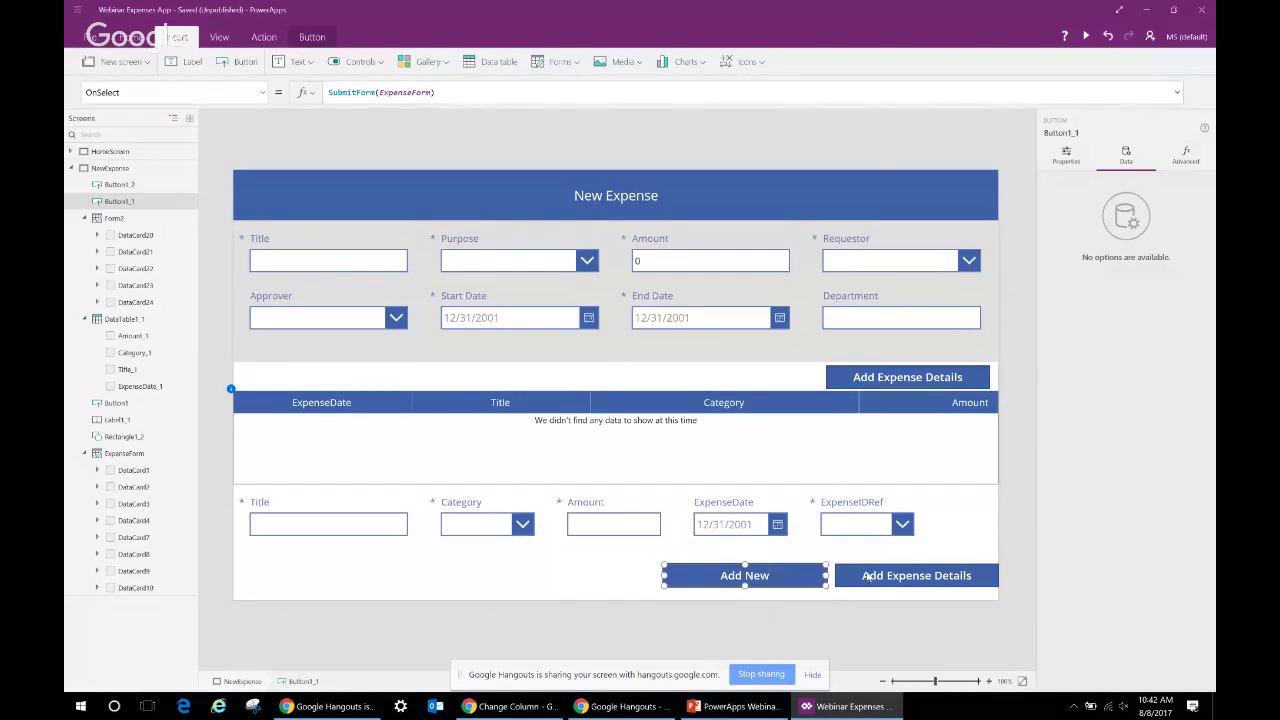
left_click(907, 580)
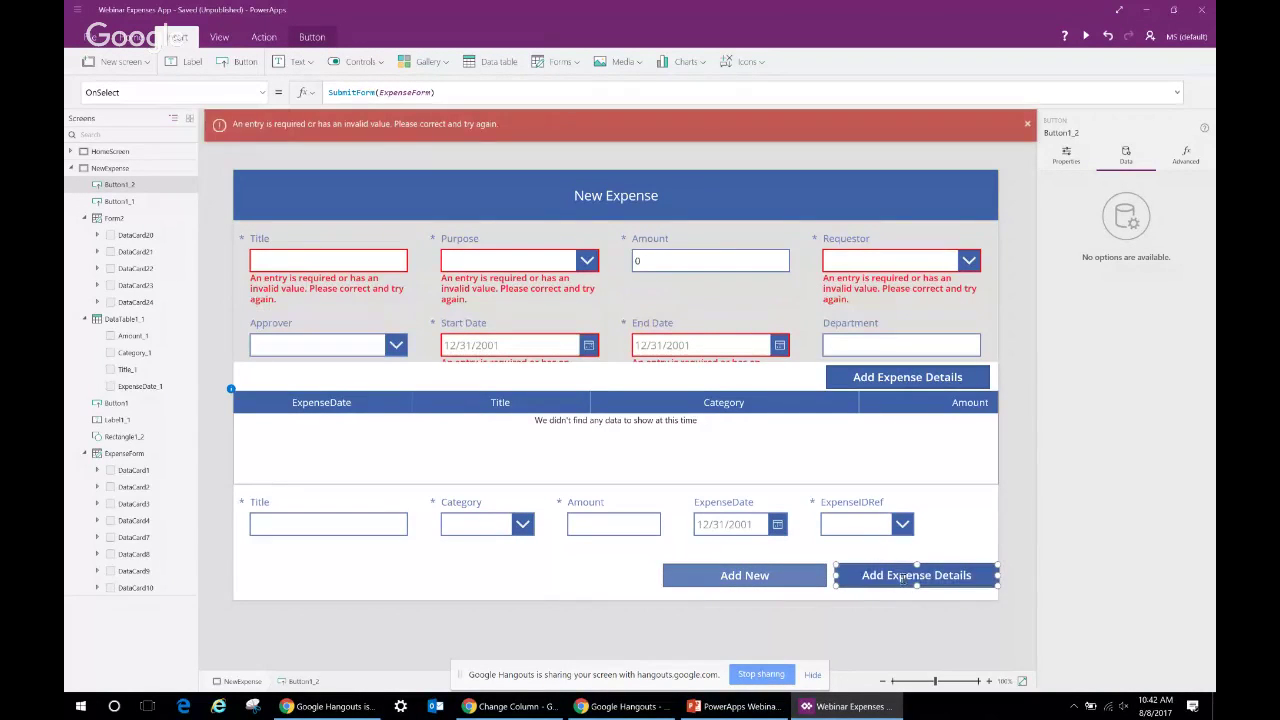
double_click(902, 577)
type("Done")
left_click(747, 600)
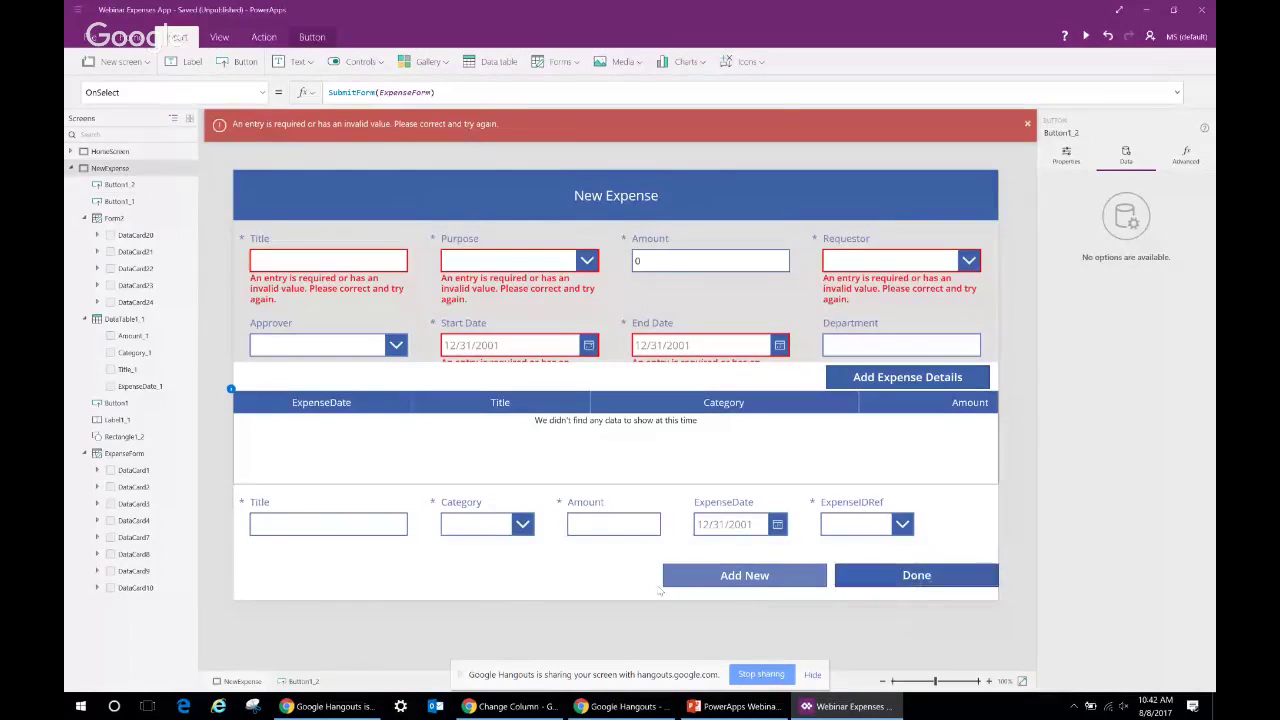
Narrow the Add New and Done buttons and shift both to align with the Add Expense Details button's right edge, dismissing the error banner
left_click(740, 578)
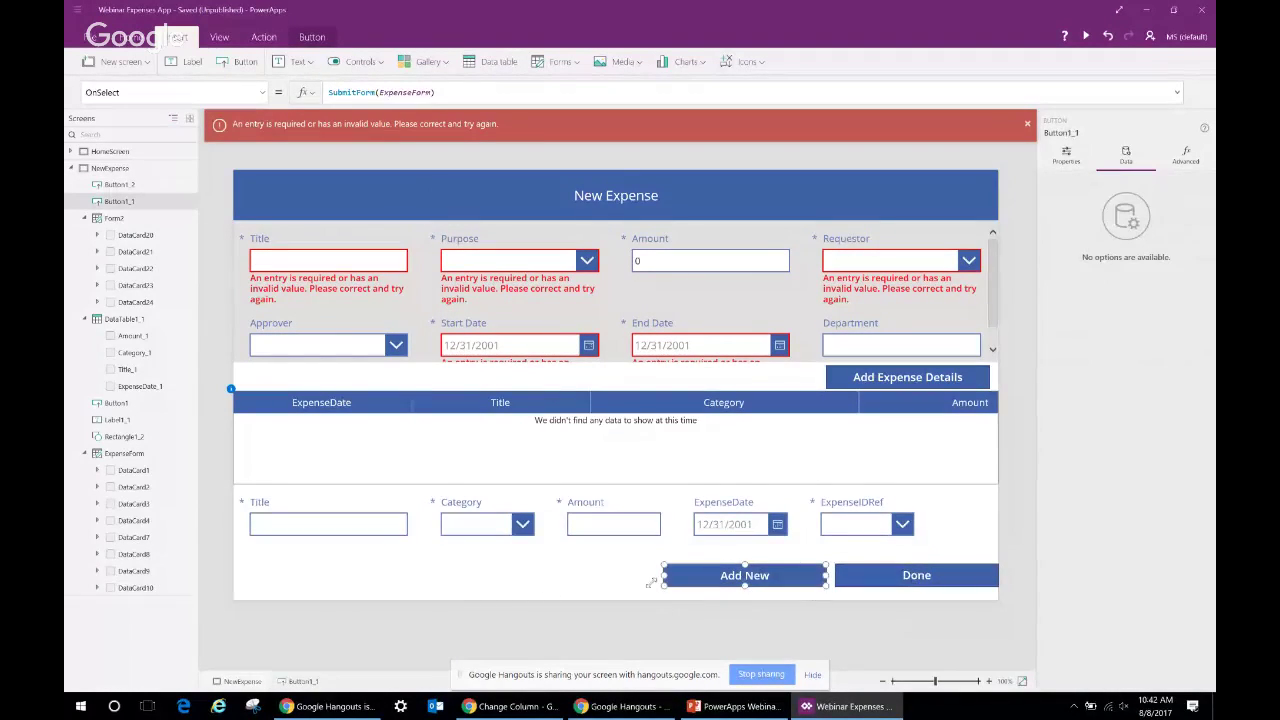
left_click_drag(661, 577, 705, 577)
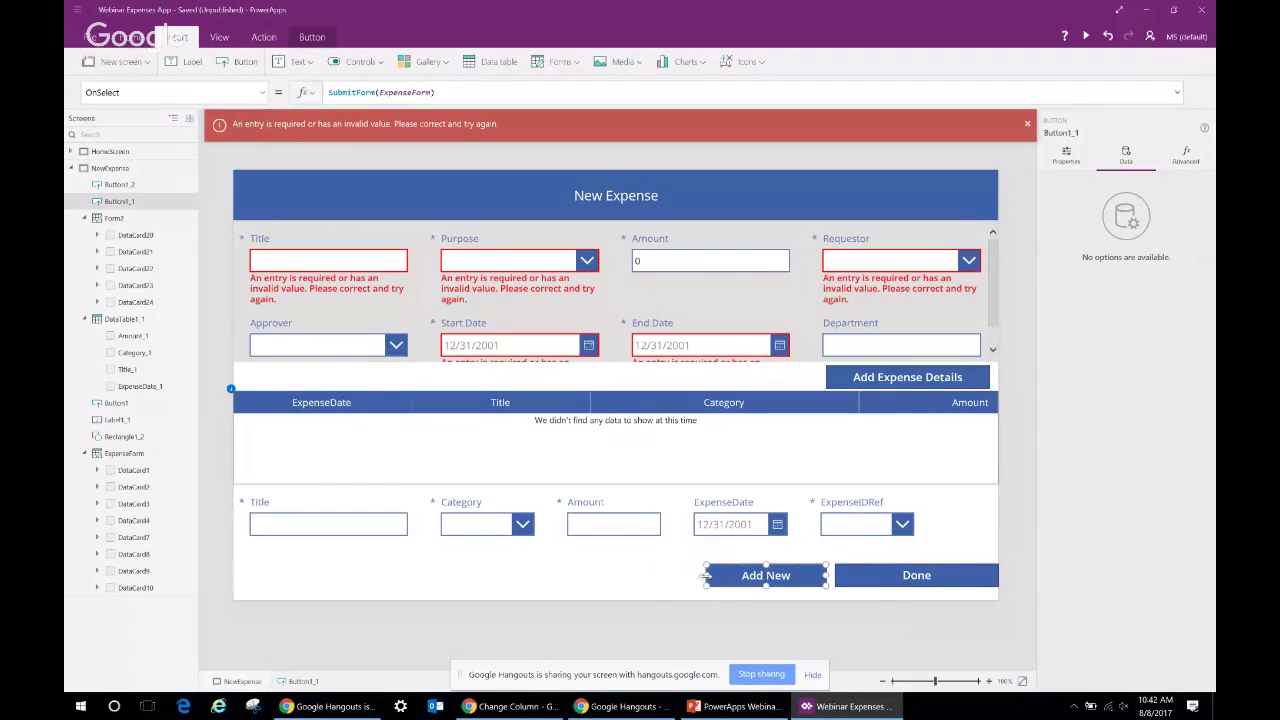
left_click(845, 583)
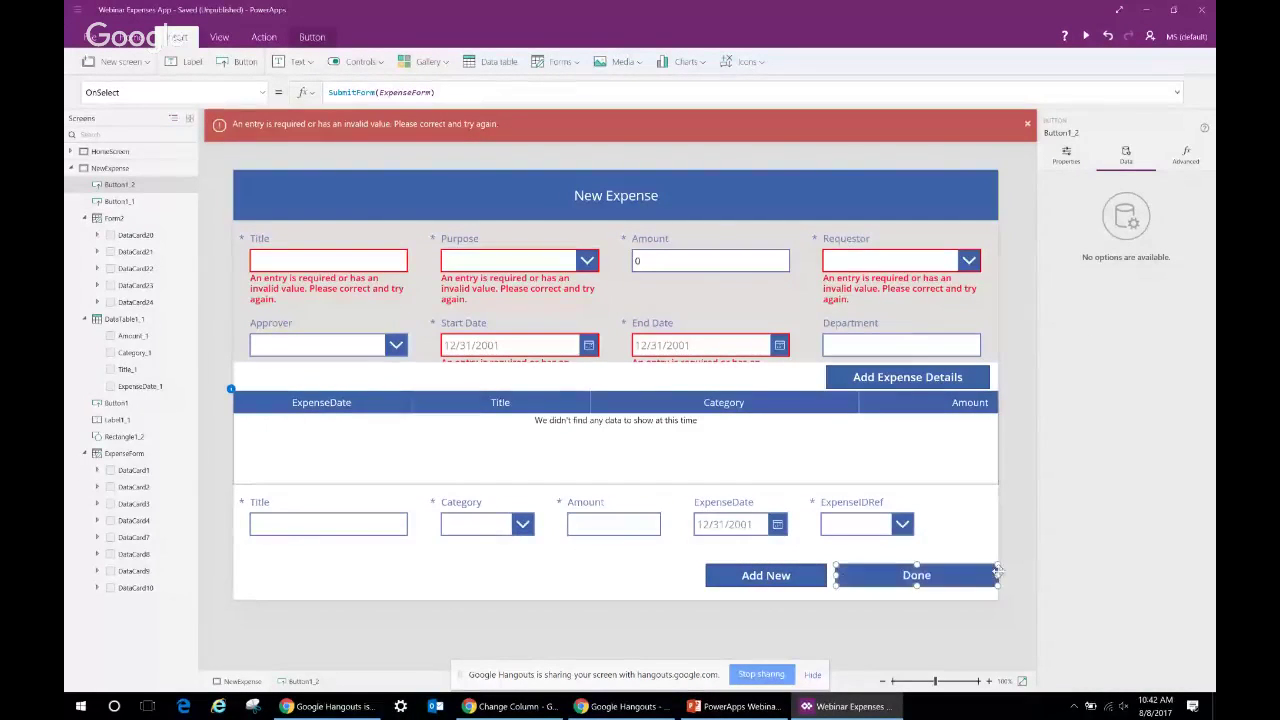
left_click_drag(998, 575, 963, 578)
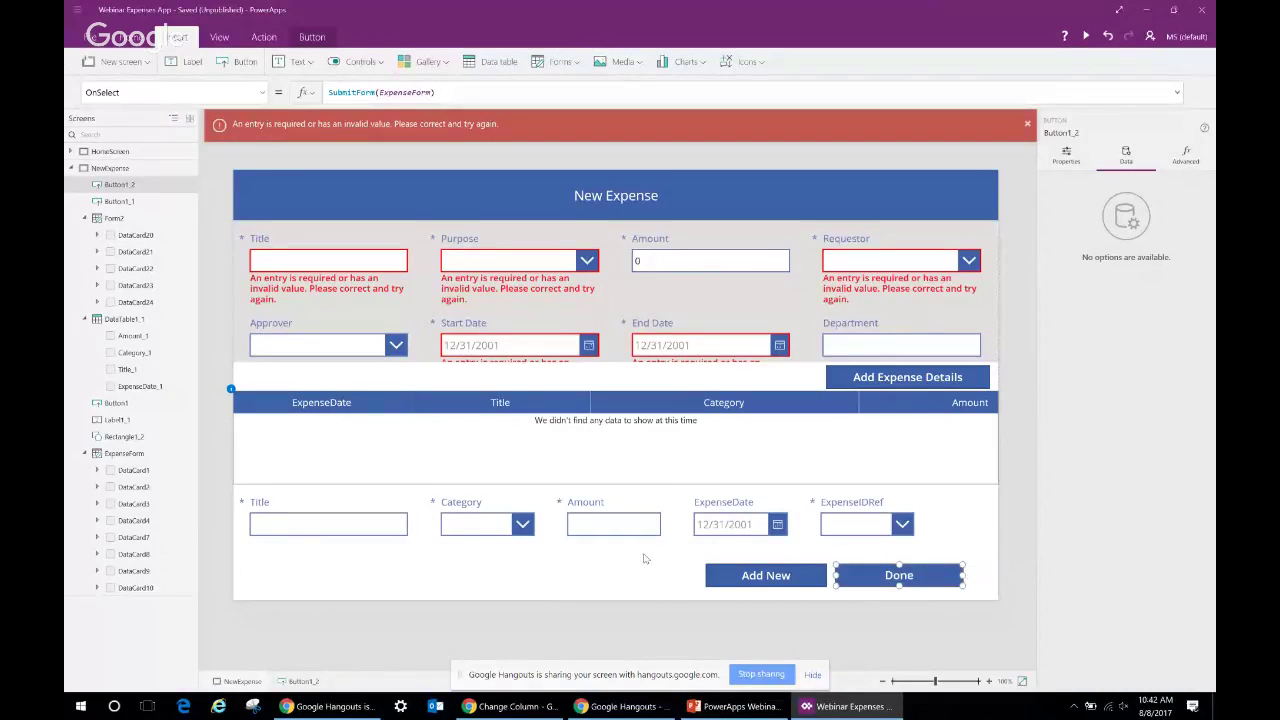
left_click_drag(647, 556, 950, 585)
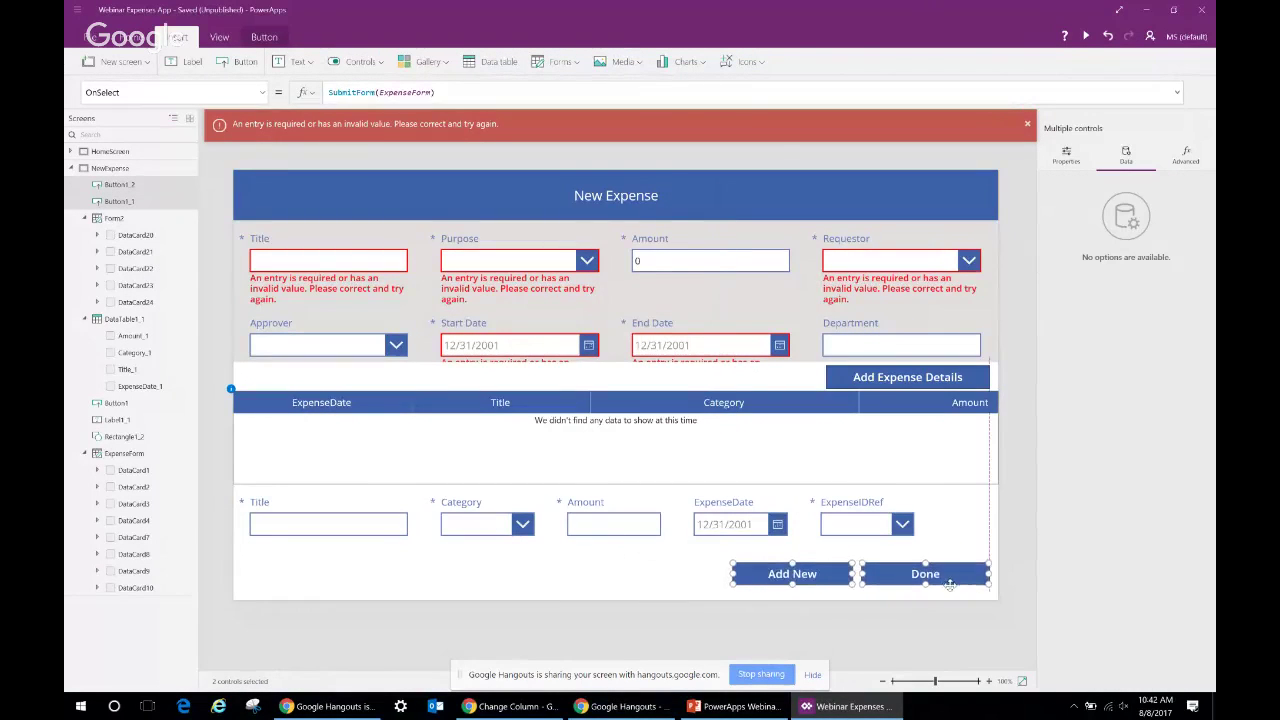
left_click(606, 603)
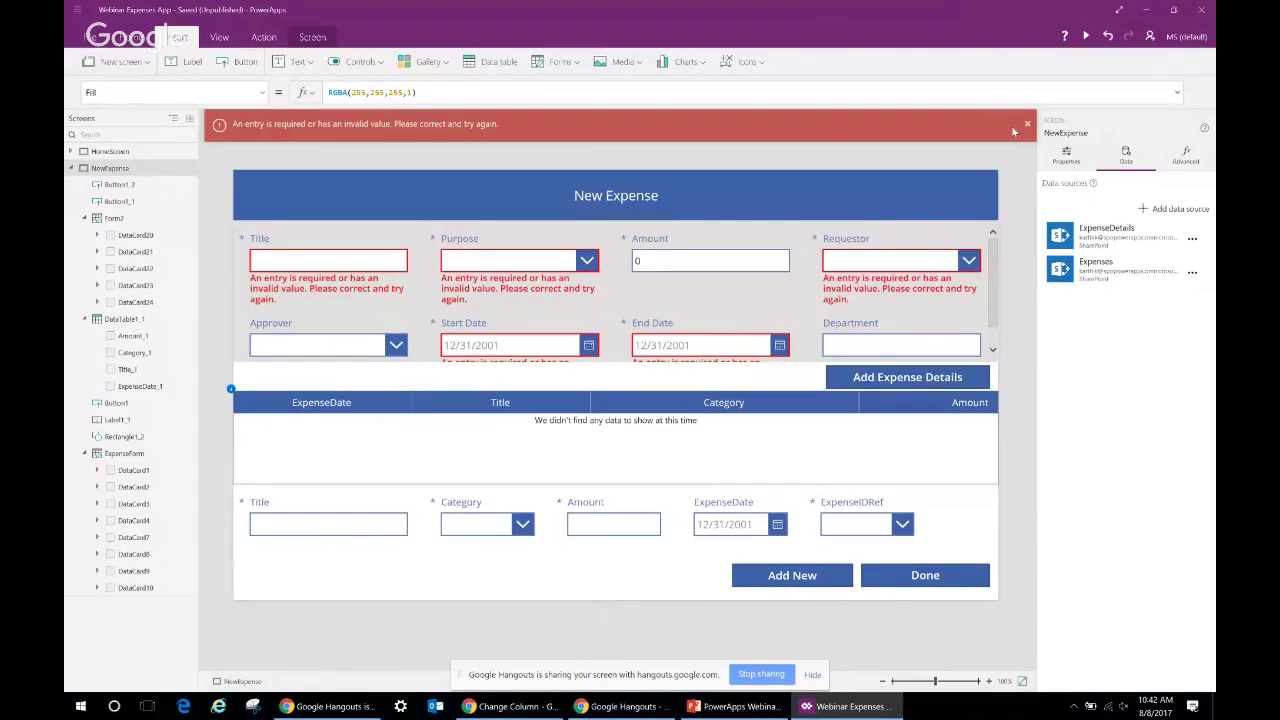
left_click(1027, 124)
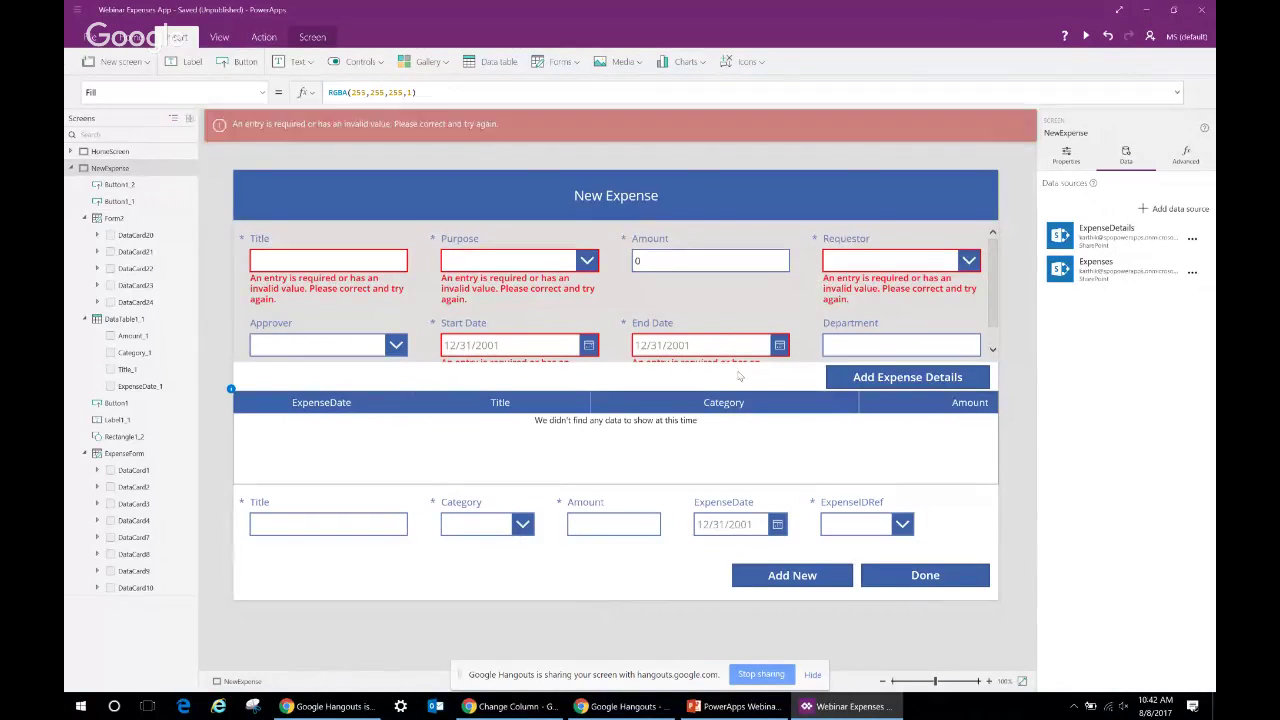
Trim the Add New button's OnSelect formula back to SubmitForm(Expense
left_click(800, 588)
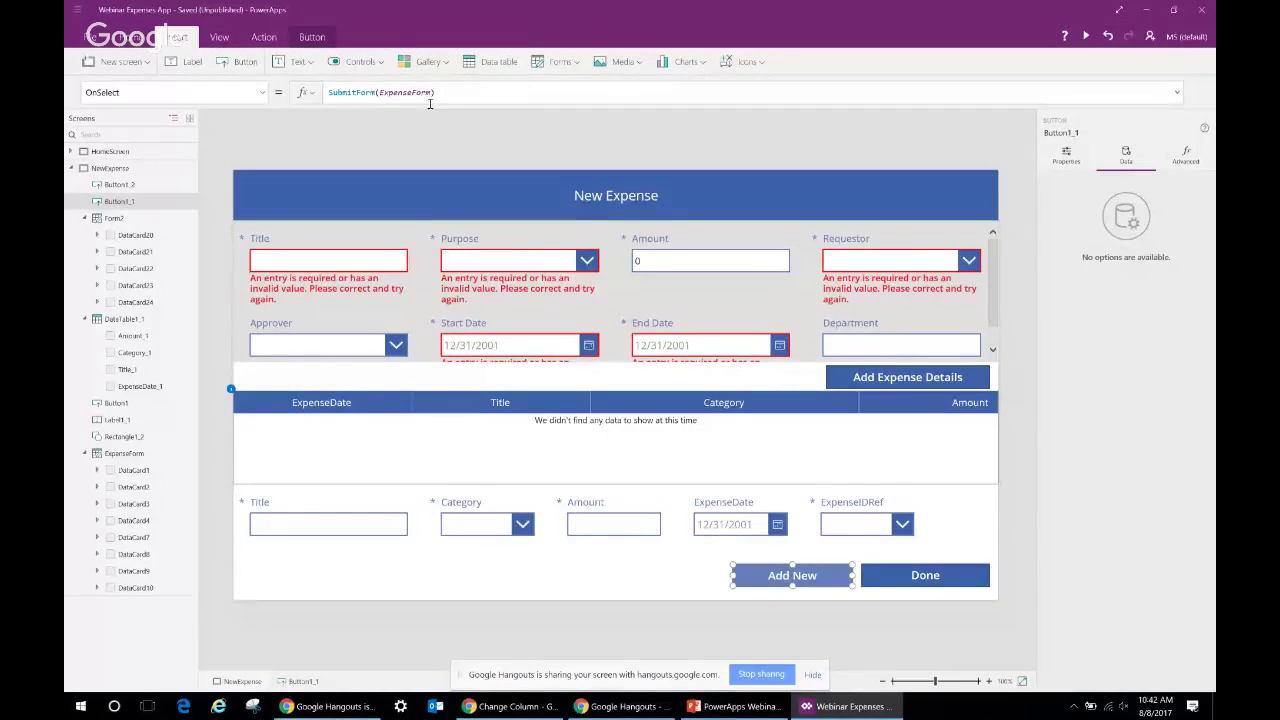
left_click(456, 92)
key("BackSpace")
key("BackSpace")
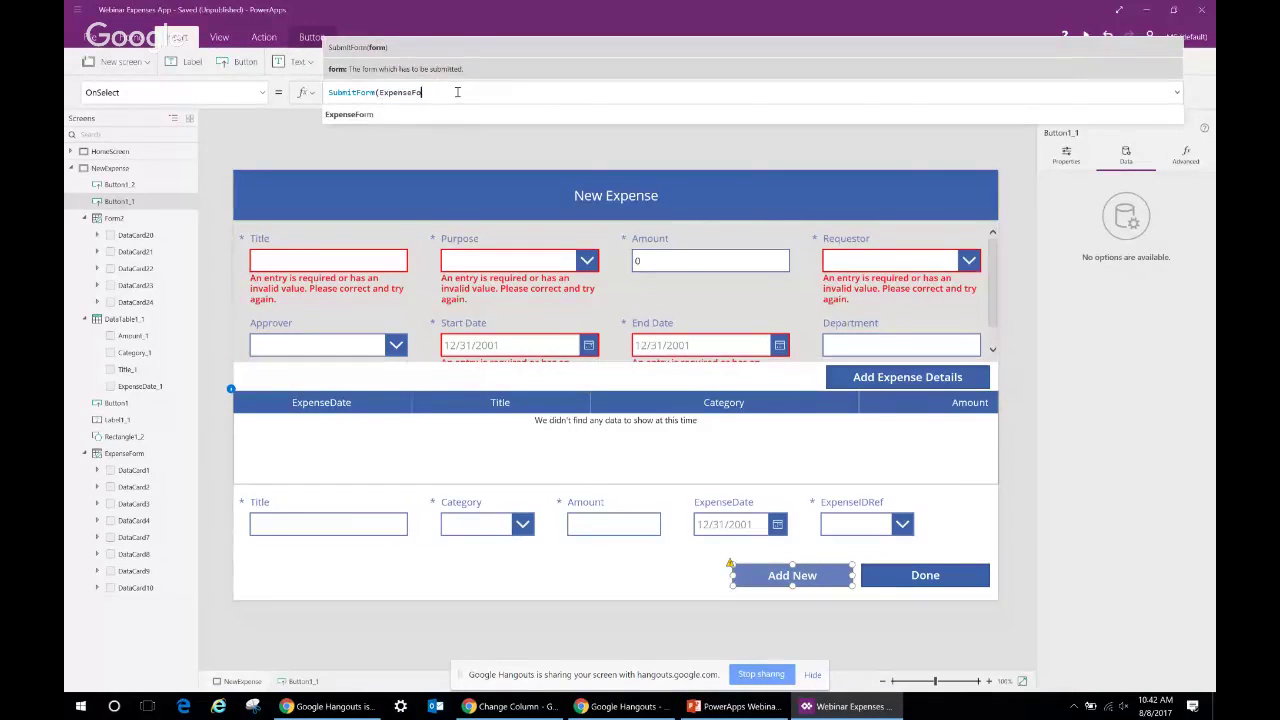
key("BackSpace")
key("BackSpace")
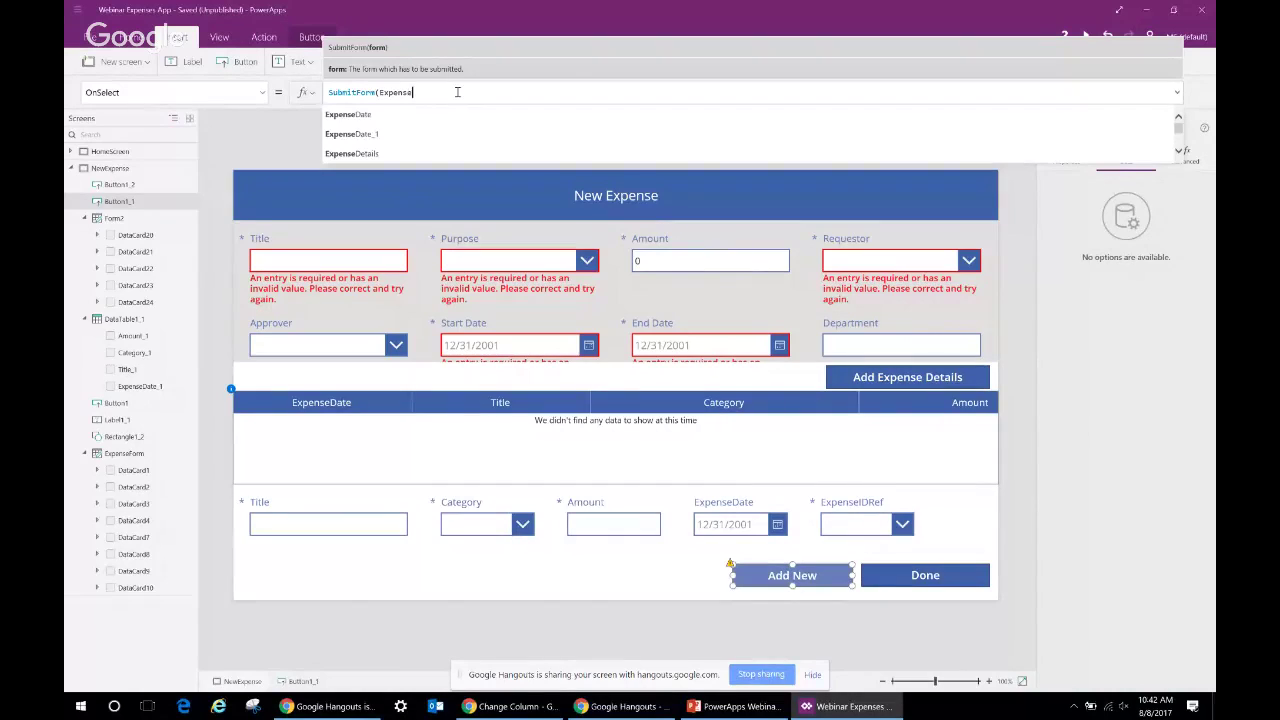
Rename the expense details form, Form2, as ExpenseDetailsForm
left_click(455, 548)
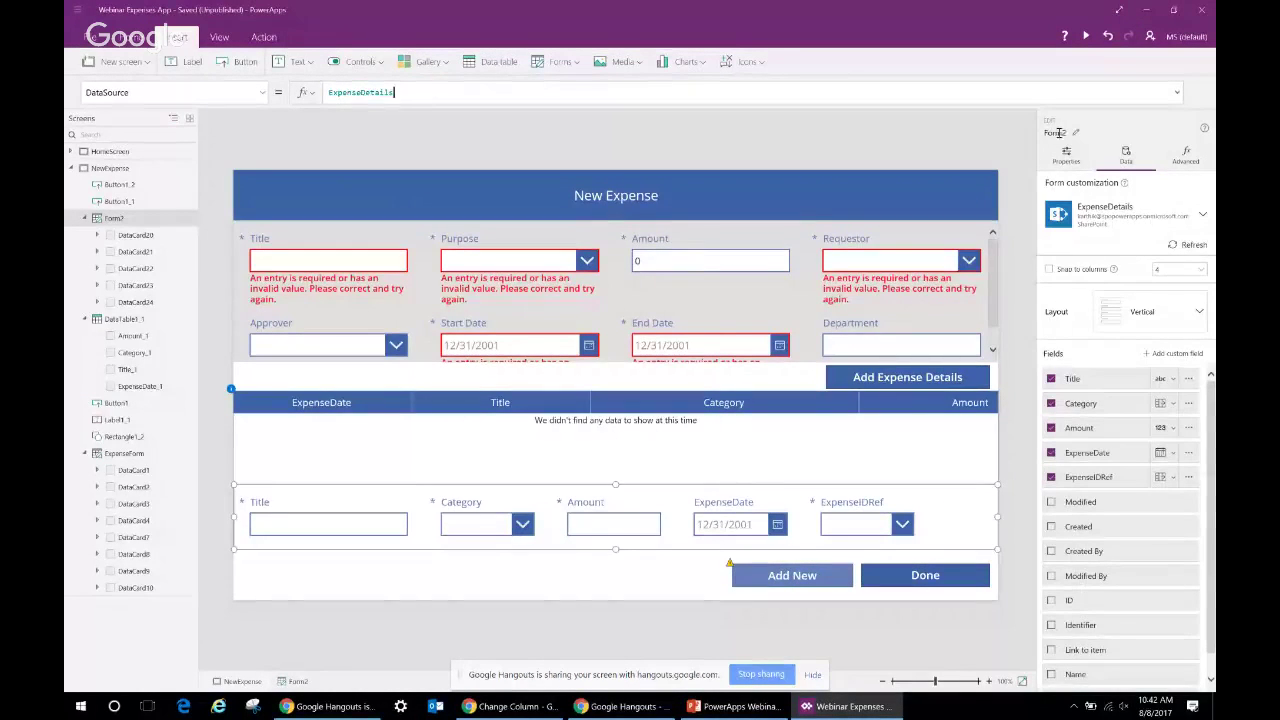
left_click(1058, 132)
type("ExpenseDetail")
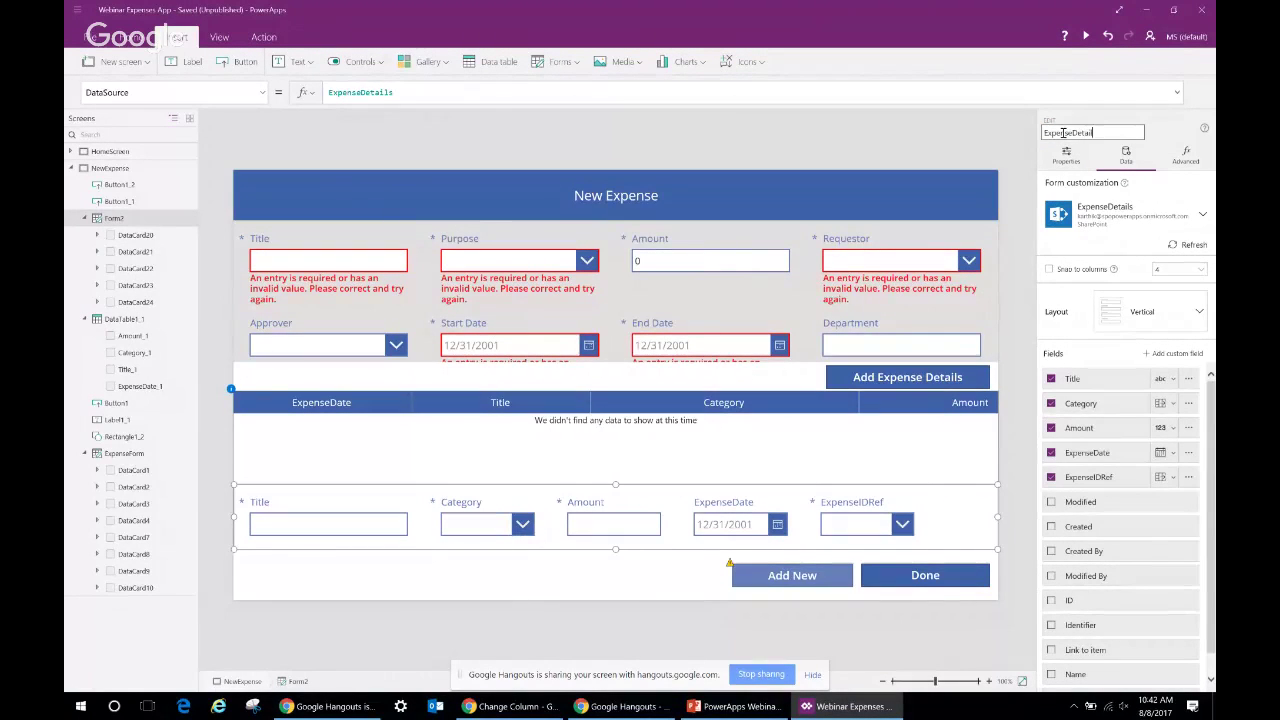
type("sForm")
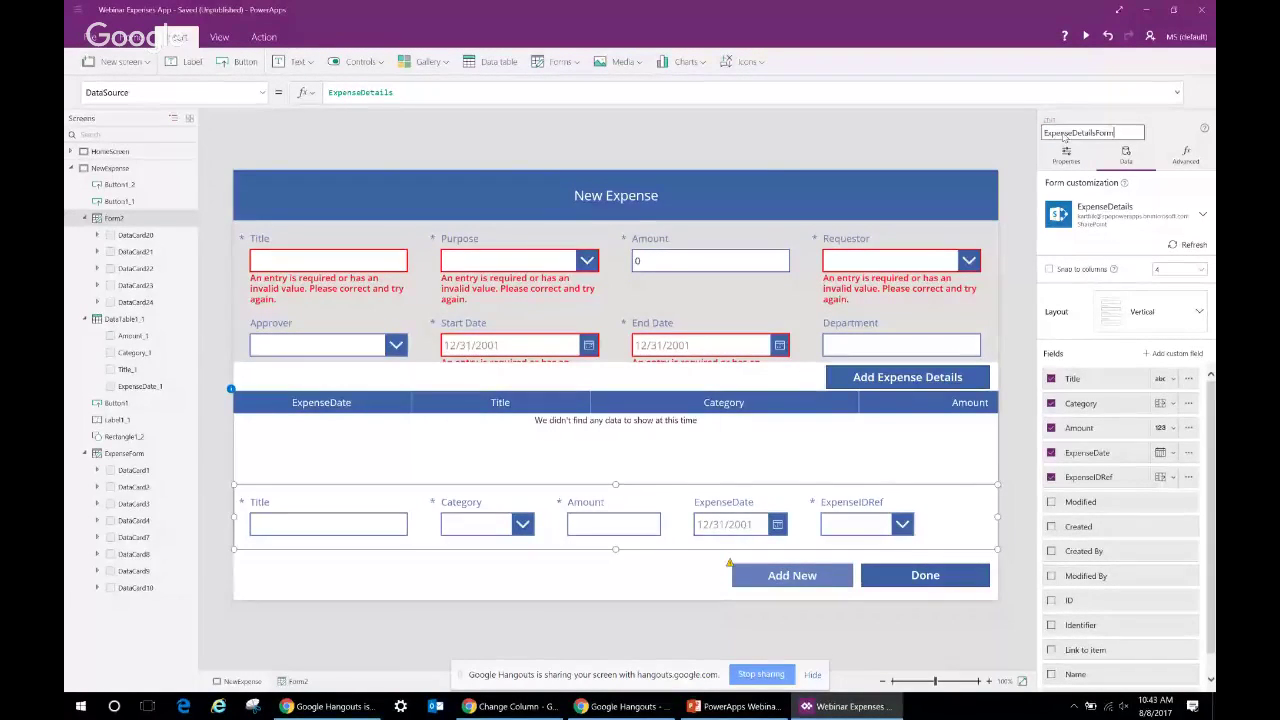
key("Return")
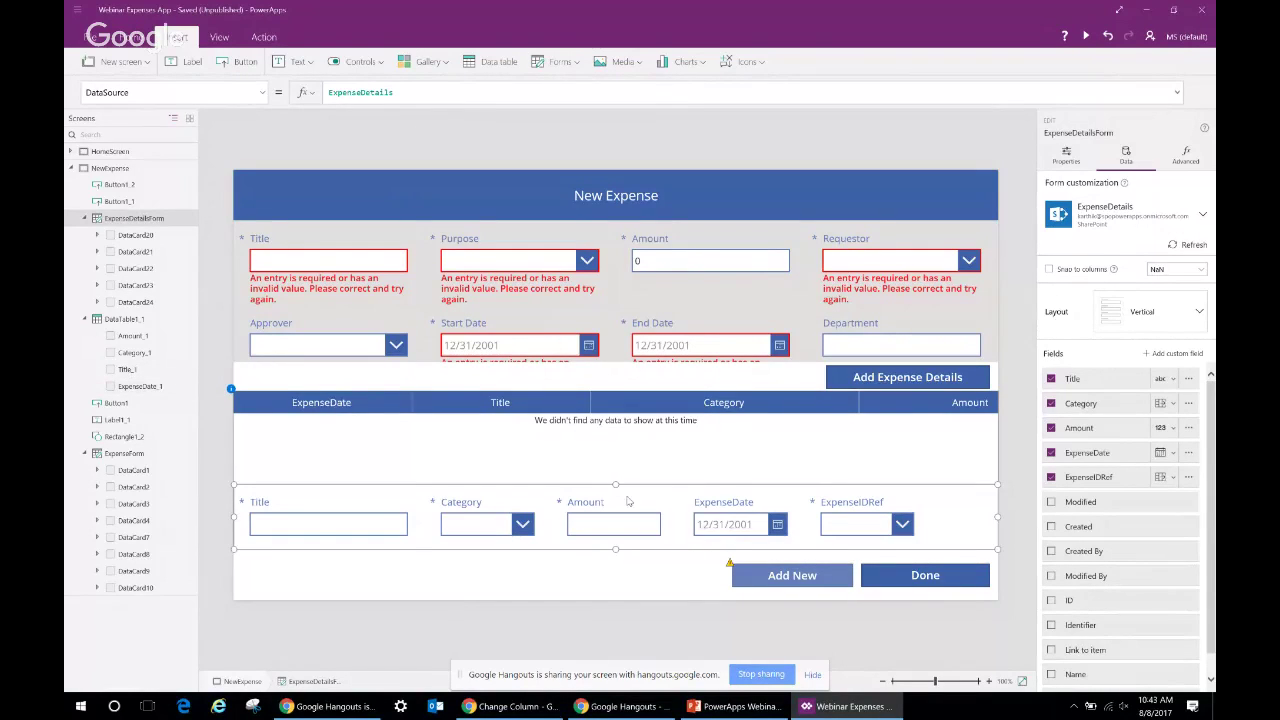
Complete the Add New button's OnSelect formula as SubmitForm(ExpenseDetailsForm)
left_click(745, 582)
left_click(456, 90)
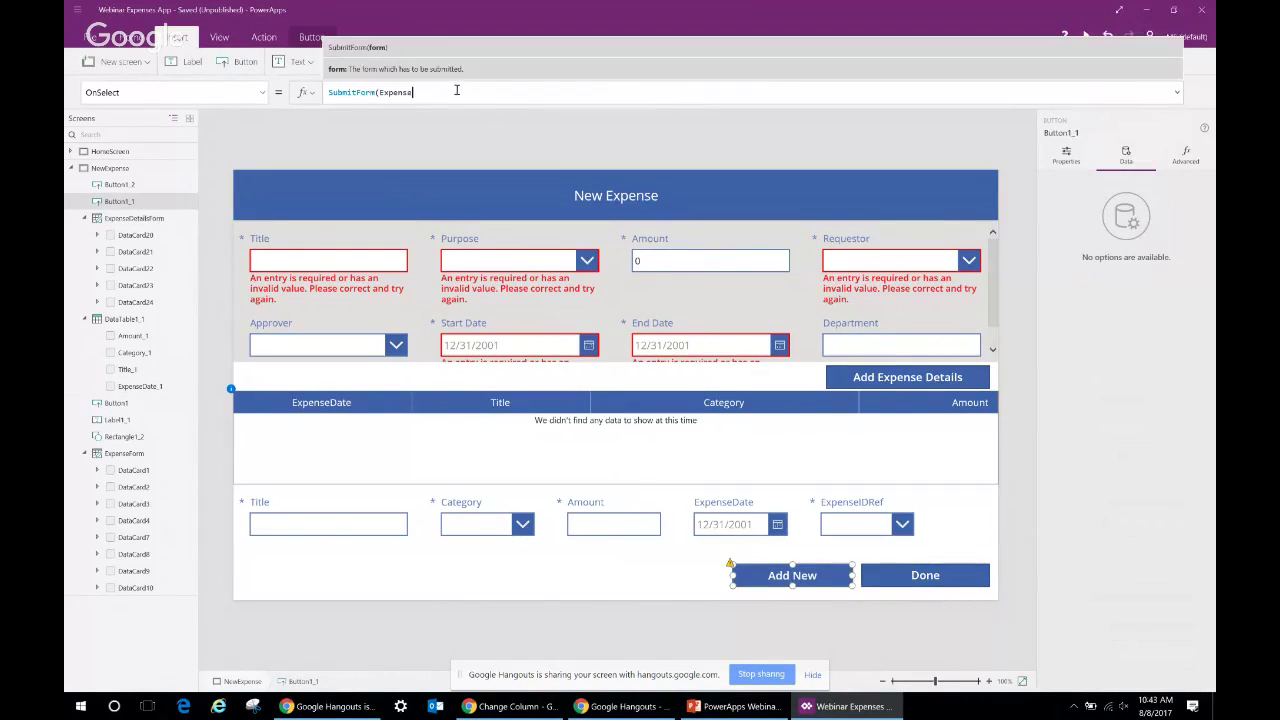
type("De")
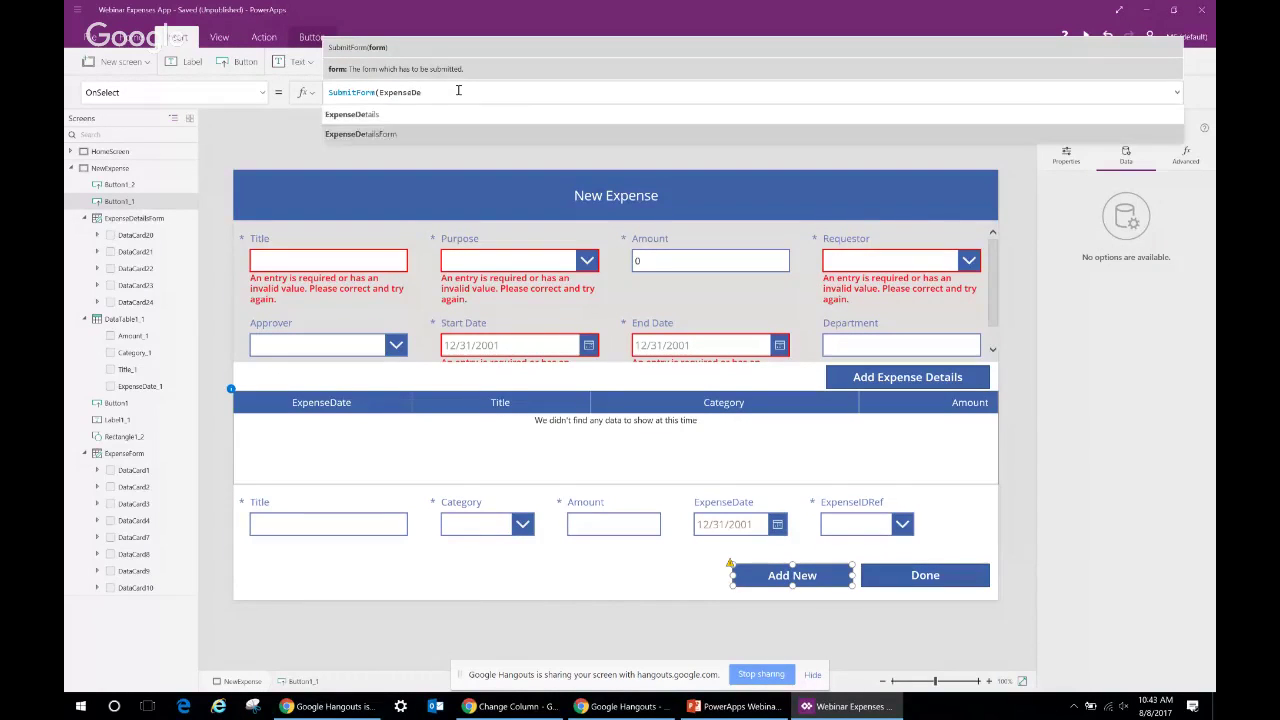
type("tailsForm)")
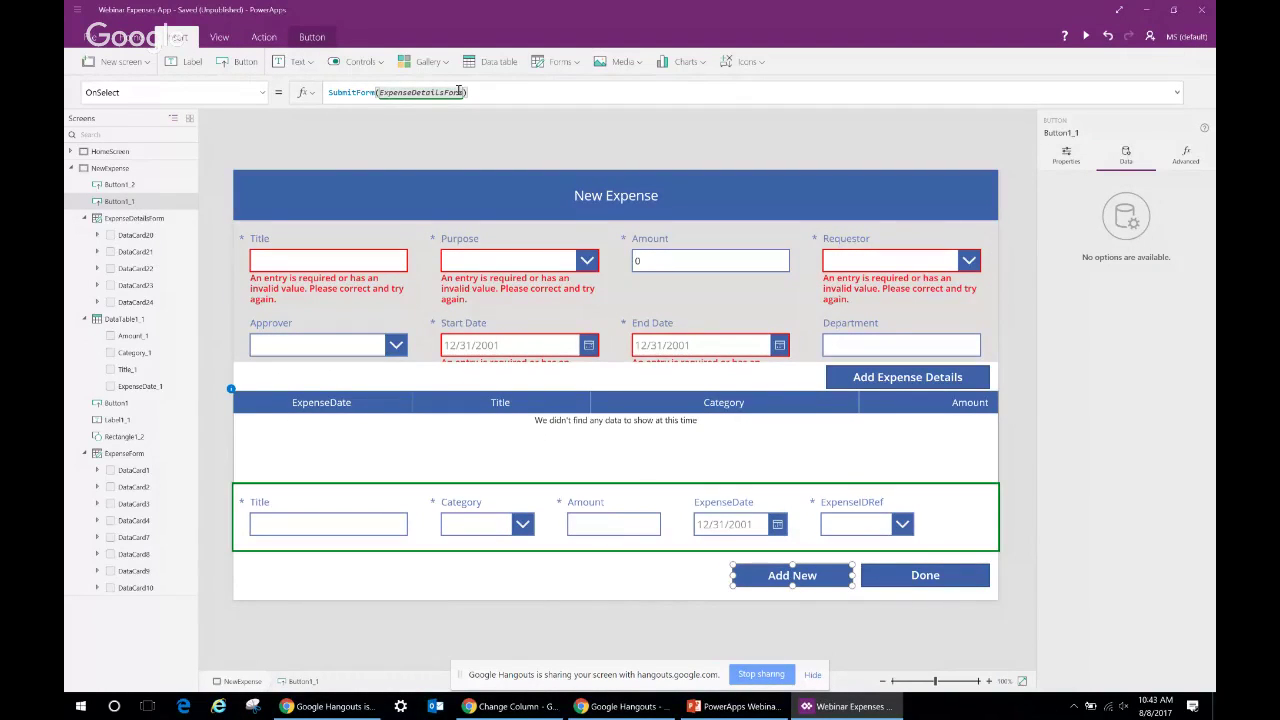
Append ;NewForm(ExpenseDetailsForm) to the Add New button's OnSelect formula
type(";")
left_click(459, 91)
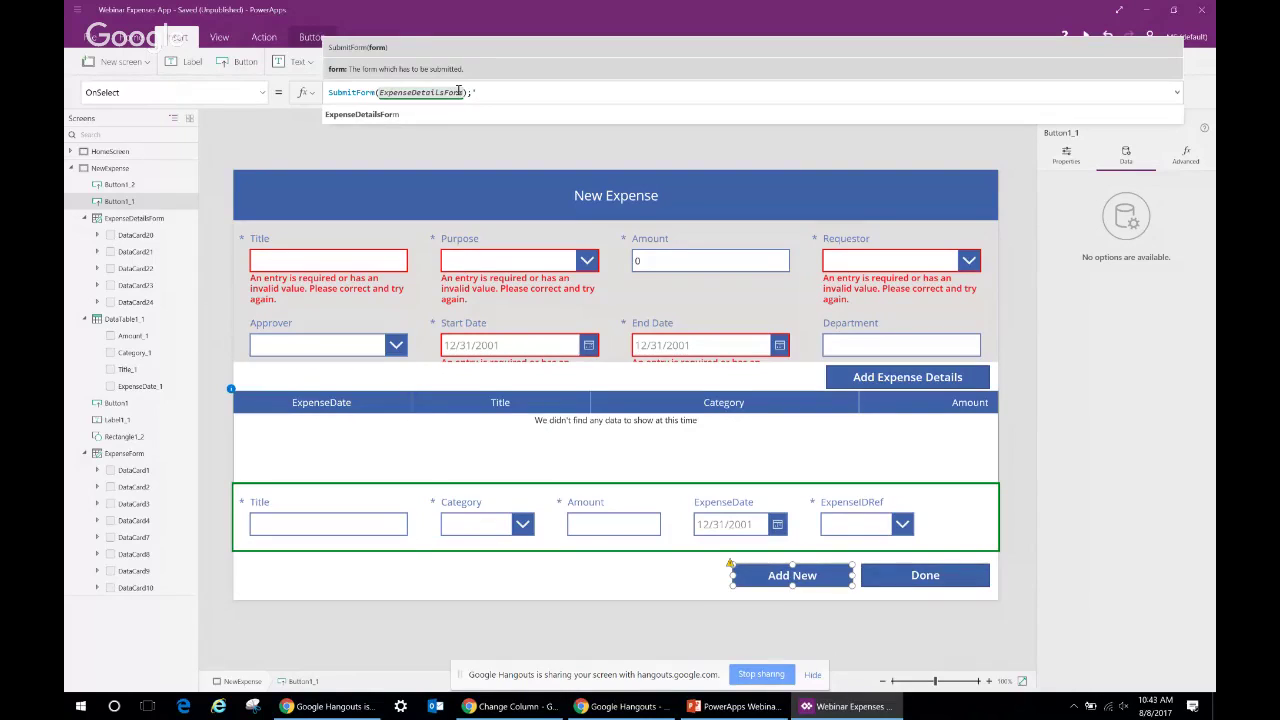
left_click(610, 92)
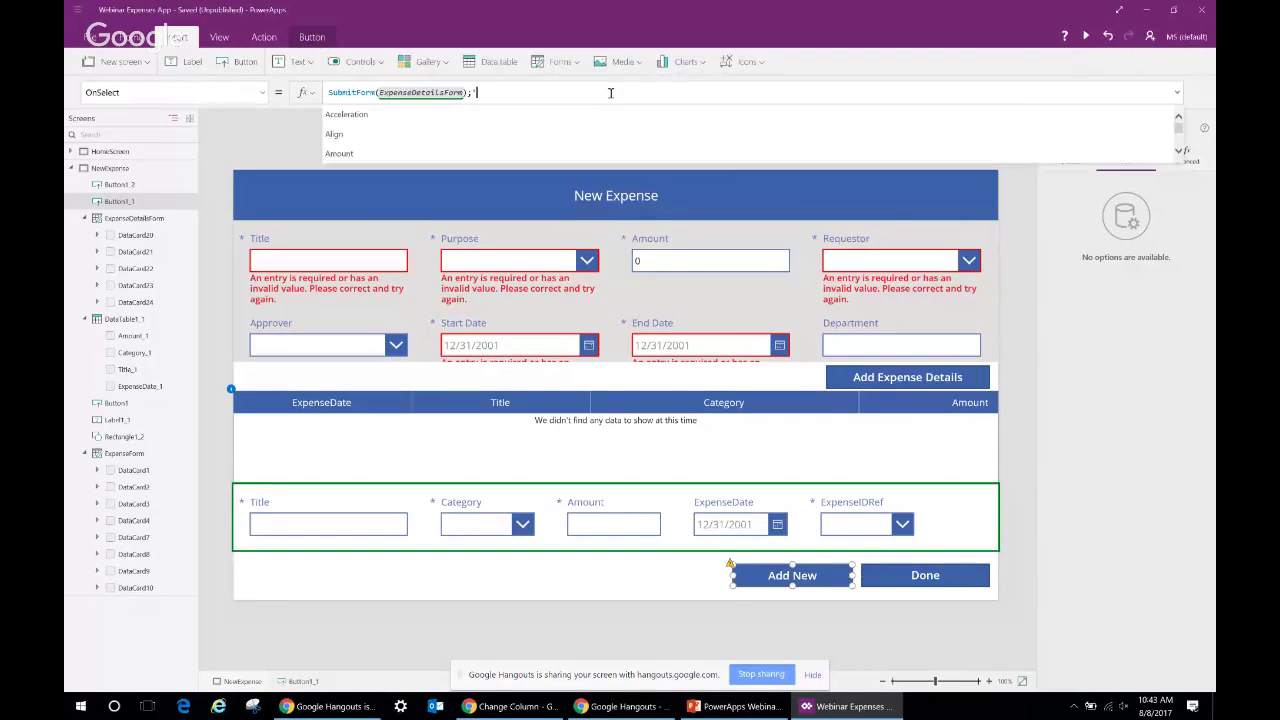
type("New")
type("Form(")
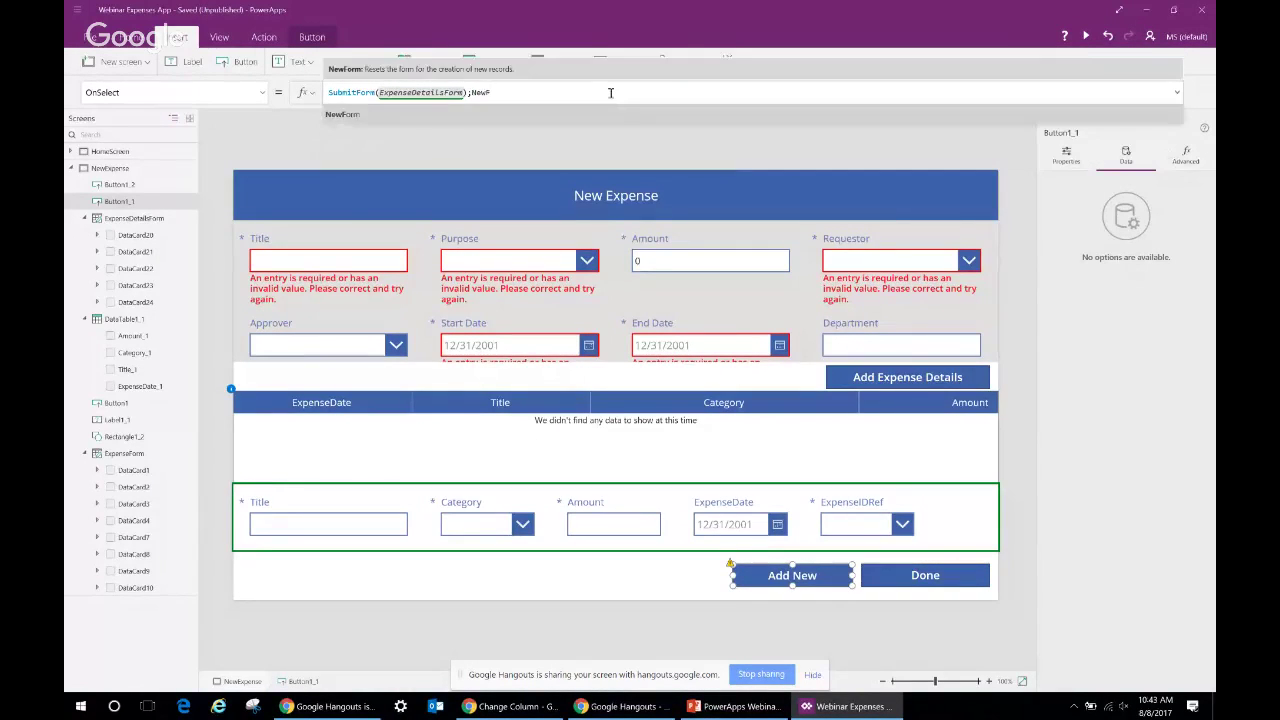
type("Expe")
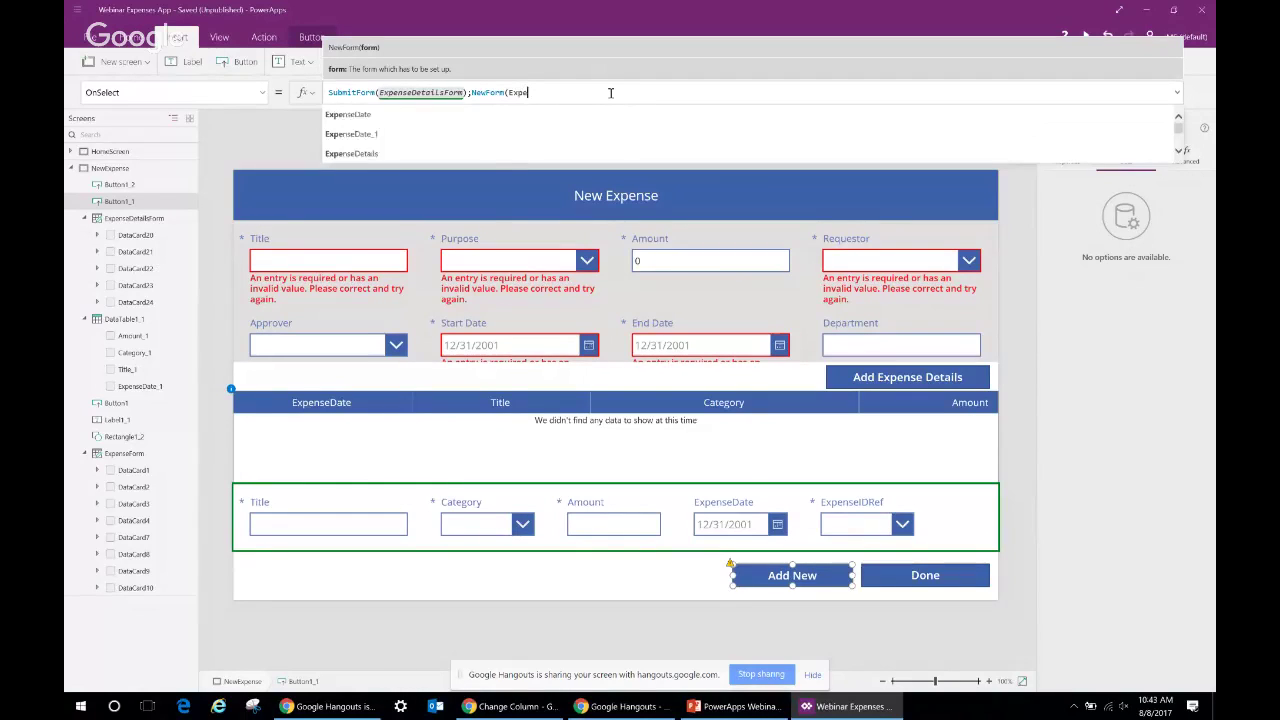
key("Down")
key("Down")
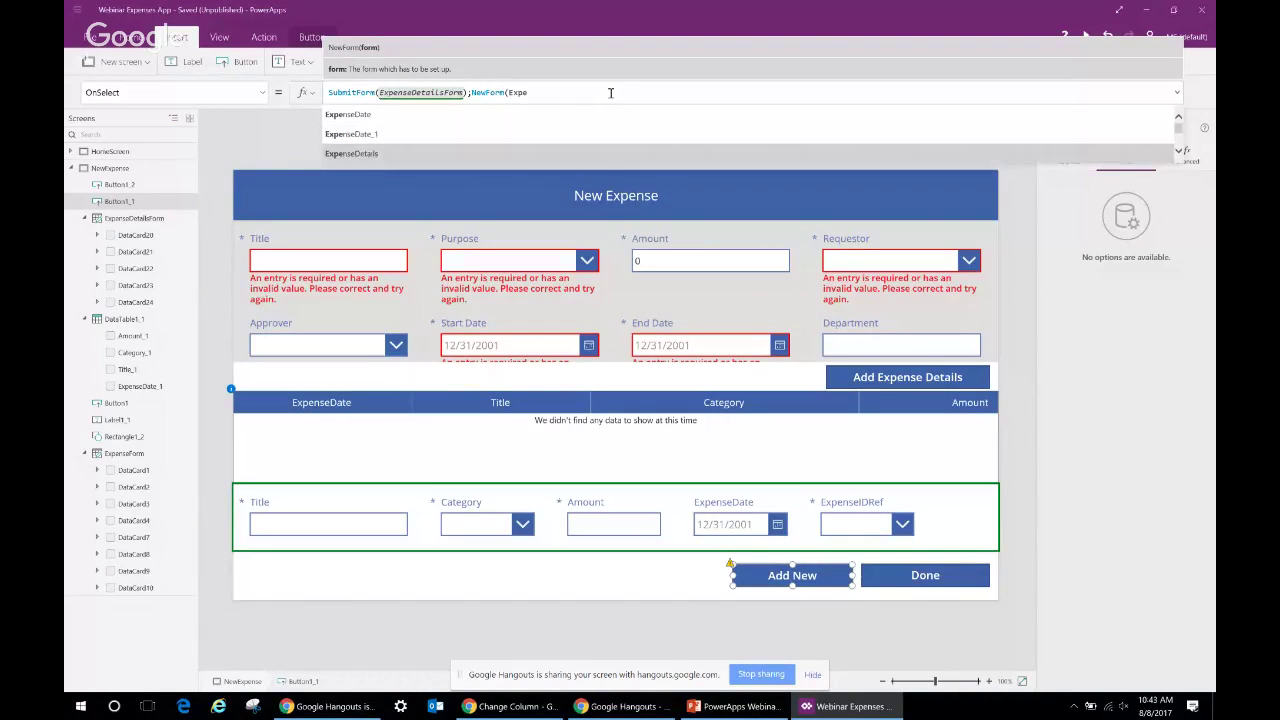
key("Tab")
type("F")
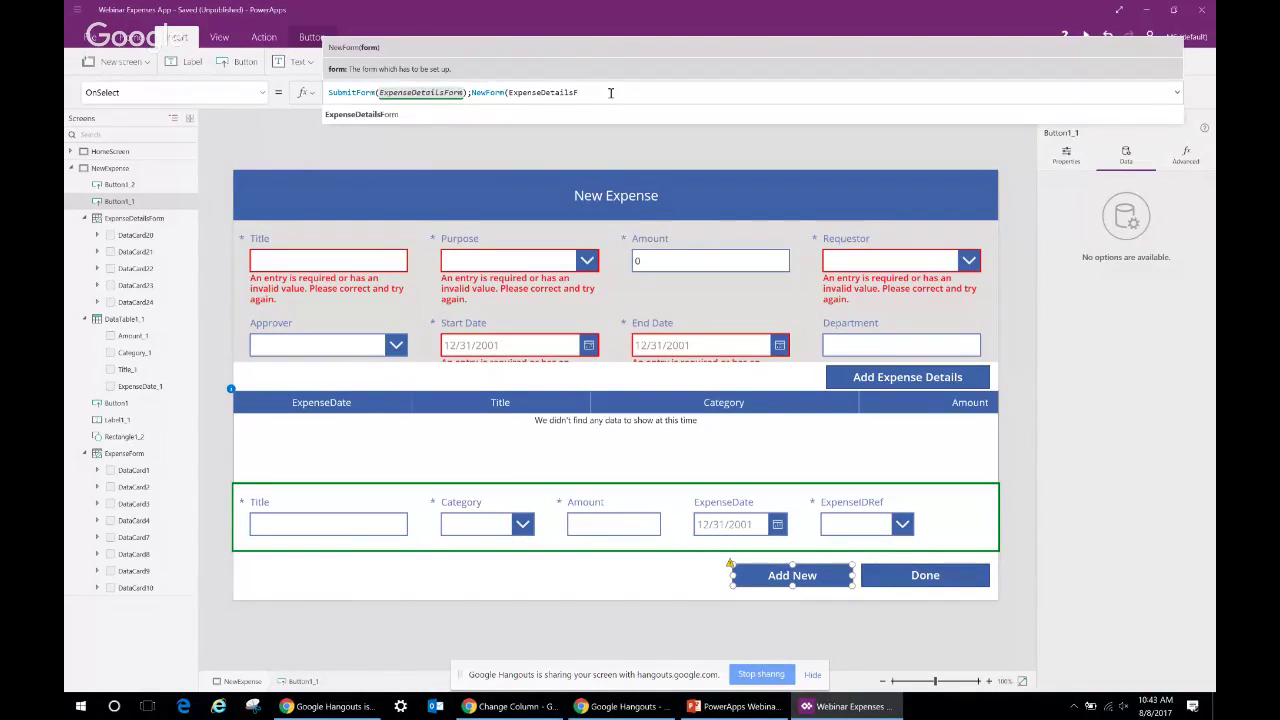
key("Tab")
type(")")
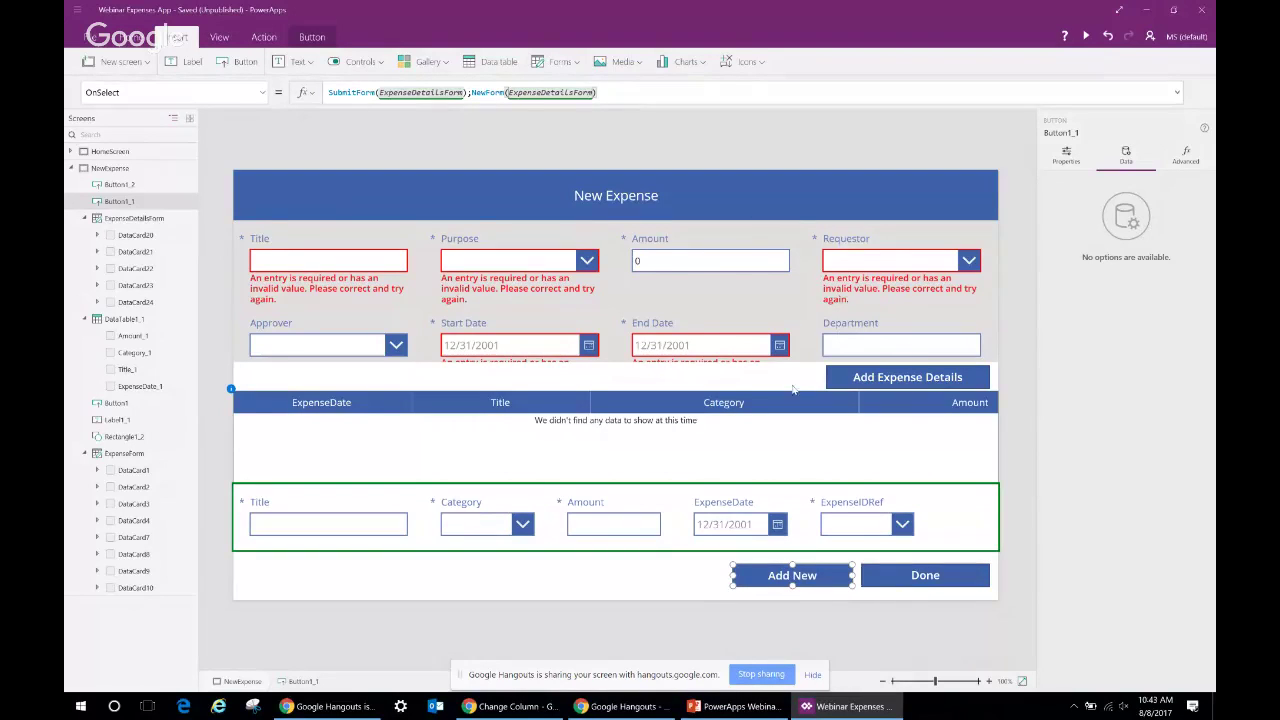
Replace the Done button's OnSelect formula with a Navigate action to HomeScreen using the Fade transition
left_click(917, 589)
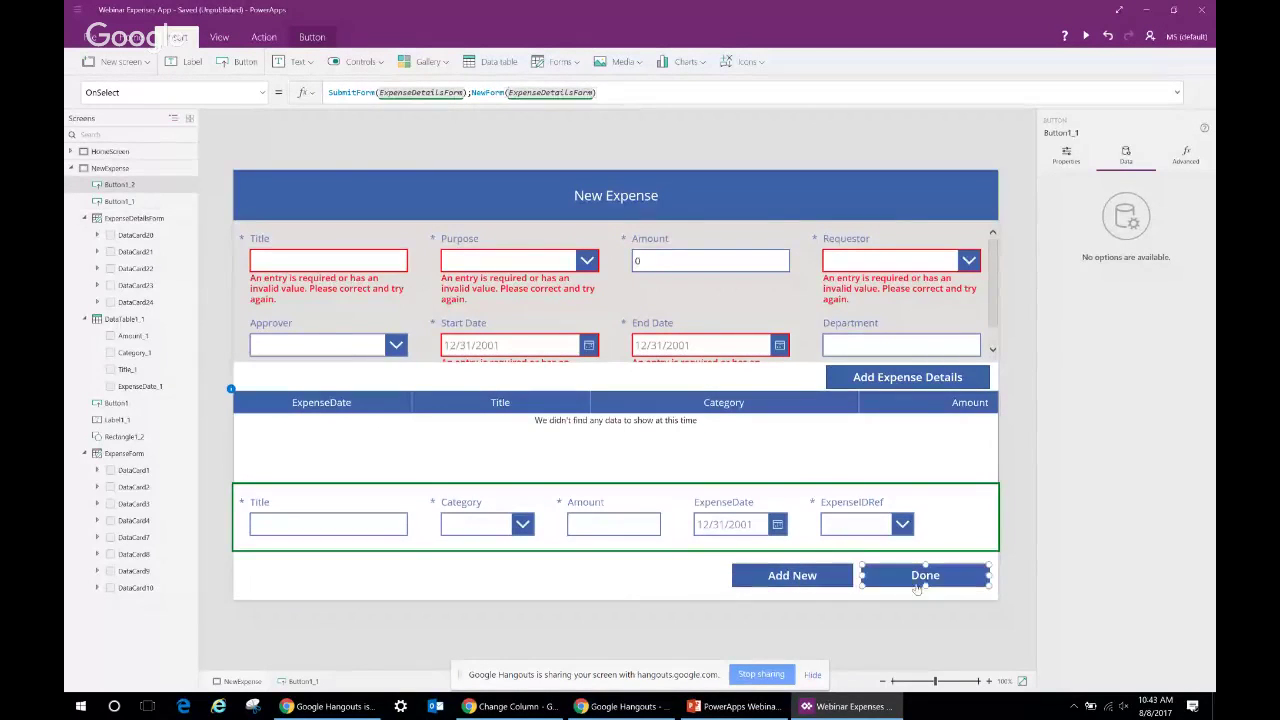
left_click_drag(436, 92, 335, 92)
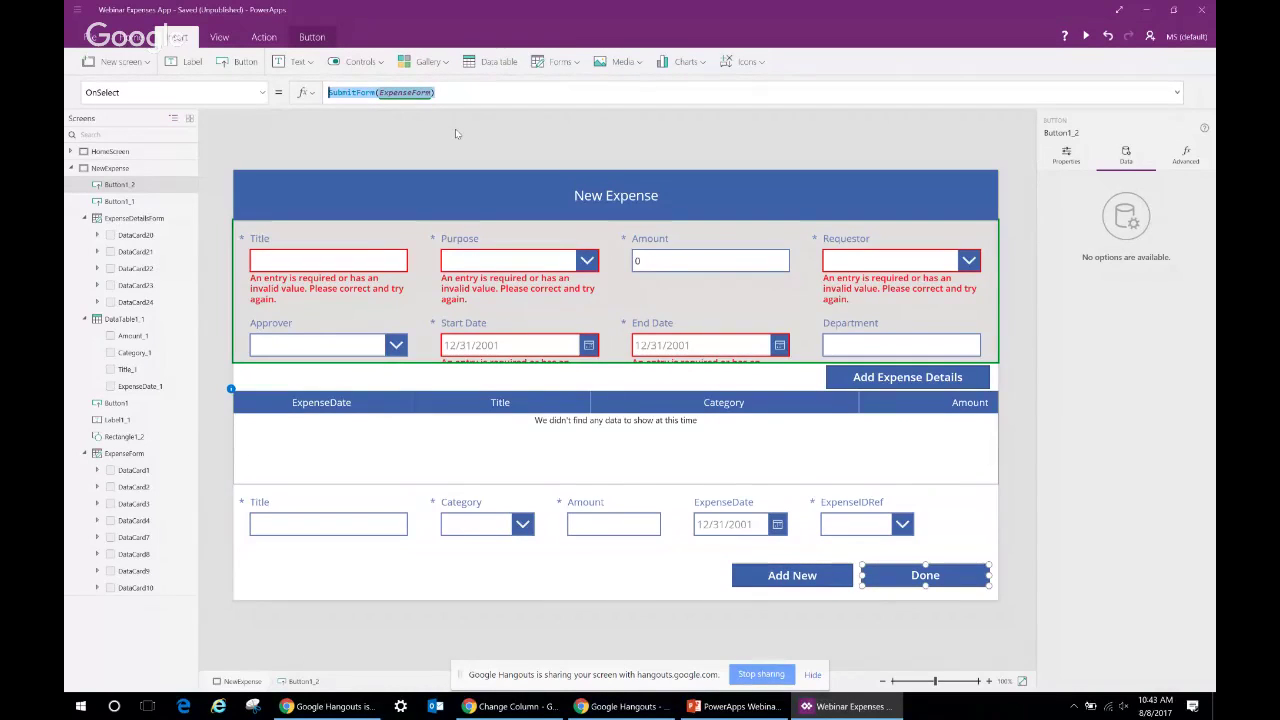
key("Delete")
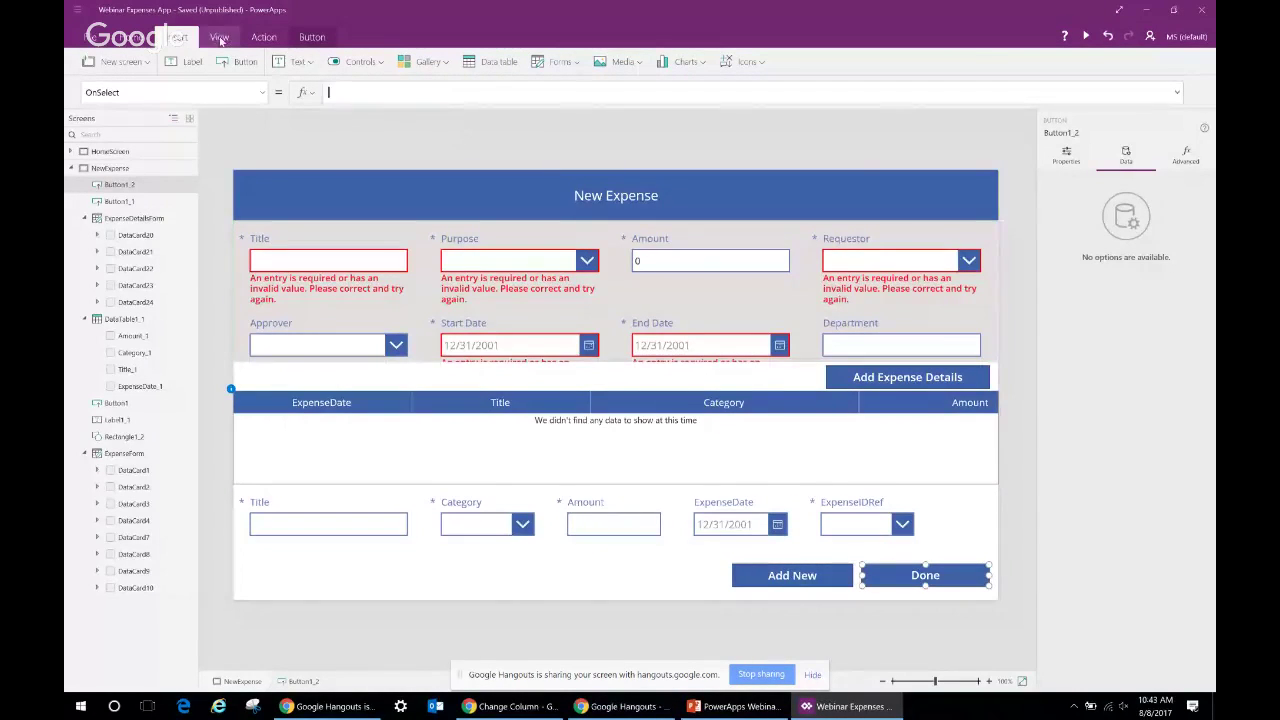
left_click(250, 40)
left_click(110, 61)
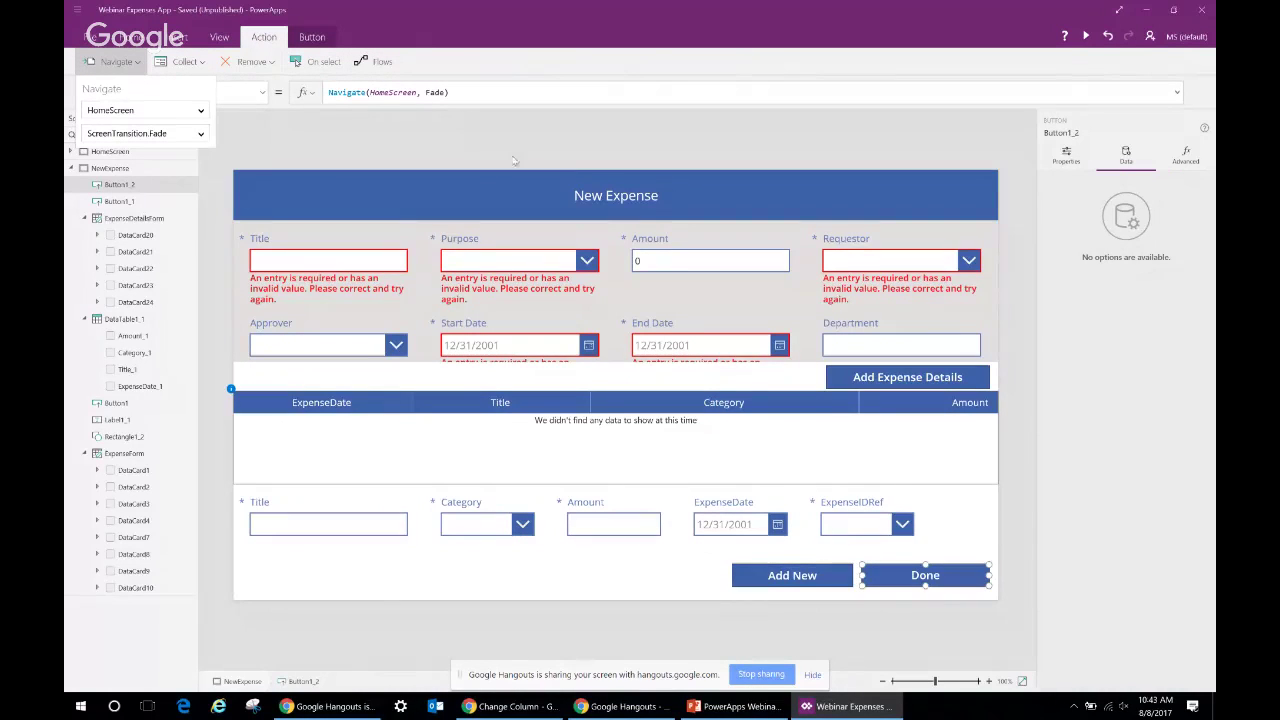
left_click(512, 608)
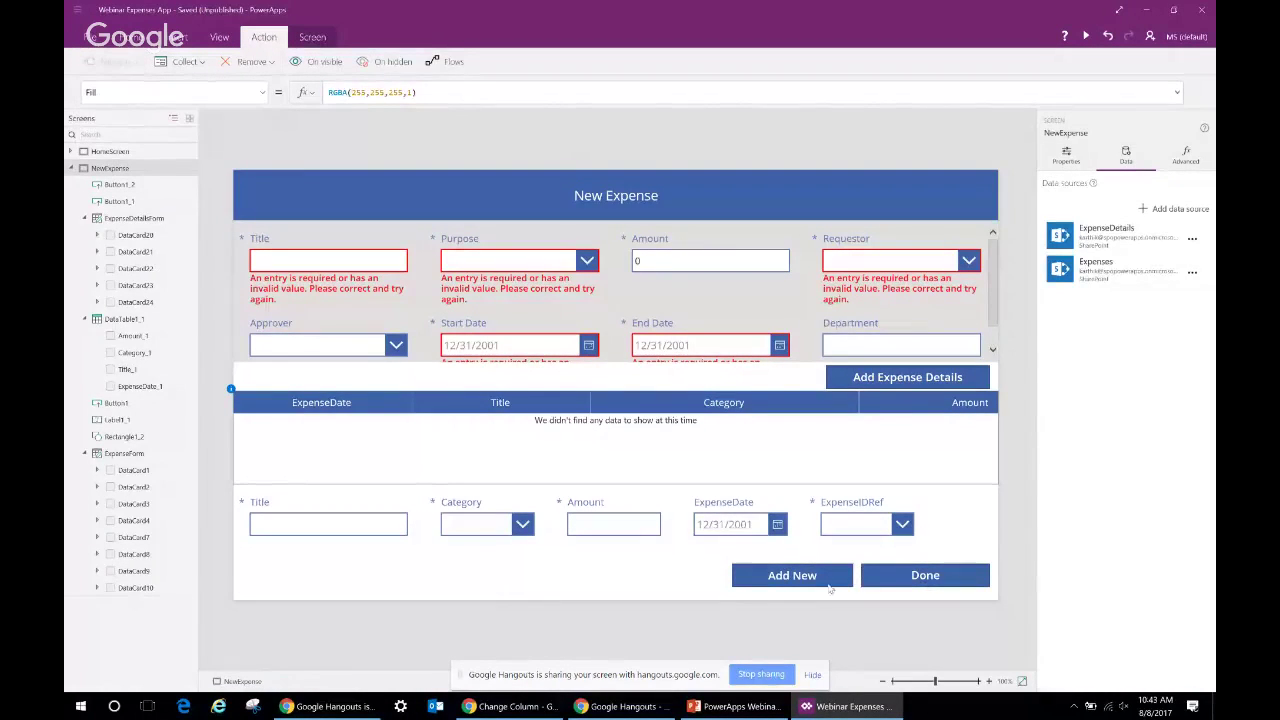
Append ;NewForm(ExpenseDetailsForm) to the Add Expense Details button's OnSelect formula after SubmitForm(ExpenseForm)
left_click(893, 382)
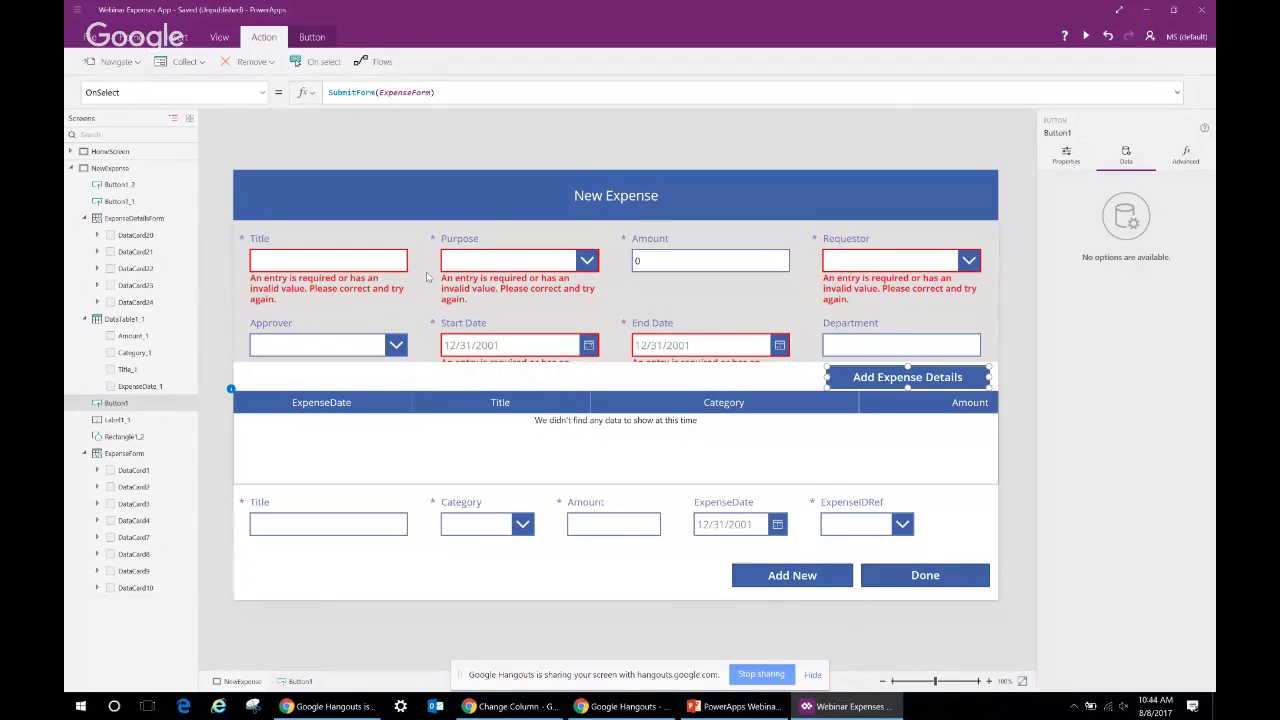
left_click(446, 92)
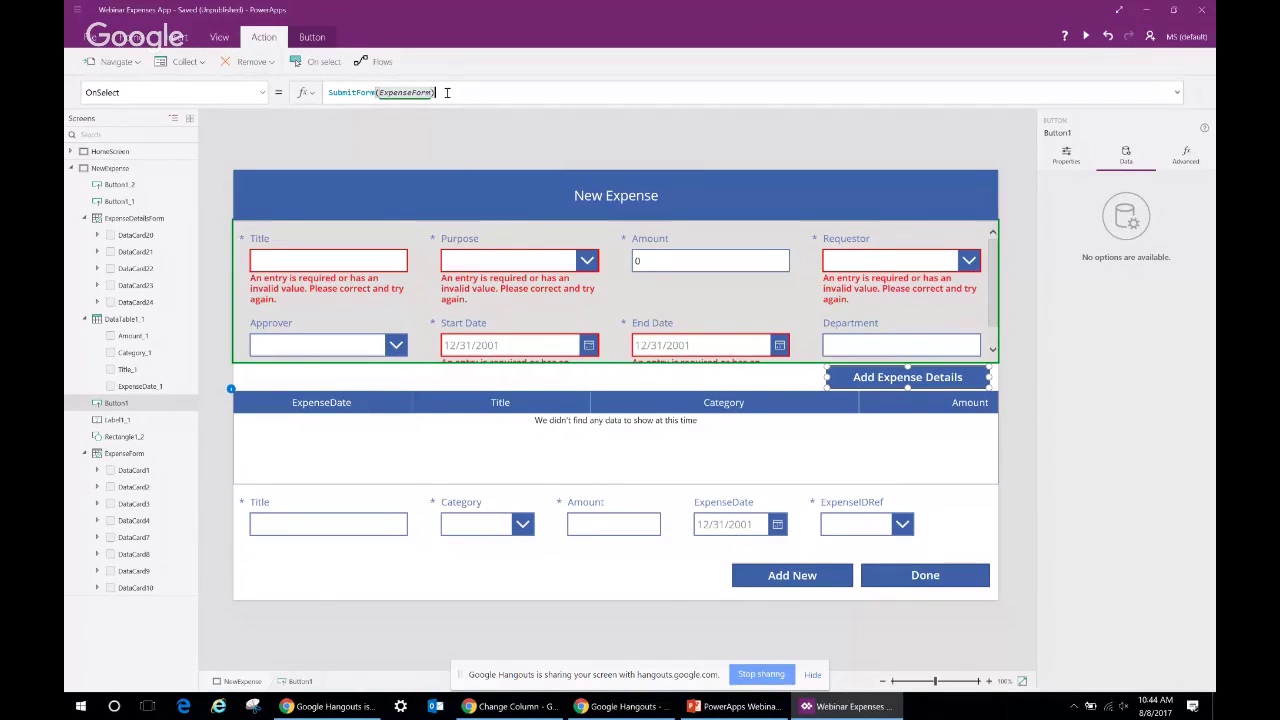
type(";")
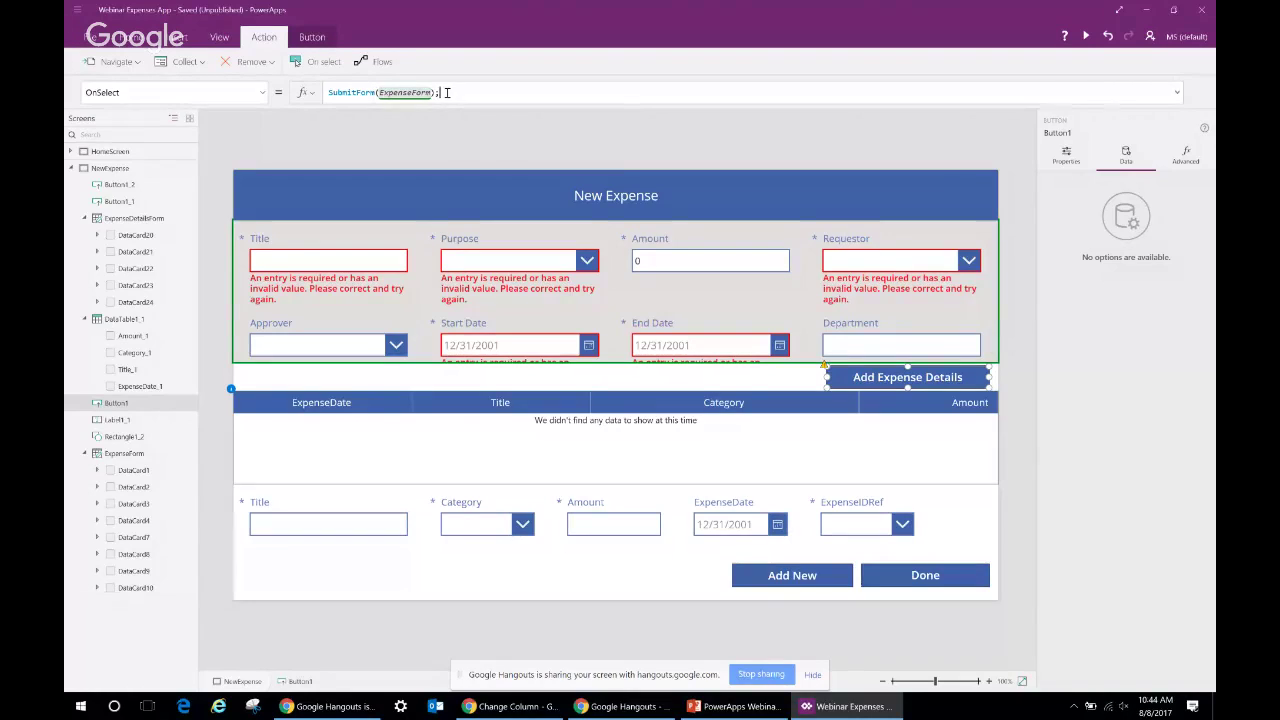
type("NewForm(")
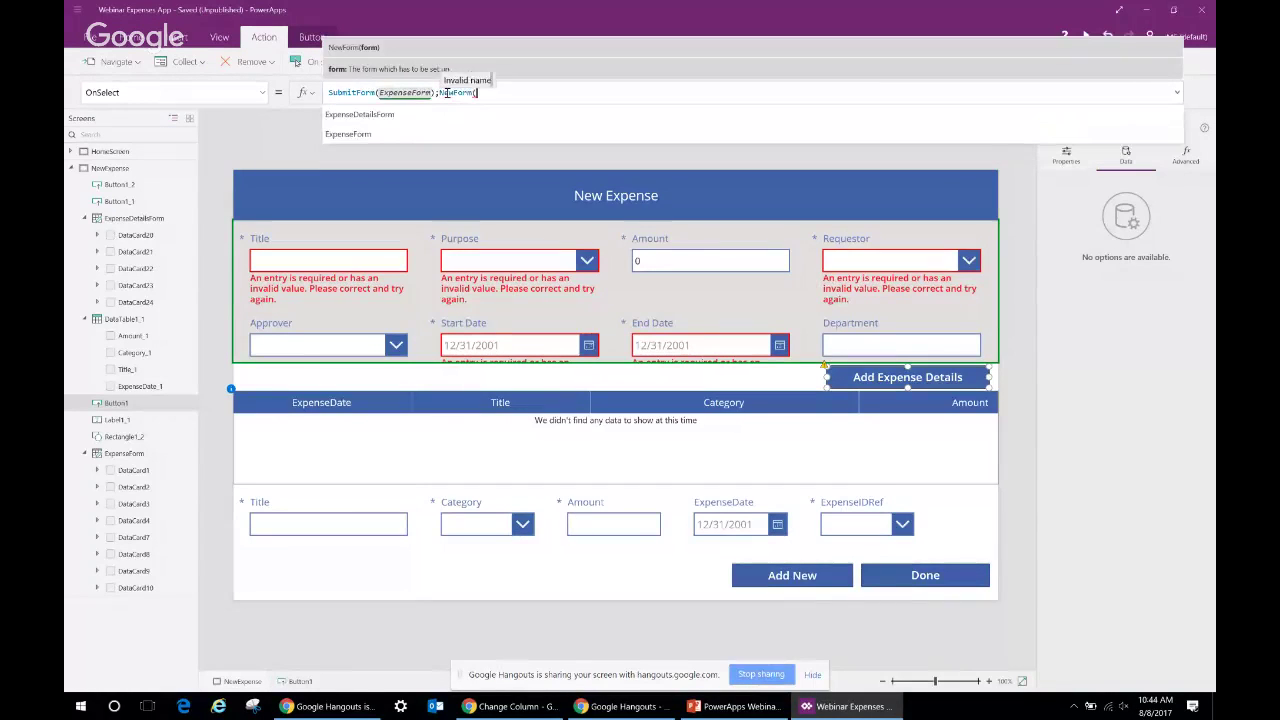
type("Expense")
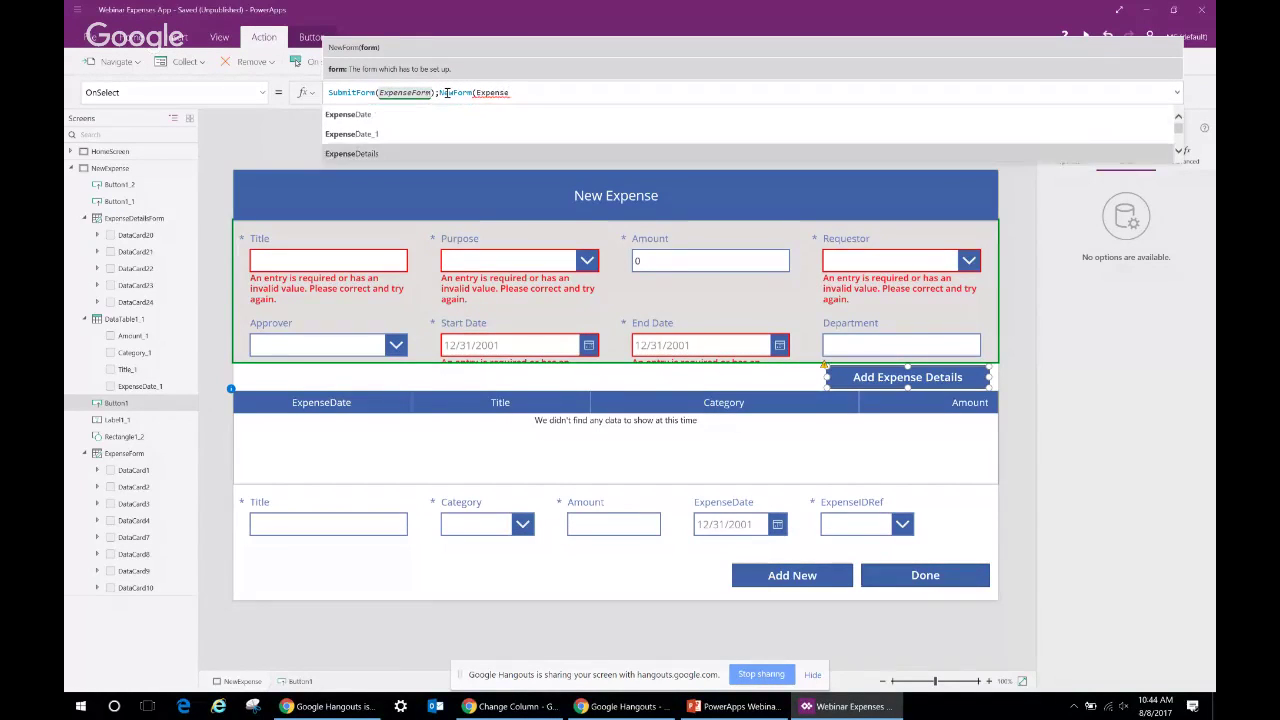
type("DetailsForm)")
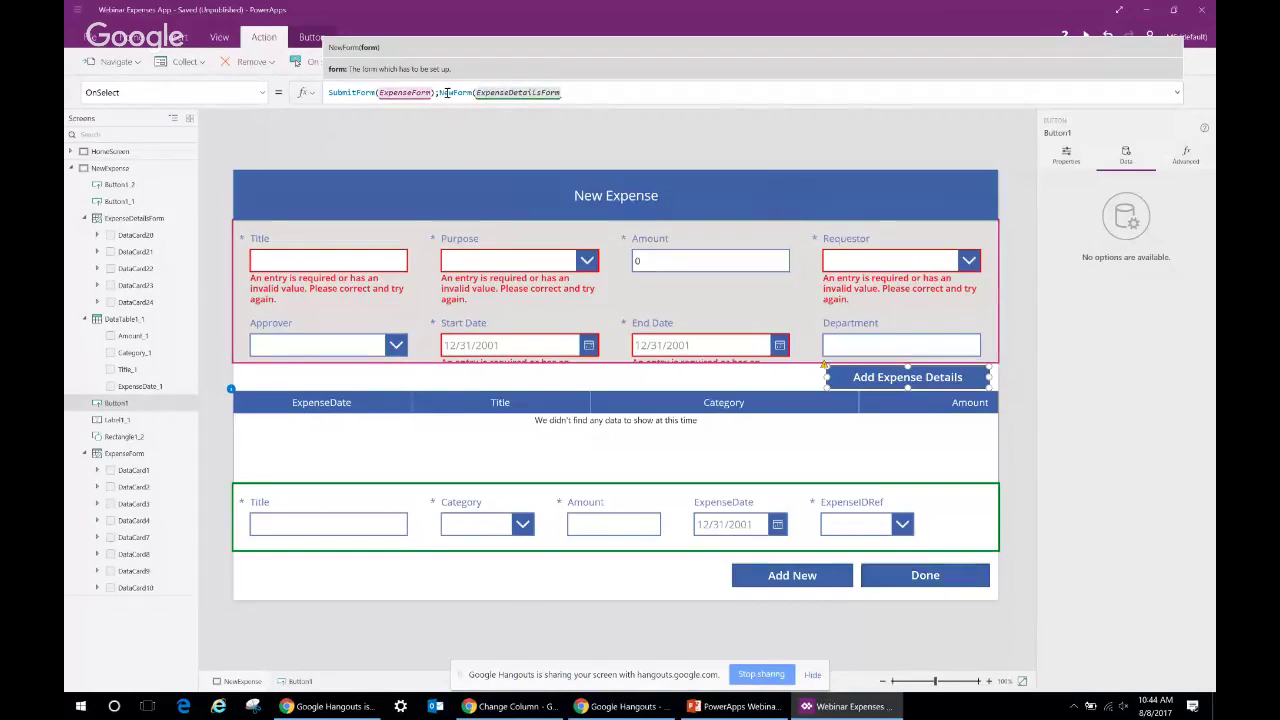
Append ;Refresh(ExpenseDetails) to the Add Expense Details button's OnSelect formula and save the app
type(";Refr")
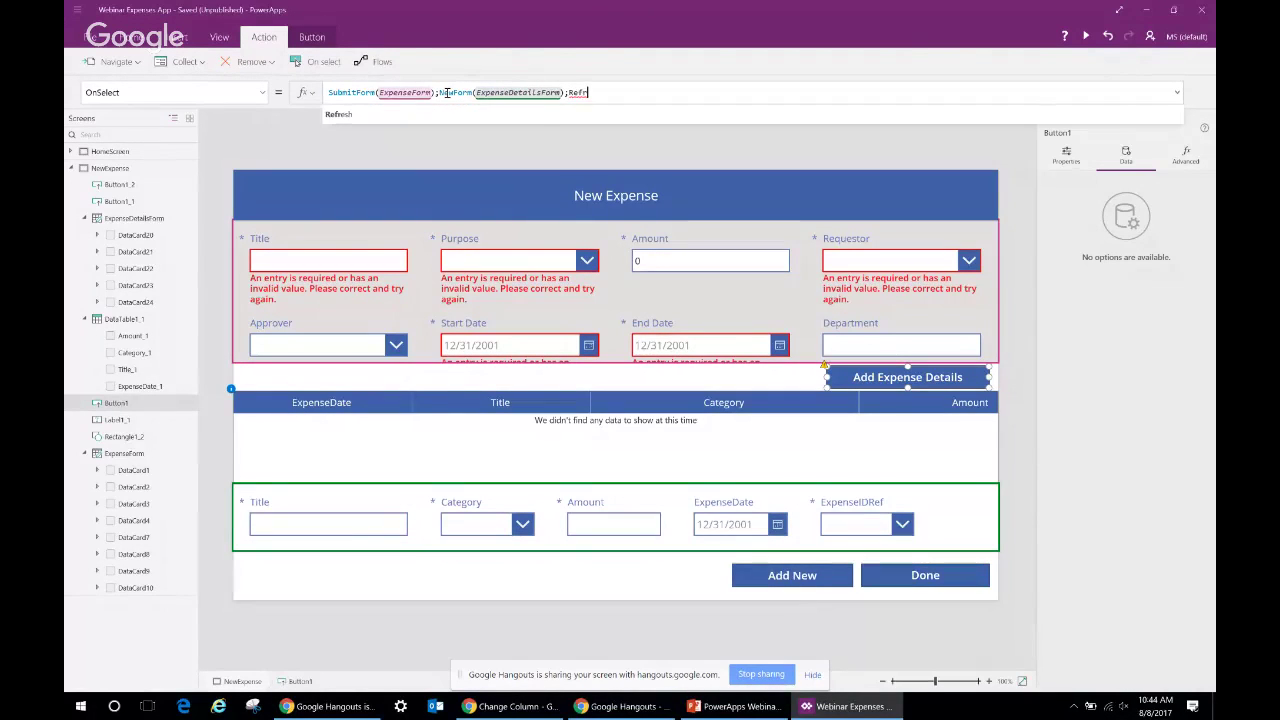
key("Tab")
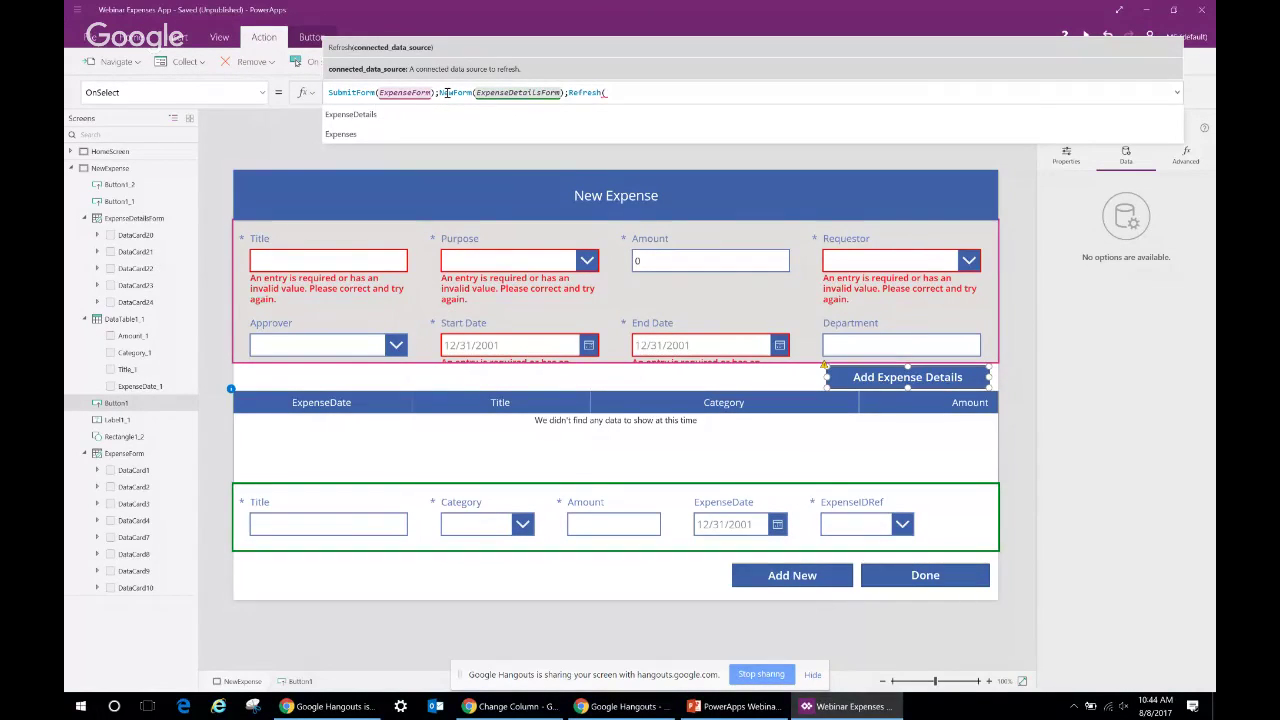
key("Down")
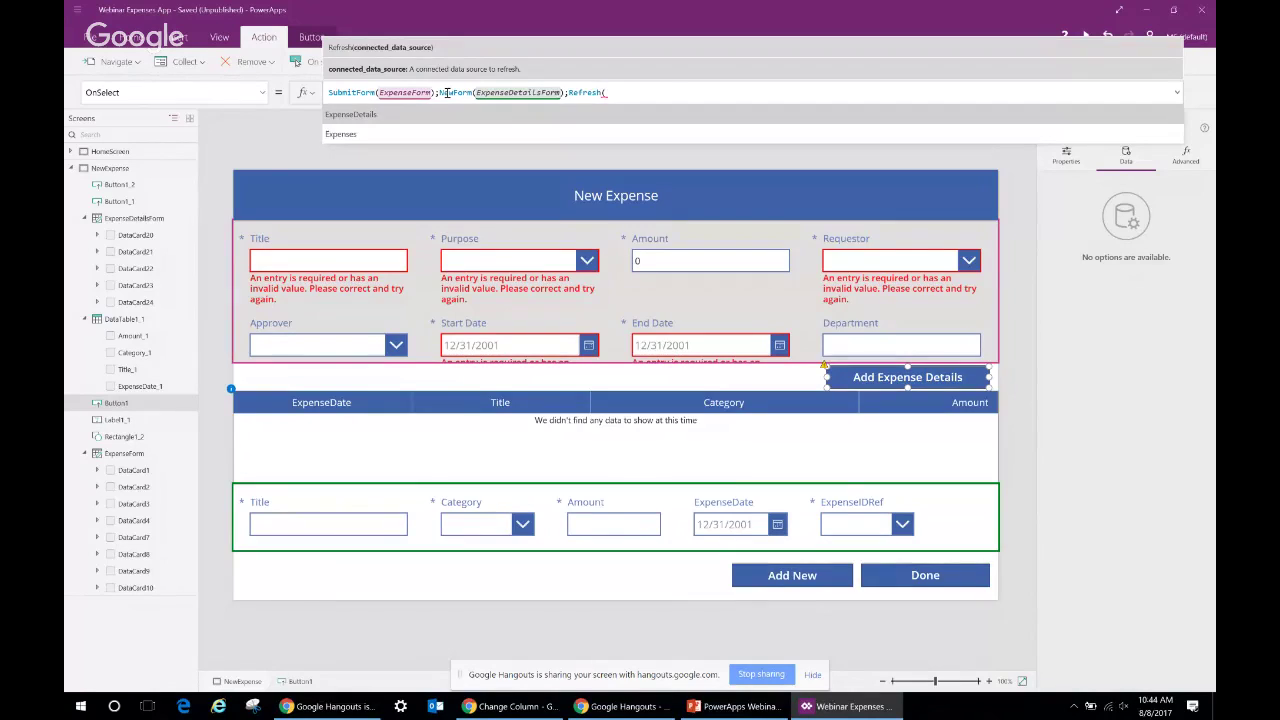
type("ExpenseDetails)")
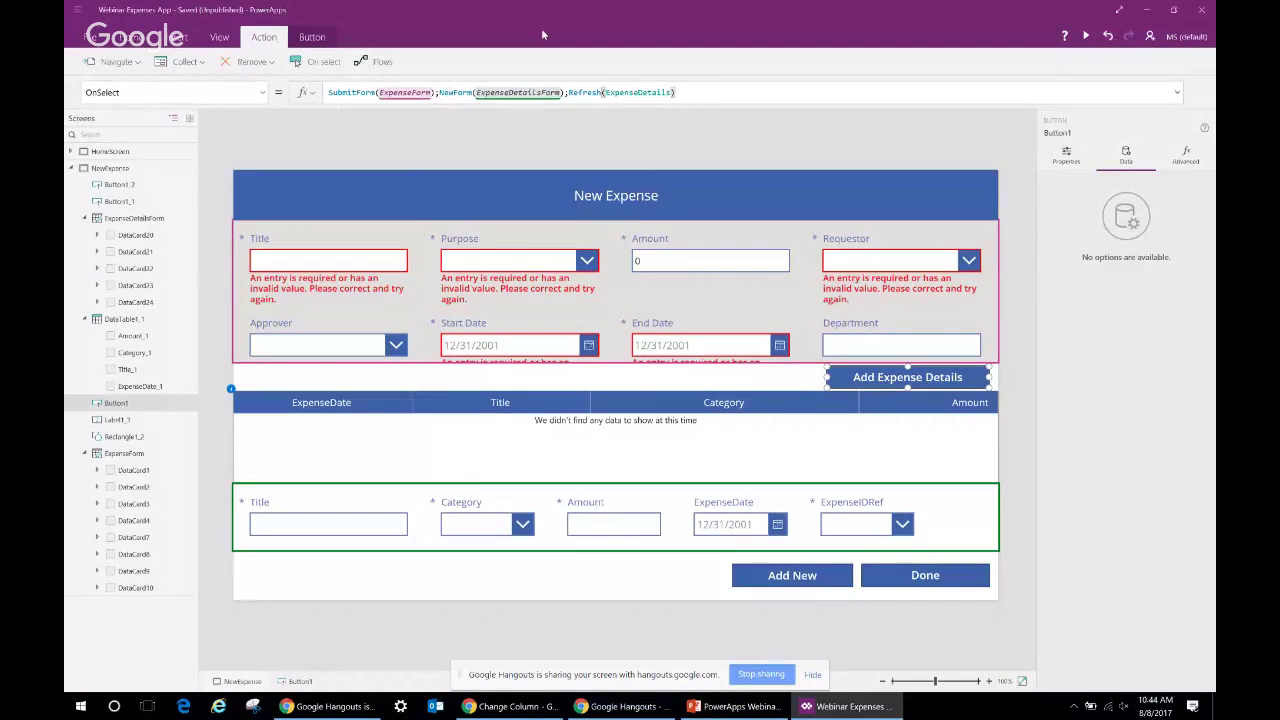
left_click(651, 149)
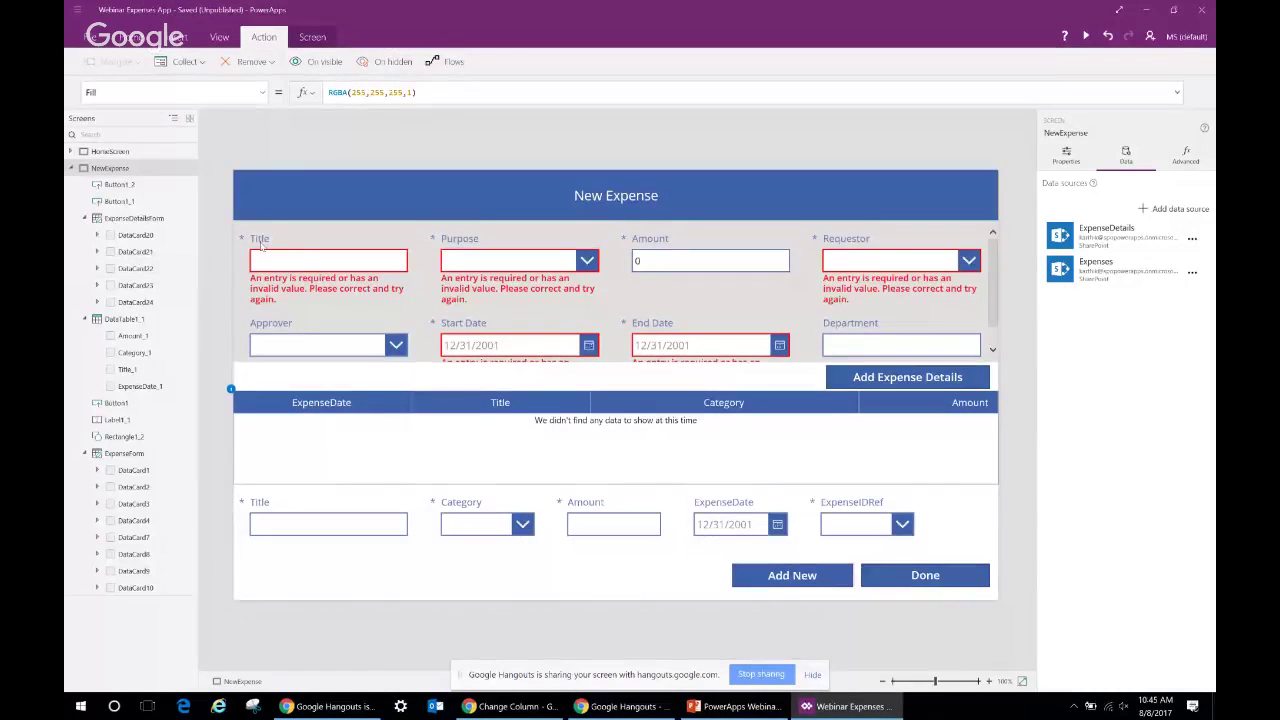
key("ctrl+s")
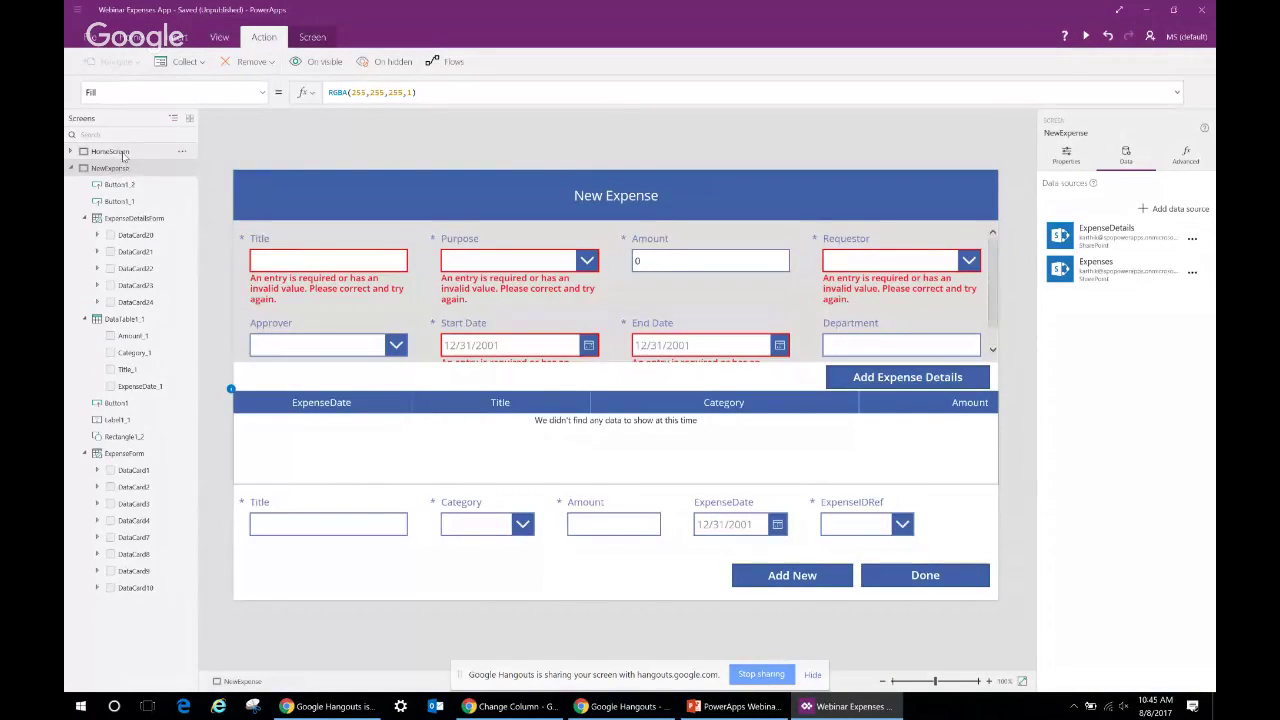
Preview the app from HomeScreen and open the New Expense screen
left_click(100, 151)
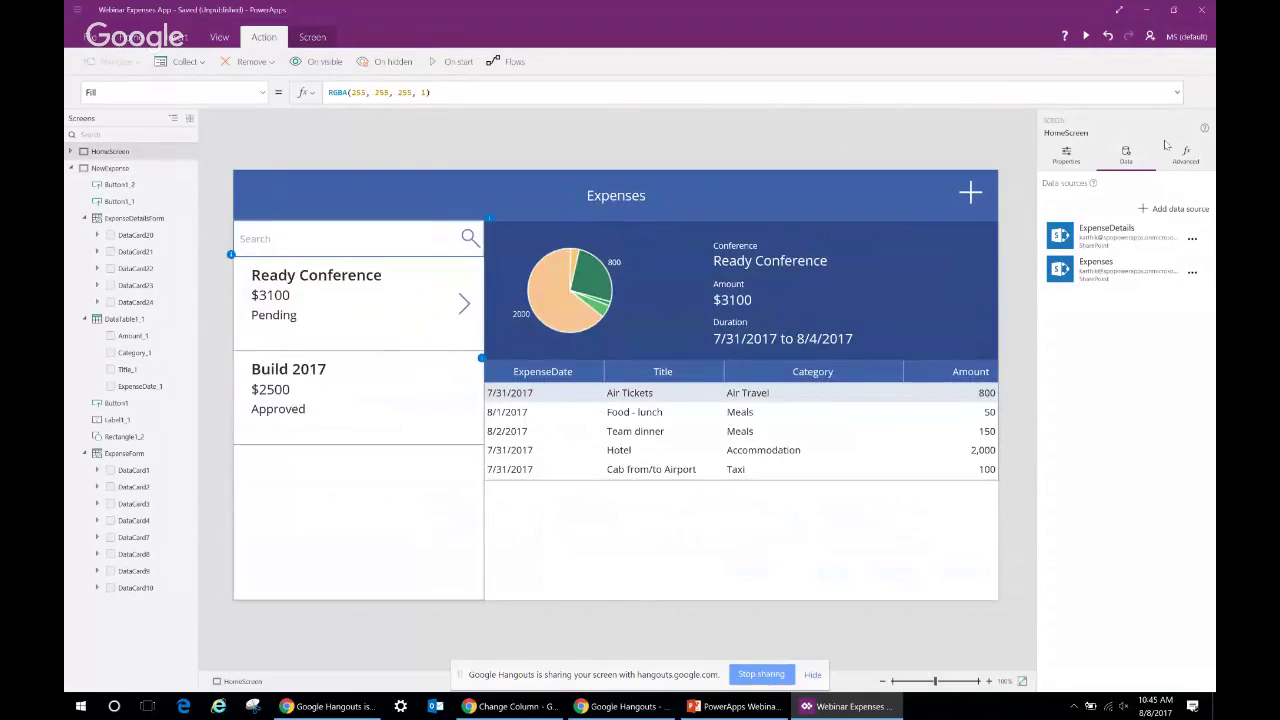
left_click(1085, 36)
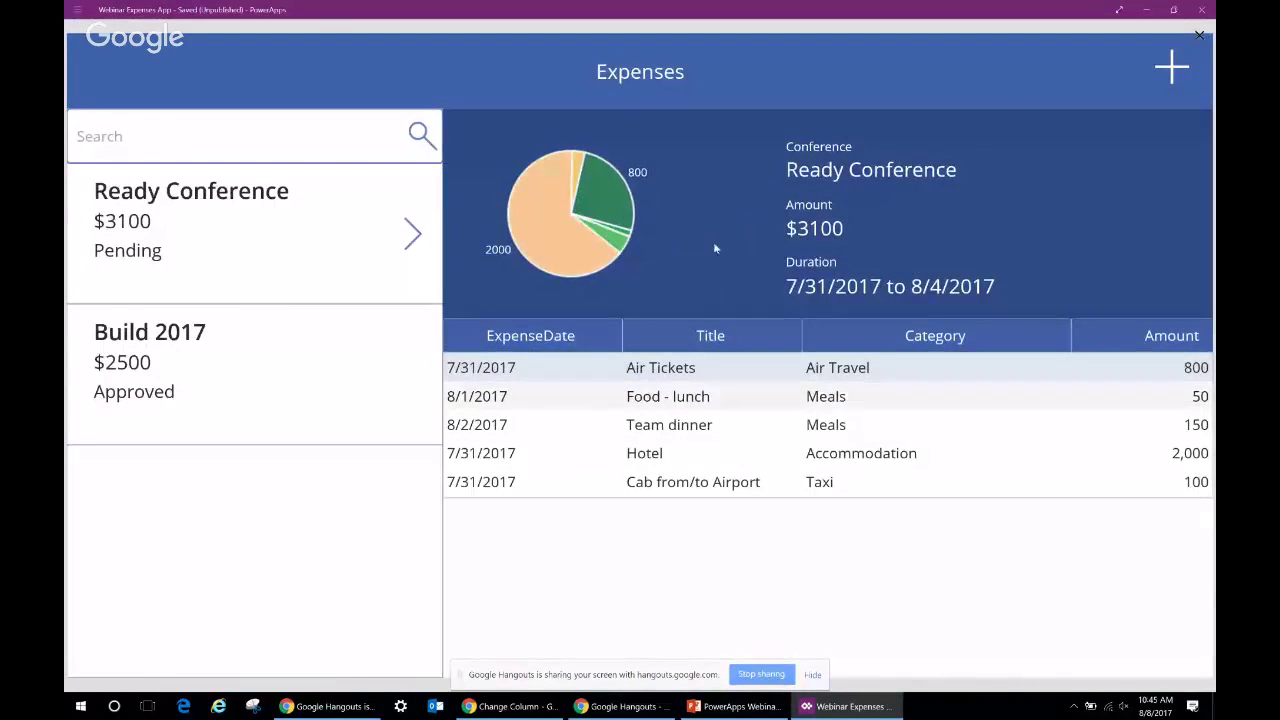
left_click(1170, 68)
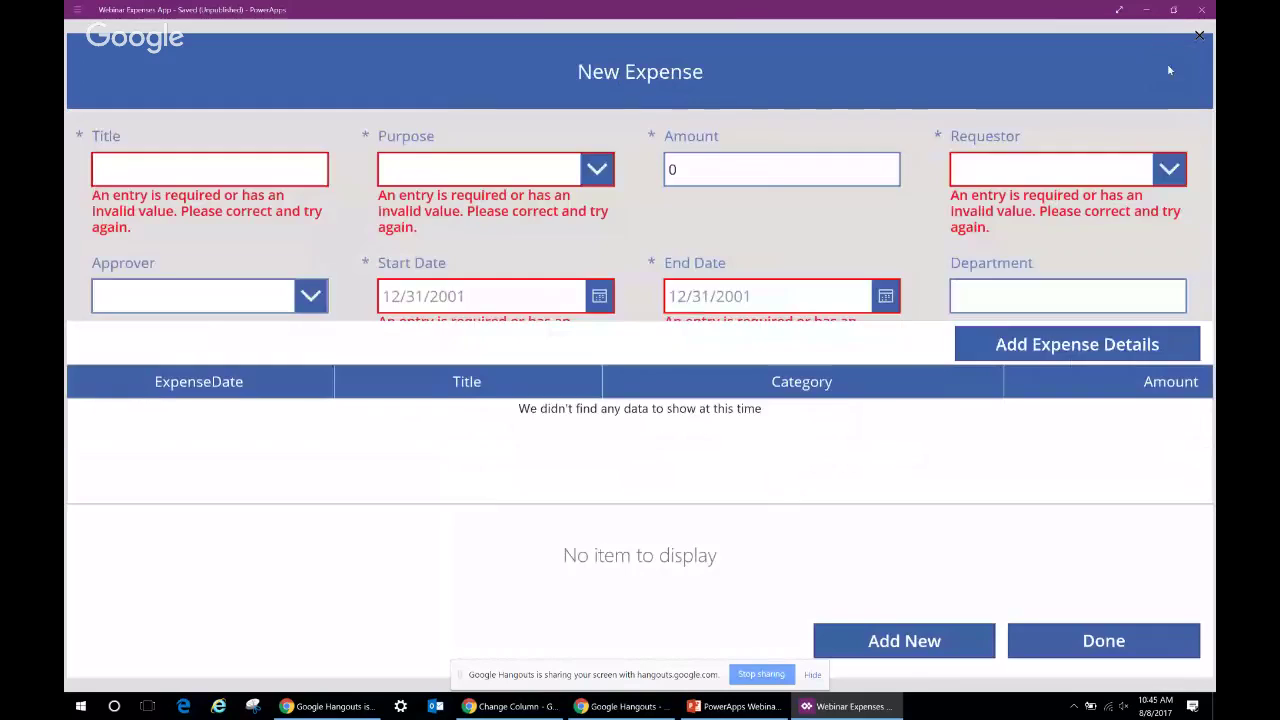
Enter MVP Round Table Discussion as the new expense's title and choose Customer Visit as its purpose
left_click(174, 168)
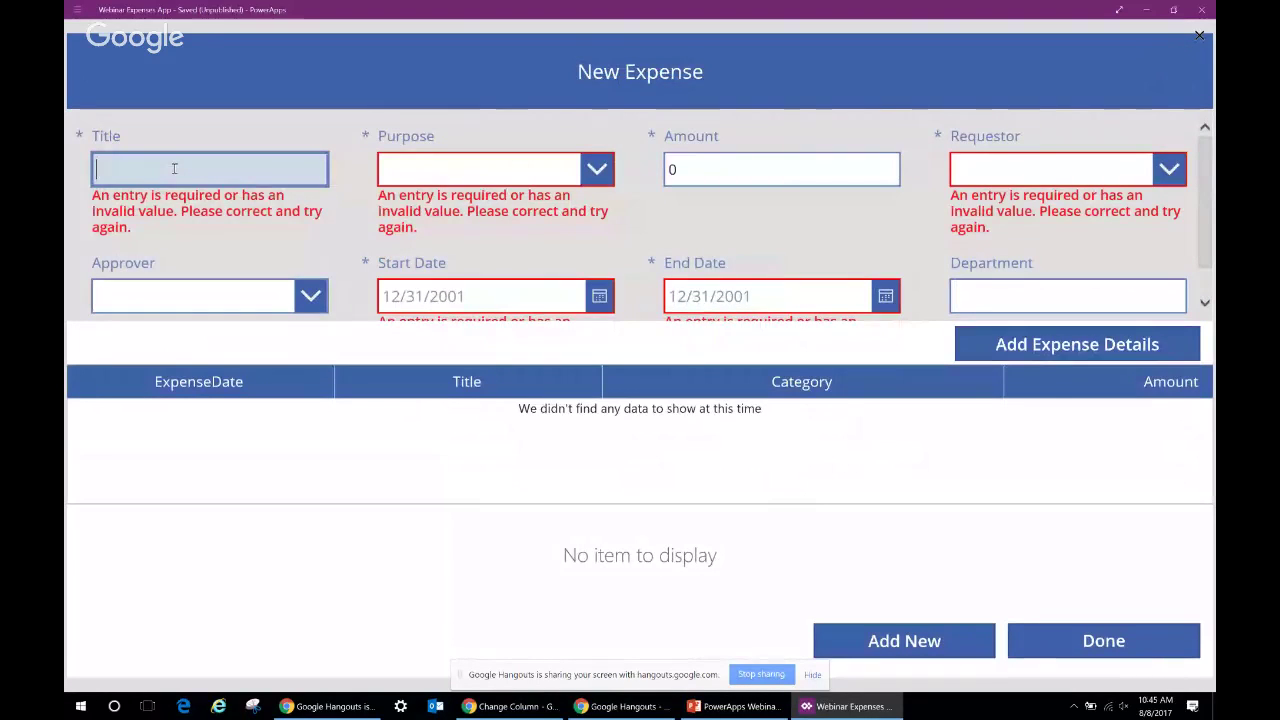
type("MVP Round Table ")
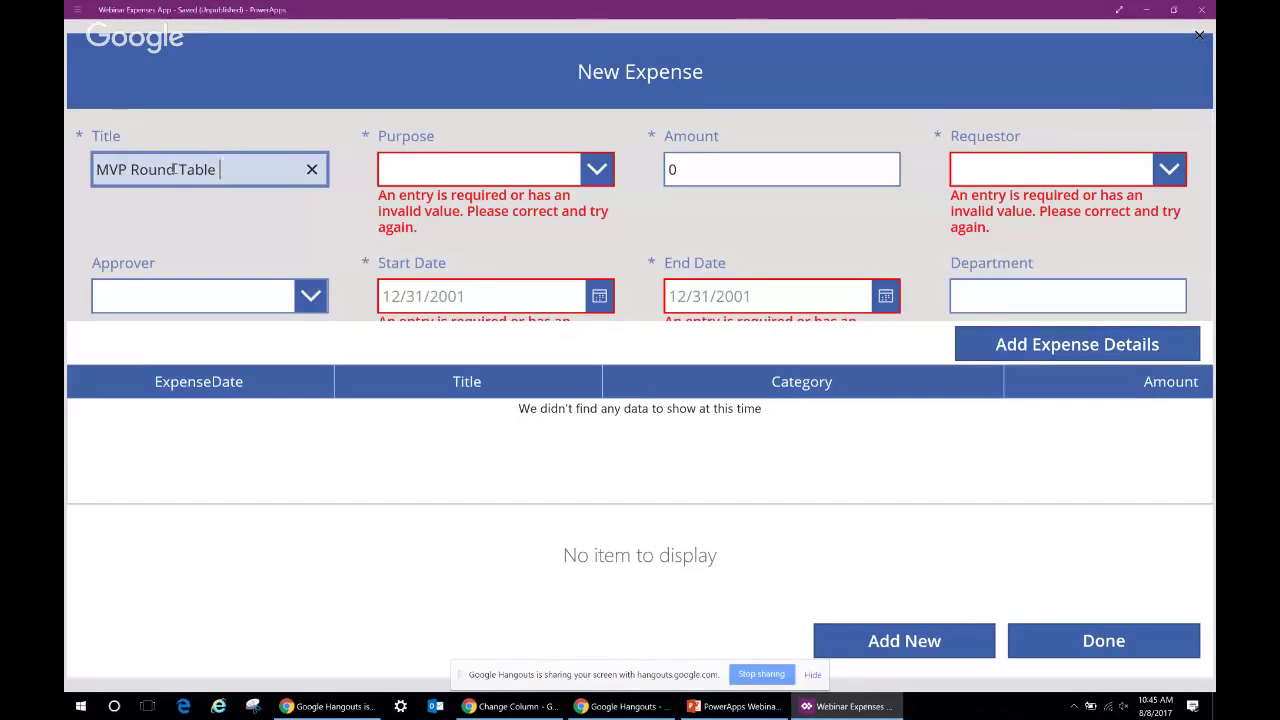
type("Discussion")
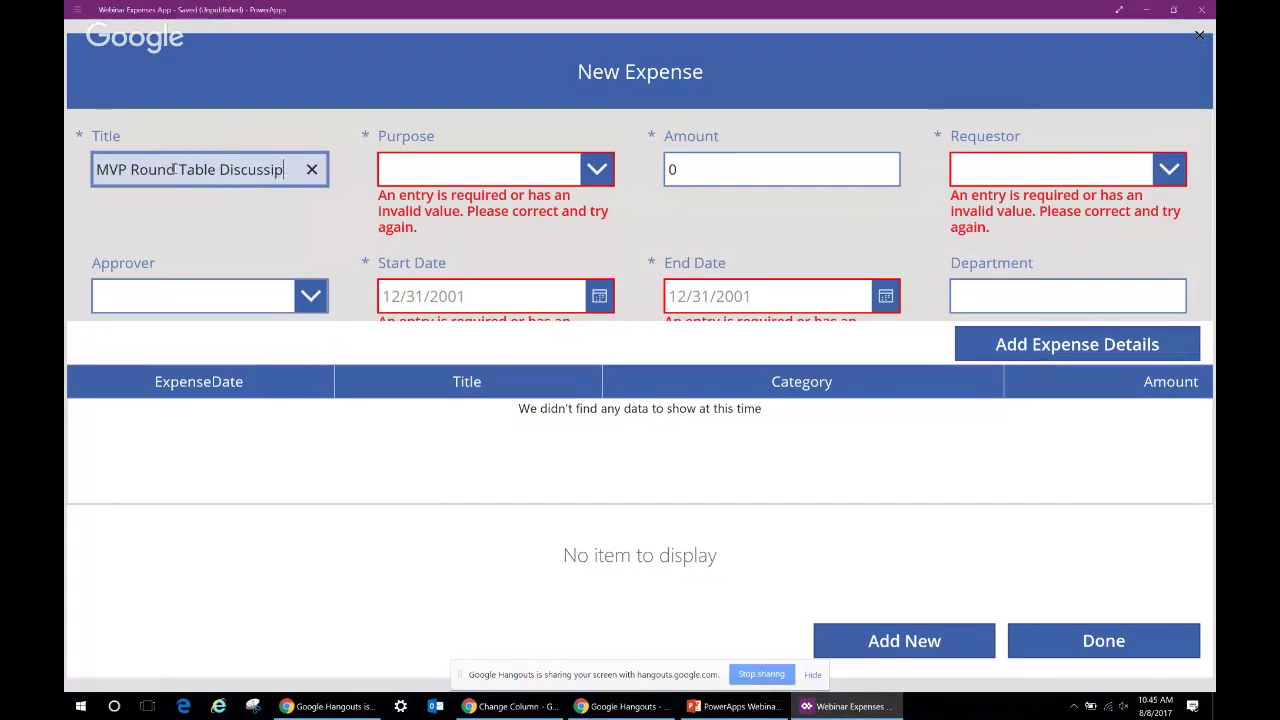
left_click(608, 170)
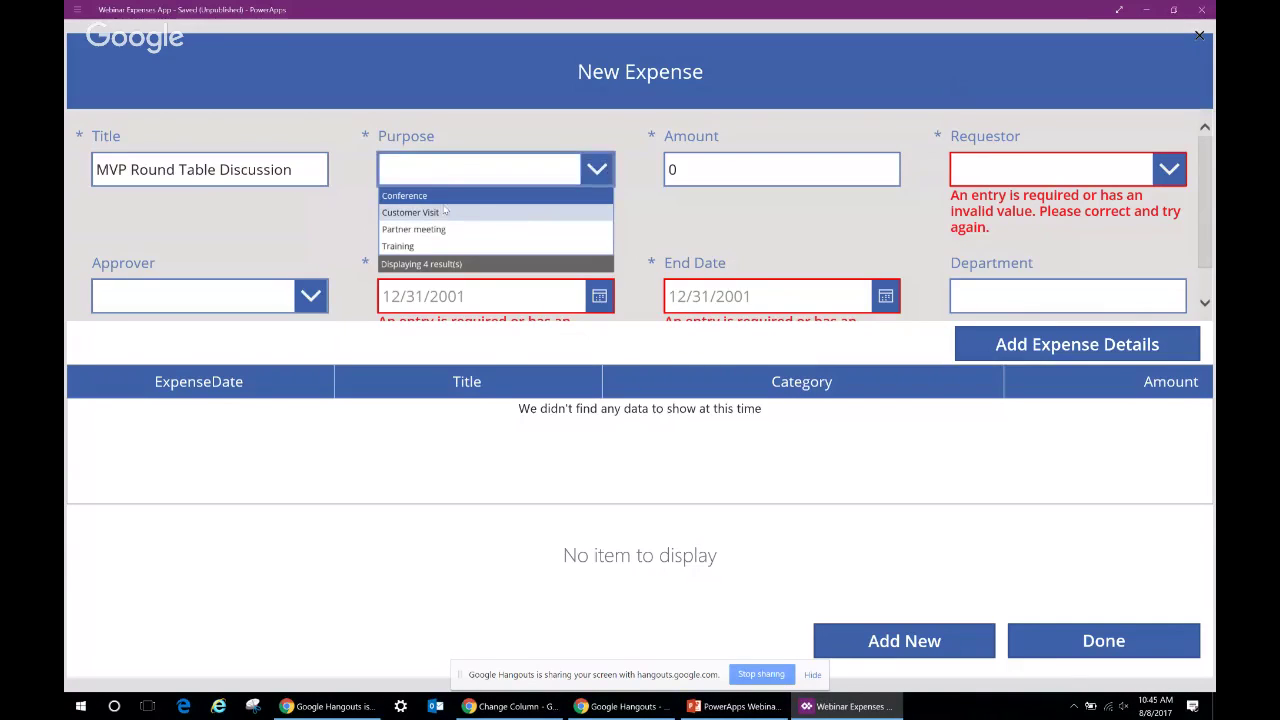
left_click(446, 212)
Set the expense amount to 1000 and find and select the requestor by name
left_click(799, 172)
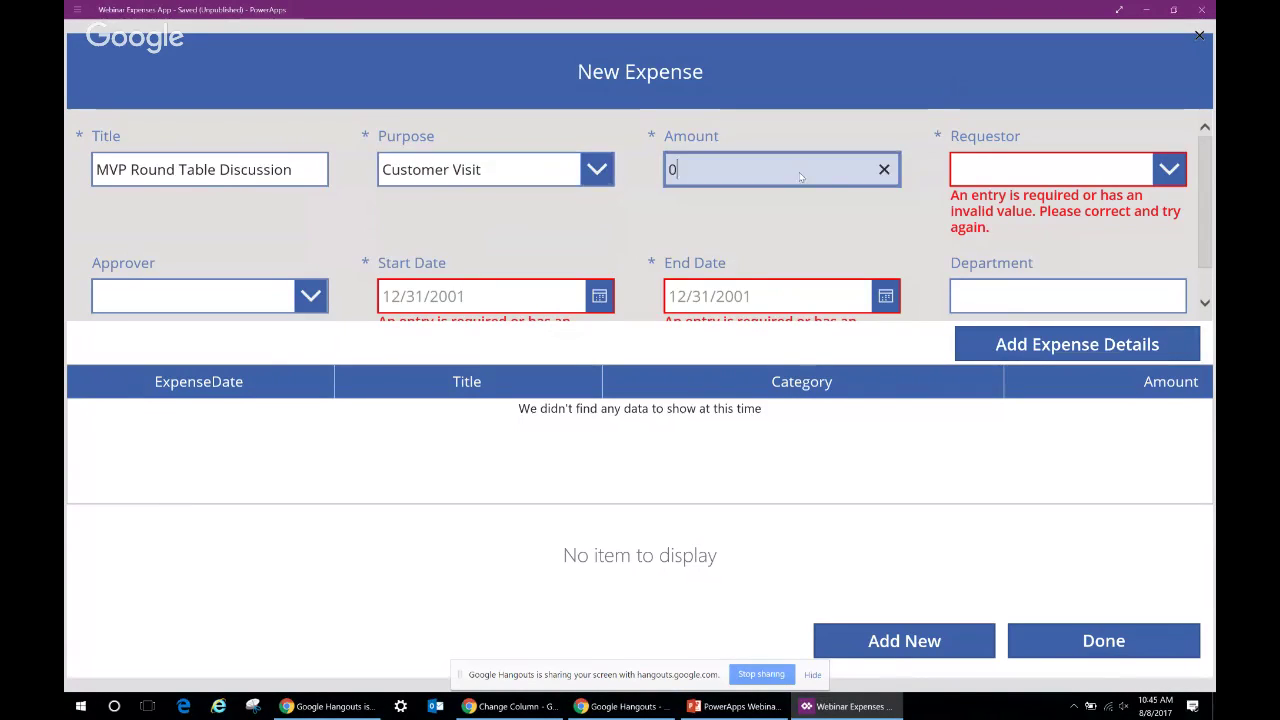
key("BackSpace")
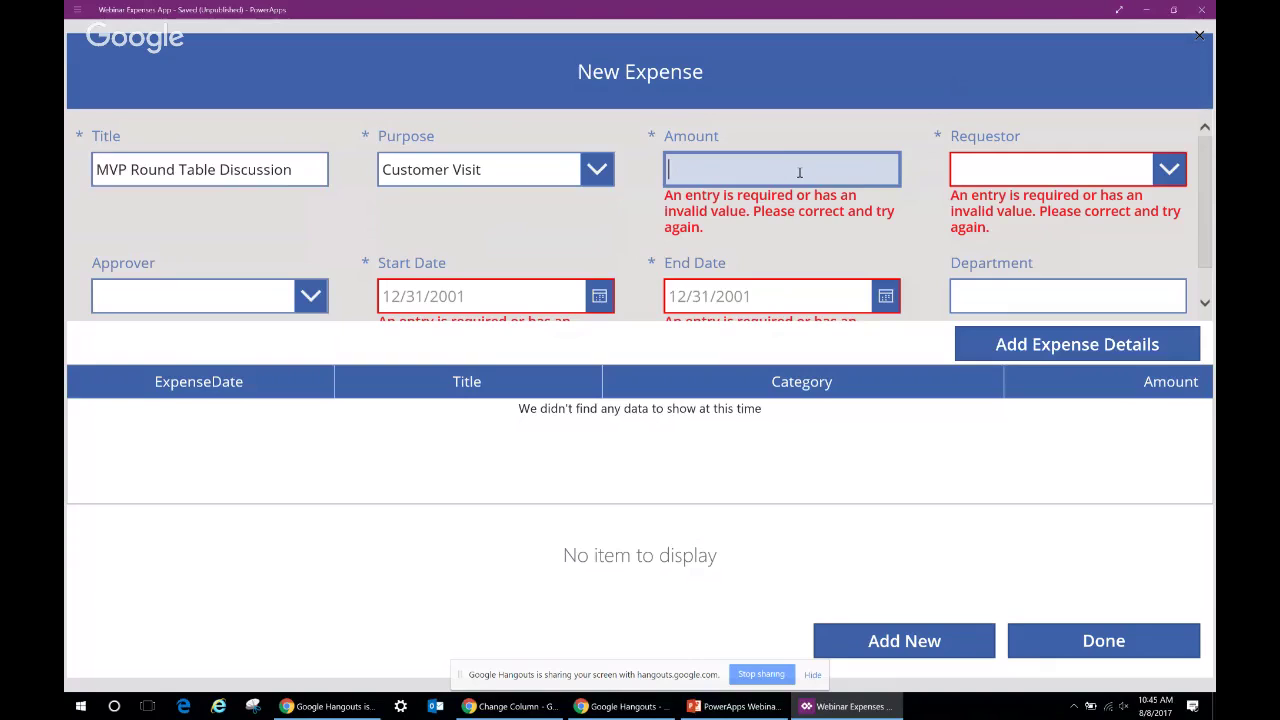
type("1000")
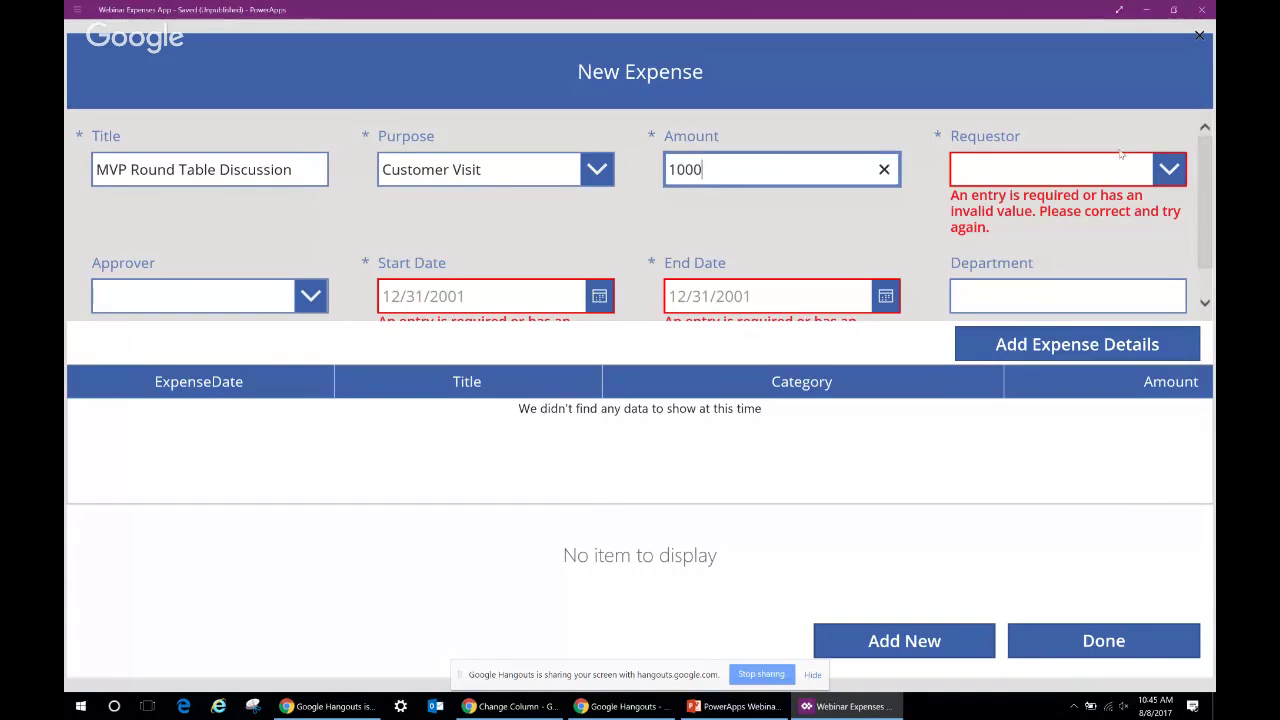
left_click(1159, 175)
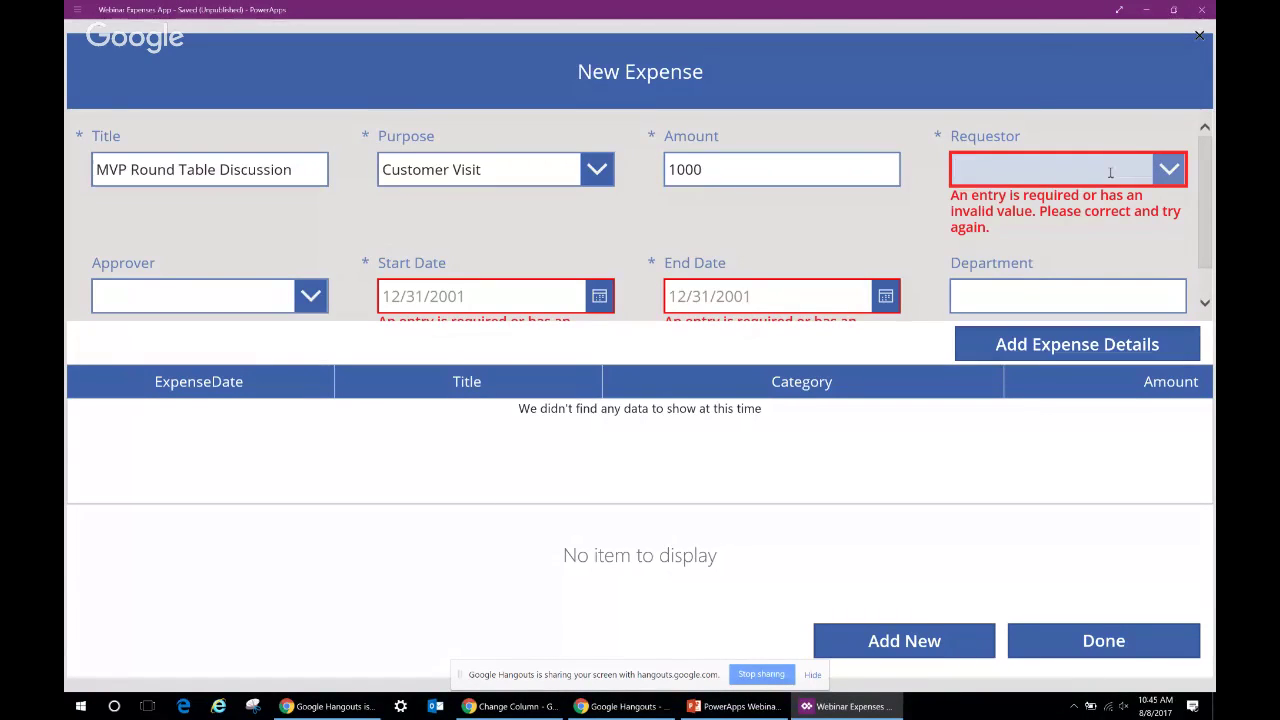
type("karthik")
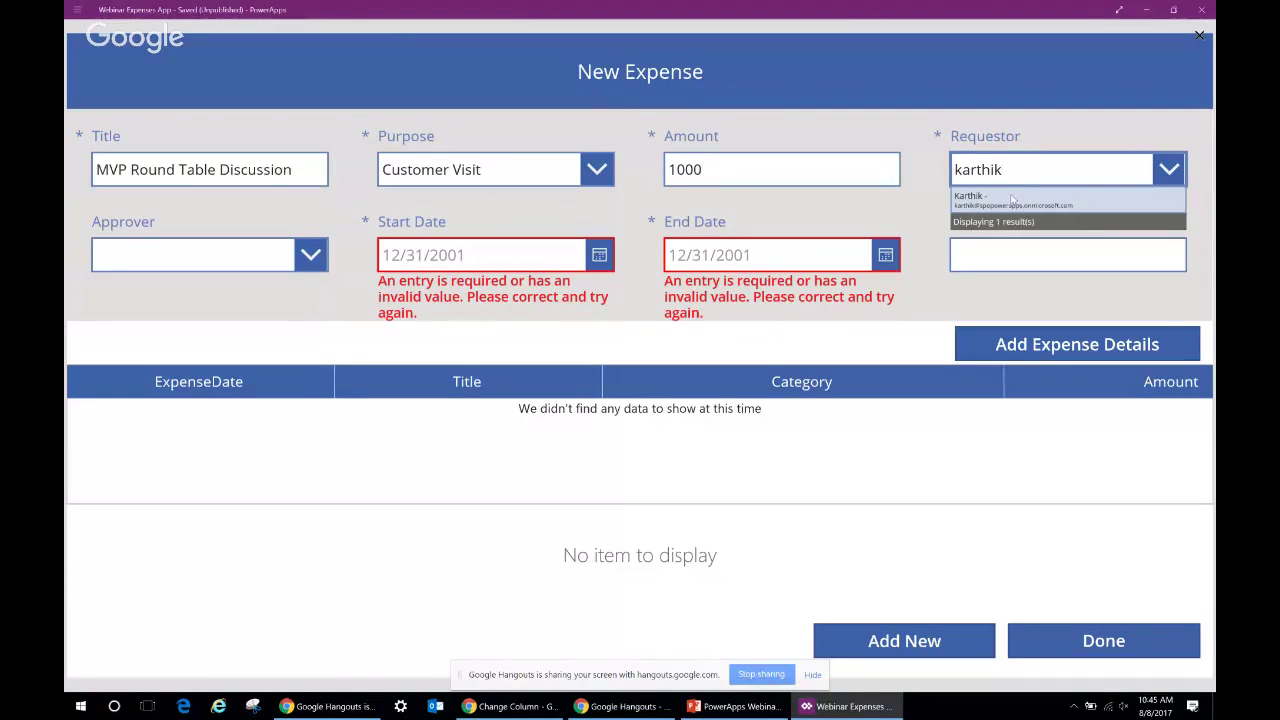
left_click(988, 197)
Check the approver account among the active users in the Office 365 Admin center, and select Team Approver as the expense's approver in PowerApps
left_click(159, 253)
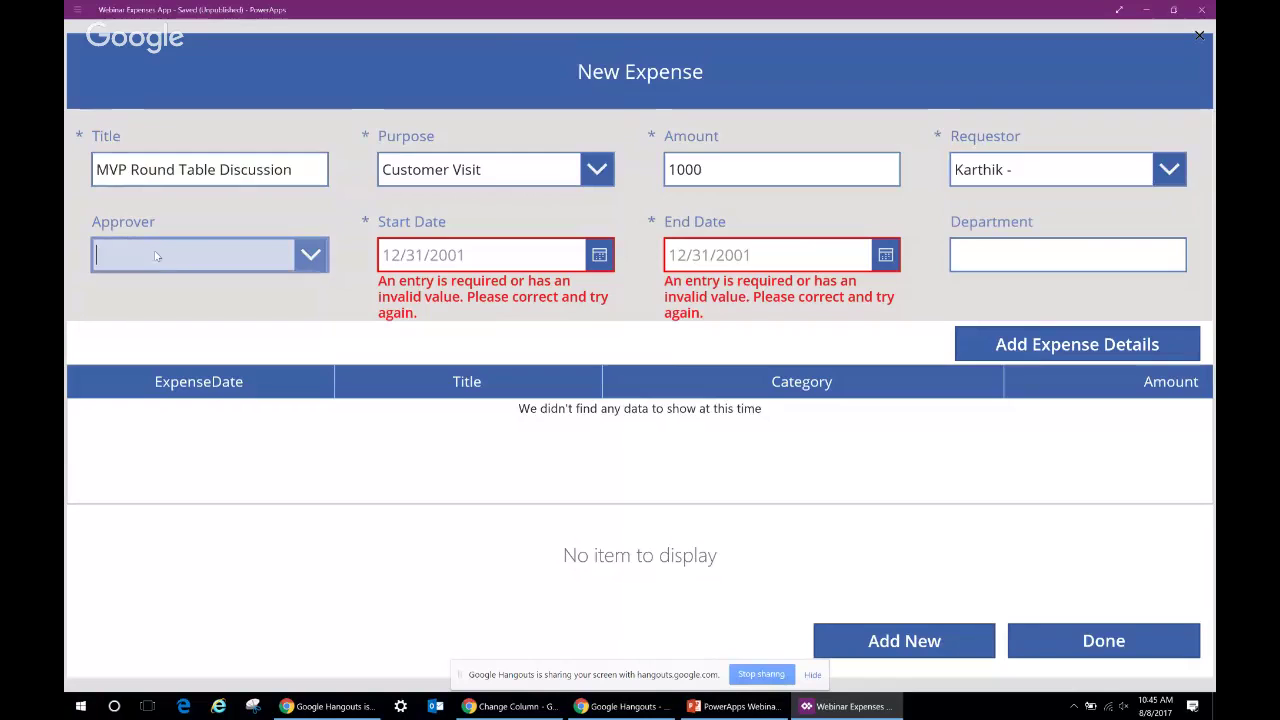
key("alt+Tab")
key("Tab")
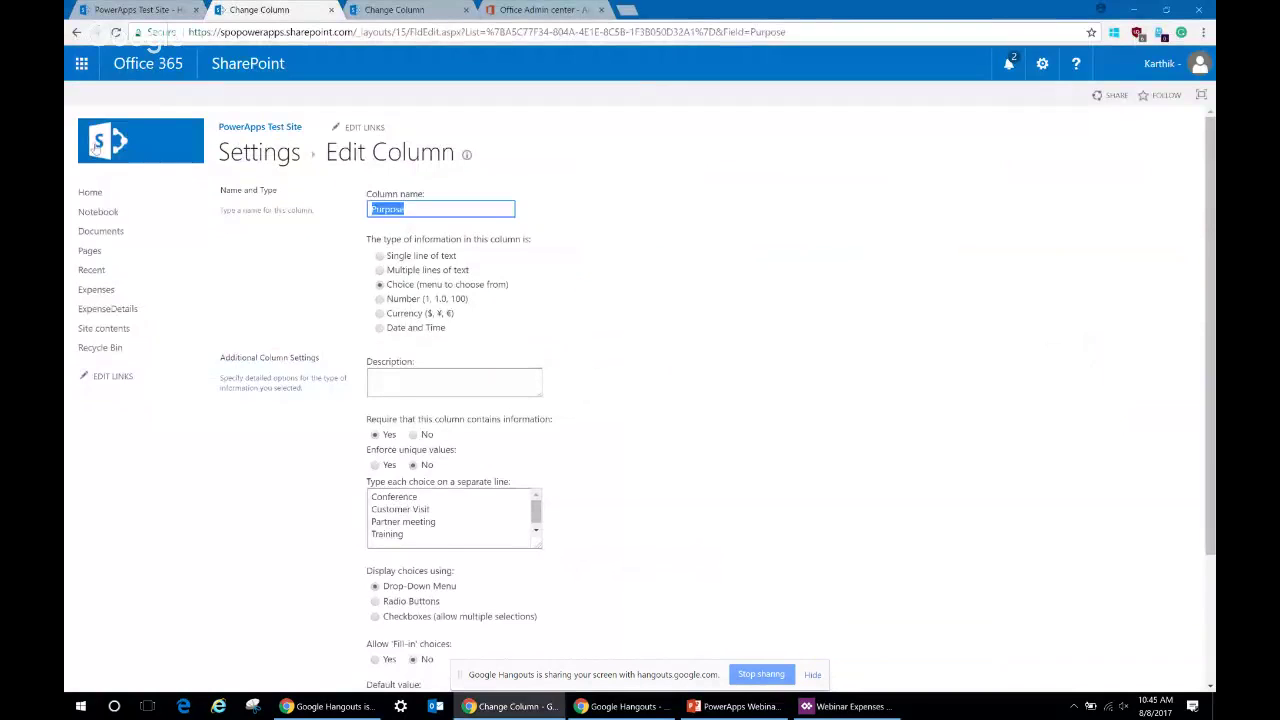
left_click(540, 9)
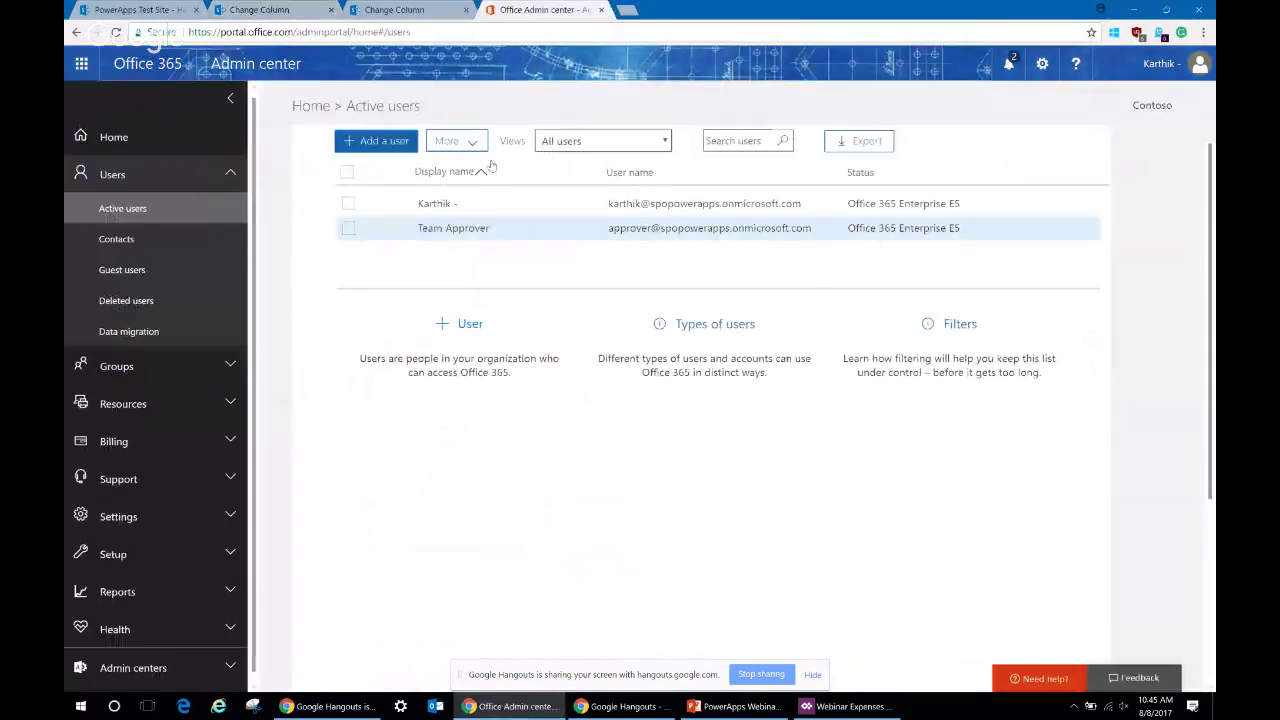
key("alt+Tab")
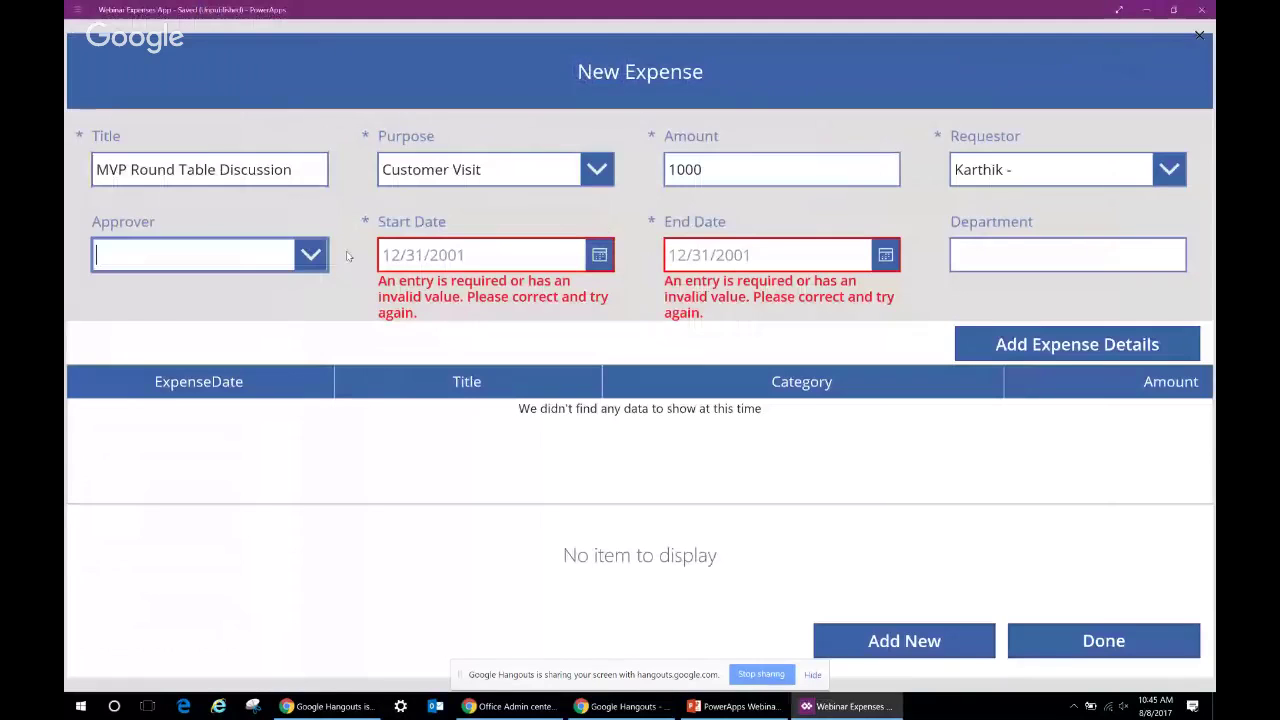
type("appro")
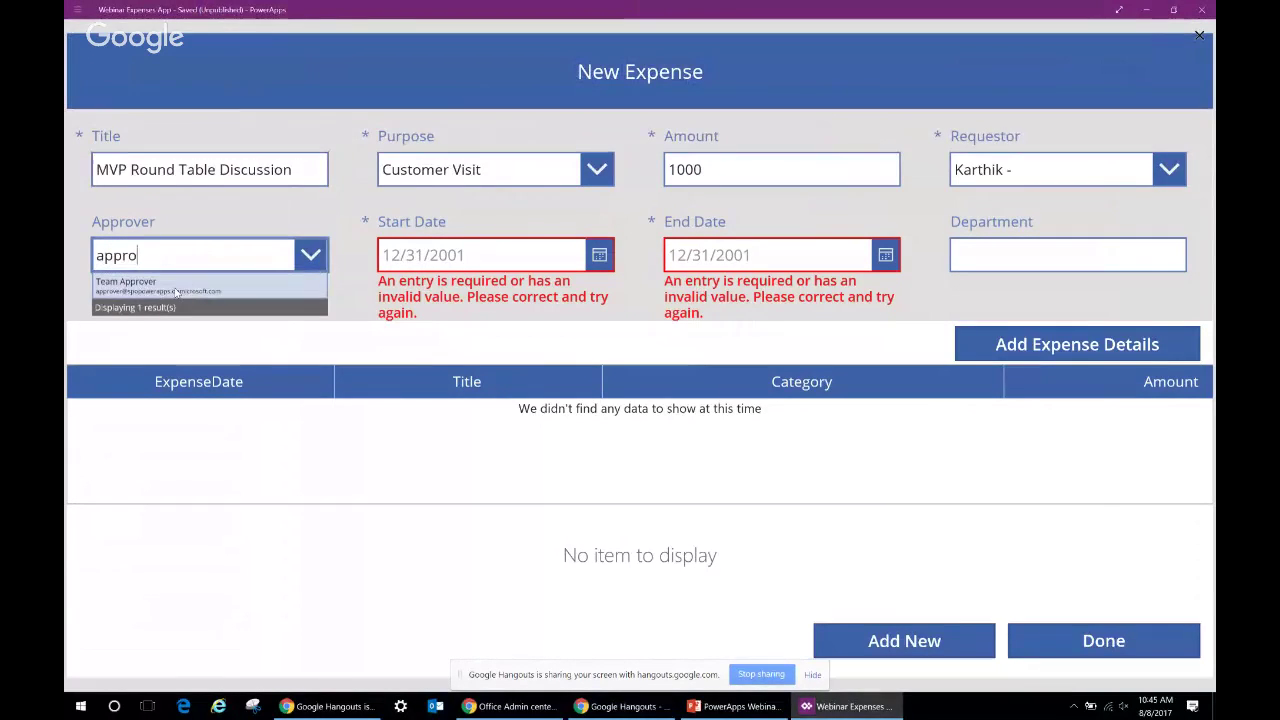
left_click(234, 280)
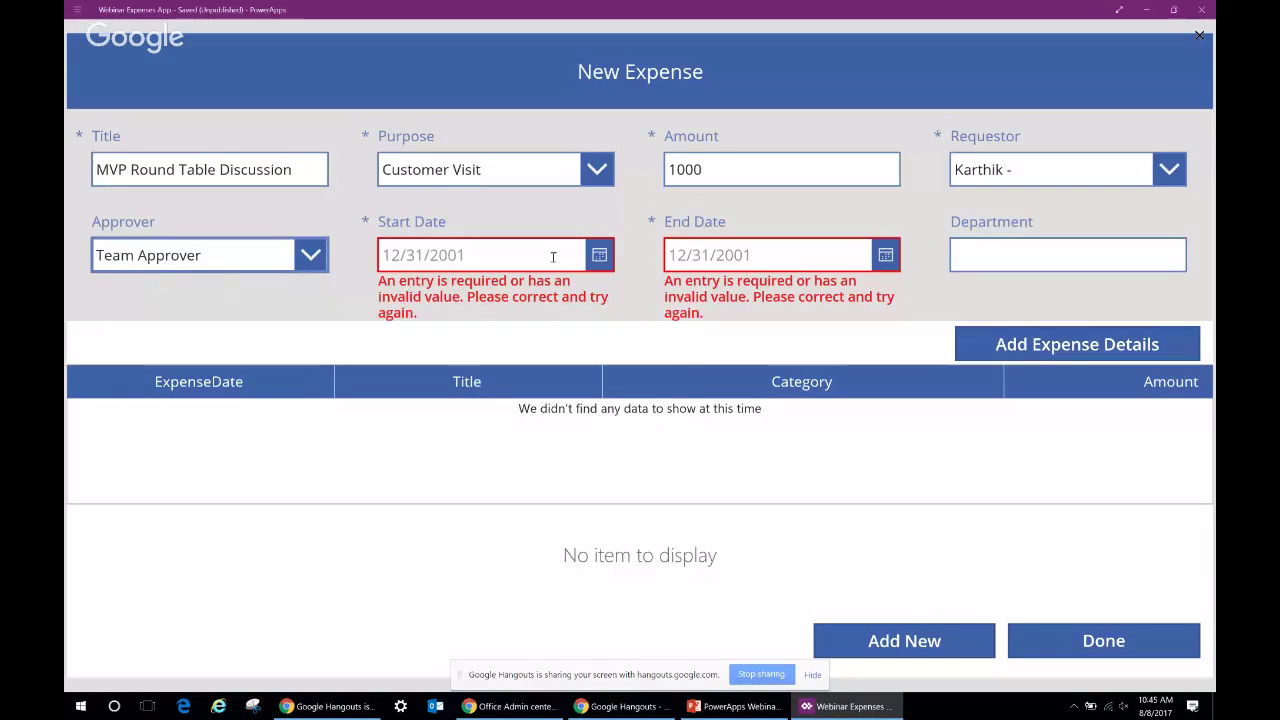
Set the expense's start date to 8/1/2017 and its end date to 8/4/2017
left_click(600, 260)
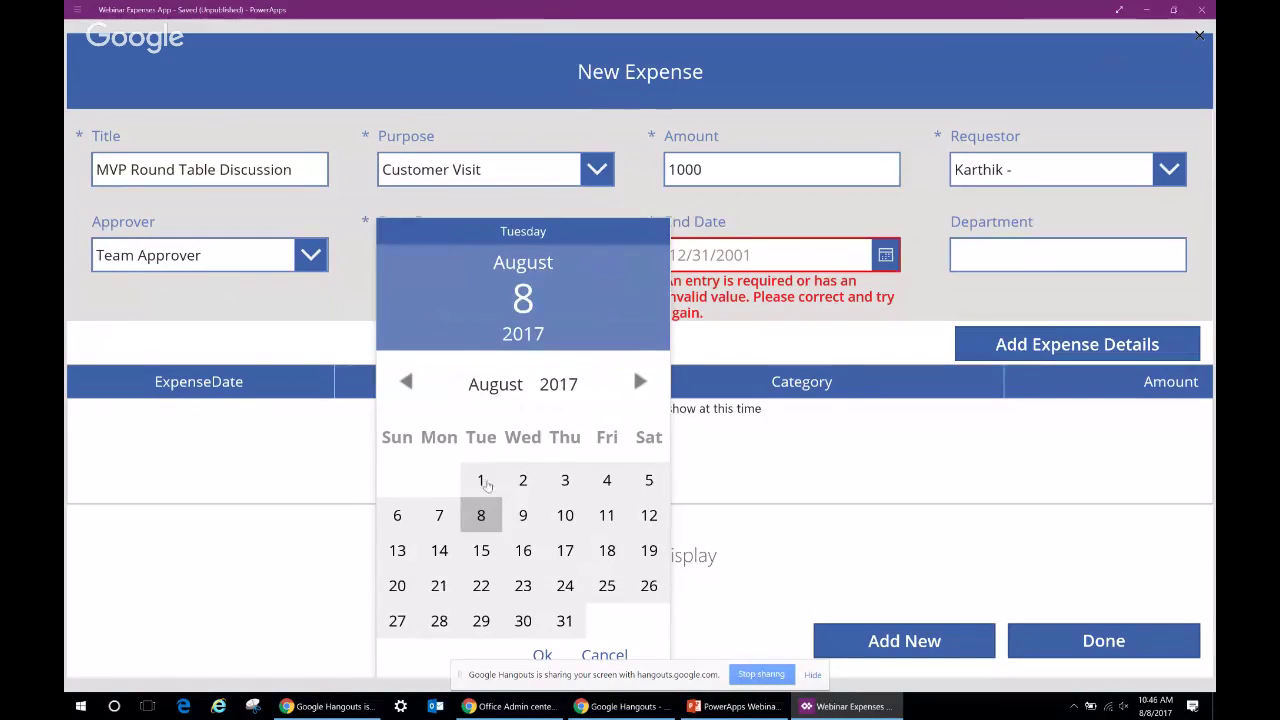
left_click(483, 481)
left_click(543, 655)
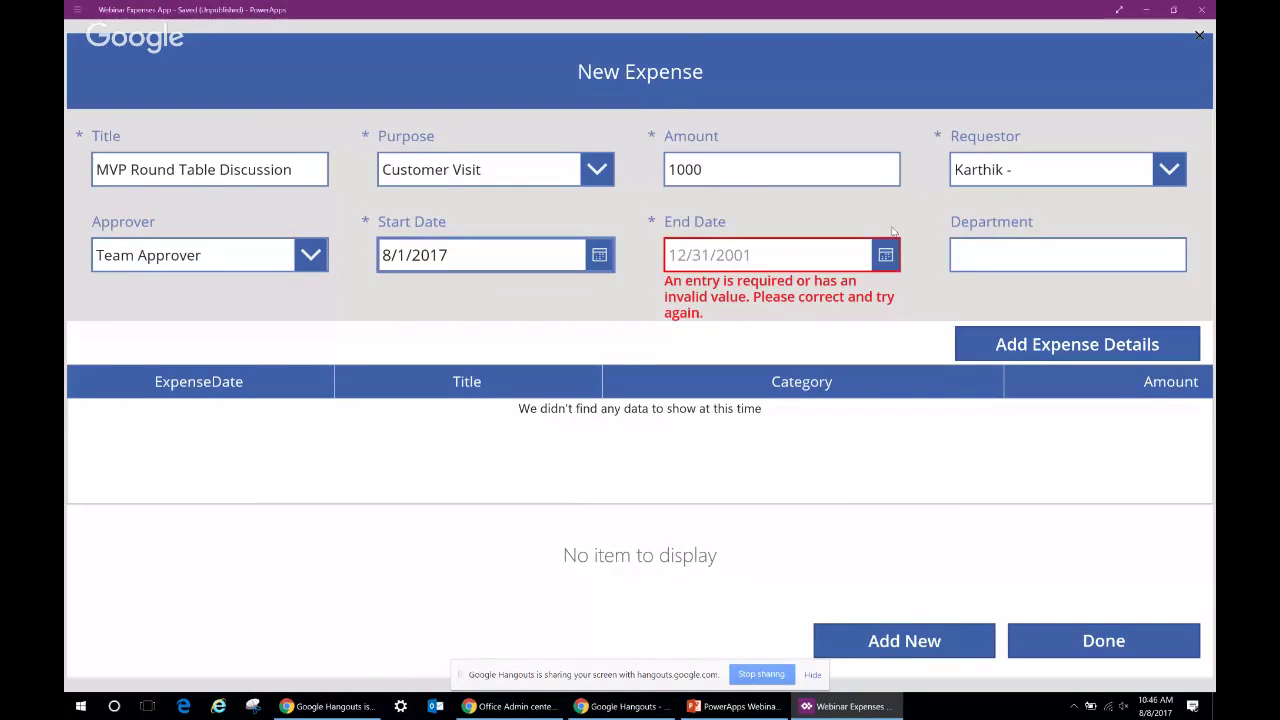
left_click(885, 255)
left_click(894, 480)
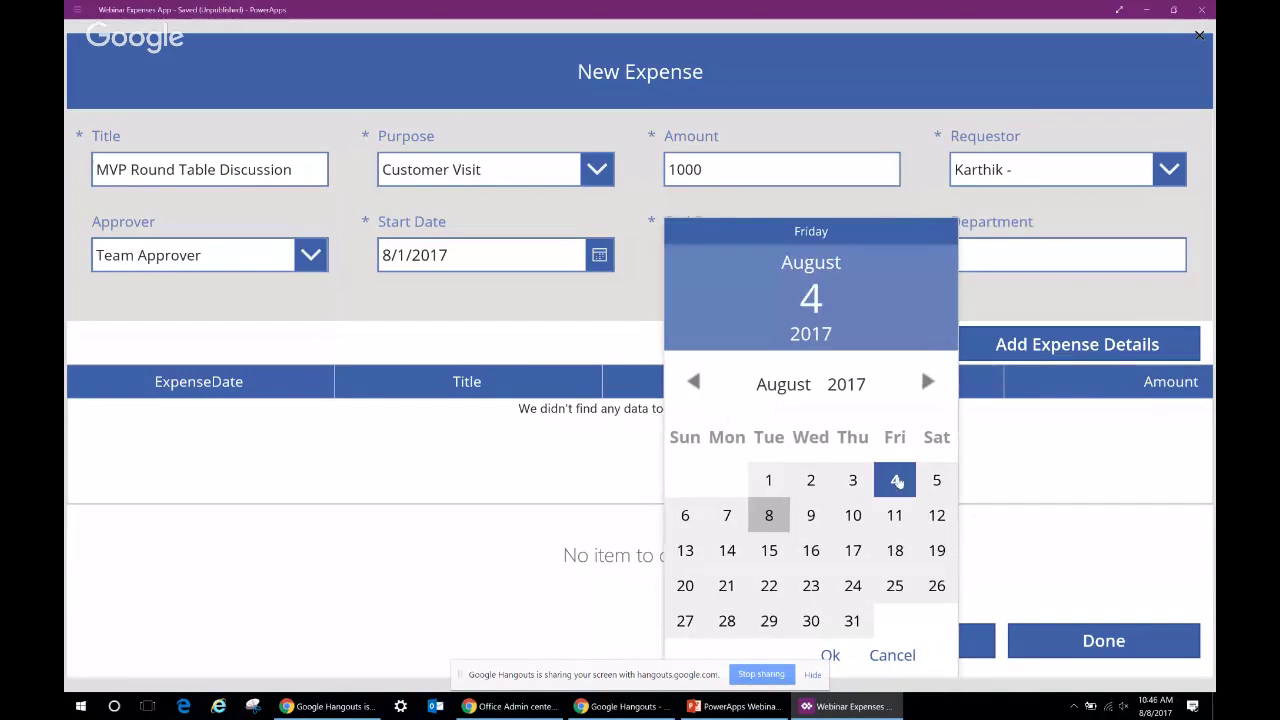
left_click(834, 660)
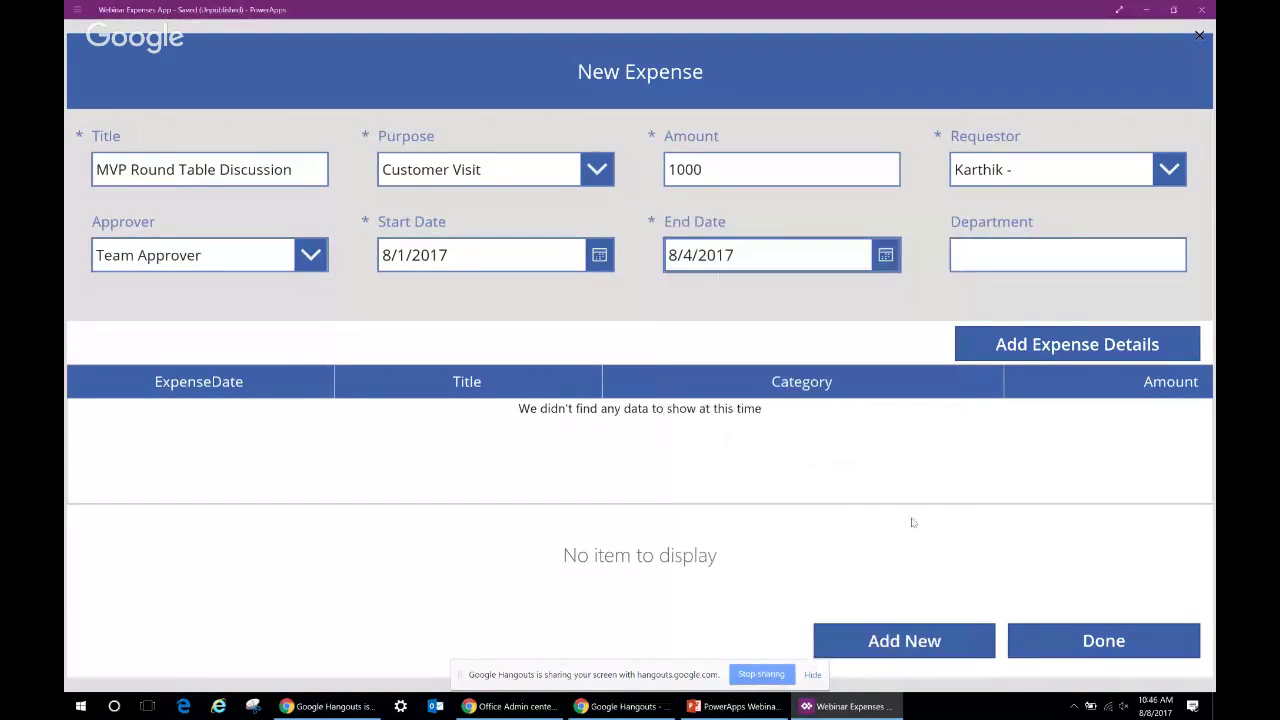
Enter 1246 as the department and submit the expense to start adding its details
left_click(1000, 261)
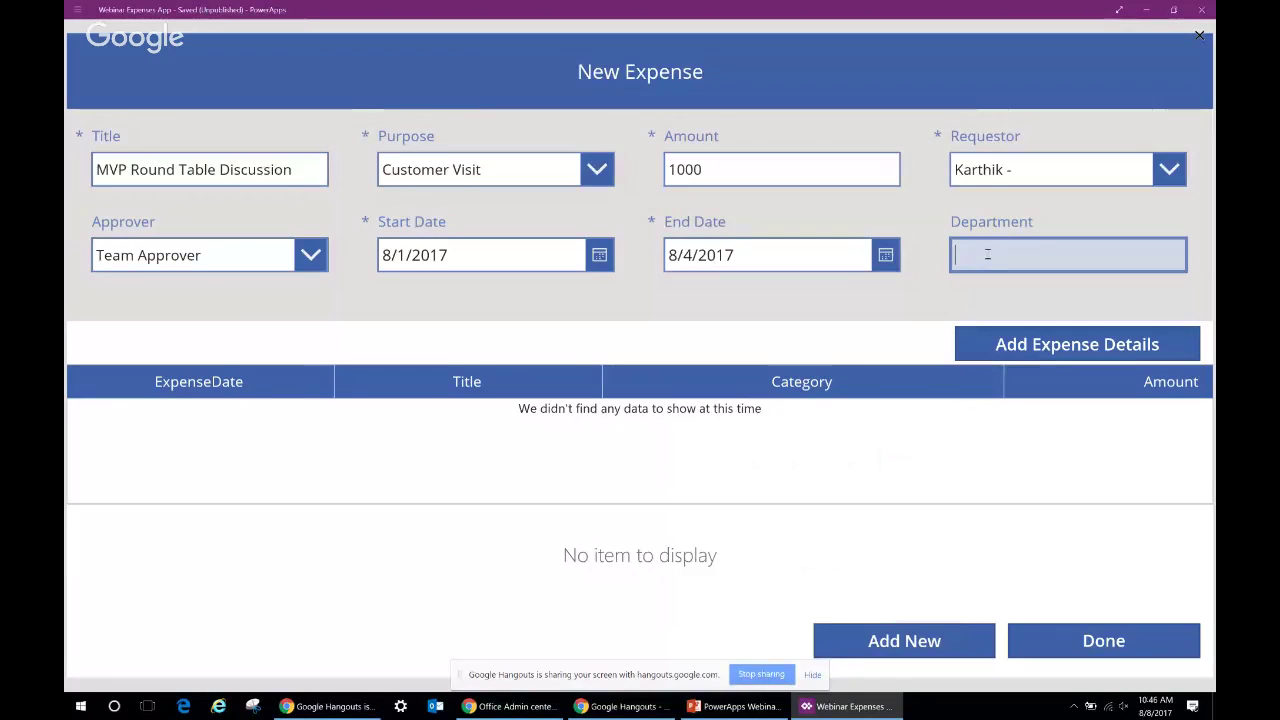
type("1246")
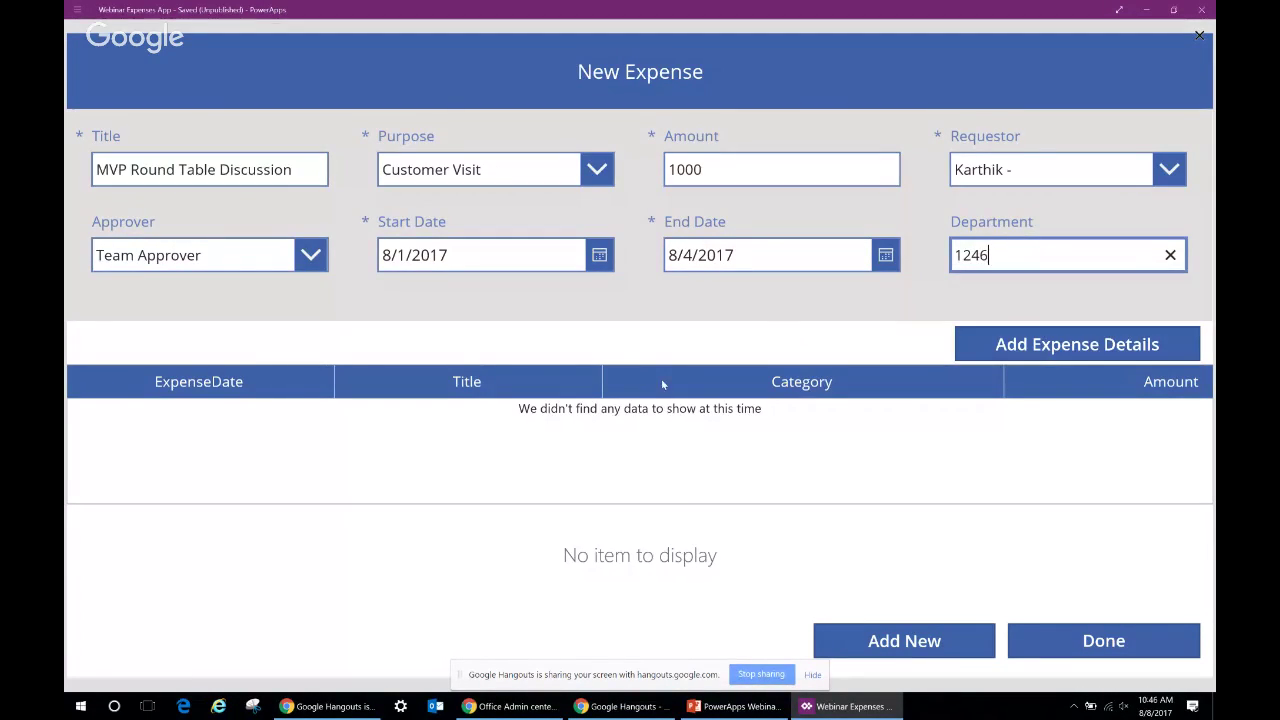
left_click(1090, 345)
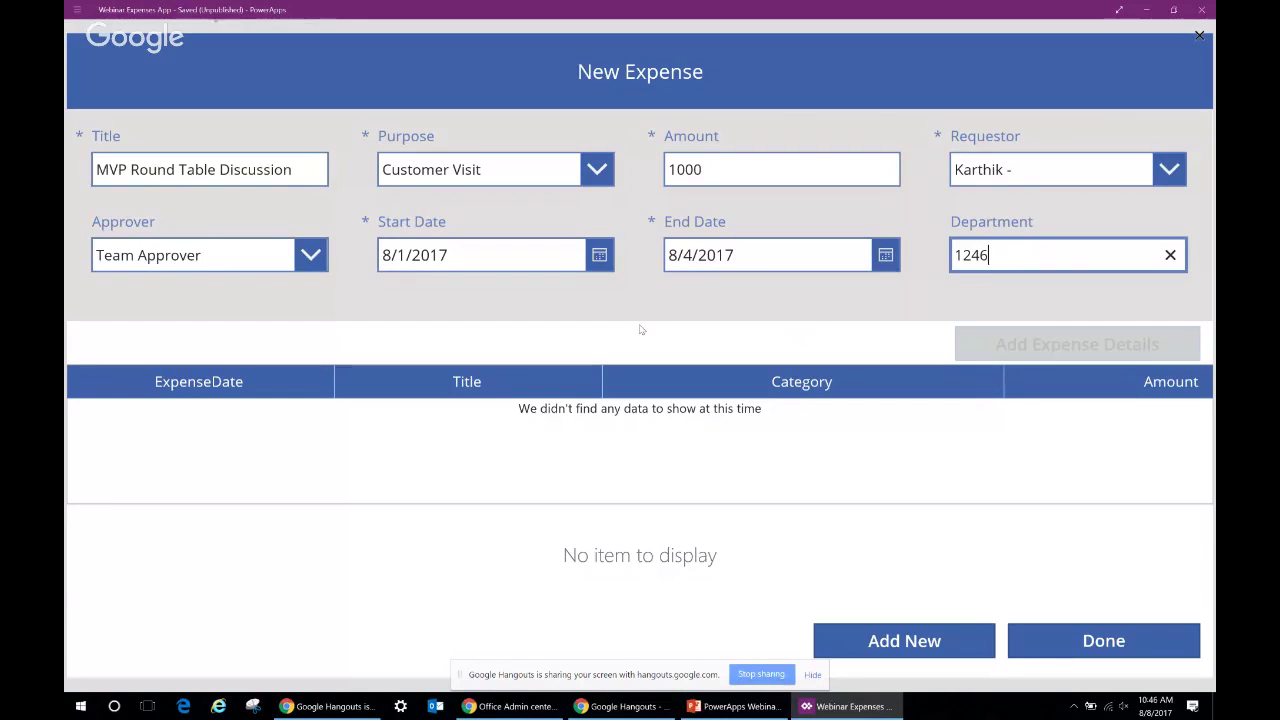
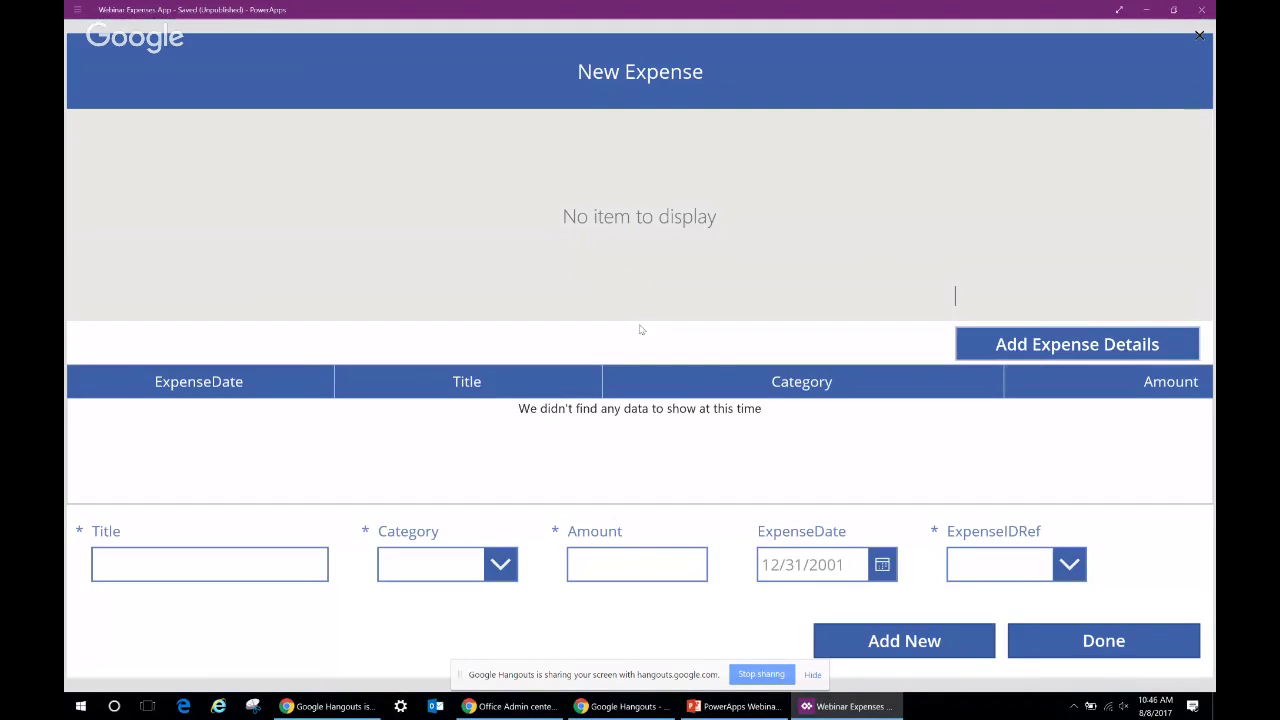
Title the expense detail Hotel Conference room and choose Accommodation as its category
left_click(132, 565)
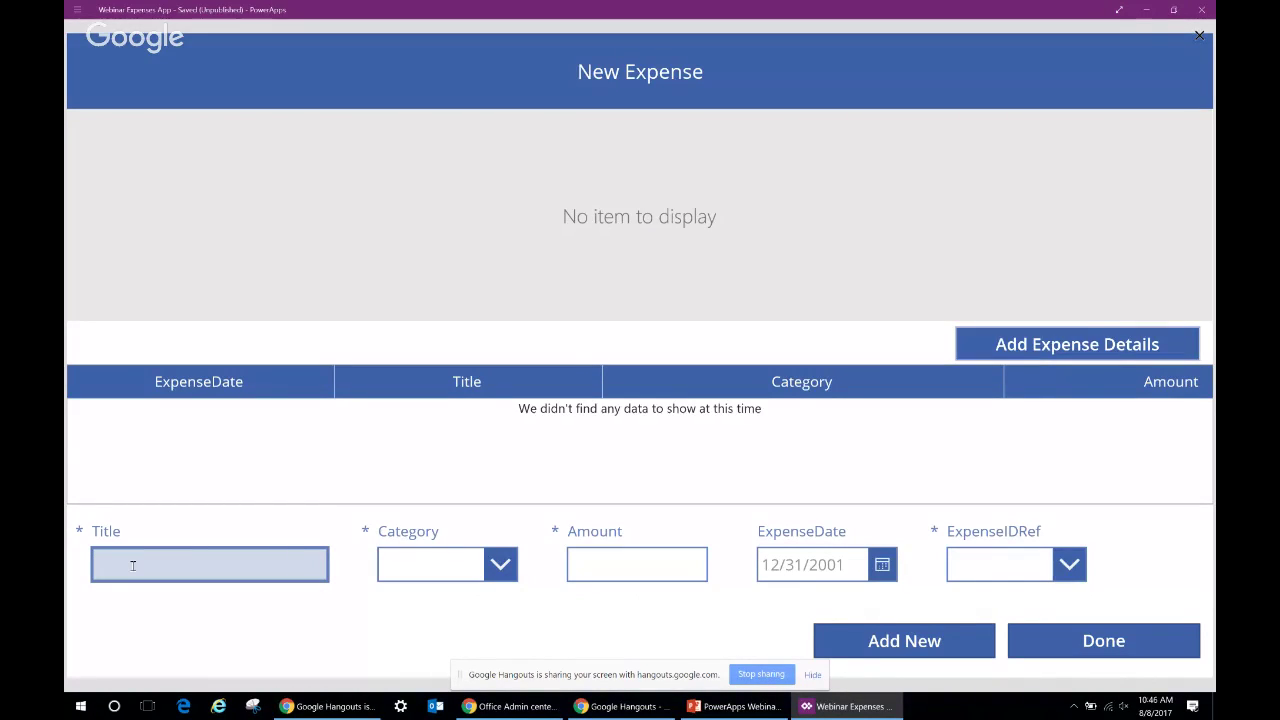
type("Hotel")
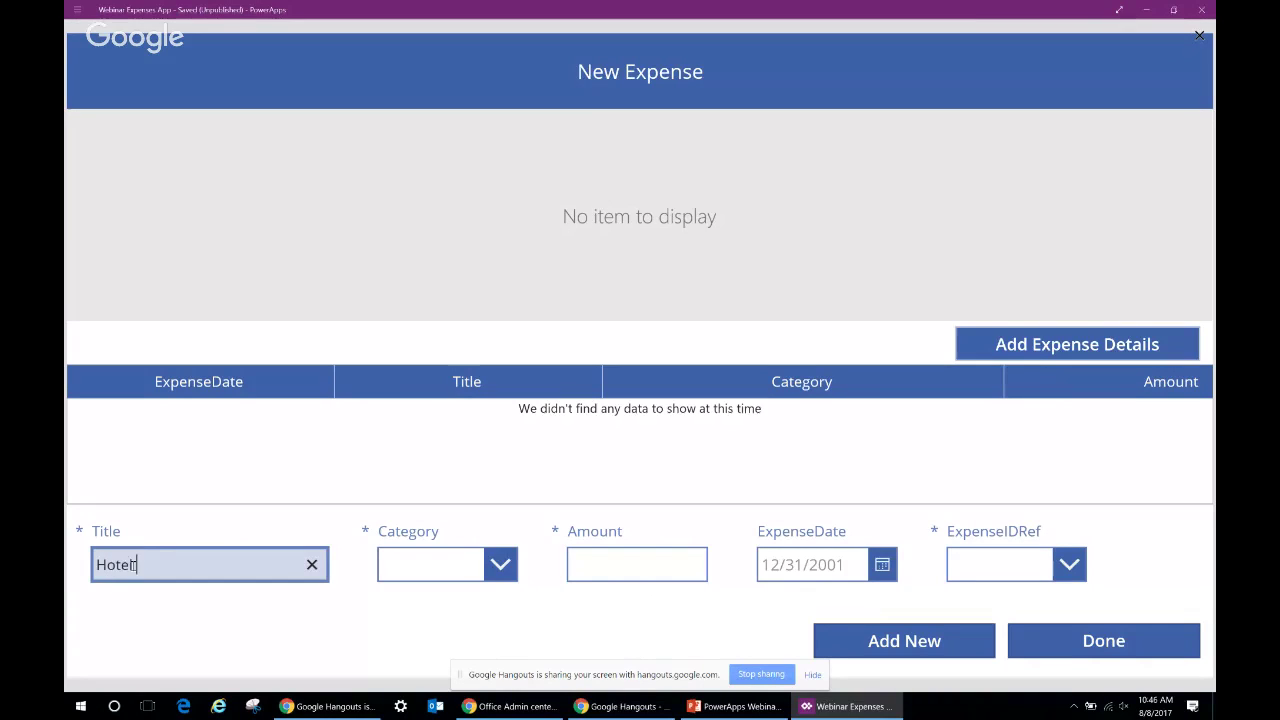
type(" Conference room")
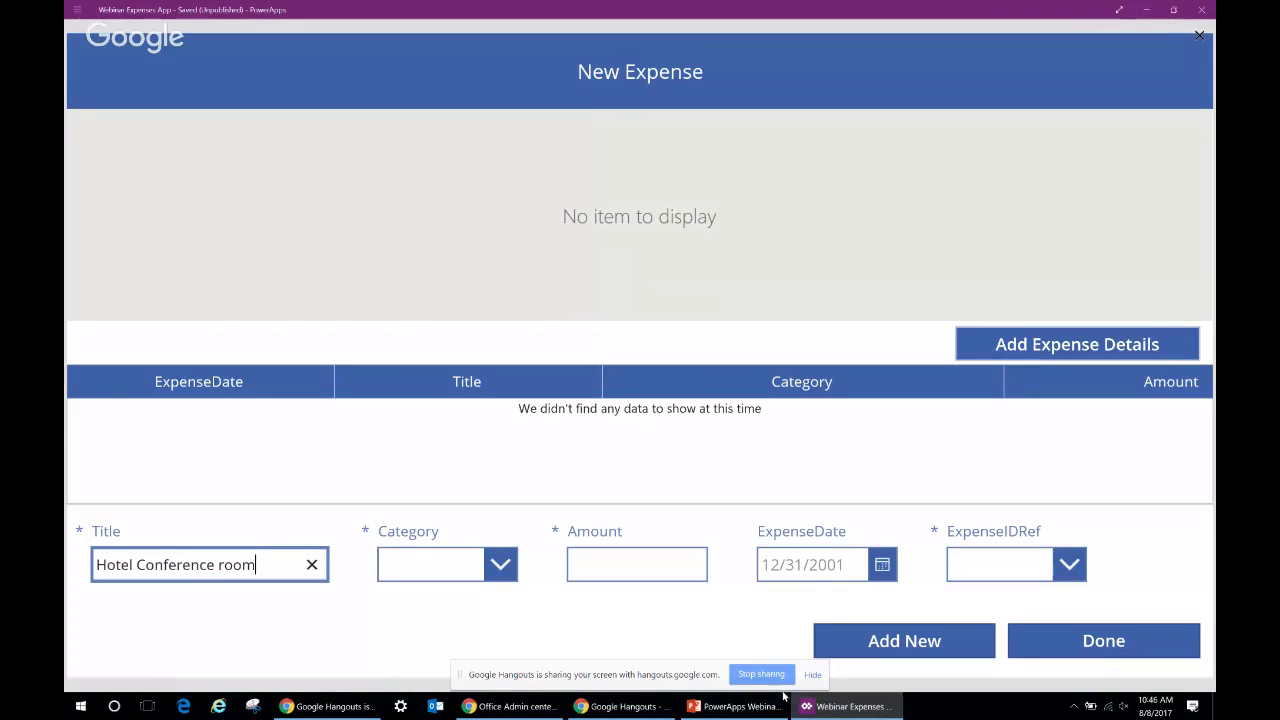
left_click(500, 566)
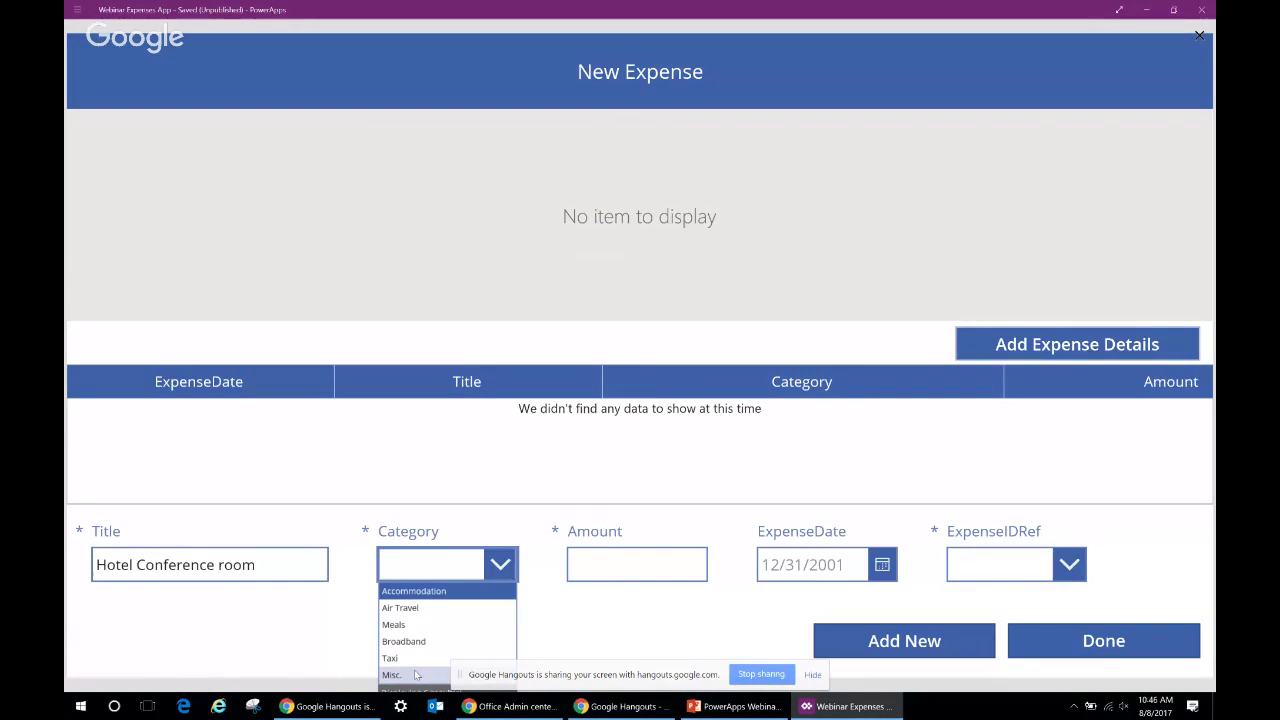
left_click(412, 591)
Set the expense detail's amount to 800 and its expense date to 8/2/2017
left_click(581, 564)
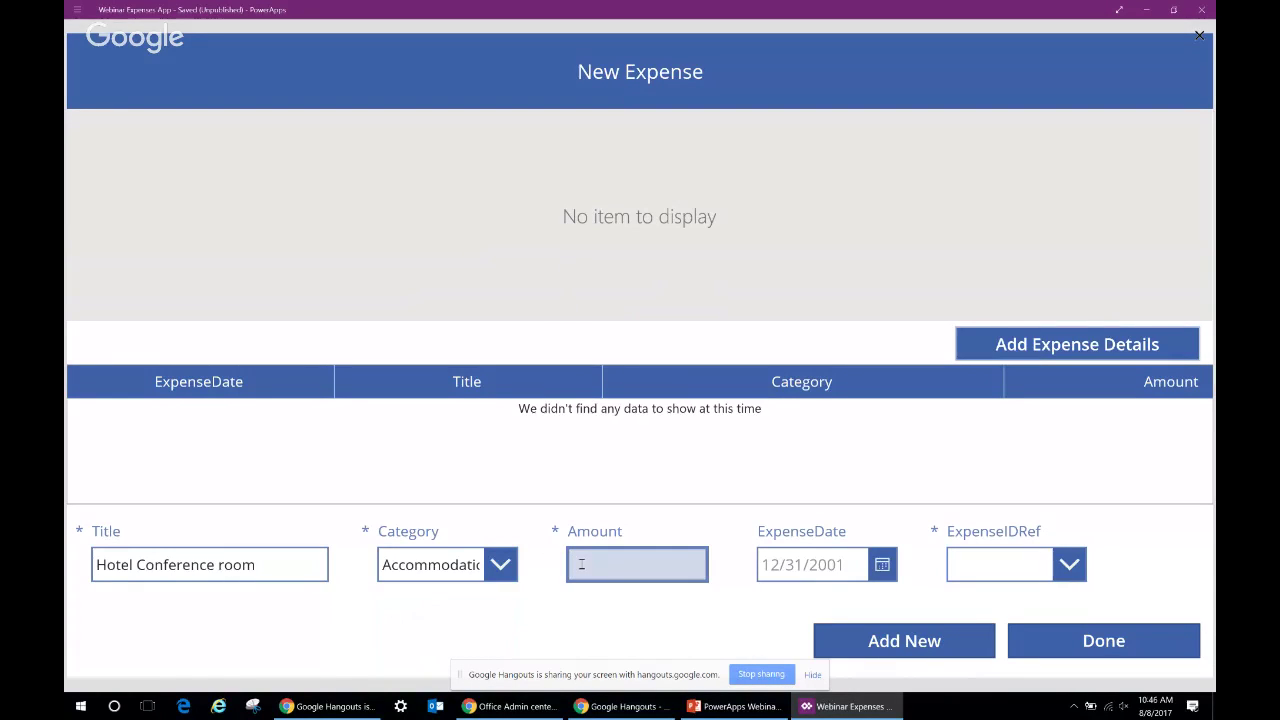
type("800")
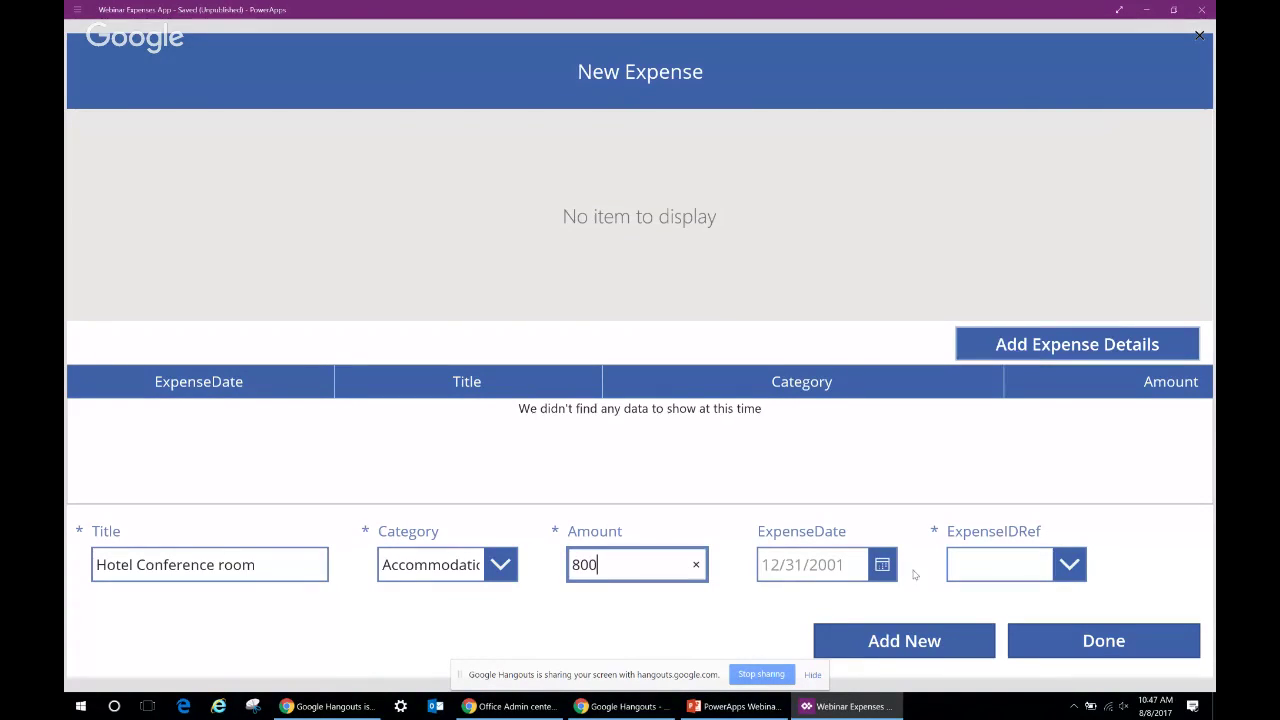
left_click(882, 565)
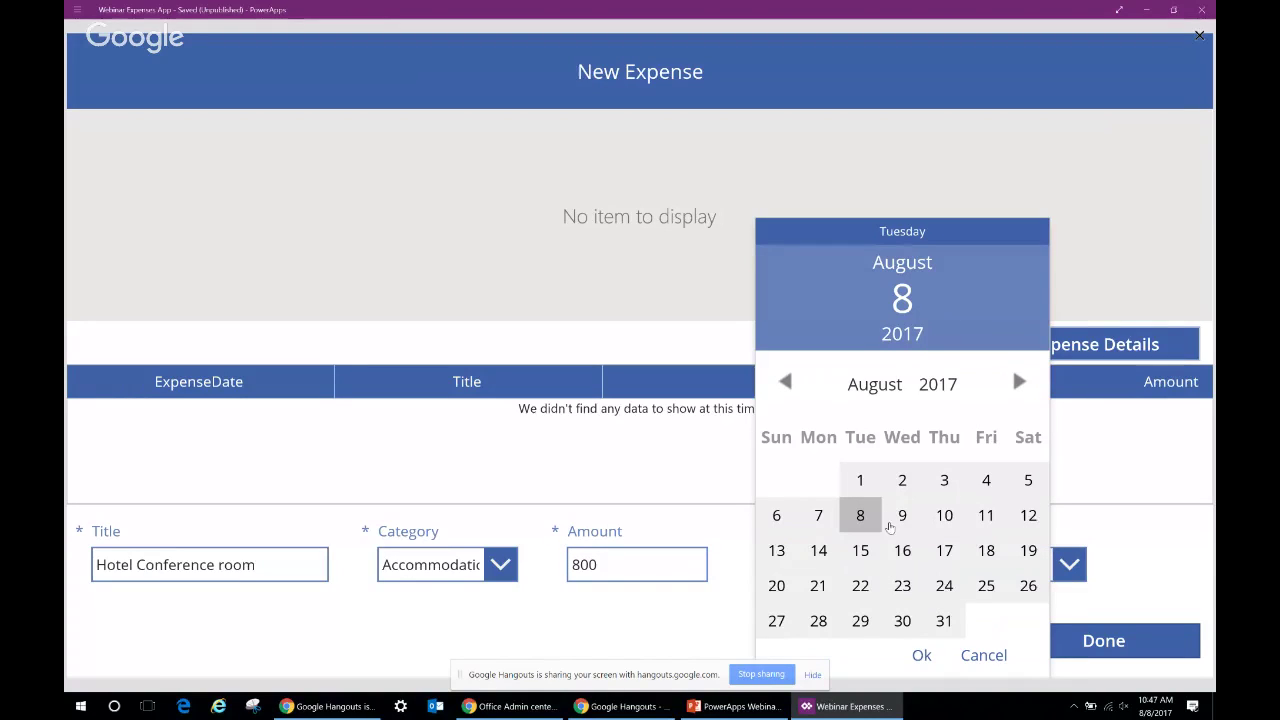
left_click(900, 488)
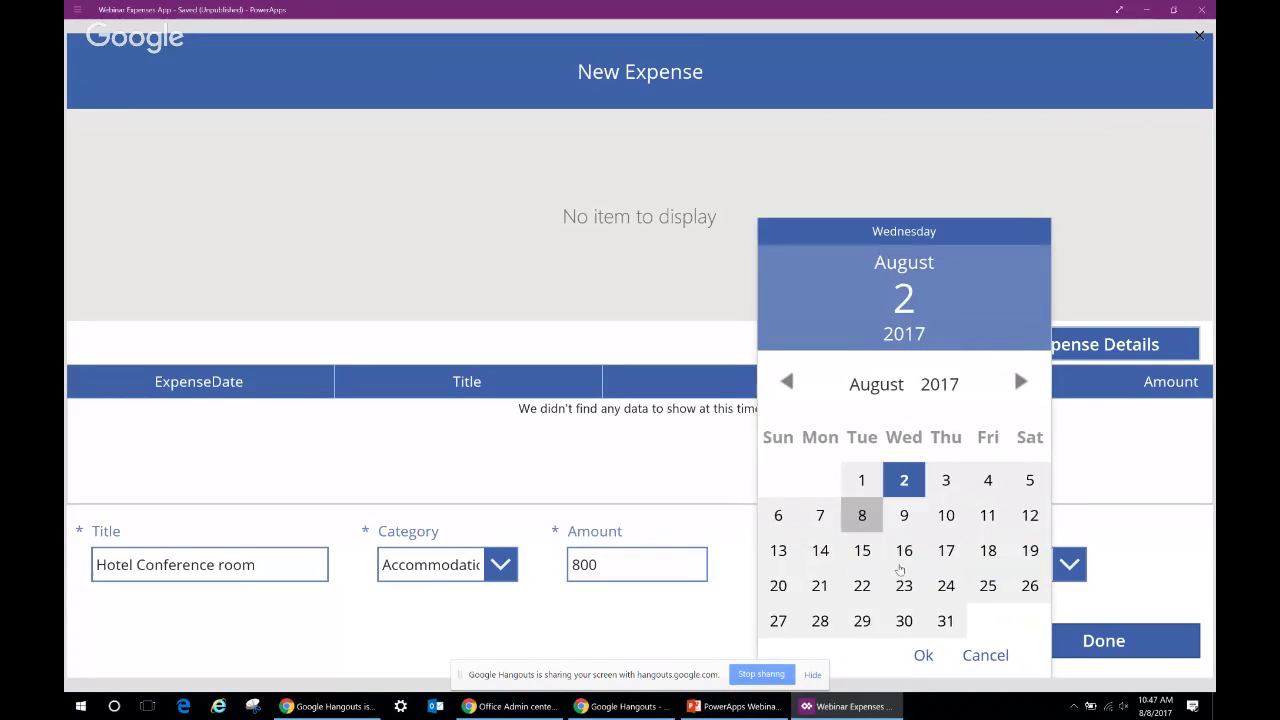
left_click(922, 656)
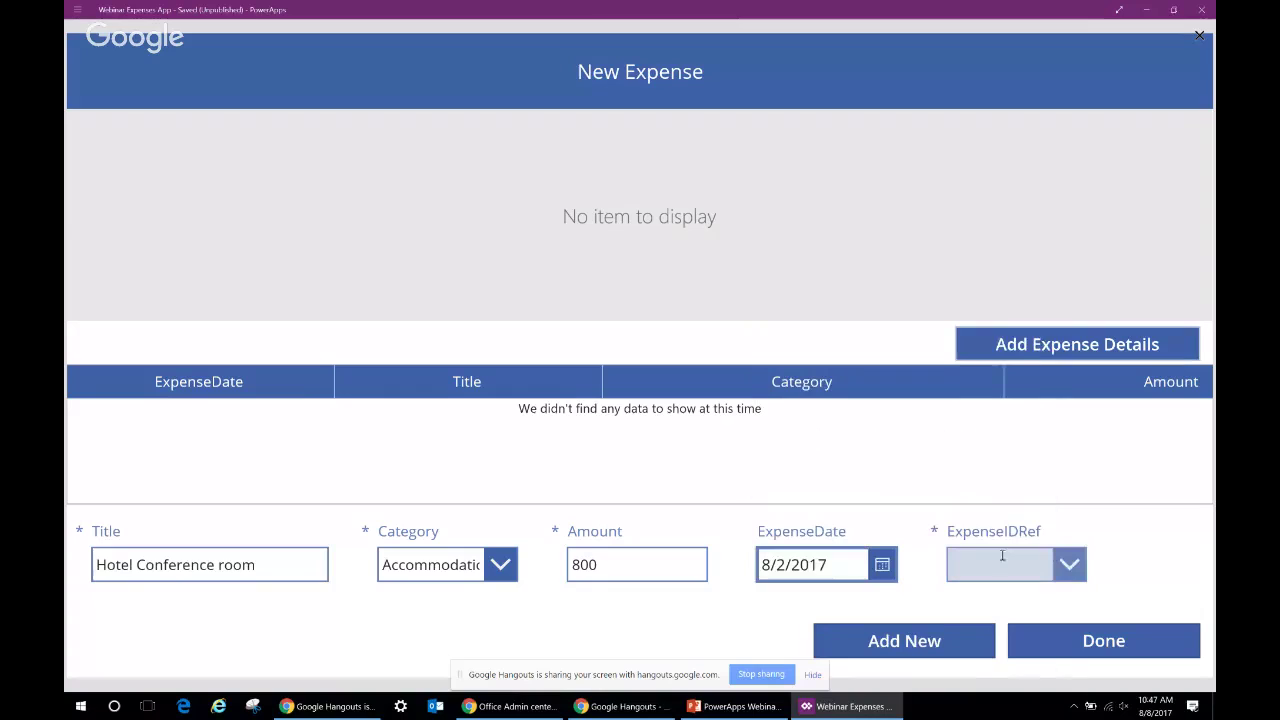
Link the expense detail to MVP Round Table Discussion through ExpenseIDRef and add it to the expense
left_click(1068, 565)
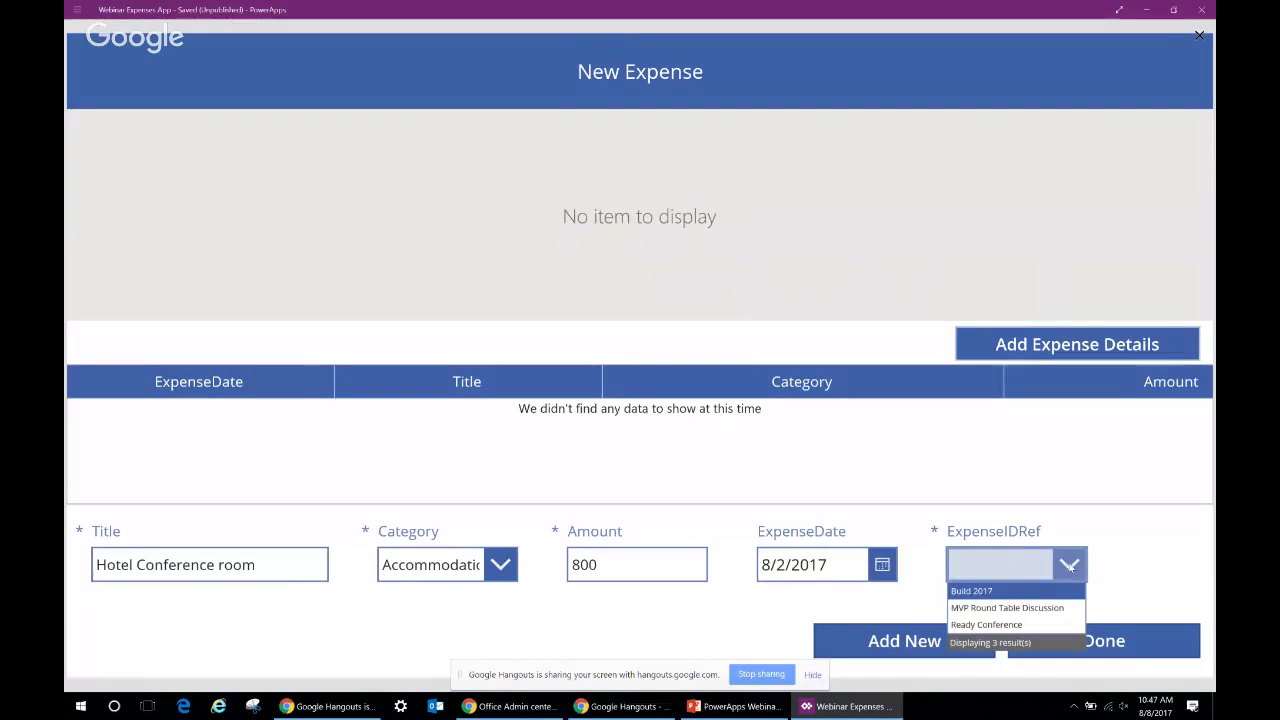
left_click(1004, 608)
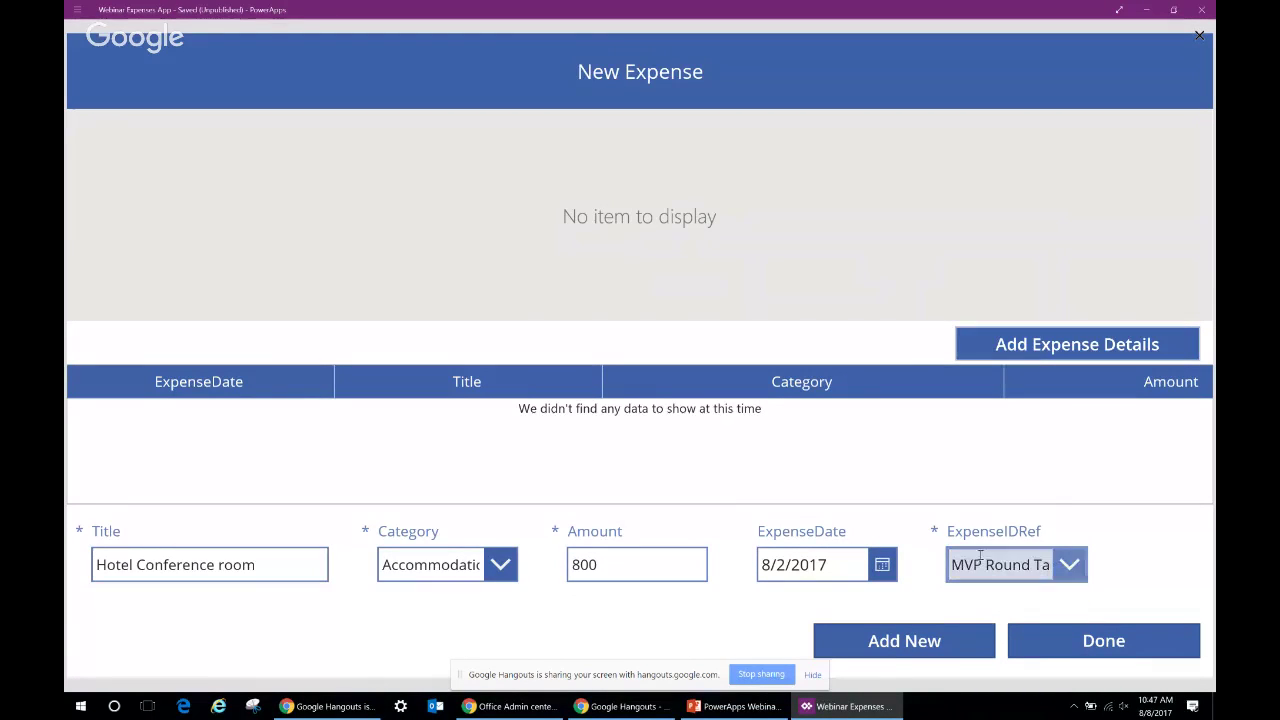
left_click(960, 641)
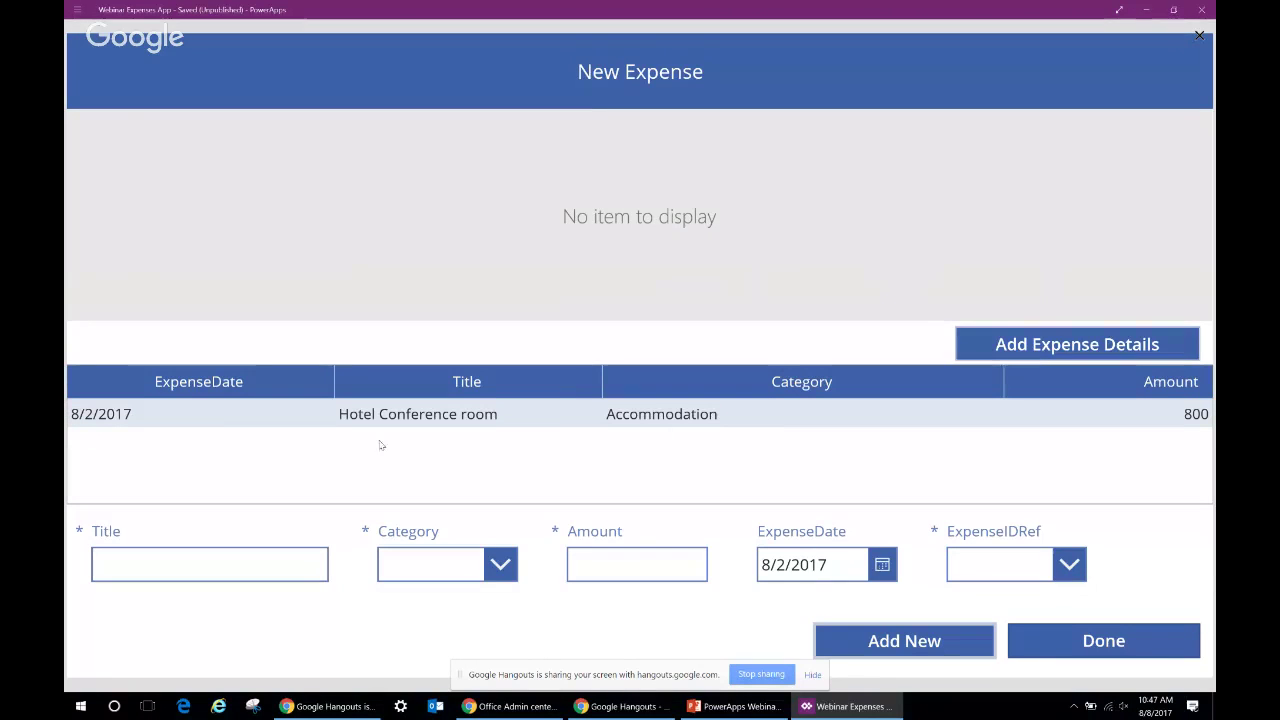
Title the second expense detail Food, choose Meals as its category and set its amount to 200
left_click(155, 567)
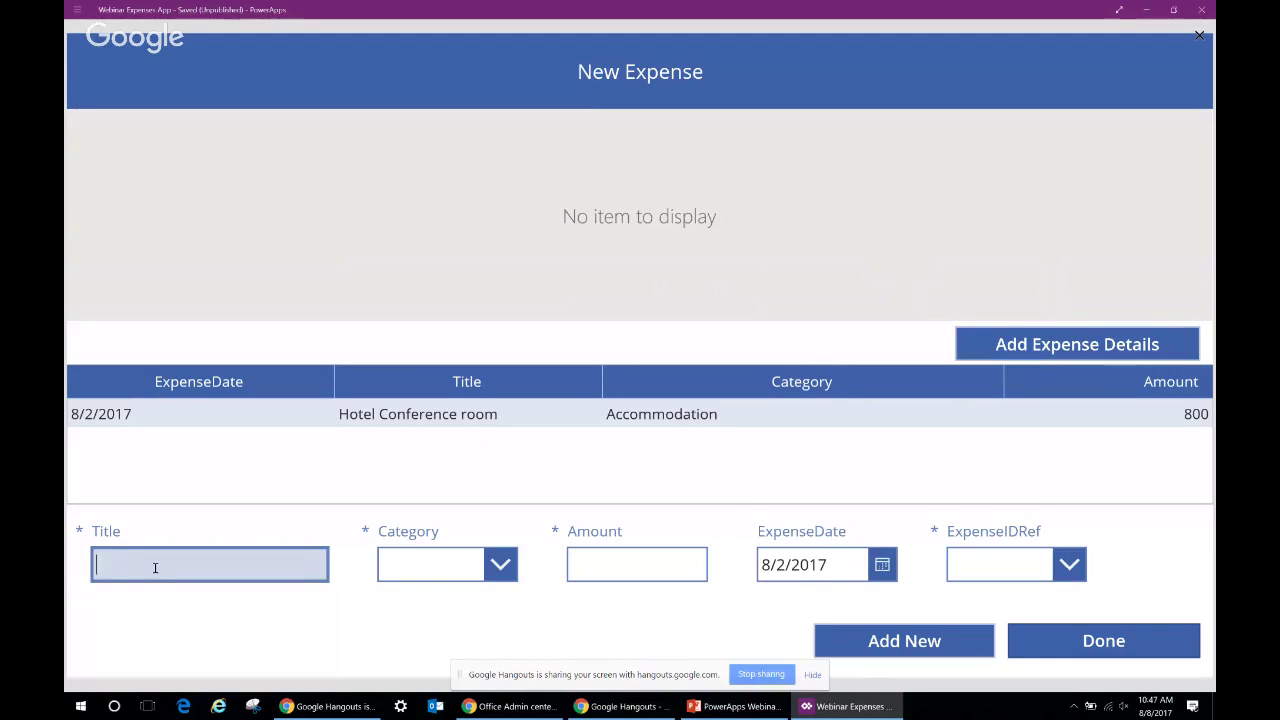
type("Food")
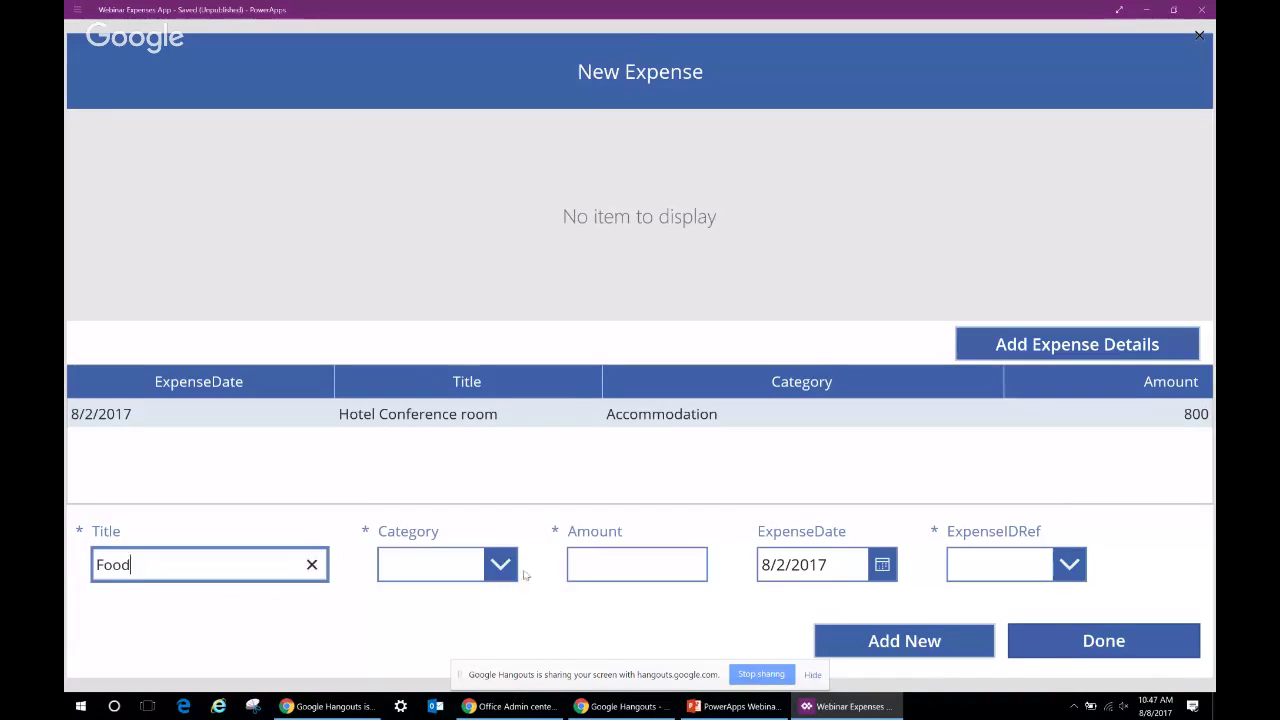
left_click(503, 566)
left_click(479, 628)
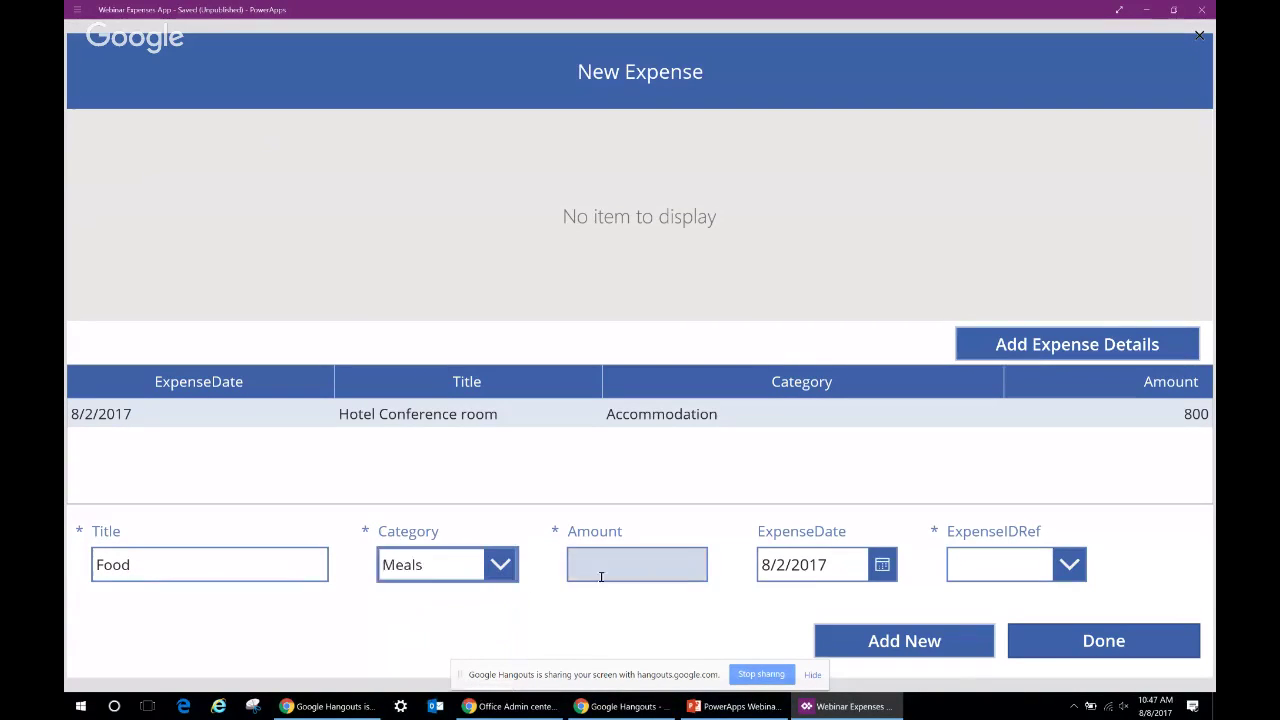
left_click(603, 568)
type("200")
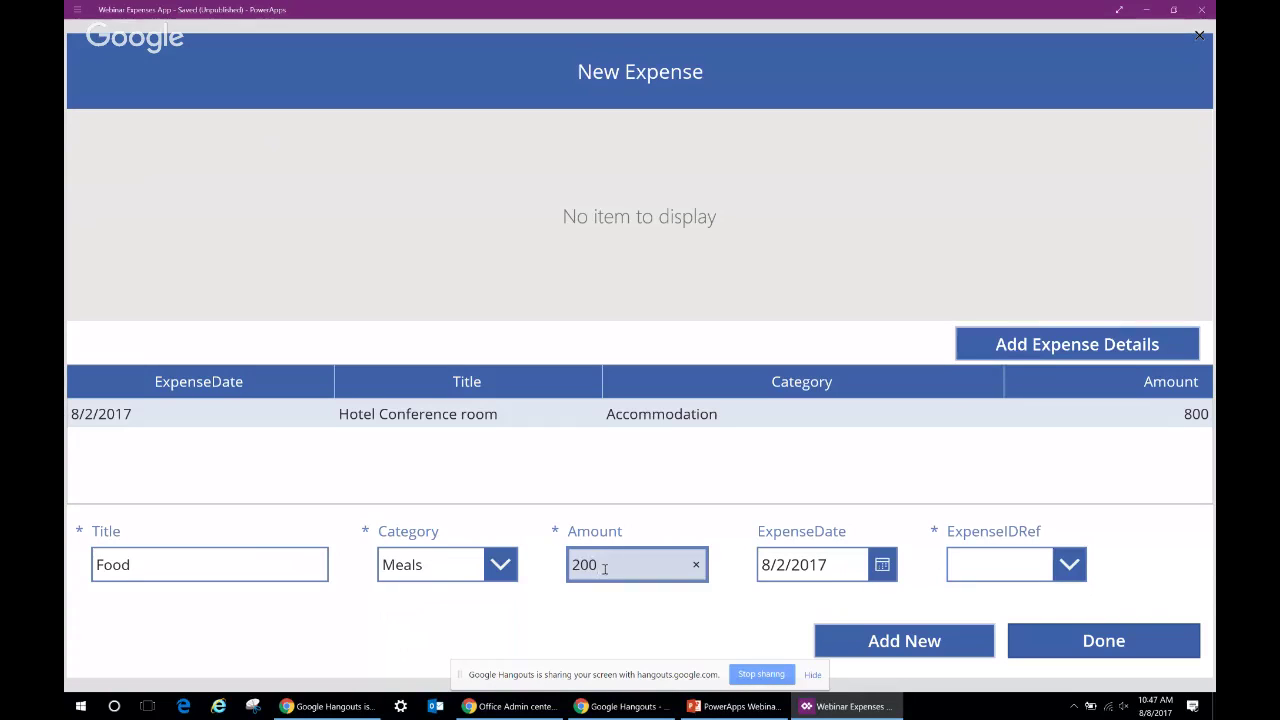
Date the Food detail 8/3/2017, link it to MVP Round Table Discussion through ExpenseIDRef and add it to the expense
left_click(882, 565)
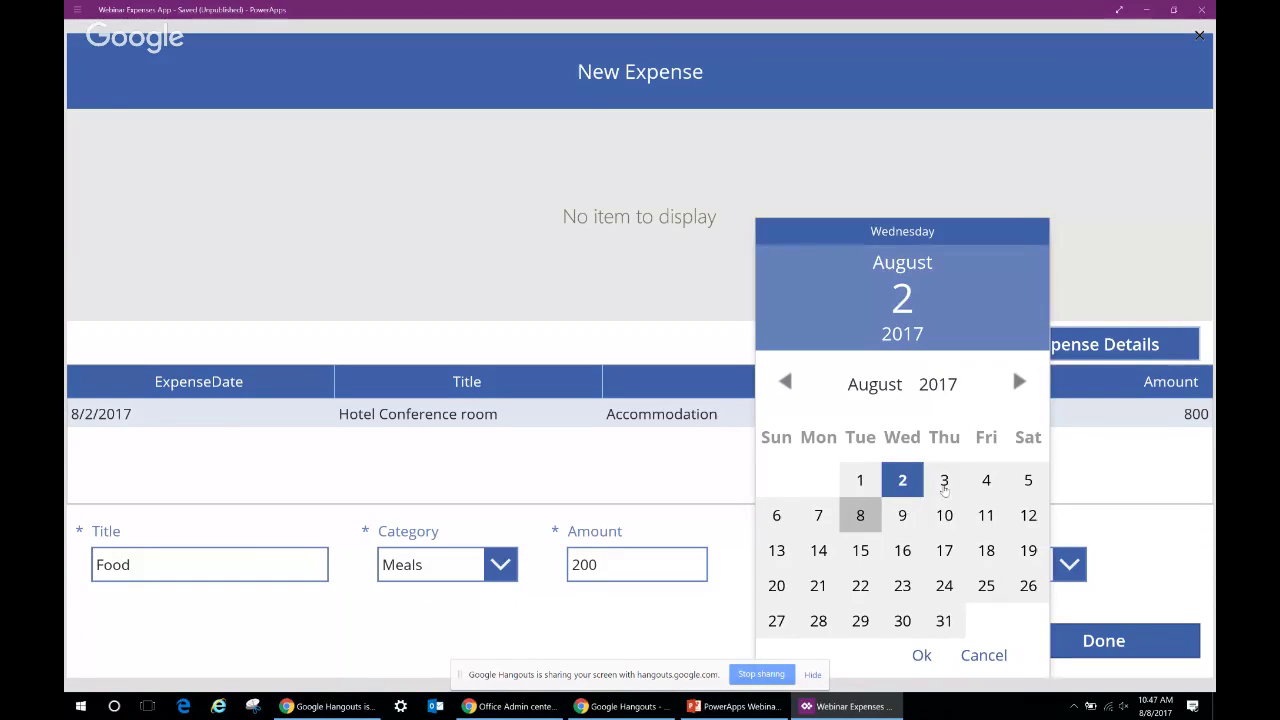
left_click(944, 482)
left_click(921, 655)
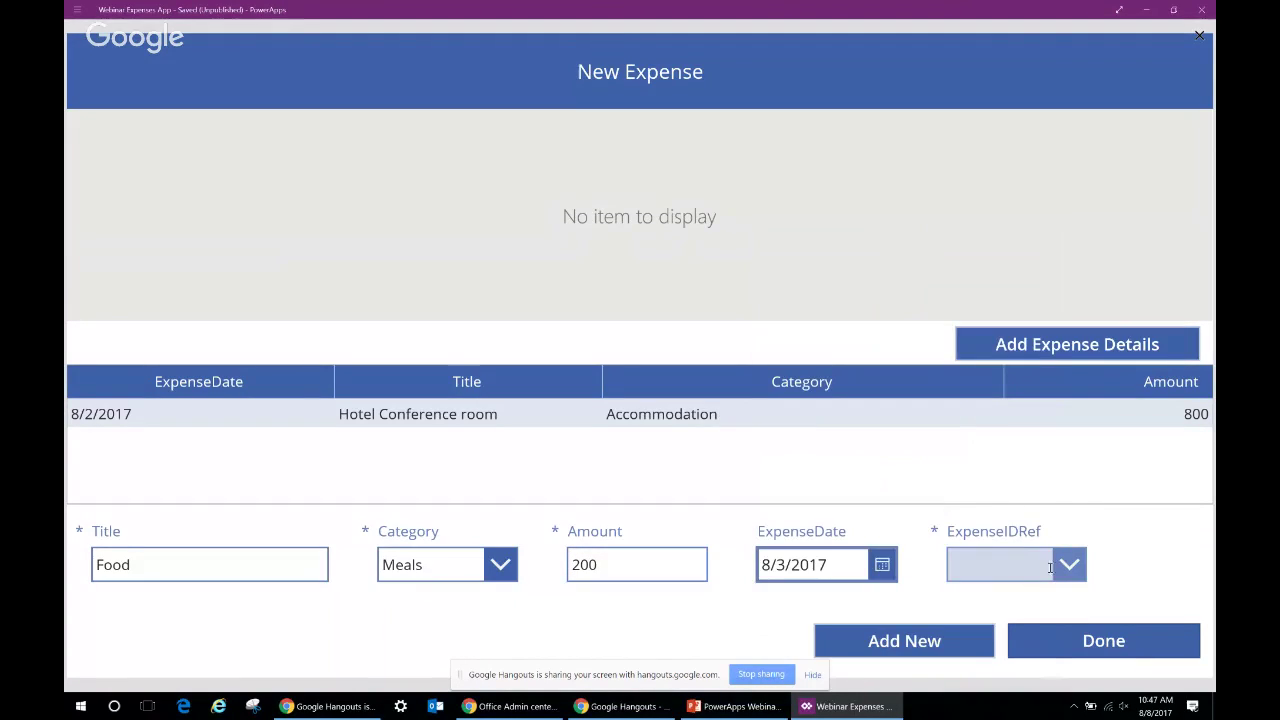
left_click(1050, 567)
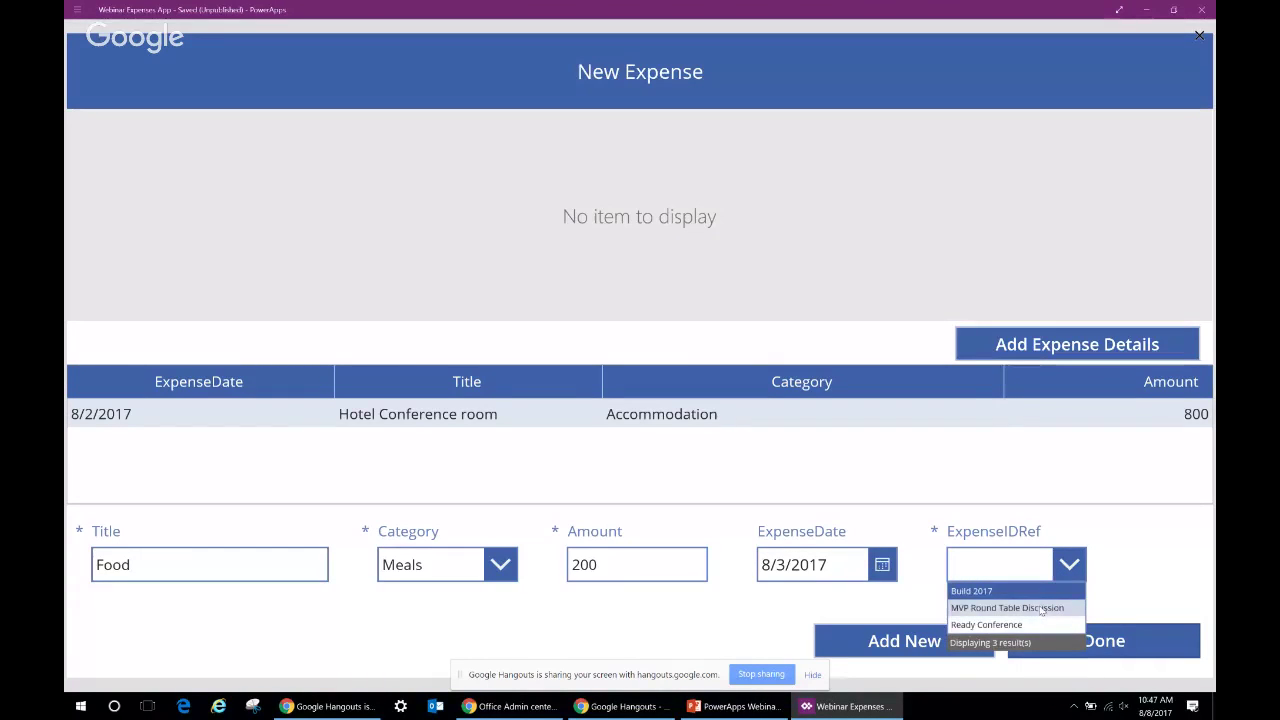
left_click(1041, 609)
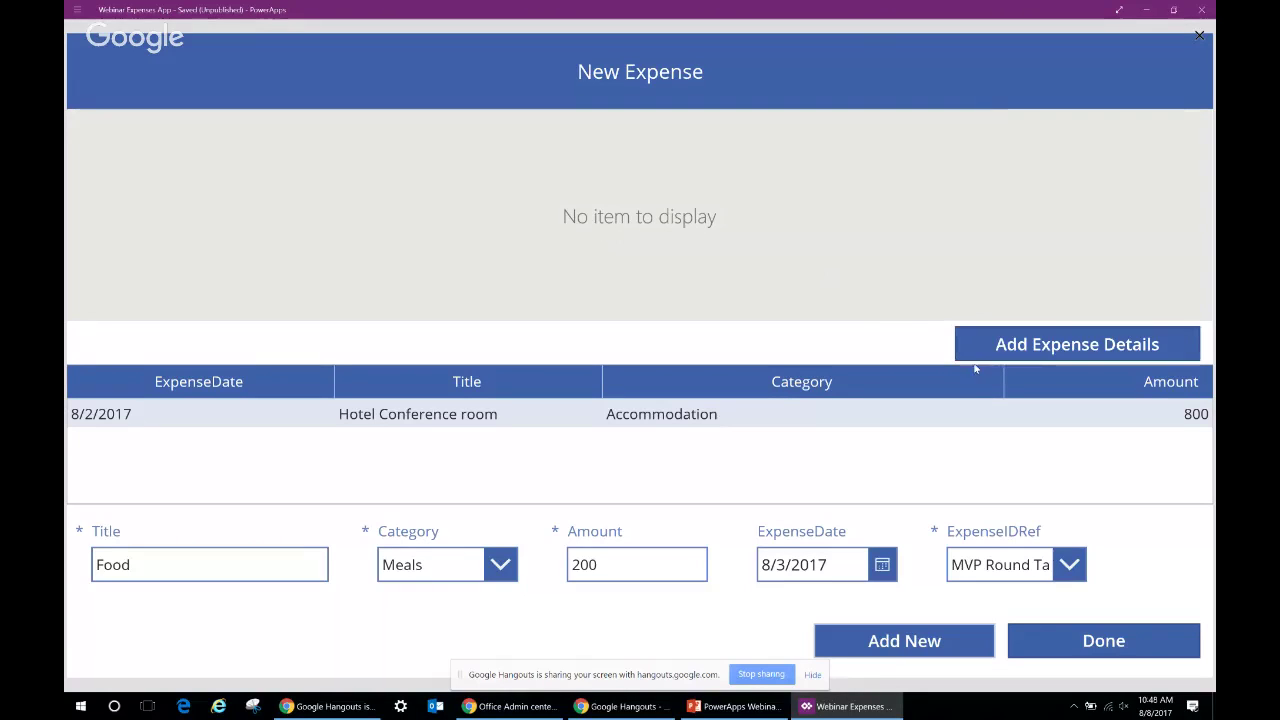
left_click(937, 645)
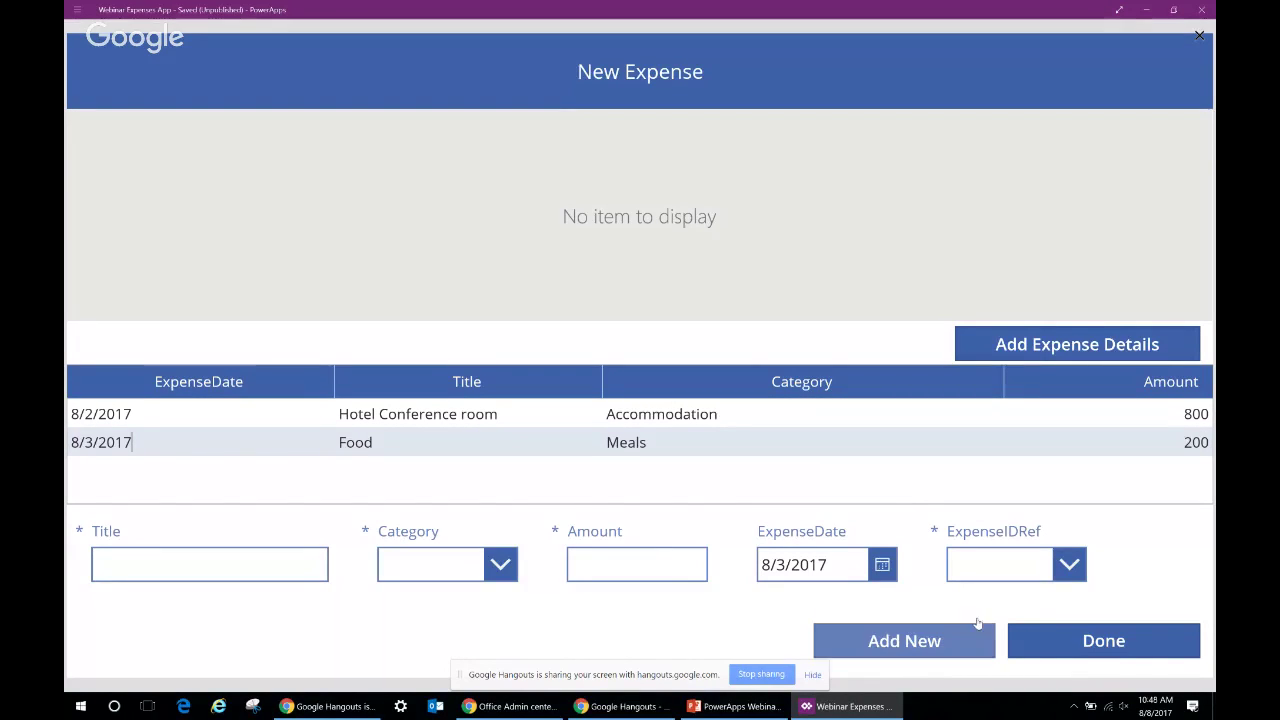
Finish the new expense, check the MVP Round Table entry on the Expenses home screen and leave the preview
left_click(1142, 641)
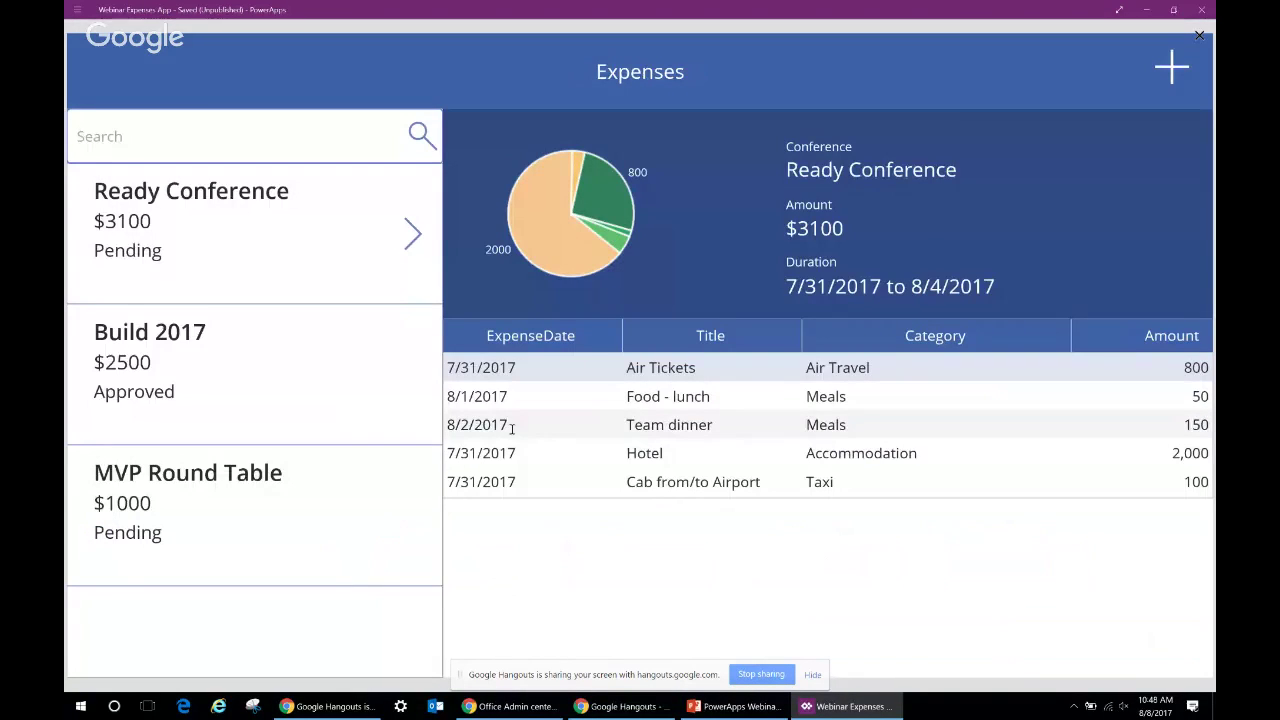
left_click(349, 484)
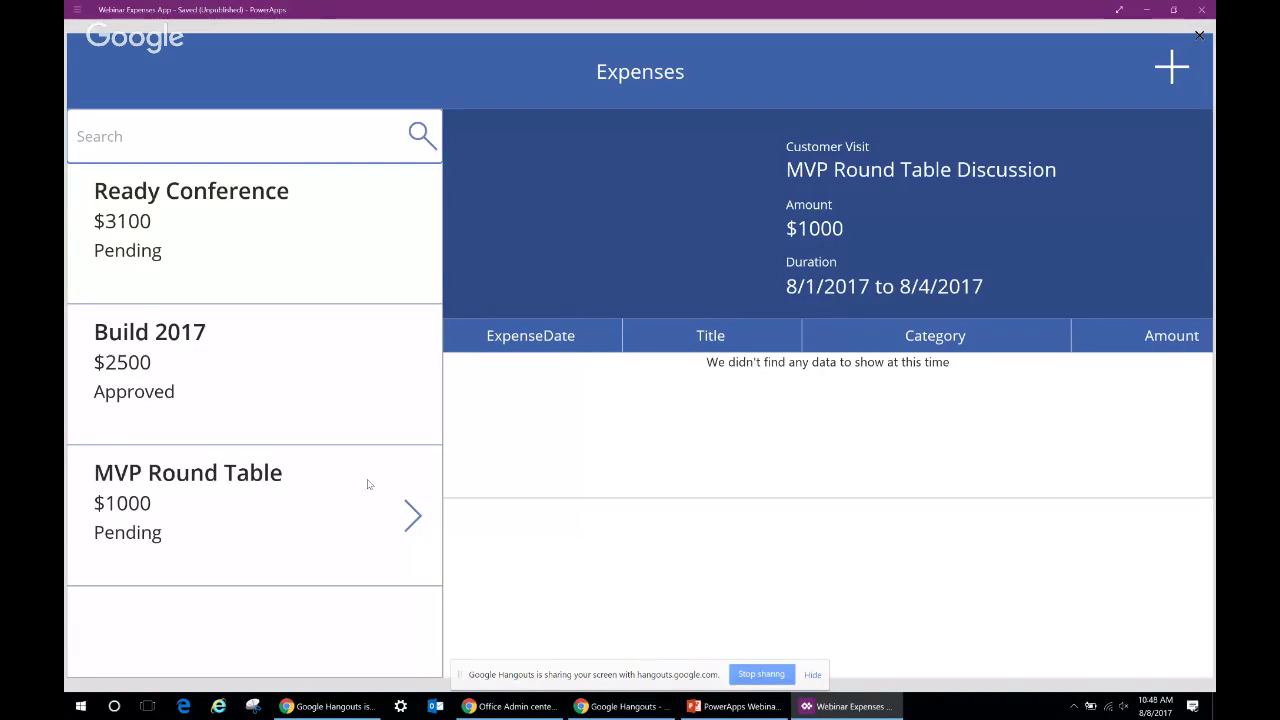
key("Escape")
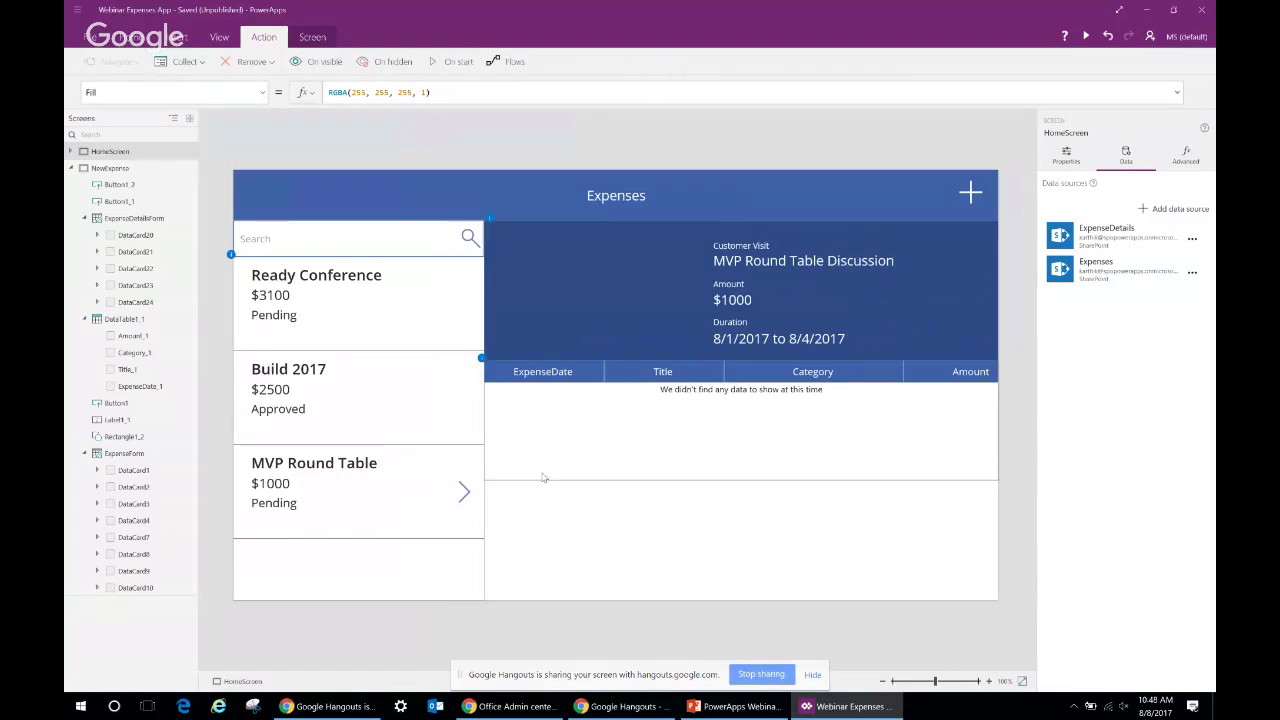
Refresh the ExpenseDetails and Expenses data sources of the app
left_click(1192, 238)
left_click(1179, 265)
left_click(1199, 279)
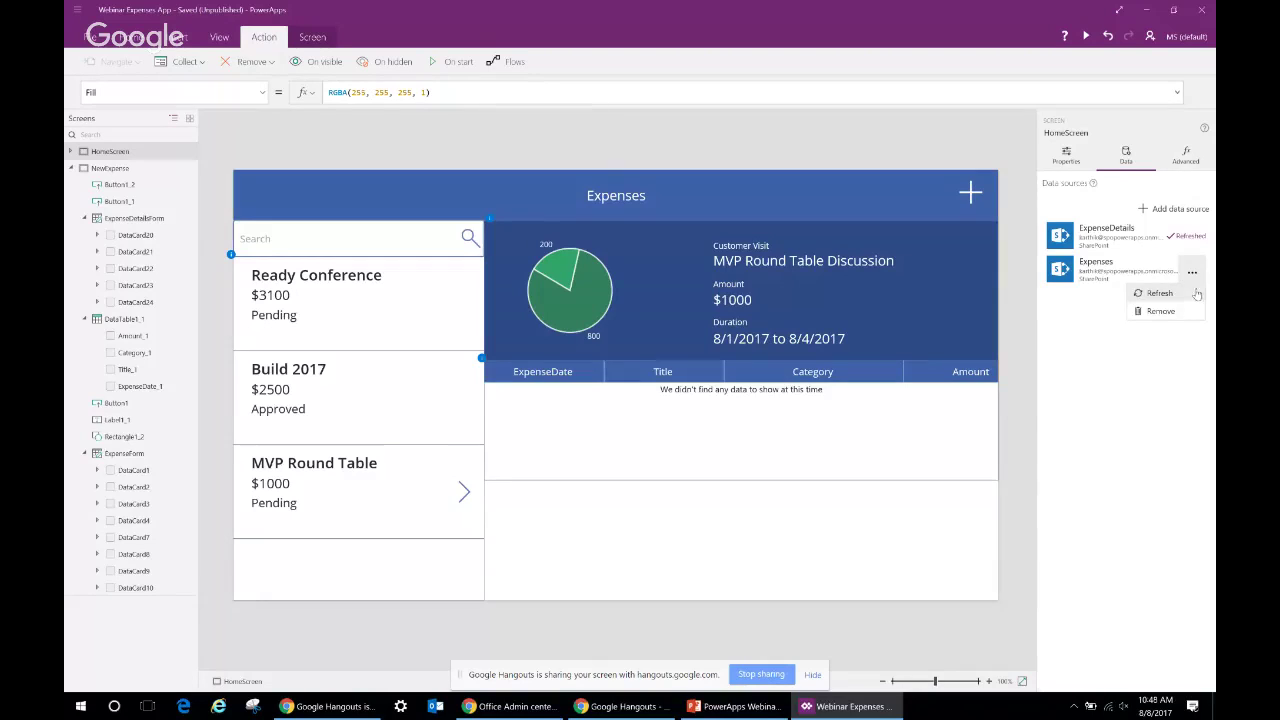
left_click(1180, 290)
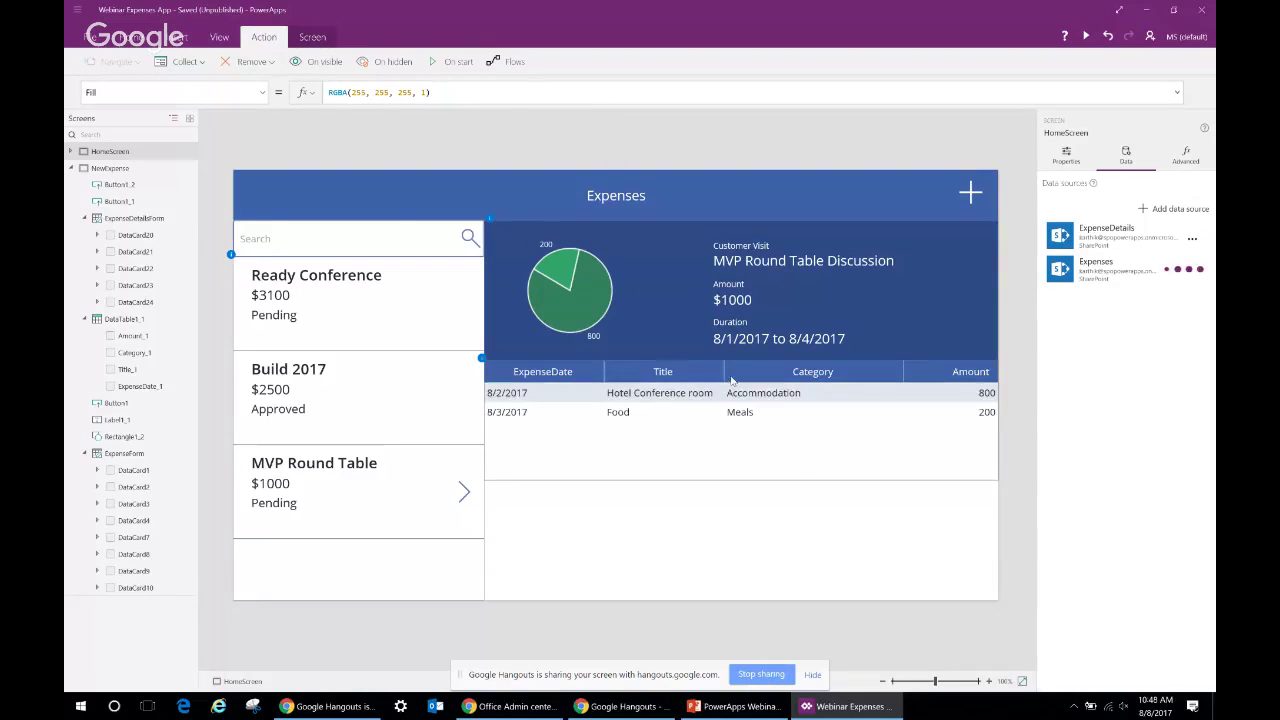
Preview the home screen and examine the details of the Build 2017 and MVP Round Table expenses
left_click(1085, 36)
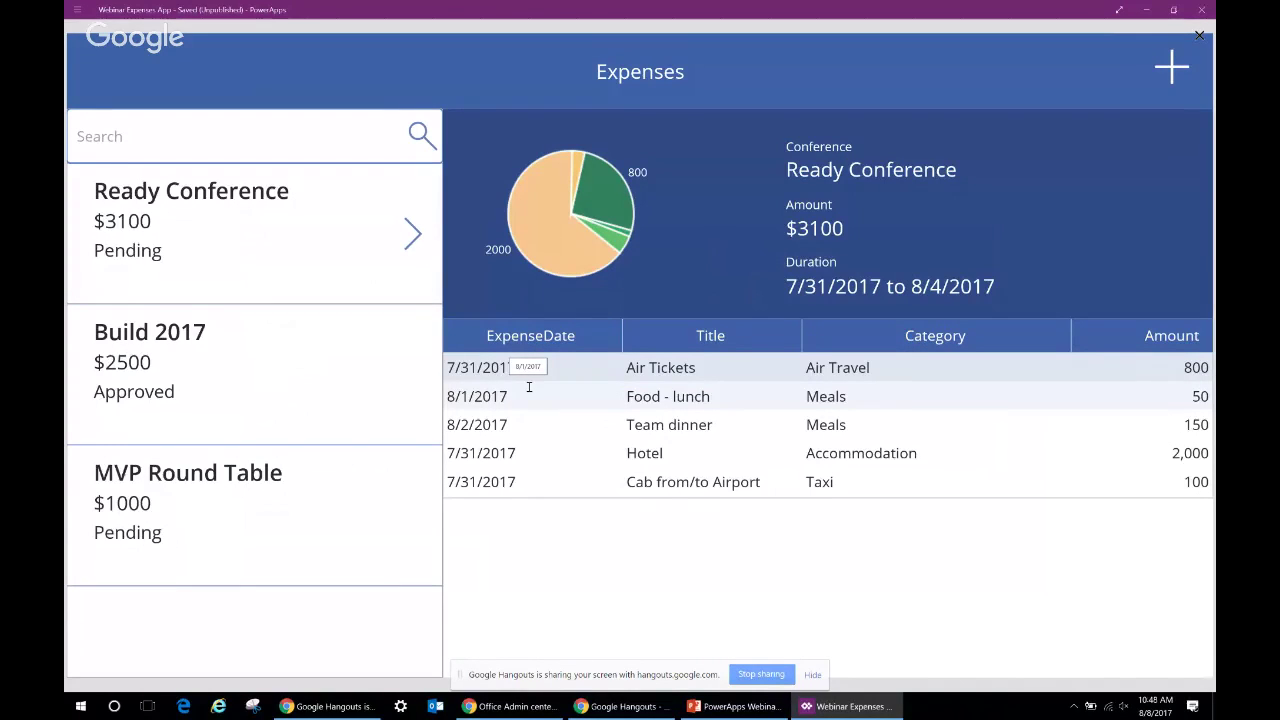
left_click(334, 394)
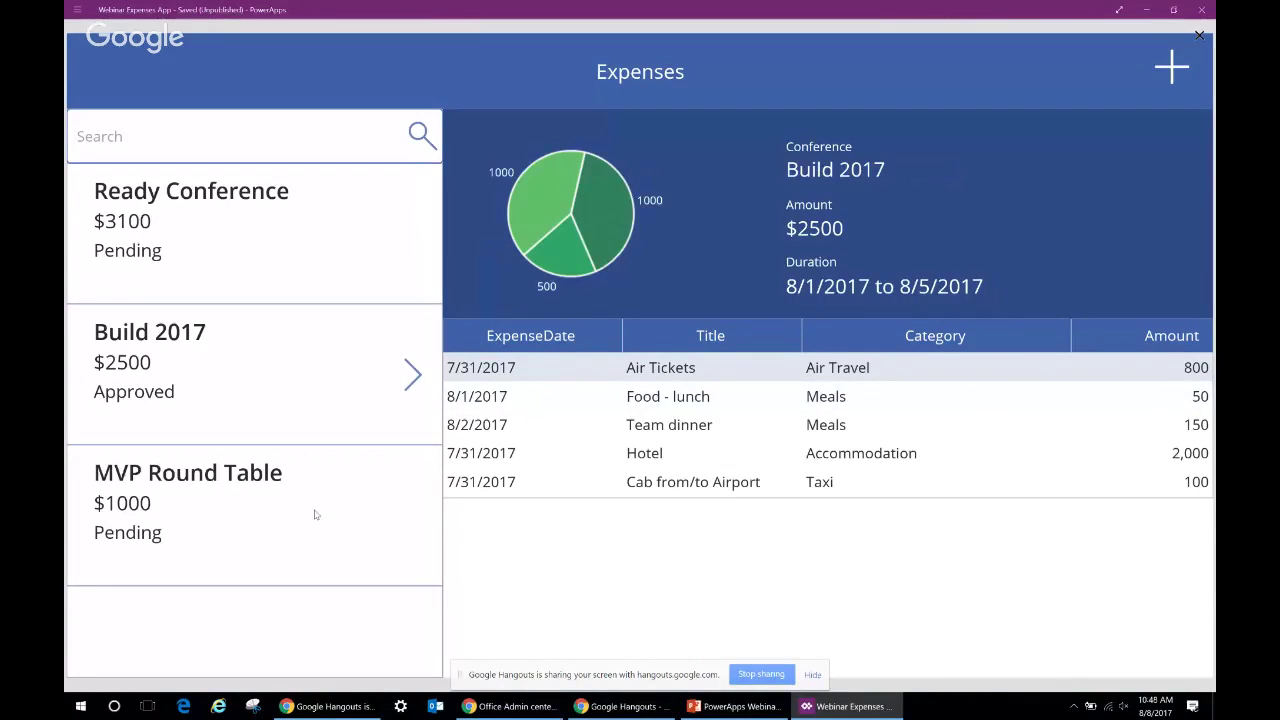
left_click(316, 514)
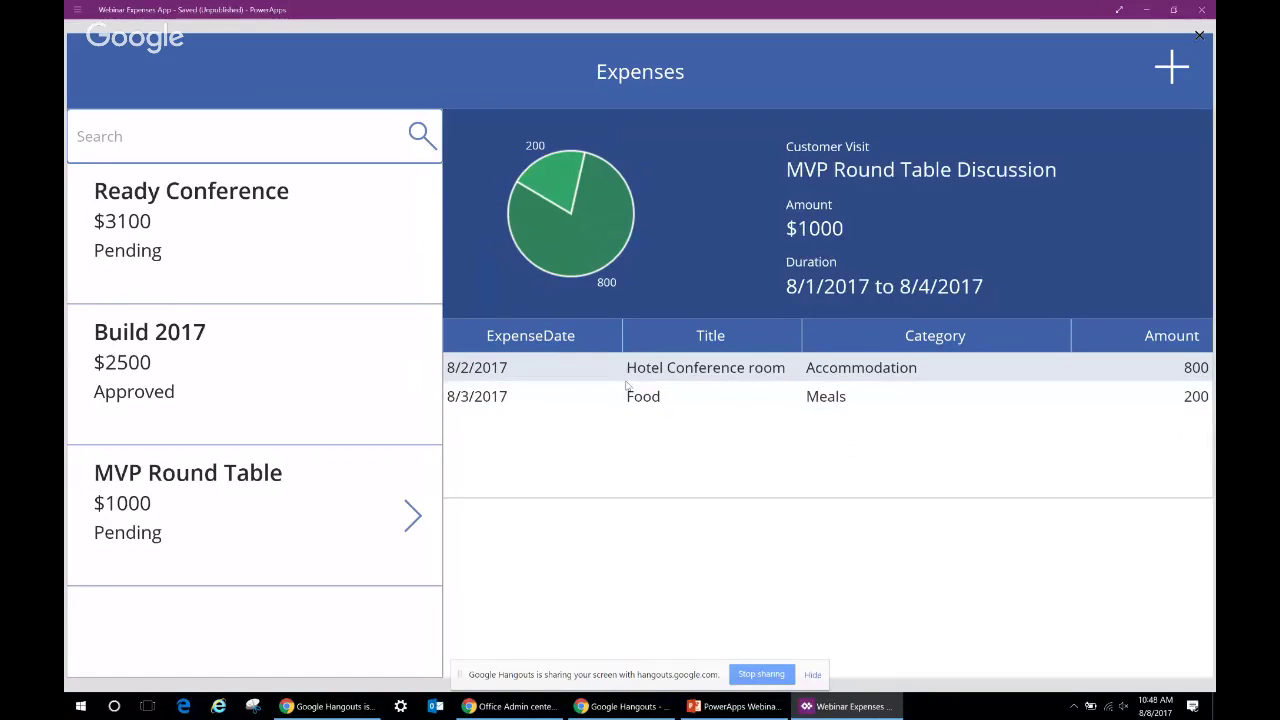
key("Escape")
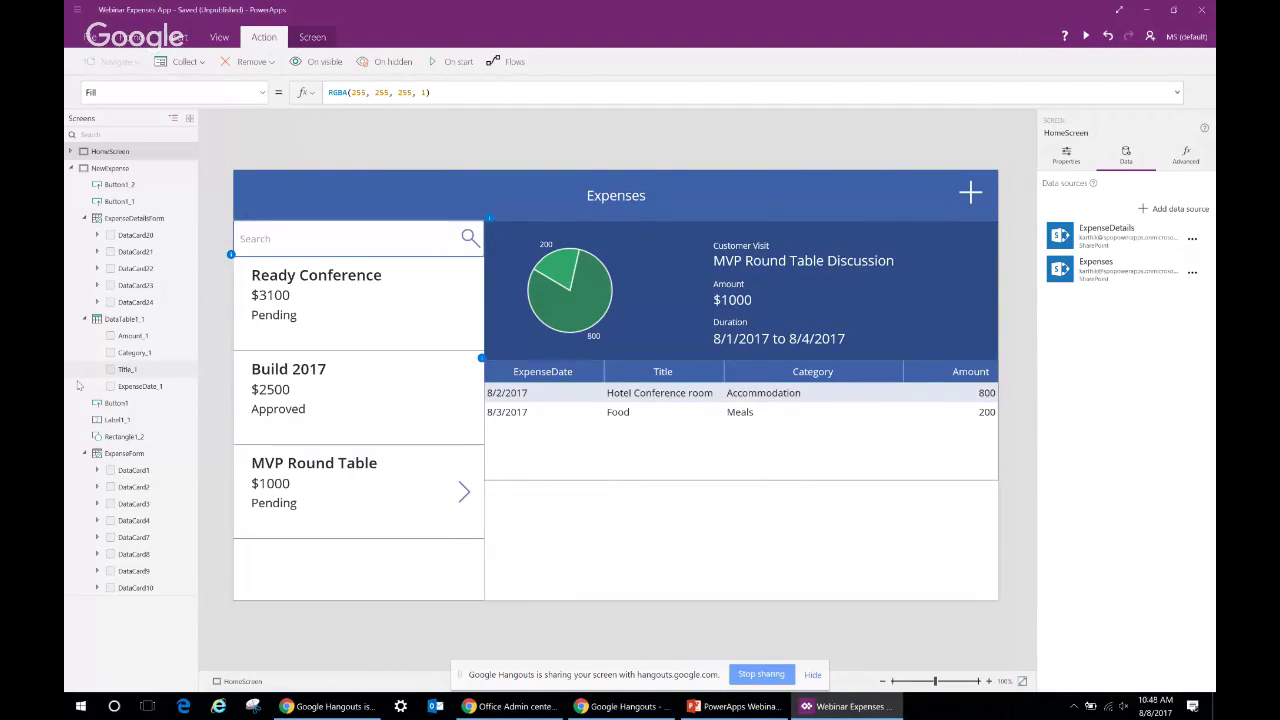
Set the Item property of ExpenseForm on the NewExpense screen to ExpenseForm.LastSubmit
left_click(125, 454)
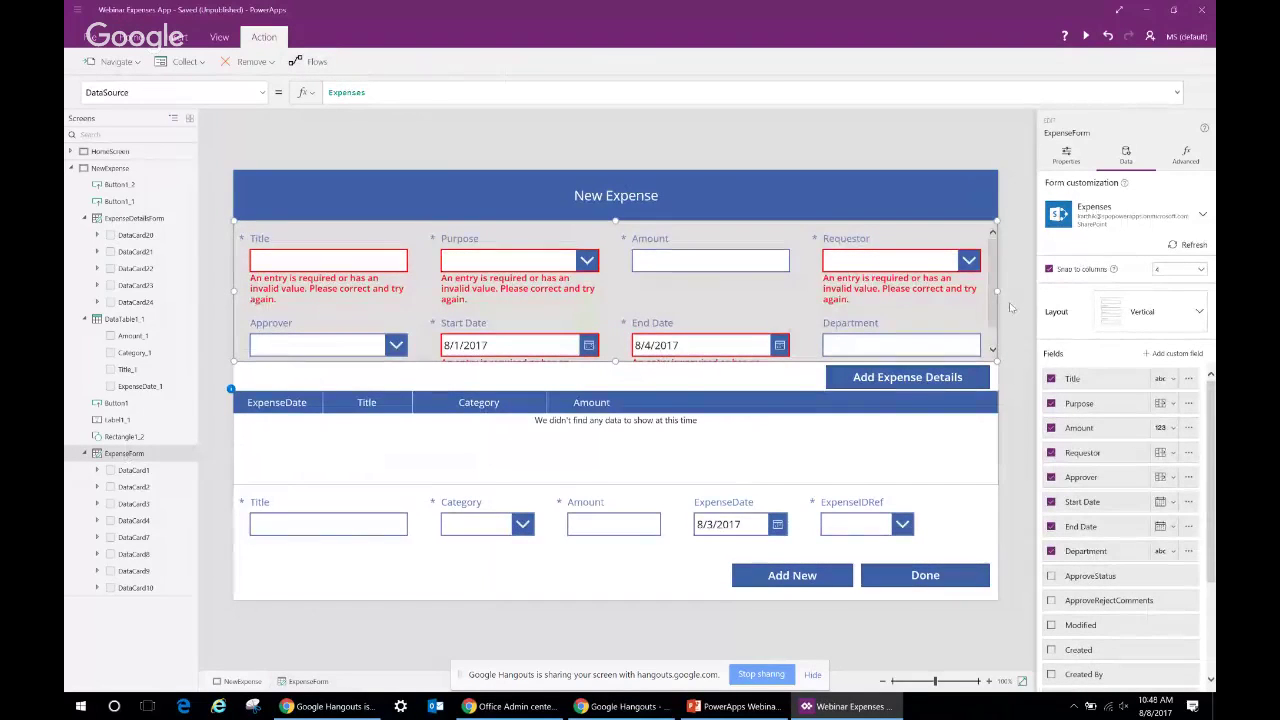
left_click(262, 93)
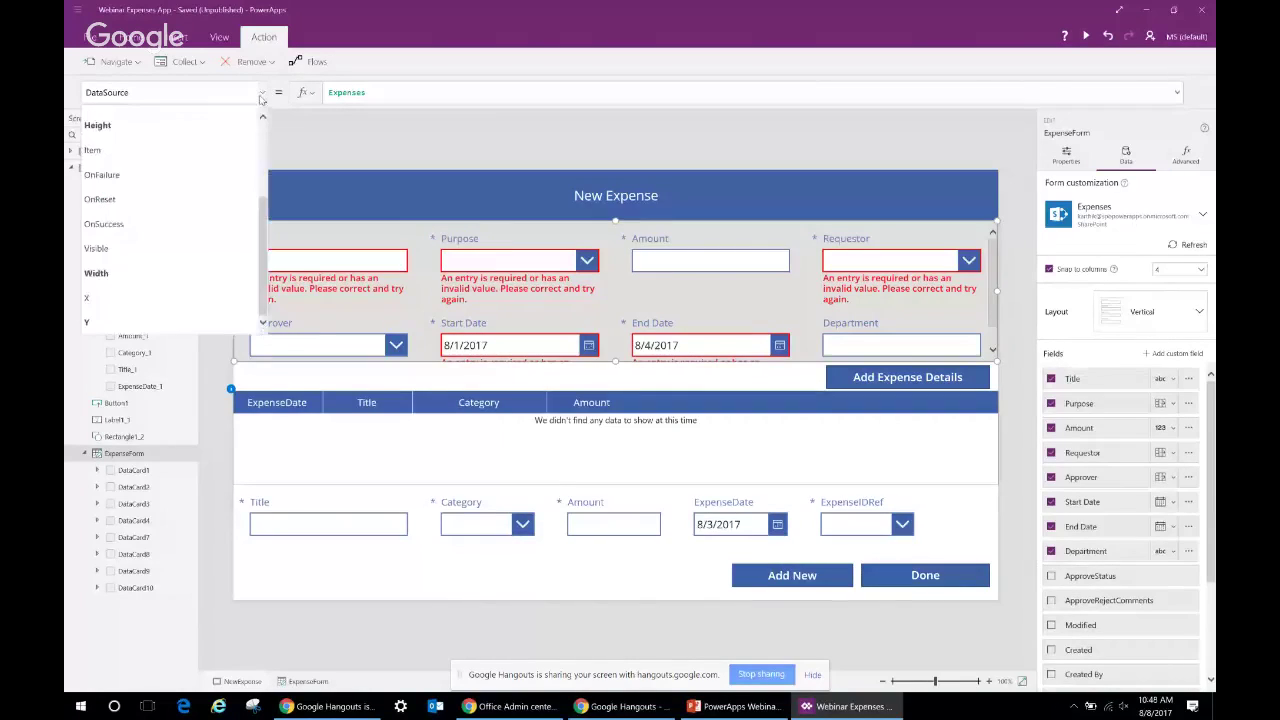
left_click(194, 148)
left_click(344, 94)
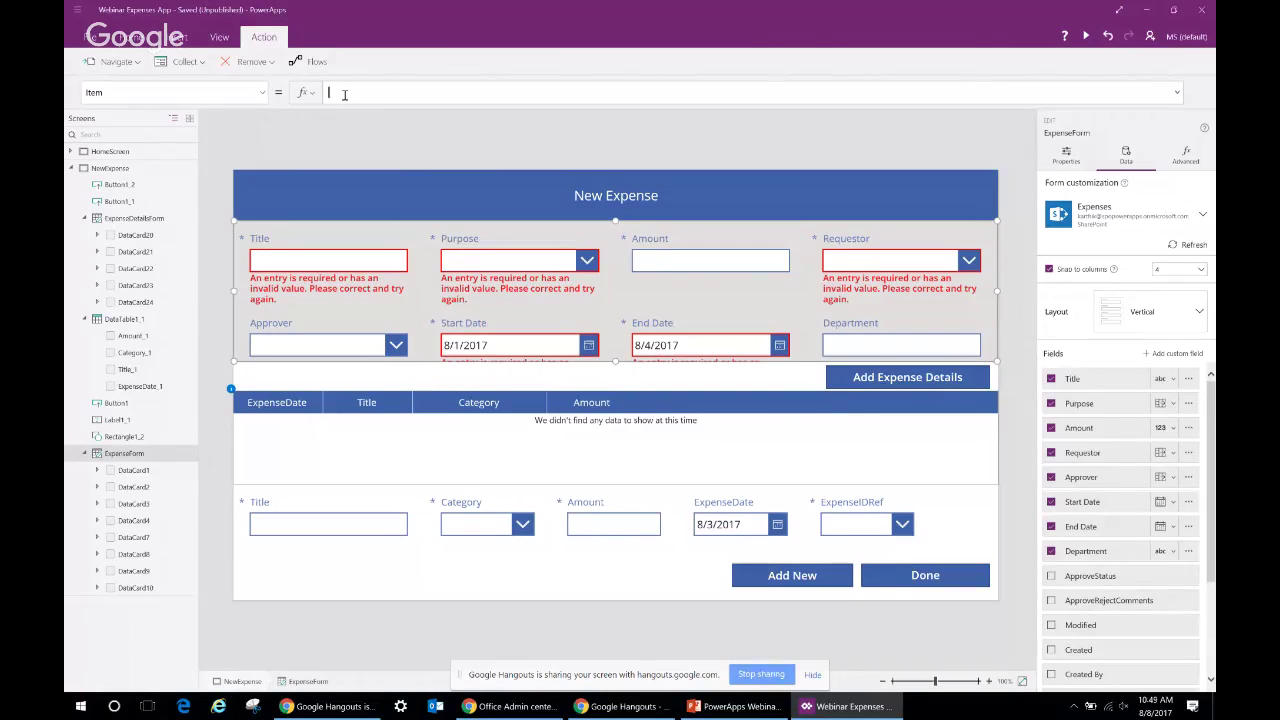
type("Expense")
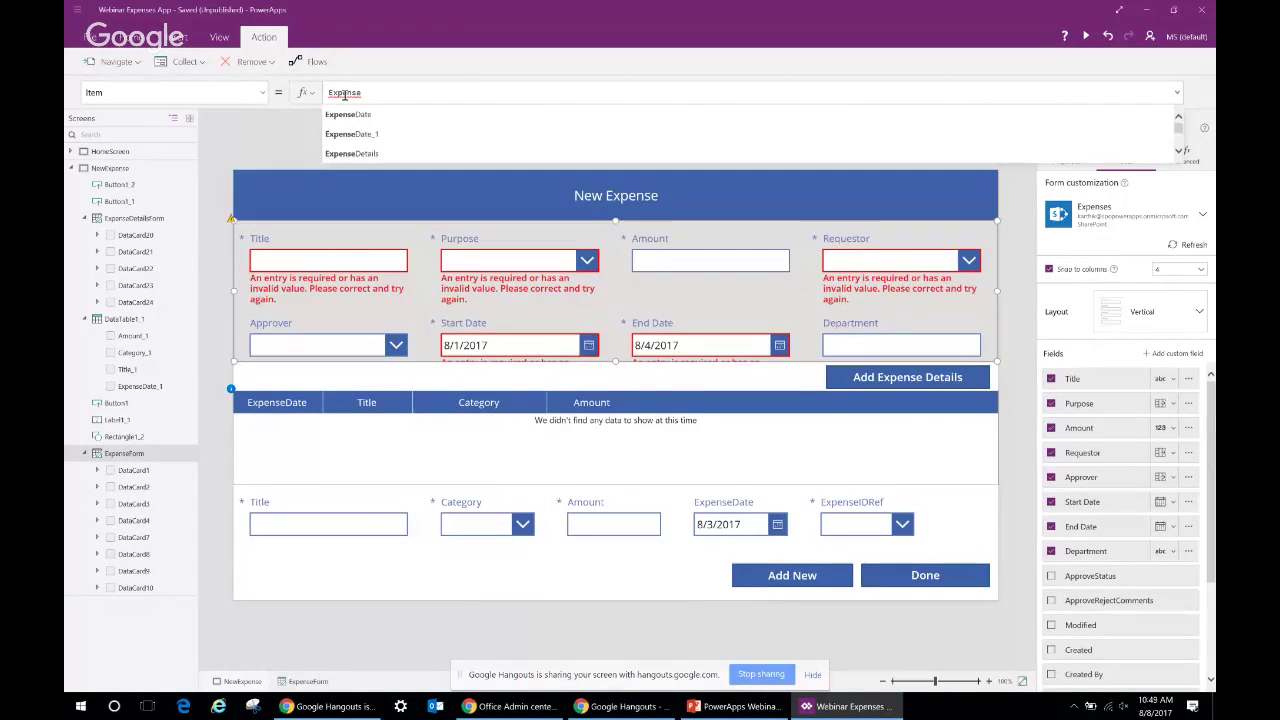
type("Form.la")
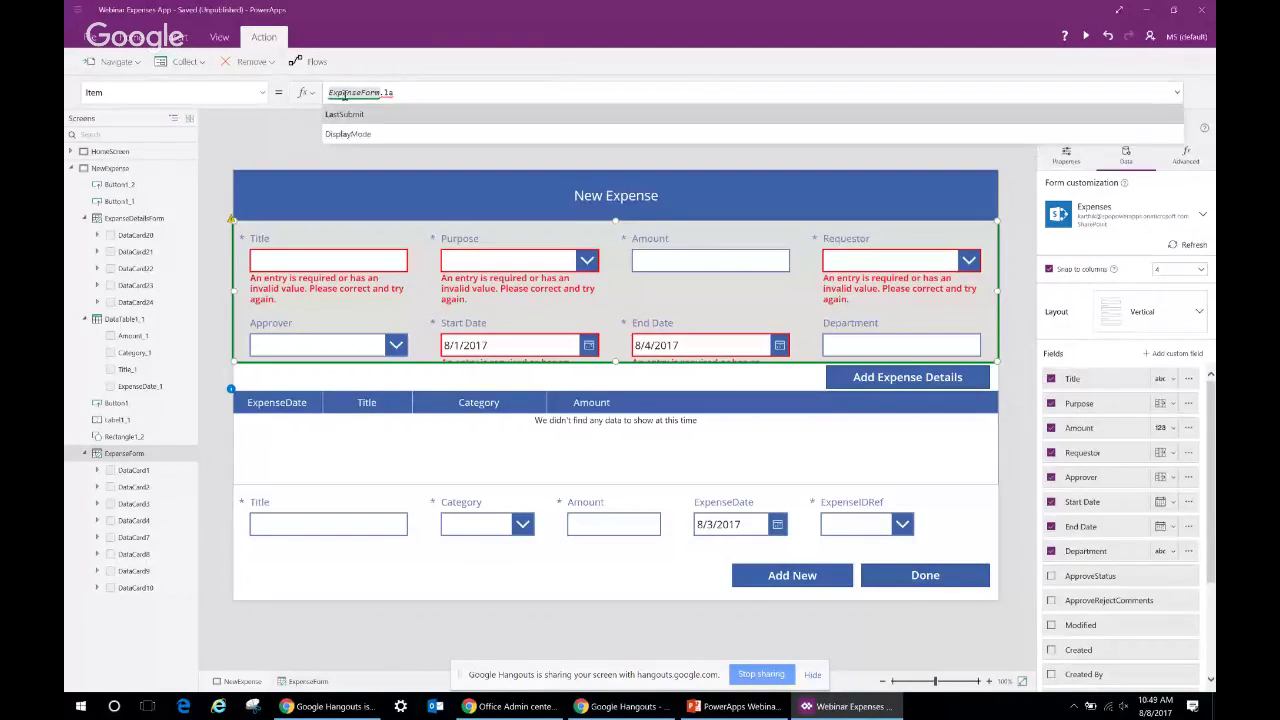
key("Tab")
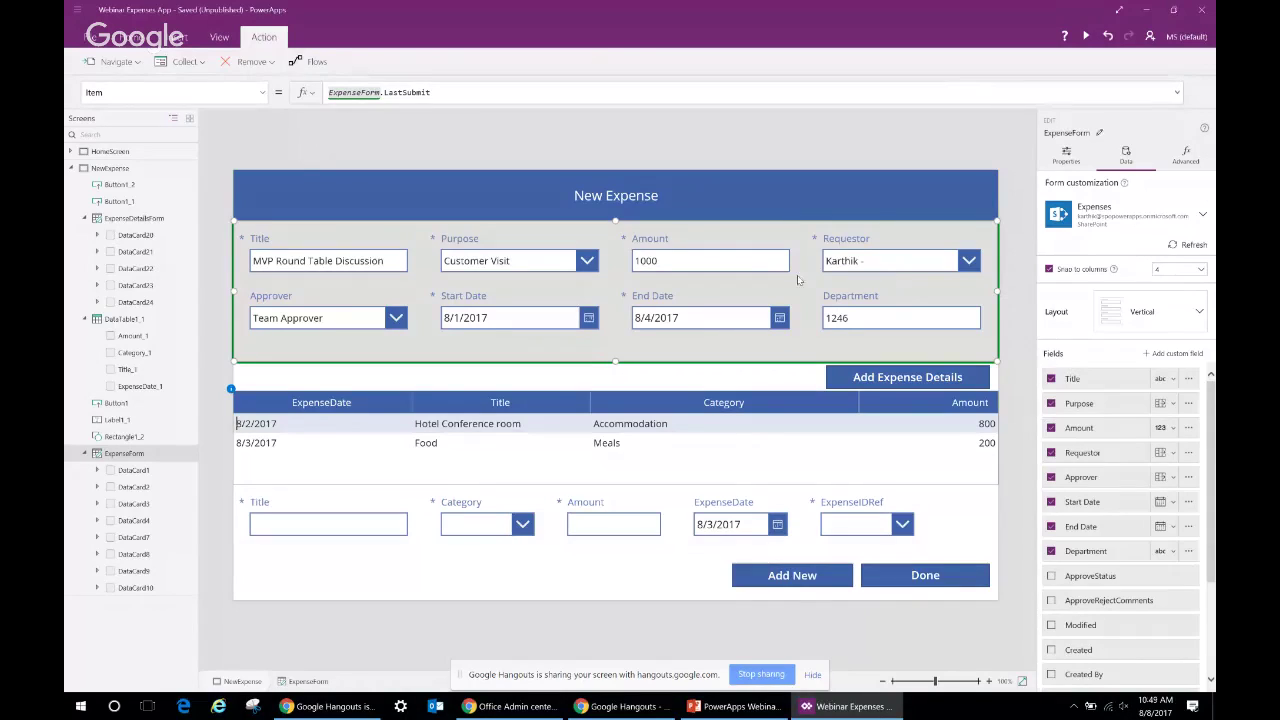
left_click(690, 265)
left_click(690, 265)
left_click(689, 265)
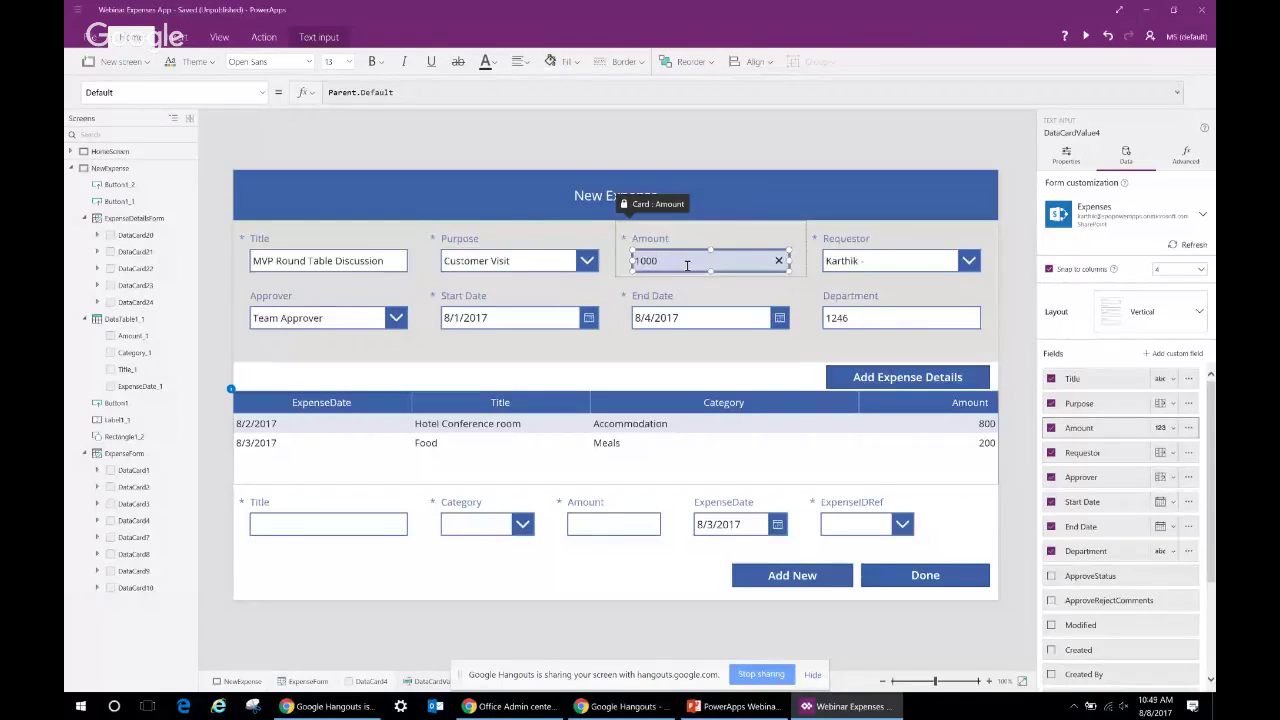
left_click(435, 354)
Append ;UpdateContext({submitted:true}) to the OnSelect formula of the Add Expense Details button
left_click(932, 382)
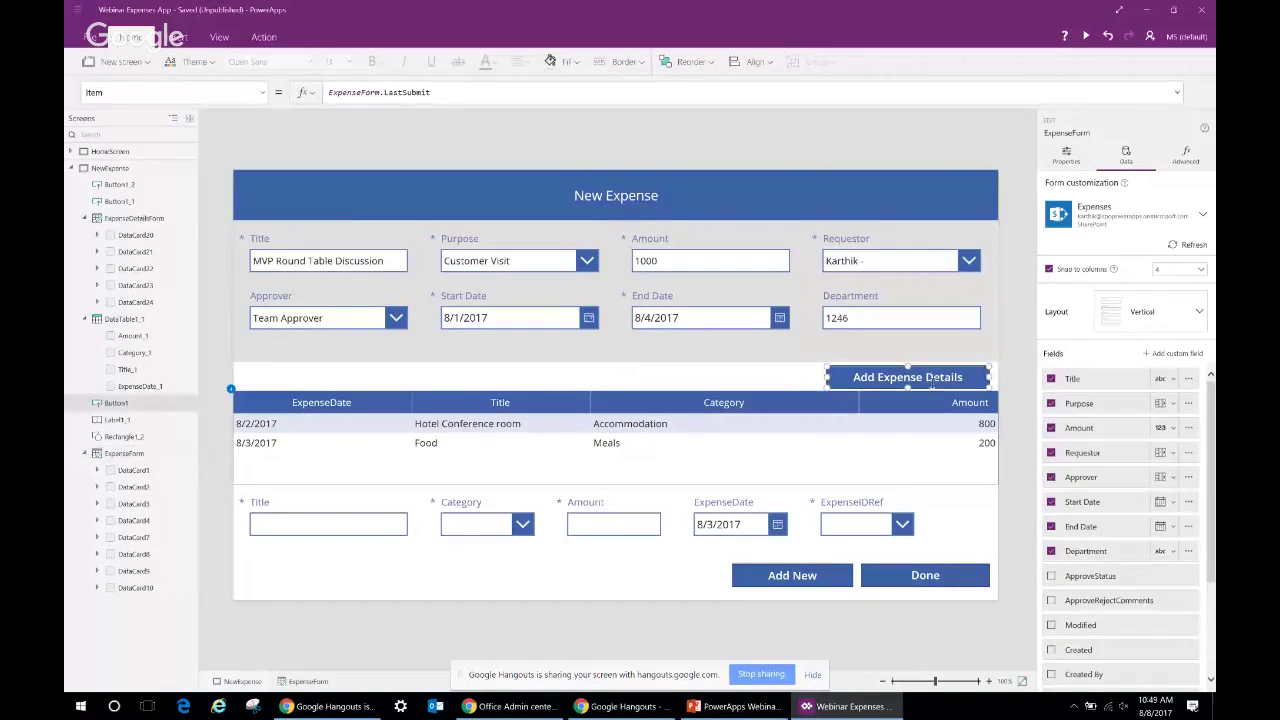
left_click(686, 92)
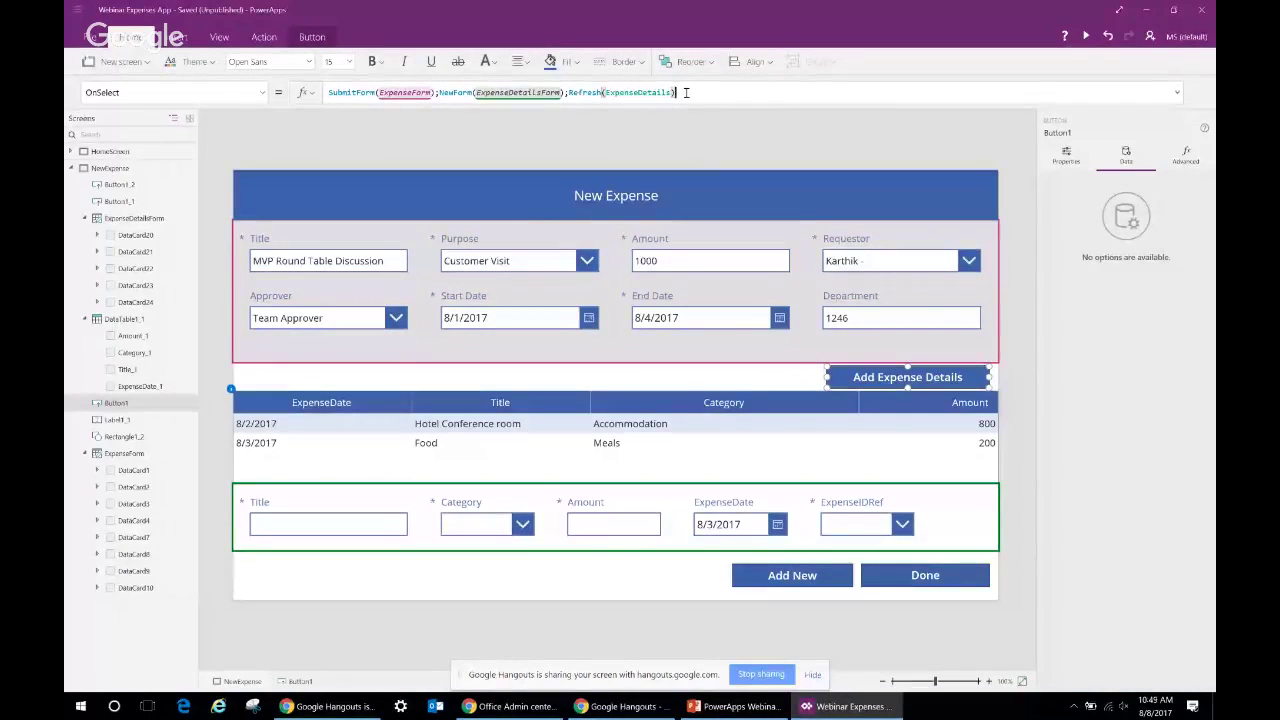
type(";UpdateContext({")
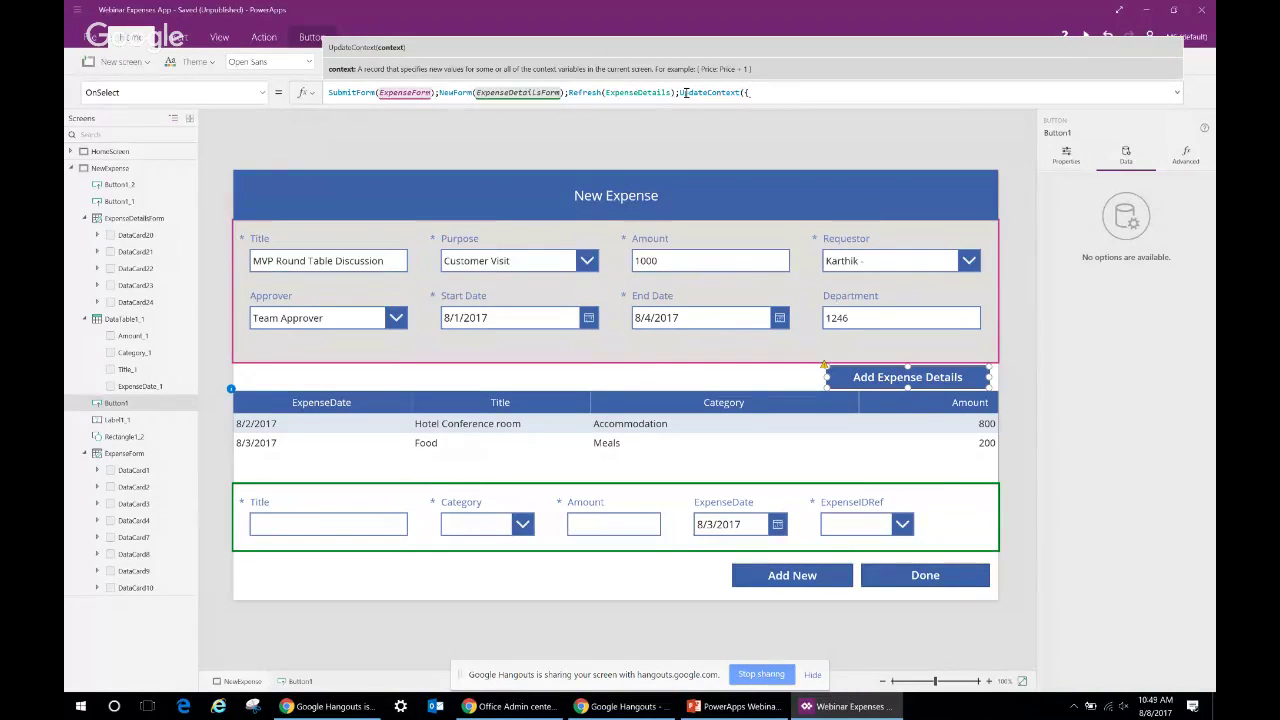
type("sub")
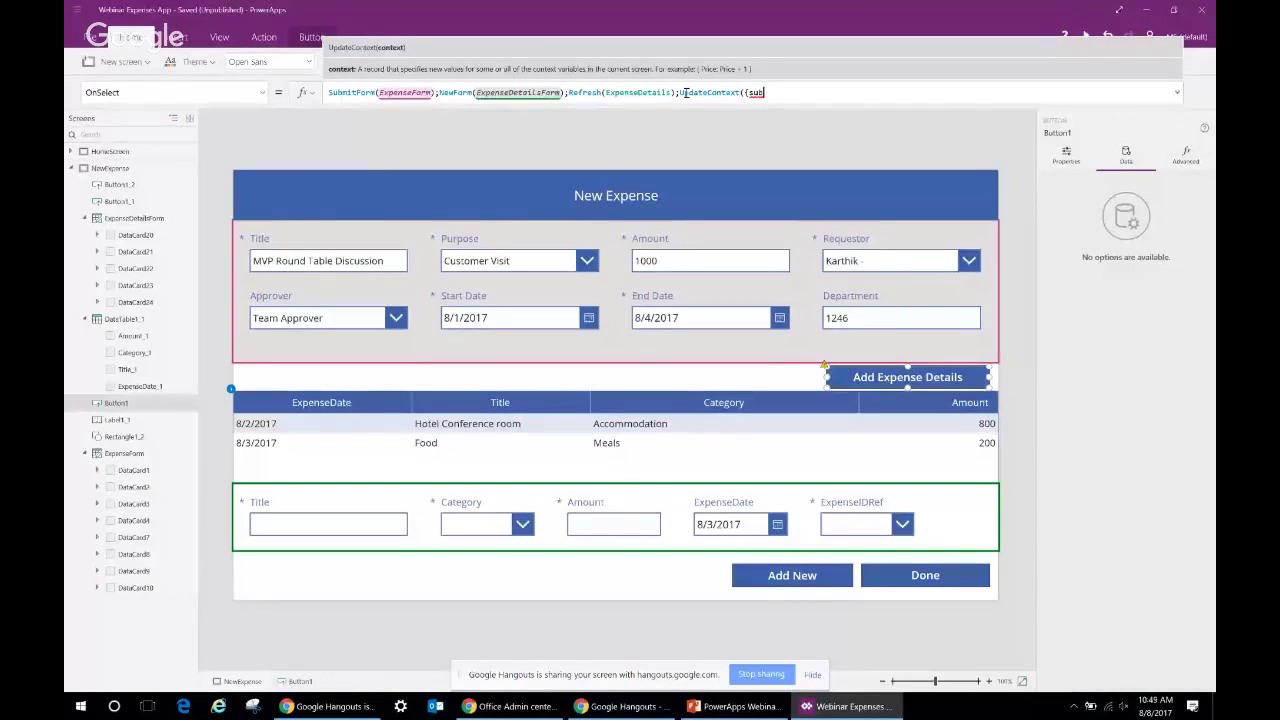
type("mitted:fa")
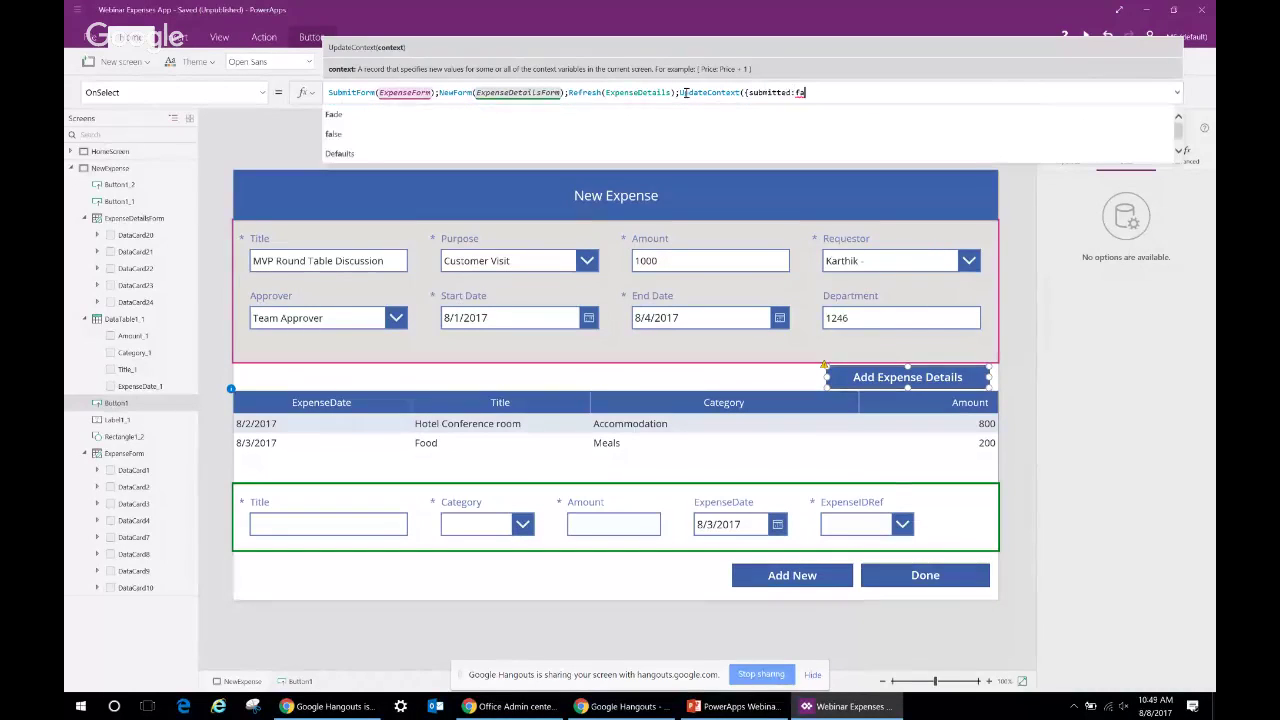
key("BackSpace")
key("BackSpace")
type("true")
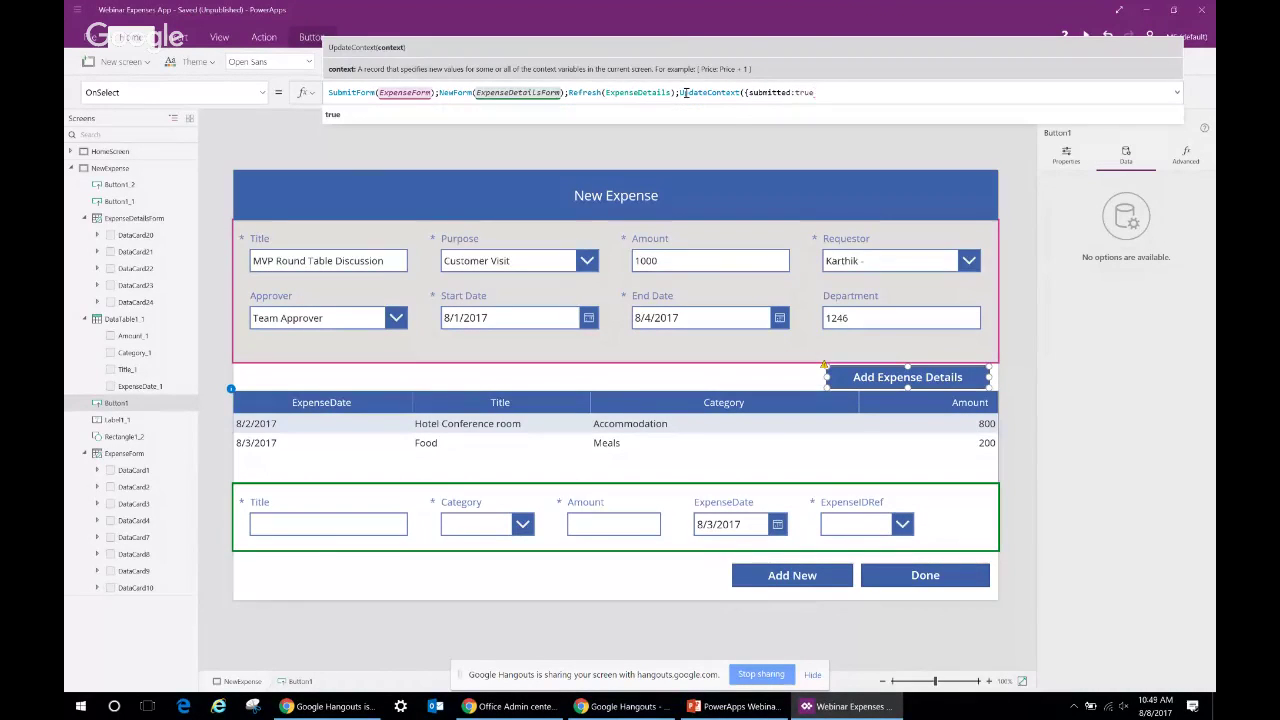
type("})")
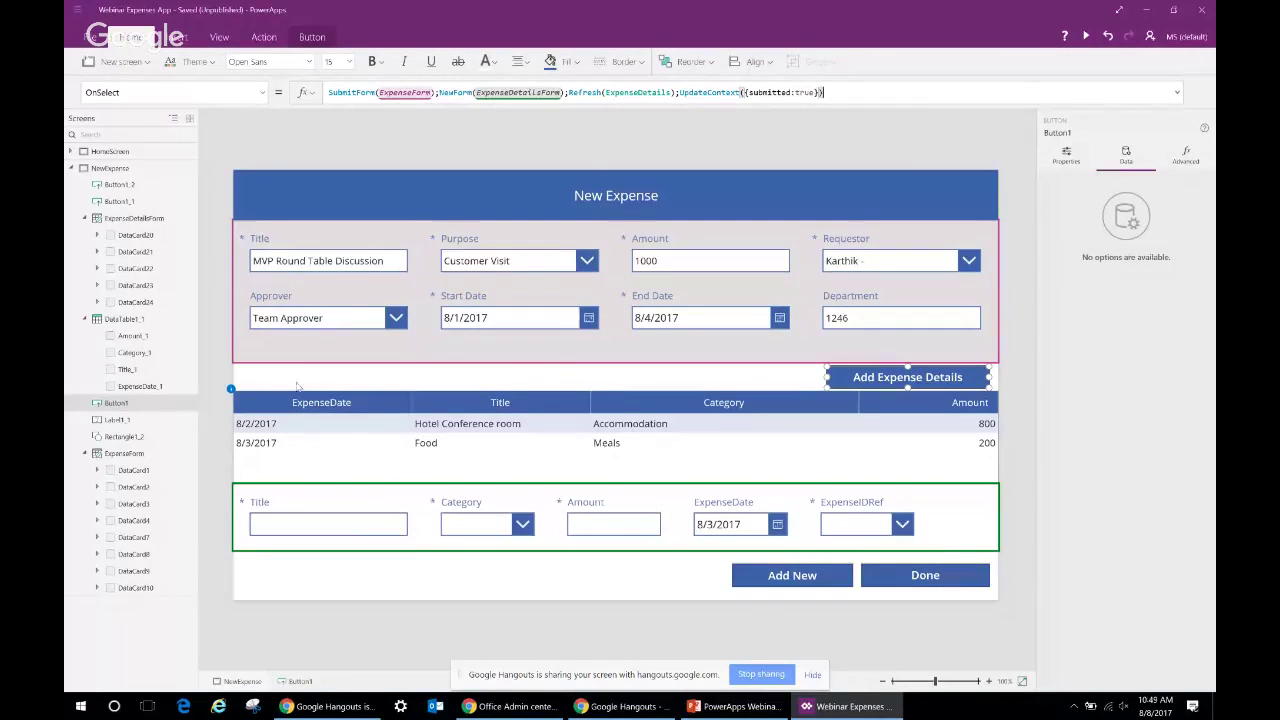
Set the OnVisible property of the NewExpense screen to UpdateContext({submitted:false})
left_click(243, 385)
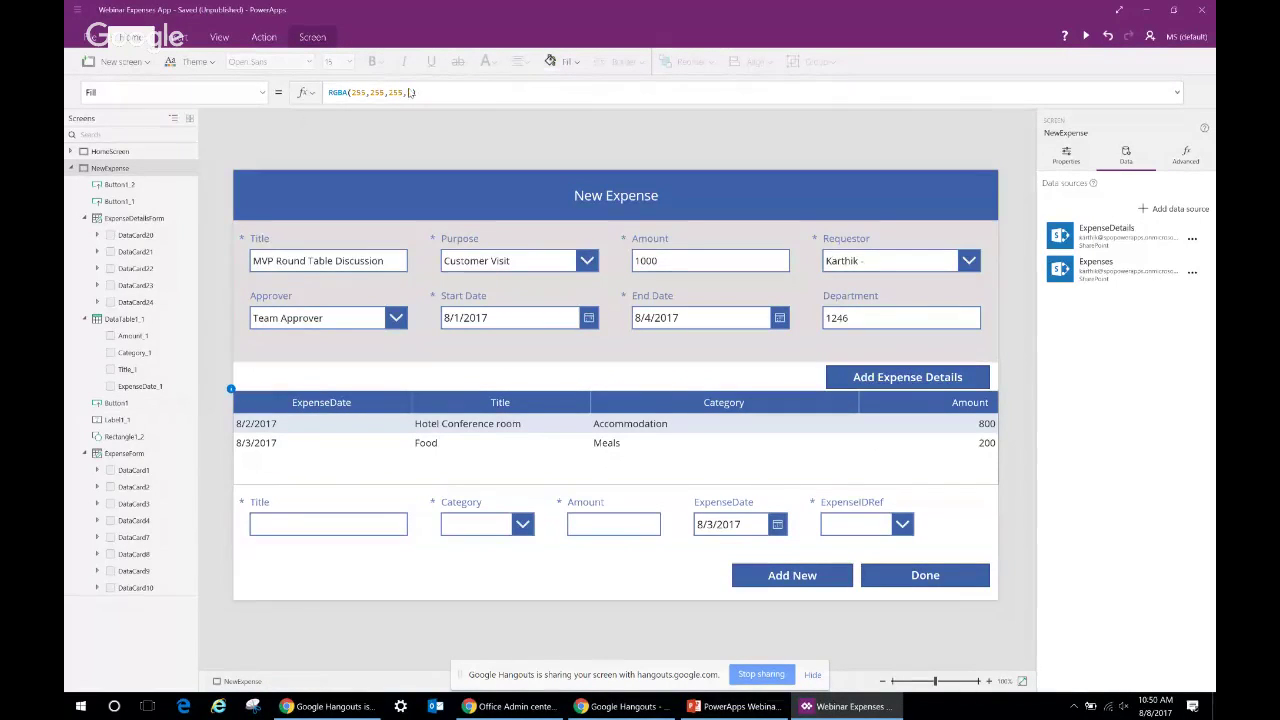
left_click(264, 92)
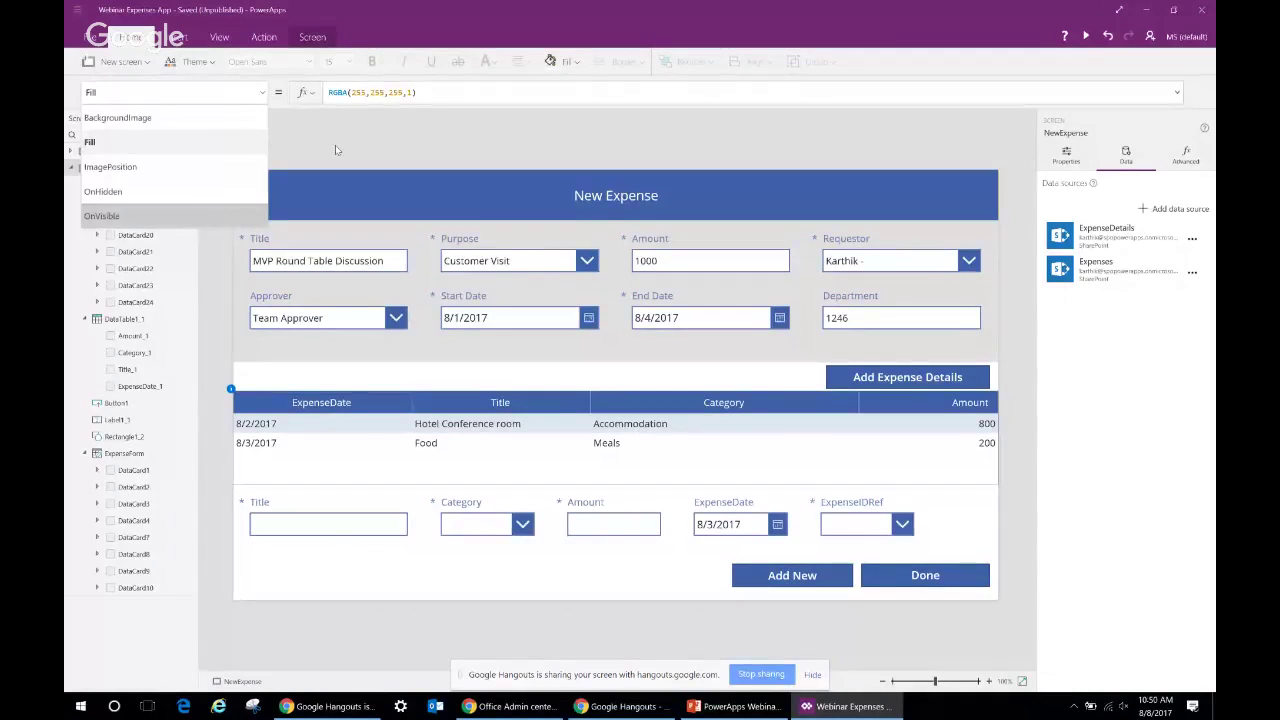
left_click(130, 208)
left_click(411, 92)
type("upda")
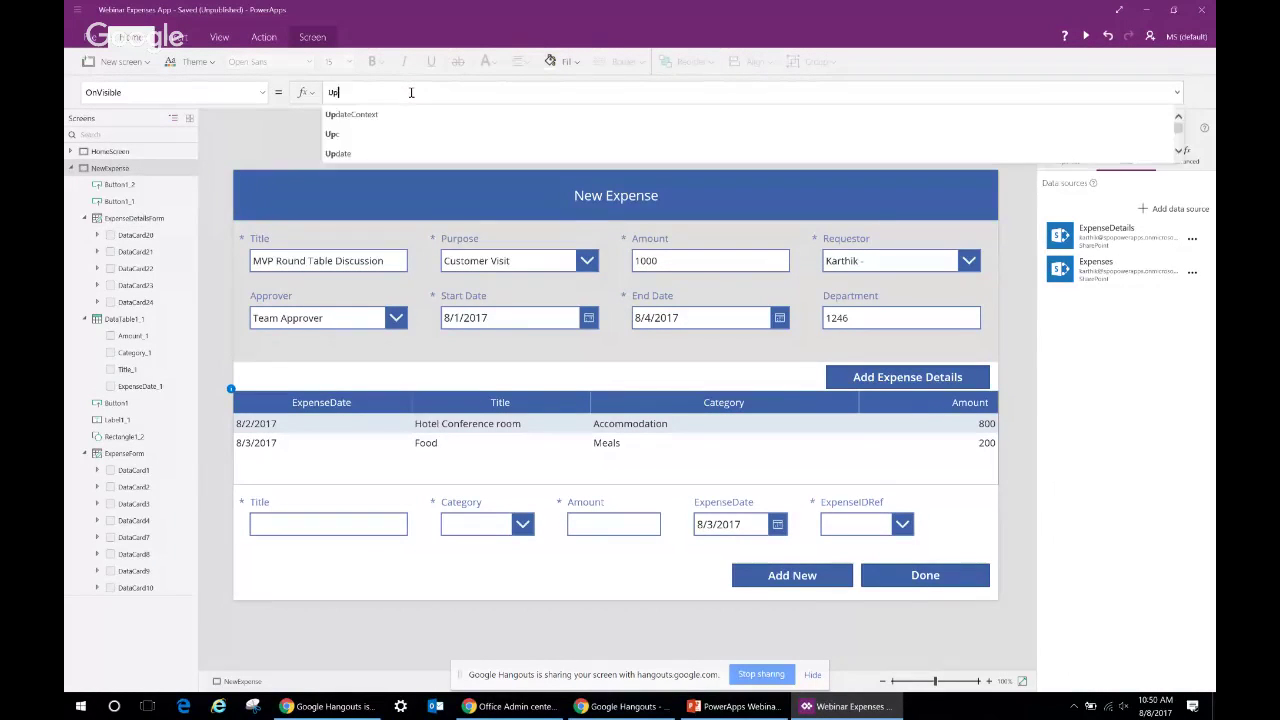
key("Tab")
type("{")
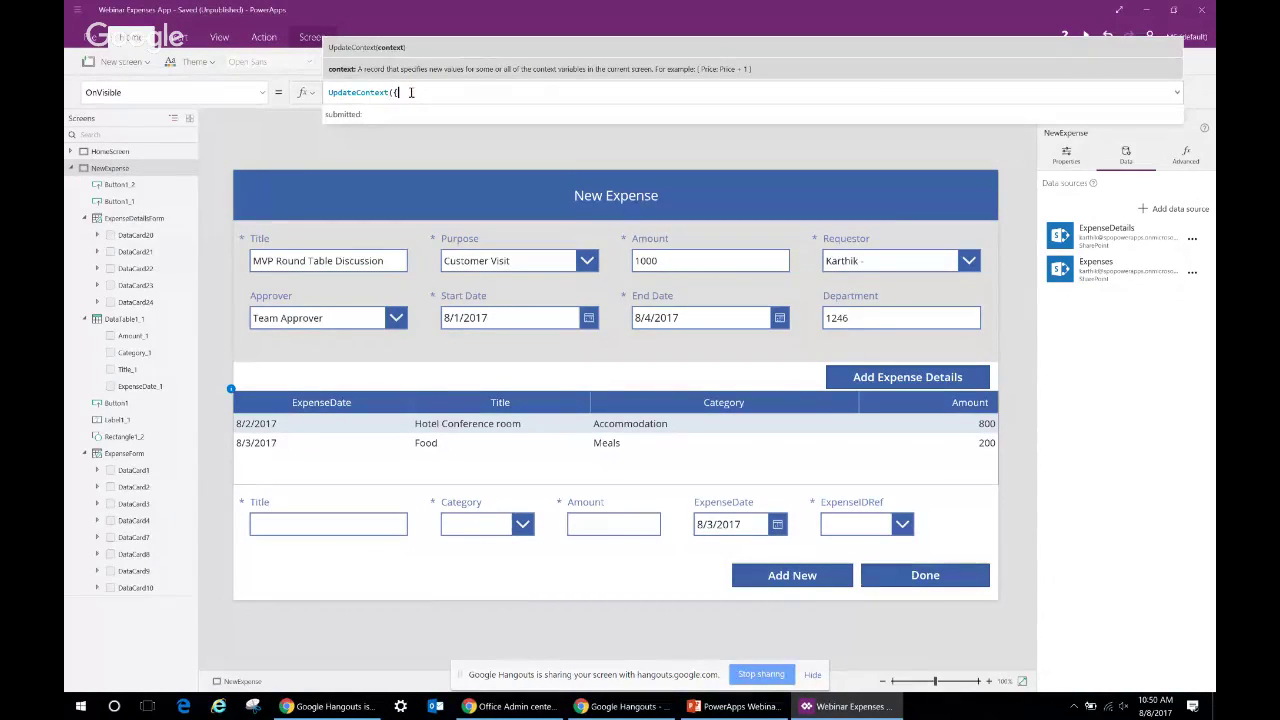
type("submitted:false})")
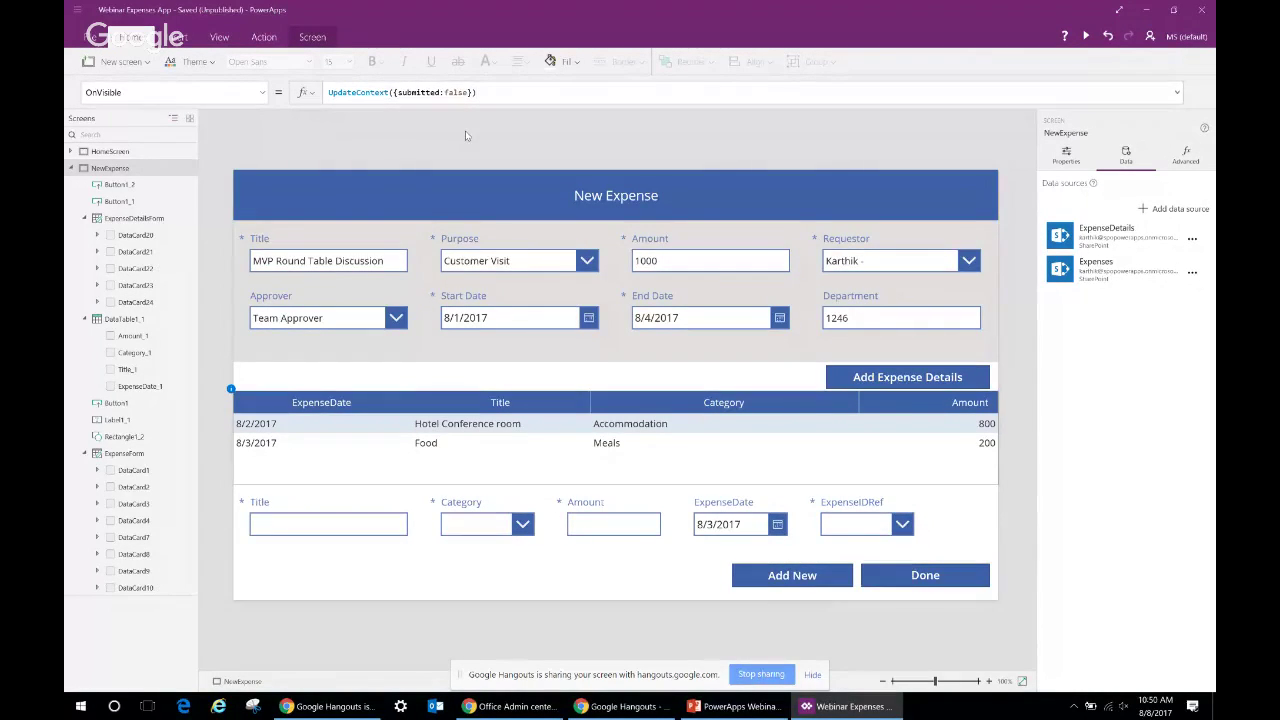
Set the DefaultMode property of ExpenseForm to If(submitted,FormMode.View,FormMode.Edit)
left_click(440, 362)
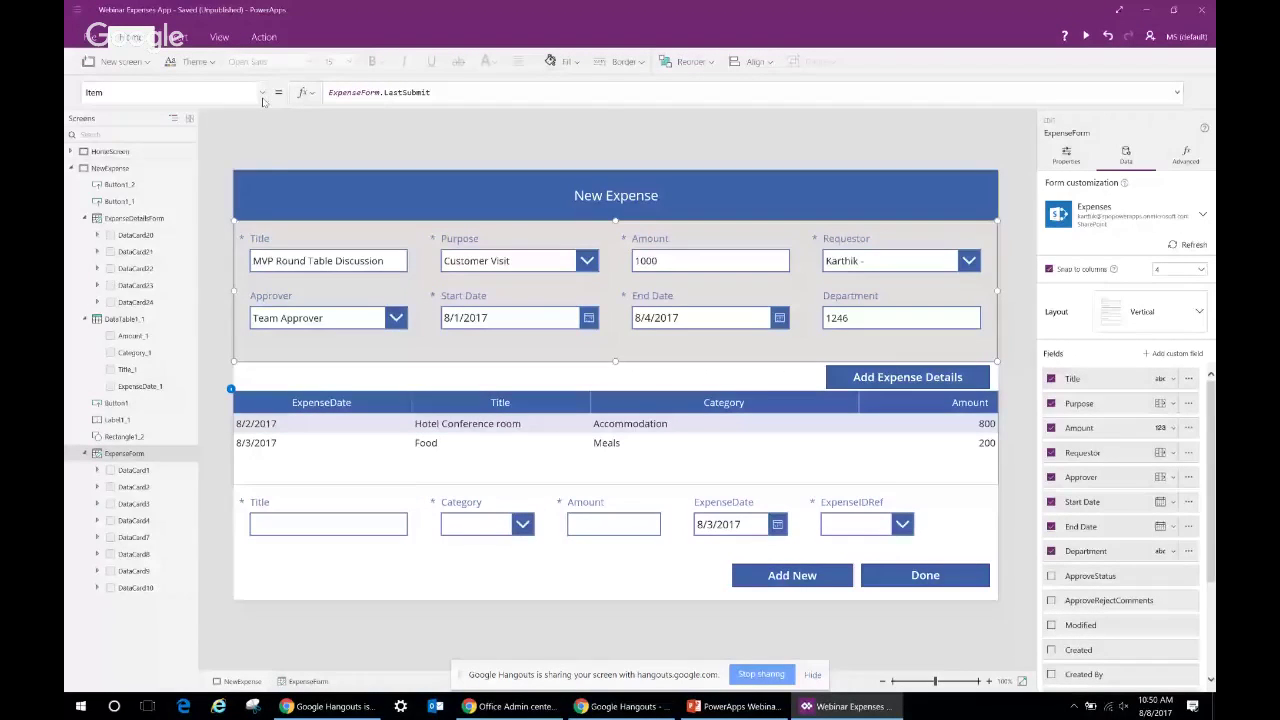
left_click(262, 93)
left_click_drag(265, 198, 262, 268)
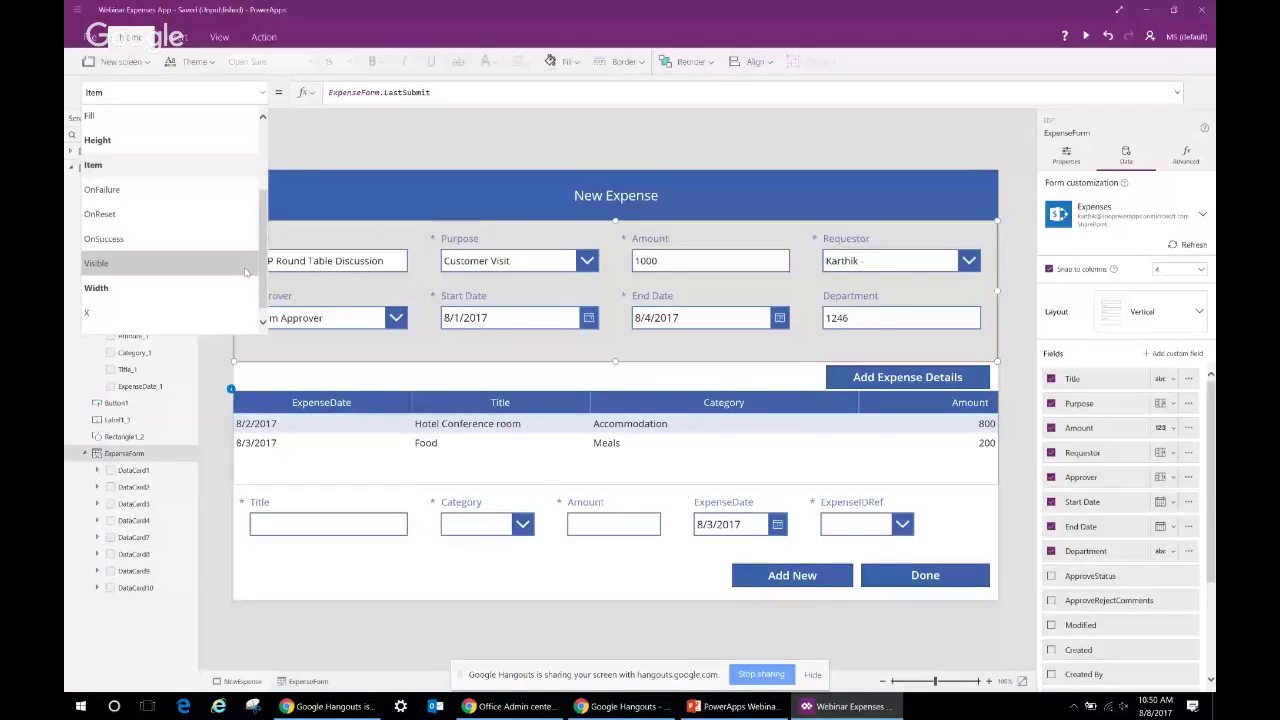
left_click(233, 266)
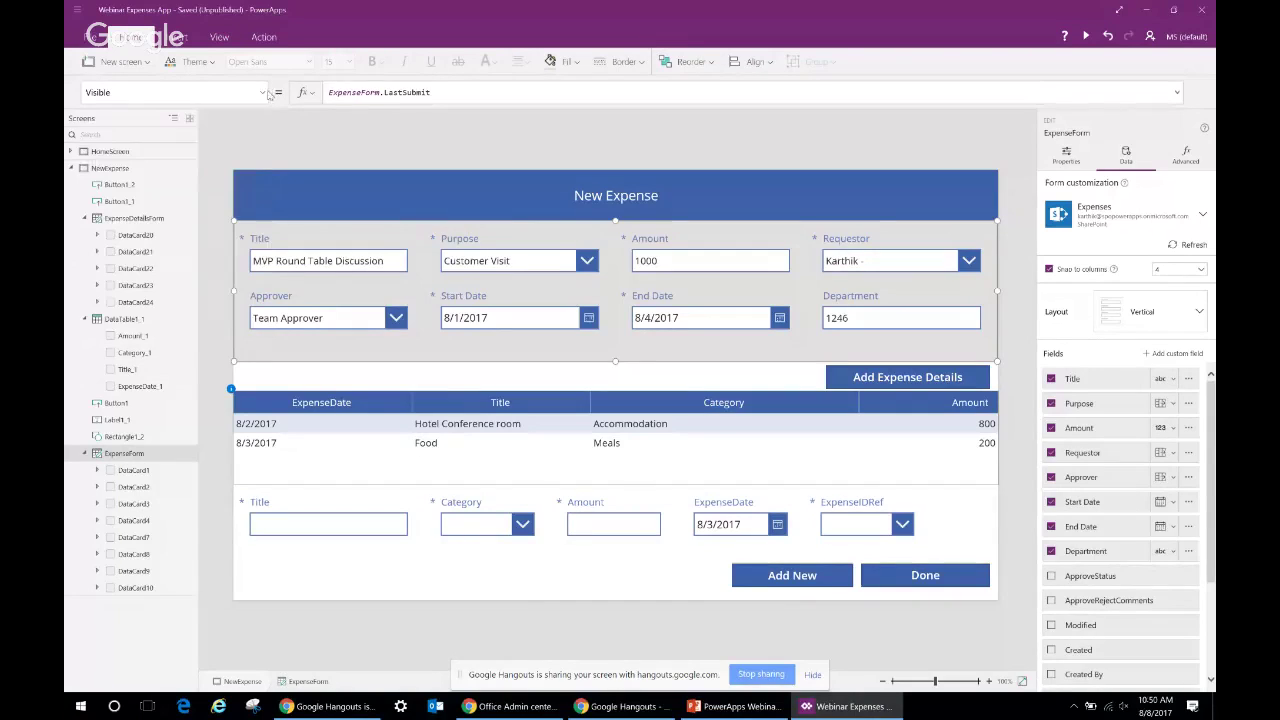
left_click(265, 95)
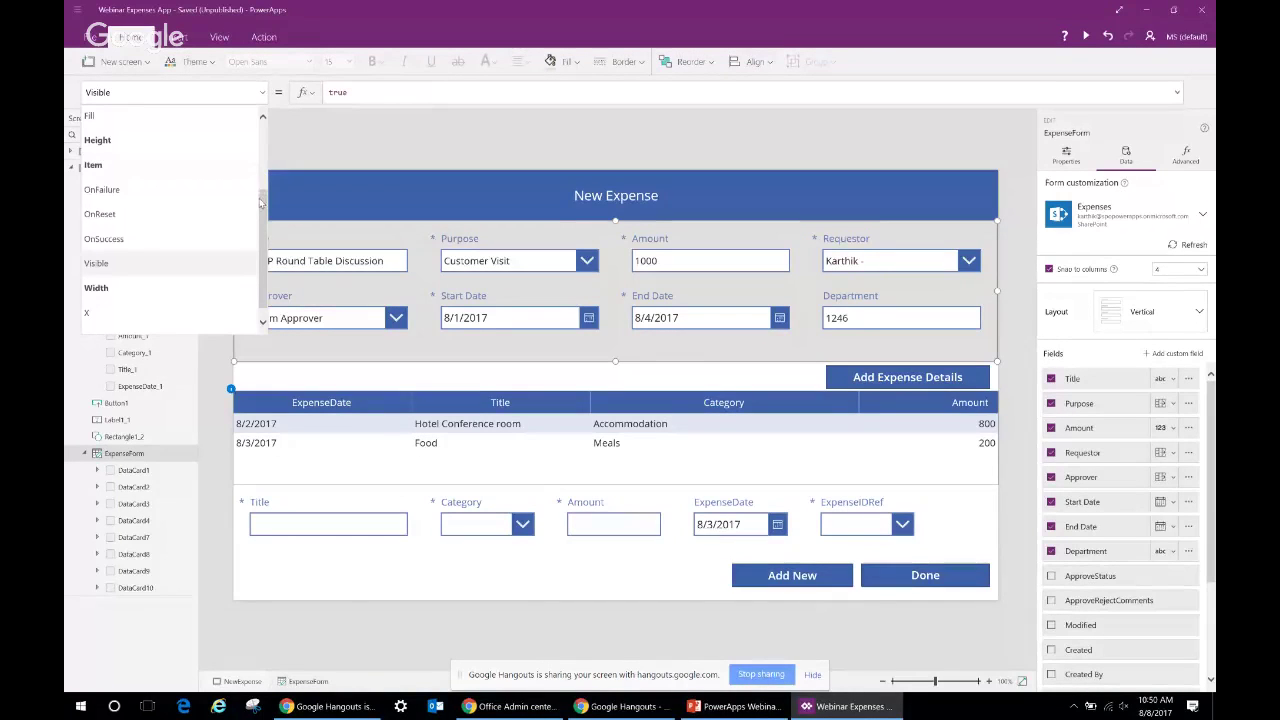
scroll(228, 193, "up", 3)
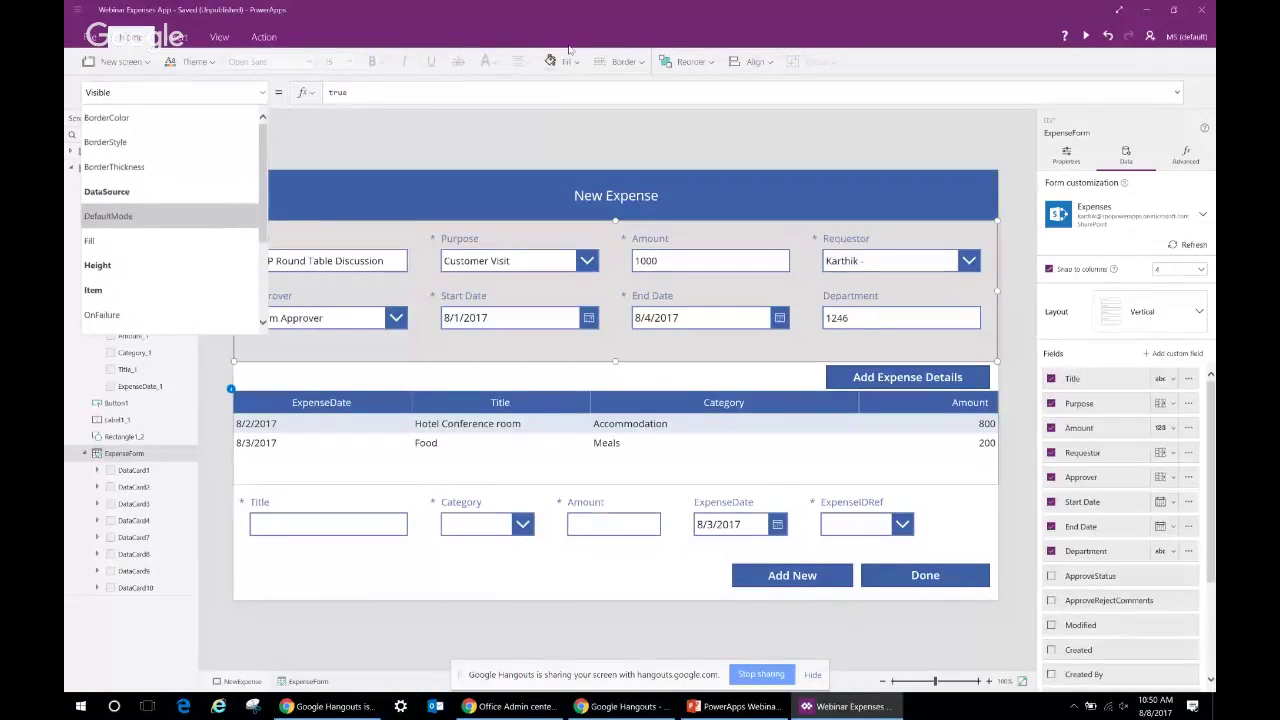
left_click(225, 216)
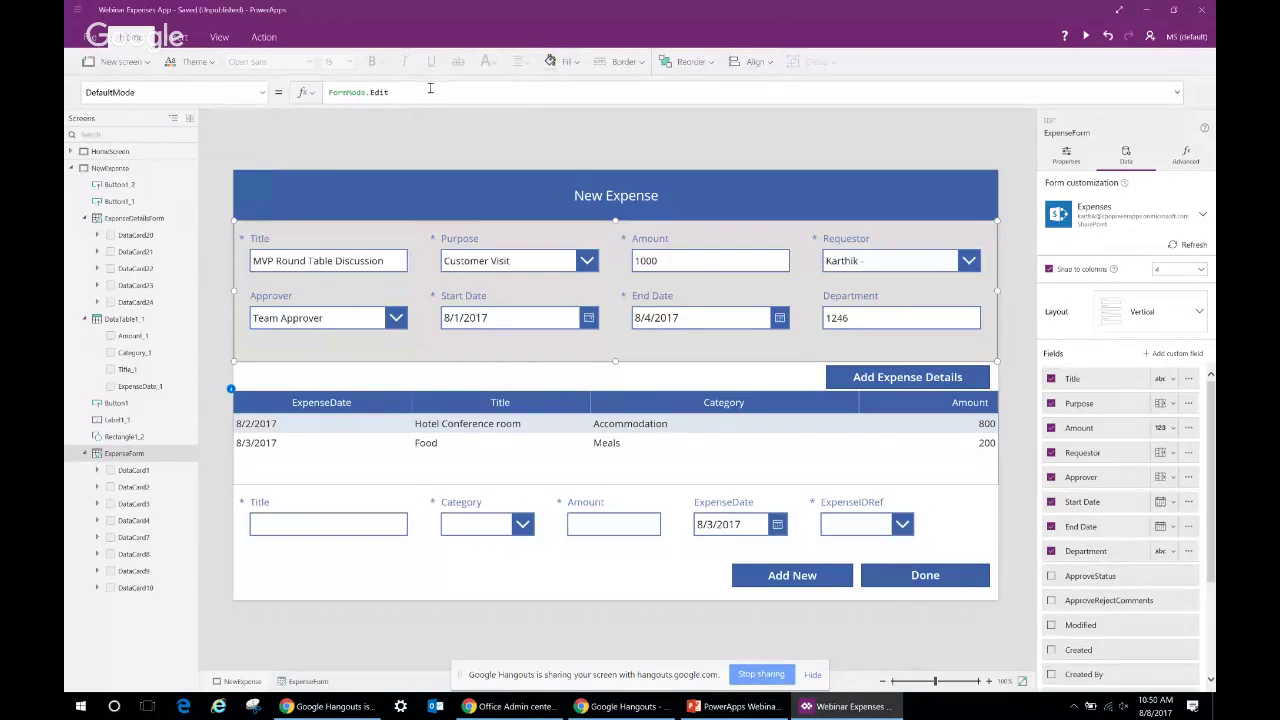
left_click(430, 89)
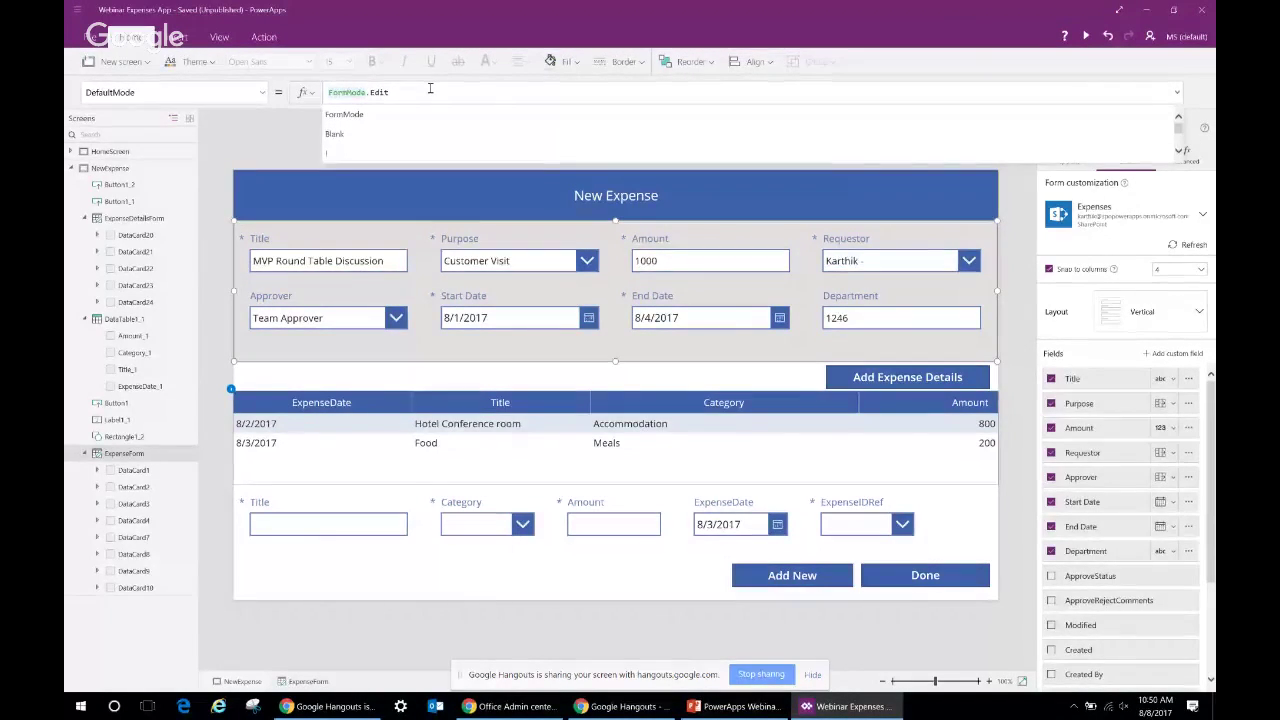
key("Home")
type("If(submitted")
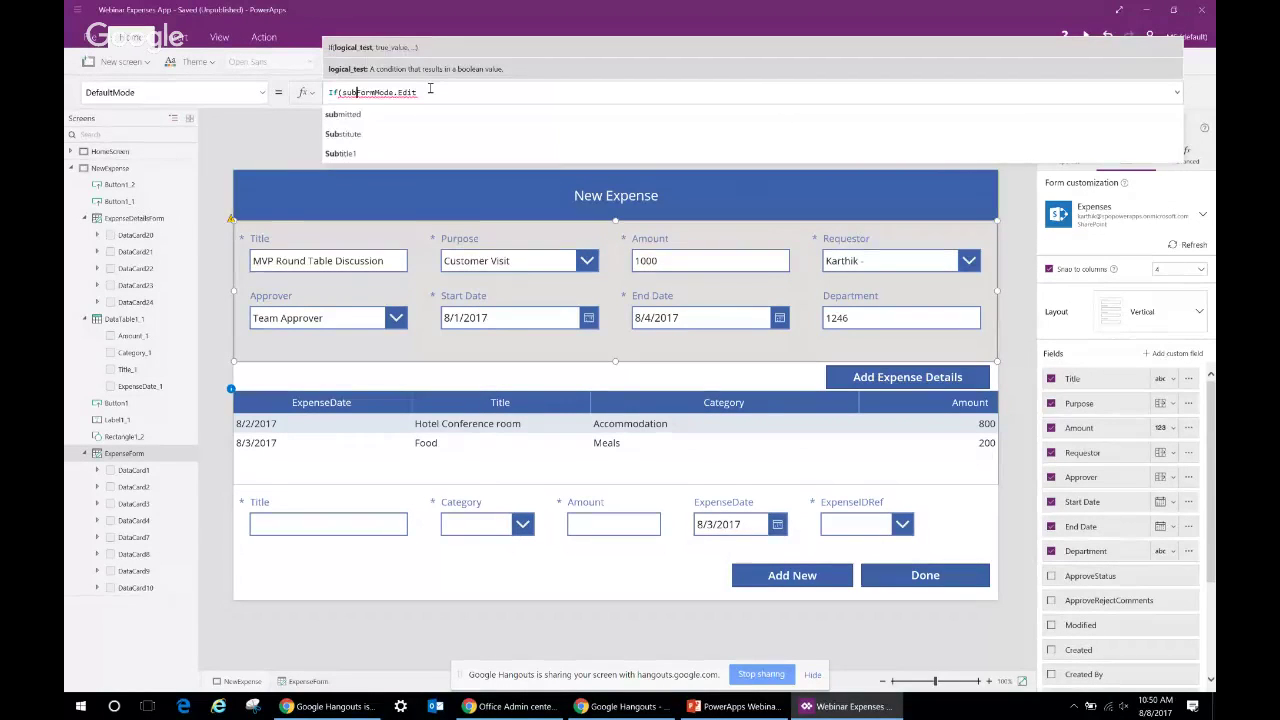
type(",")
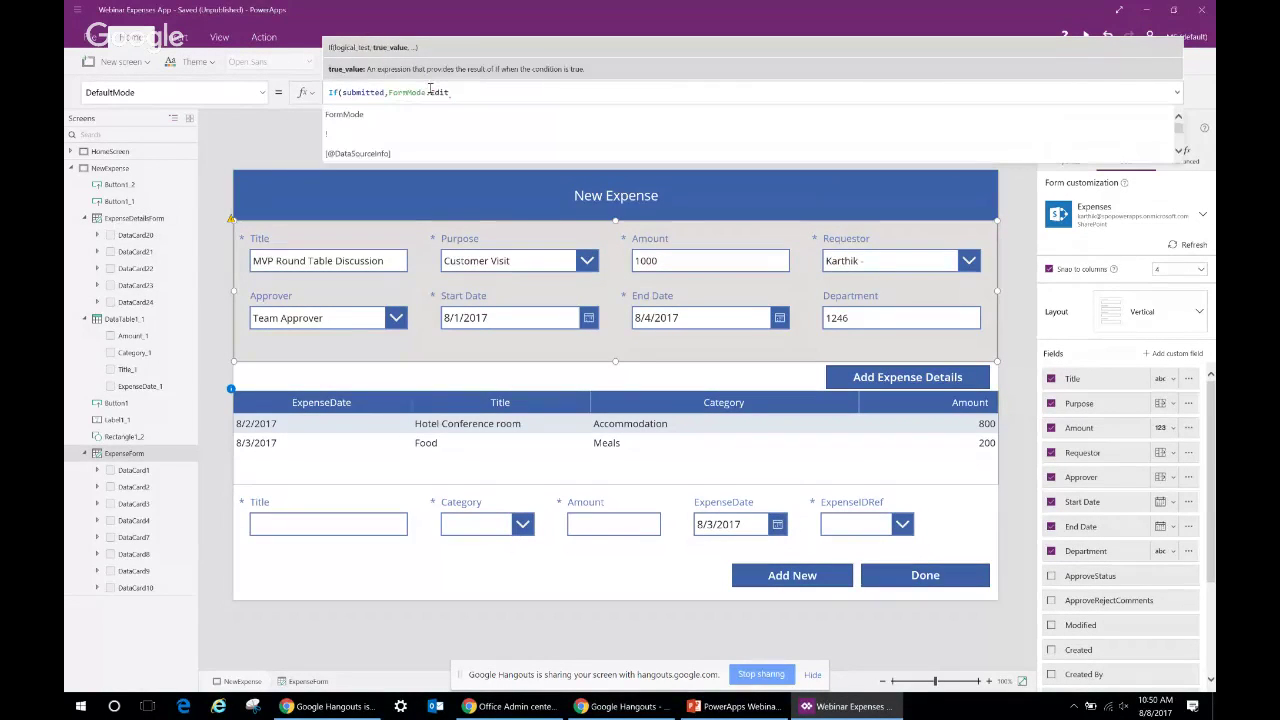
type("FormMode")
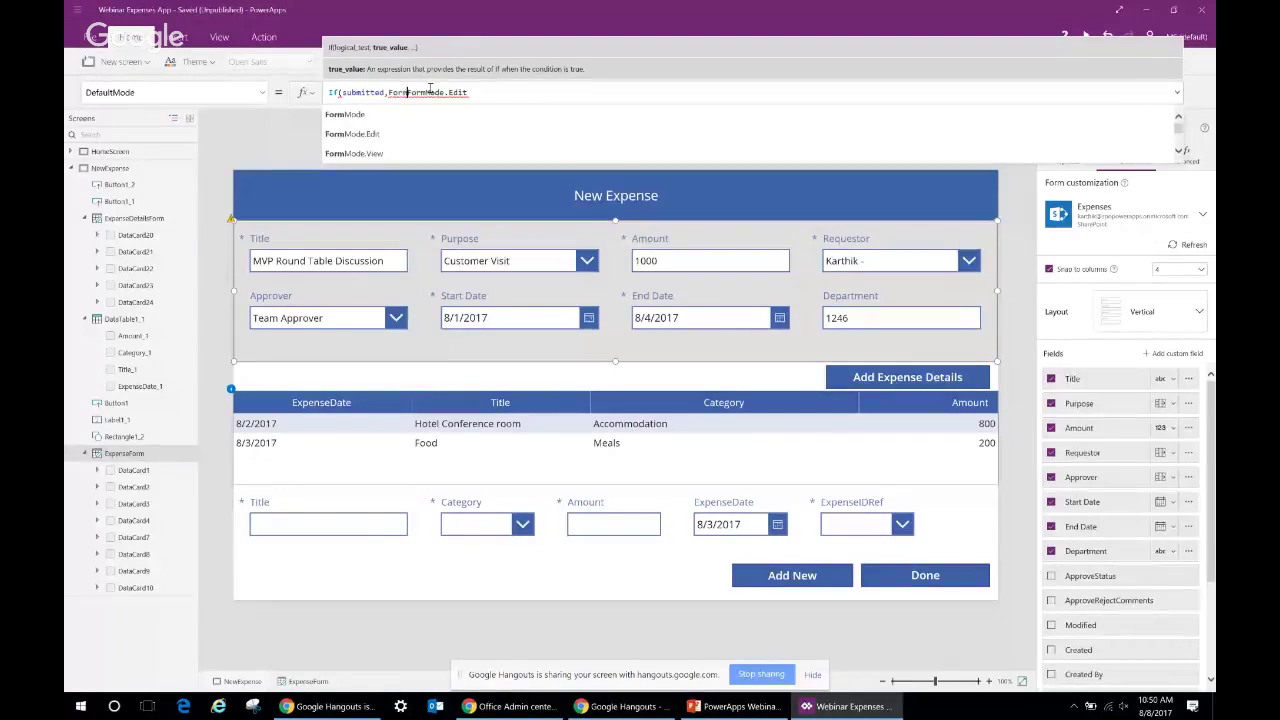
type(".")
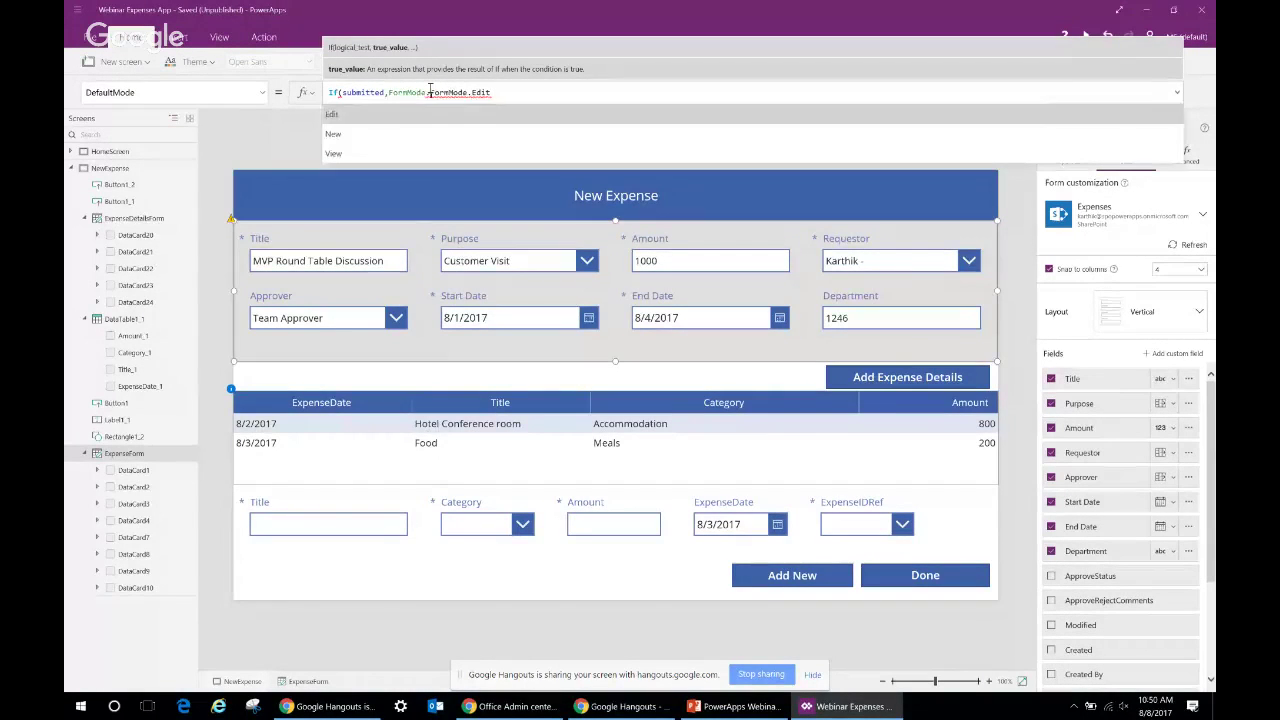
key("Tab")
type(",FormMode")
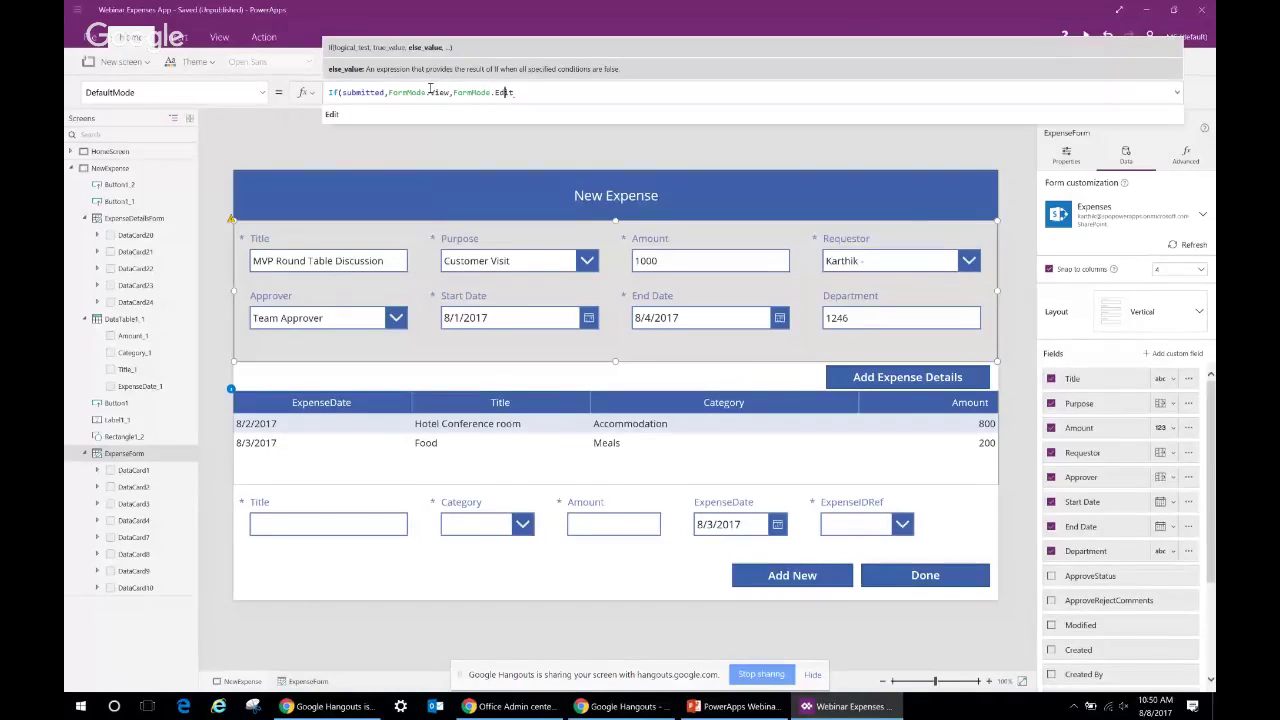
key("End")
type(")")
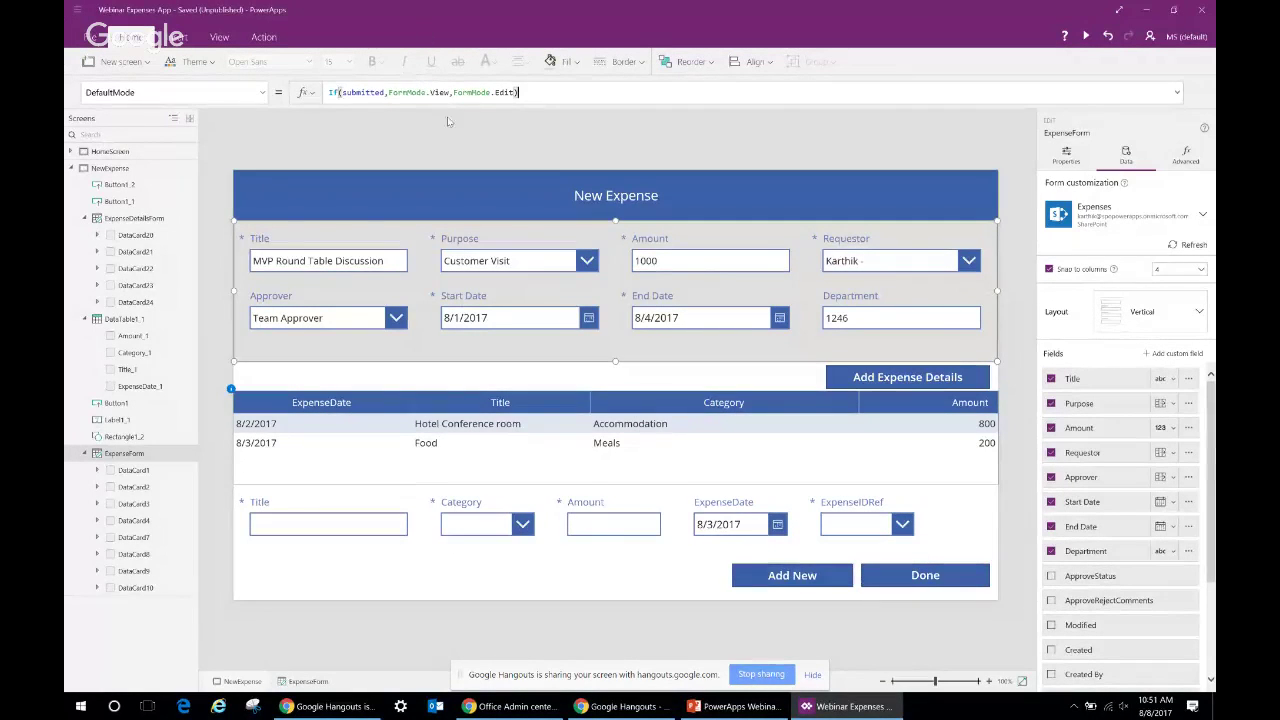
left_click(446, 121)
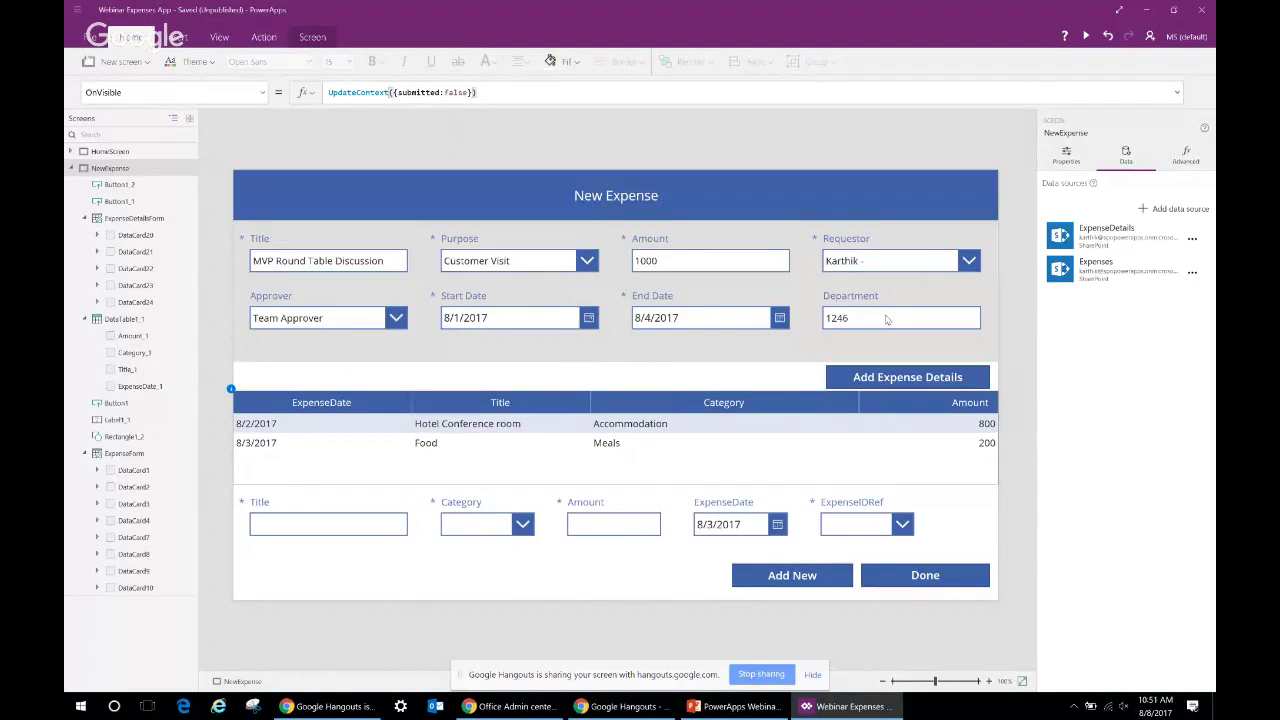
Switch to PowerPoint and present the Form slide and the Conditional Formatting – Color slide
key("alt+Tab")
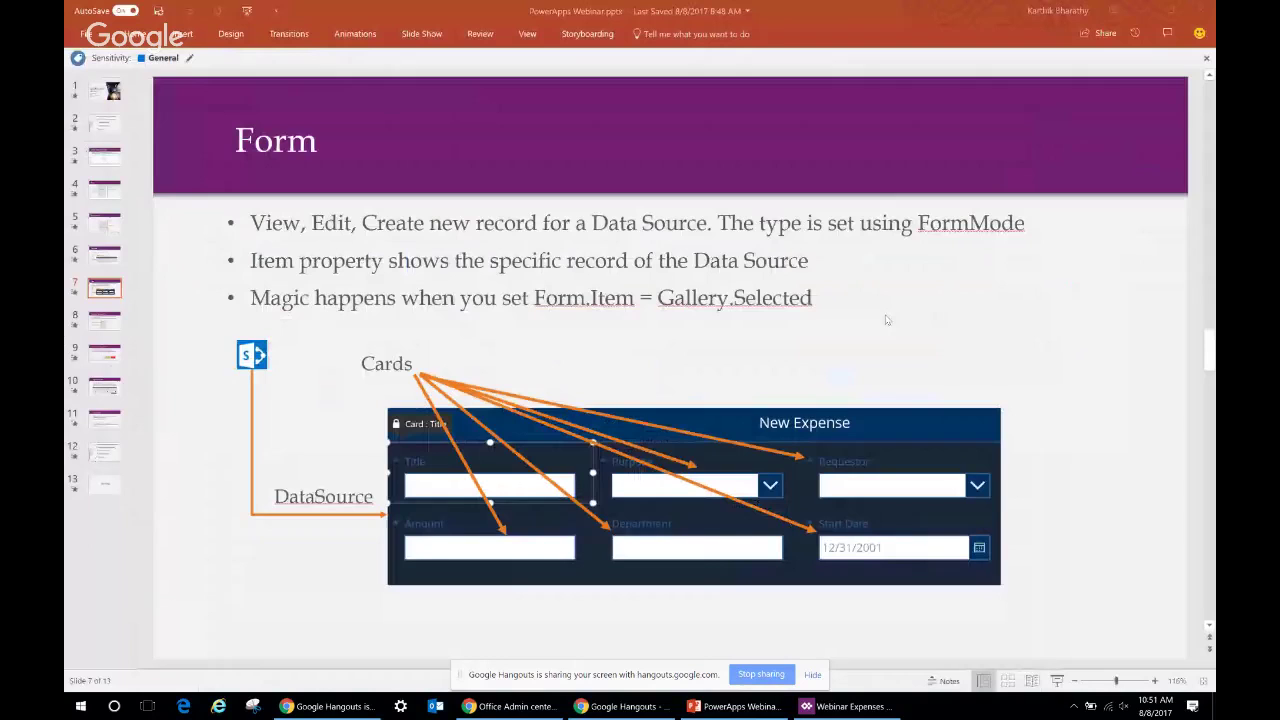
left_click(1057, 680)
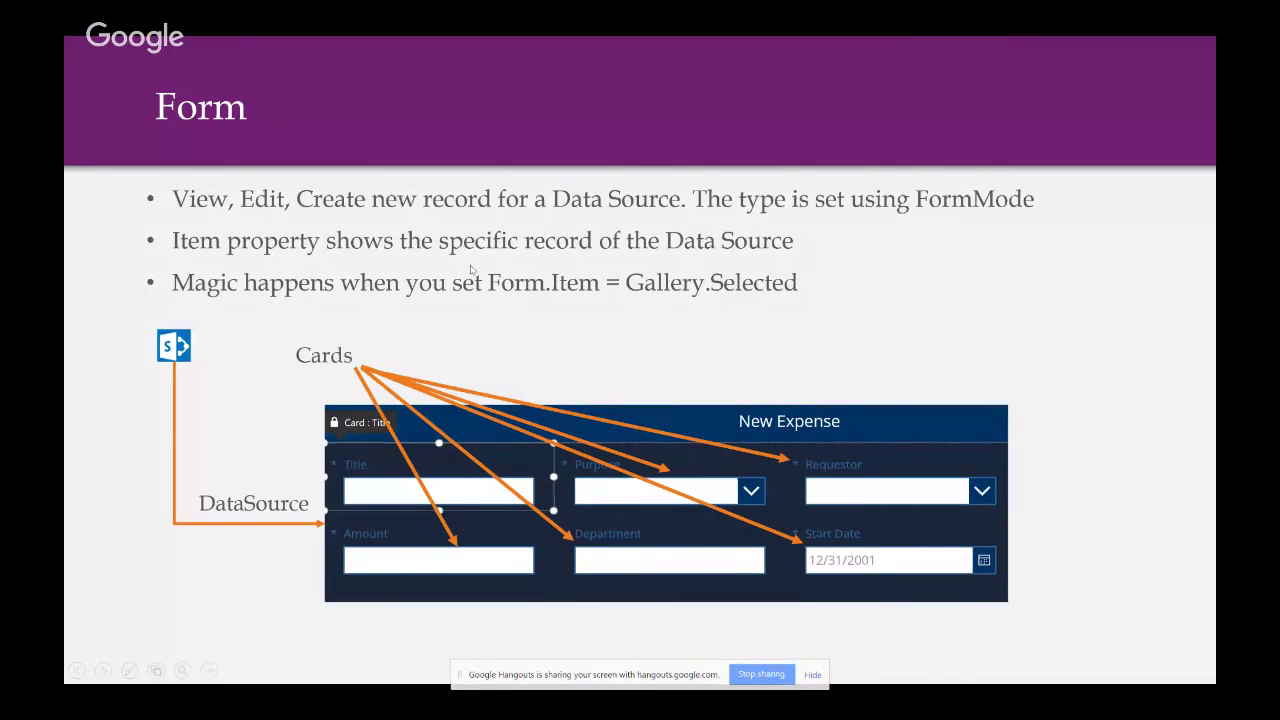
key("Right")
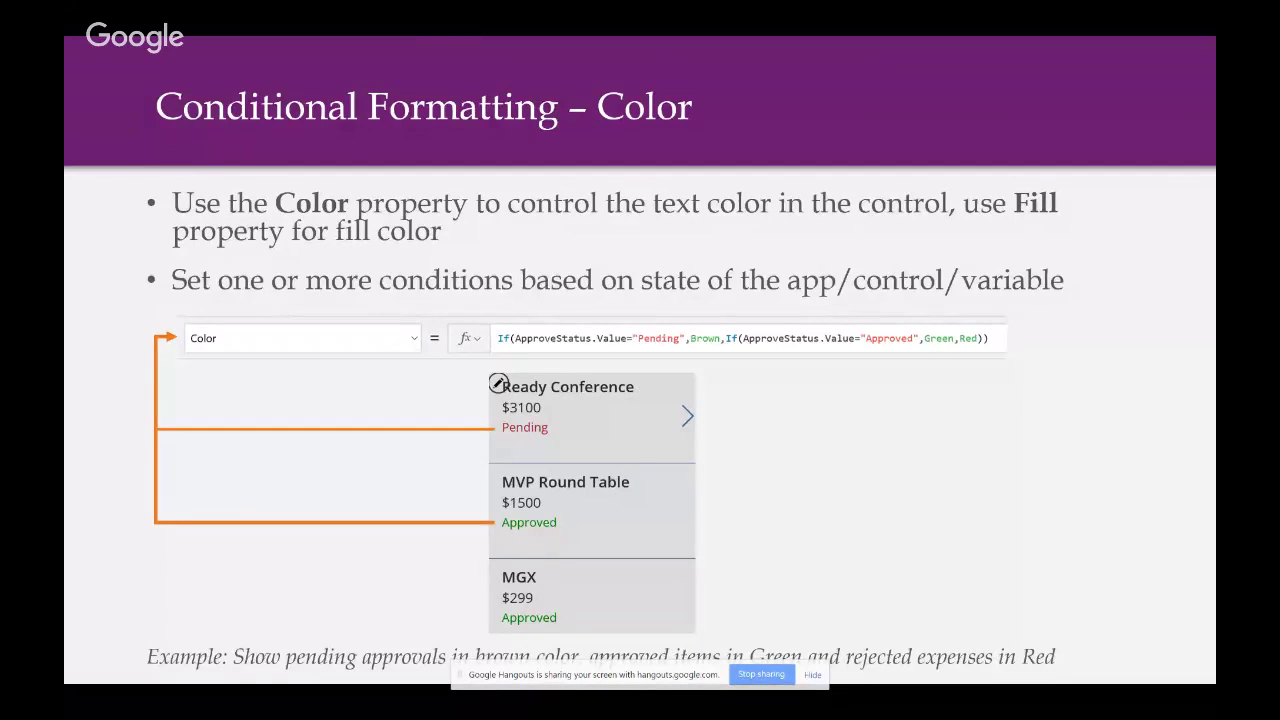
key("Escape")
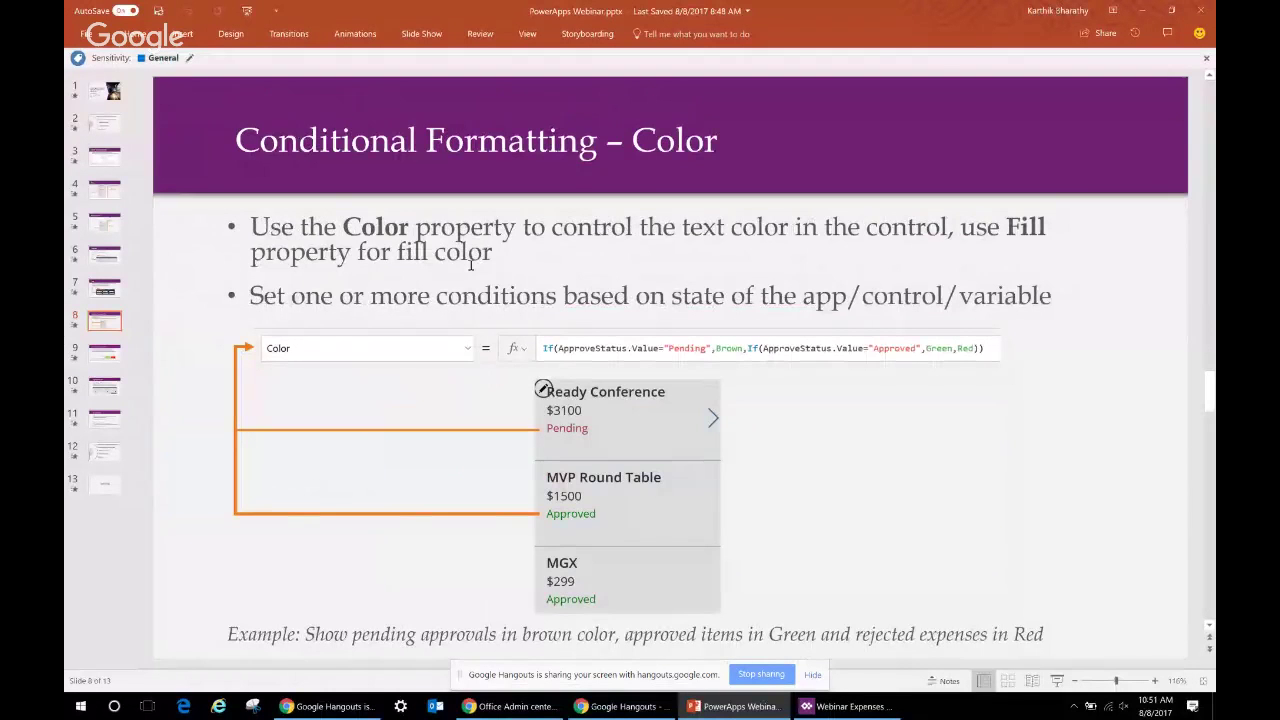
Switch back to PowerApps and copy the Text formula ThisItem.ApproveStatus.Value from the approval status label in the HomeScreen gallery
key("alt+Tab")
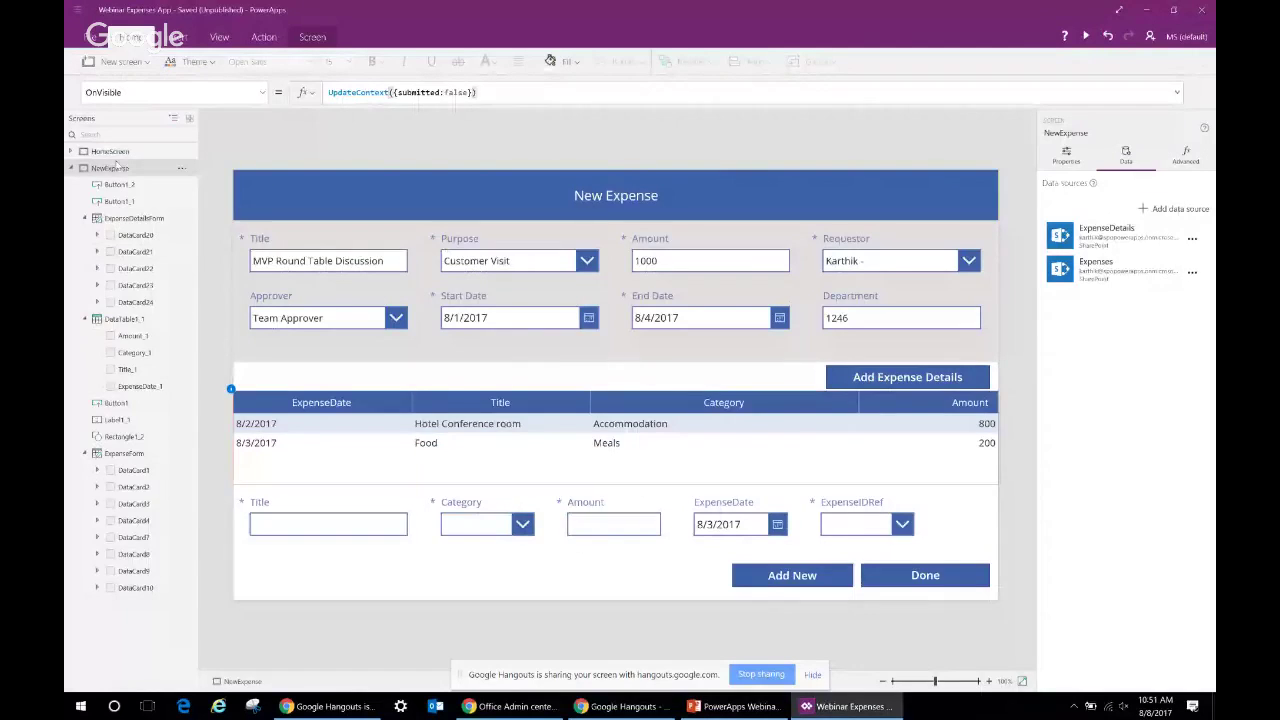
left_click(112, 152)
left_click(71, 168)
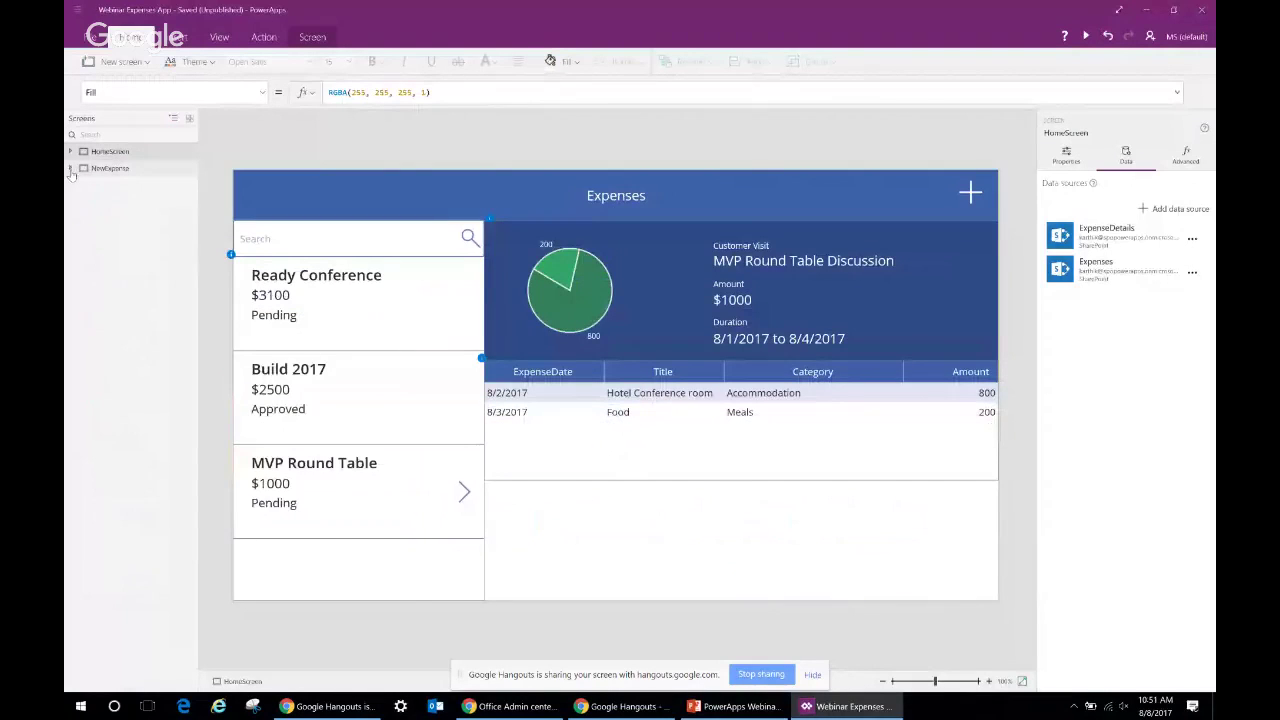
left_click(70, 151)
left_click(284, 322)
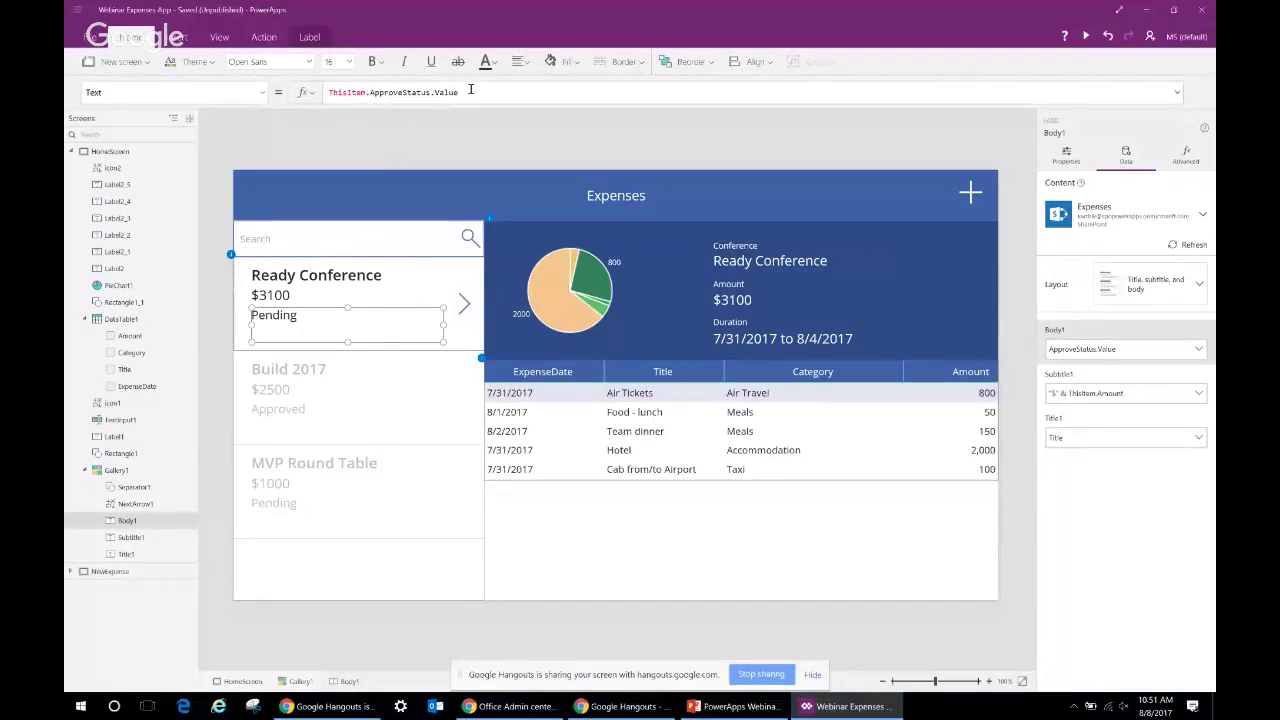
left_click(440, 92)
key("ctrl+a")
key("ctrl+c")
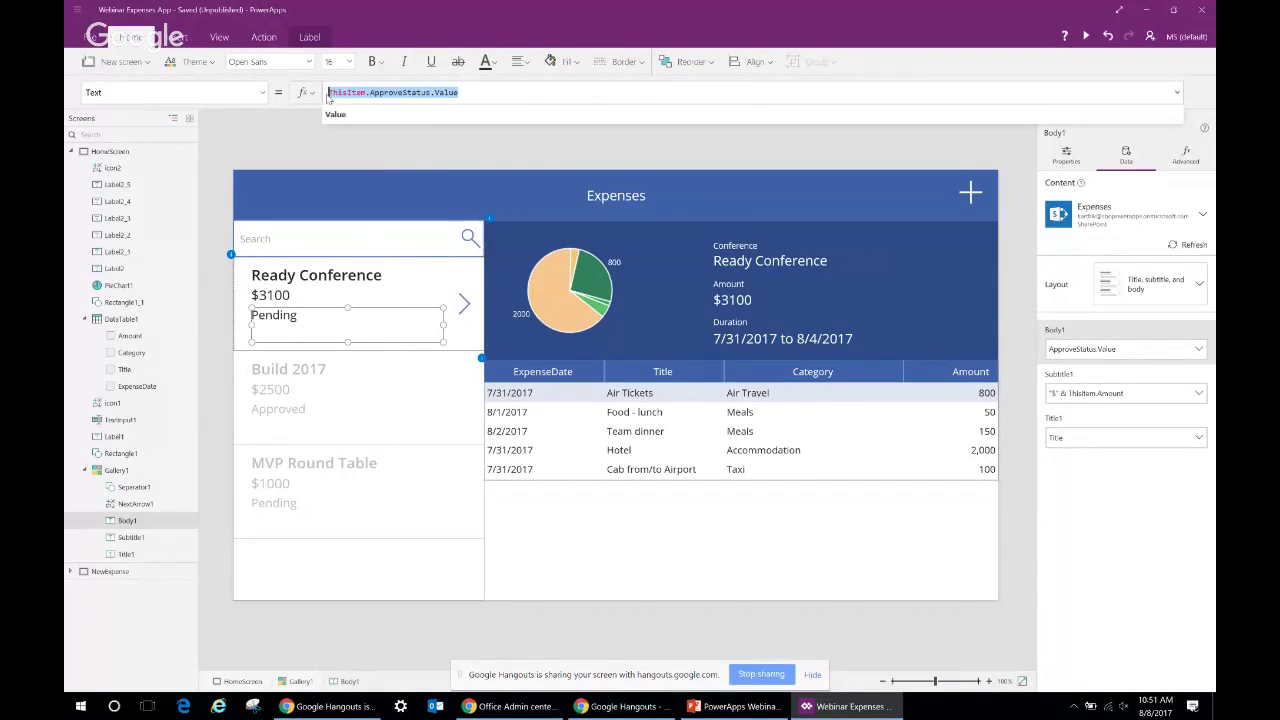
left_click(305, 141)
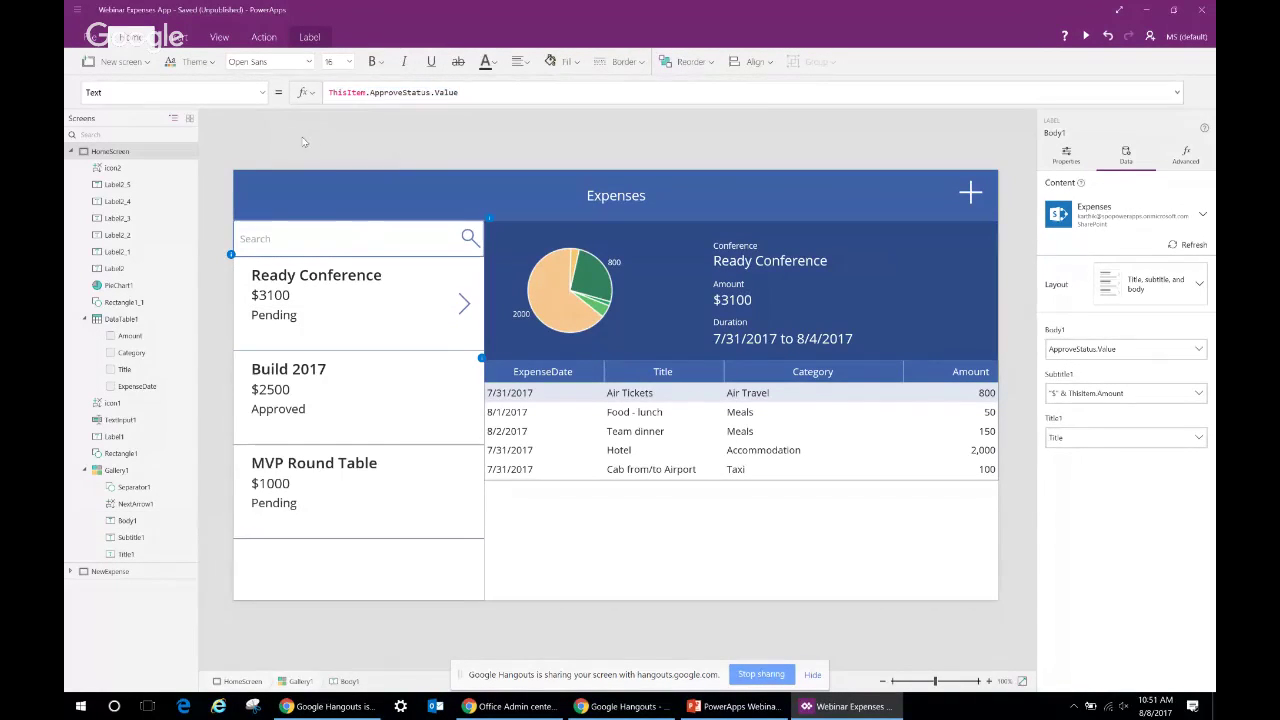
Select the approval status label in the first gallery item and open its whole Color formula for replacement
left_click(314, 321)
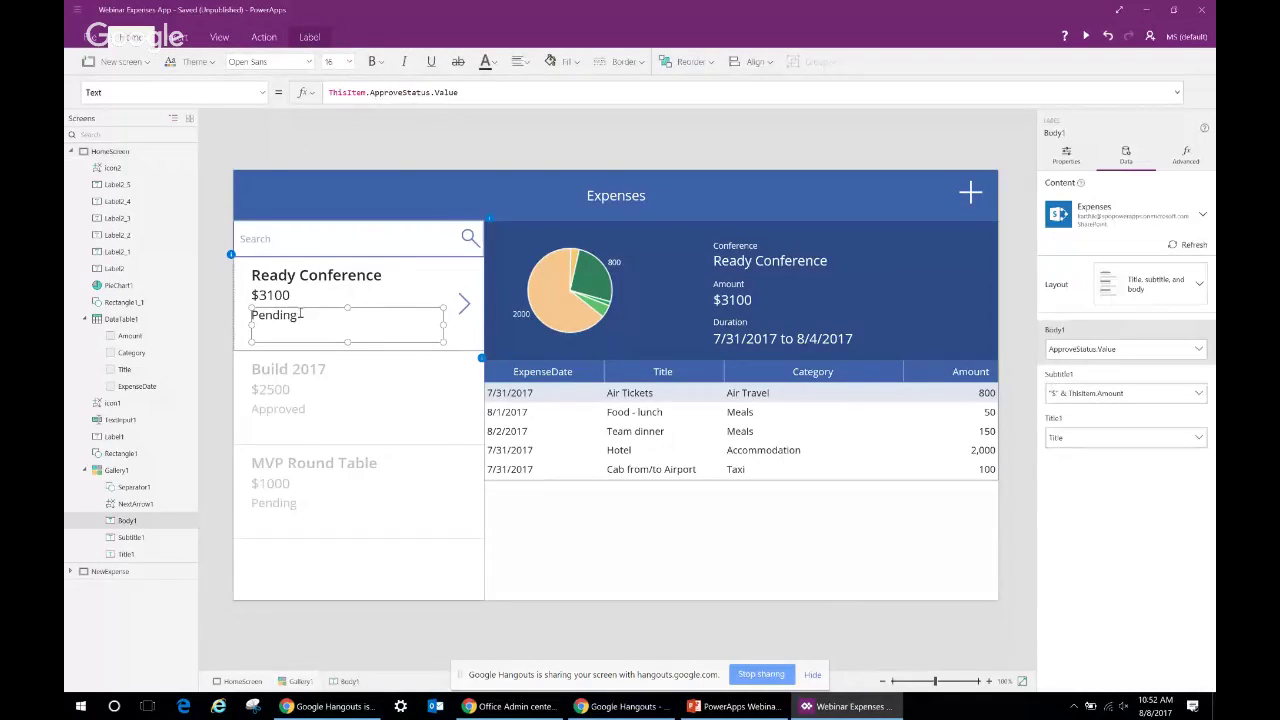
left_click(1065, 157)
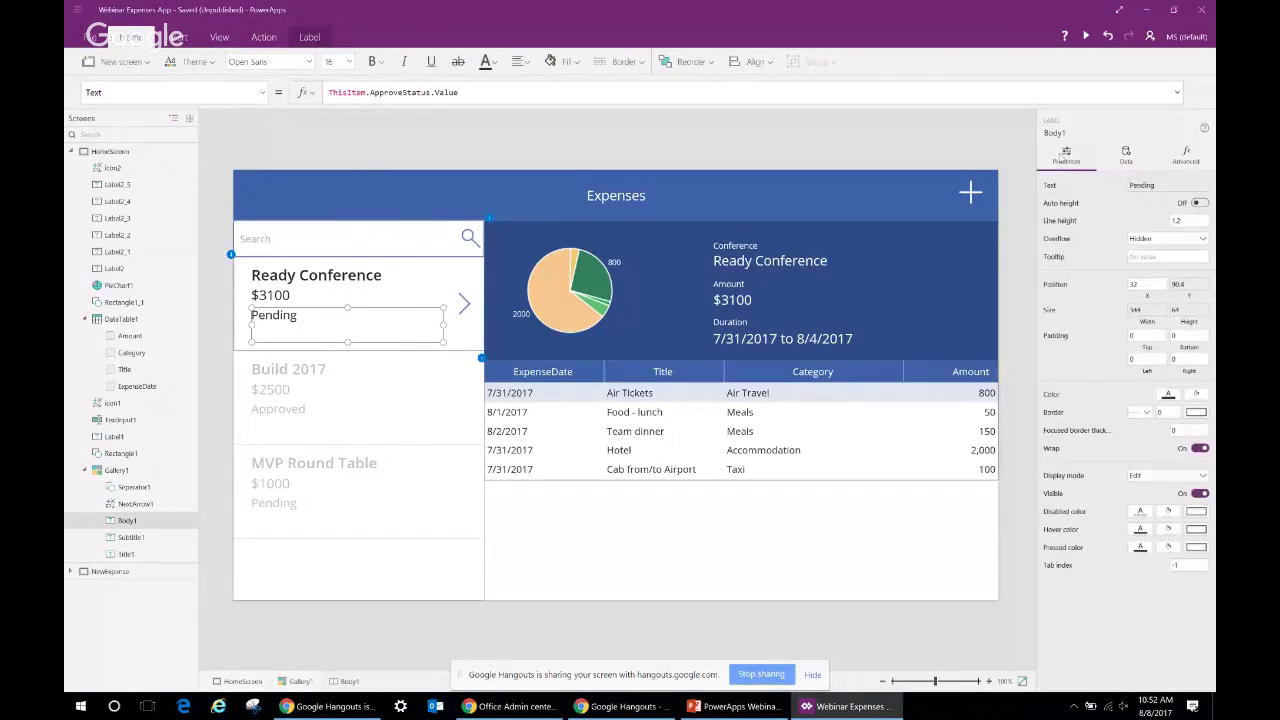
left_click(1051, 396)
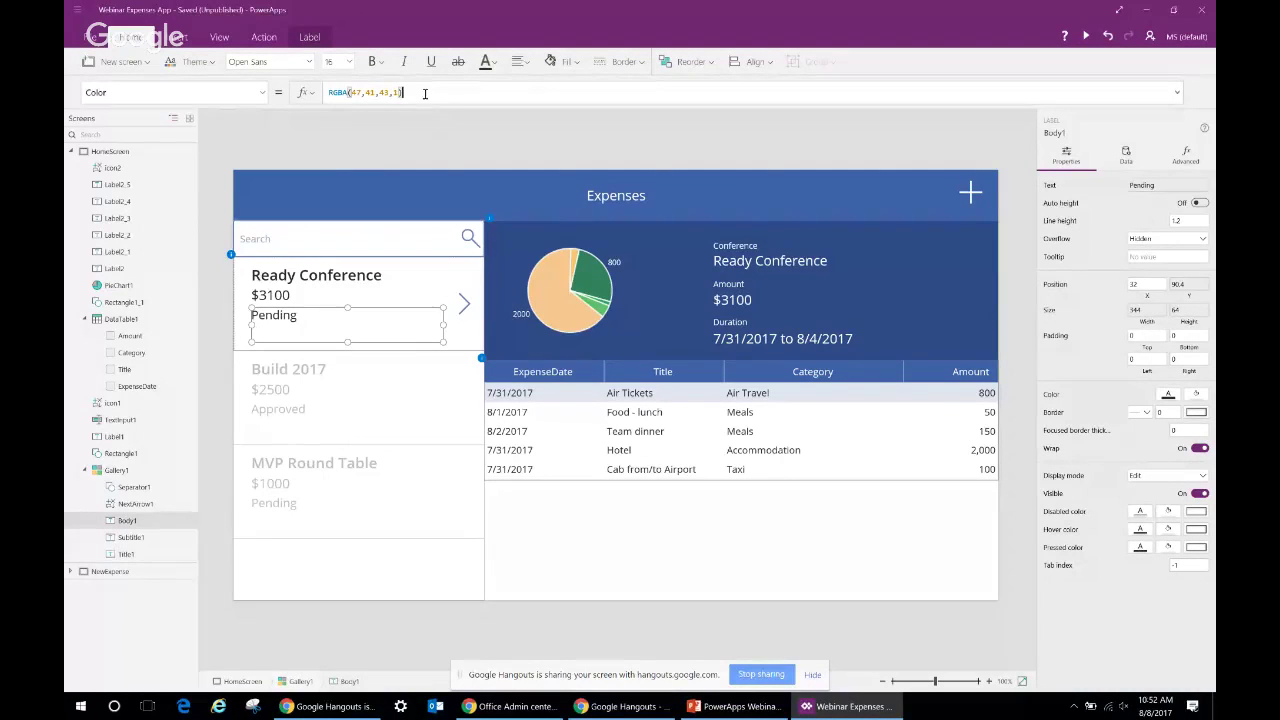
key("ctrl+a")
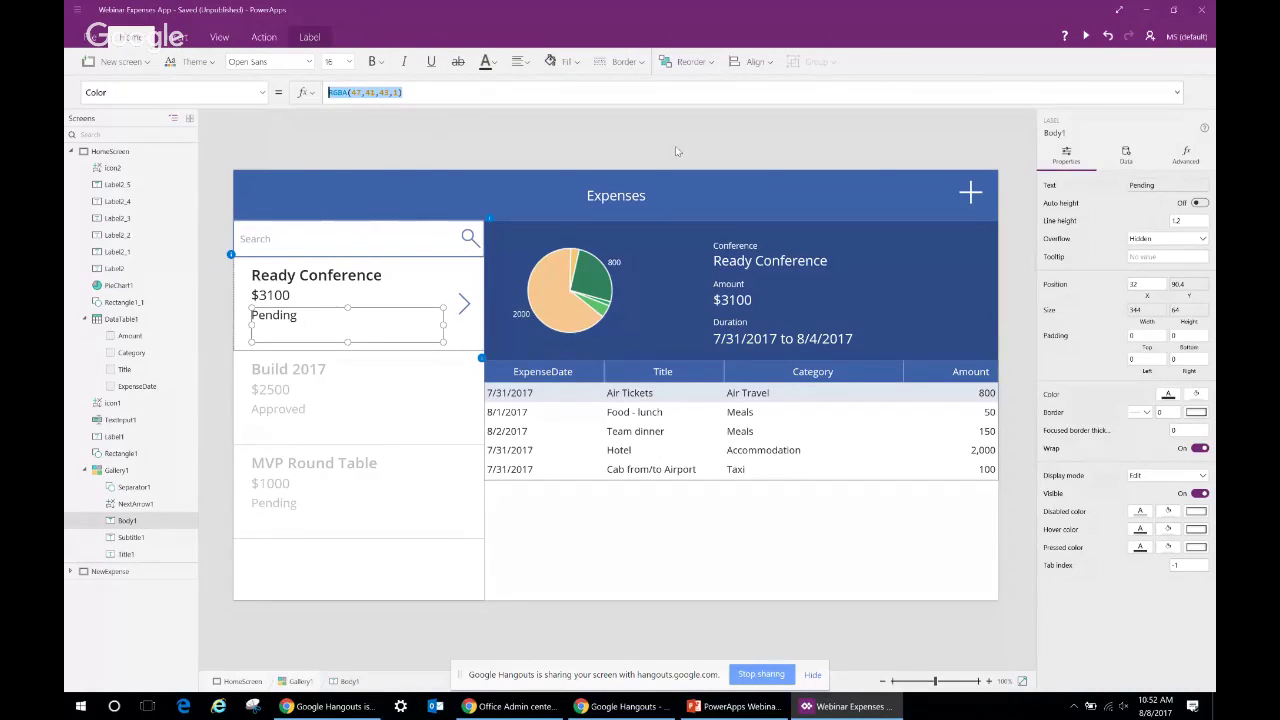
type("If(")
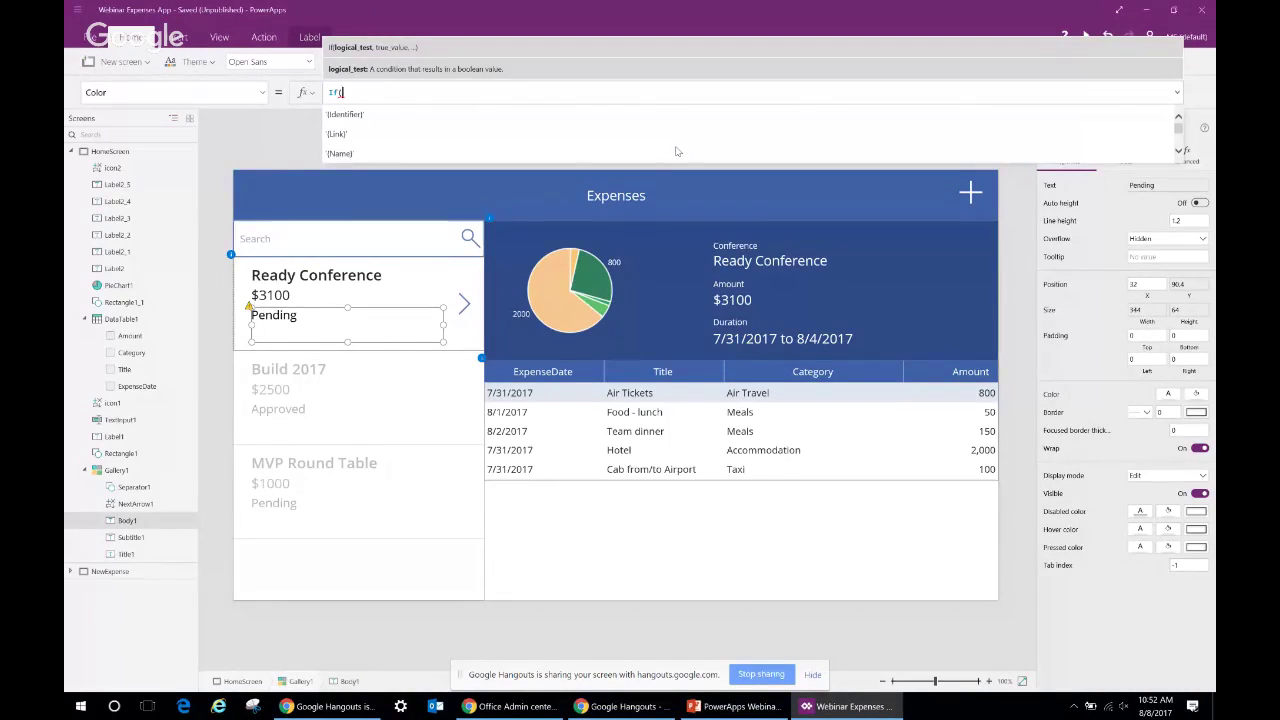
key("ctrl+v")
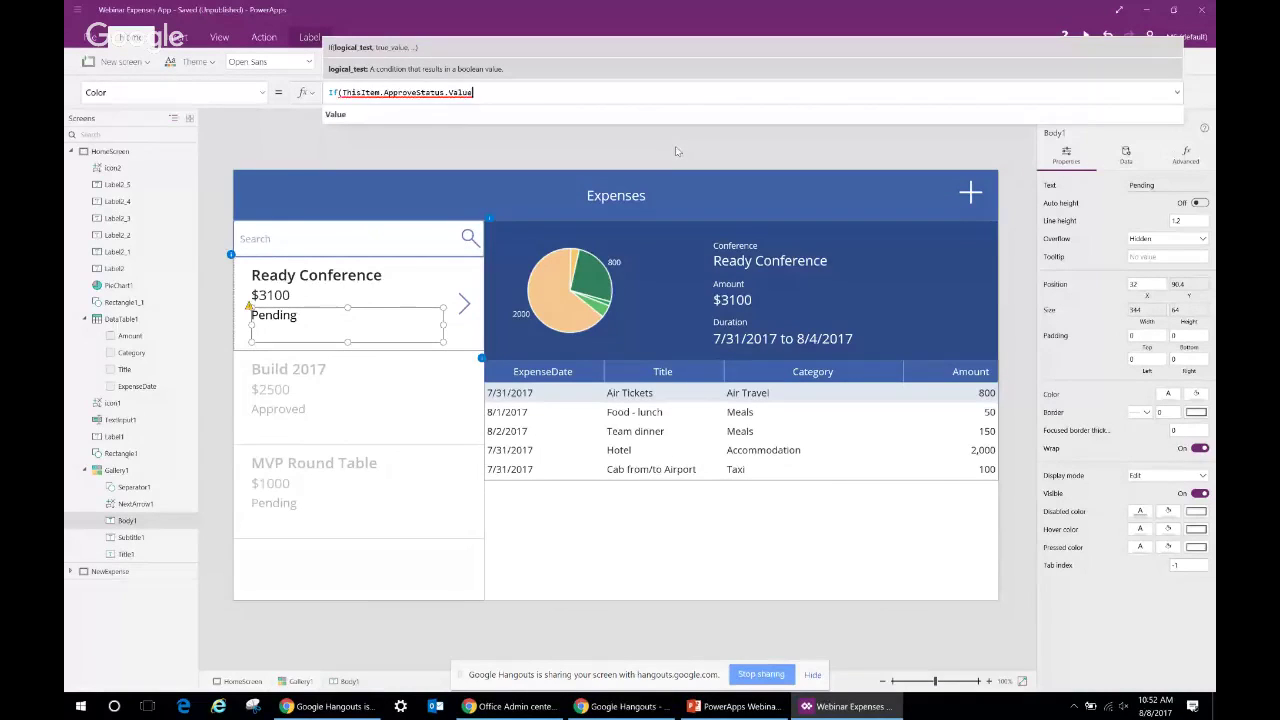
type("=\"")
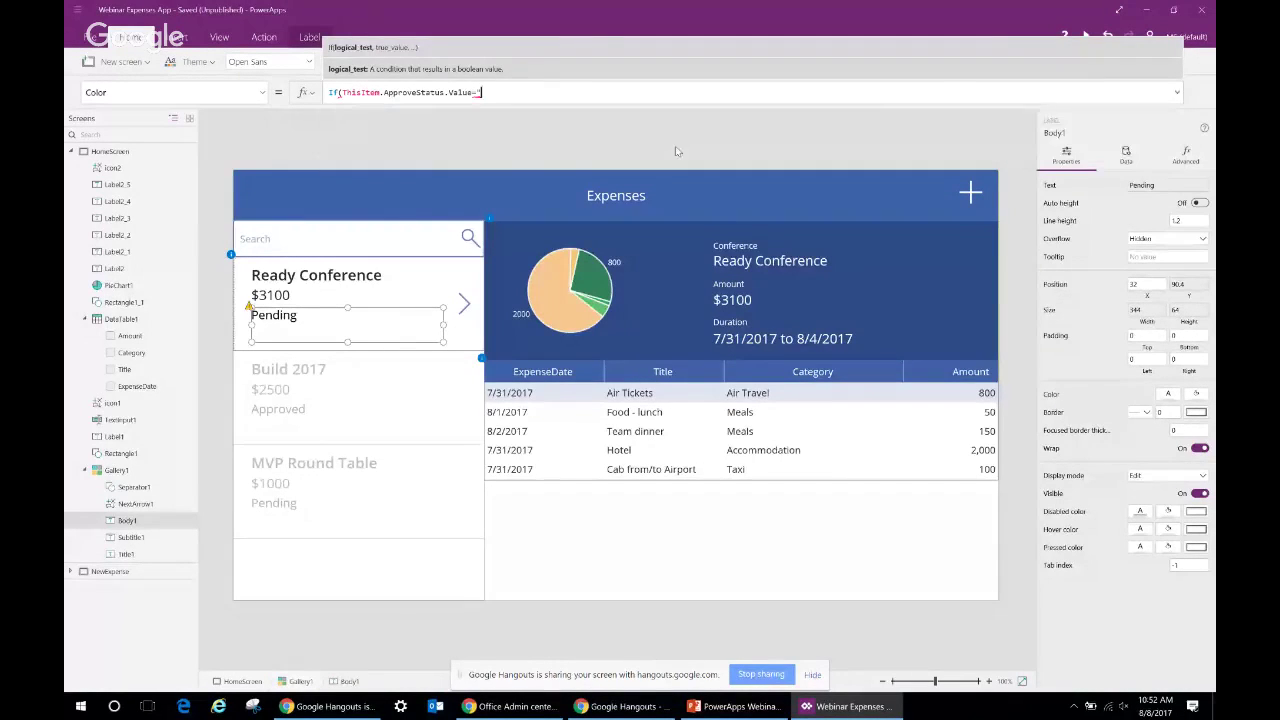
type("Pending\",Bro")
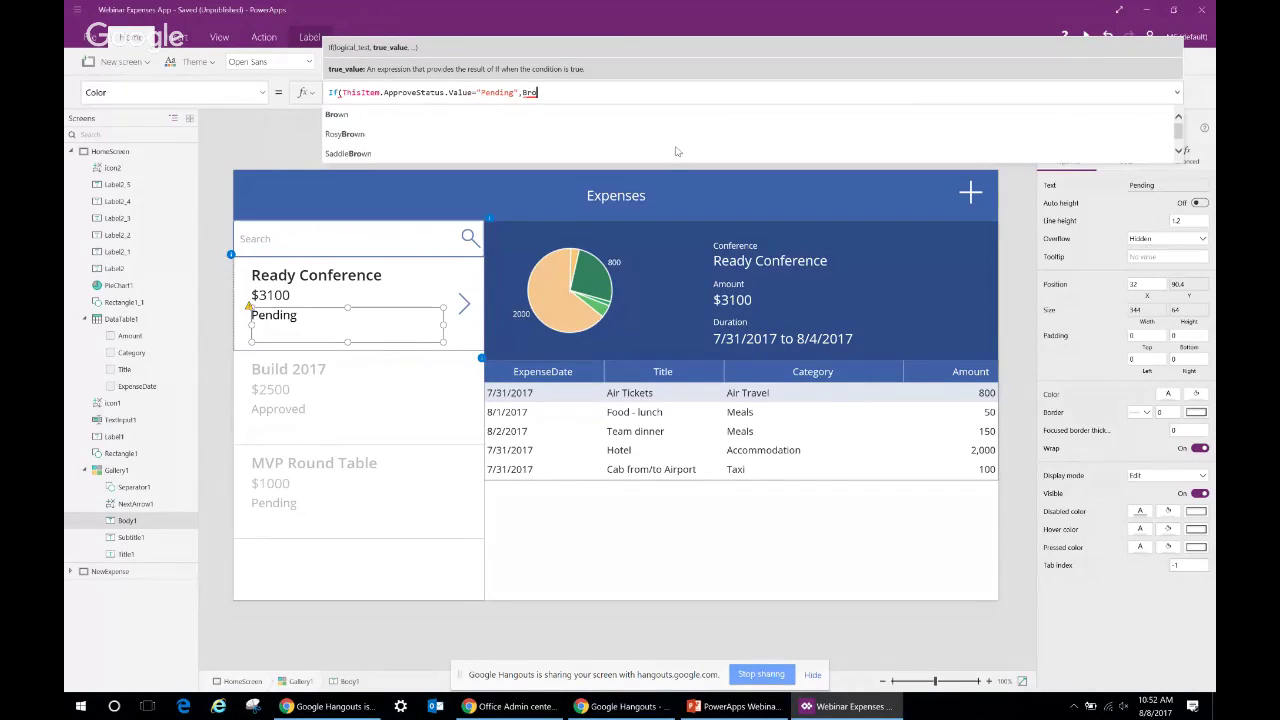
type("wn,")
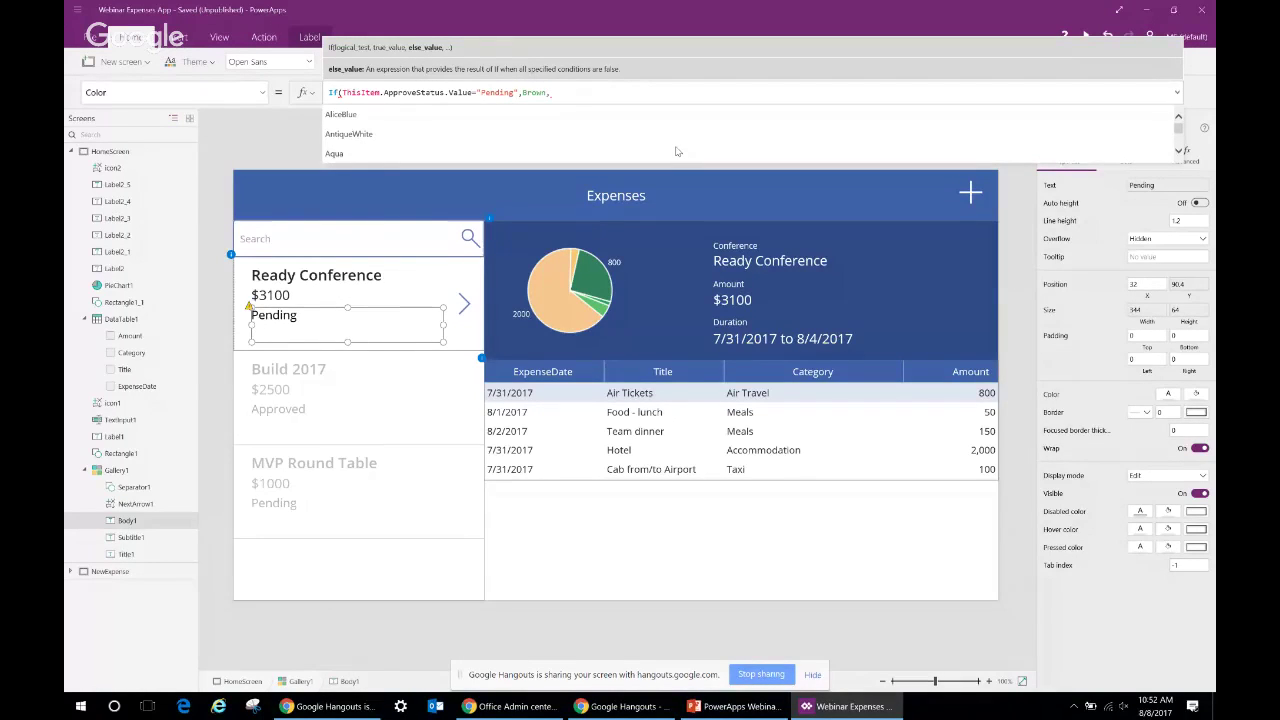
type("If(")
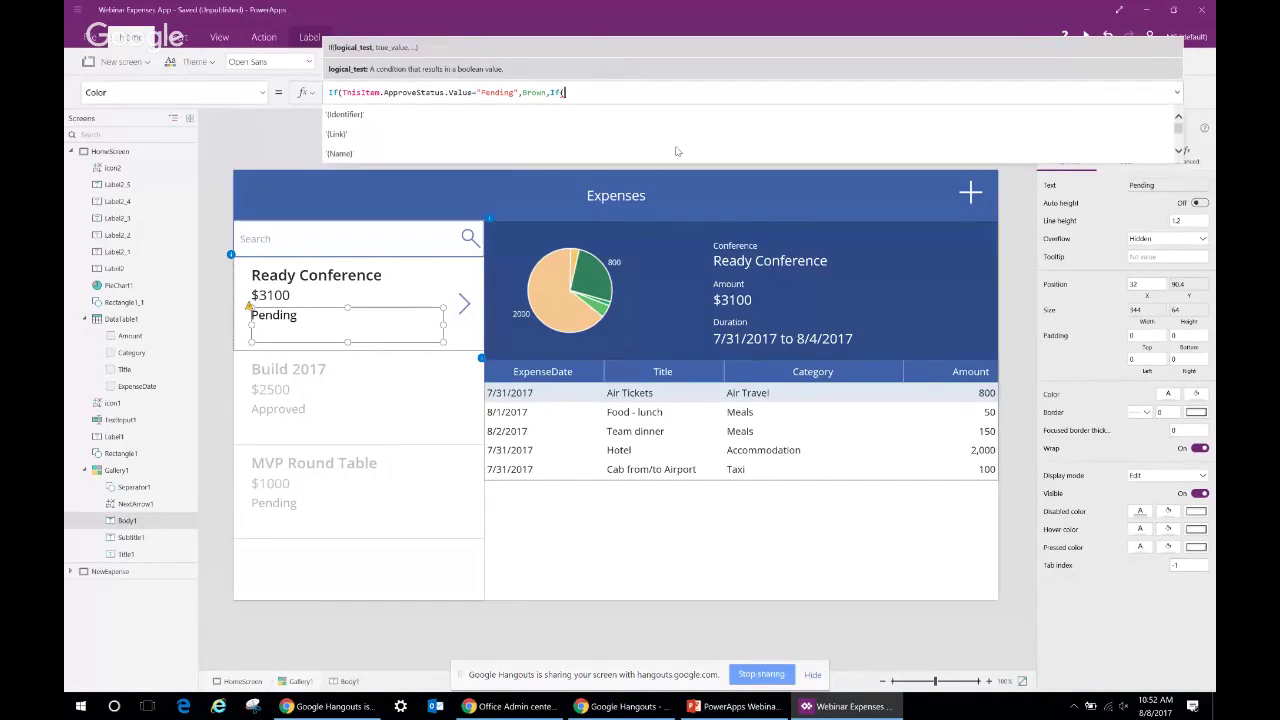
key("ctrl+v")
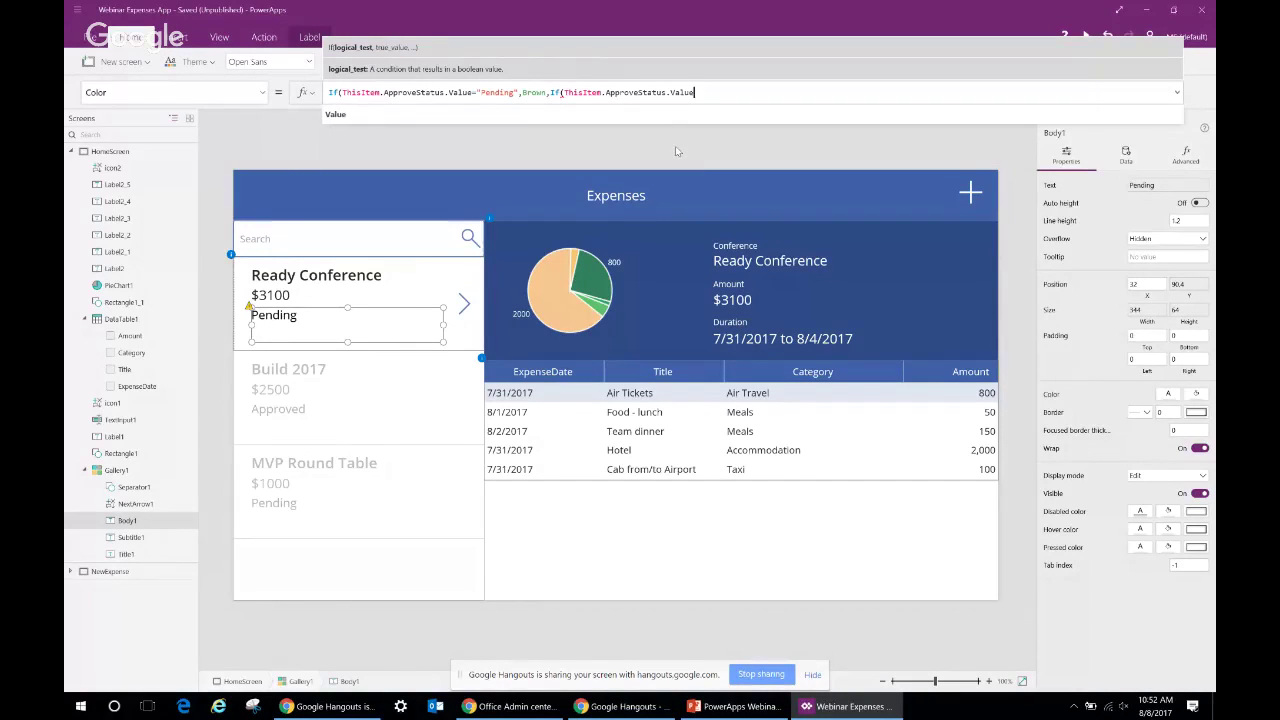
type("=\"")
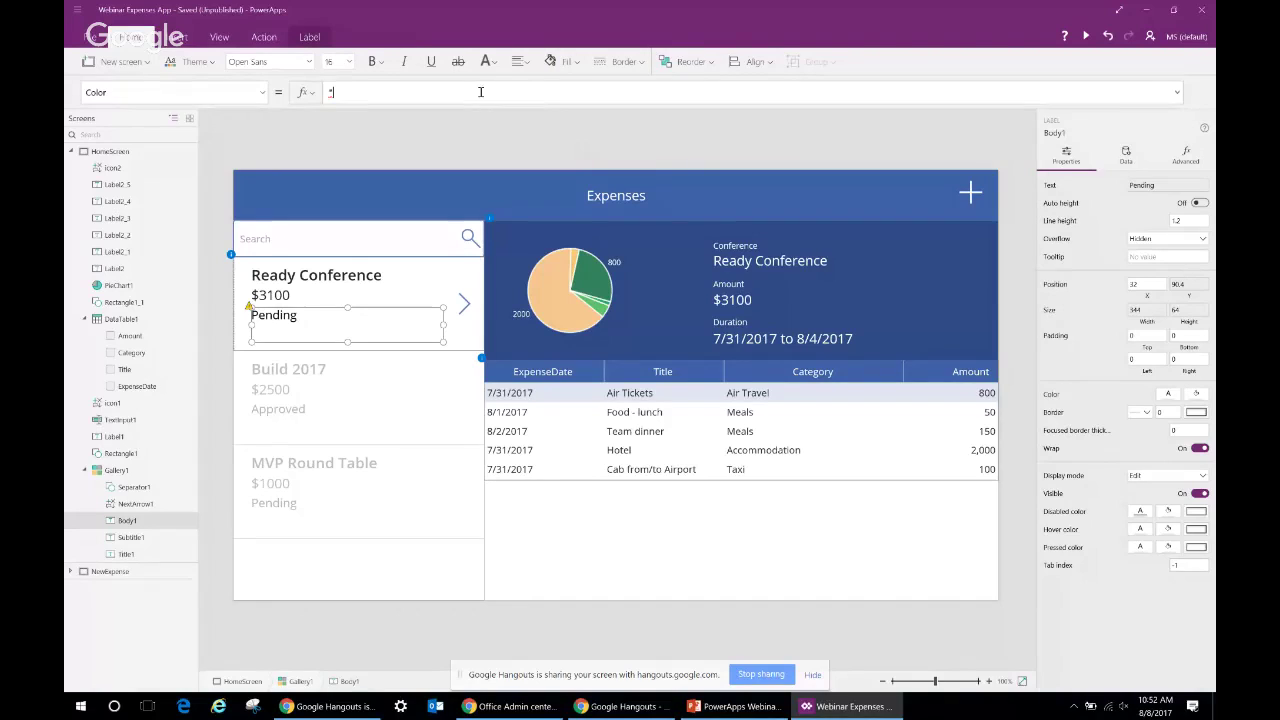
key("BackSpace")
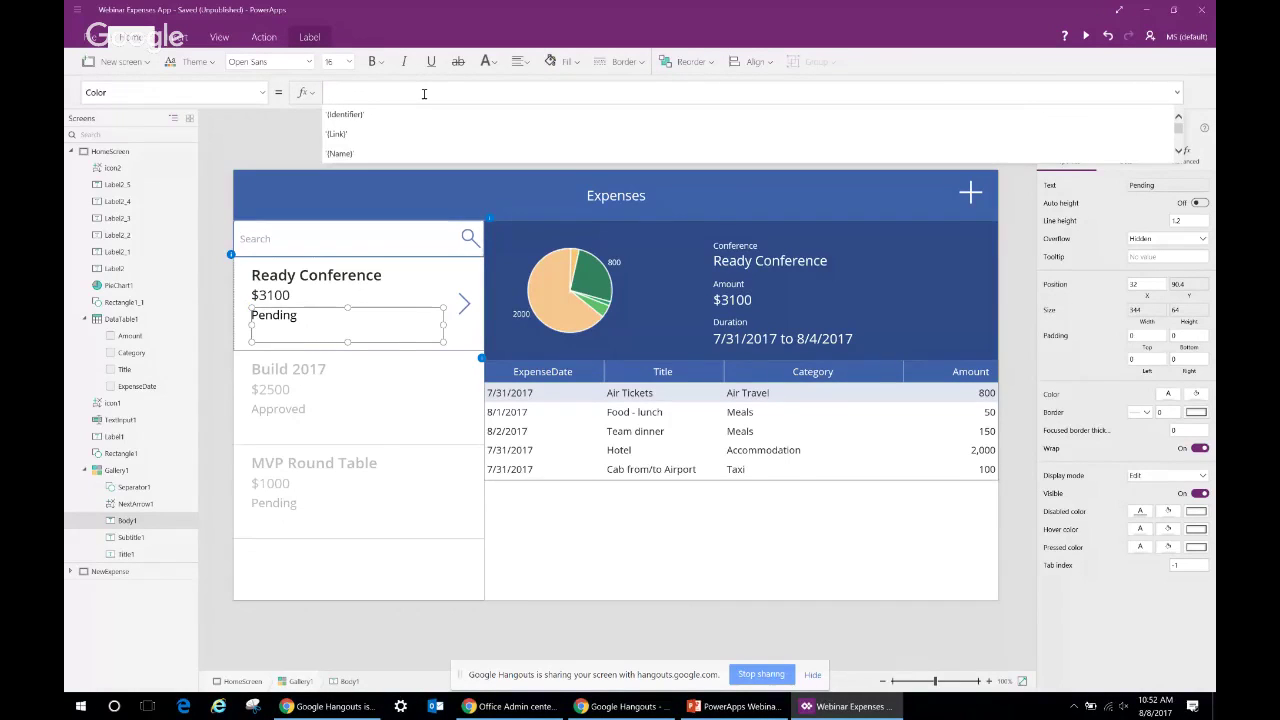
Start the approval status label's Color formula with If(ThisItem.ApproveStatus.Value="Pending",Brown
type("If(")
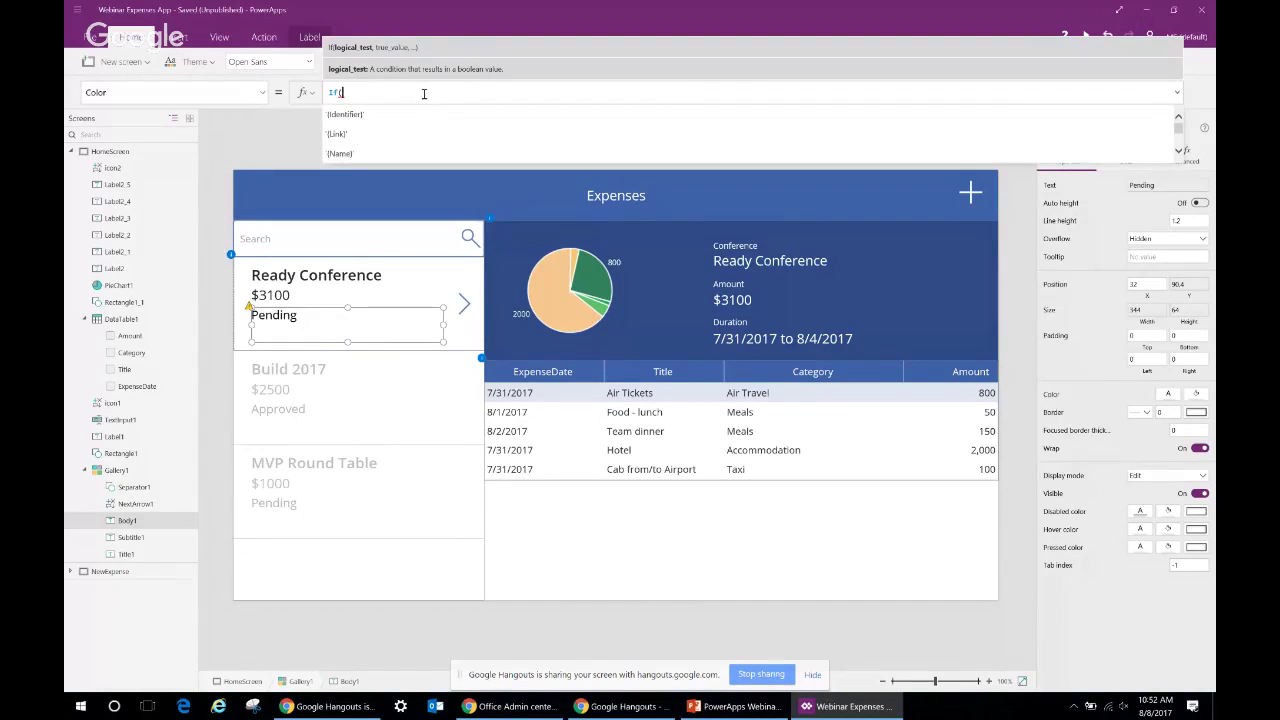
type("ThisItem.ApproveStatus.Value")
type("=")
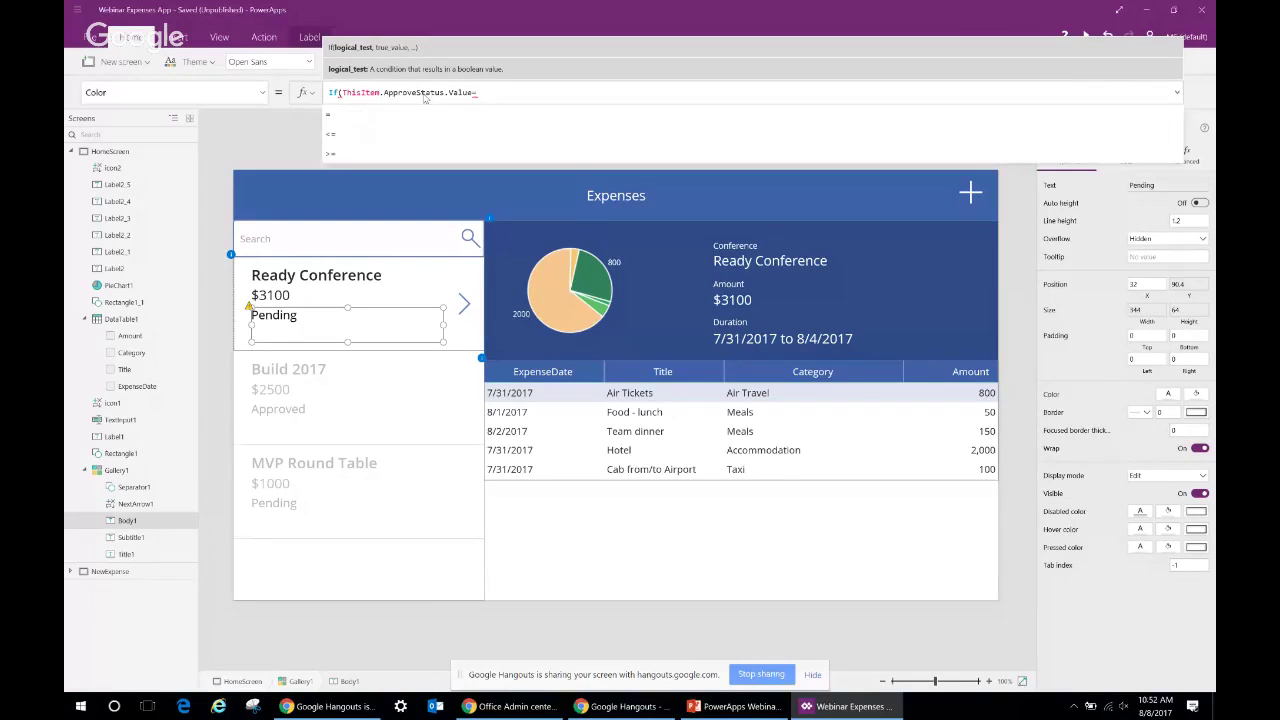
type("\"Pending\"")
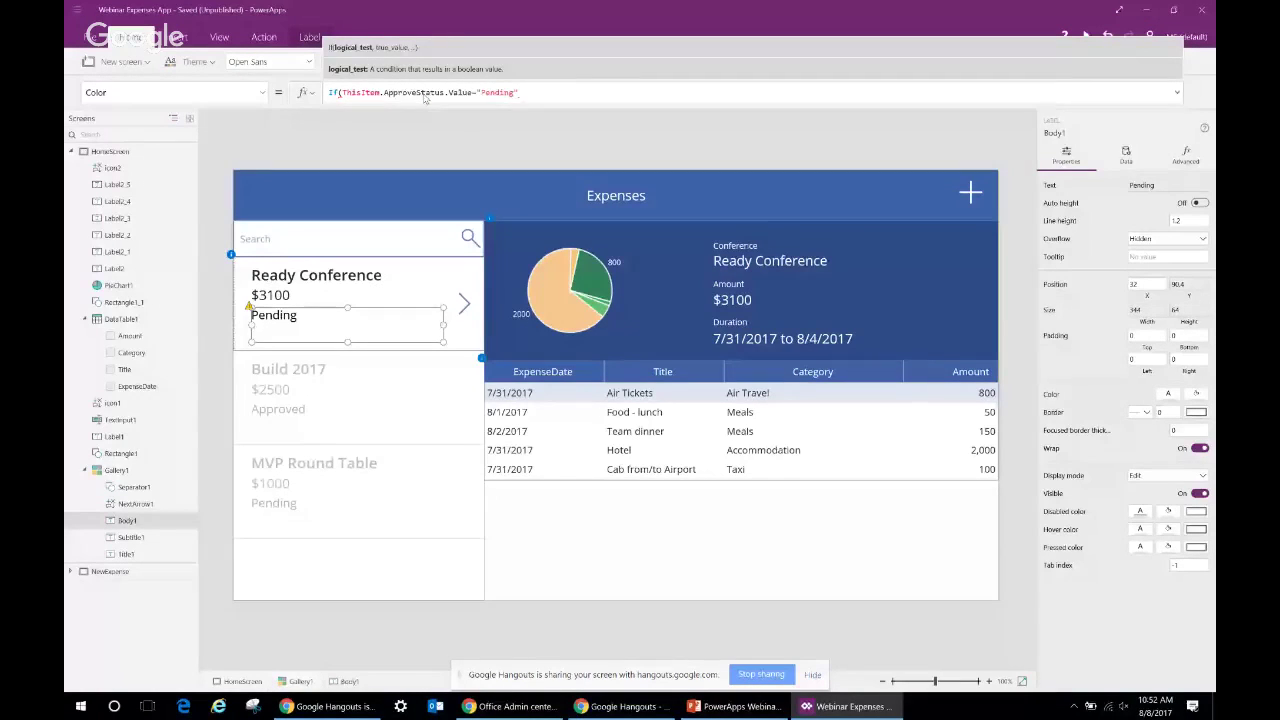
type(",Brow")
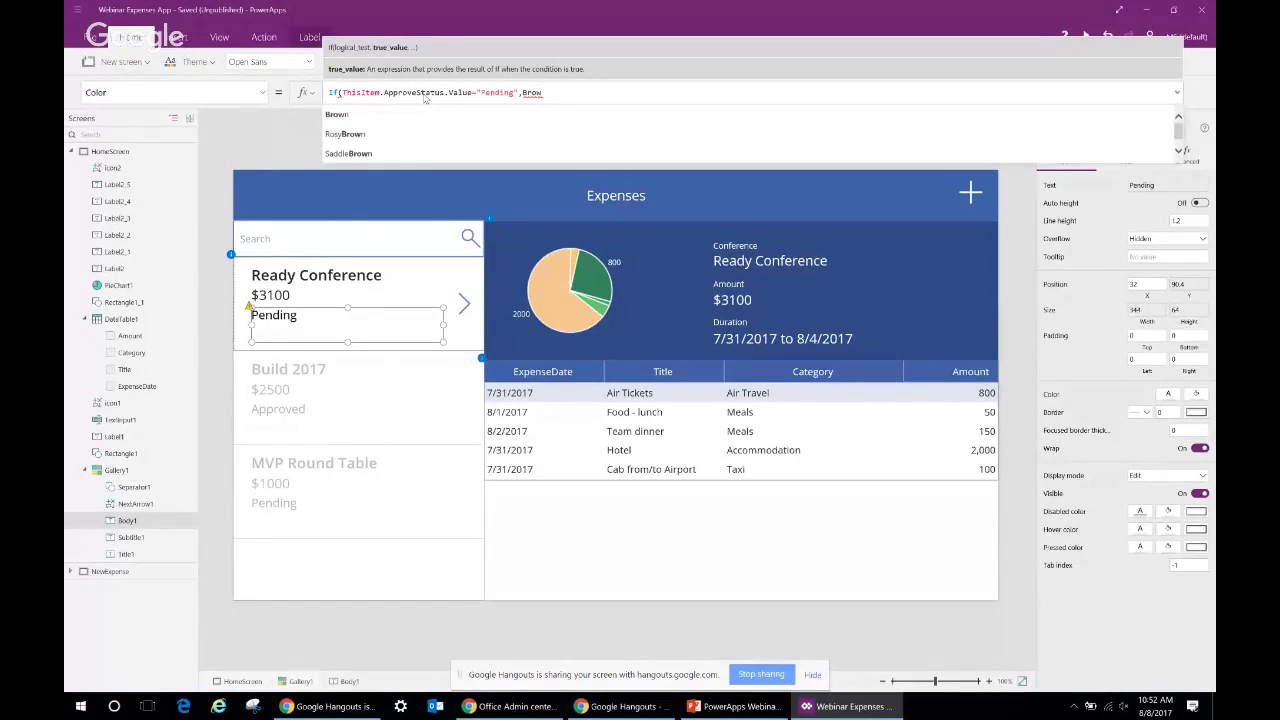
type("n")
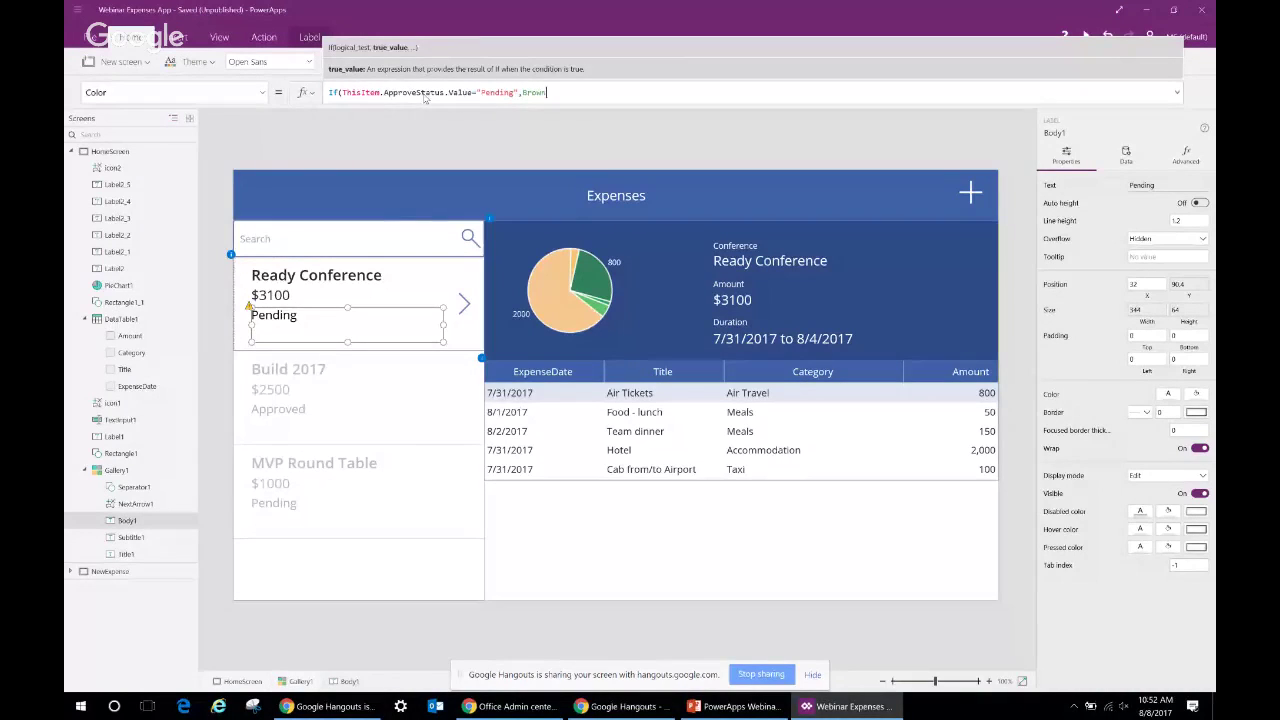
Extend the Color formula with , ThisItem.ApproveStatus.Value="Approved",Green,Red)) so that approved items use Green and all others Red
type(",")
type("ThisItem.ApproveStatus.Value")
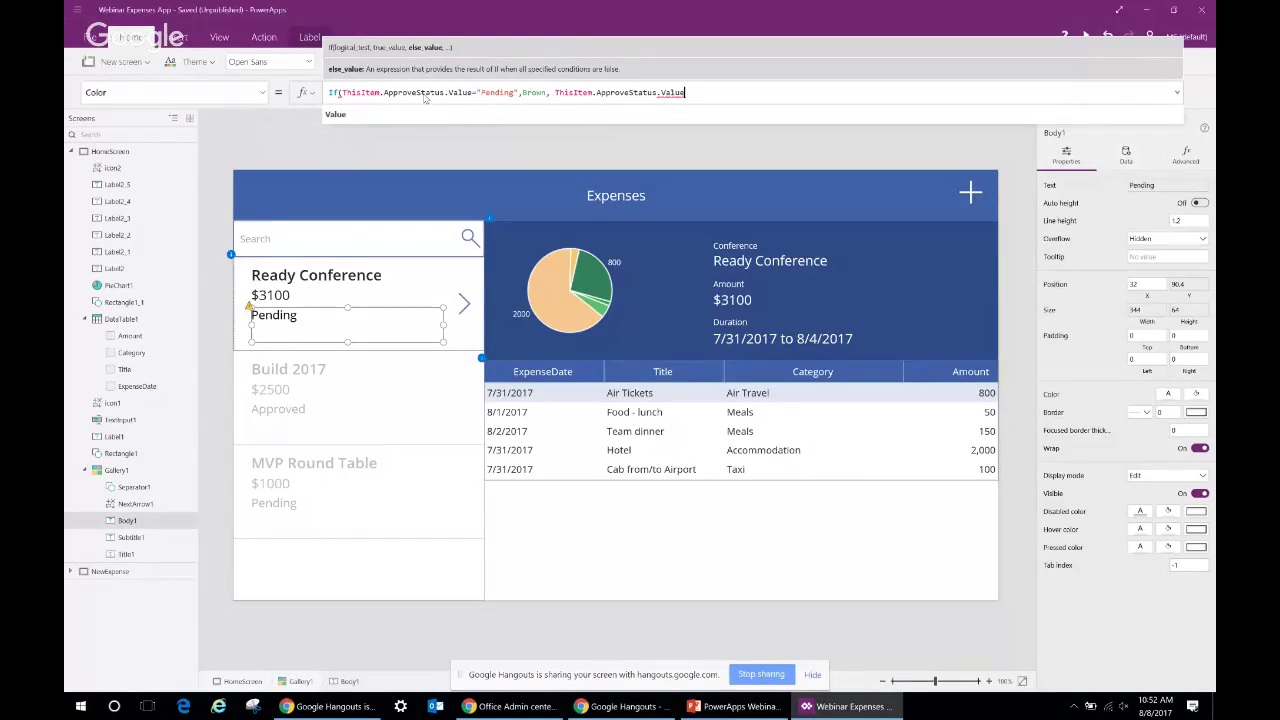
type("=\"A")
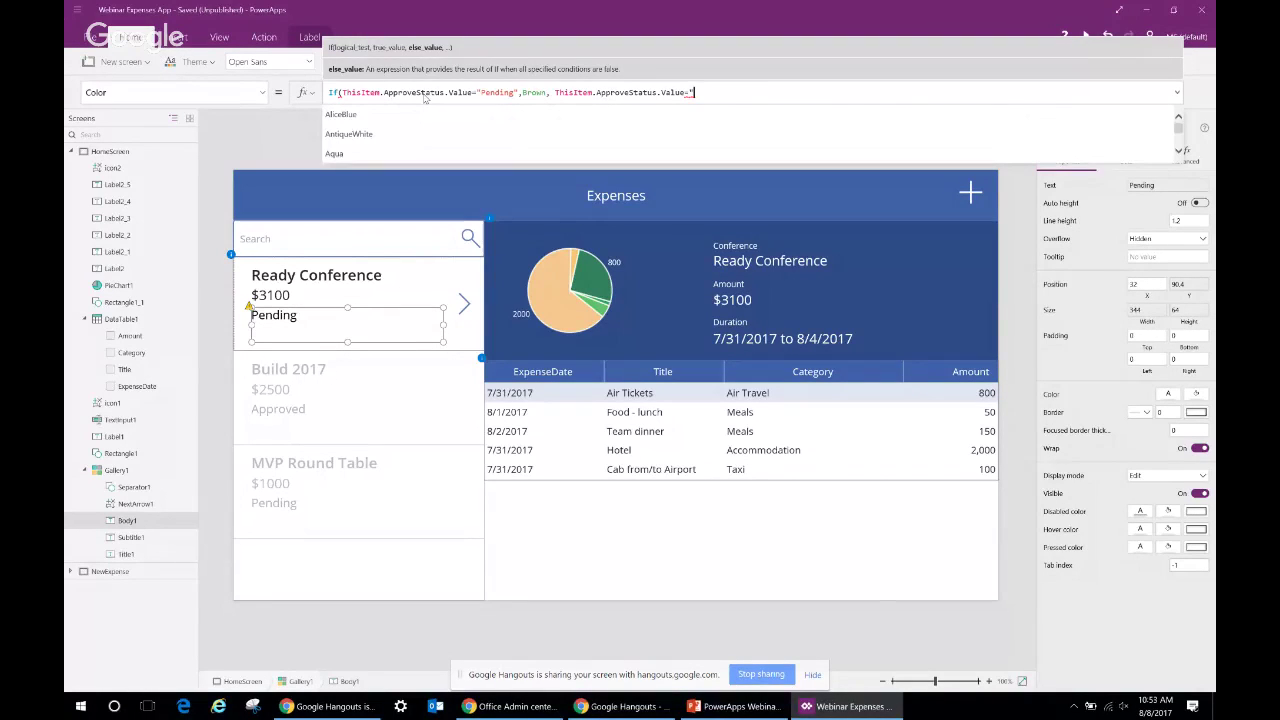
type("pprove")
type("d\",")
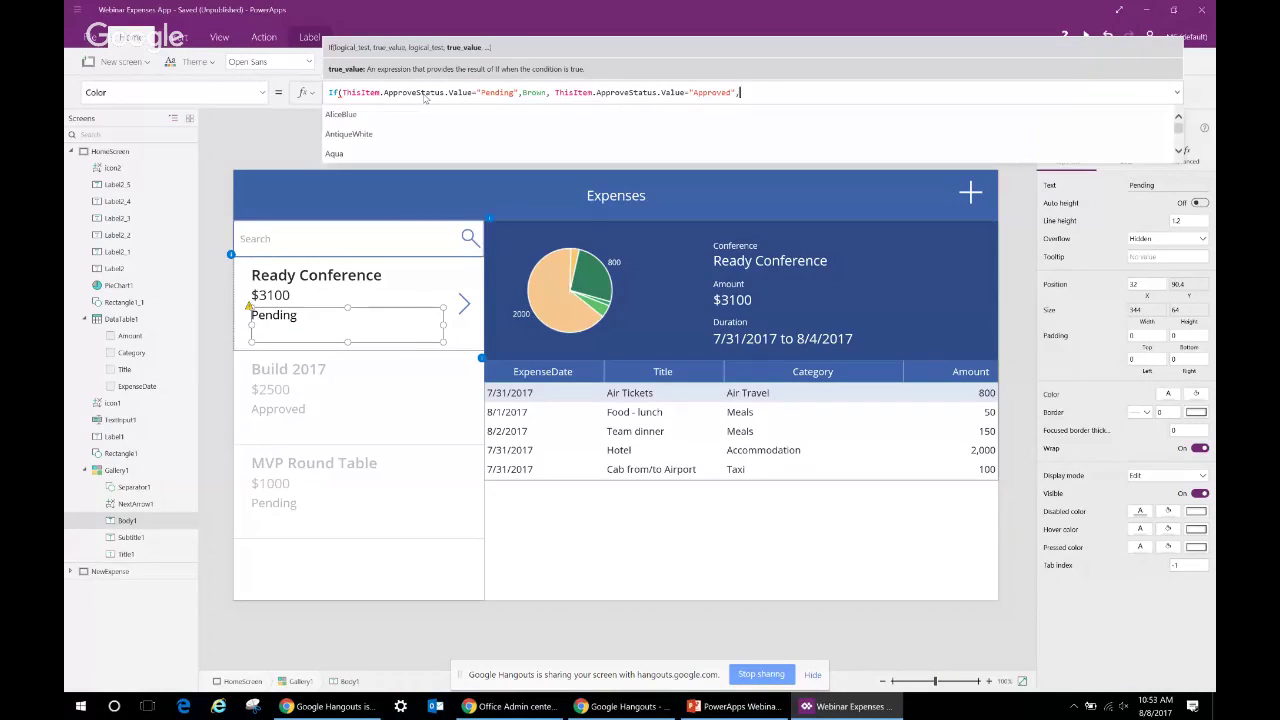
type("Green")
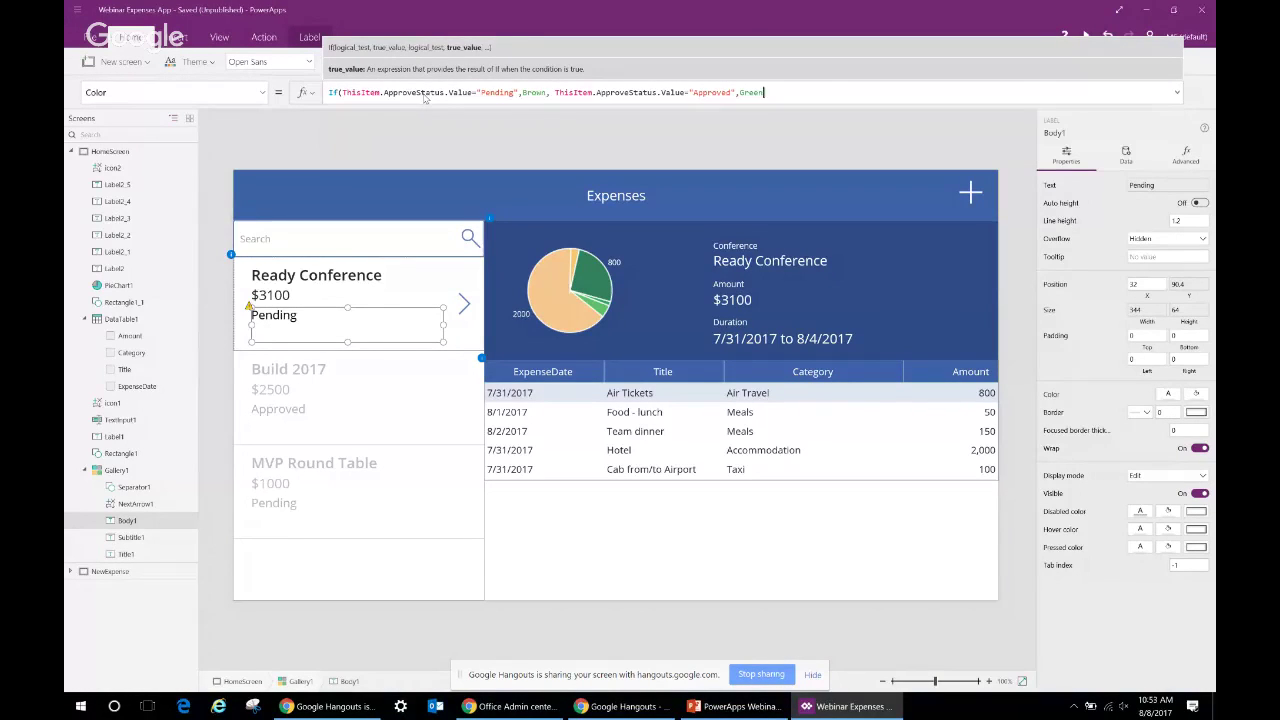
type(",Red")
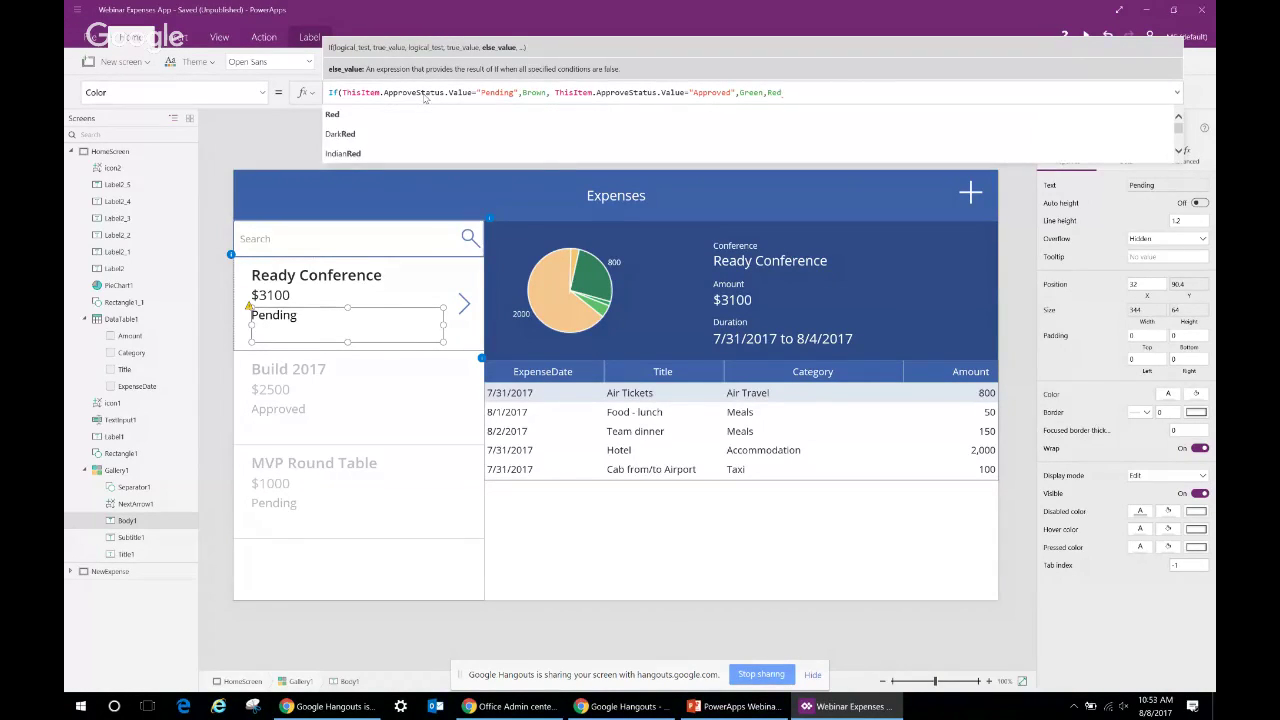
type("))")
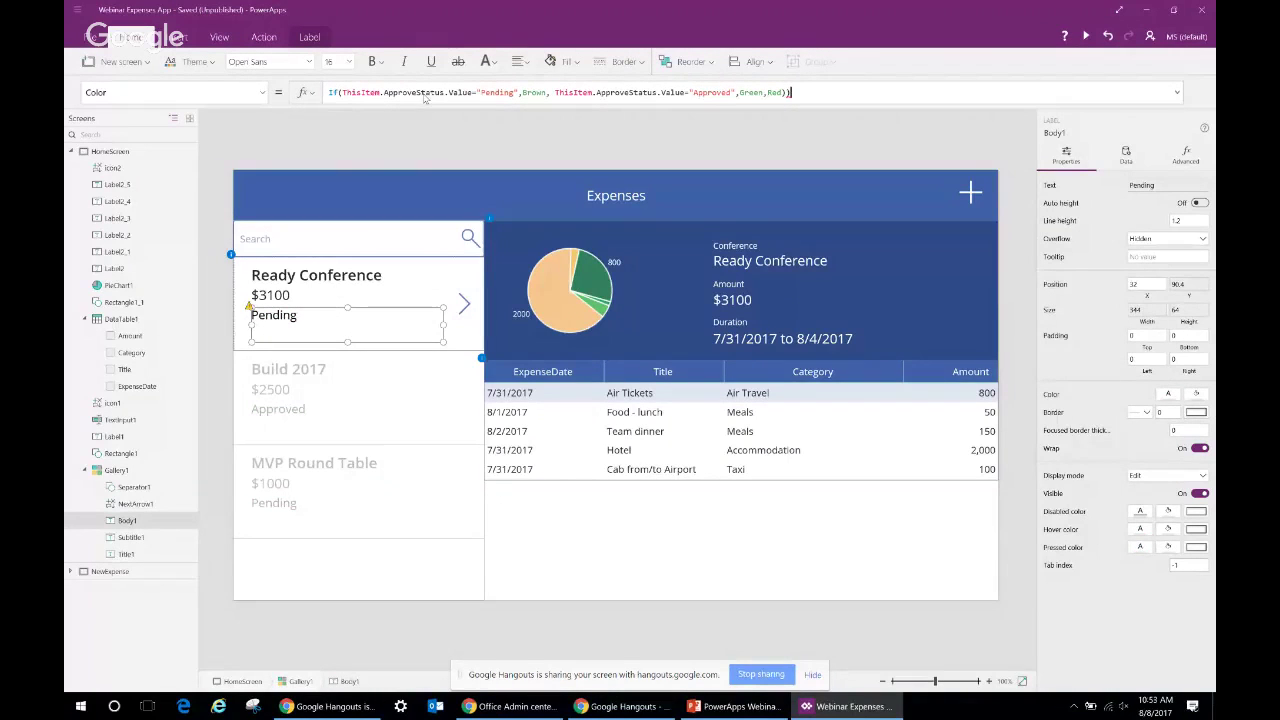
left_click(430, 143)
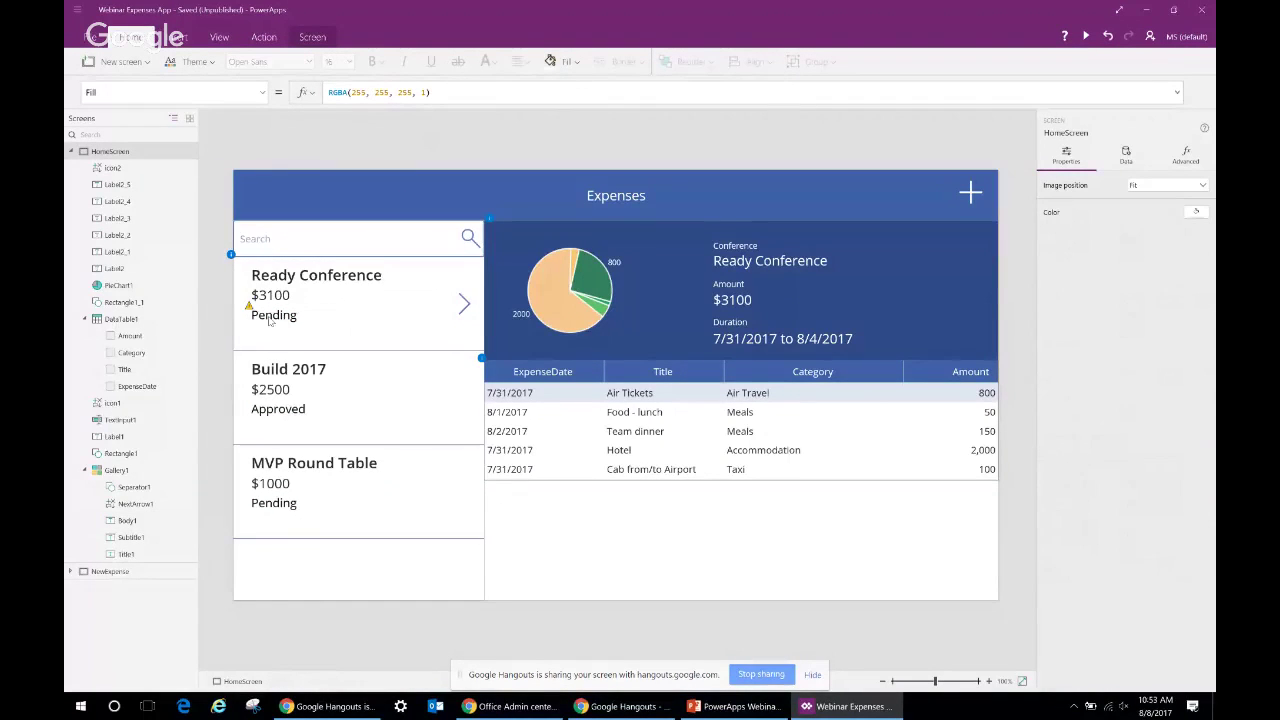
Remove the surplus closing parenthesis from the end of the approval status label's Color formula
left_click(250, 314)
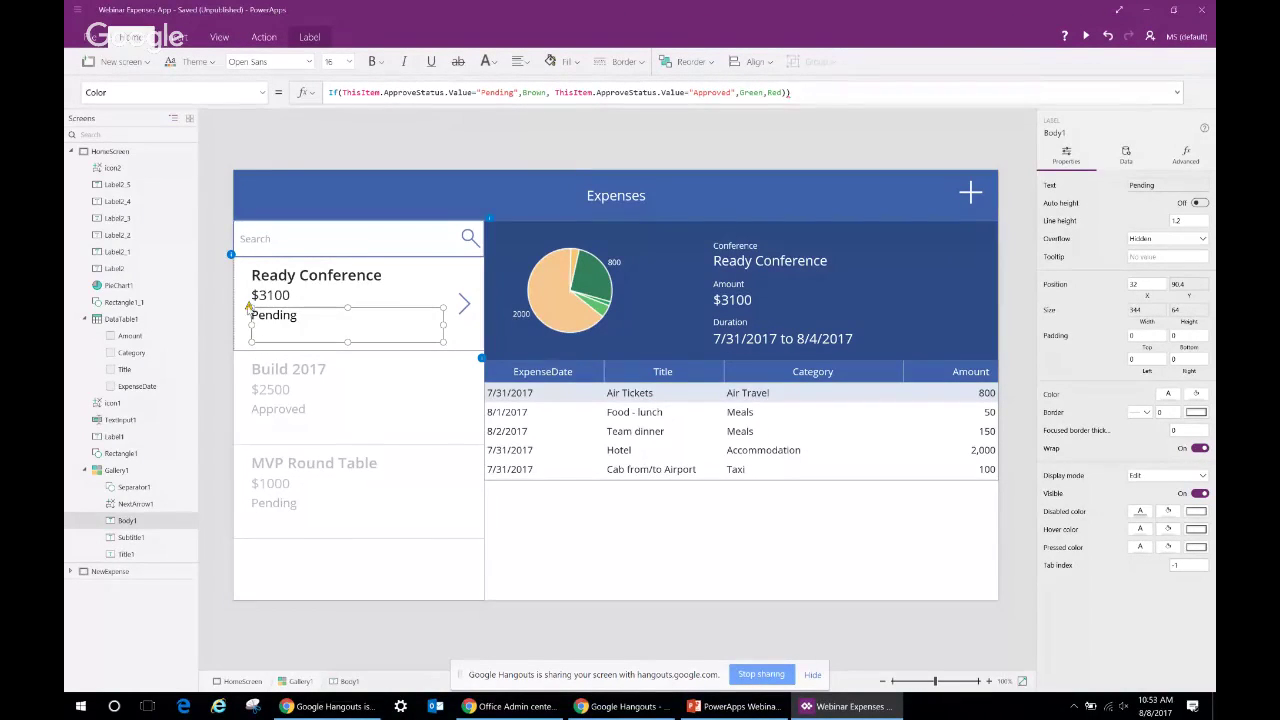
mouse_move(249, 306)
key("BackSpace")
left_click(683, 139)
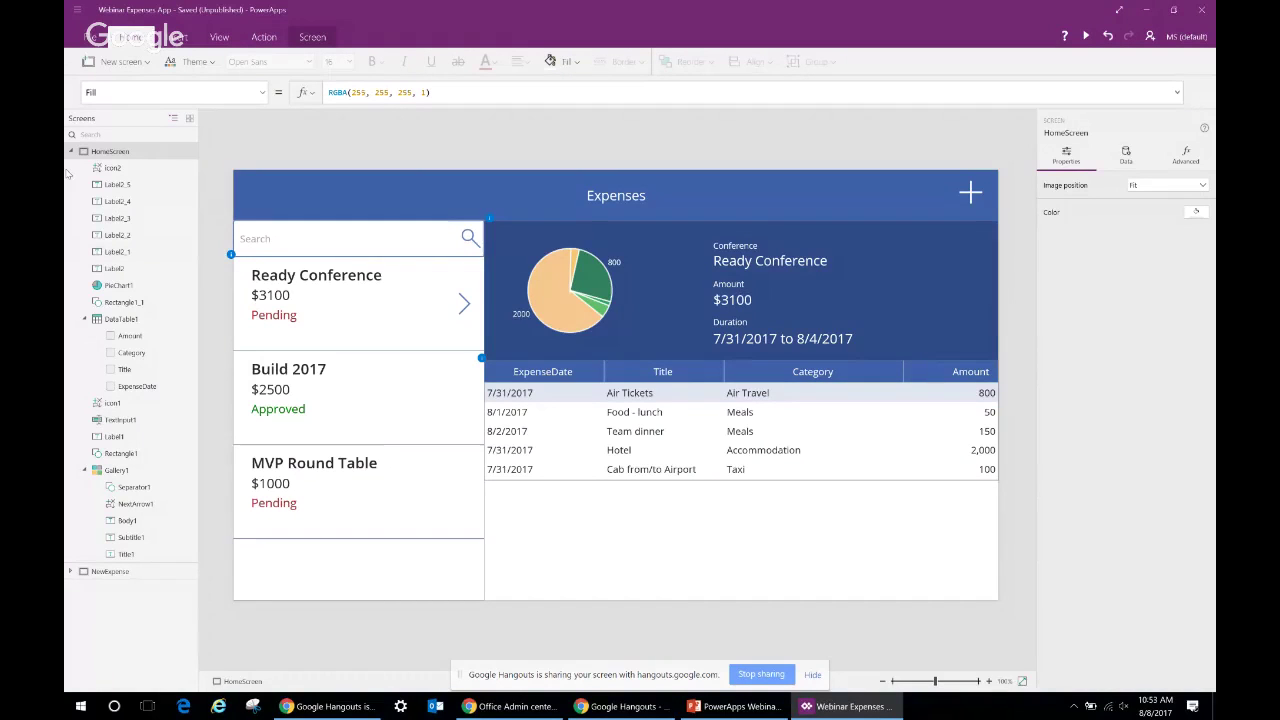
Add a button below the expense table at about X 900, Y 645 and place a copy beside it at about X 1106, Y 645
left_click(177, 37)
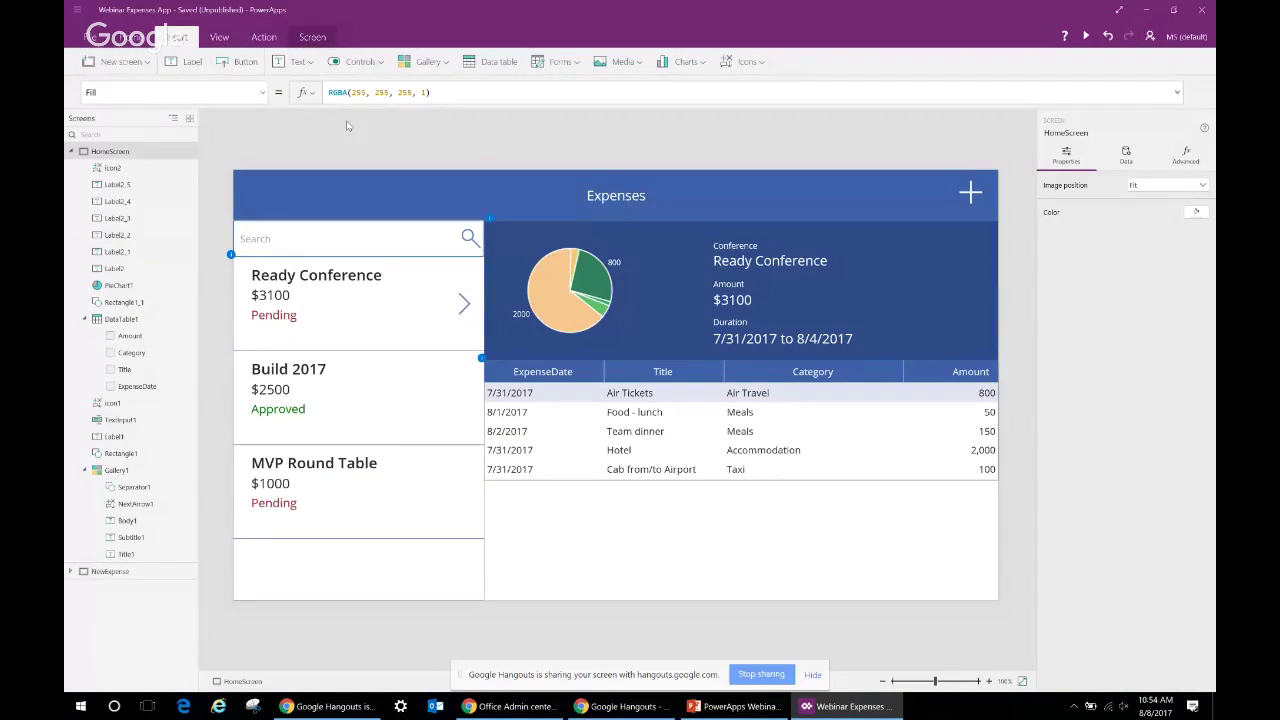
left_click(239, 61)
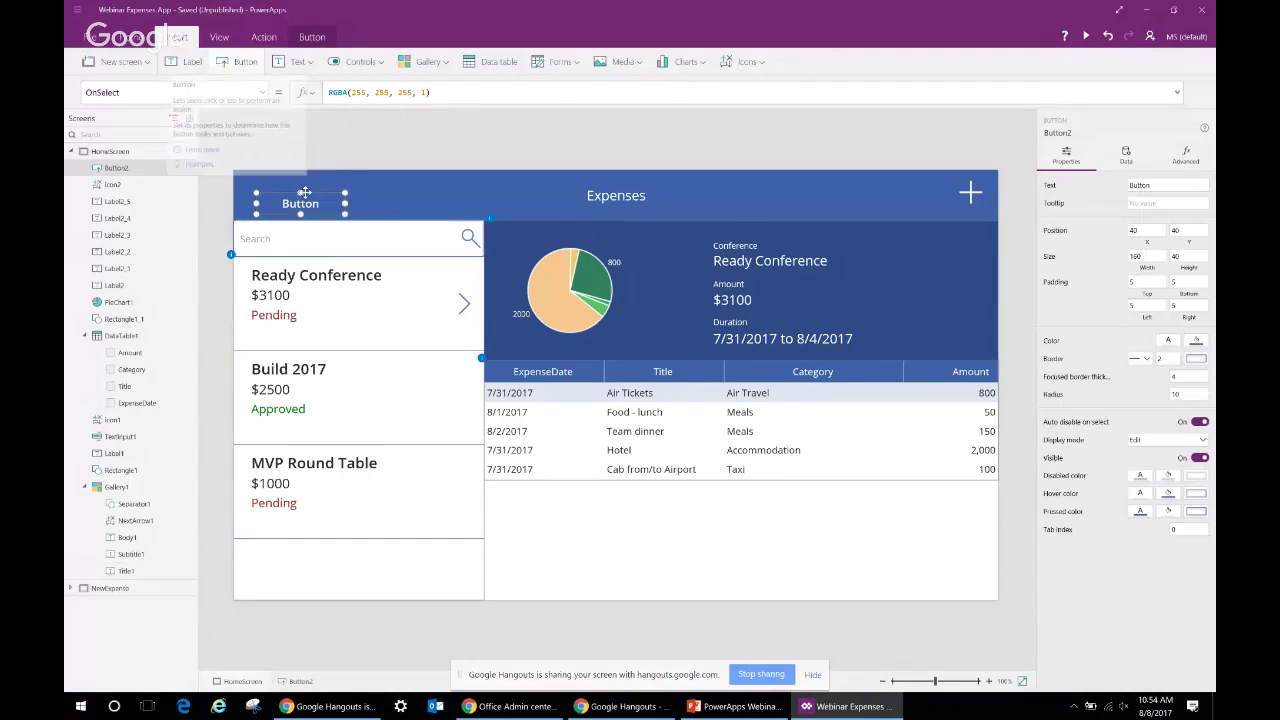
left_click_drag(310, 190, 791, 525)
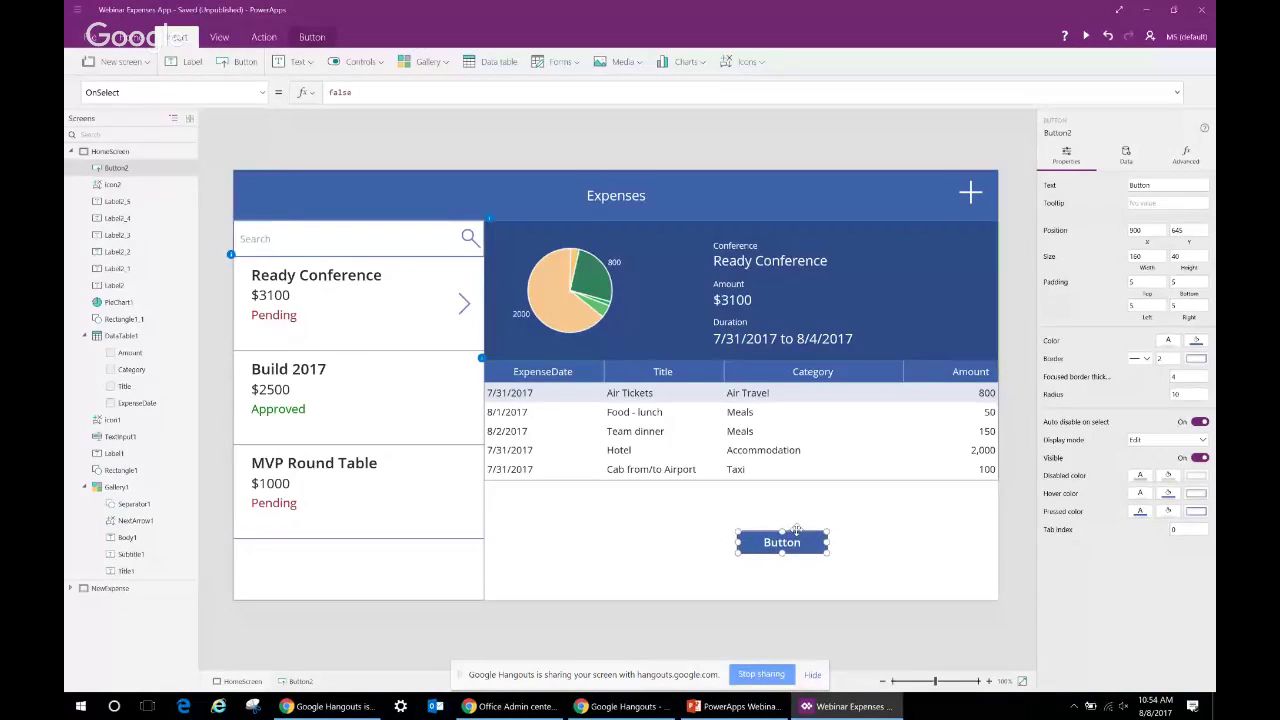
key("ctrl+c")
key("ctrl+v")
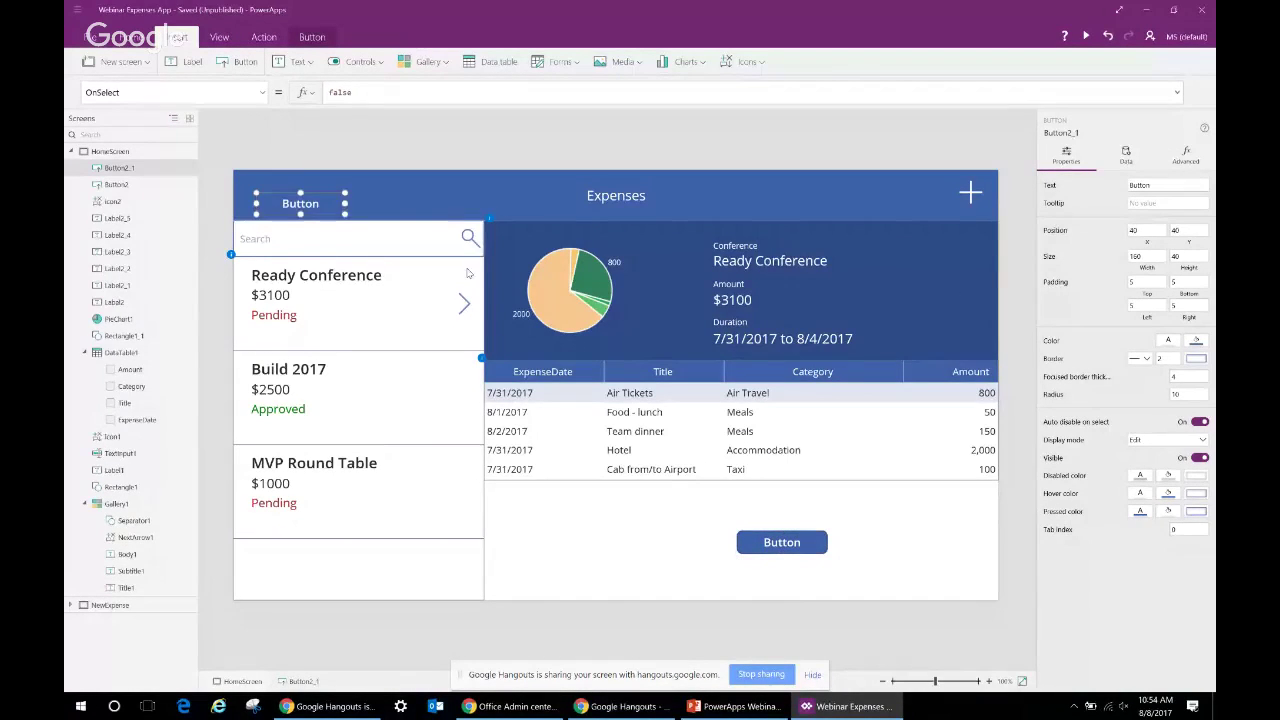
left_click_drag(330, 200, 937, 533)
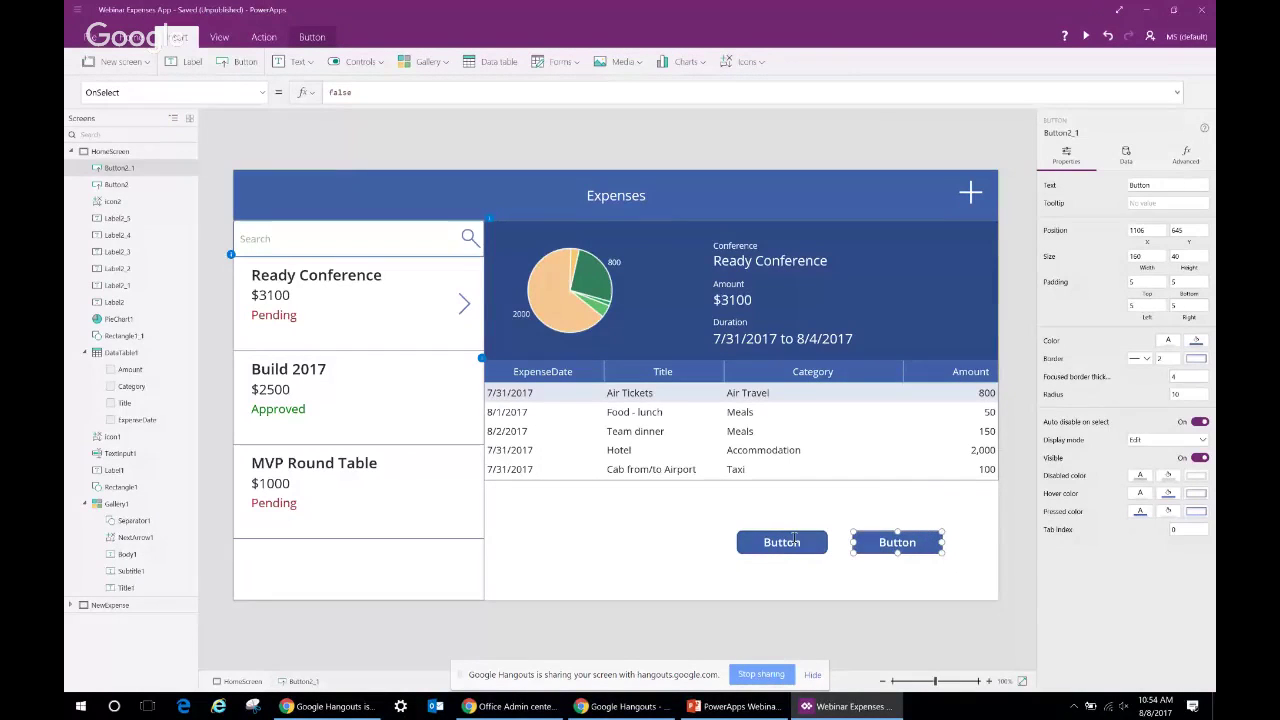
left_click(792, 540, "shift")
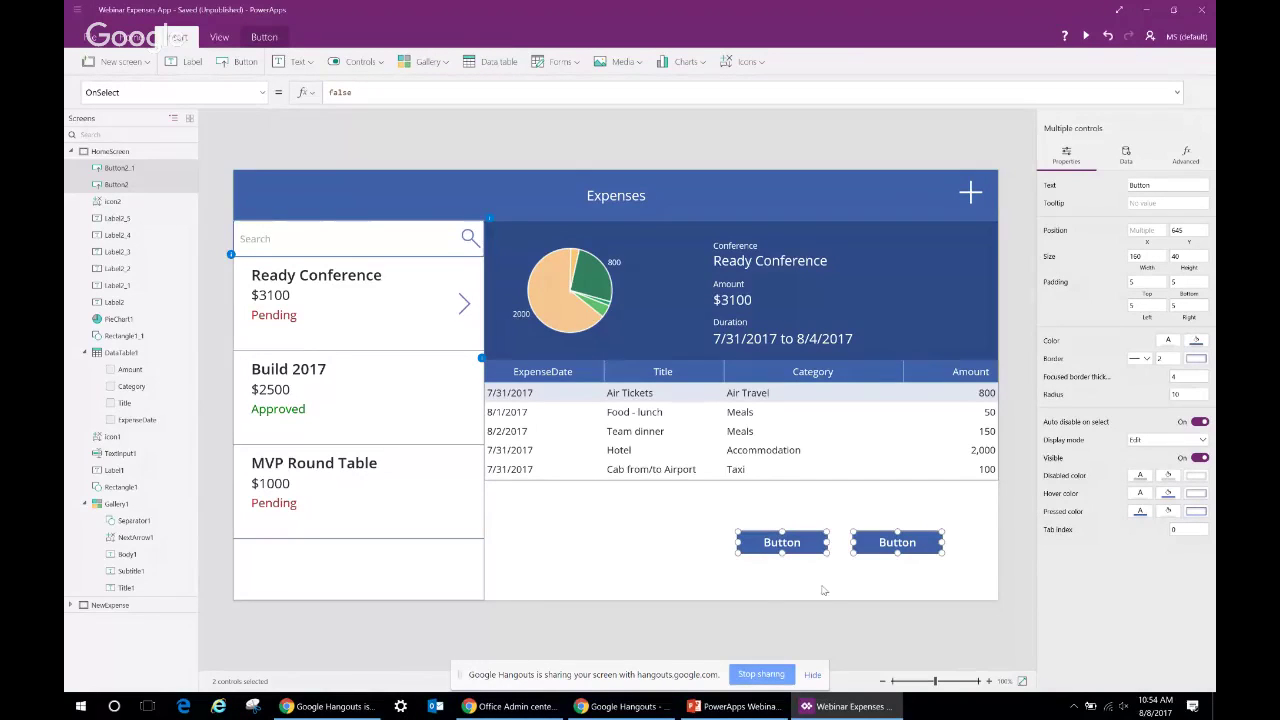
left_click(1196, 343)
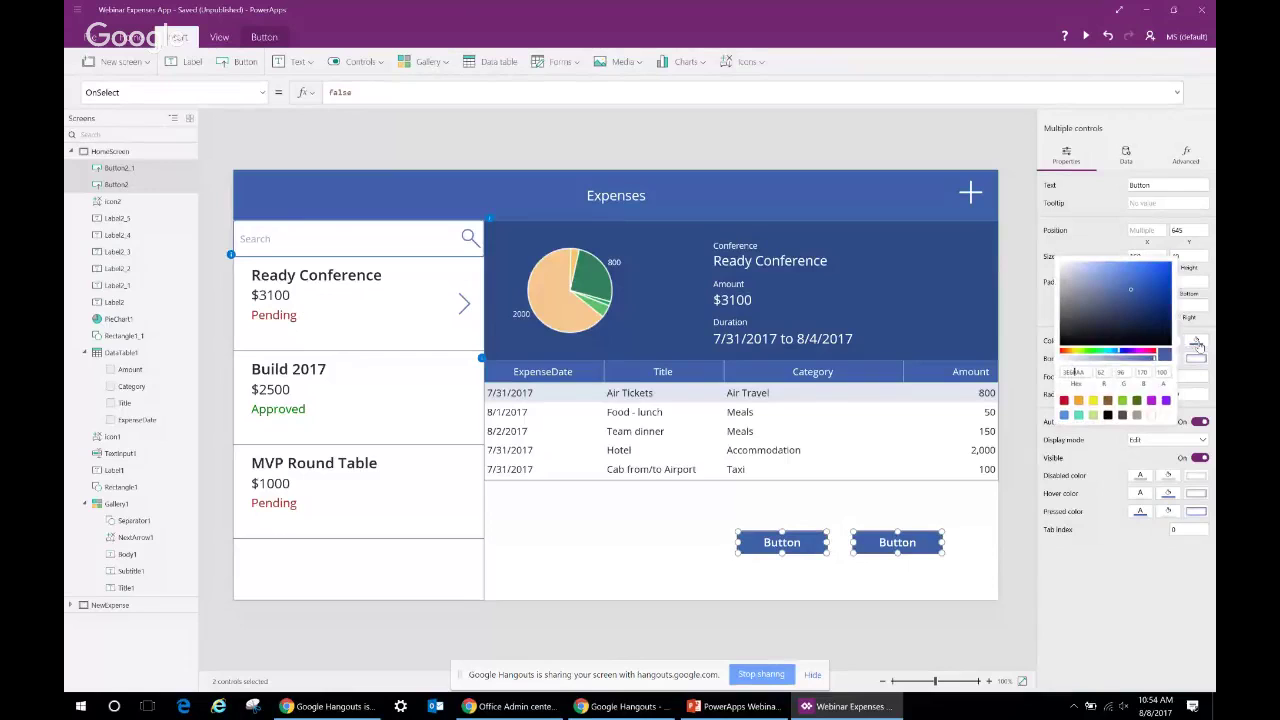
left_click(828, 543)
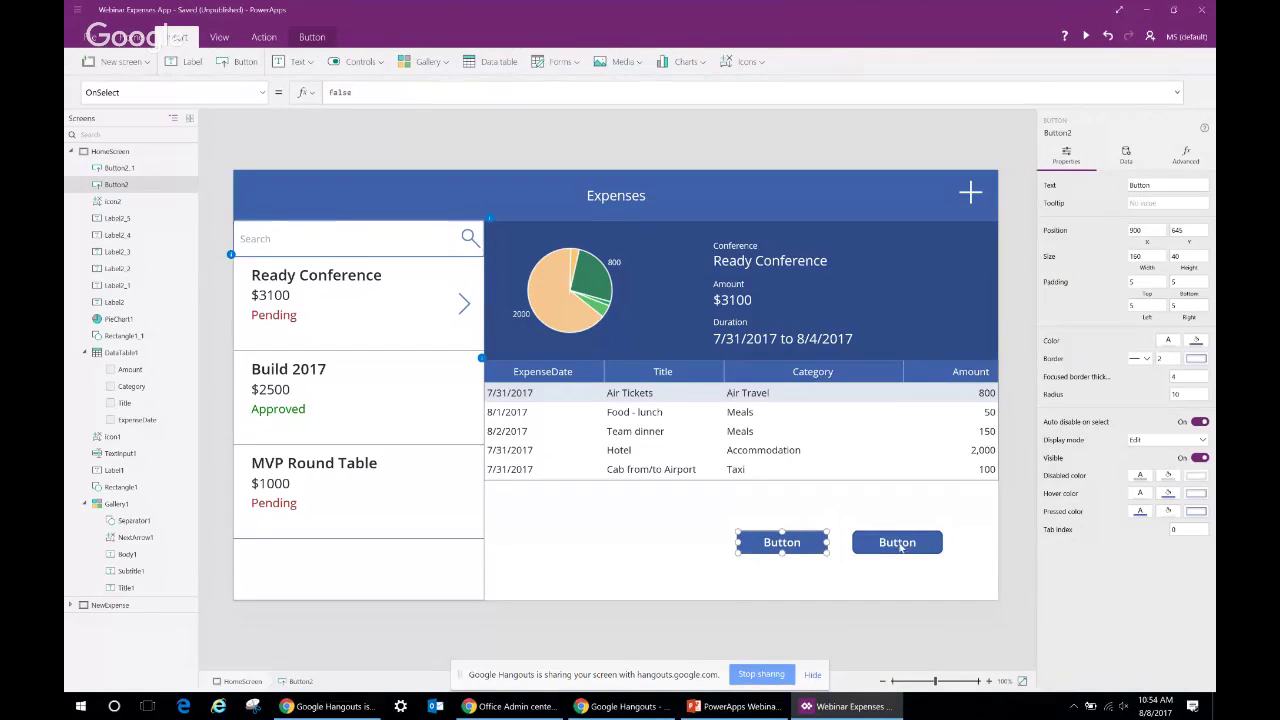
Set the corner radius of both buttons below the expense table to 0
left_click(900, 545, "shift")
left_click(1188, 394)
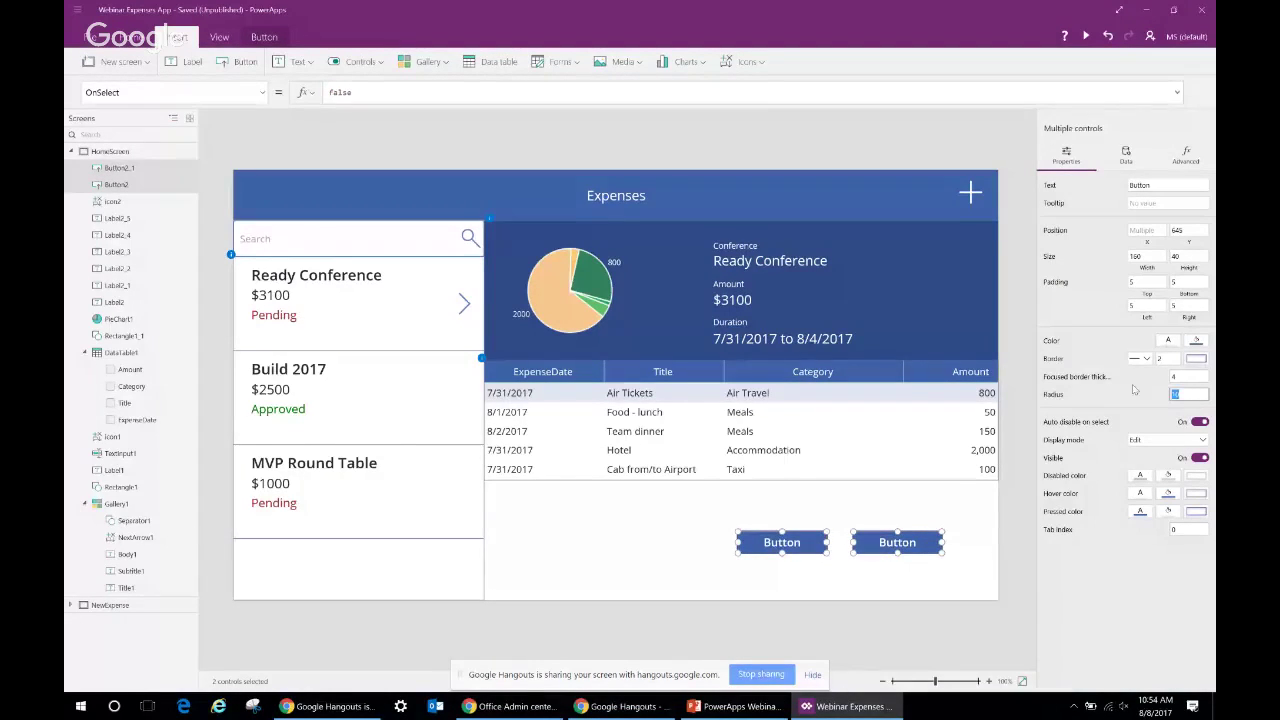
type("0")
left_click(1202, 377)
Fill the first button below the expense table with light green and the second with red
left_click(822, 542)
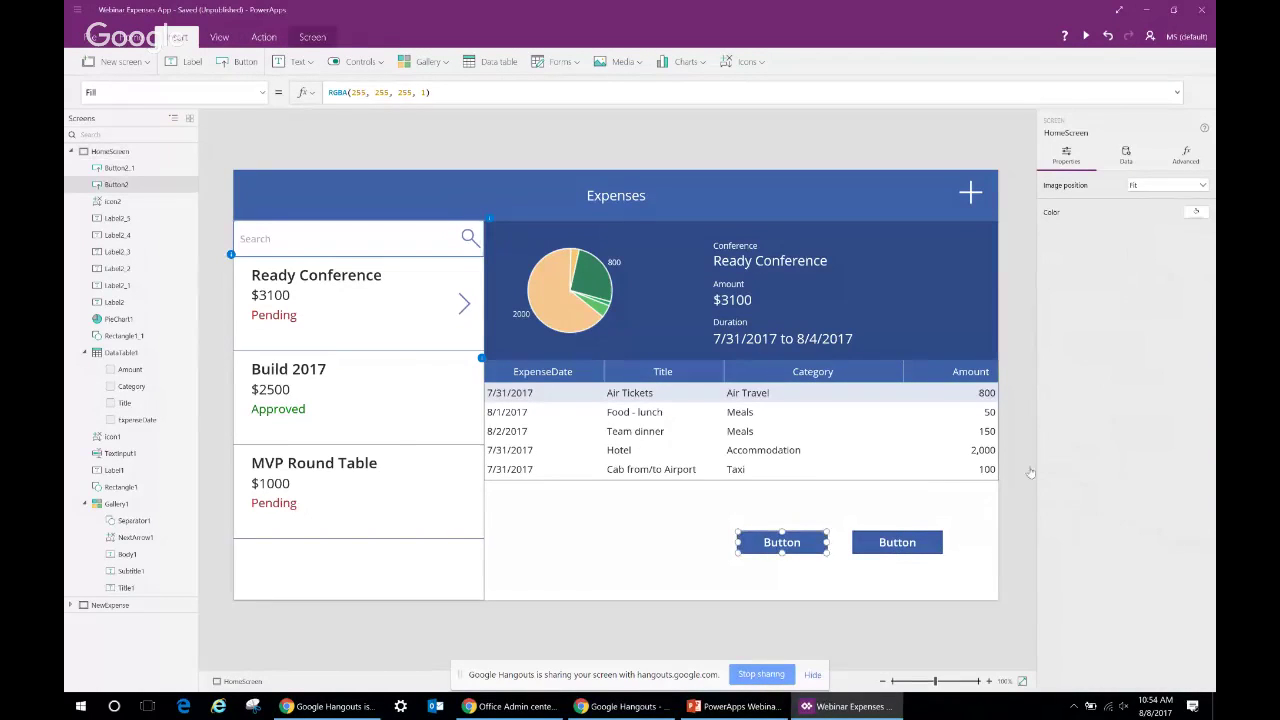
left_click(1197, 342)
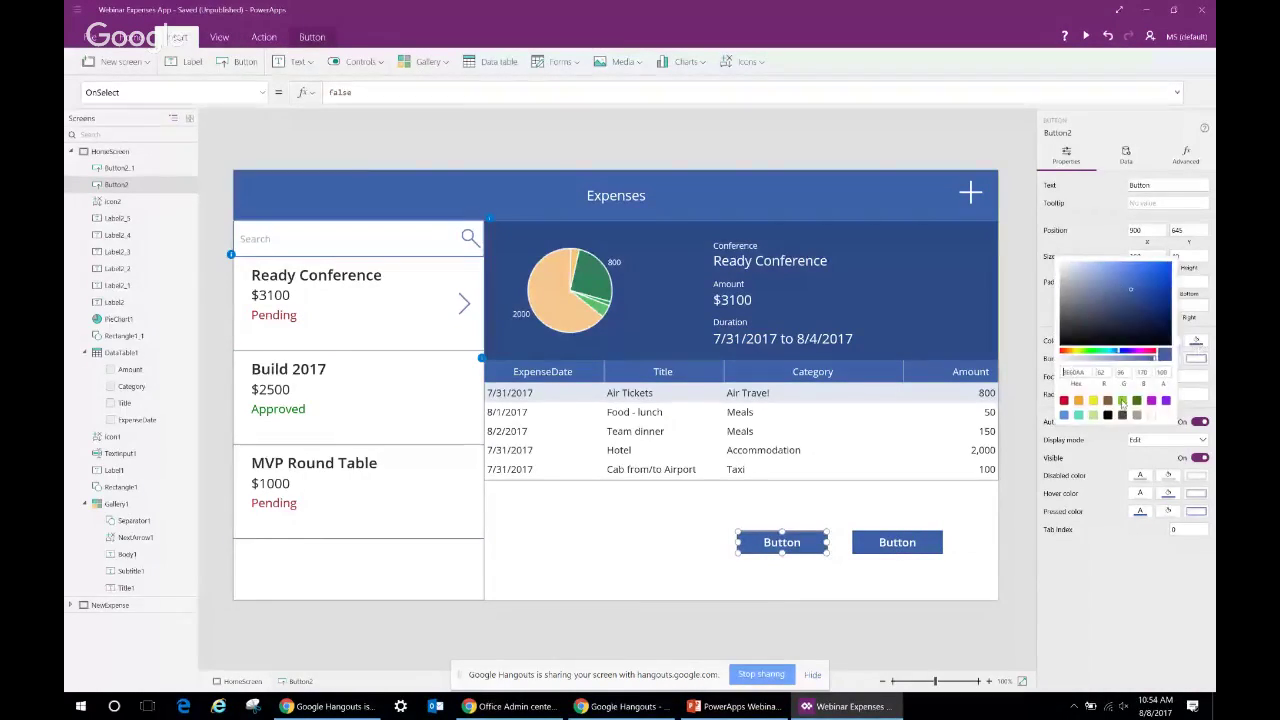
left_click(1122, 400)
left_click(946, 554)
left_click(940, 550)
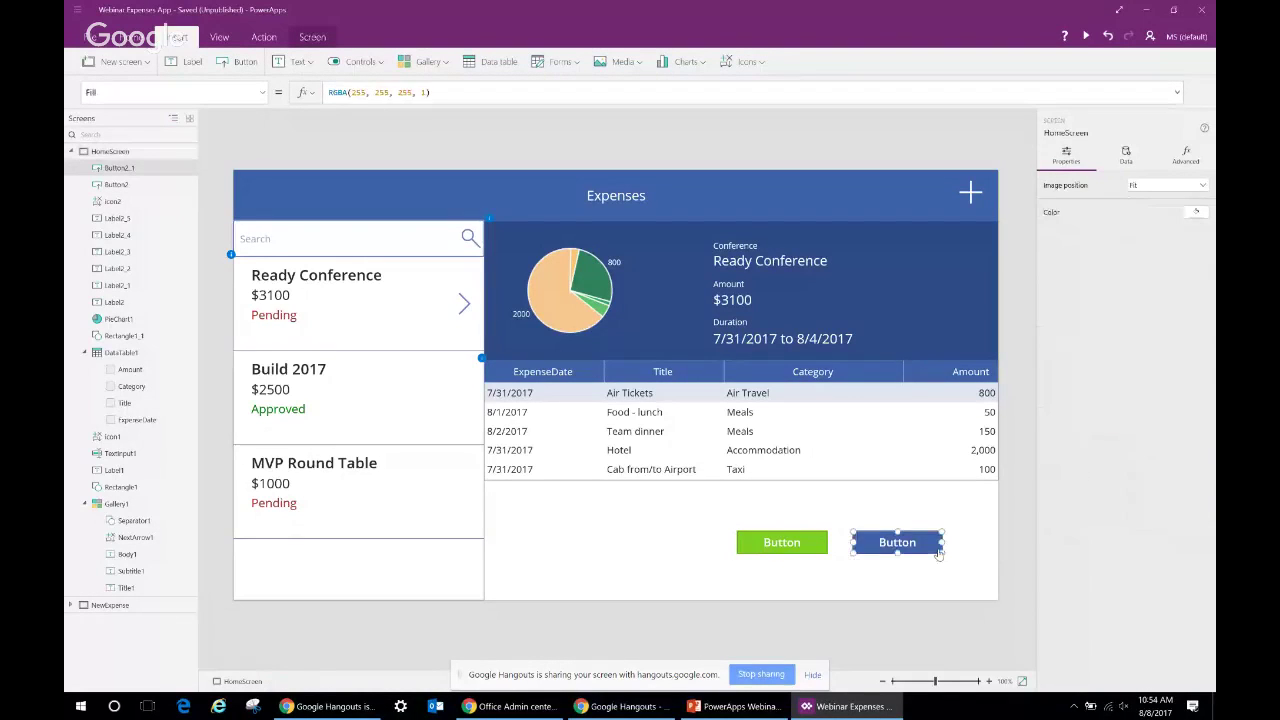
left_click(1197, 343)
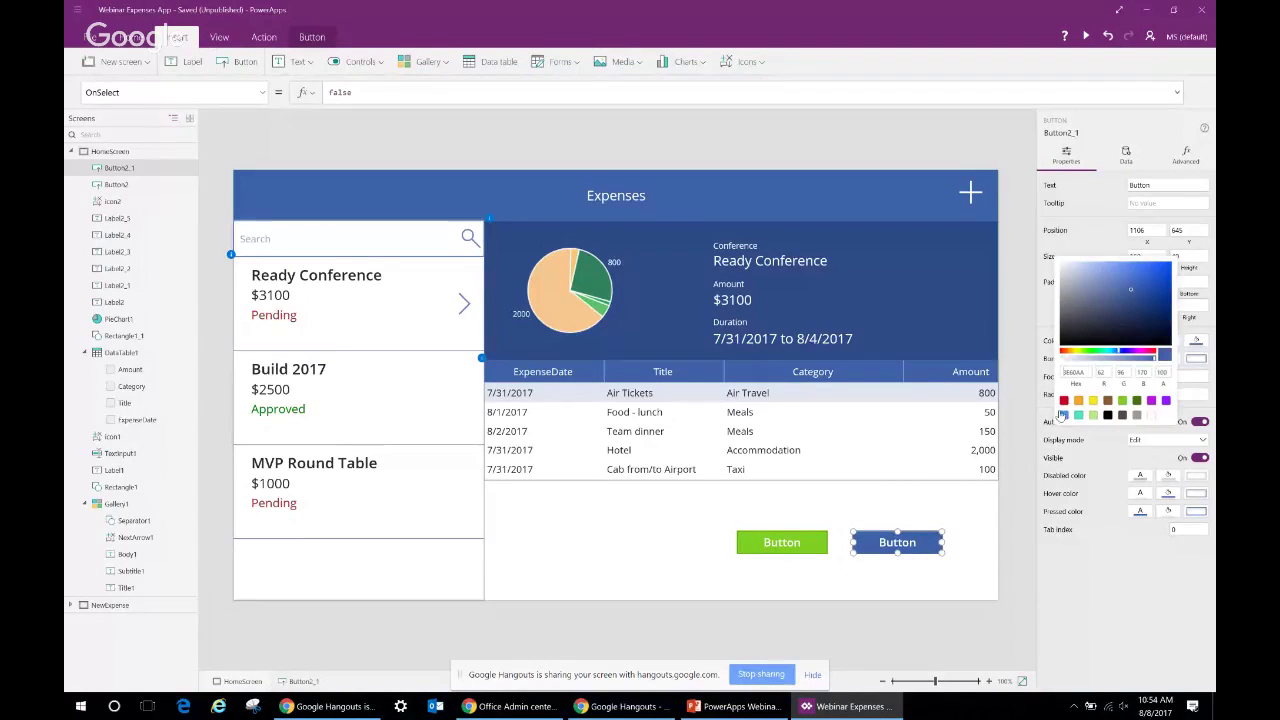
left_click(1064, 400)
left_click(880, 515)
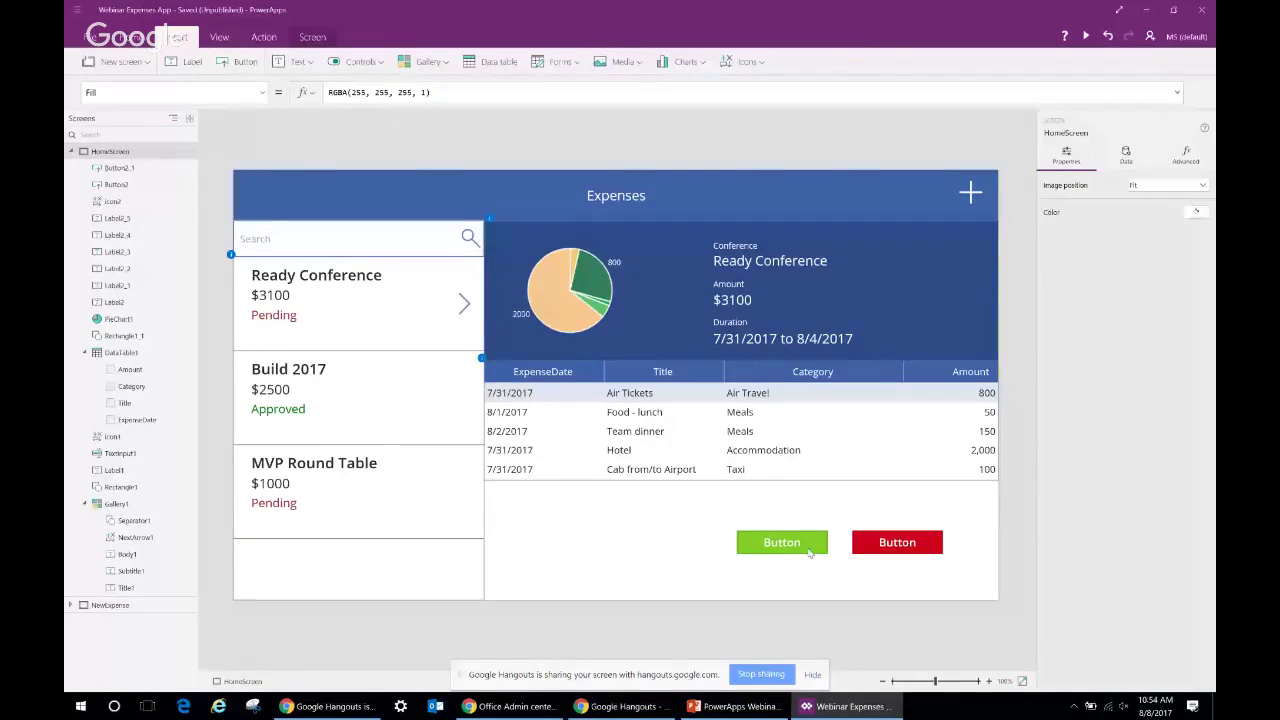
Label the green button Approve and the red button Reject
left_click(805, 544)
left_click(785, 546)
type("Aprpove")
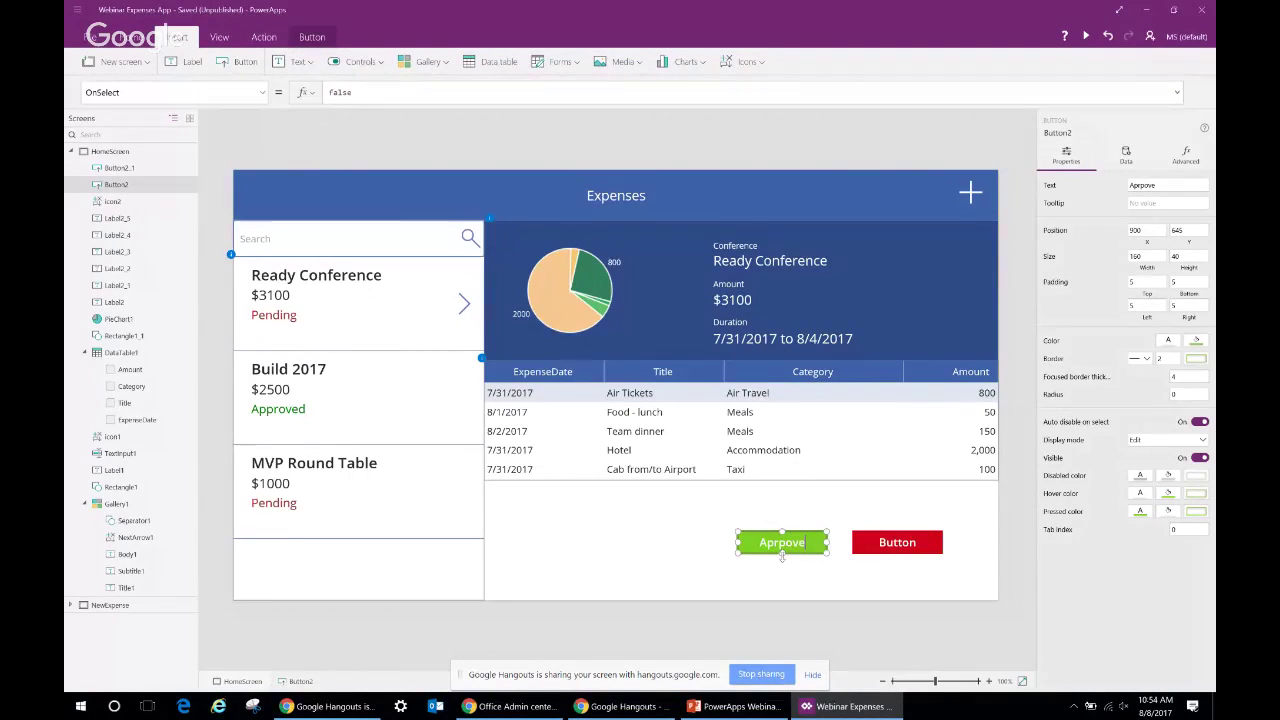
double_click(787, 546)
type("Approve")
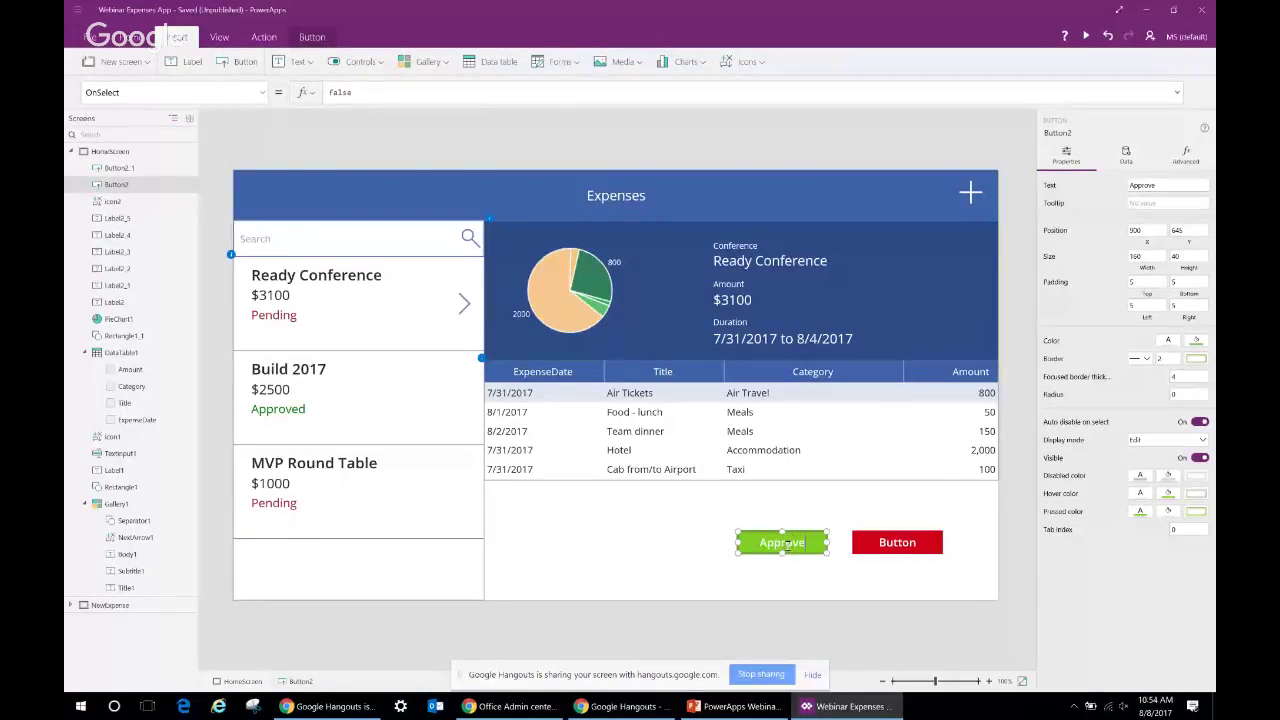
left_click(895, 545)
left_click(892, 548)
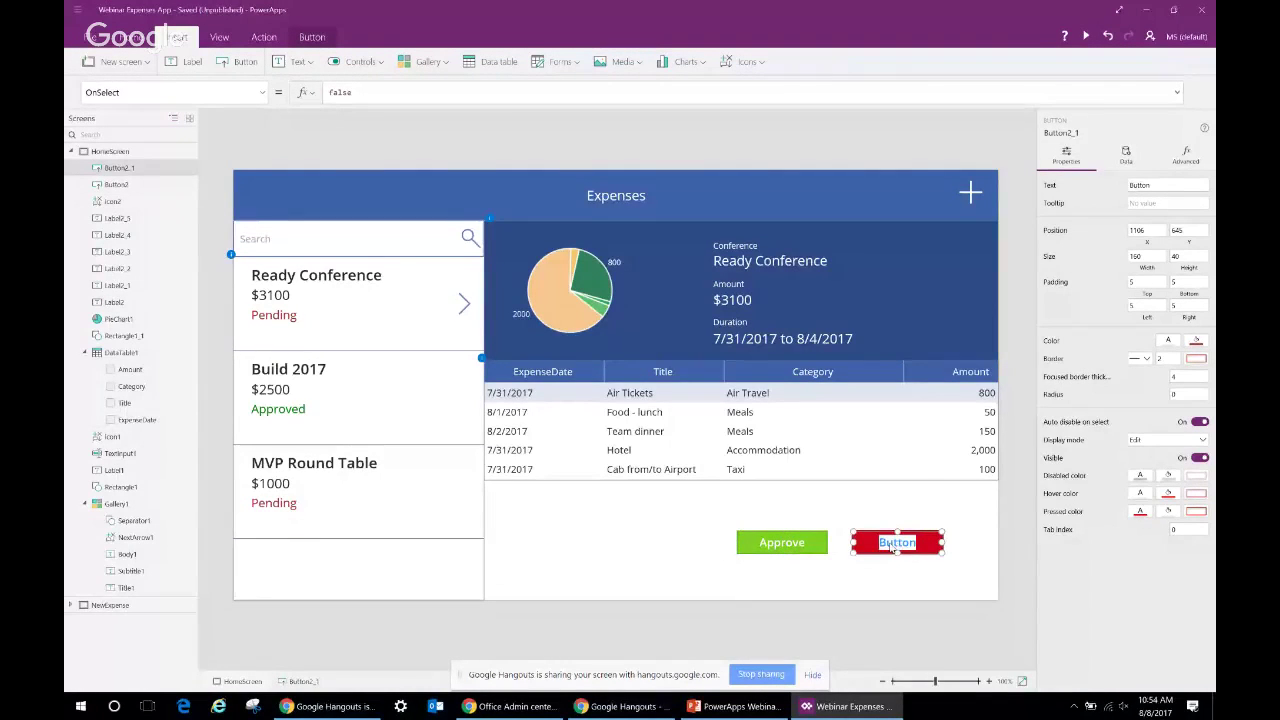
type("Reject")
left_click(907, 581)
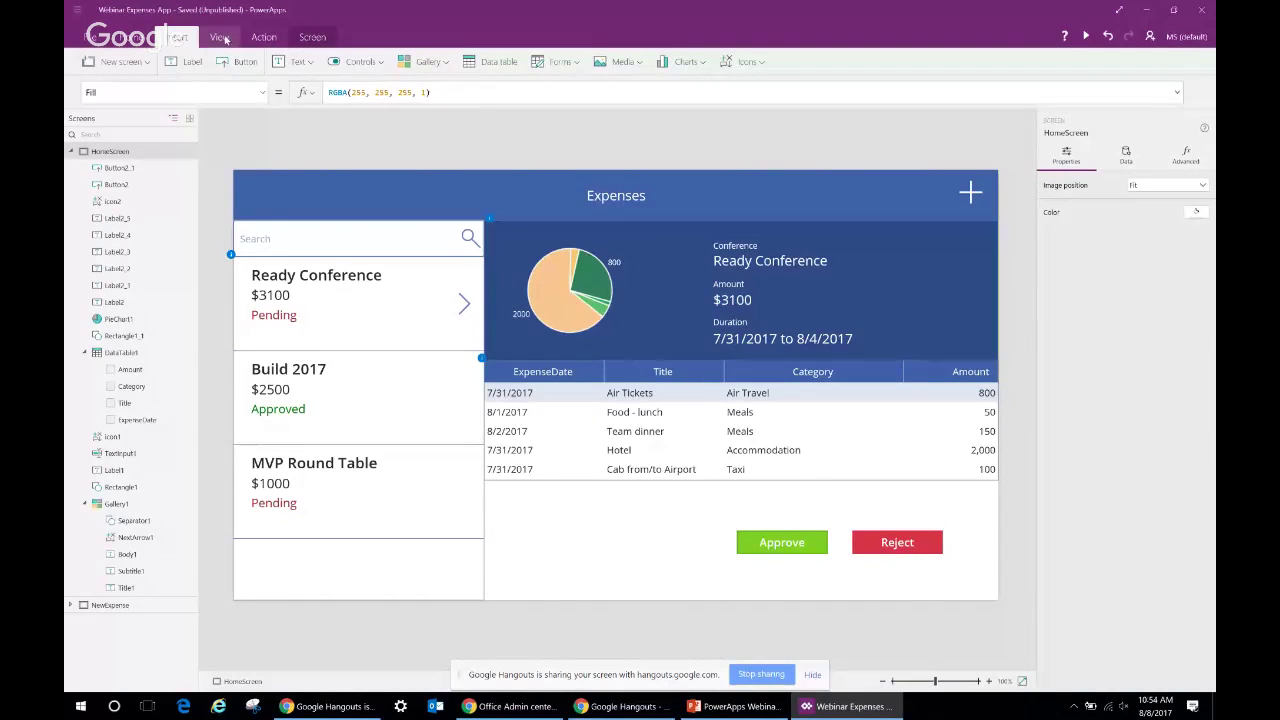
Add a text input about 362 wide beside the Approve button, with no default text and the hint text Approve/Reject Comments
left_click(307, 64)
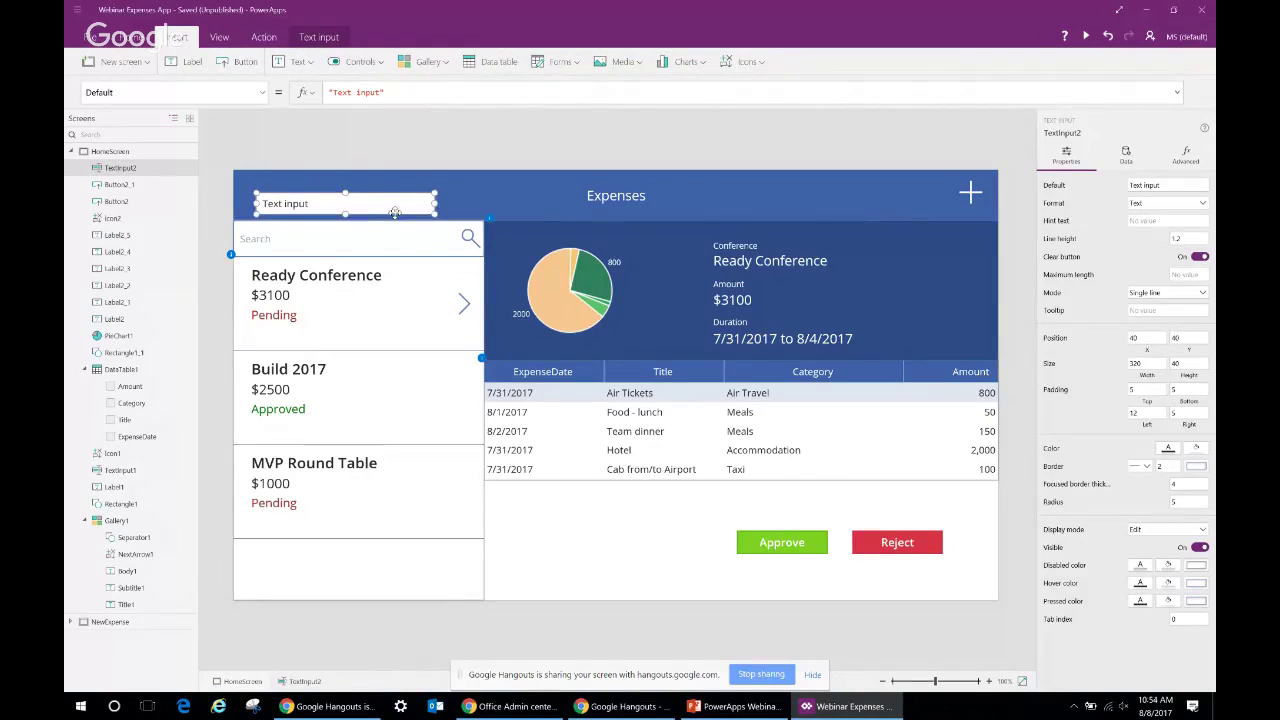
left_click_drag(400, 214, 711, 545)
left_click(1185, 184)
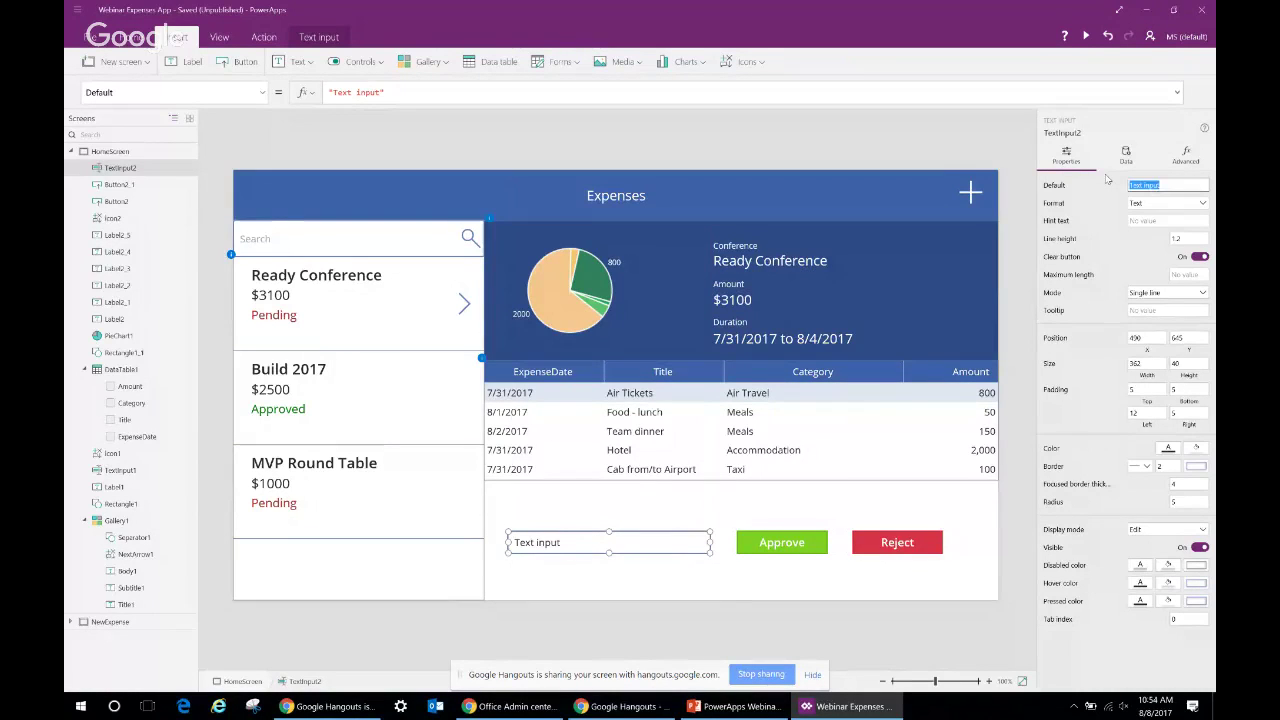
key("BackSpace")
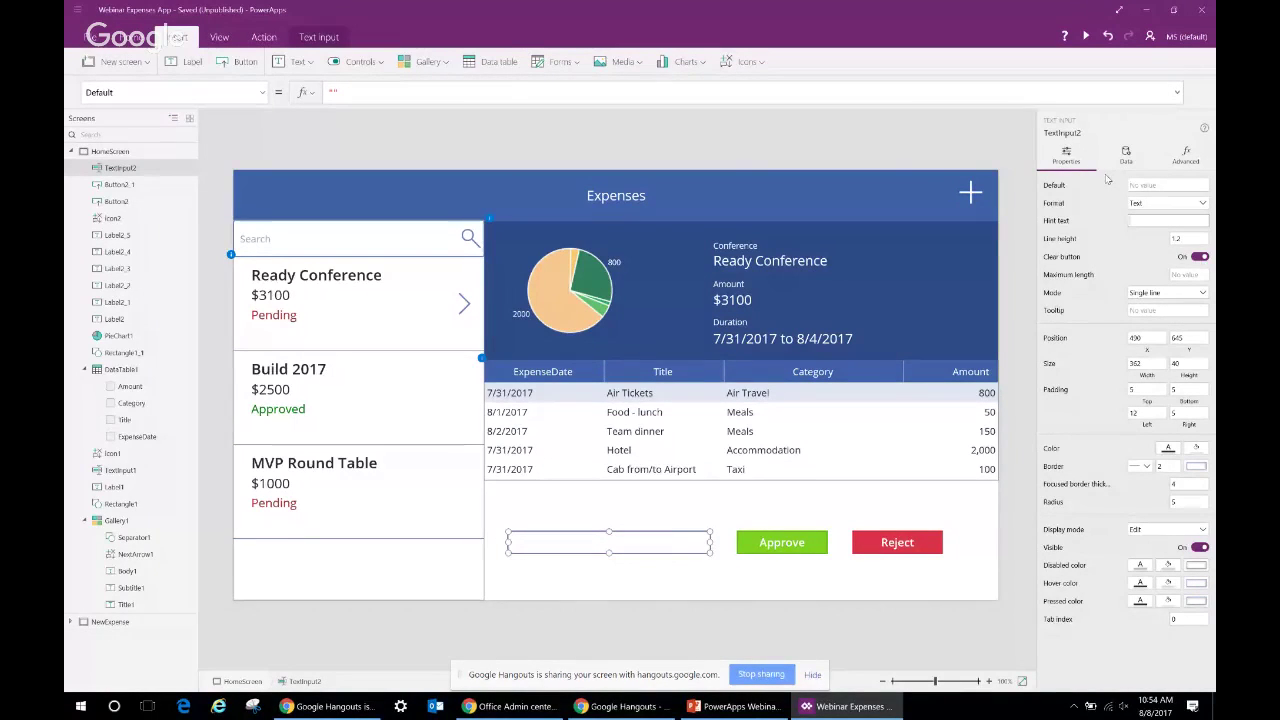
type("Approve/Reject Comments")
left_click(951, 563)
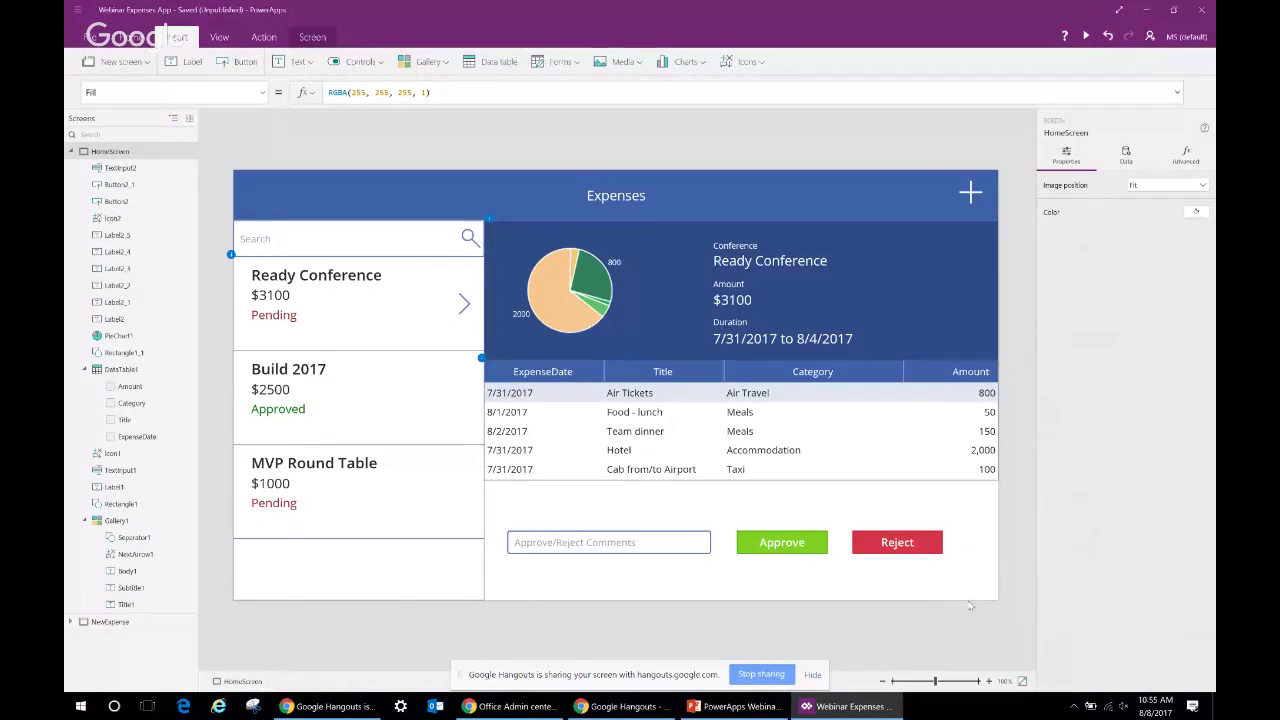
Group the comments input with the Approve and Reject buttons
left_click_drag(986, 578, 489, 497)
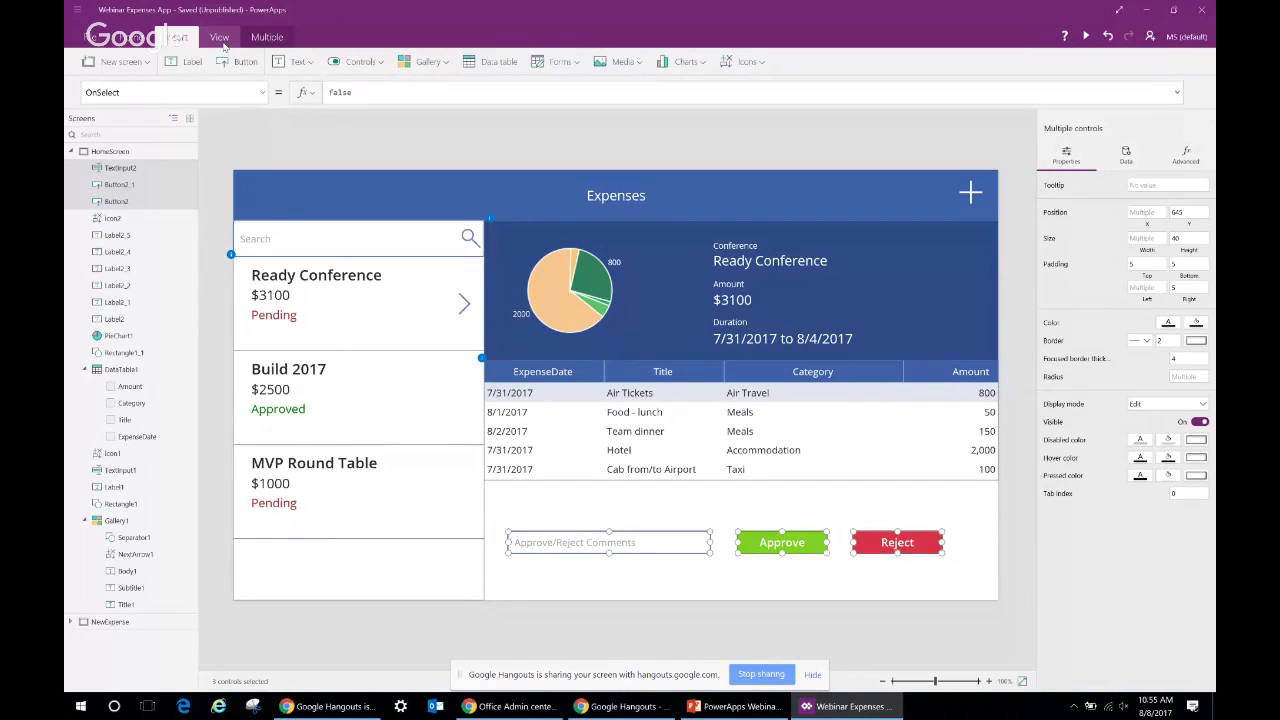
left_click(132, 37)
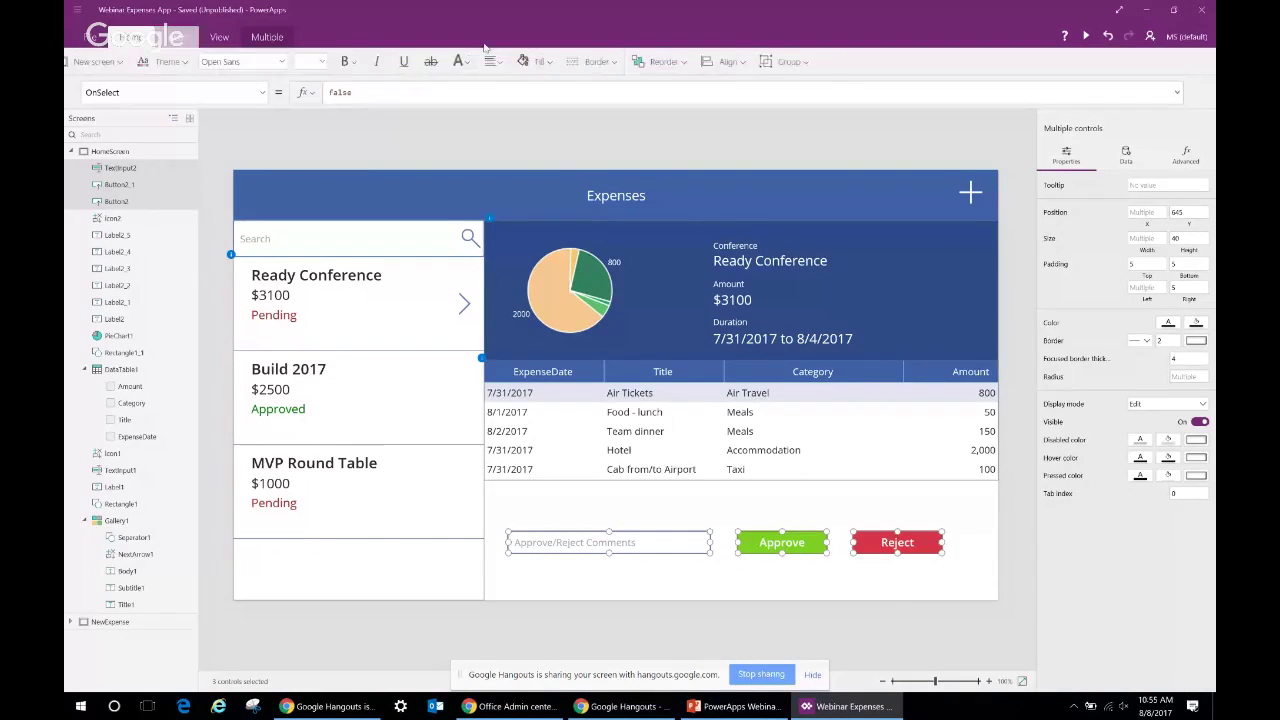
left_click(815, 62)
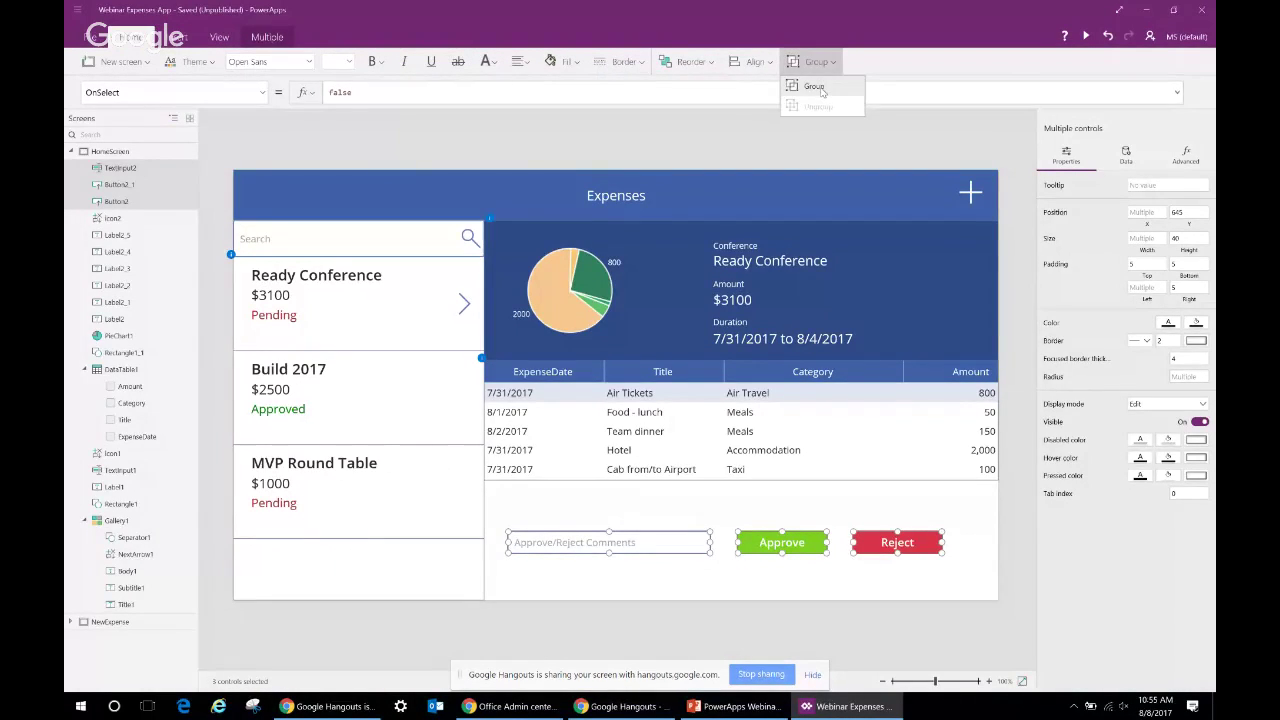
left_click(815, 87)
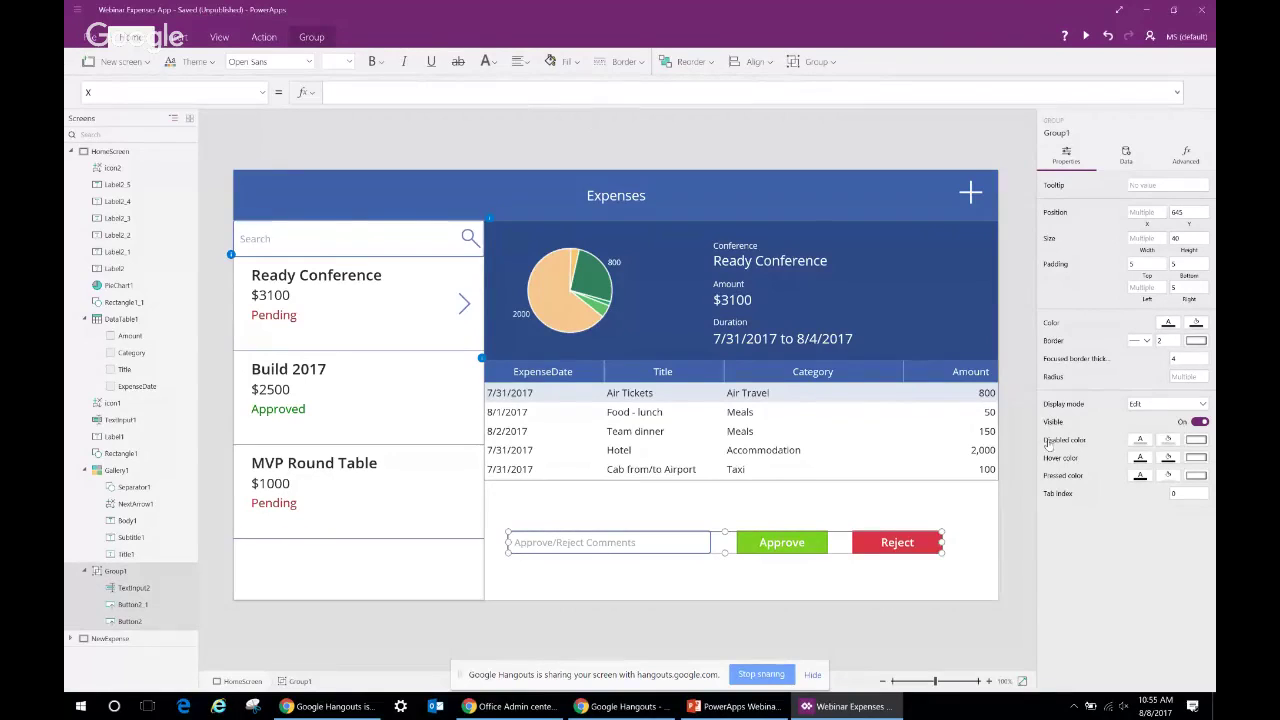
Replace the approval group's Visible value with the formula start If(Gallery1.Selected
left_click(1052, 427)
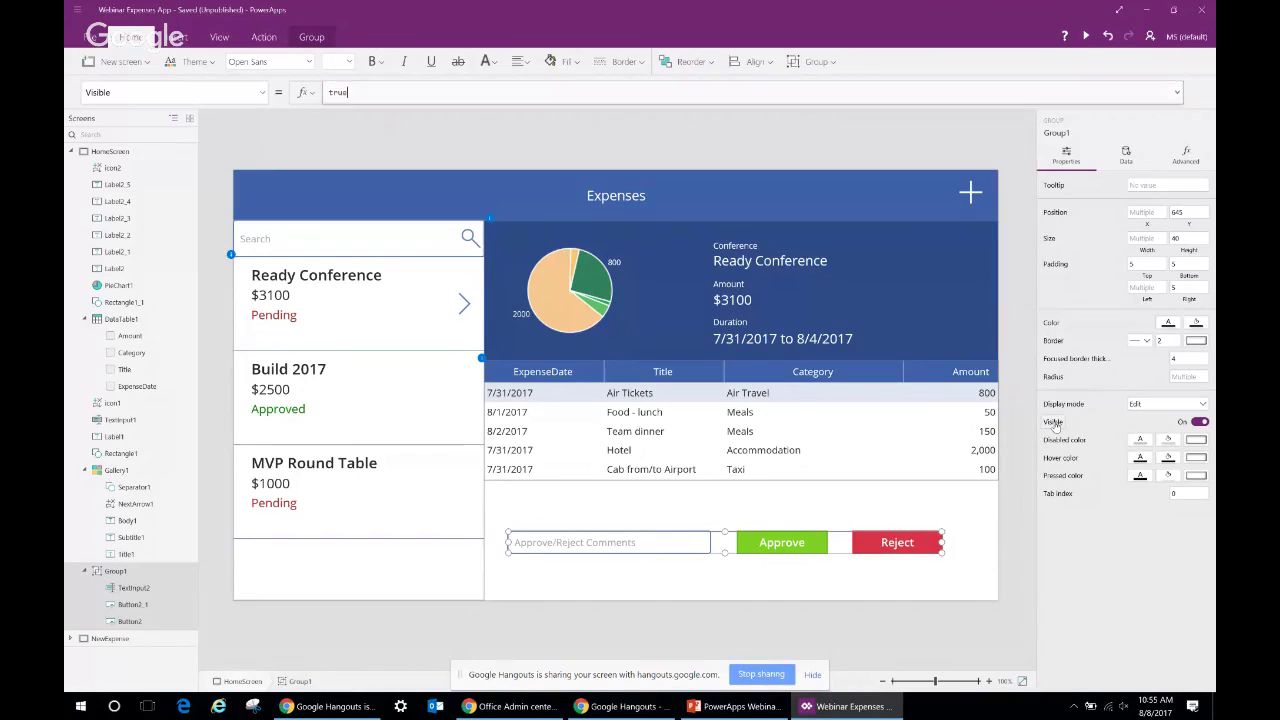
left_click(336, 92)
double_click(330, 92)
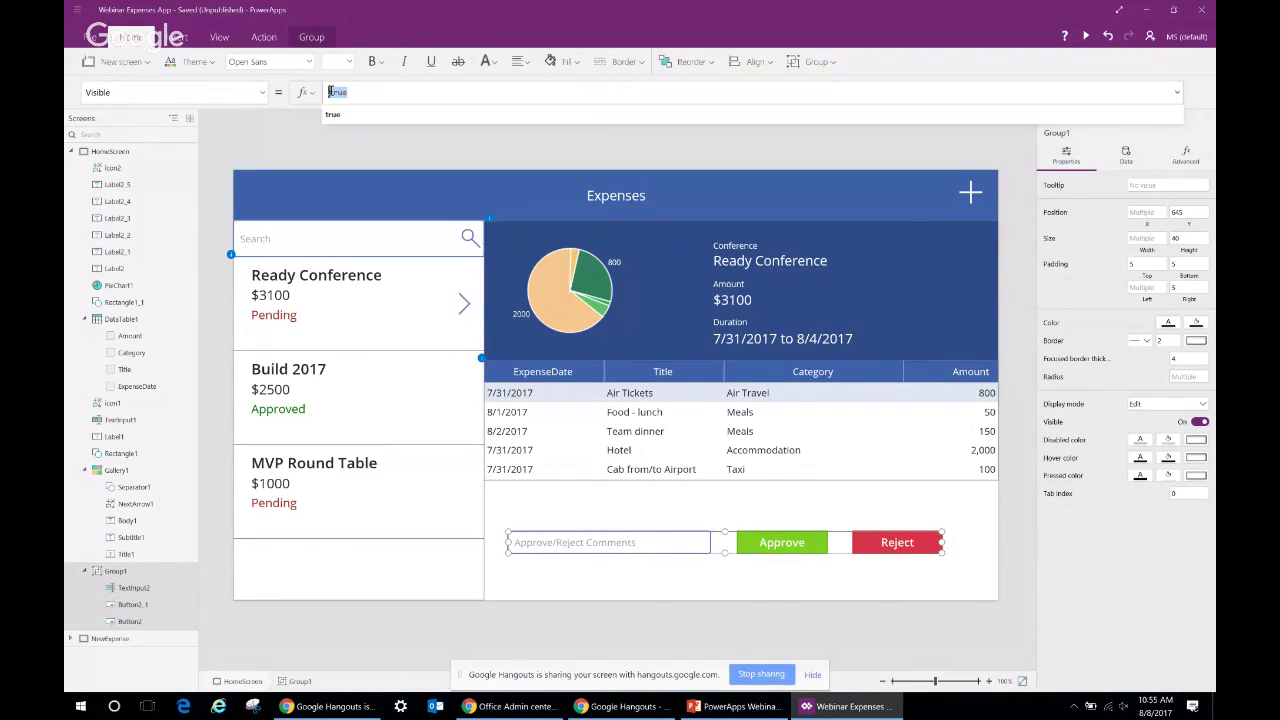
type("If(")
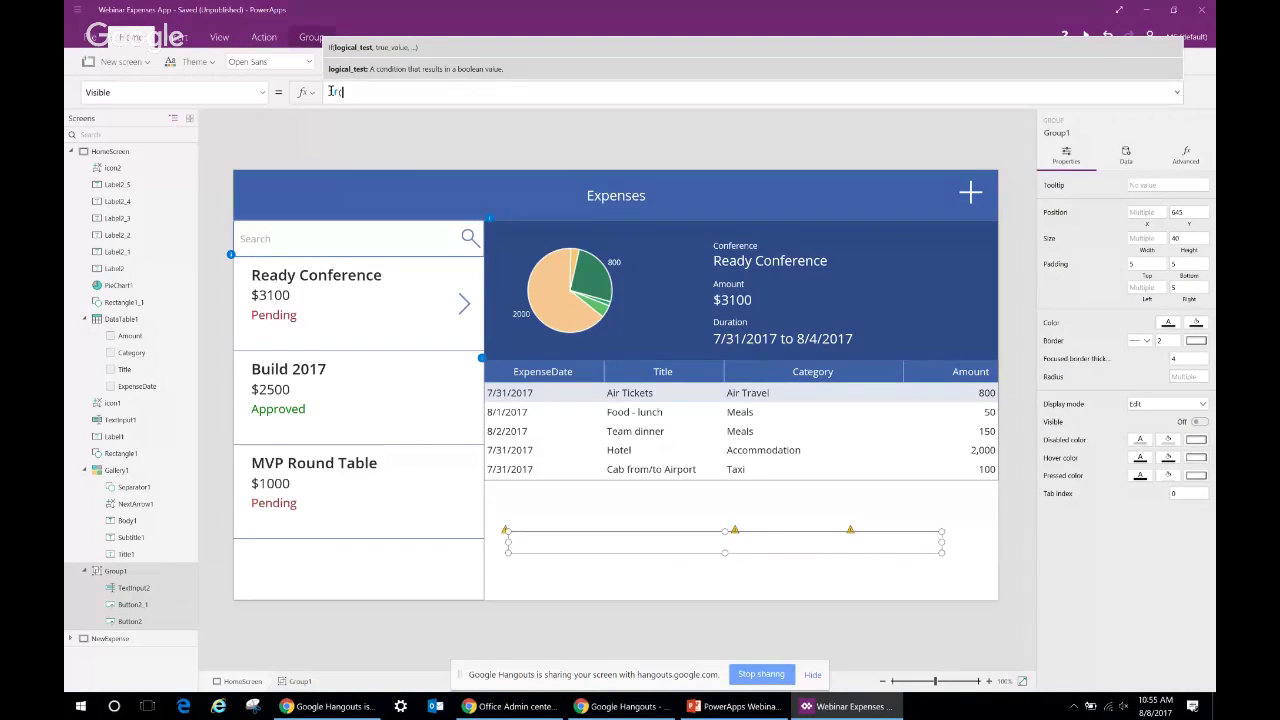
type("G")
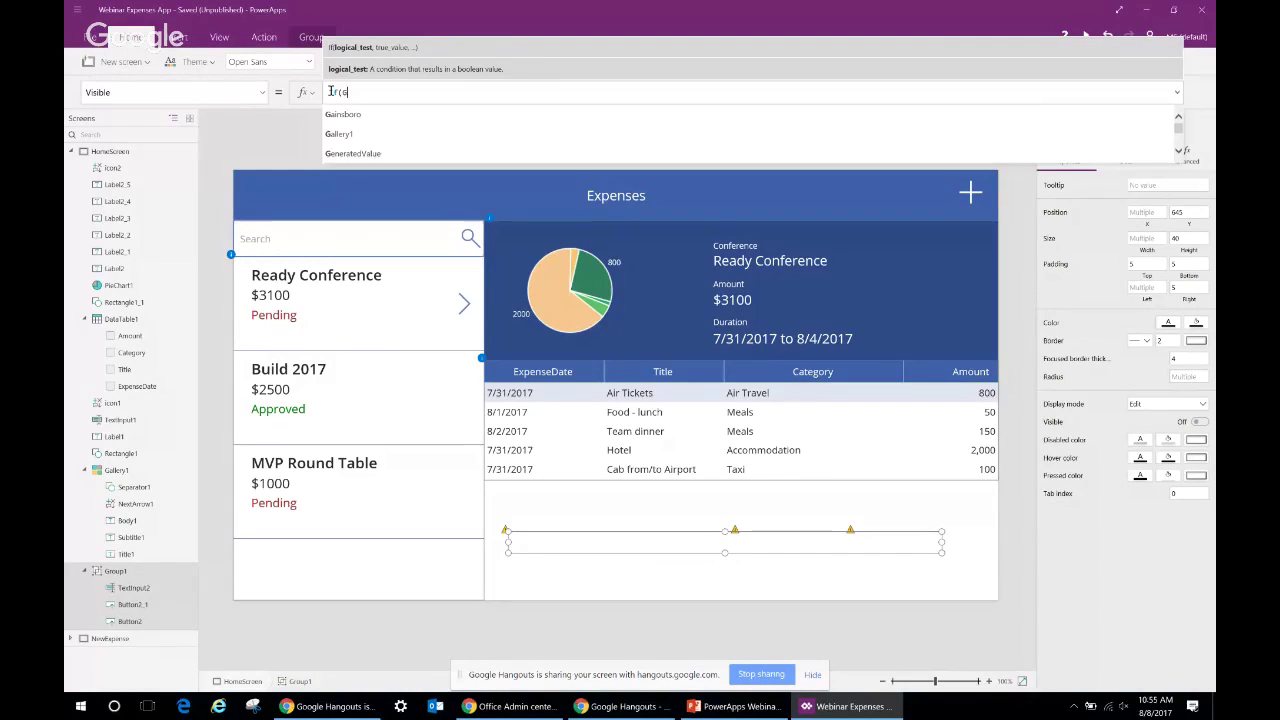
key("Down")
key("Down")
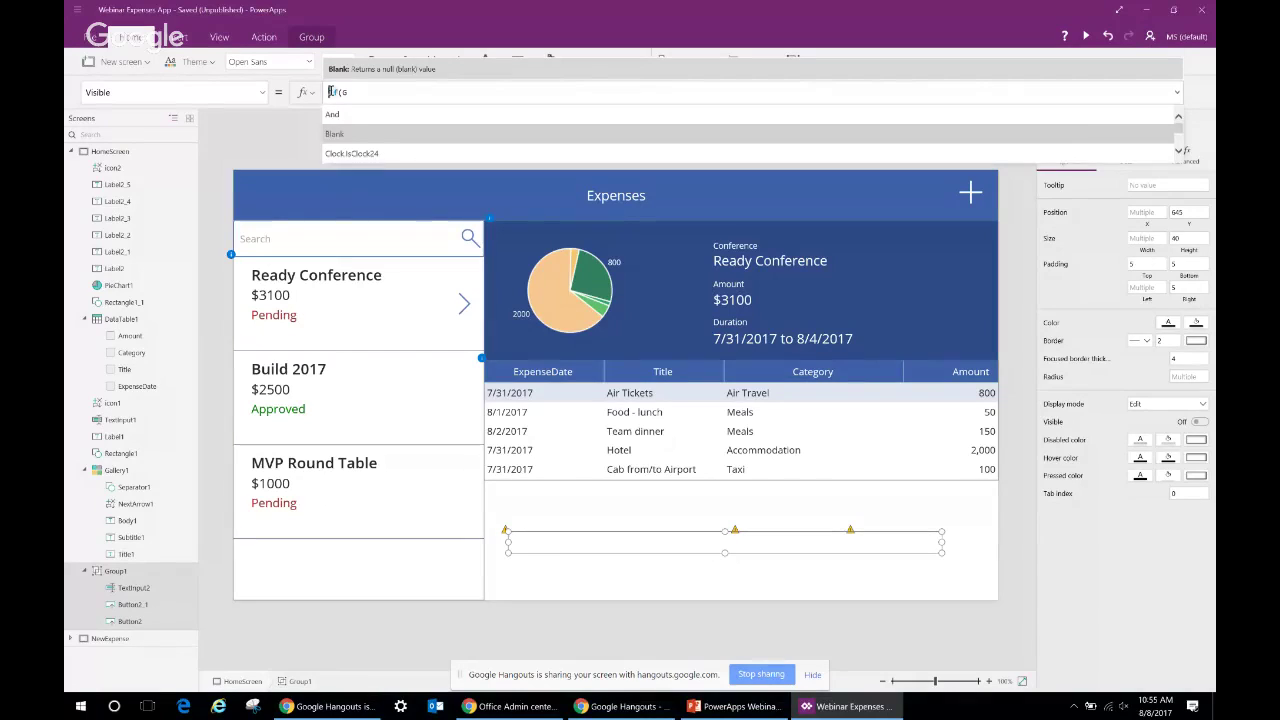
key("Up")
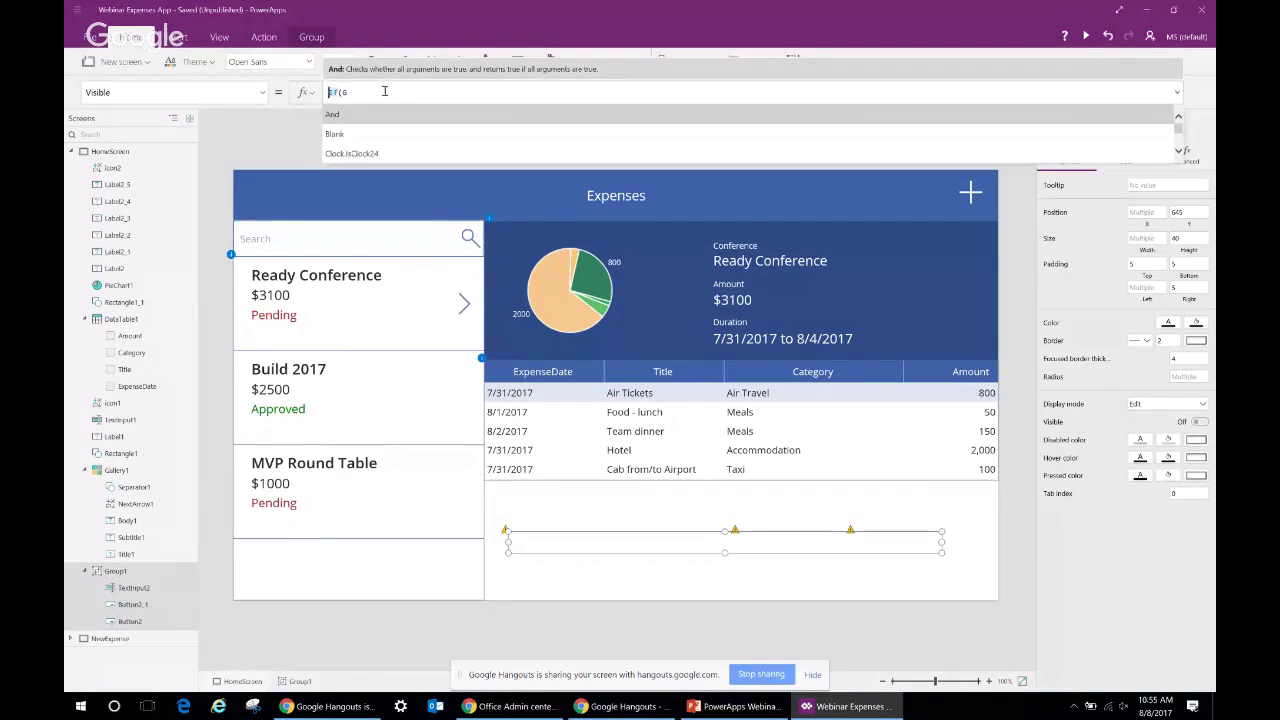
type("allery1.")
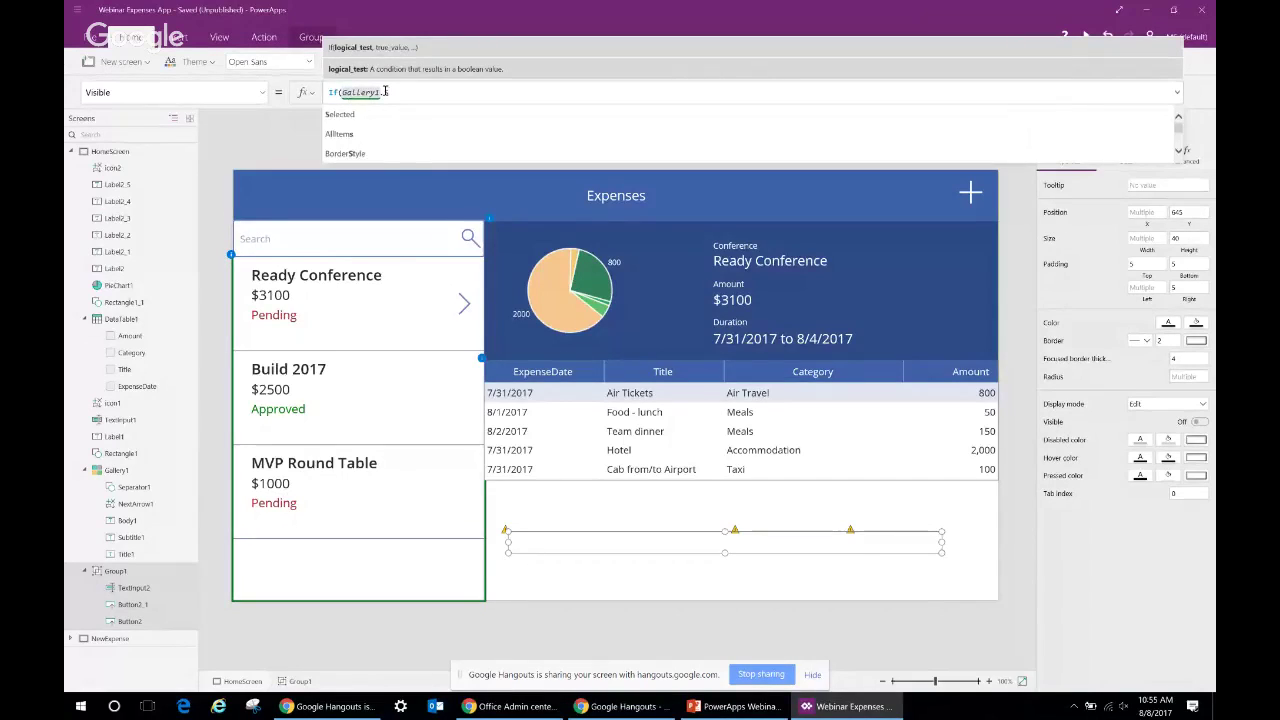
key("Tab")
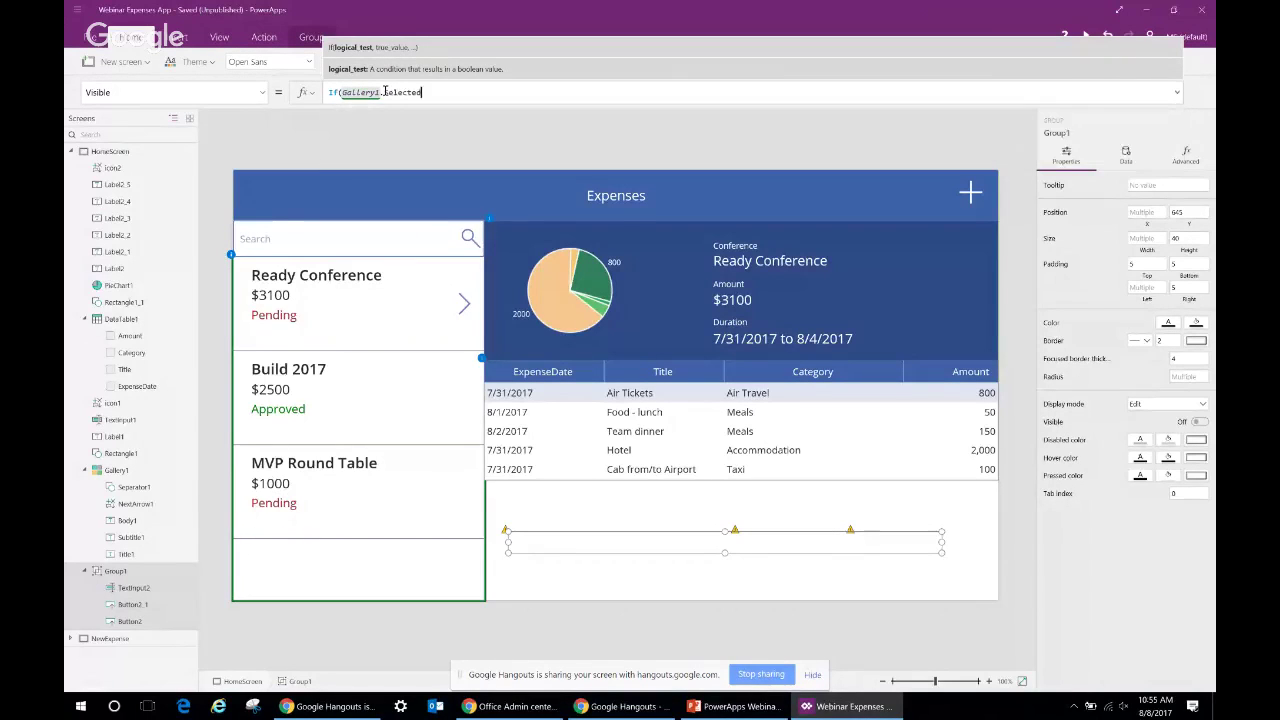
Extend the group's Visible formula with .ApproveStatus.Value="Pending"
type(".App")
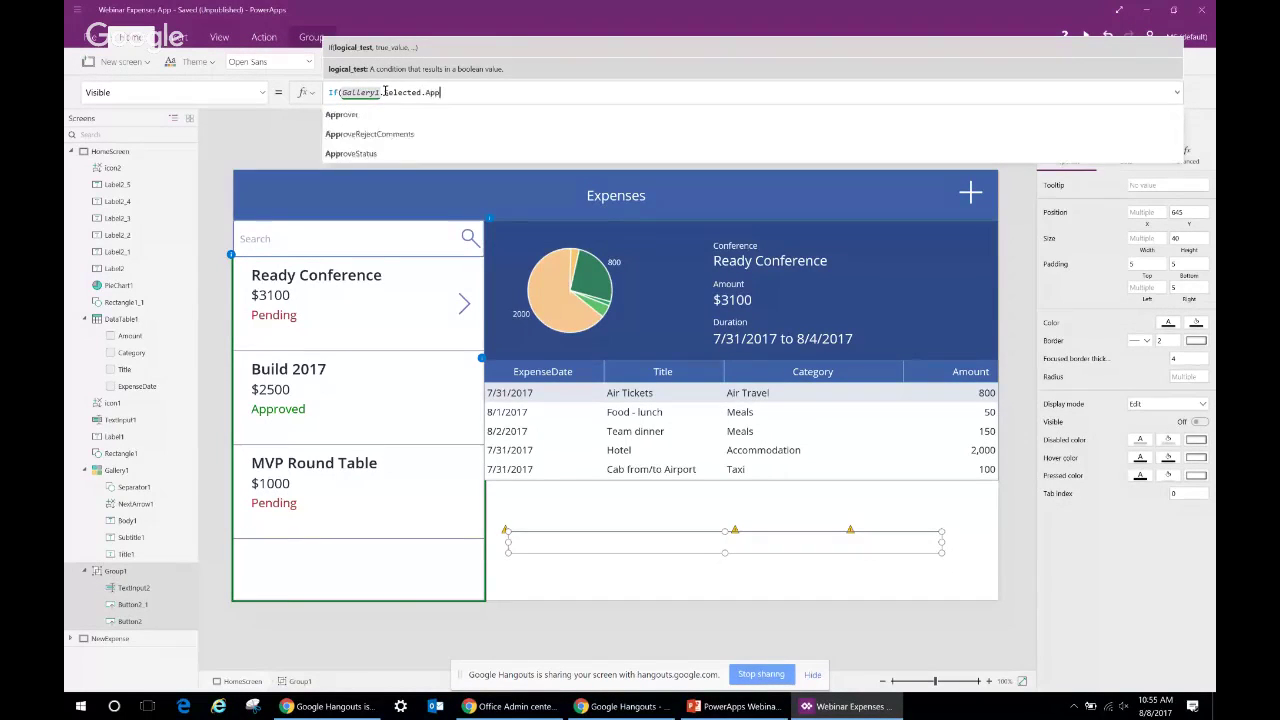
key("Down")
key("Down")
key("Tab")
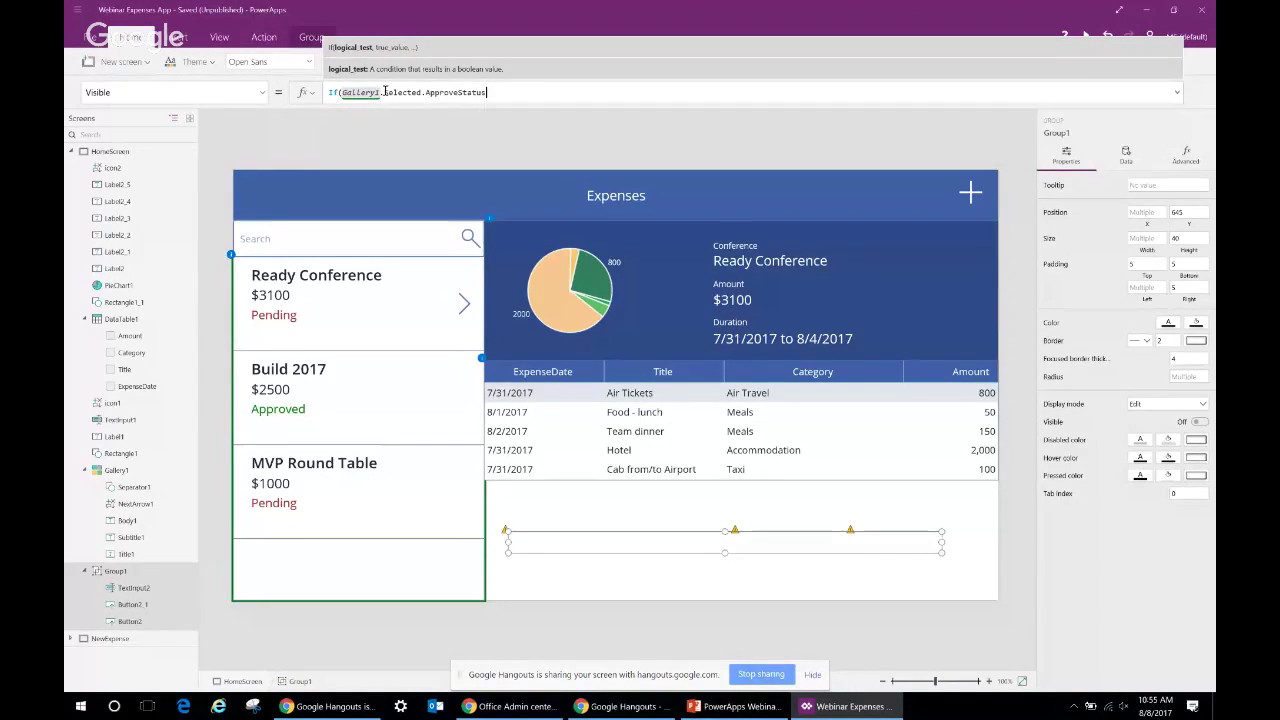
type(".Value=")
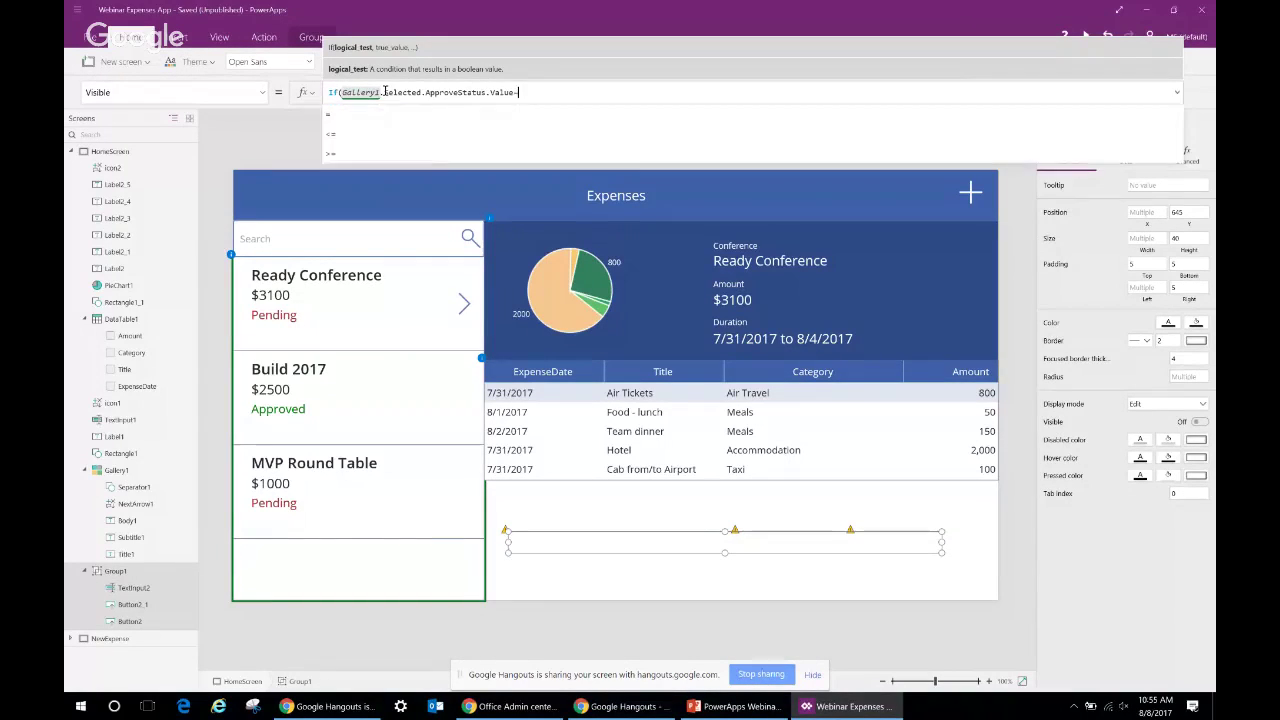
type("\"Pendi")
key("BackSpace")
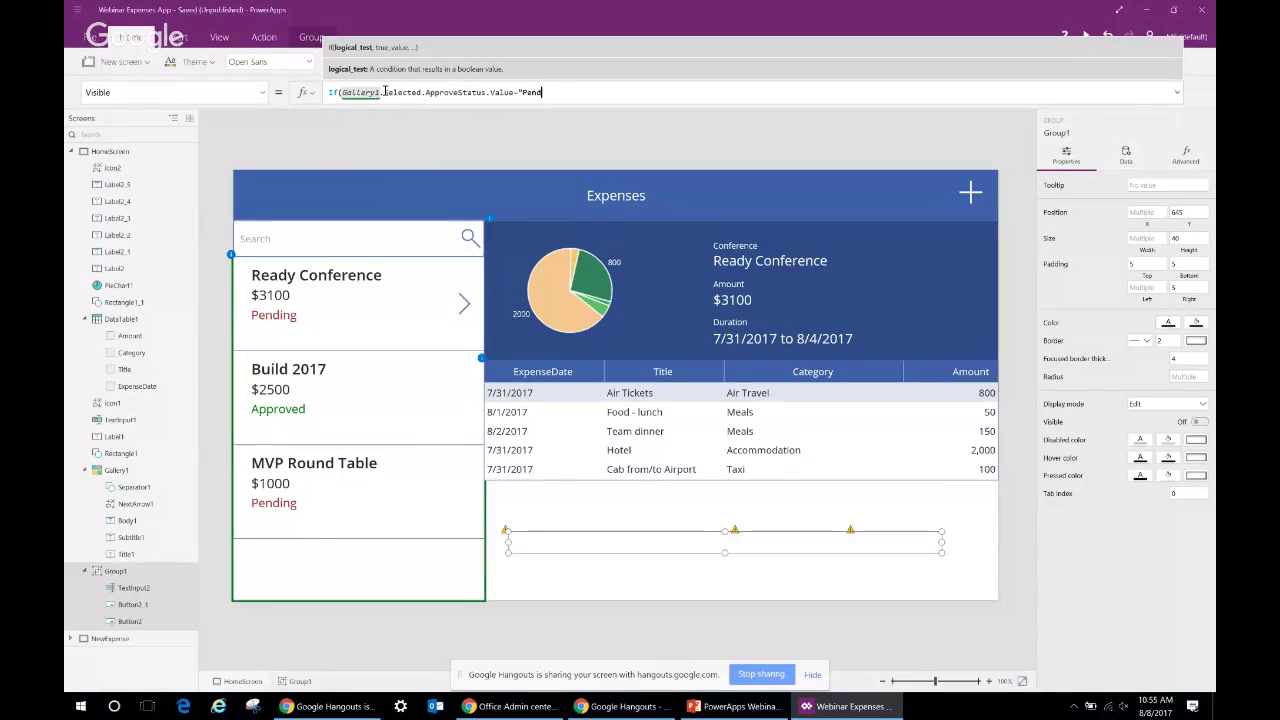
type("n")
key("BackSpace")
type("ing\"")
Remove the leading If( from the group's Visible formula, leaving Gallery1.Selected.ApproveStatus.Value="Pending"
left_click(385, 91)
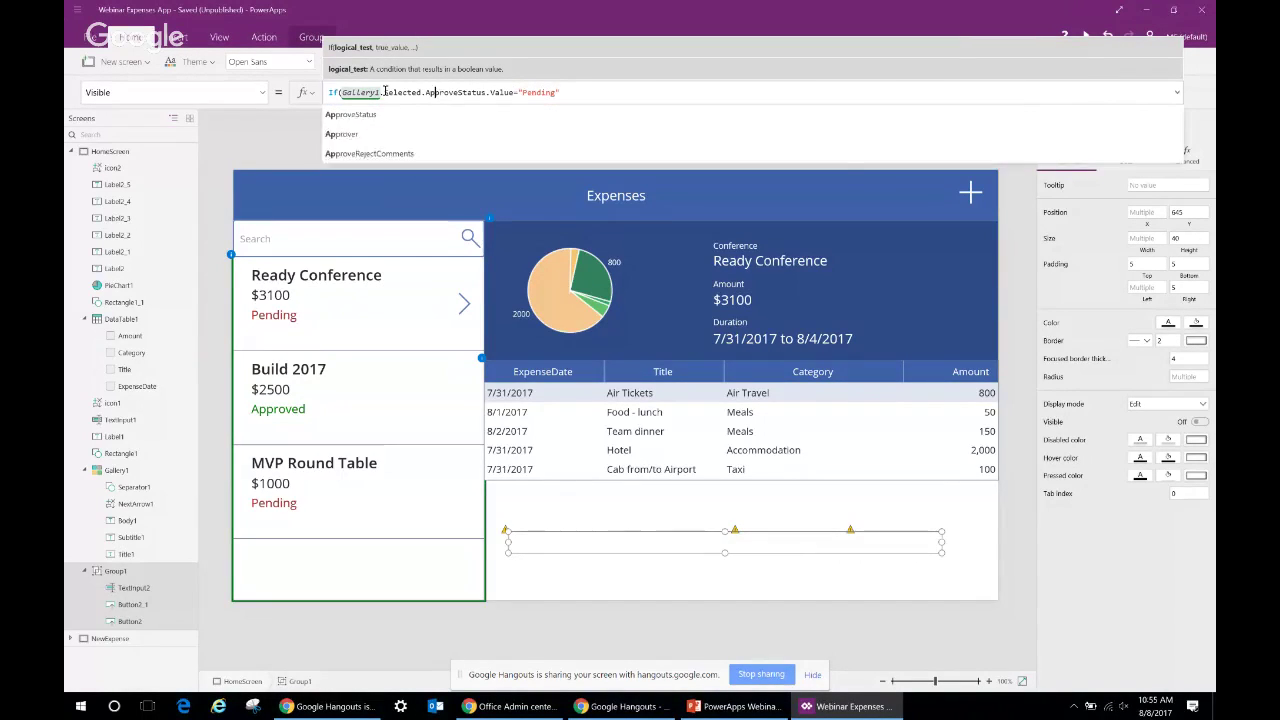
key("Left")
key("Left")
key("Left")
key("Left")
key("Left")
key("Left")
key("Left")
key("Left")
key("Left")
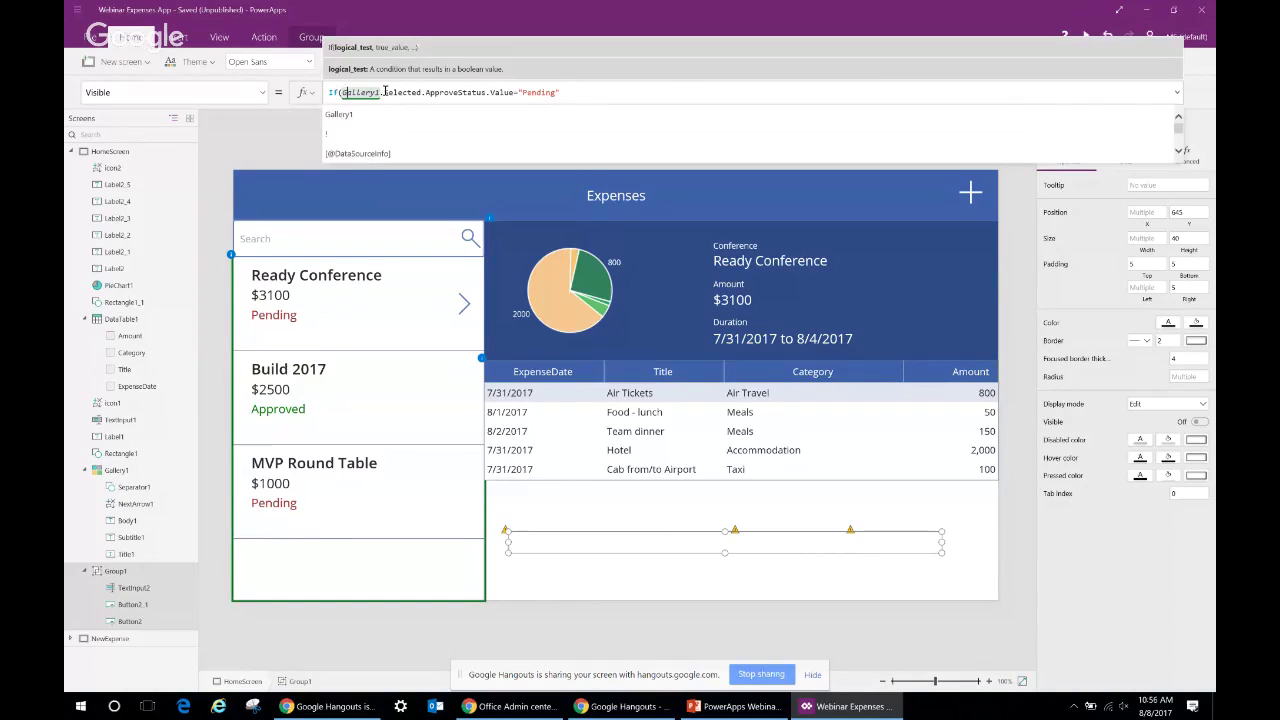
key("BackSpace")
key("BackSpace")
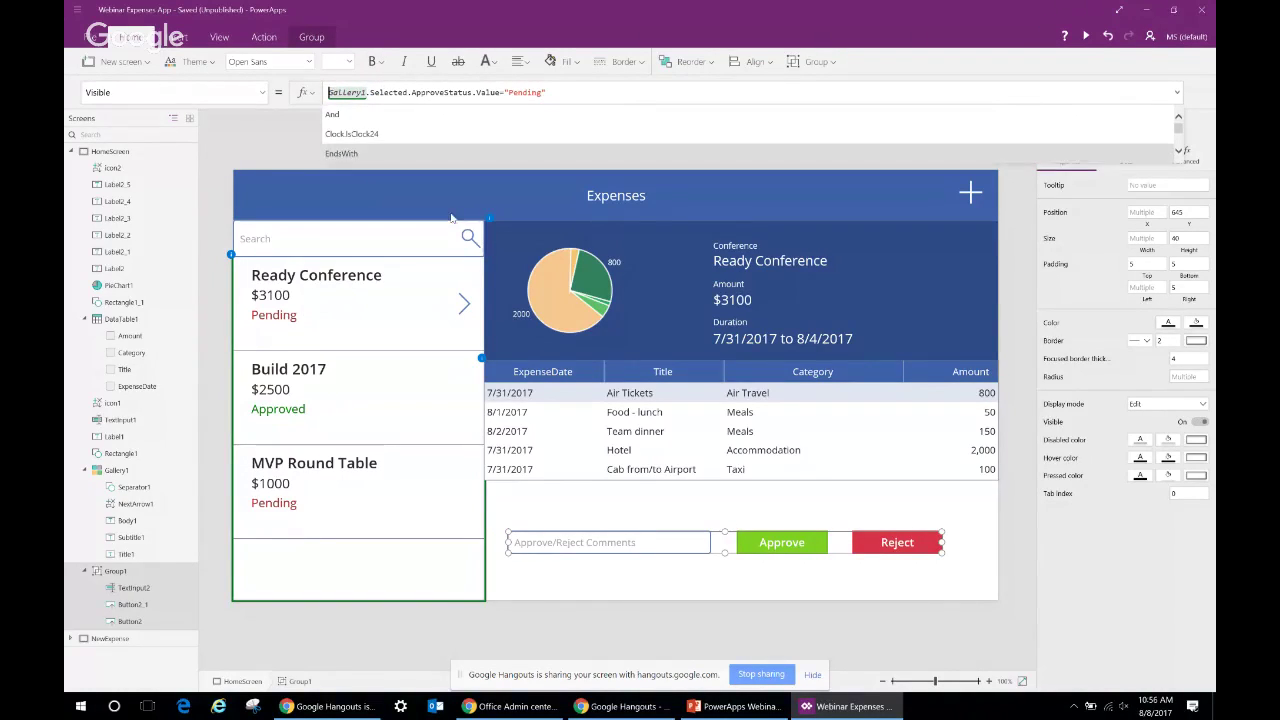
left_click(718, 595)
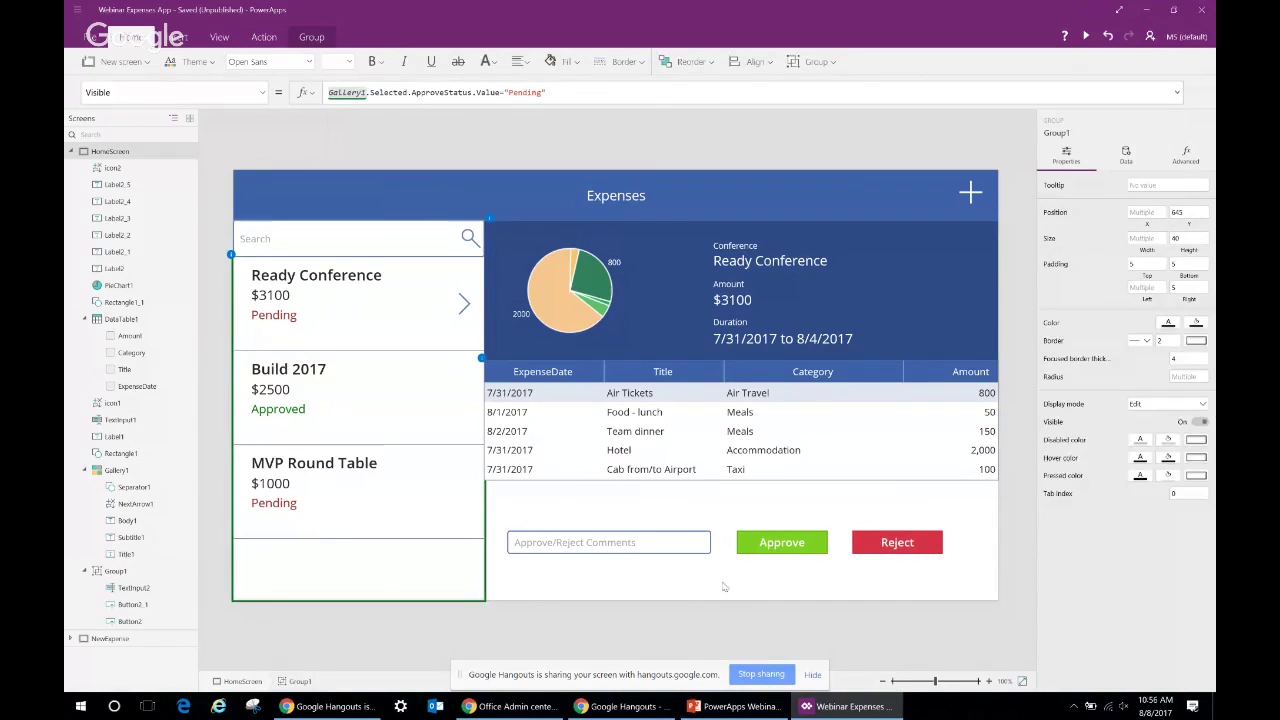
Preview the app and select the Build 2017, MVP Round Table and Ready Conference expenses to test the approval controls' visibility
left_click(1088, 37)
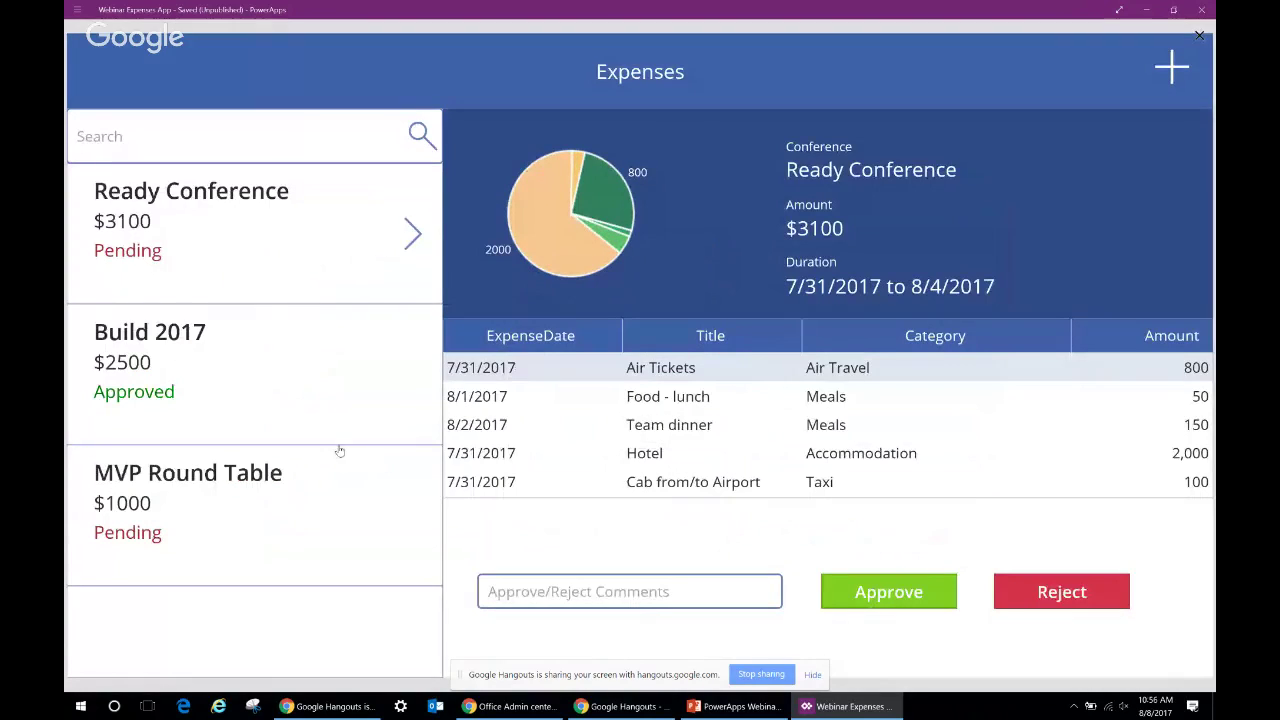
left_click(339, 444)
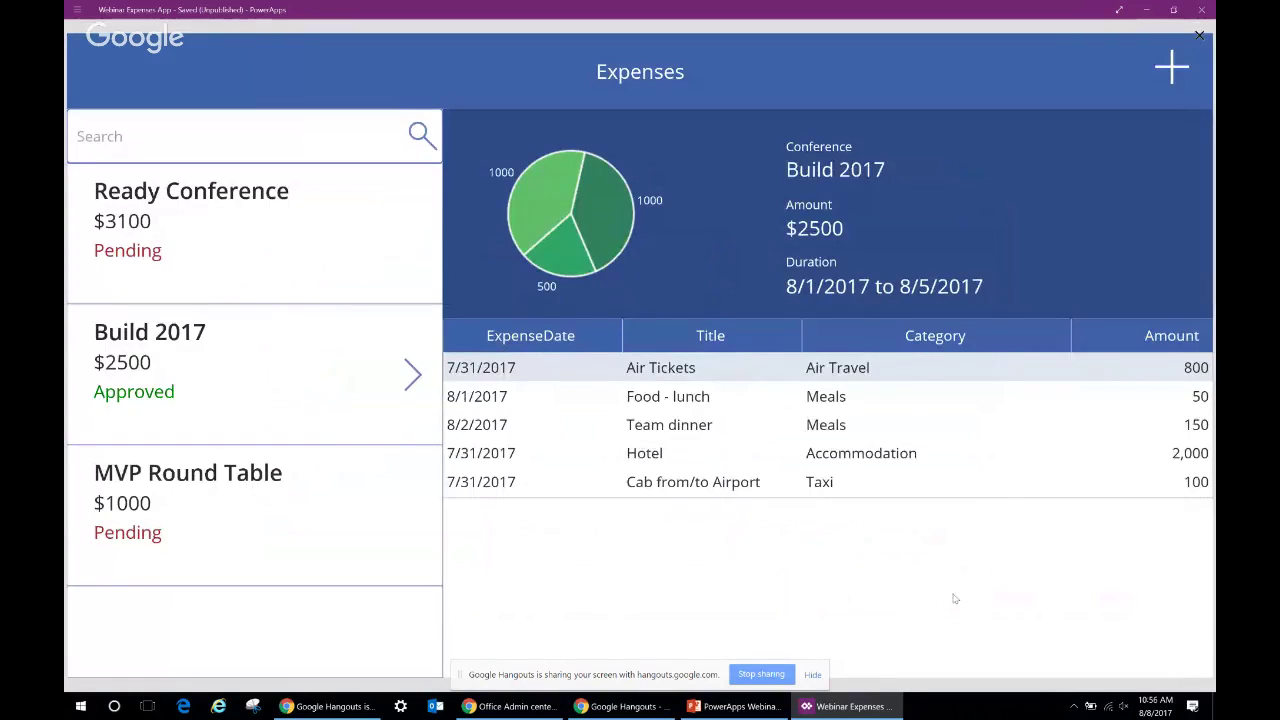
left_click(284, 504)
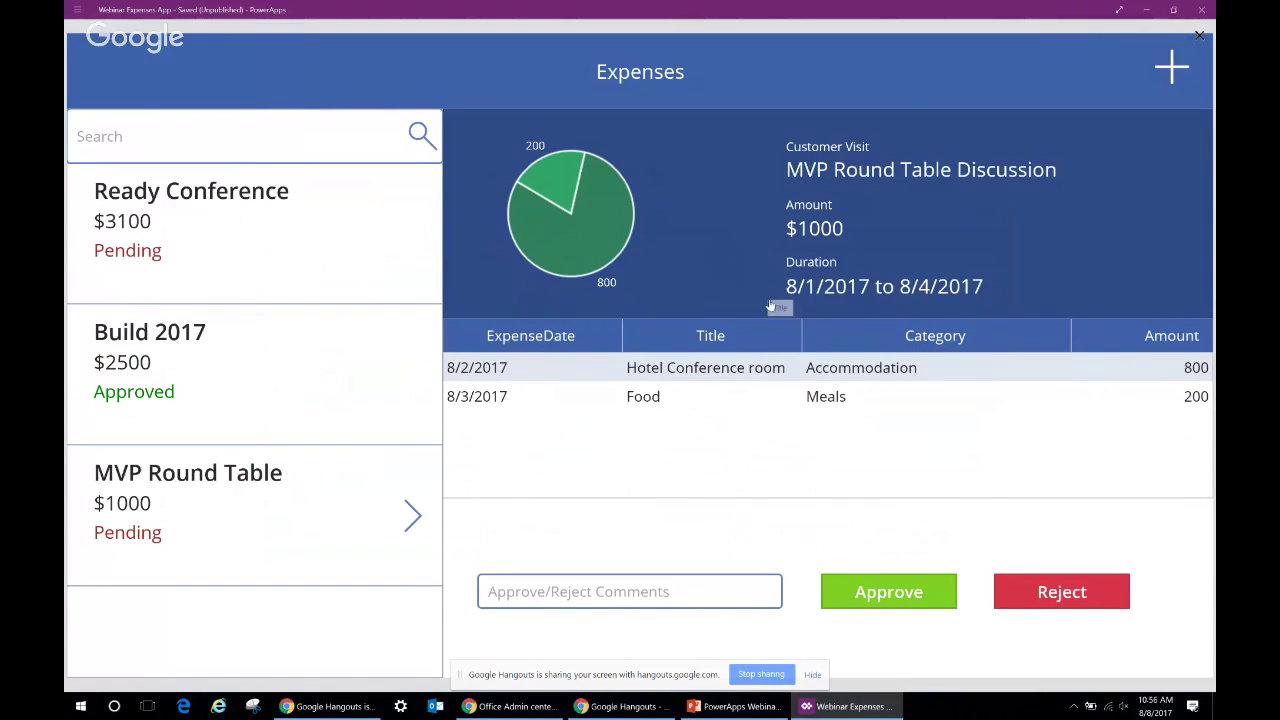
left_click(435, 213)
key("Escape")
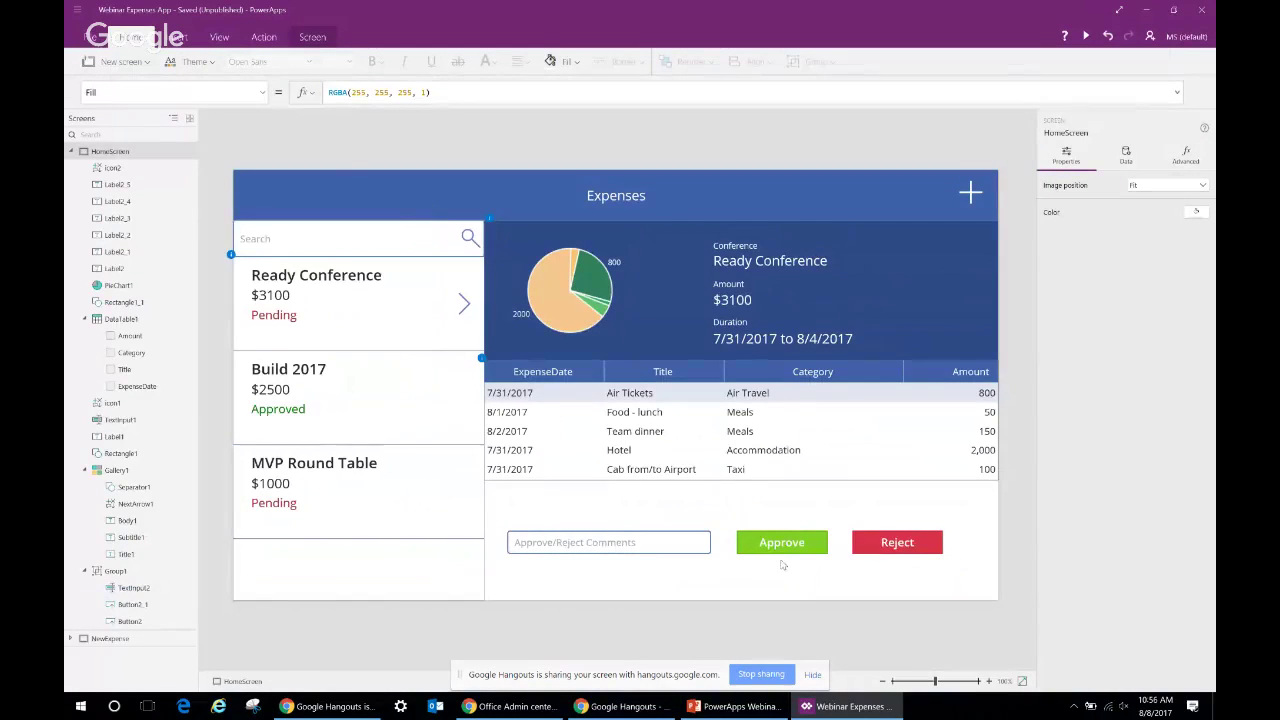
Append && User().Email to the approval group's Visible formula
left_click(784, 549)
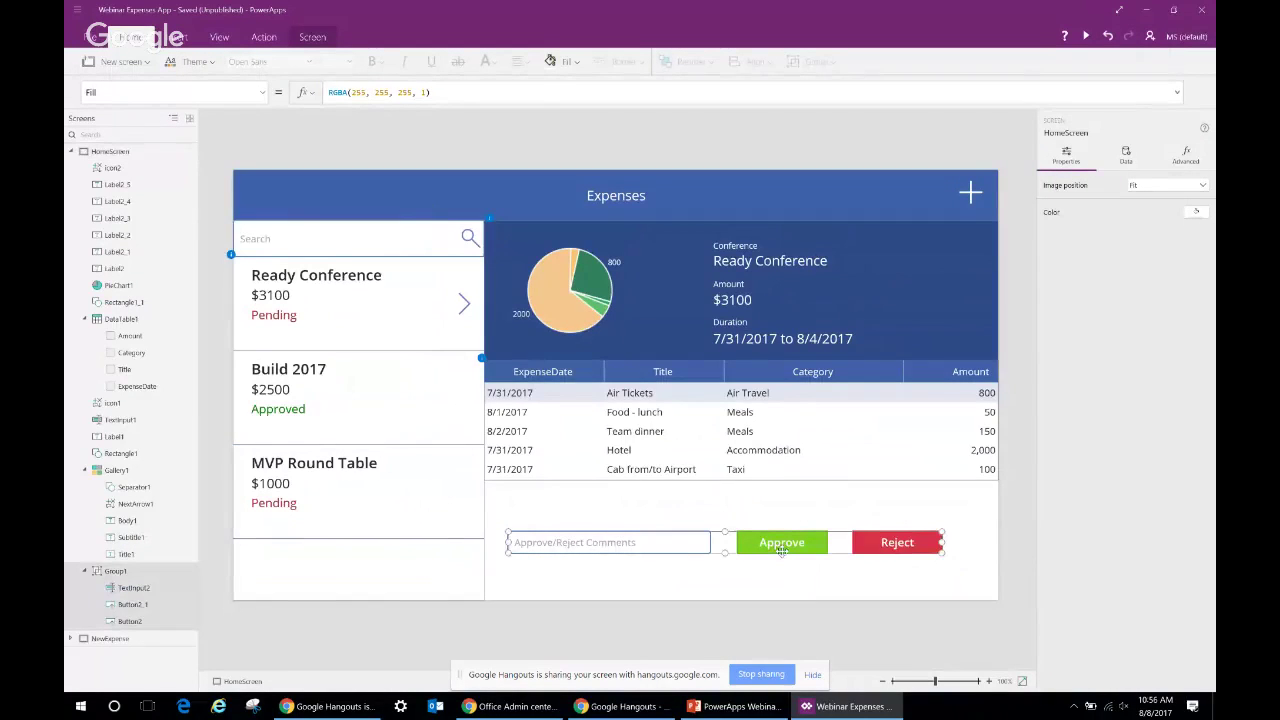
left_click(605, 93)
type("&& ")
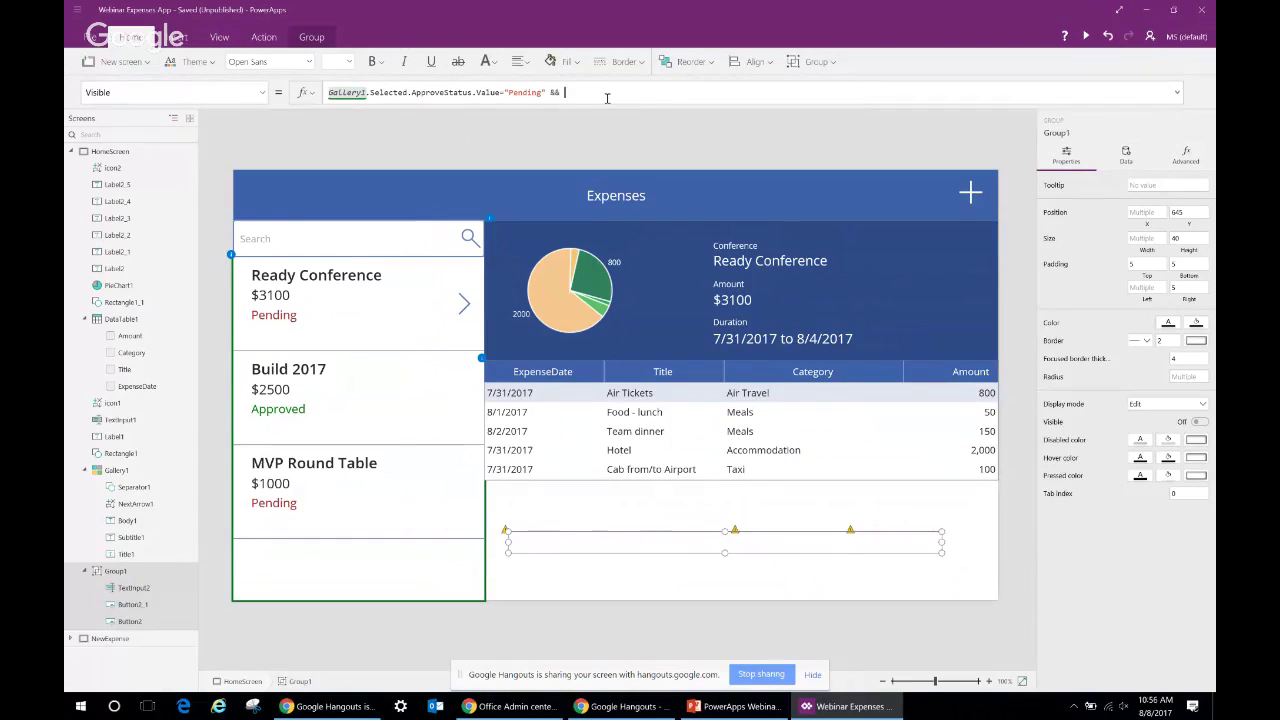
type("User().Email")
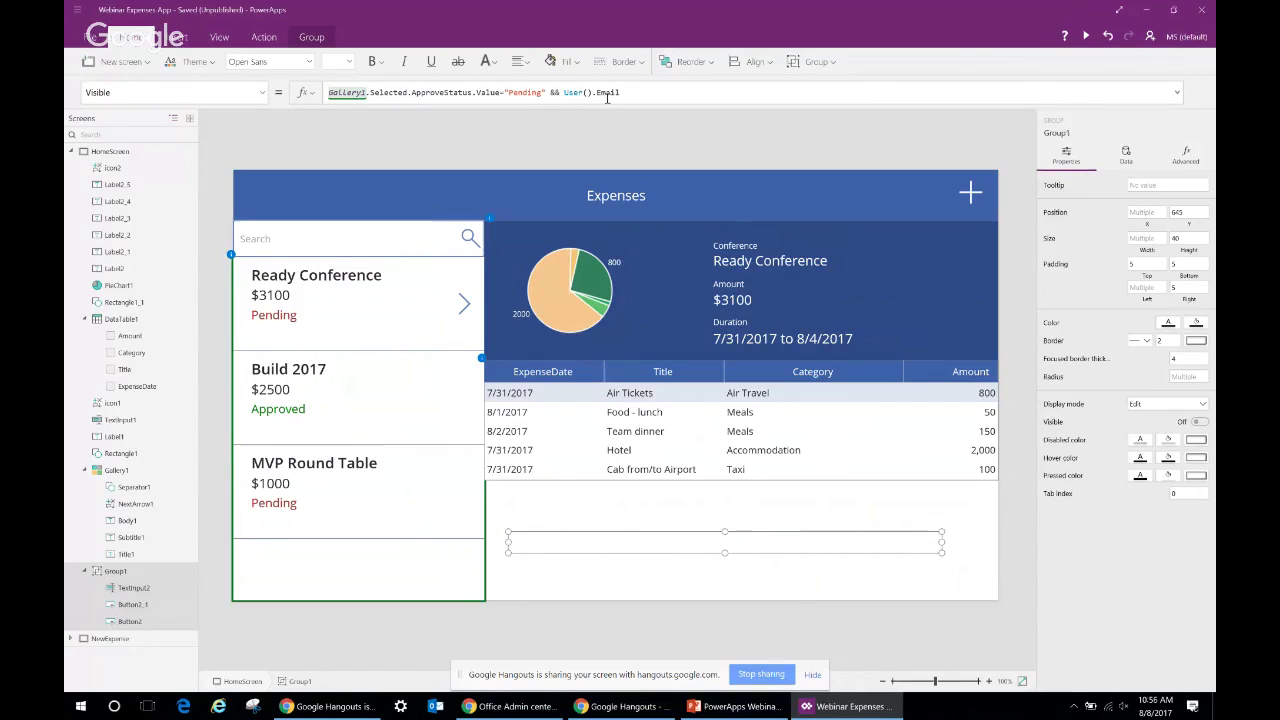
Compare the user's email in the group's Visible formula with Gallery1.Selected.Approver.Email
type(" =")
type(" Gallery1")
type(".Selected")
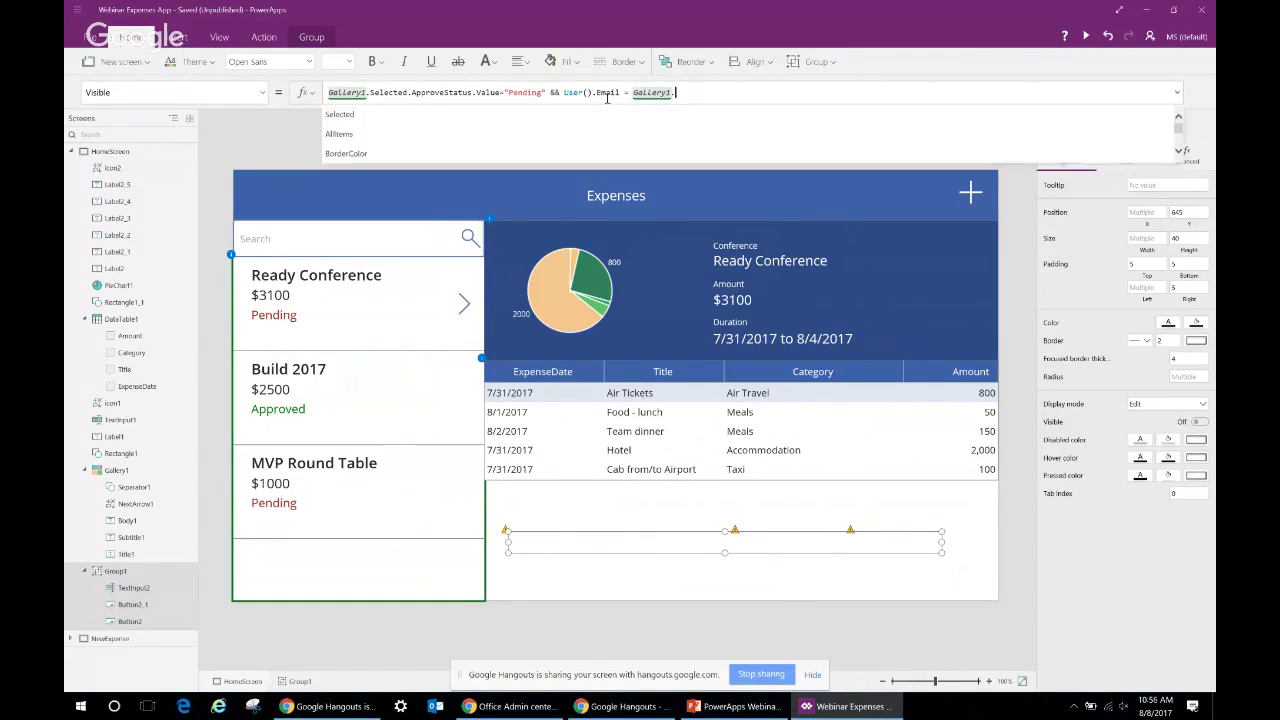
type(".A")
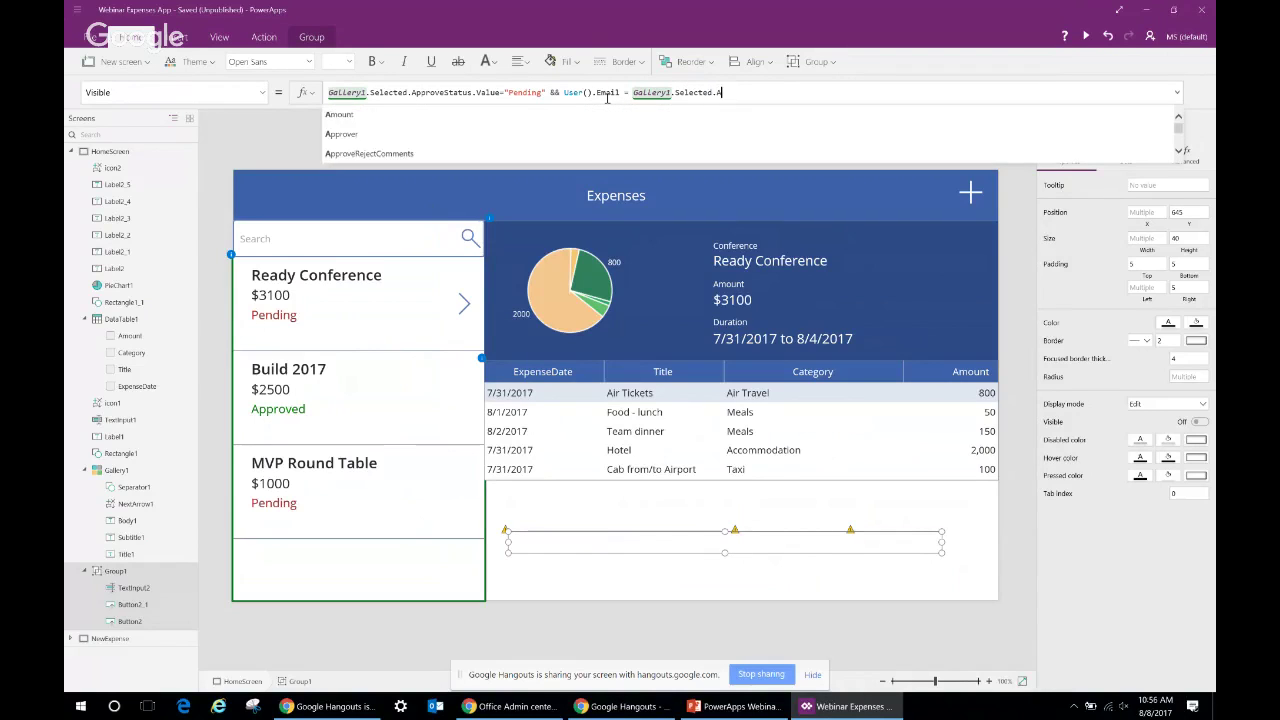
key("Down")
key("Tab")
type(".")
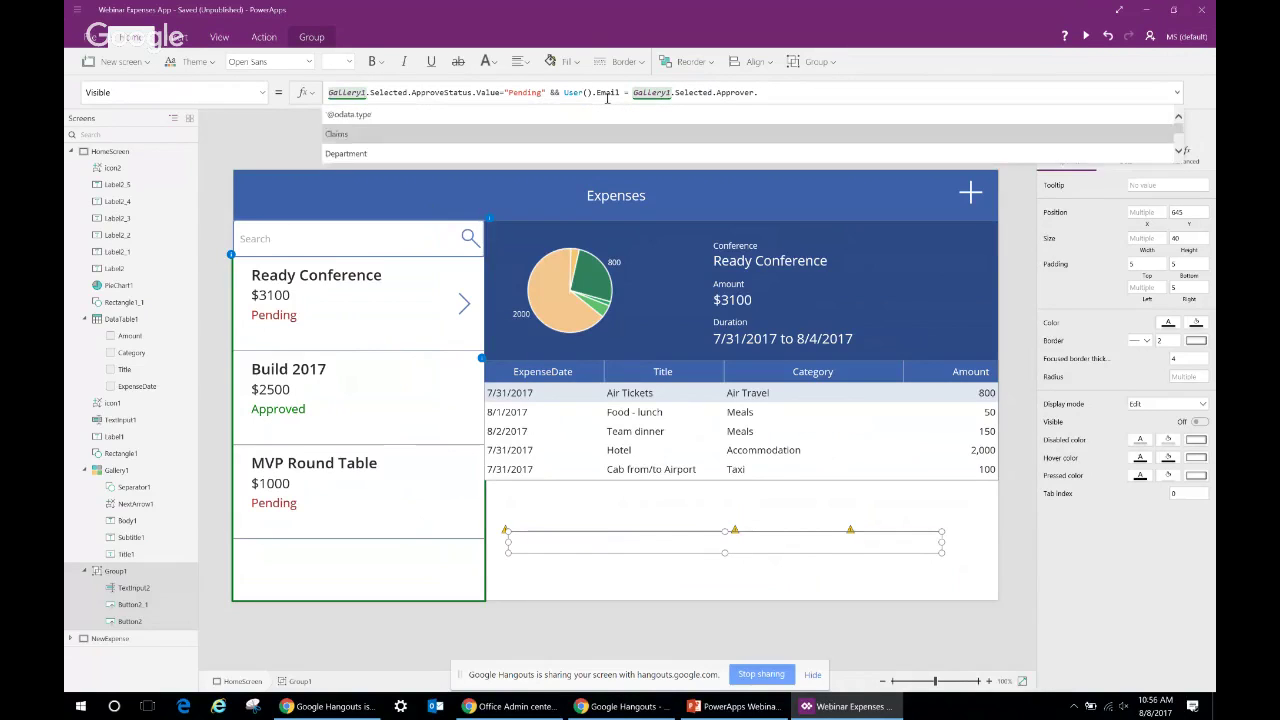
key("Down")
key("Down")
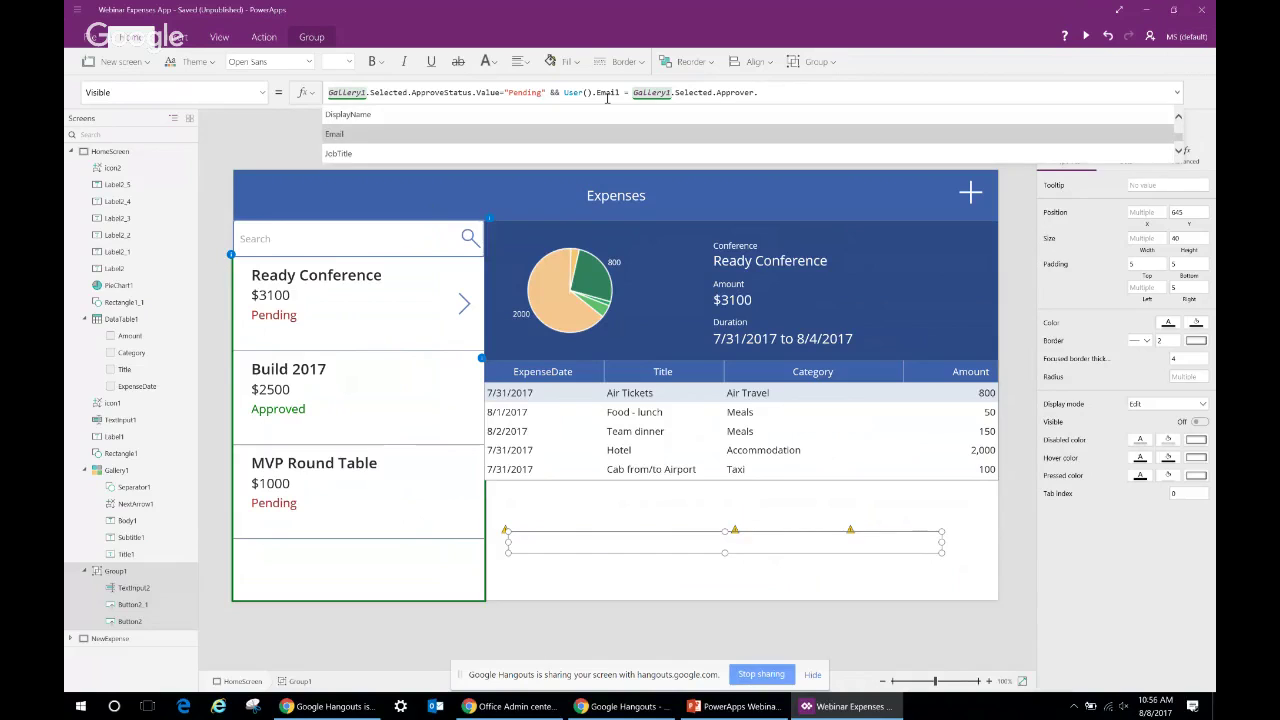
key("Tab")
left_click(968, 502)
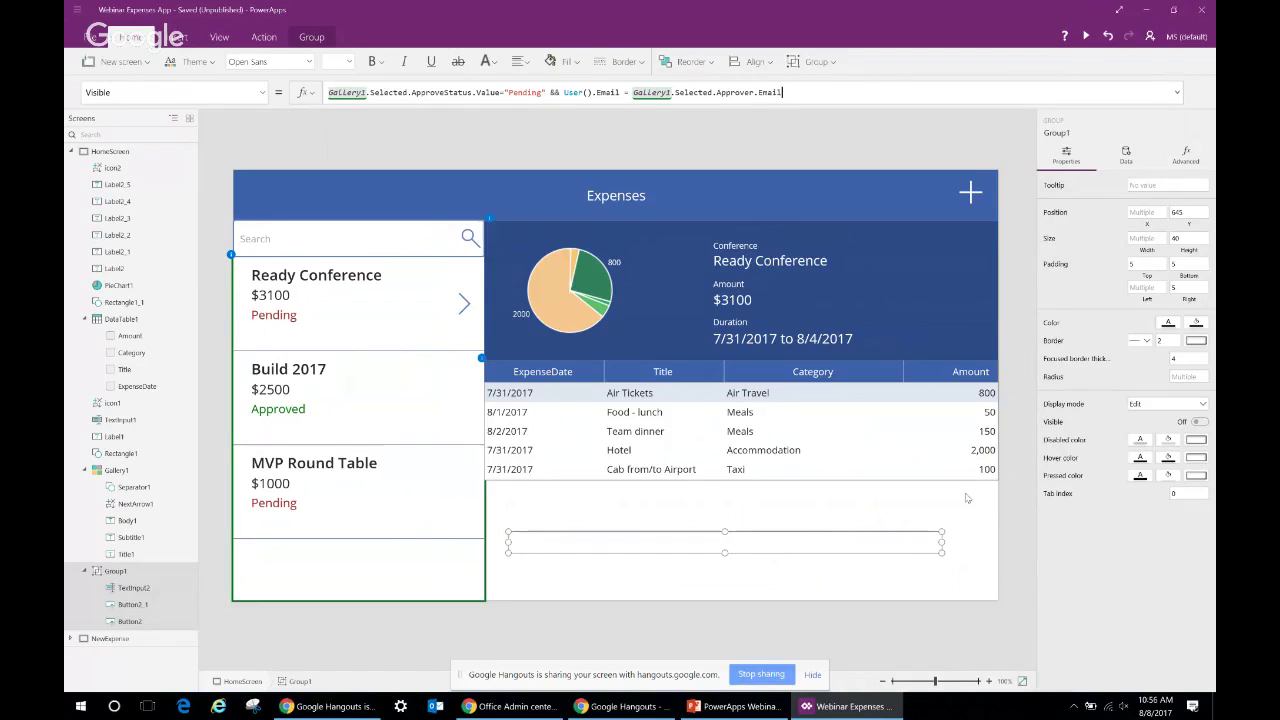
Check the signed-in account and return to the home screen design
left_click(1187, 46)
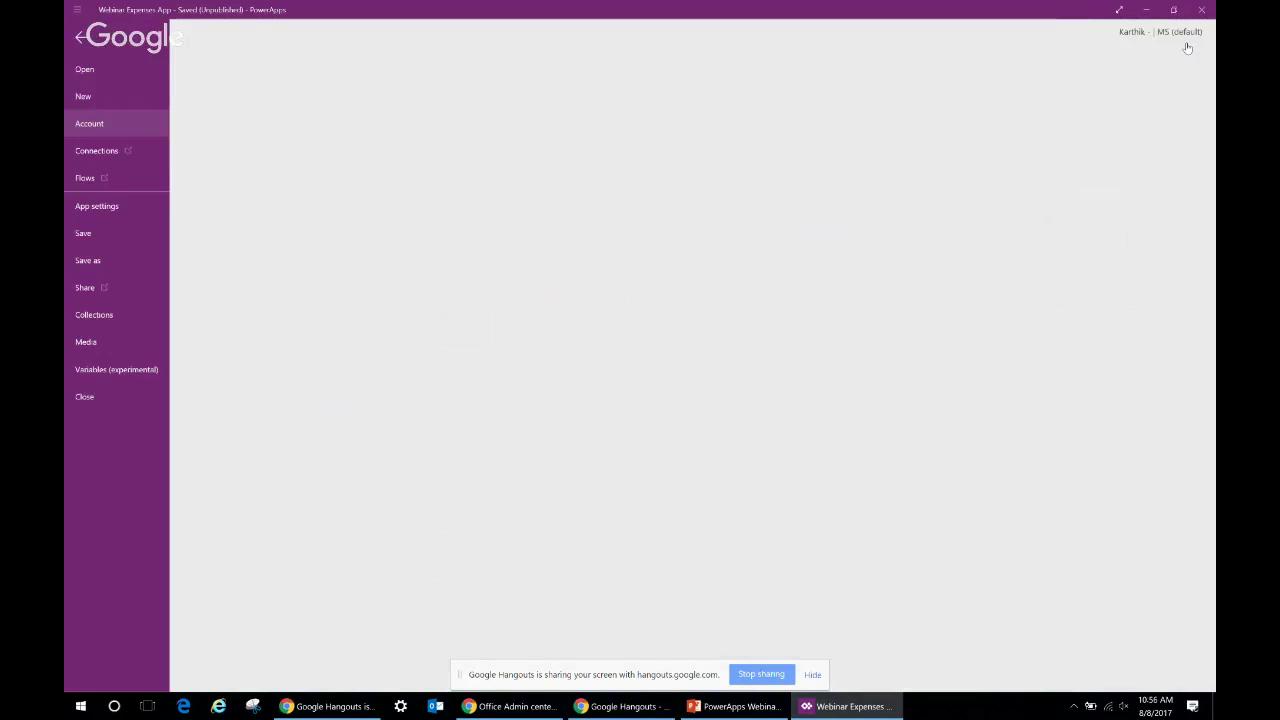
left_click(80, 37)
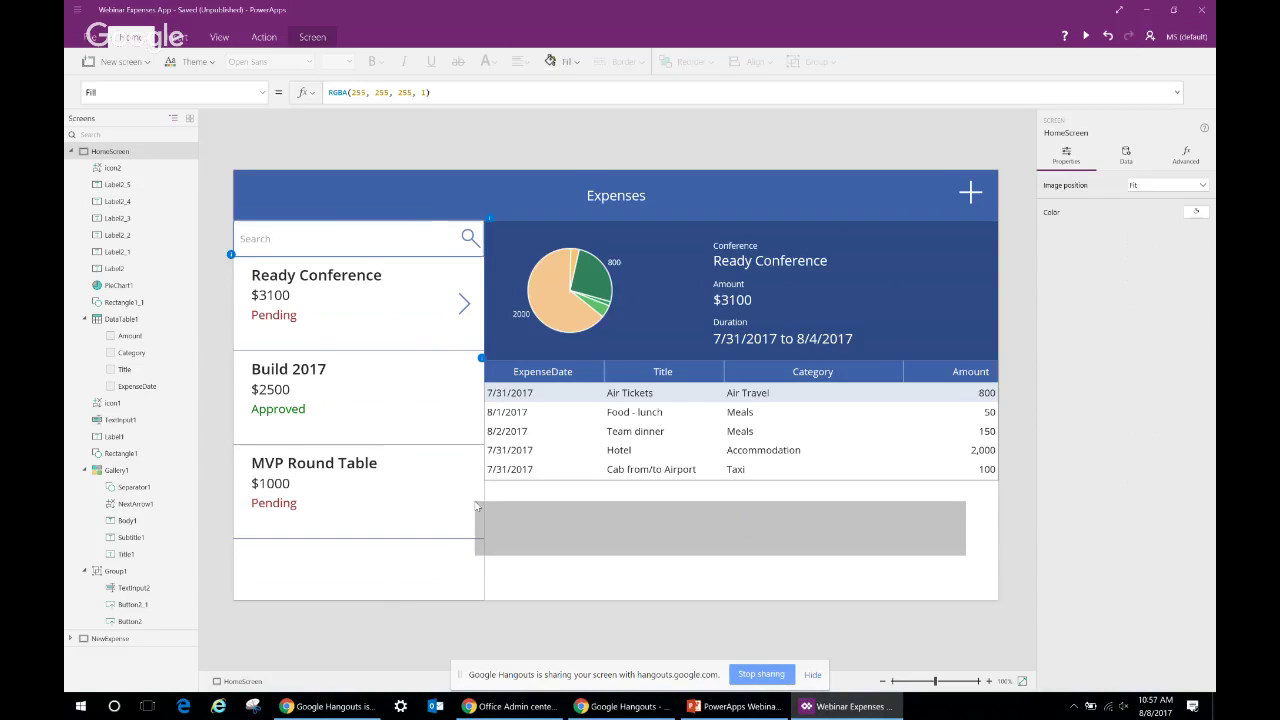
Remove the && User().Email = Gallery1.Selected.Approver.Email condition from Group1's Visible formula
left_click(122, 570)
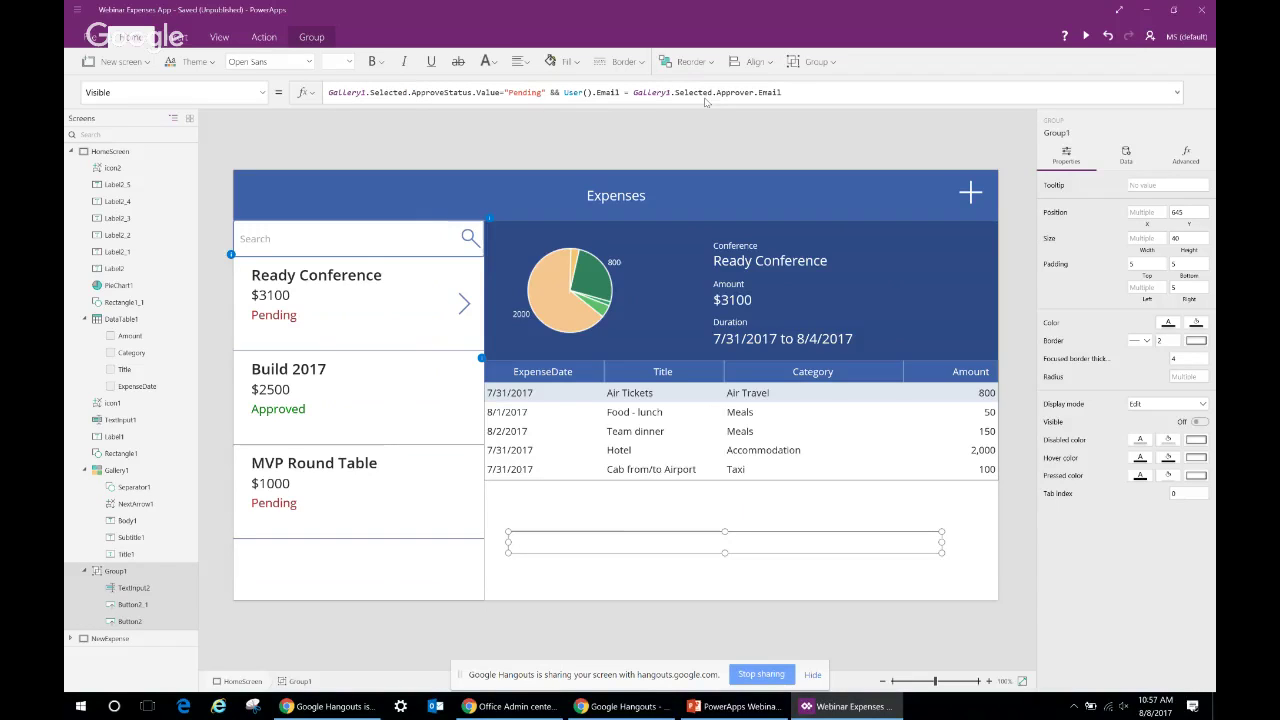
left_click_drag(551, 92, 825, 91)
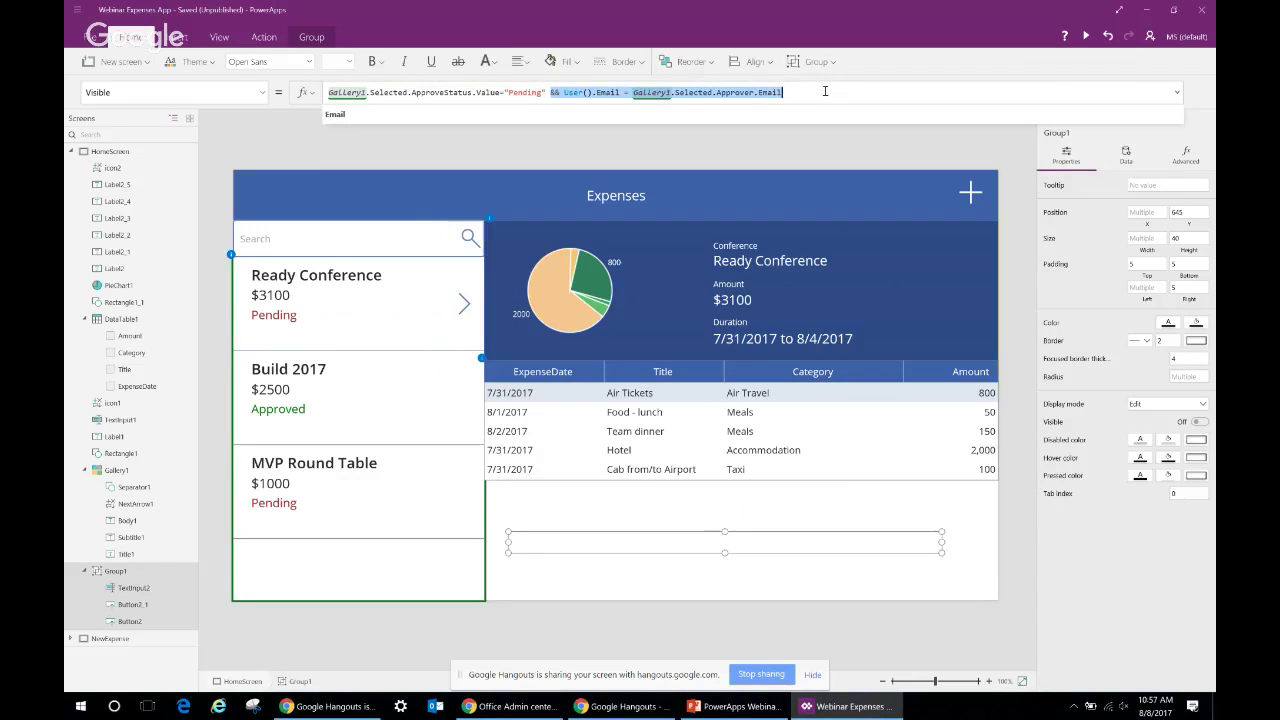
key("Delete")
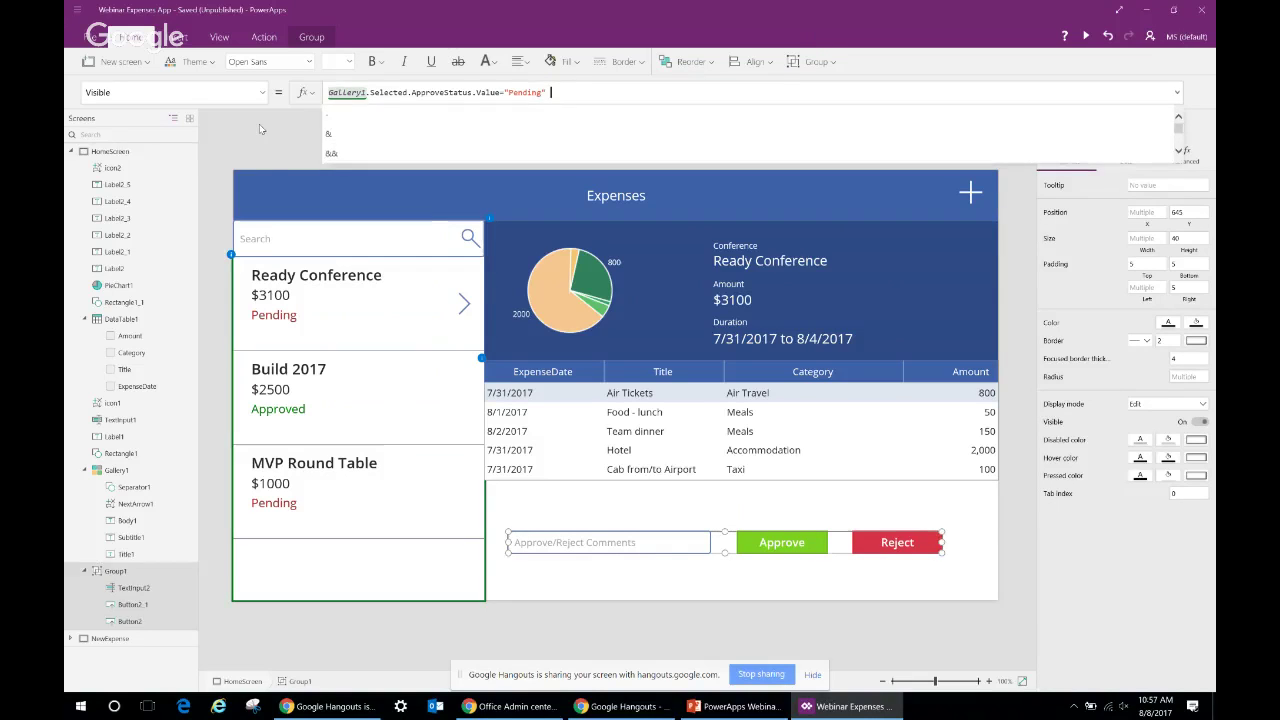
left_click(259, 124)
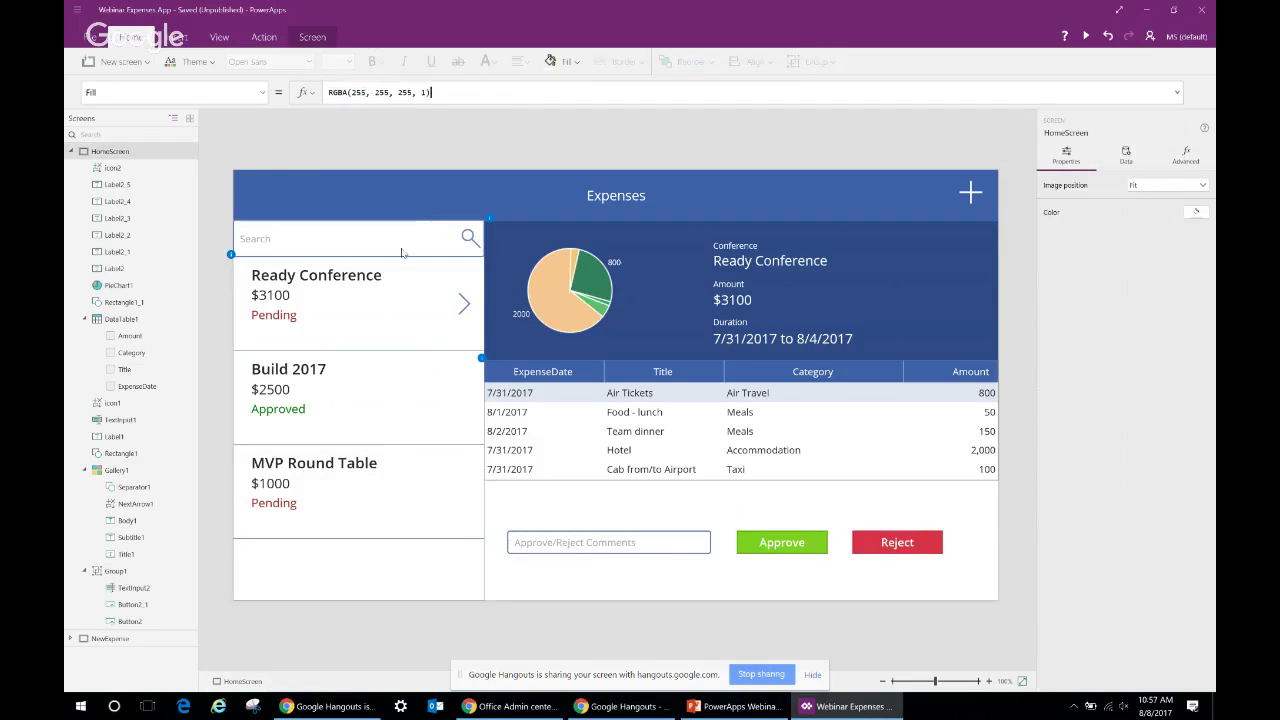
Replace the Approve button's OnSelect value with the formula start Patch(Expenses,
left_click(768, 542)
left_click(774, 545)
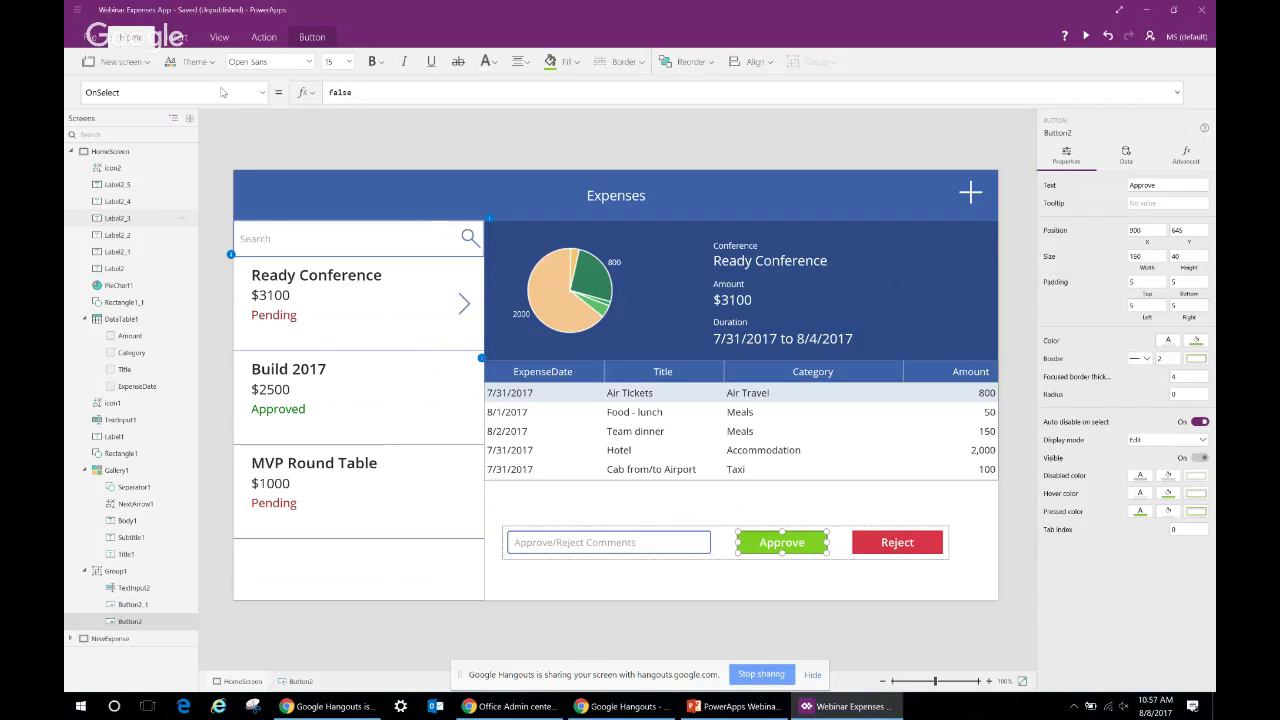
left_click(322, 94)
type("Patch")
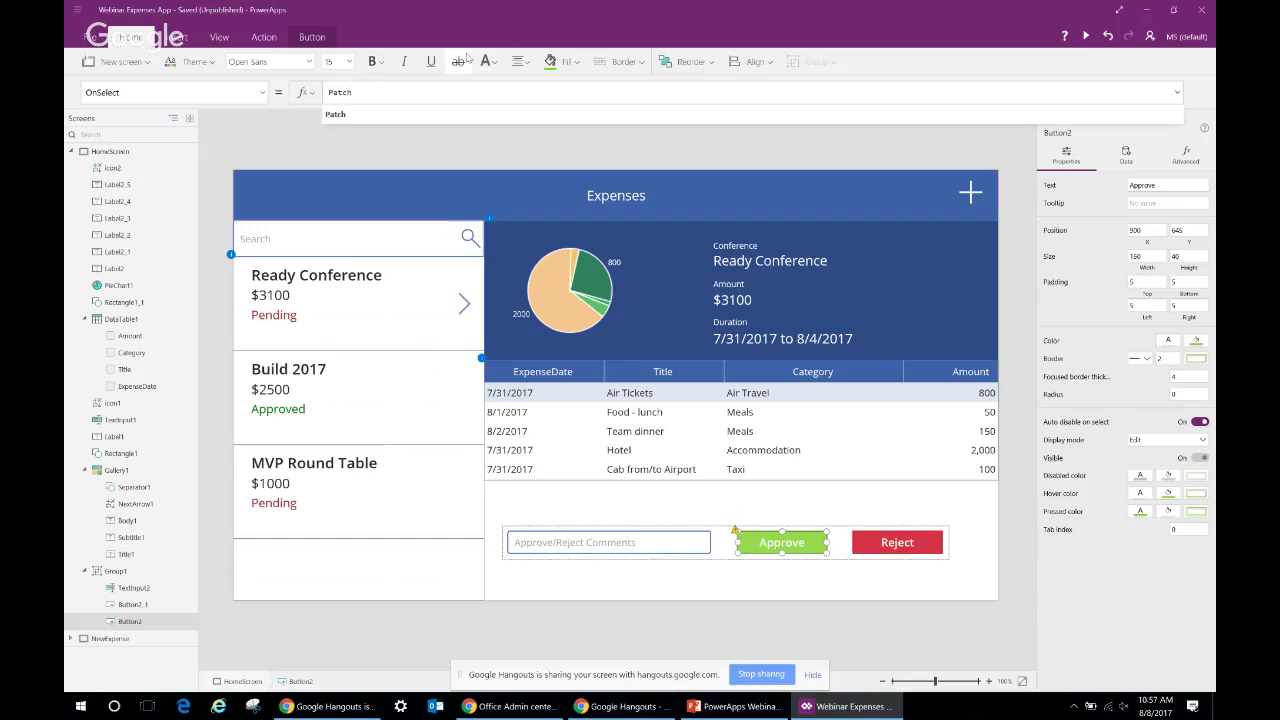
type("(")
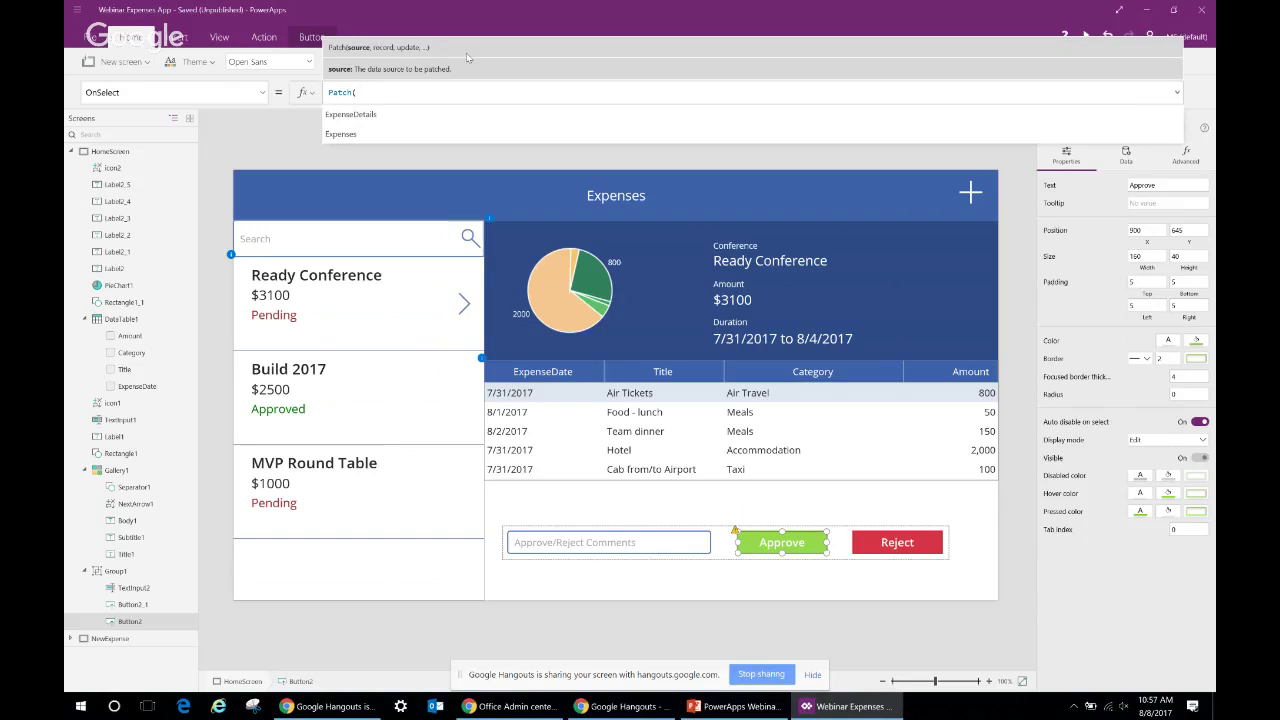
key("Down")
key("Tab")
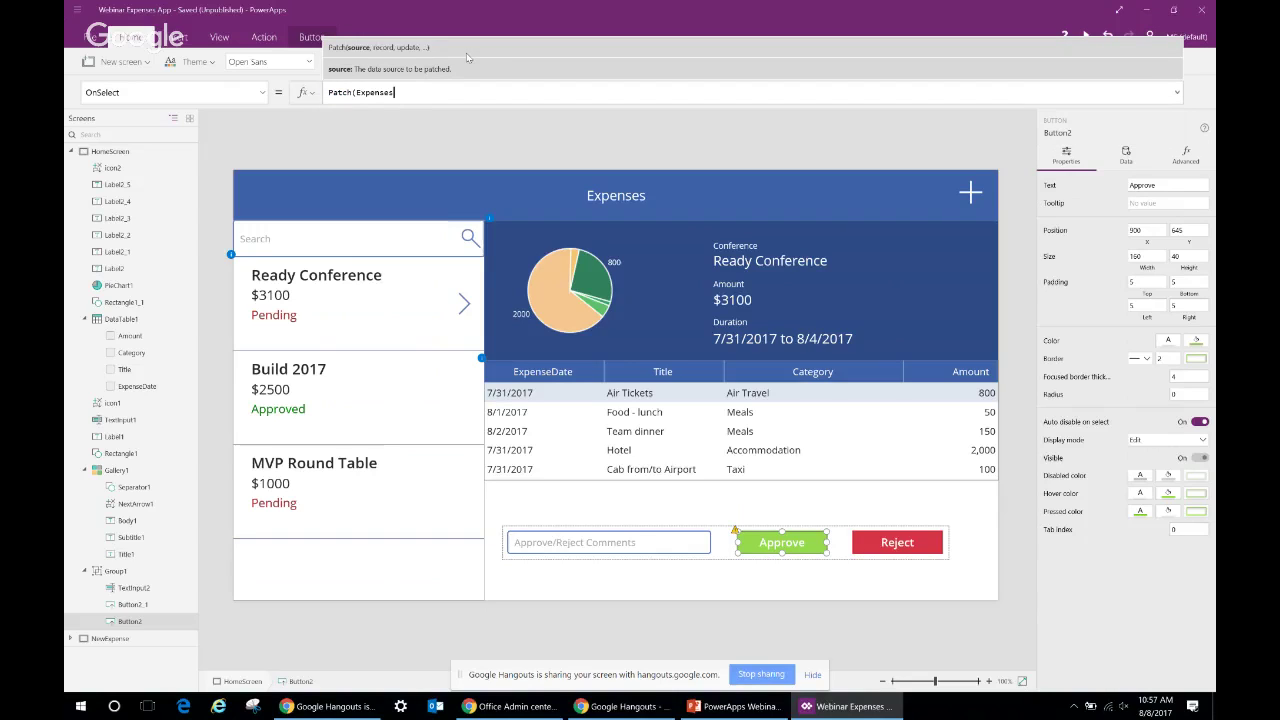
type(",")
Switch to the PowerPoint deck and consult the Patch formula on slide 11, "Approving items"
key("alt+Tab")
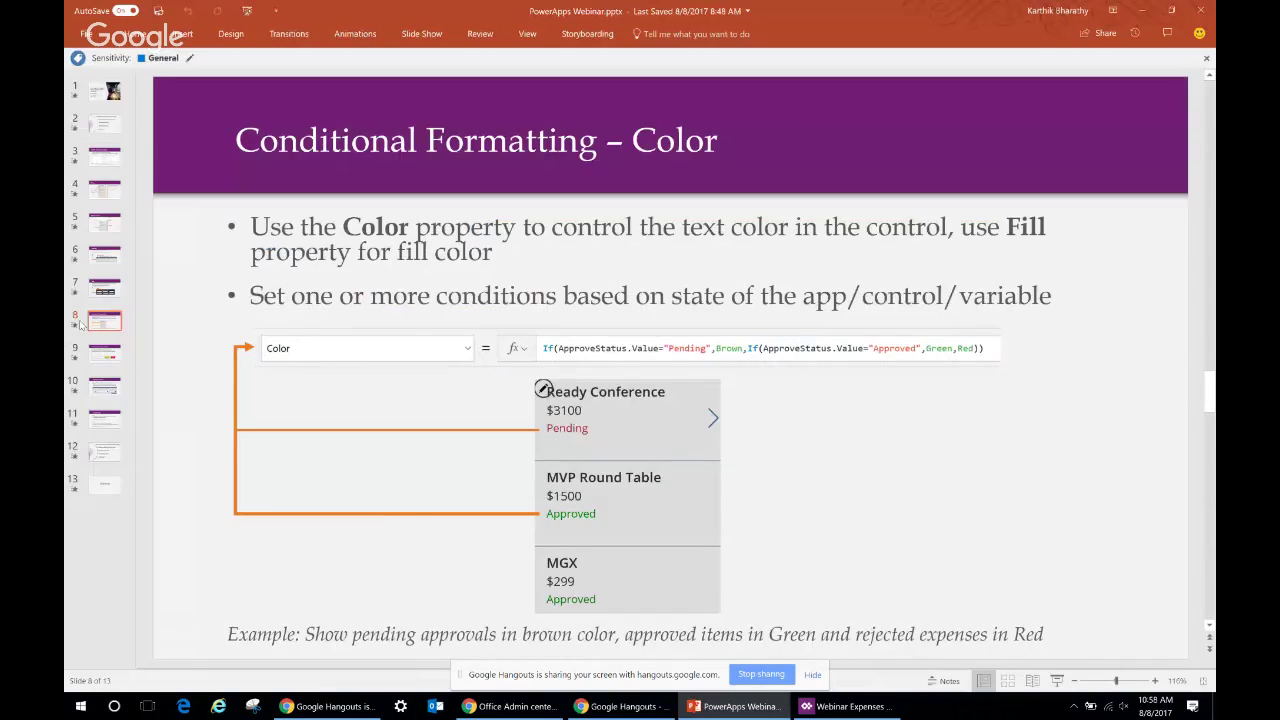
scroll(514, 491, "down", 2)
left_click(112, 424)
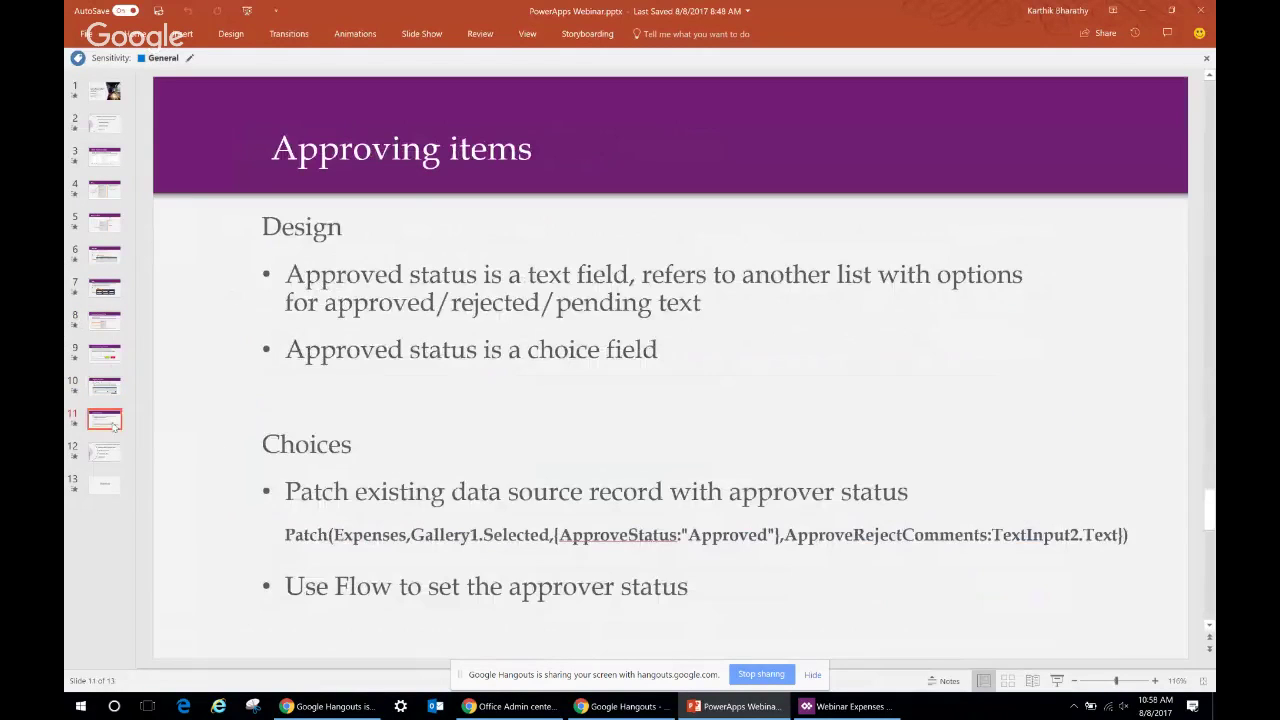
double_click(431, 537)
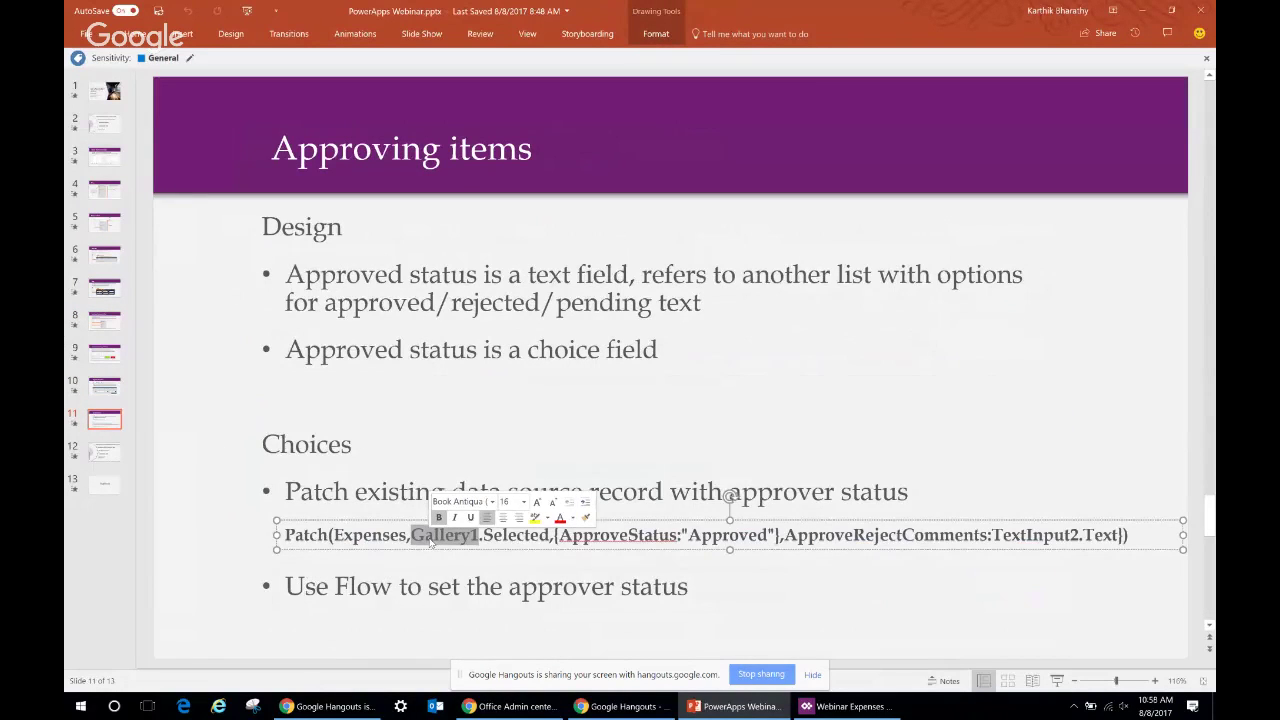
left_click(1142, 10)
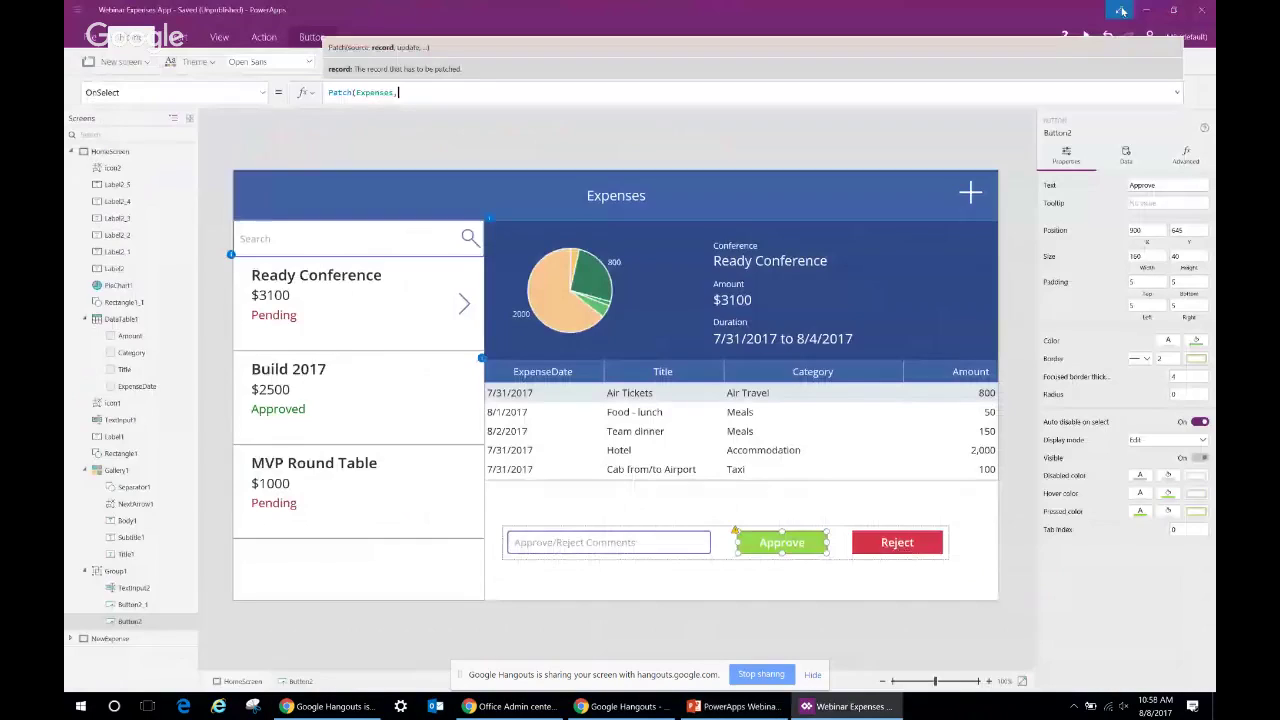
Switch to Chrome and open web.powerapps.com and create.powerapps.com in new tabs
left_click(607, 708)
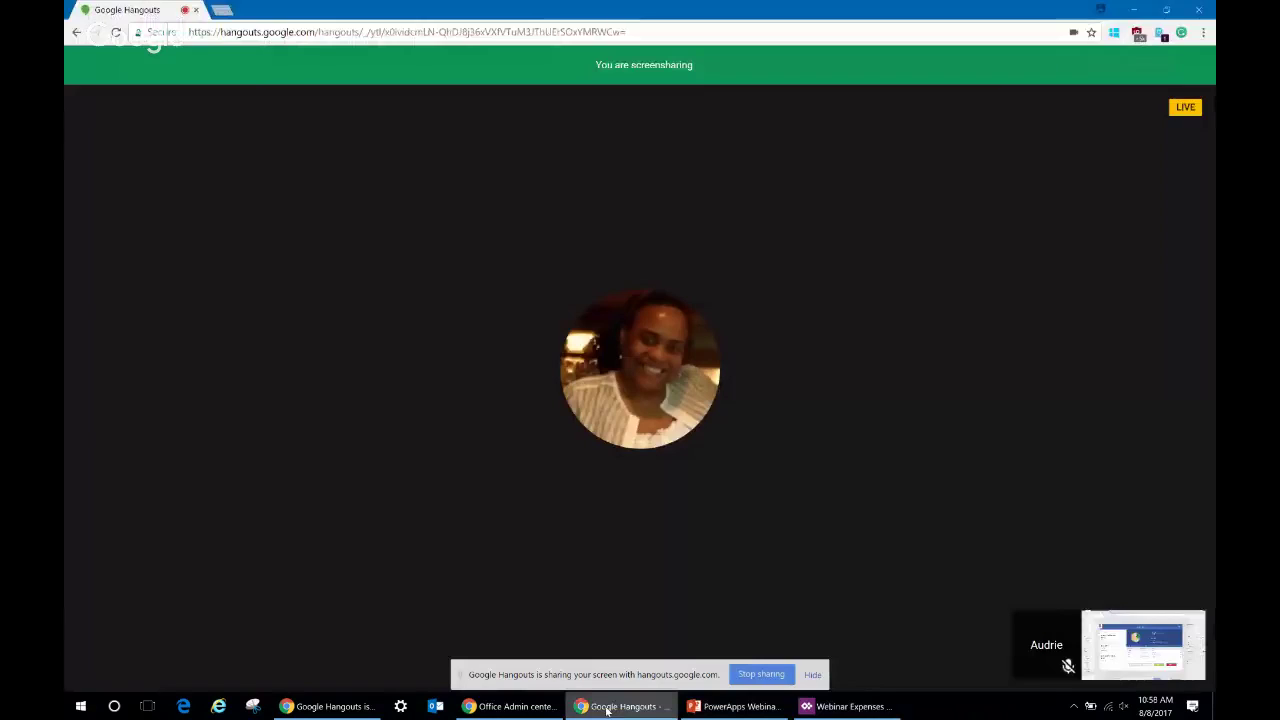
left_click(607, 708)
left_click(510, 706)
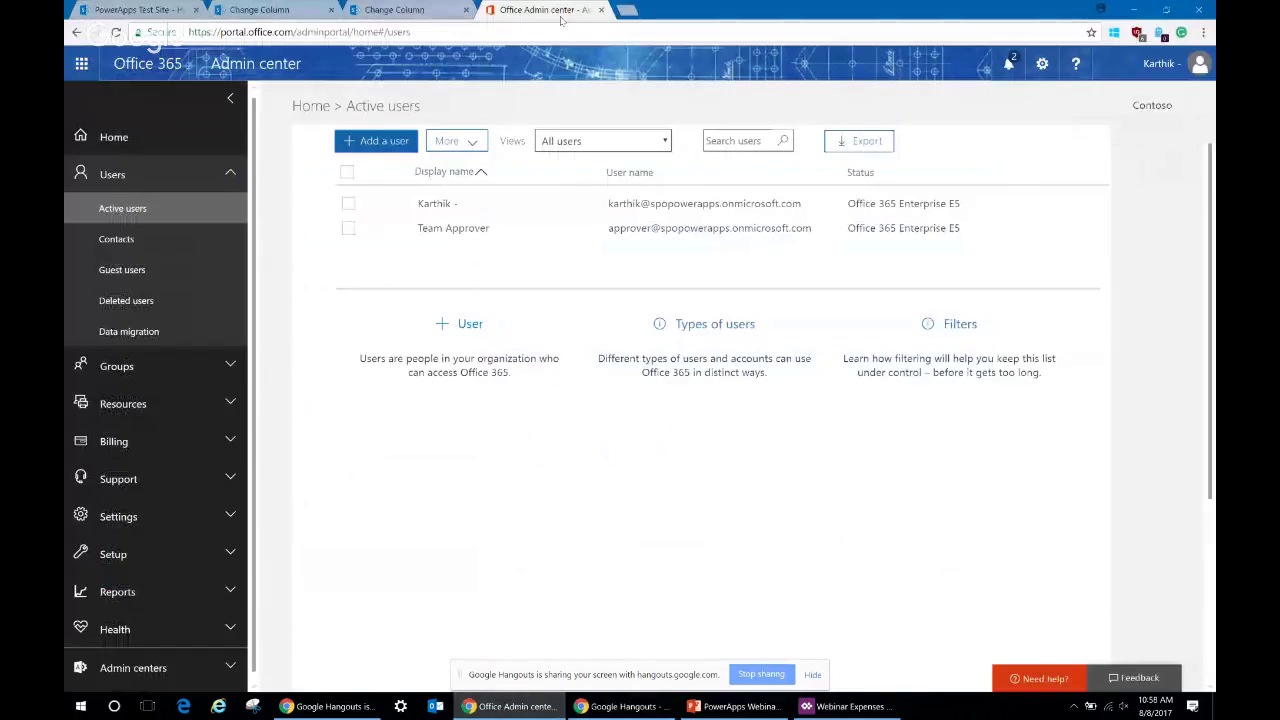
left_click(627, 10)
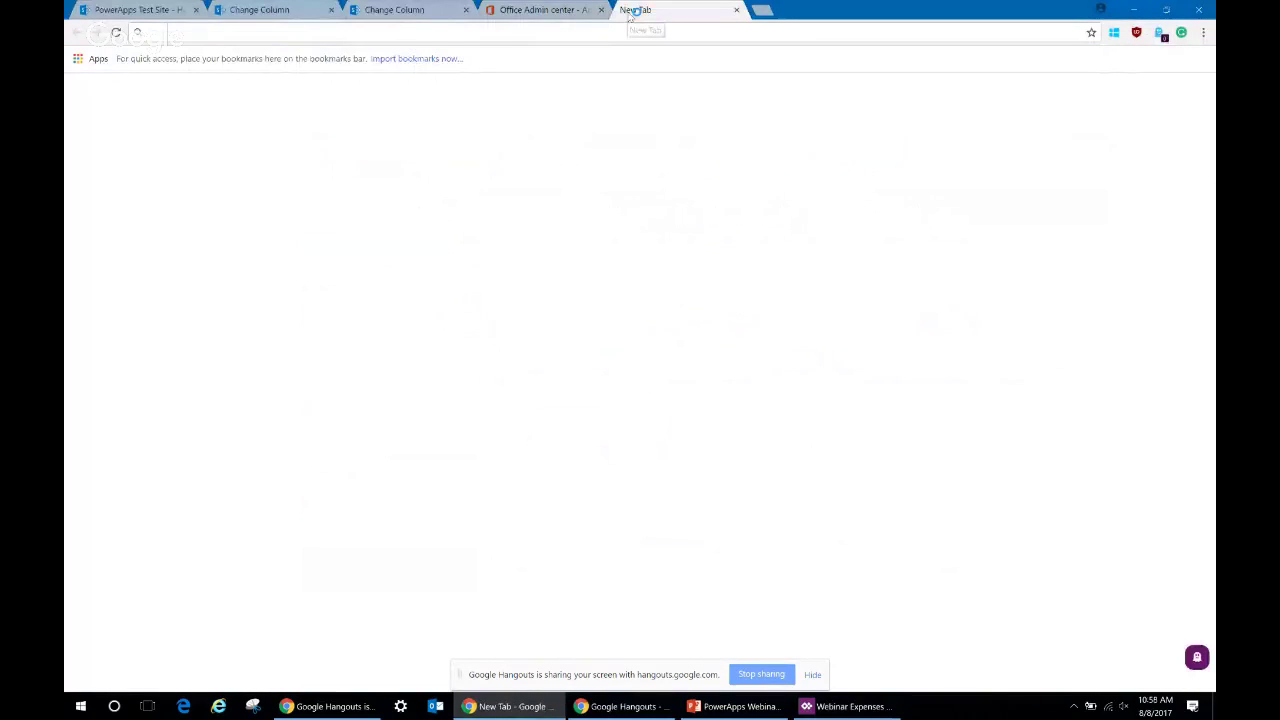
type("web.powerapps.com")
key("Return")
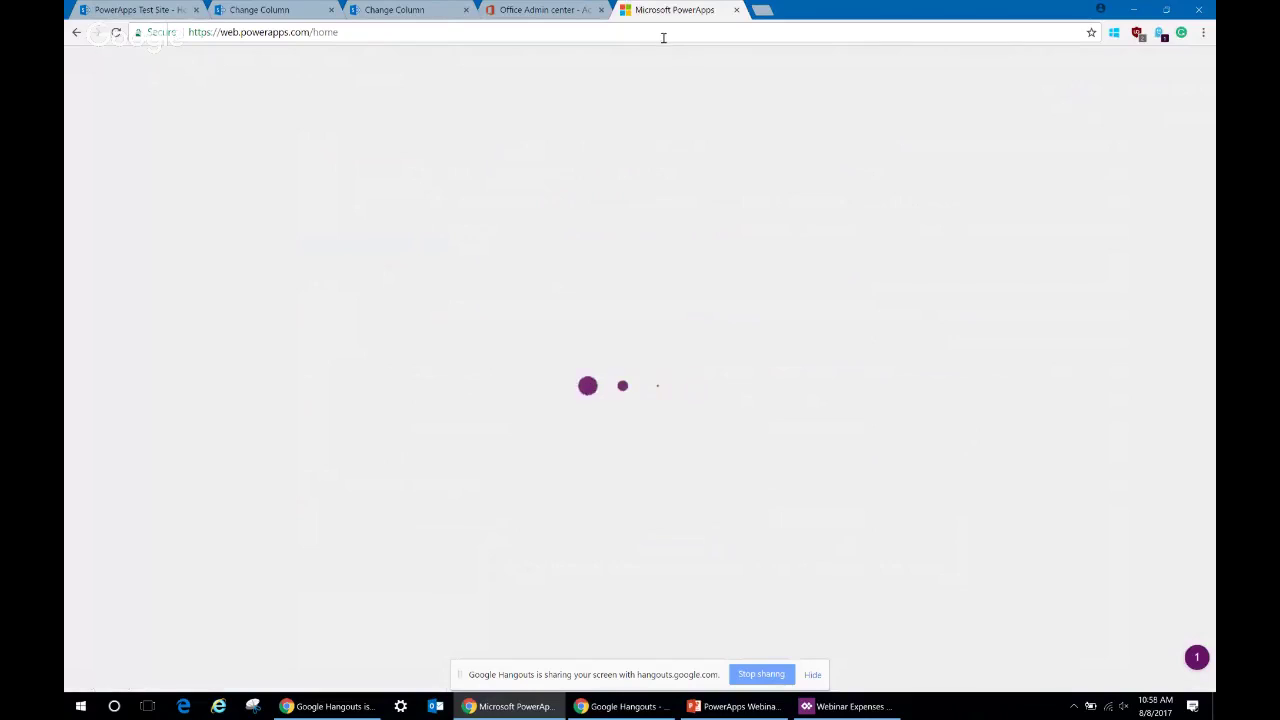
left_click(761, 11)
type("create.powerapps.com")
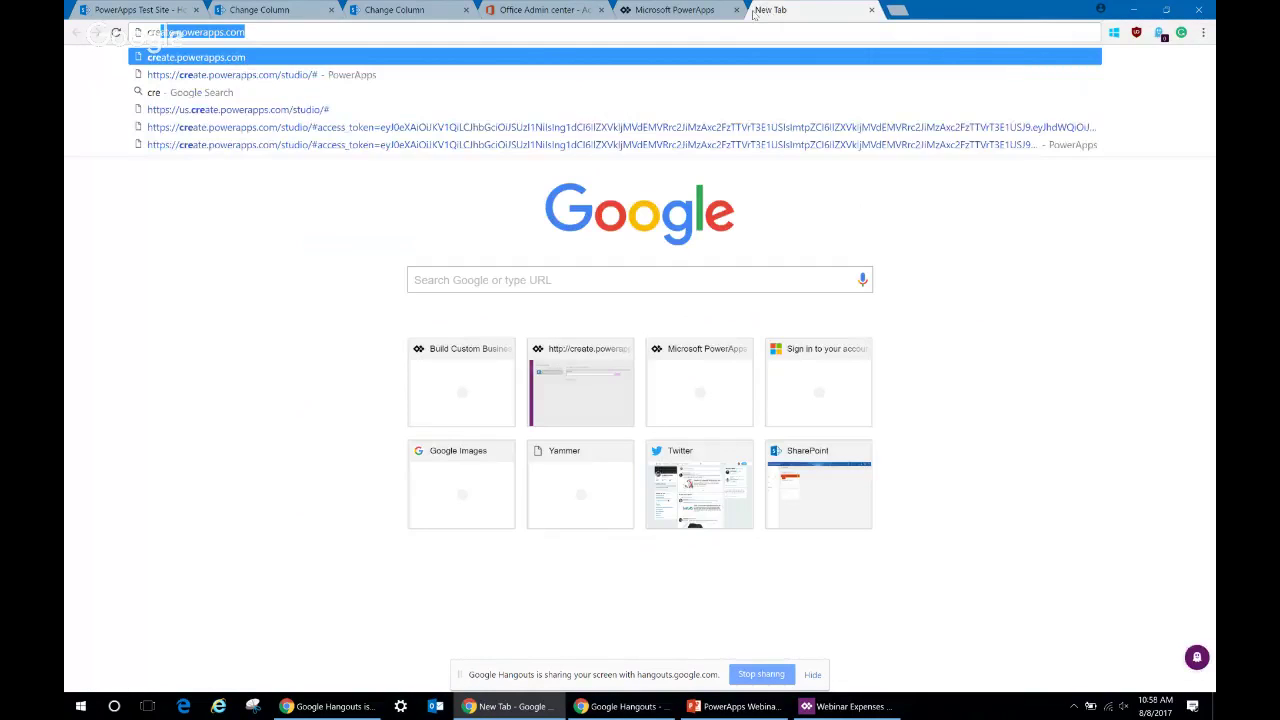
key("Return")
Switch back to the Webinar Expenses App and extend the Approve button's OnSelect formula to Patch(Expenses,Gallery1.Selected,{
key("alt+Tab")
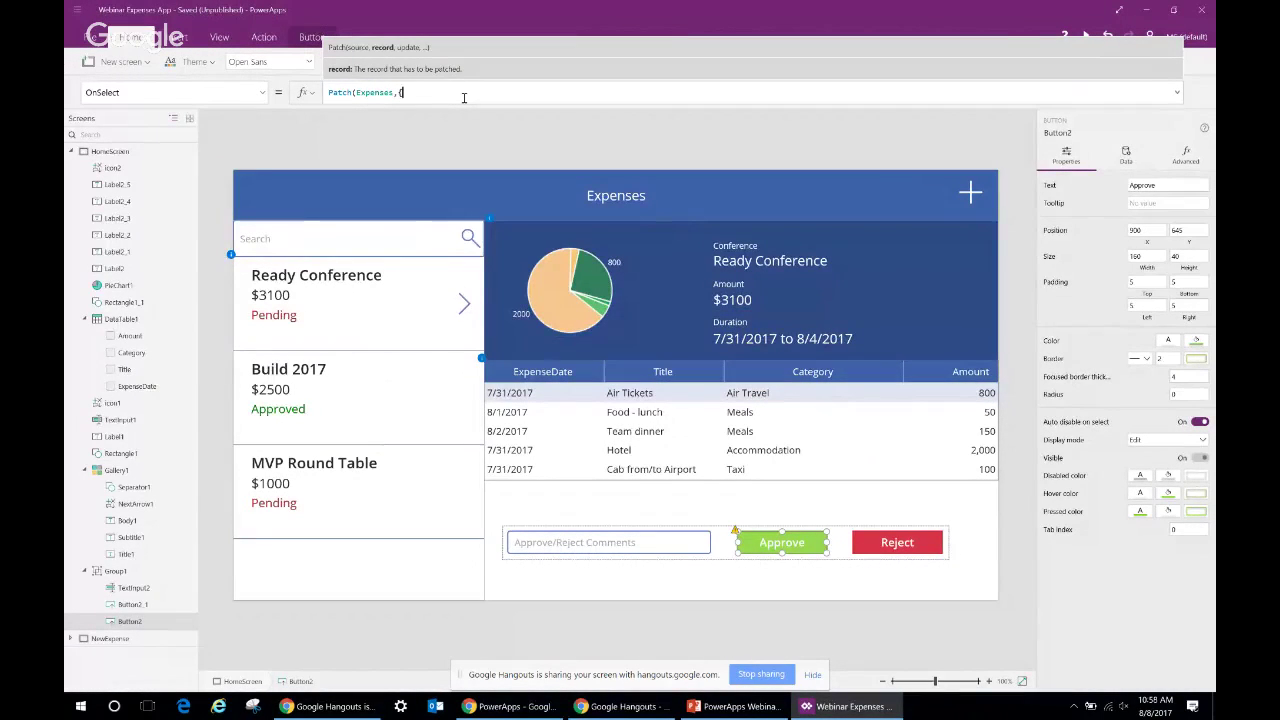
key("BackSpace")
type("Ga")
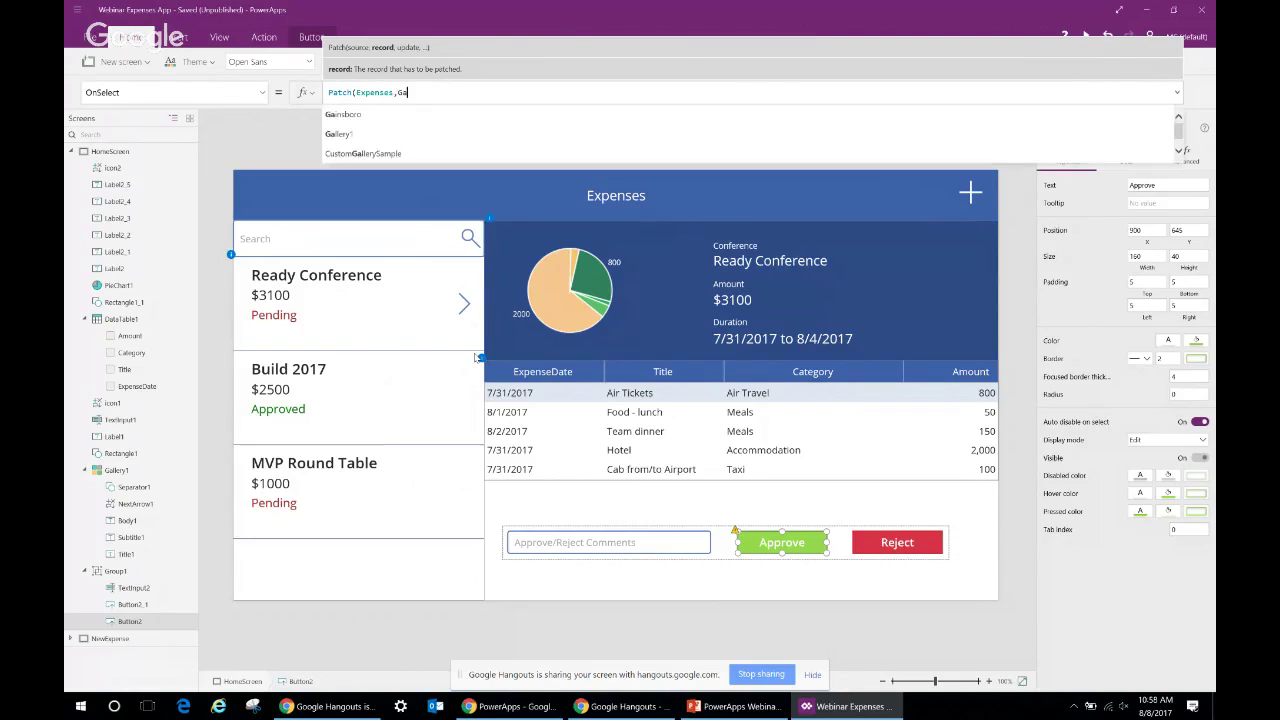
type("llery1.")
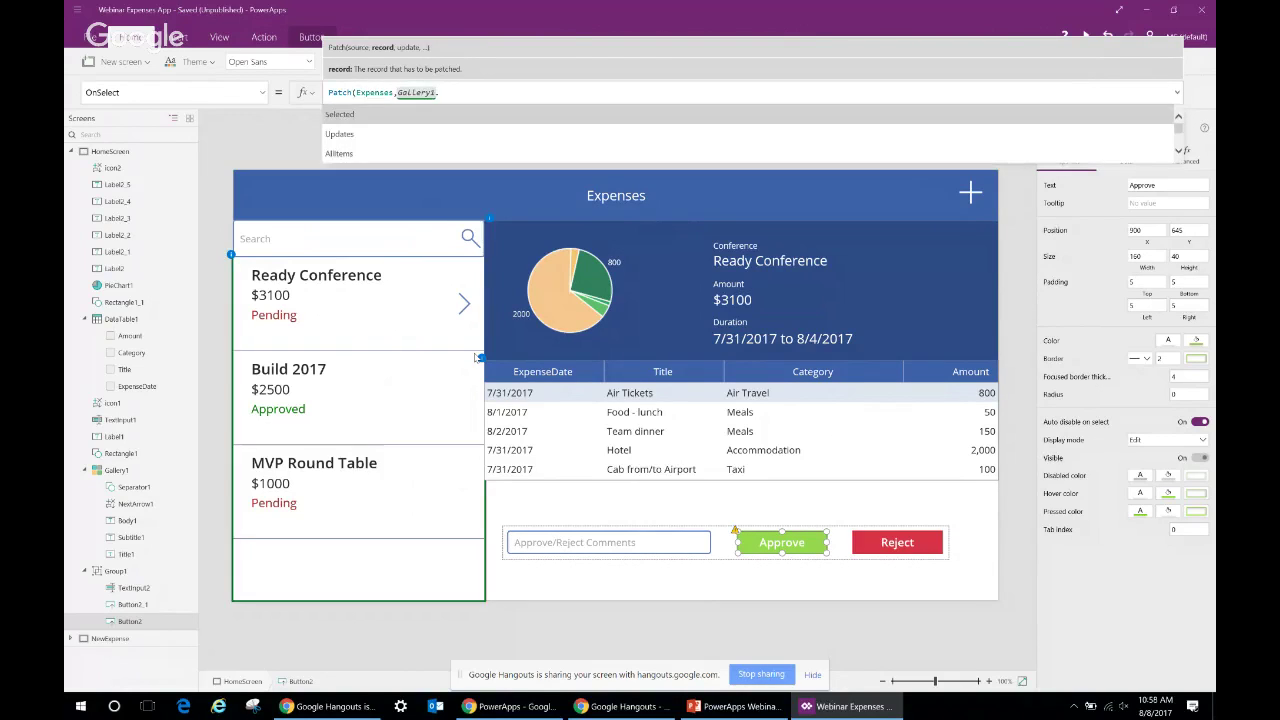
type("Selected,{")
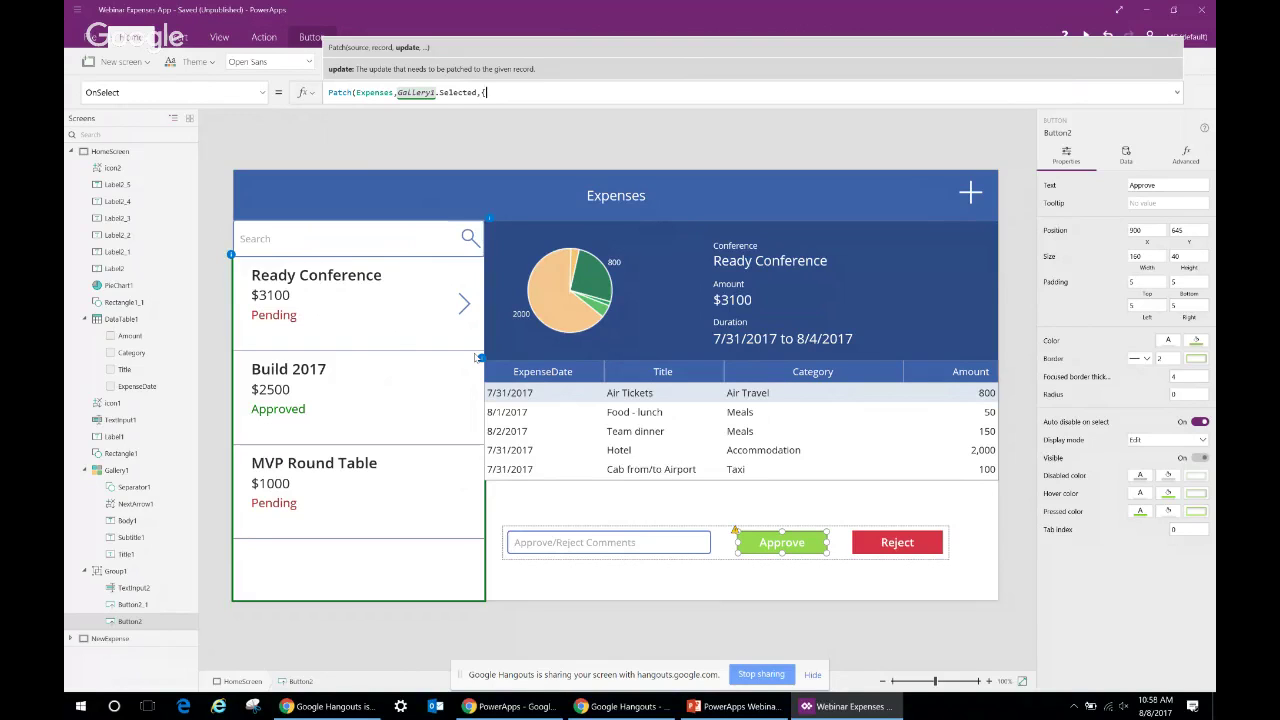
Switch to Chrome and open the ExpenseReport app in the web studio
key("alt+Tab")
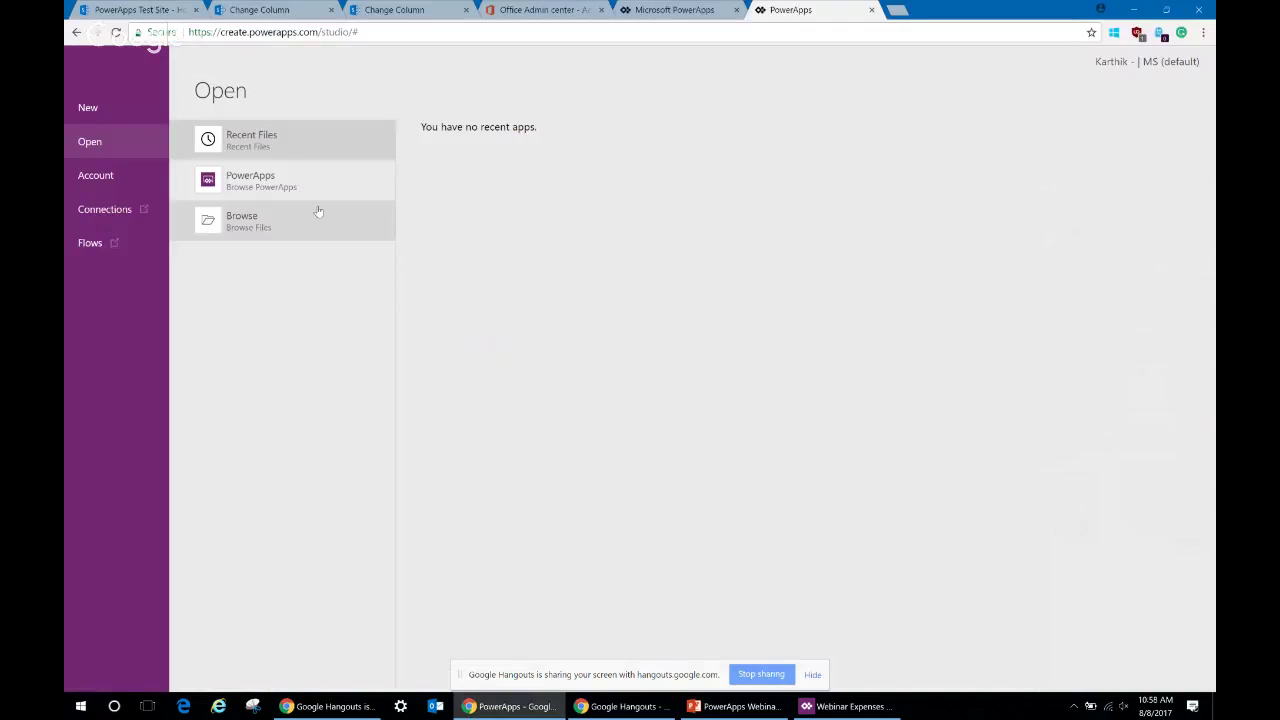
left_click(300, 182)
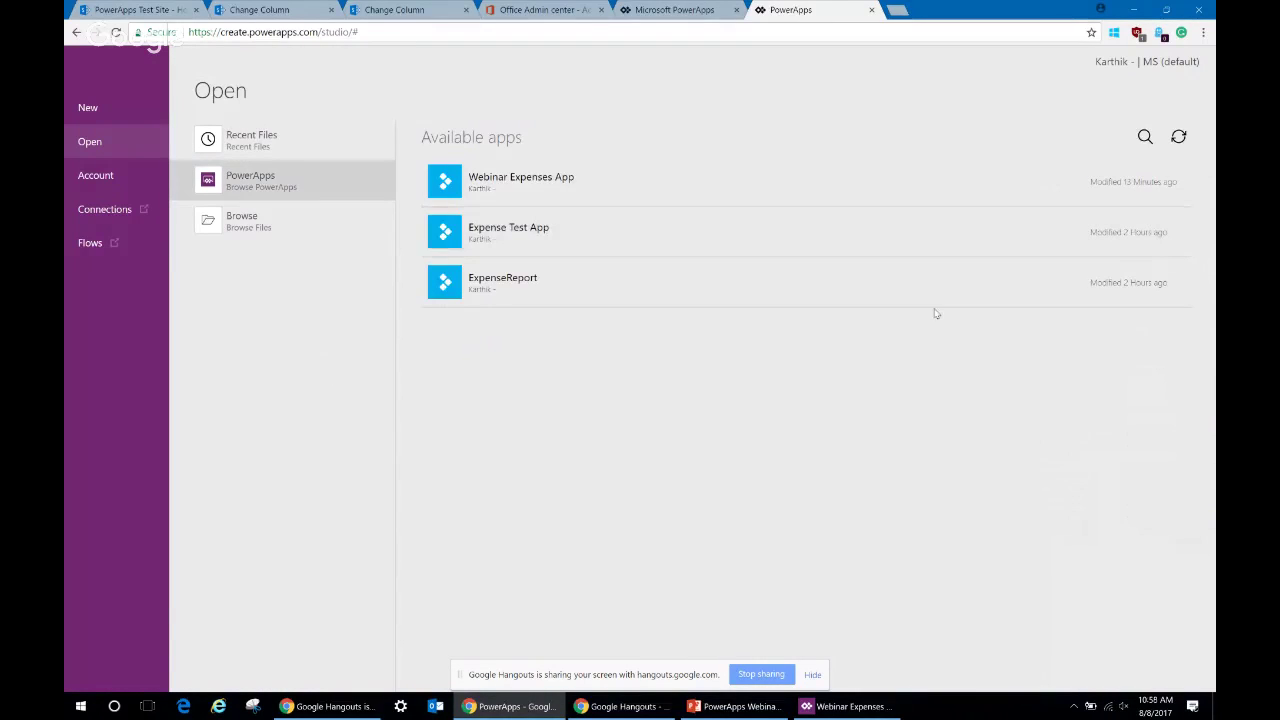
left_click(701, 298)
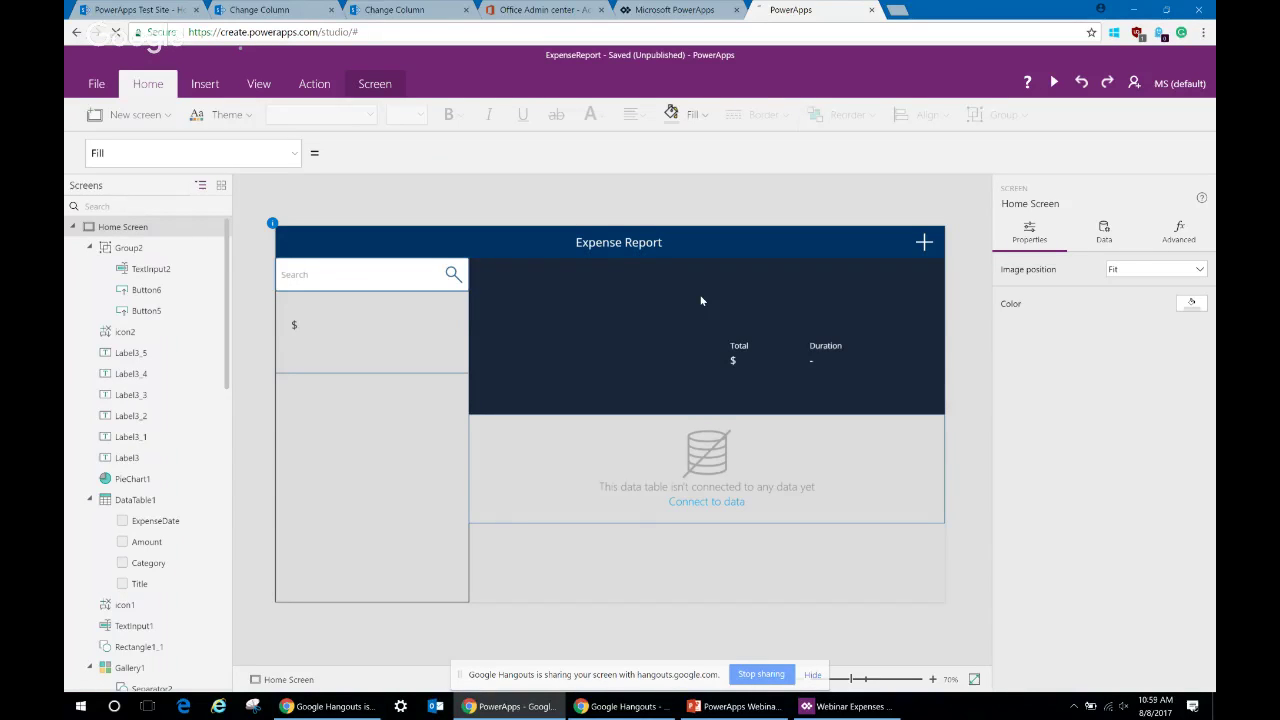
Copy the whole OnSelect Patch formula of the Approve button in the ExpenseReport app
left_click(808, 587)
left_click(360, 153)
type("Patch(Expenses,Gallery1.Selected,{ApproveStatus:{'@odata.type':\"#Microsoft.Azure.Connectors.SharePoint.SPListExpandedReference\",Id:0,Value:\"Approved\"},ApproveRejectComments:TextInput2.Text})")
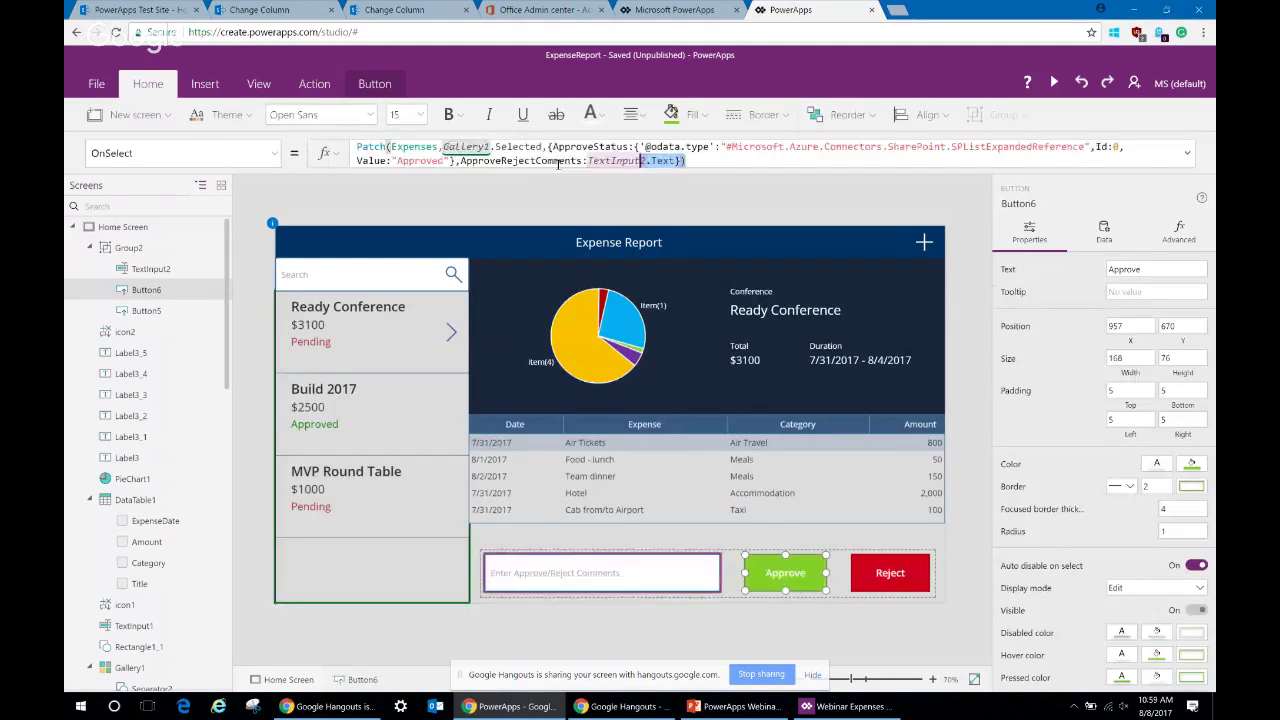
key("ctrl+a")
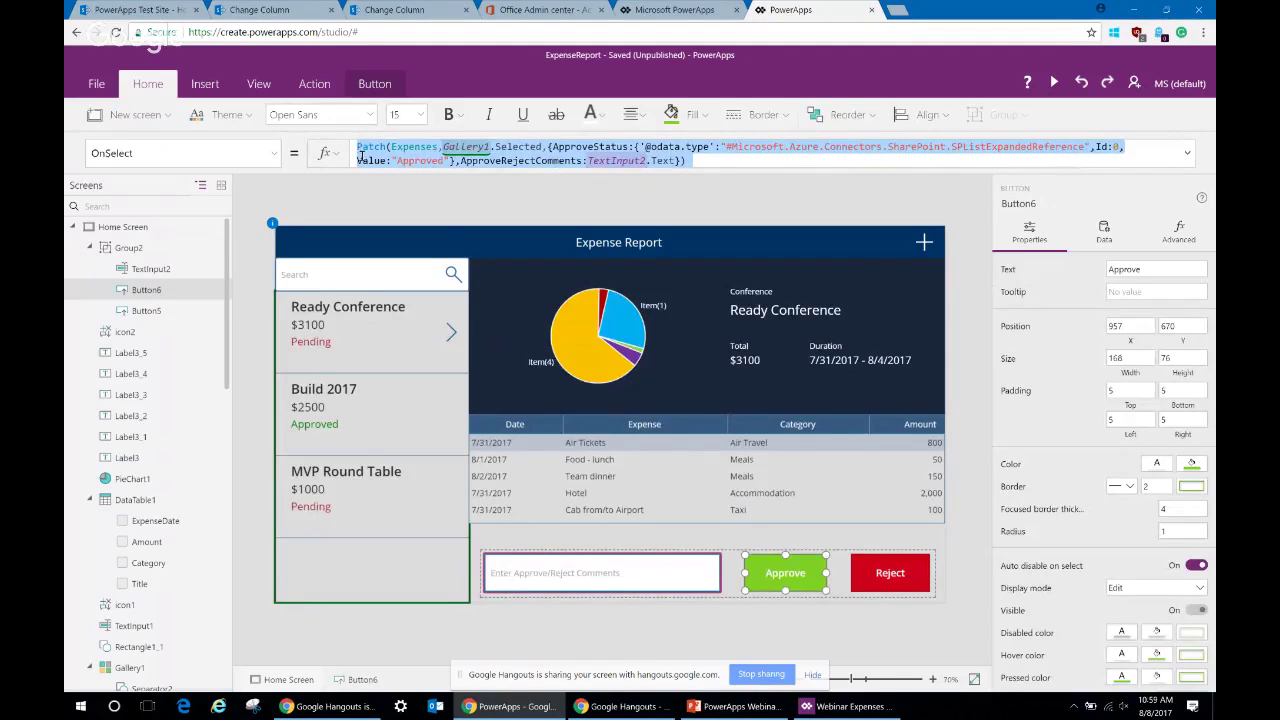
Switch back to the Webinar Expenses App and replace Approve's OnSelect with the copied Patch formula, which sets ApproveStatus to "Approved" and ApproveRejectComments to TextInput2.Text
key("alt+Tab")
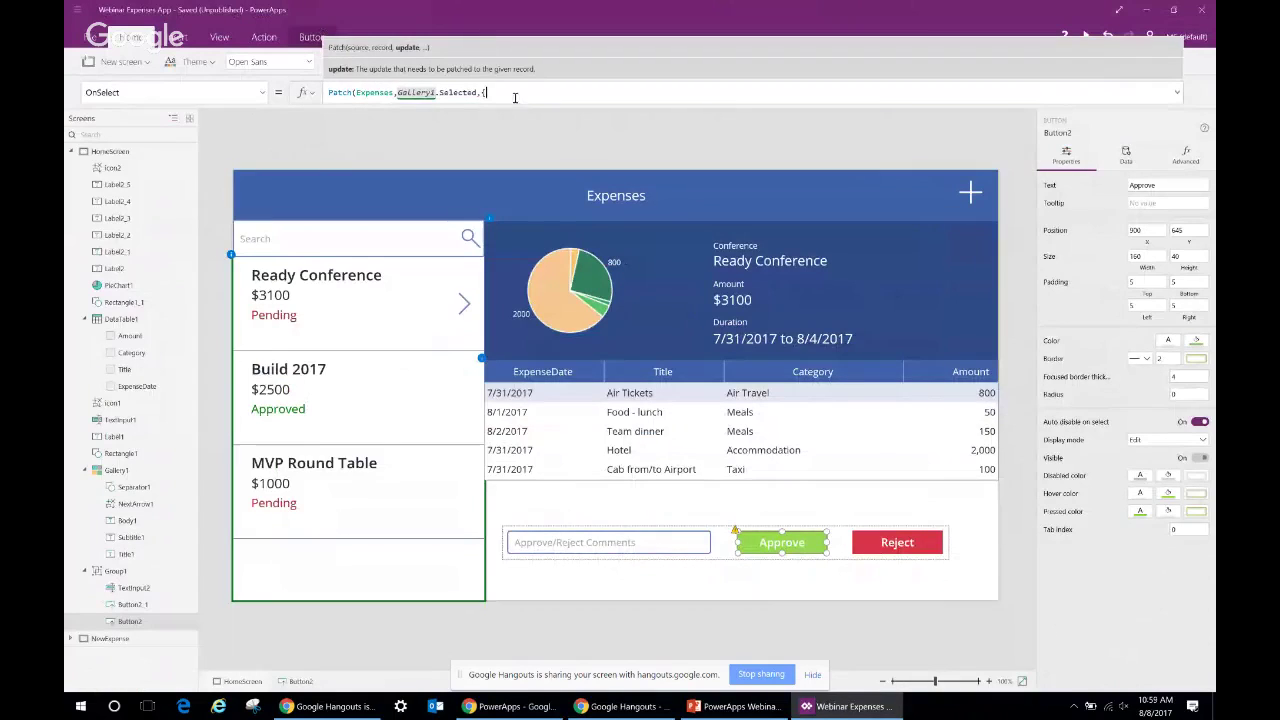
left_click_drag(514, 94, 326, 96)
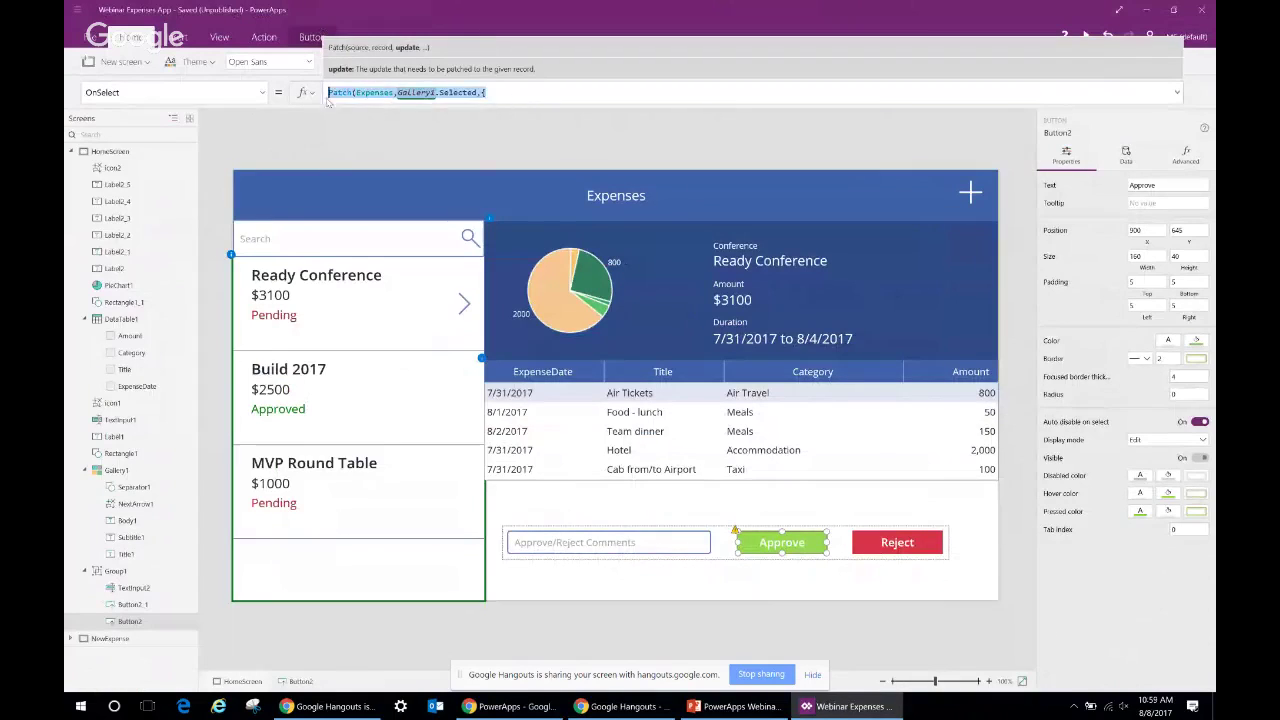
type("Patch(Expenses,Gallery1.Selected,{ApproveStatus:{'@odata.type':\"#Microsoft.Azure.Connectors.SharePoint.SPListExpandedReference\",Id:0,Value:\"Approved\"}, ApproveRejectComments:TextInput2.Text})")
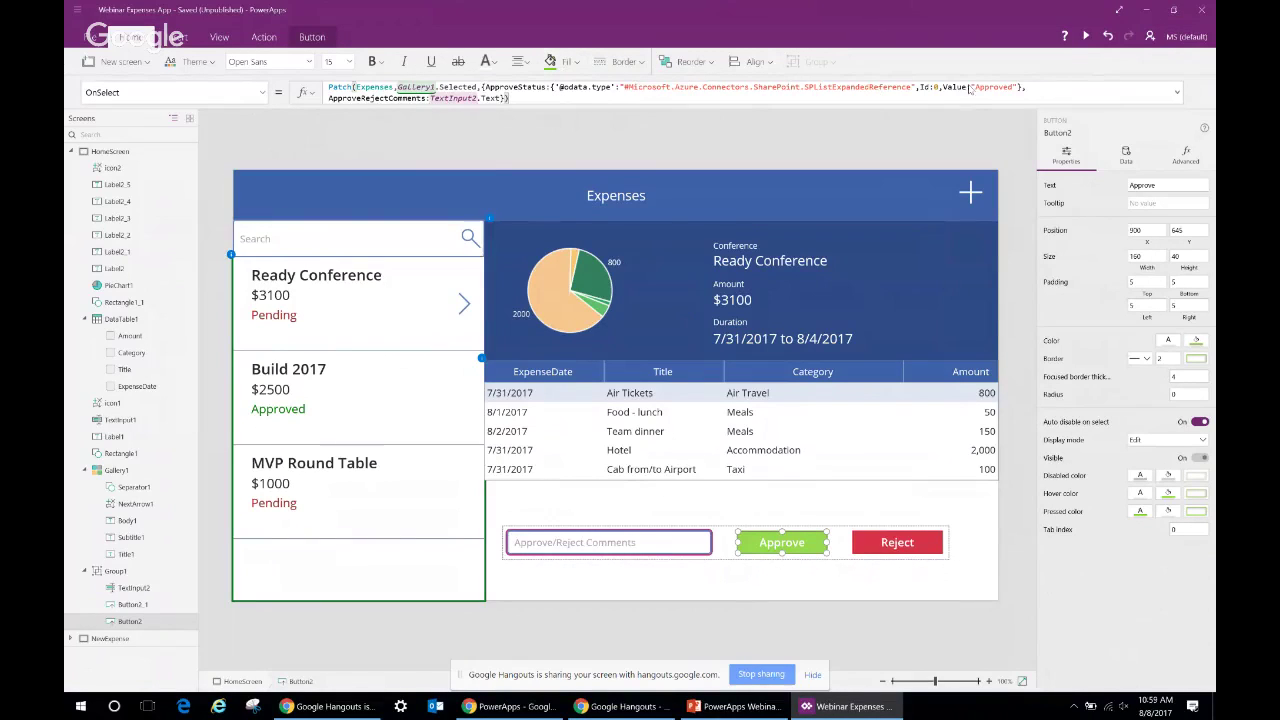
Set the Reject button's OnSelect to the same Patch formula, with the ApproveStatus Value set to "Rejected"
left_click(940, 543)
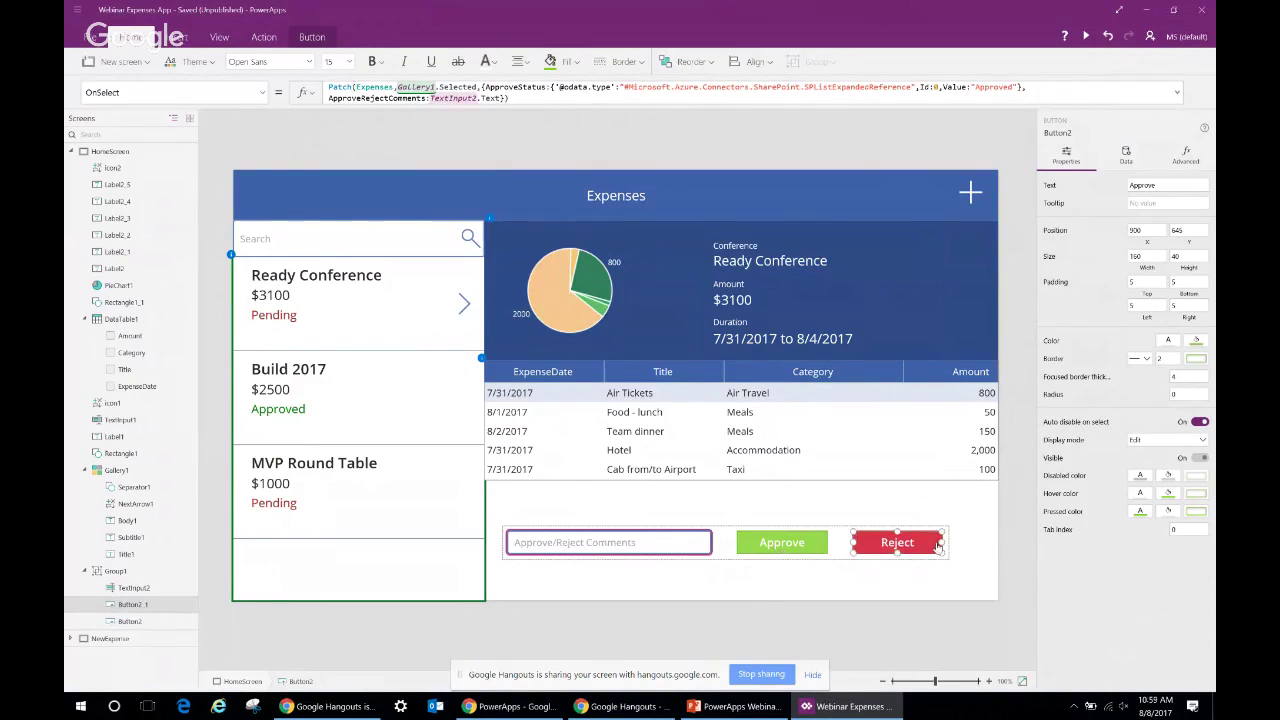
double_click(340, 92)
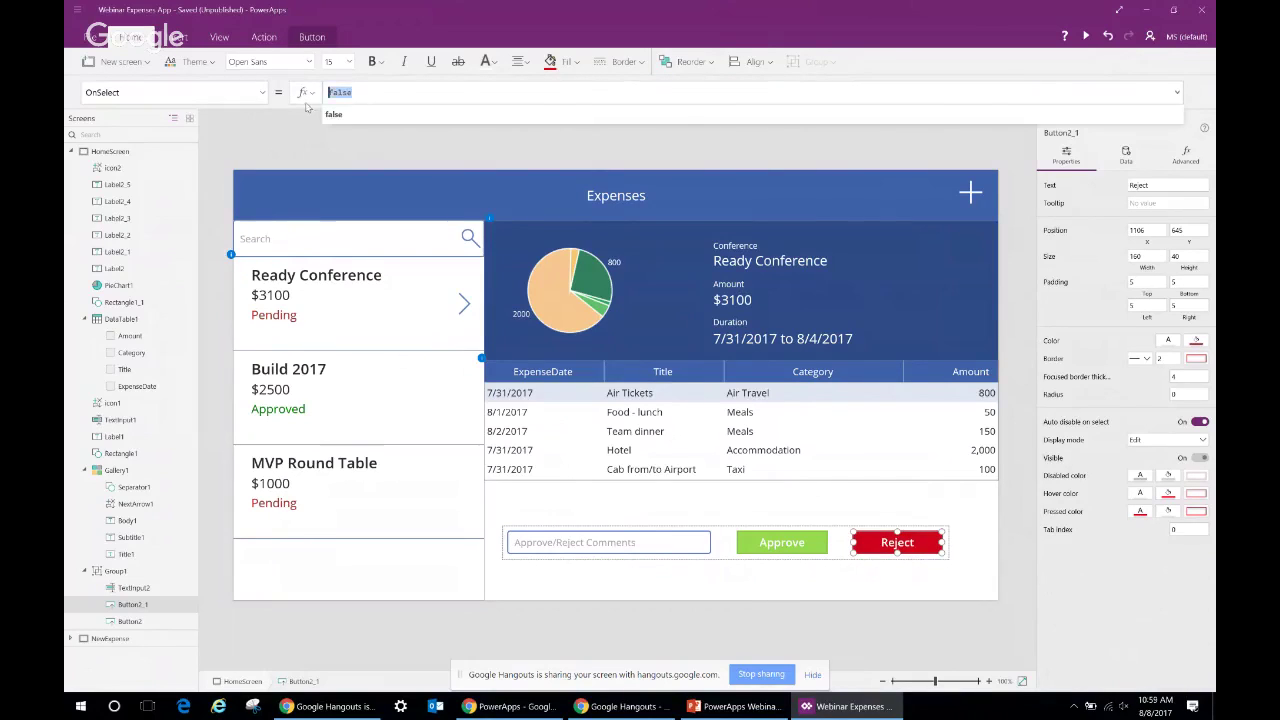
type("Patch(Expenses,Gallery1.Selected,{ApproveStatus:{'@odata.type':\"#Microsoft.Azure.Connectors.SharePoint.SPListExpandedReference\",Id:0,Value:\"Approved\"}, ApproveRejectComments:TextInput2.Text})")
double_click(979, 82)
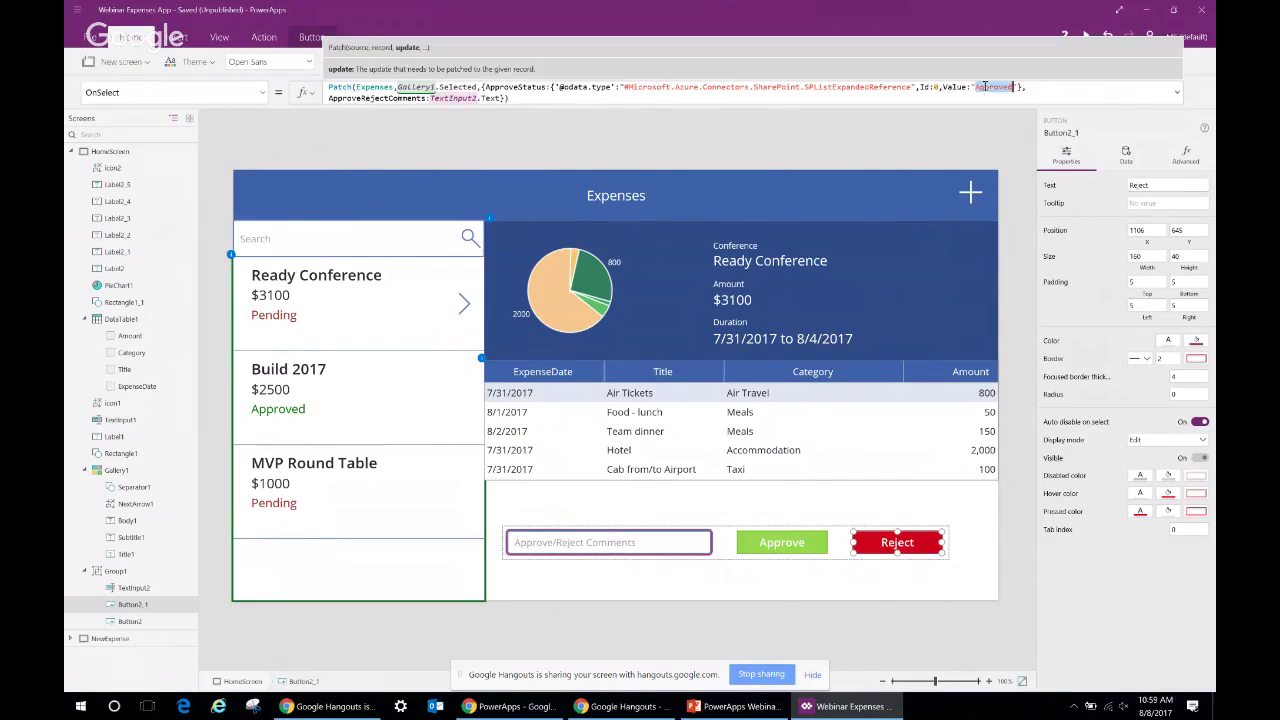
type("Rejected")
left_click(464, 152)
Preview the app and compare the approval controls for the Build 2017 and Ready Conference expenses
left_click(1085, 37)
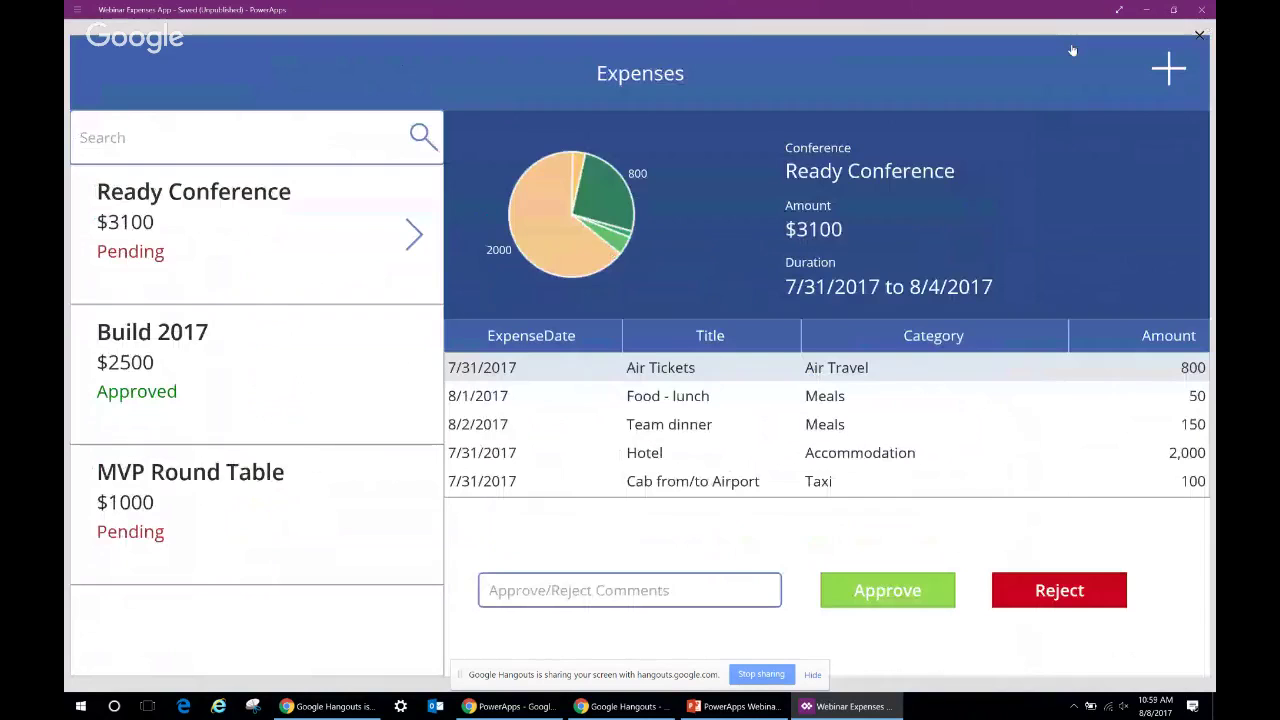
left_click(331, 334)
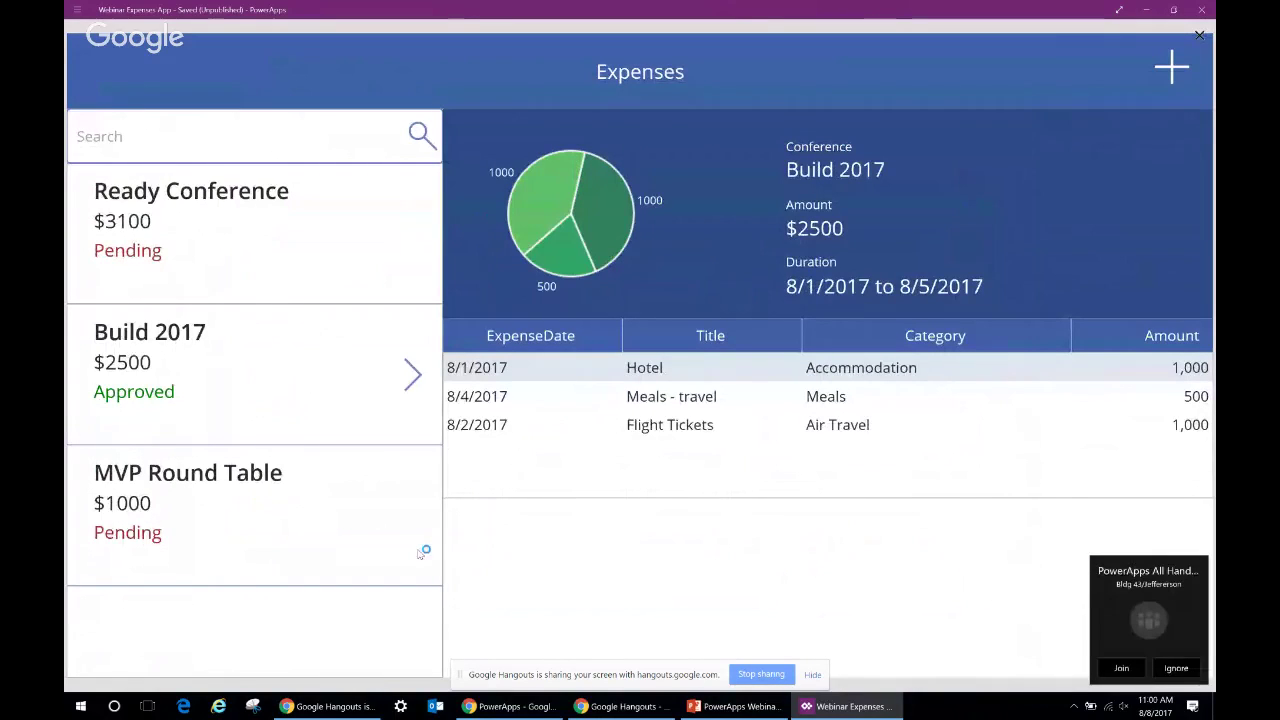
left_click(318, 244)
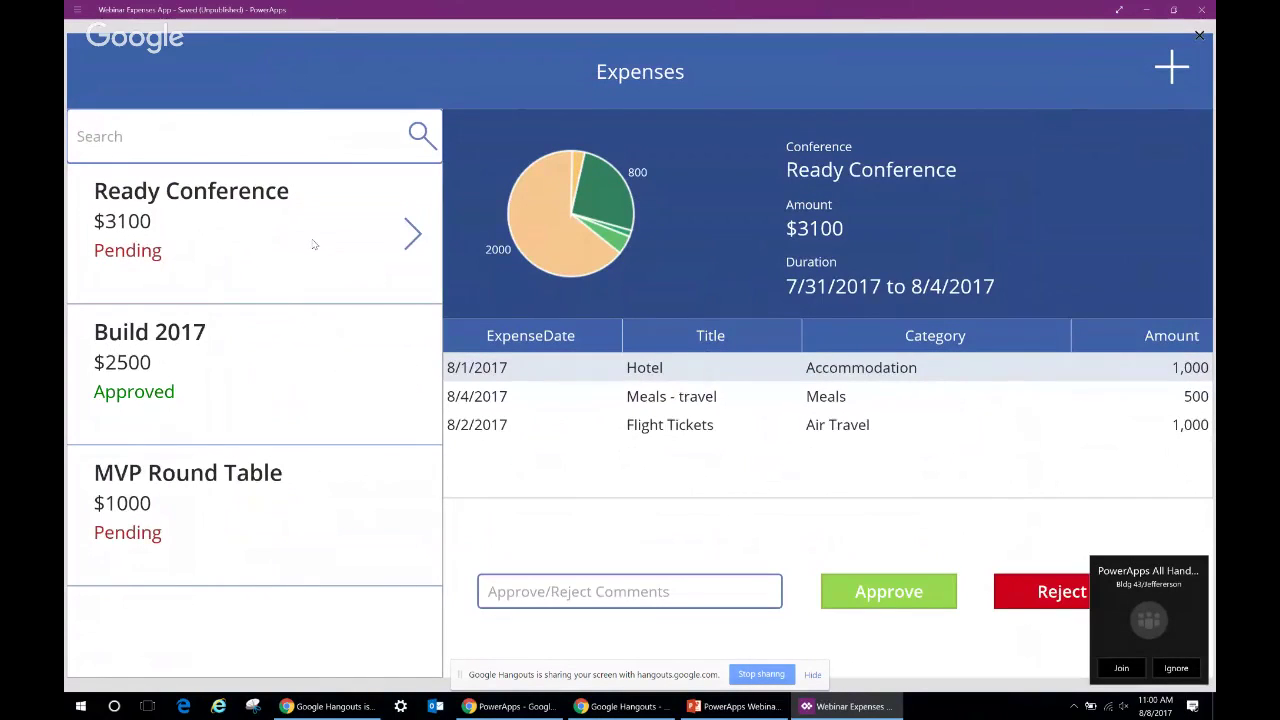
Dismiss the meeting reminder, approve the Ready Conference expense, and leave the preview
left_click(1176, 668)
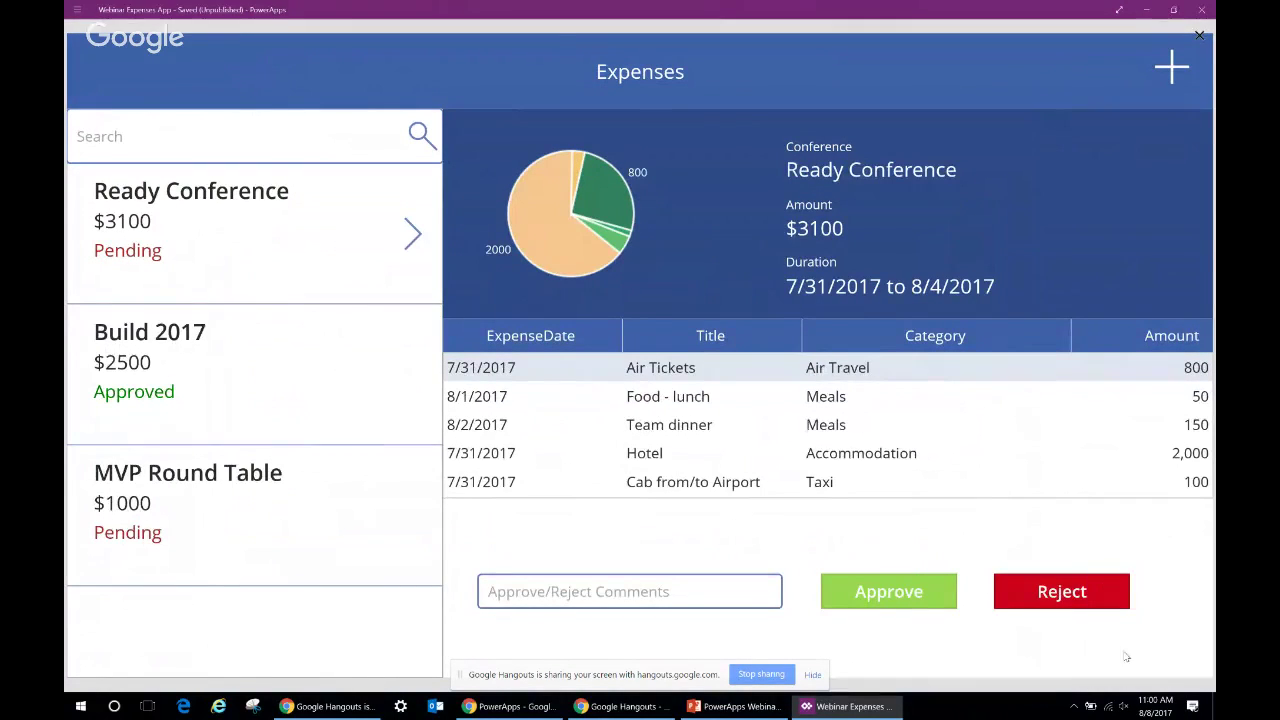
left_click(898, 597)
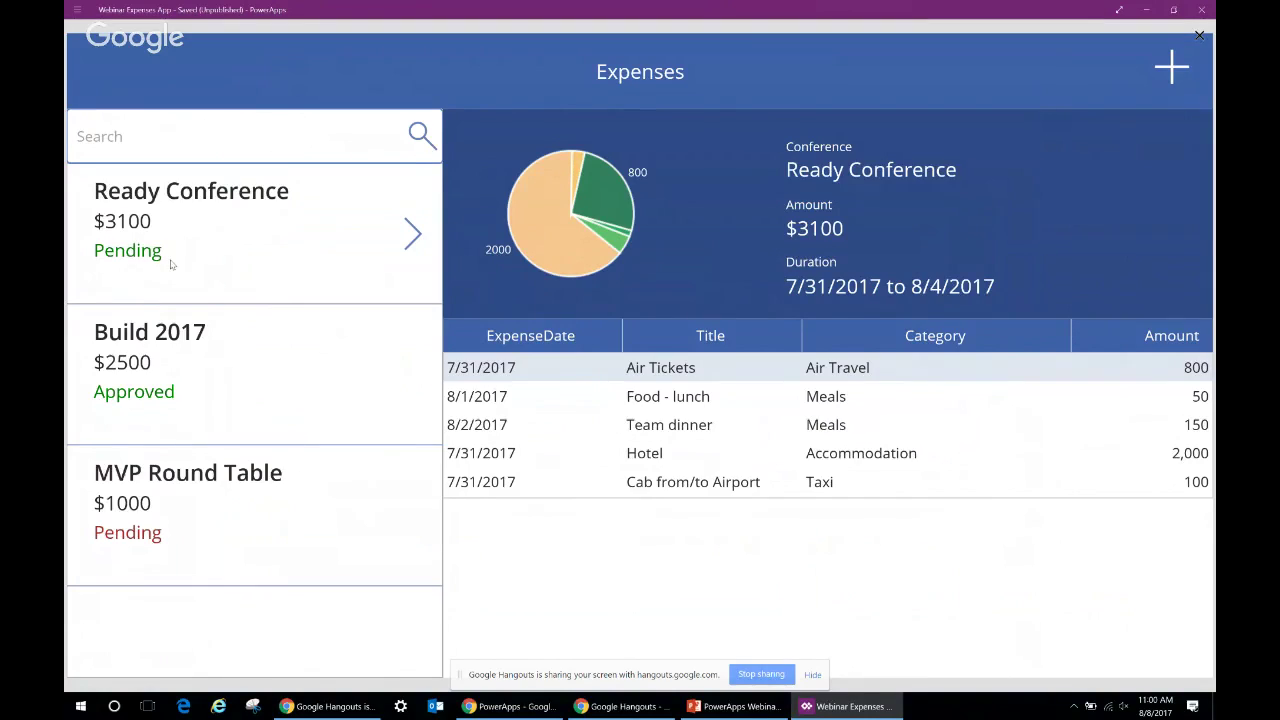
key("Escape")
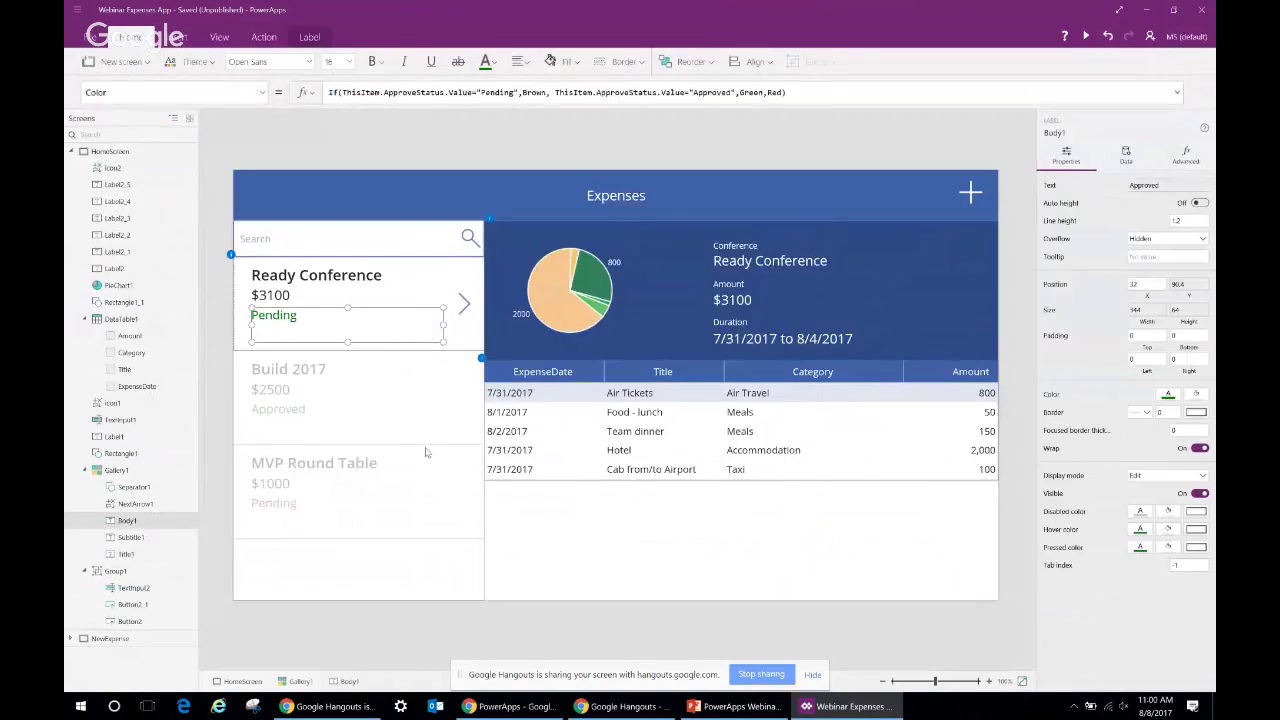
Inspect the data settings of the status label Body1 in the expenses gallery
left_click(404, 337)
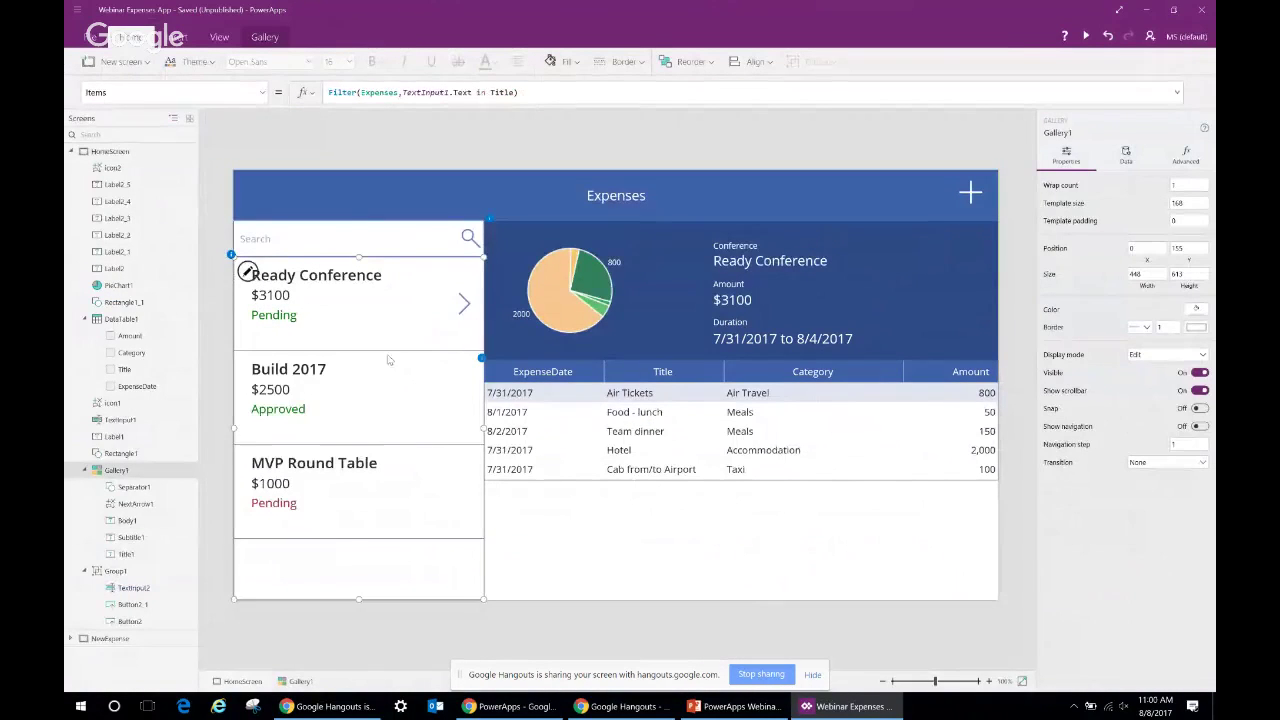
left_click(289, 313)
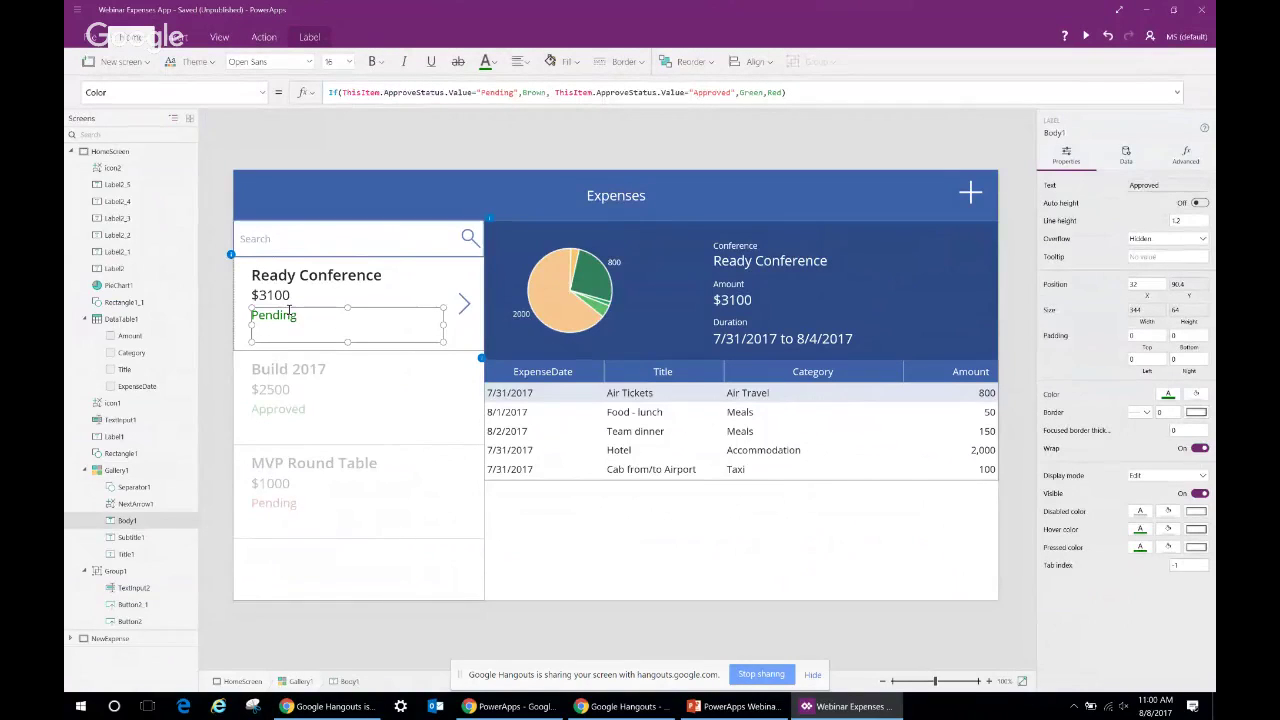
left_click(1126, 158)
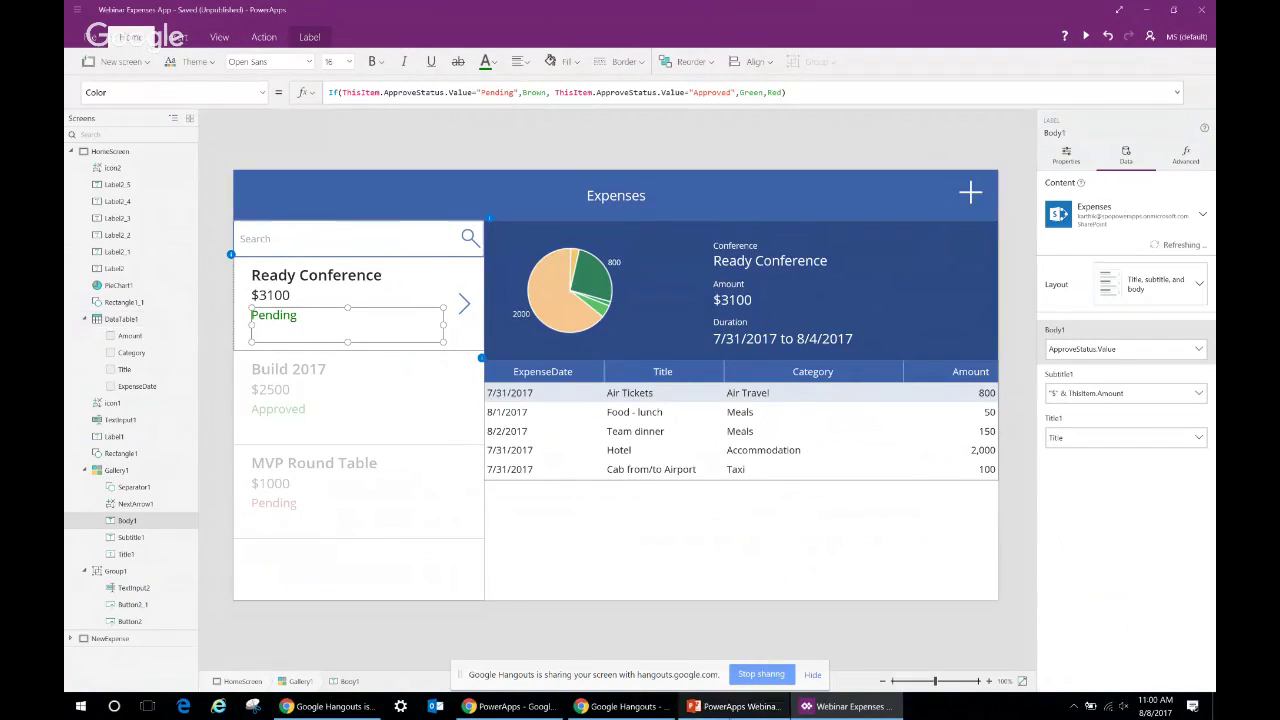
Switch to the PowerPoint deck, present from slide 10, "Repeating data entries", and review the conditional formatting and repeating data slides
left_click(738, 706)
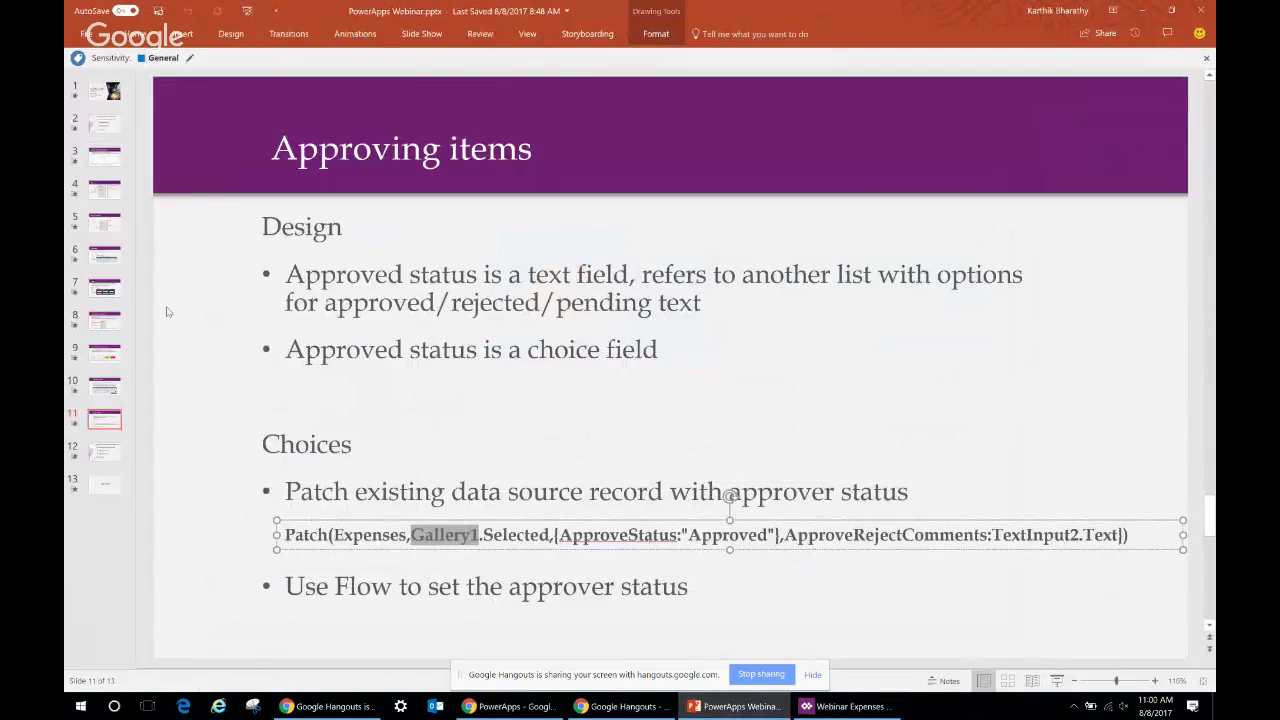
left_click(104, 386)
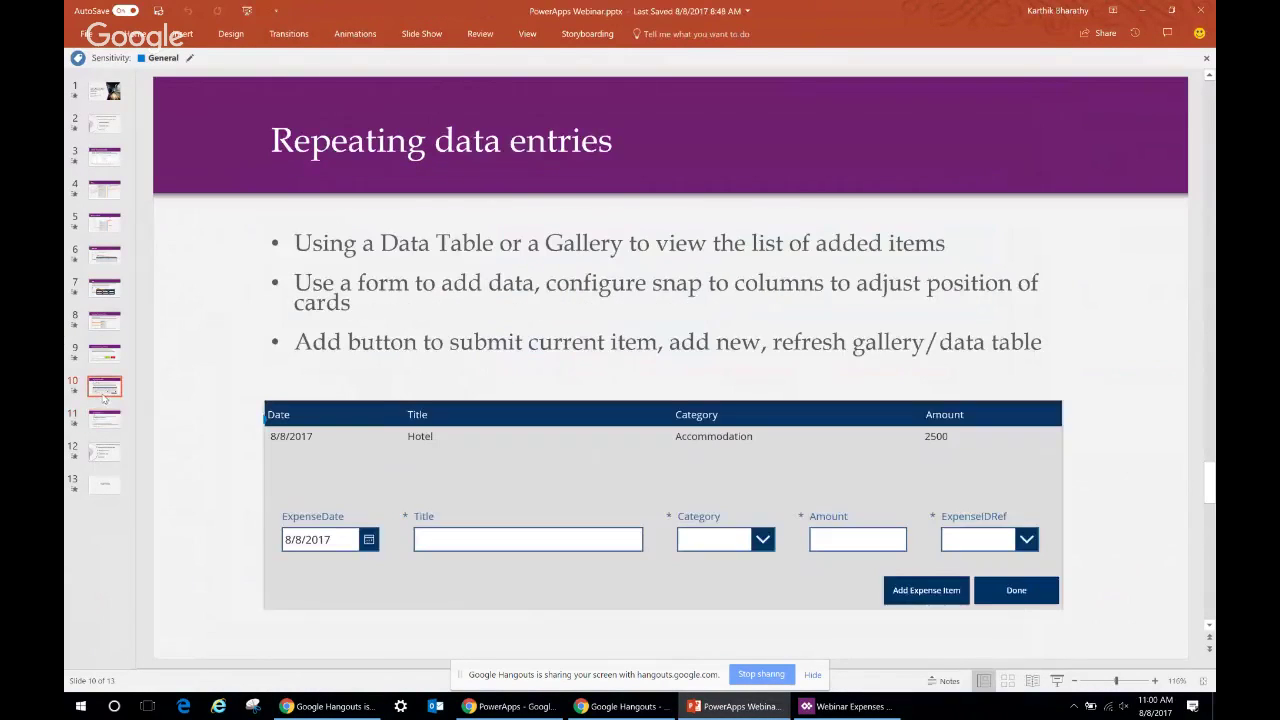
left_click(1056, 680)
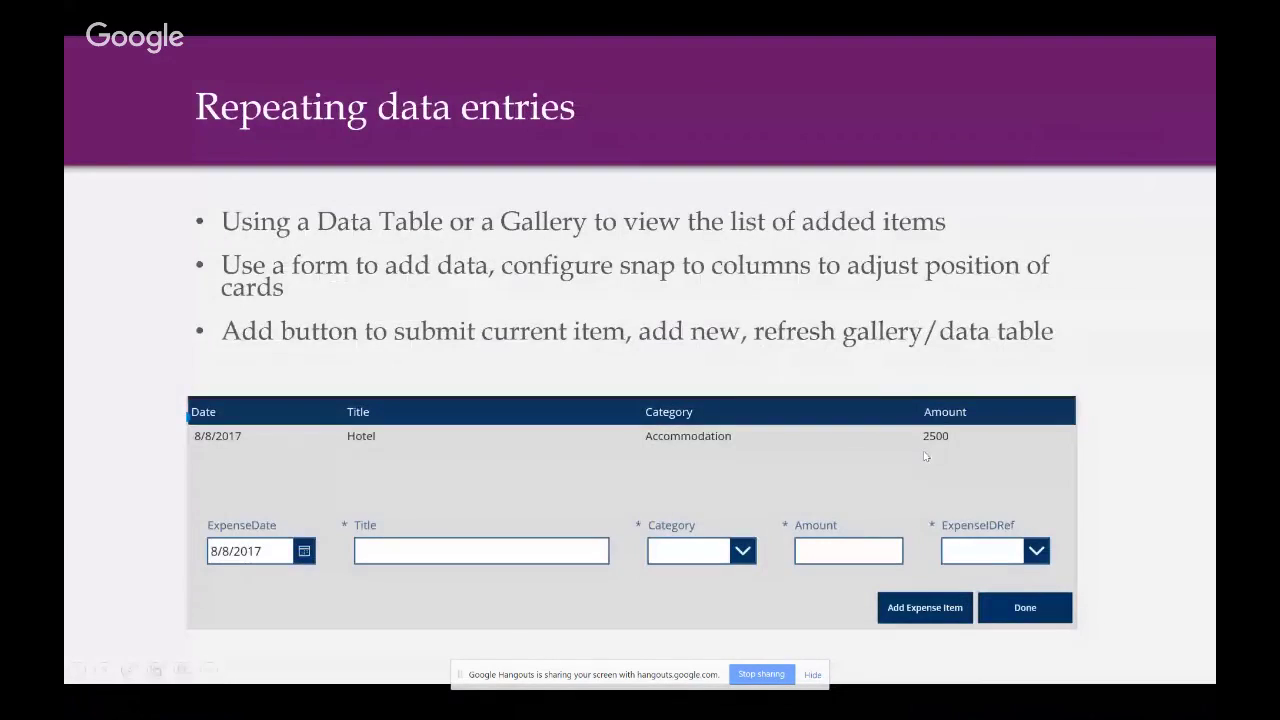
left_click(925, 456)
left_click(925, 456)
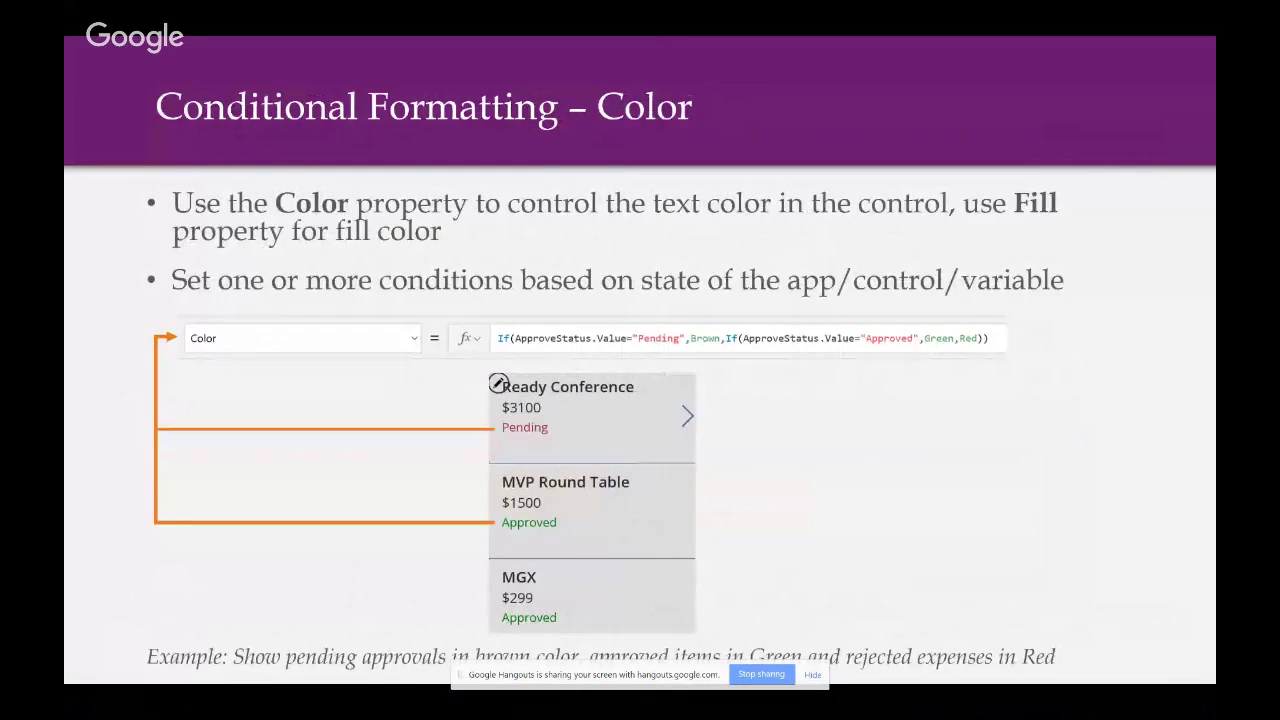
key("Left")
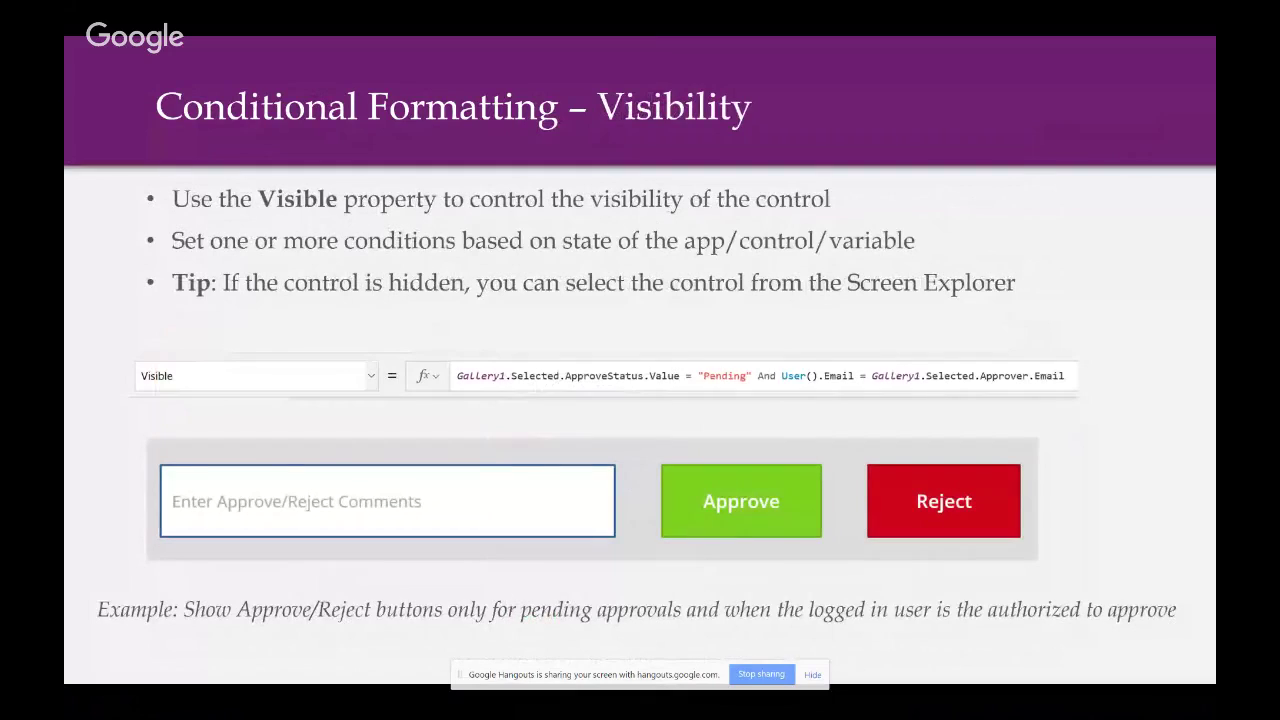
key("Left")
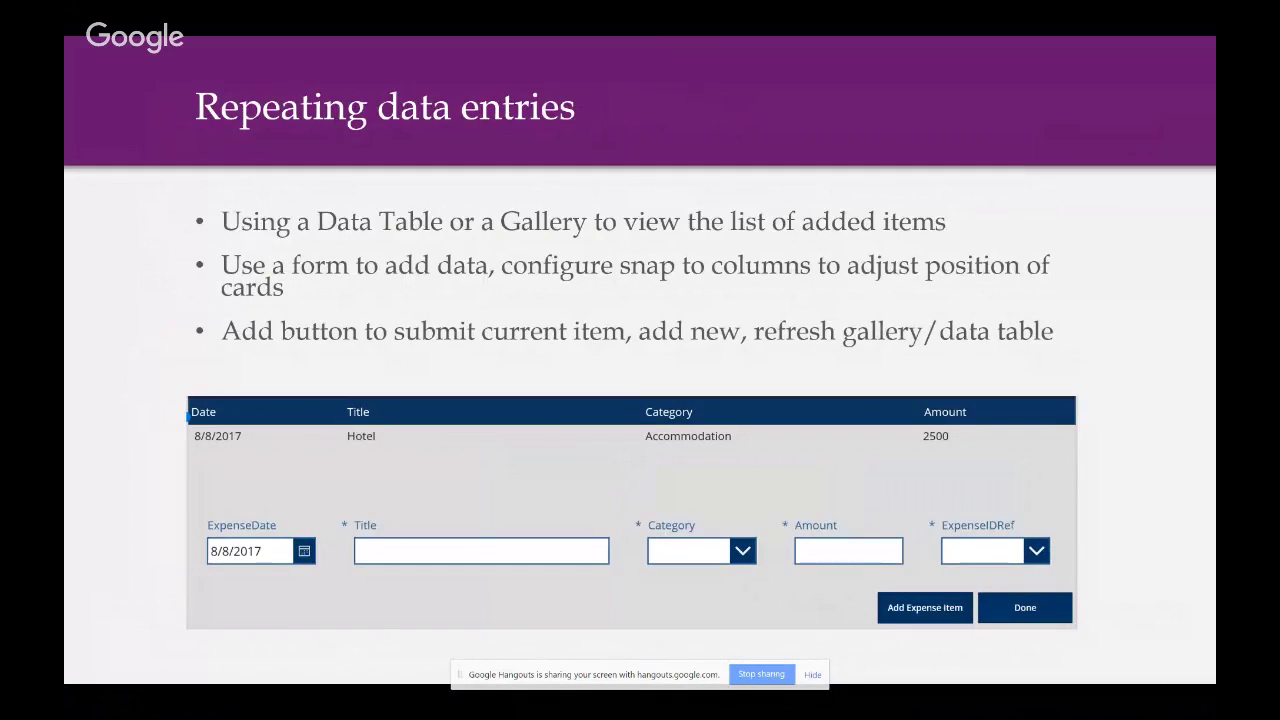
key("Right")
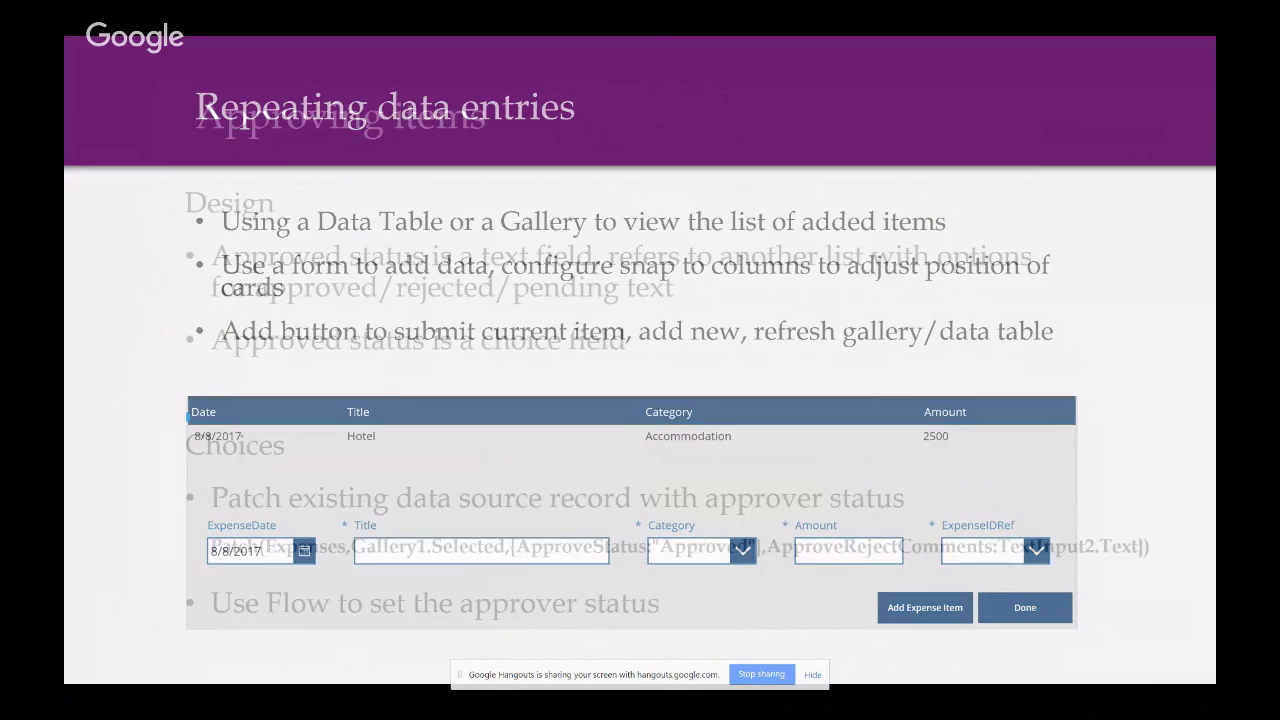